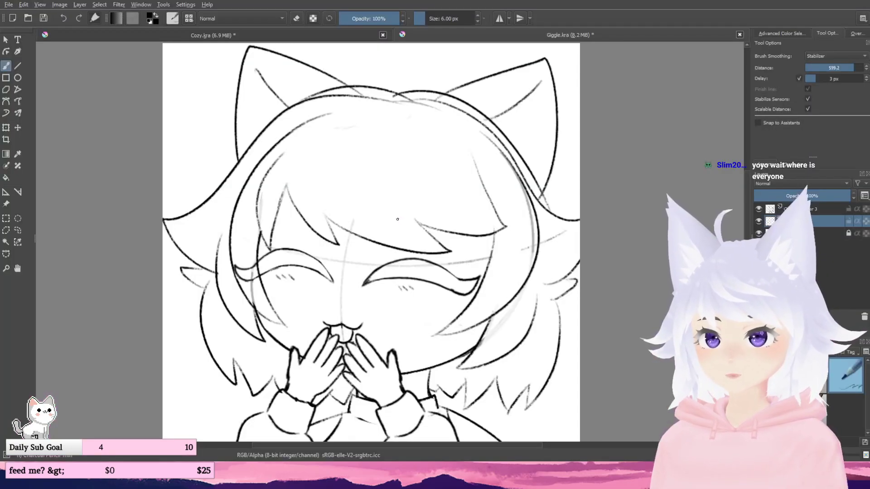
left_click_drag(398, 219, 376, 172)
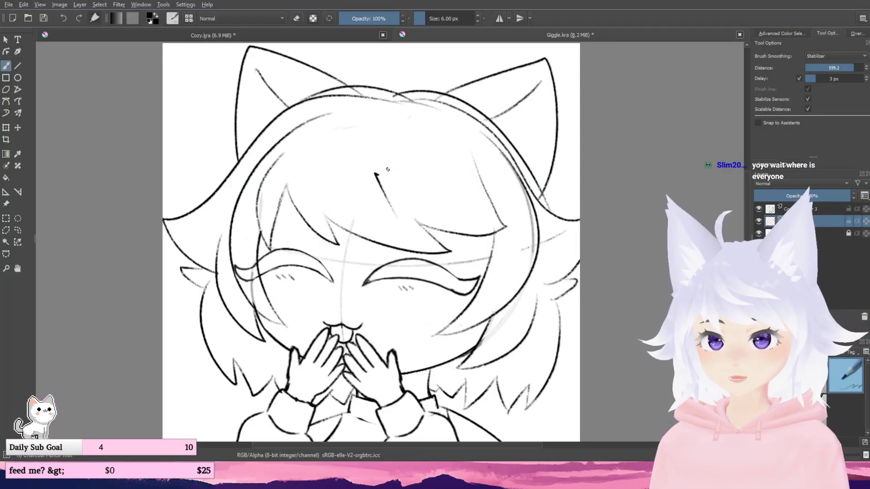
key("ctrl+z")
scroll(388, 170, "down", 1)
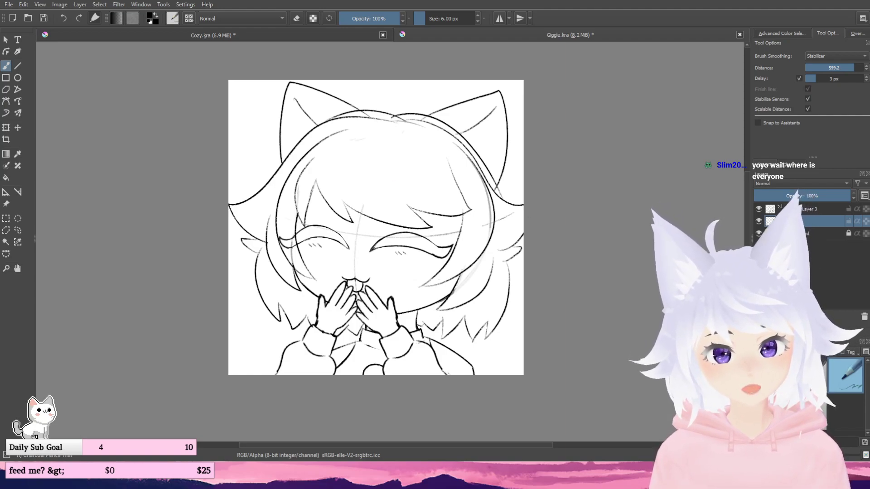
left_click_drag(438, 247, 432, 250)
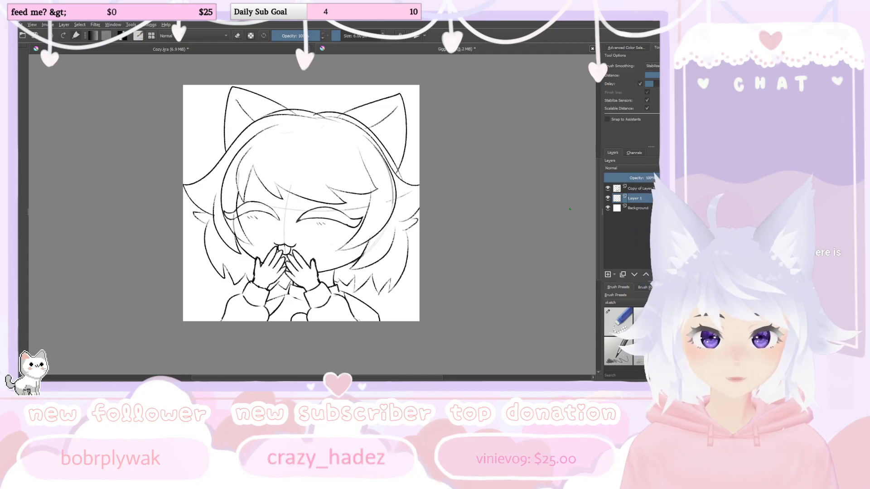
scroll(393, 93, "up", 1)
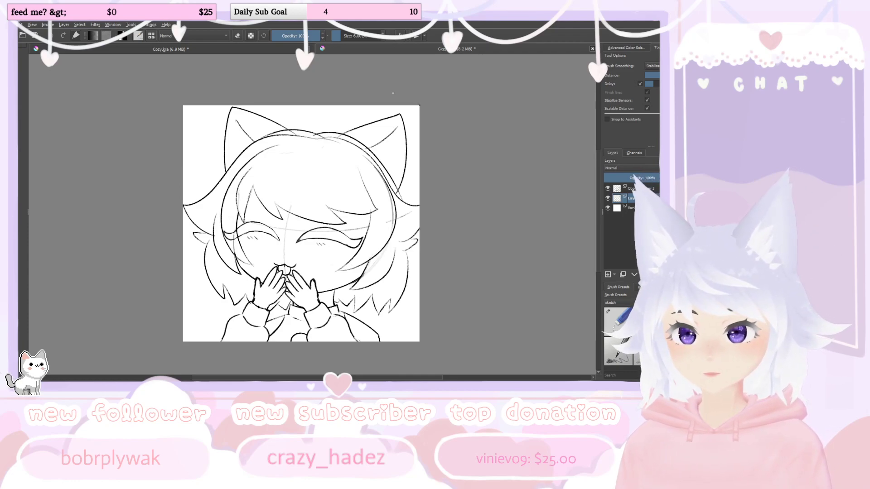
- Look over the Cozy, Giggle, Money and Gun sketches in their open documents
left_click(169, 50)
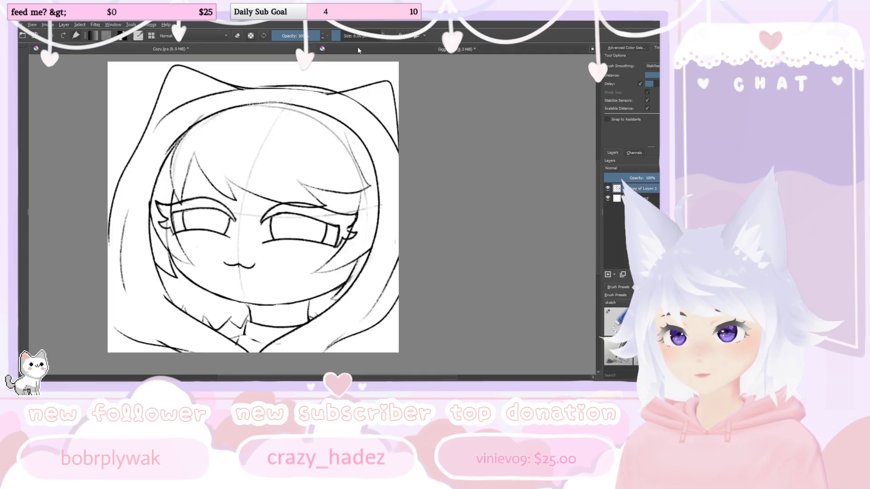
left_click(358, 50)
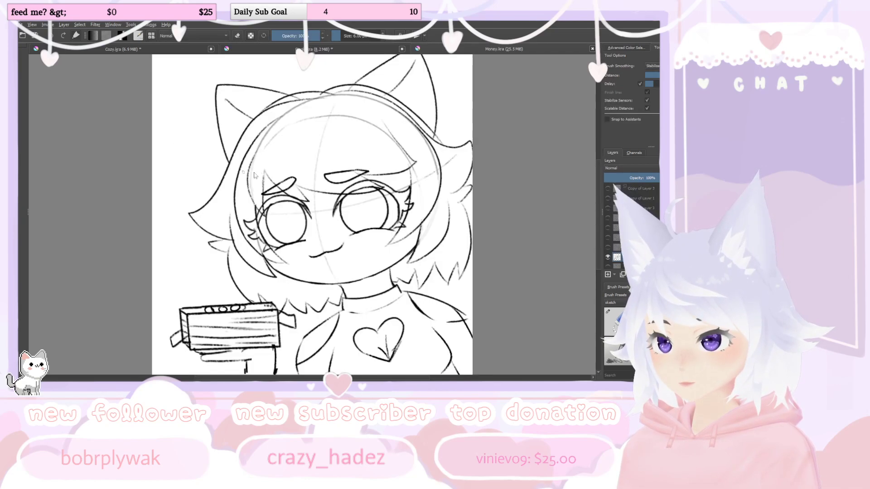
scroll(241, 158, "down", 2)
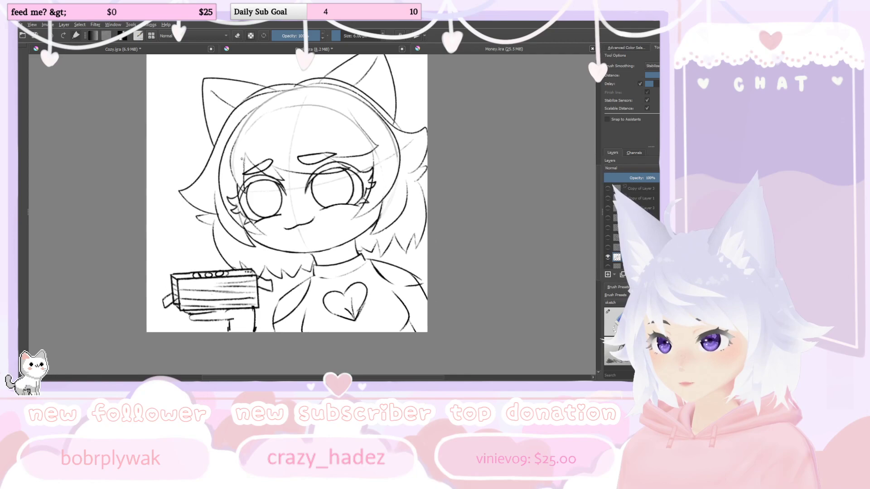
left_click_drag(242, 159, 229, 177)
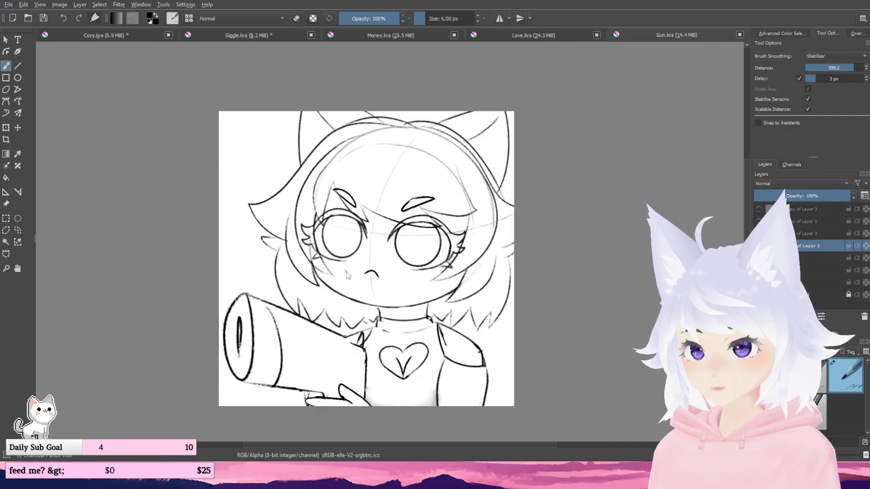
left_click_drag(318, 257, 311, 259)
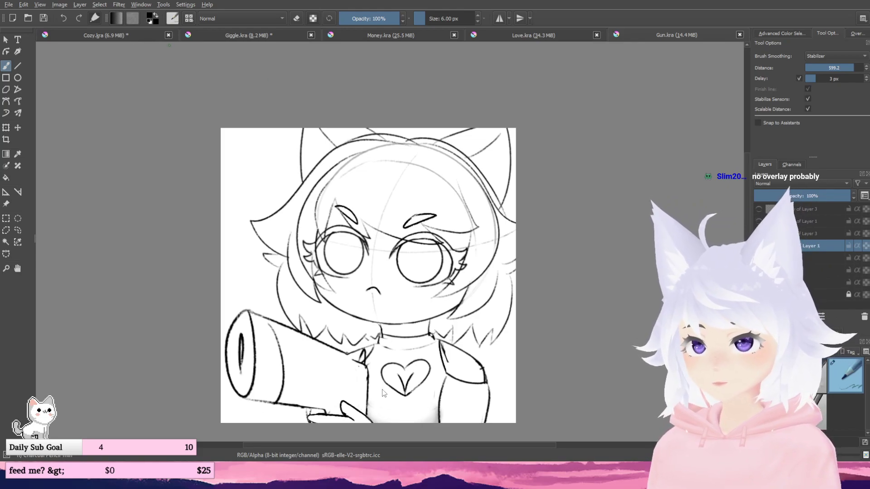
- Examine the hooded Cozy sketch again and the crying face sketch in Cry.kra
left_click(133, 36)
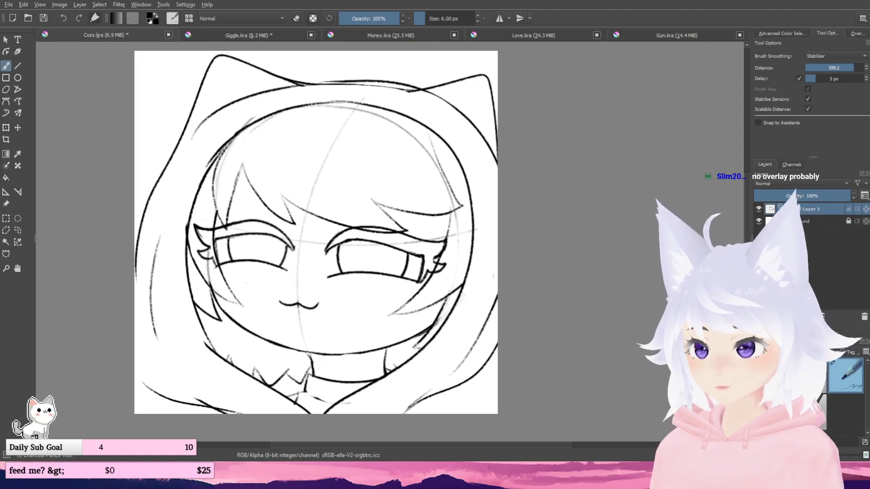
left_click_drag(355, 234, 371, 233)
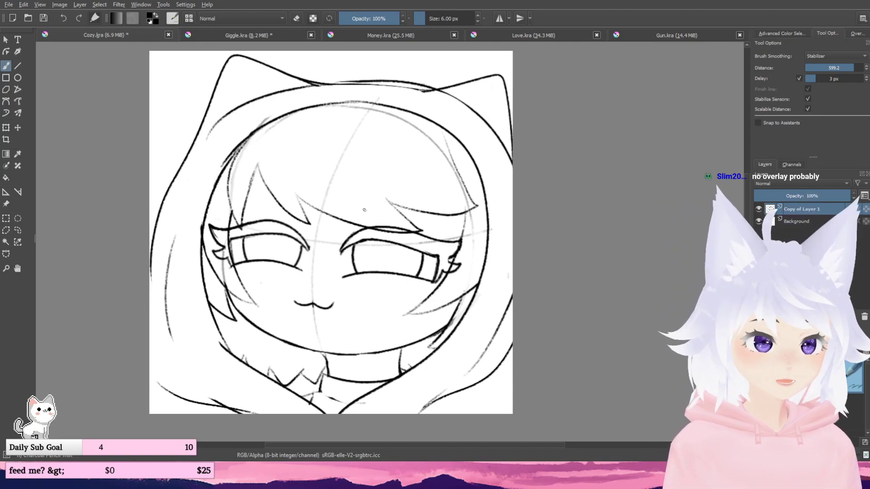
left_click_drag(357, 219, 376, 220)
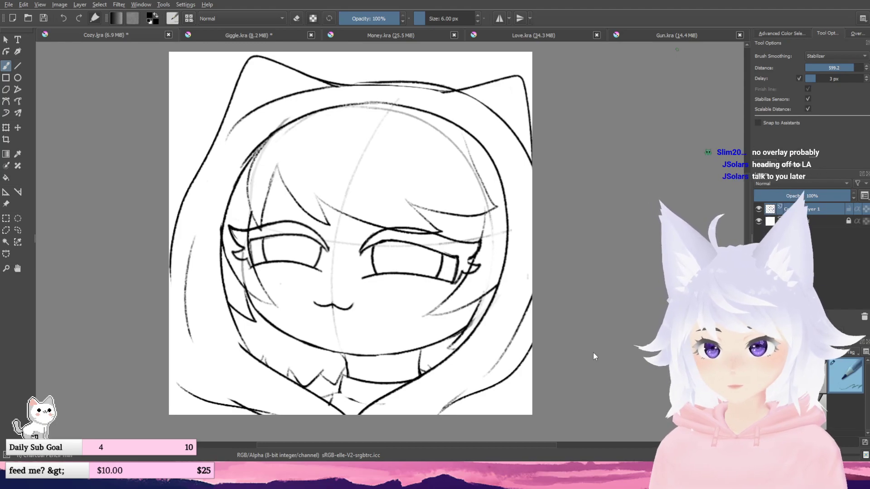
scroll(452, 258, "down", 1)
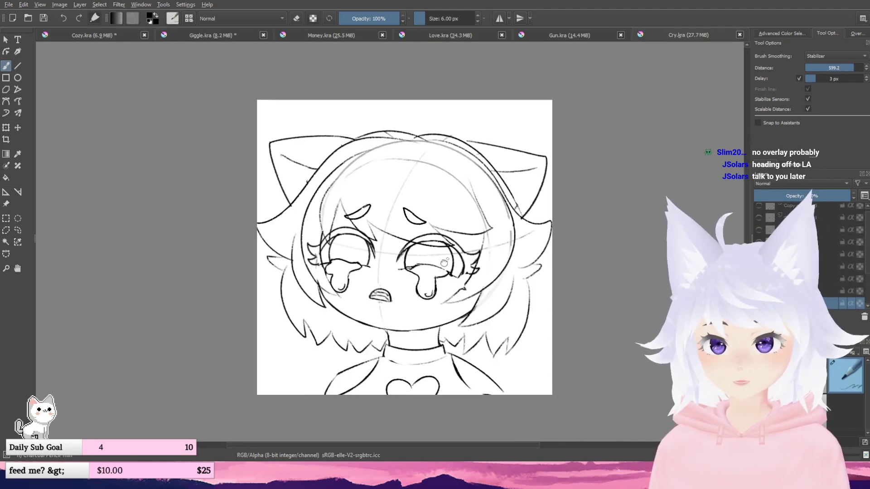
left_click_drag(453, 259, 425, 259)
scroll(444, 265, "up", 1)
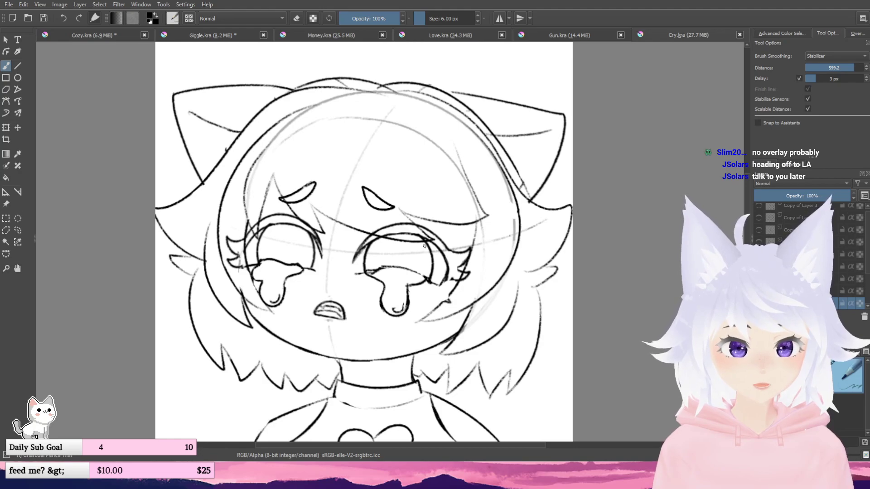
scroll(424, 259, "down", 1)
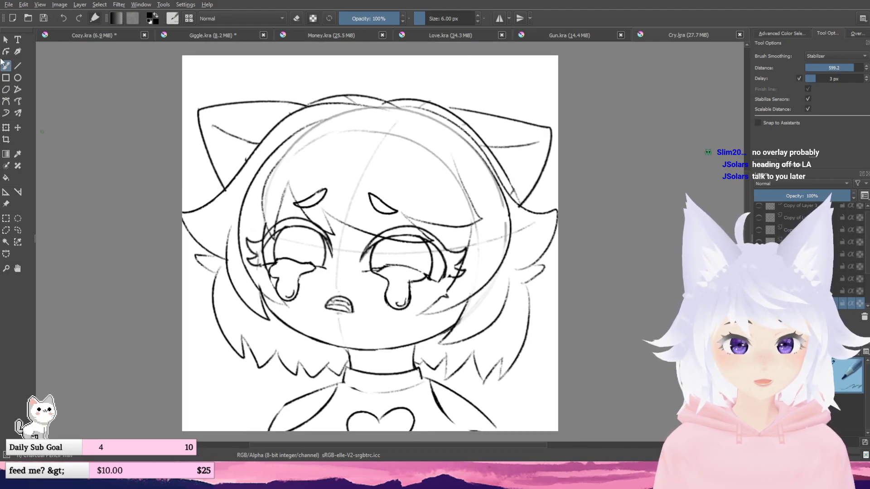
- Open the Pout.kra document and bring its pouting face sketch fully into view
left_click(8, 5)
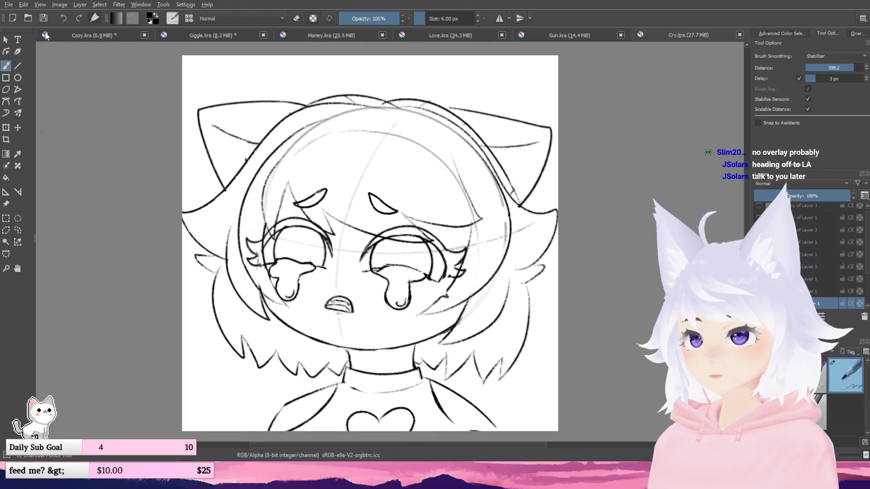
left_click(46, 24)
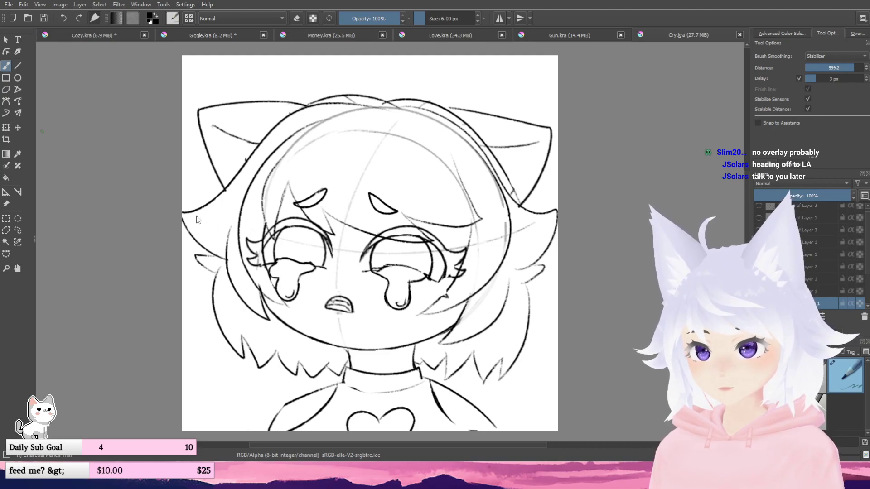
scroll(340, 303, "down", 1)
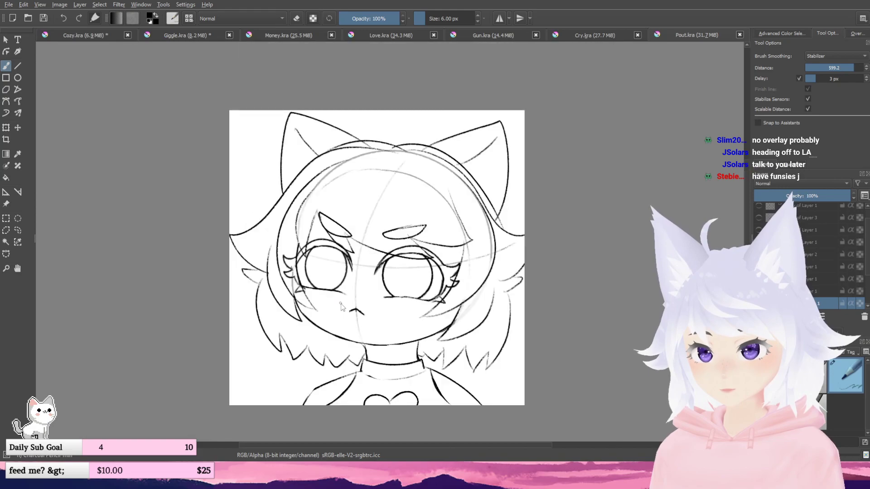
mouse_move(358, 302)
left_mouse_down()
mouse_move(372, 308)
mouse_move(360, 275)
left_mouse_up()
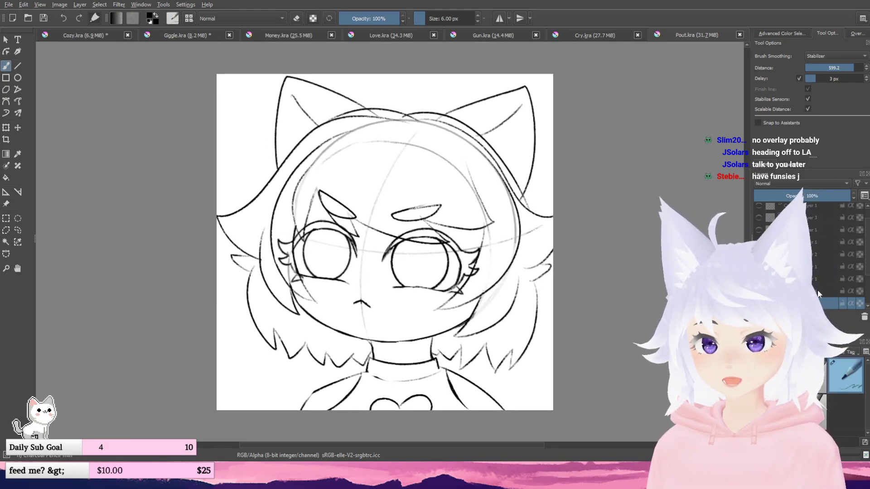
- Make all hidden sketch layers of the Pout document visible together over the pouting face
left_click(829, 290)
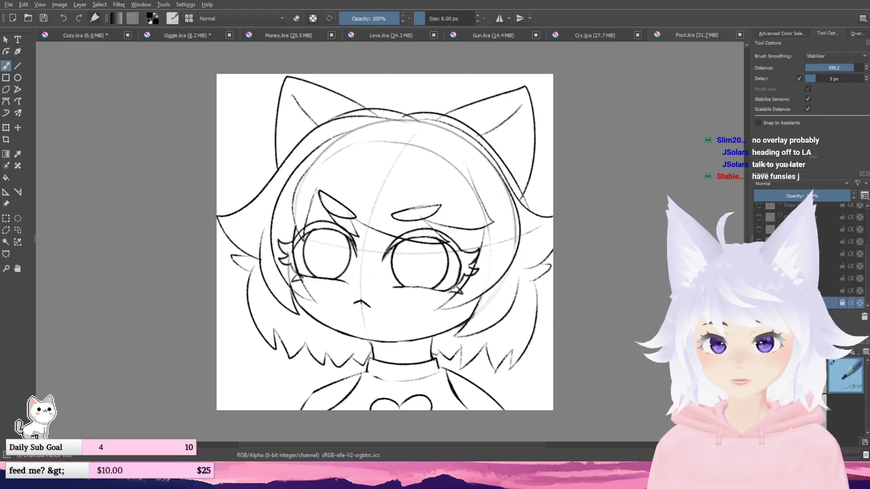
left_click(759, 278)
left_click(759, 266)
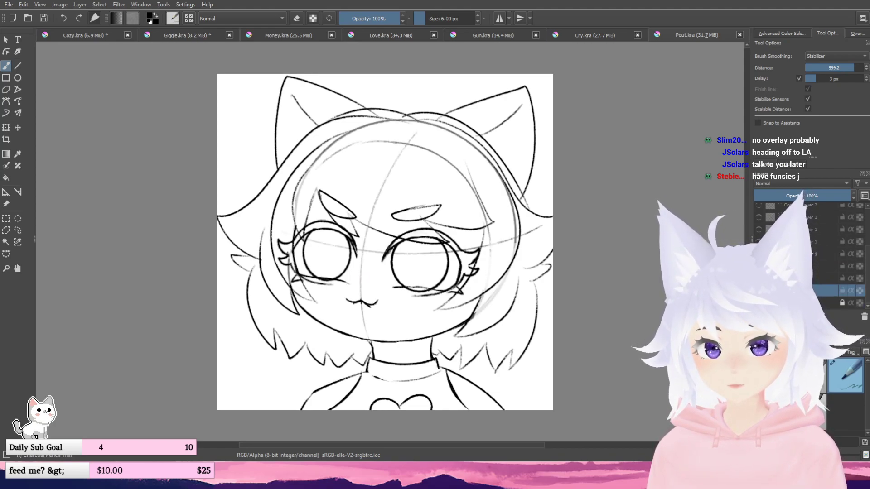
left_click(758, 254)
scroll(758, 254, "up", 2)
left_click(758, 254)
left_click(759, 252)
left_click(759, 240)
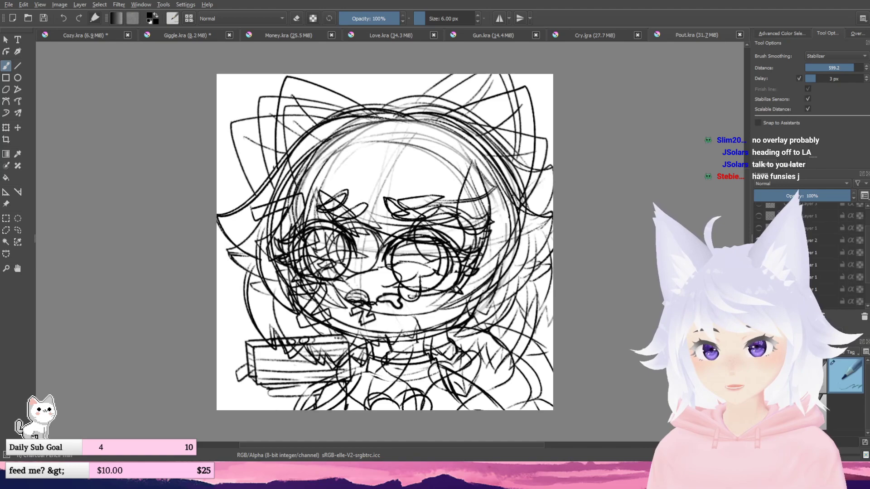
left_click(759, 228)
left_click(758, 216)
scroll(757, 229, "up", 2)
left_click(759, 233)
left_click(759, 221)
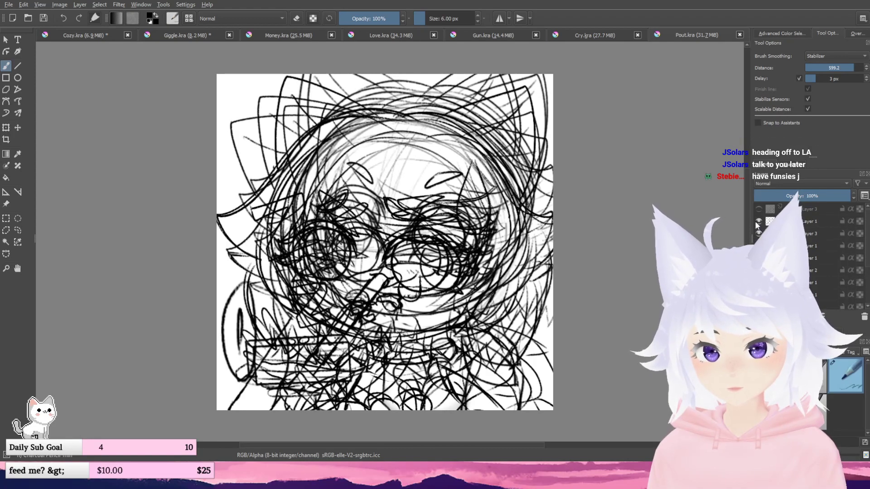
left_click(759, 209)
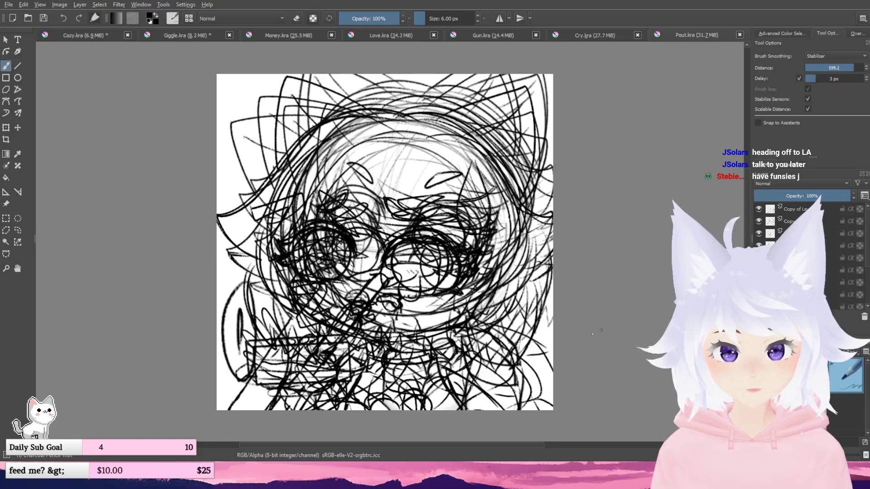
- Hide every other sketch layer in the Pout document, leaving only the pouting face and the background shown
left_click(758, 210)
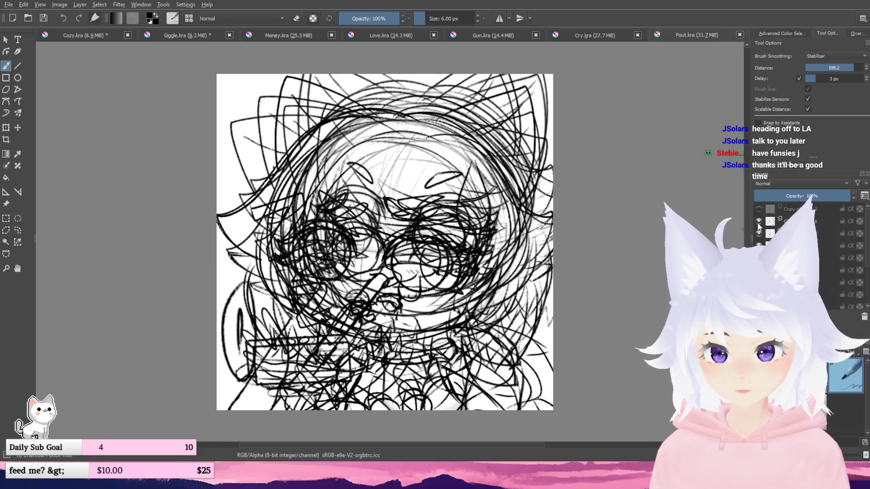
left_click(758, 221)
left_click(758, 233)
left_click(758, 246)
left_click(759, 257)
left_click(759, 282)
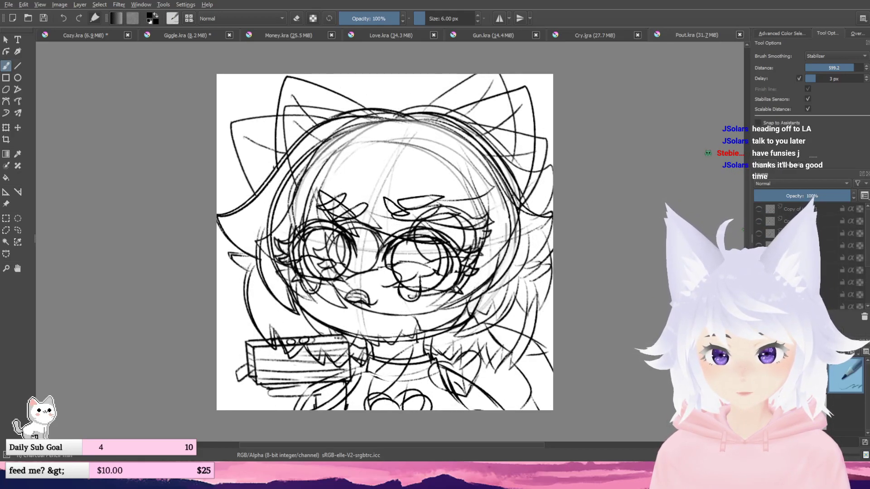
left_click(758, 294)
scroll(758, 294, "down", 3)
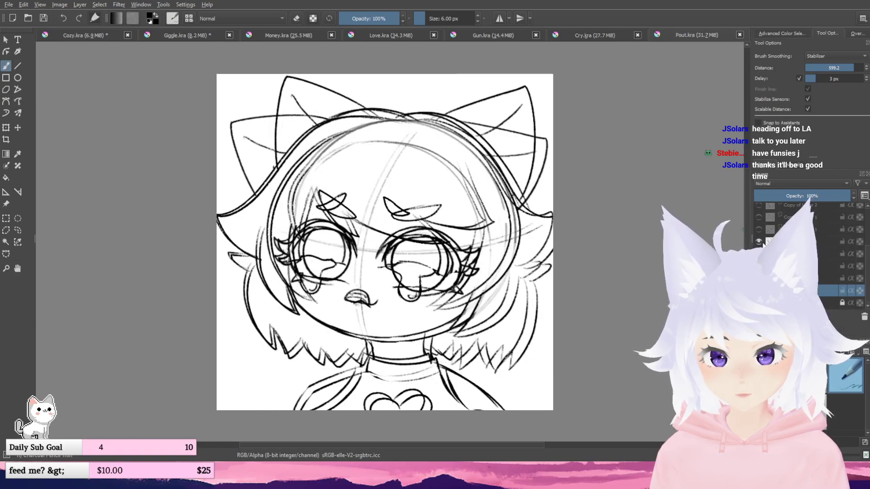
left_click(758, 242)
left_click(758, 266)
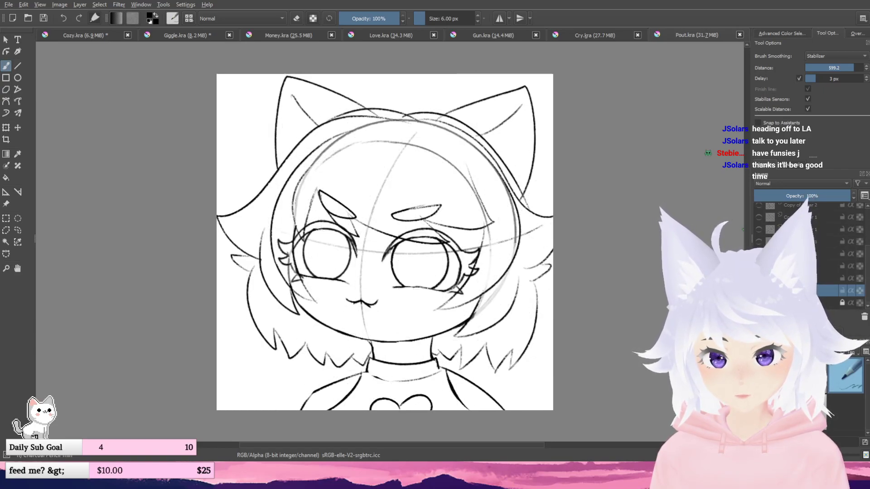
left_click(758, 278)
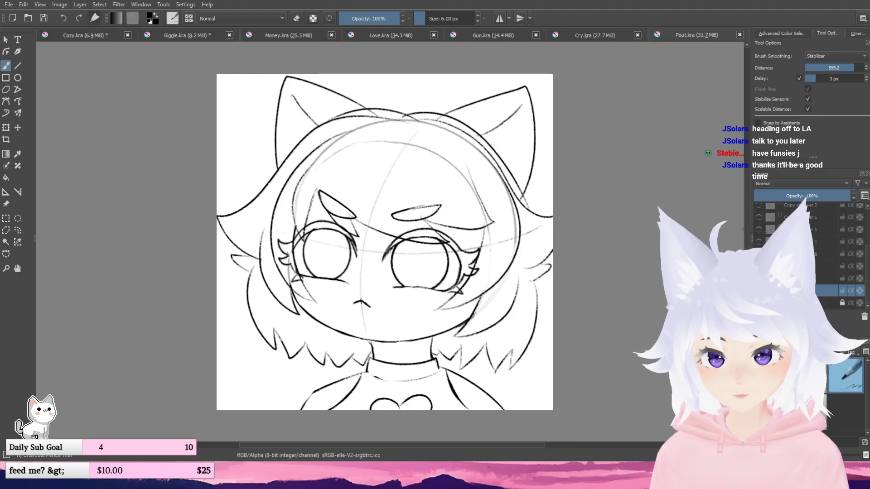
- Compare the pouting sketch with the crying one by swapping their layer visibility and viewing the Cry document
left_click(759, 254)
left_click(759, 241)
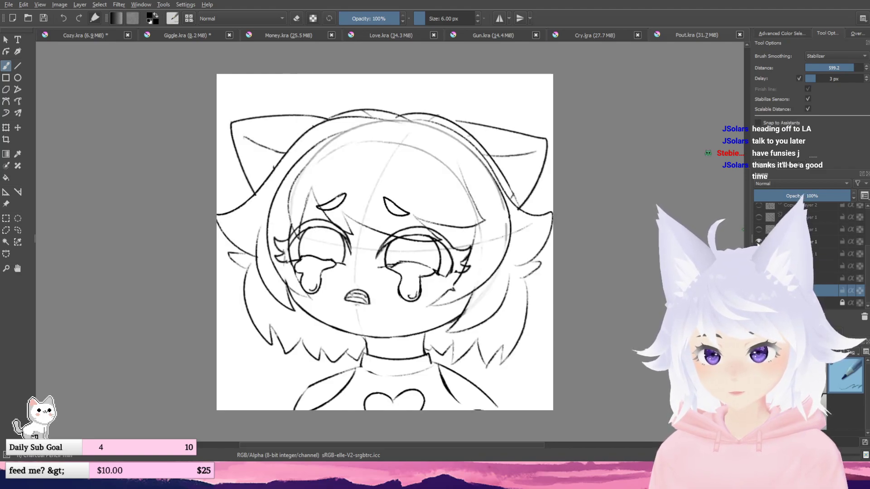
left_click(758, 242)
left_click(759, 254)
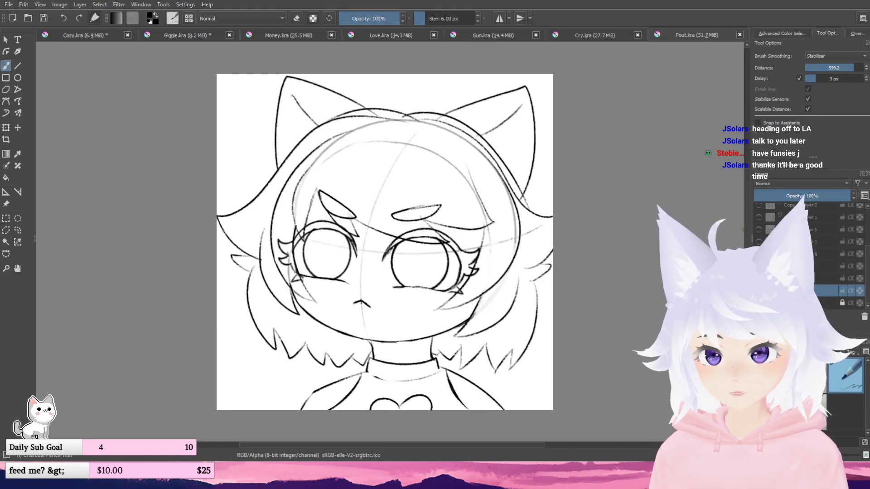
left_click(634, 37)
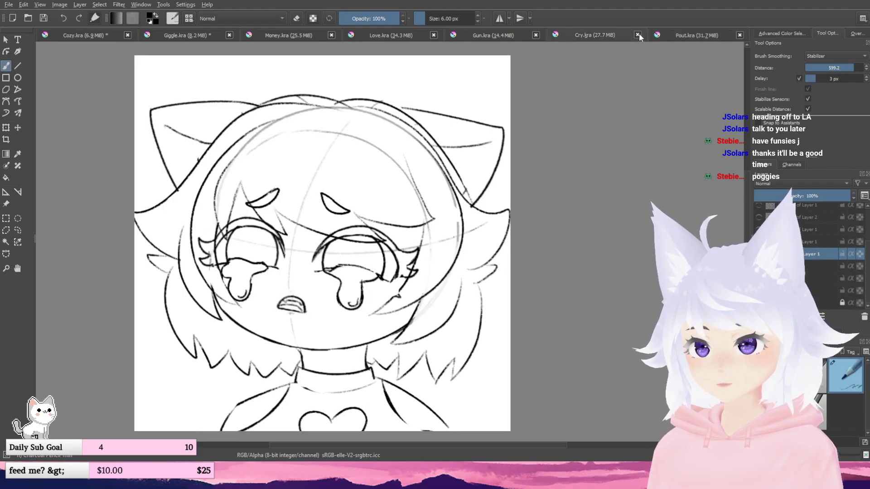
- Delete all hidden sketch layers from the Pout document, keeping only the pouting face sketch and the background
left_click(657, 35)
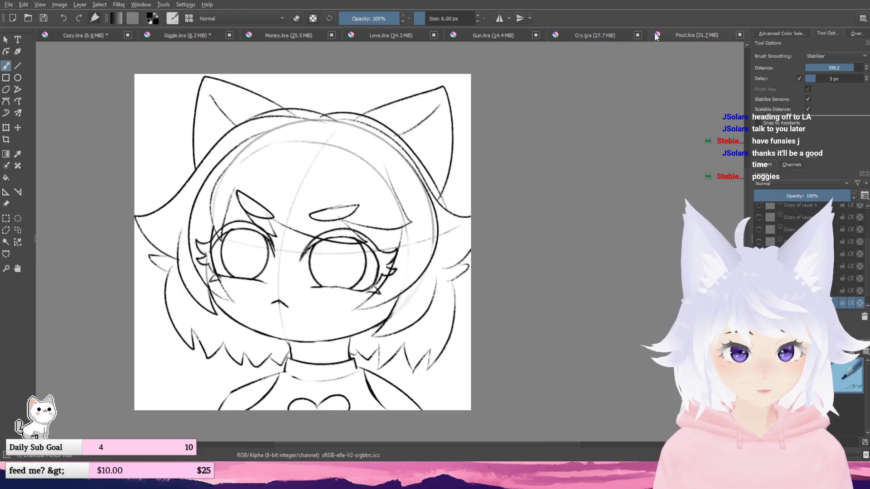
left_click_drag(178, 134, 221, 136)
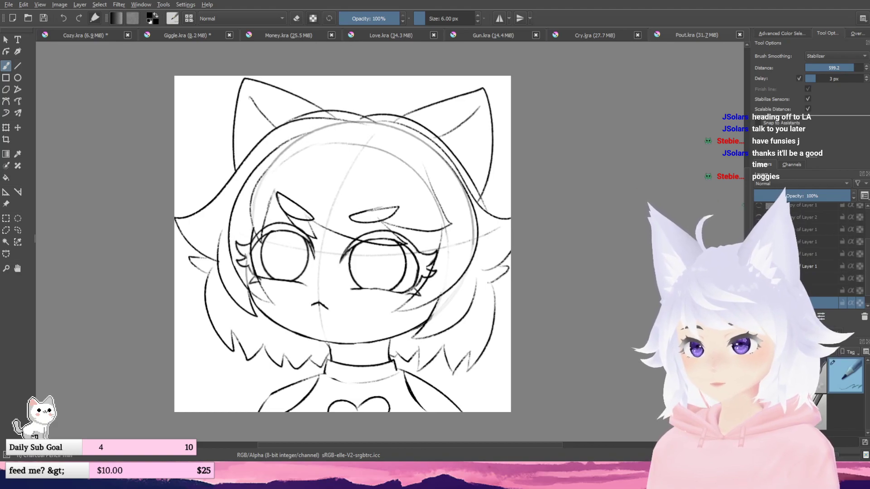
left_click(809, 278, "shift")
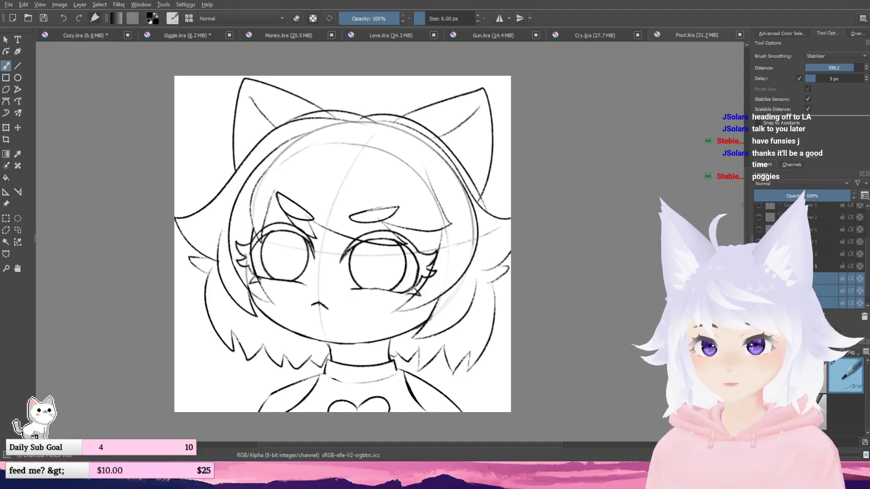
key("shift+Delete")
left_click(826, 290)
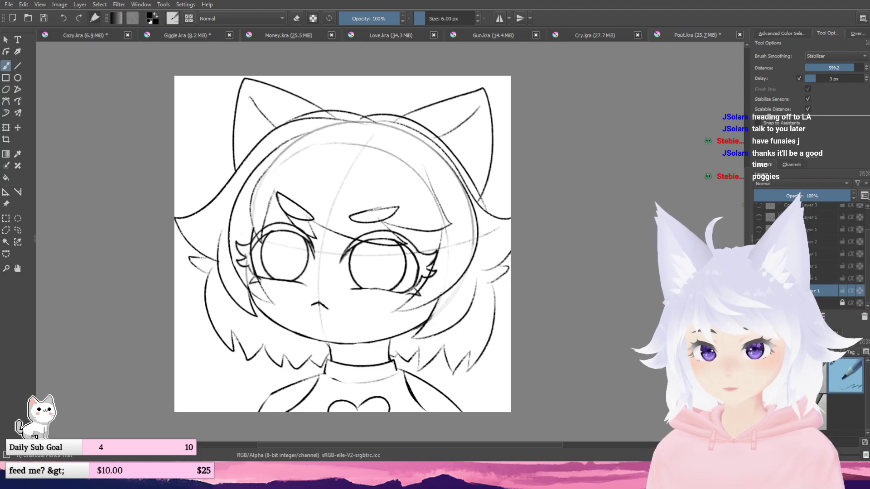
left_click(825, 278)
scroll(825, 259, "up", 1)
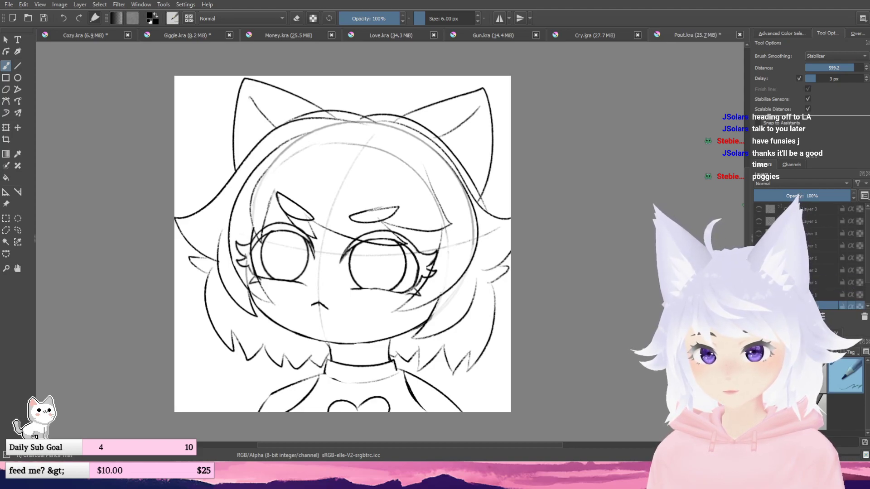
left_click(809, 208, "shift")
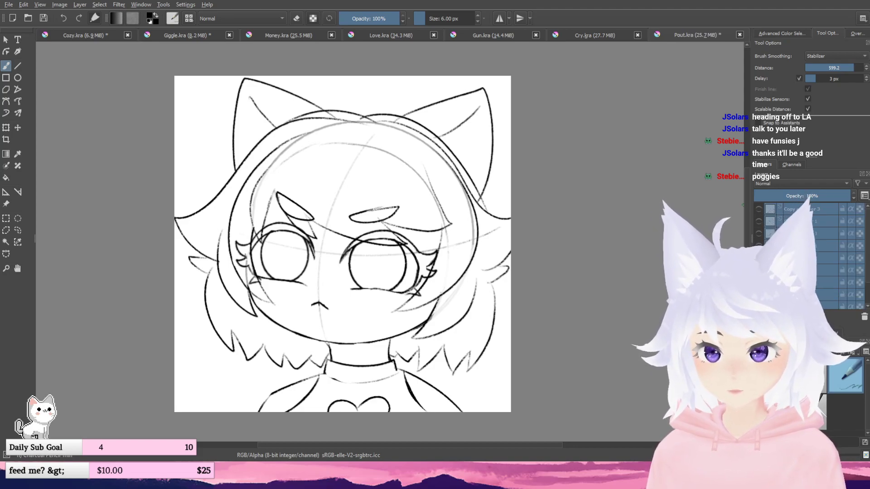
key("ctrl+e")
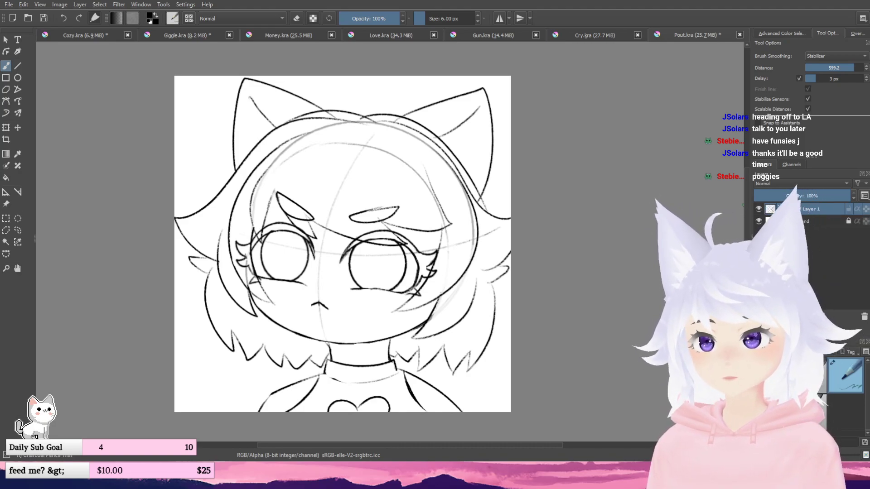
- Delete all hidden sketch layers above and below the crying face in the Cry document, keeping that sketch and the background
left_click(594, 35)
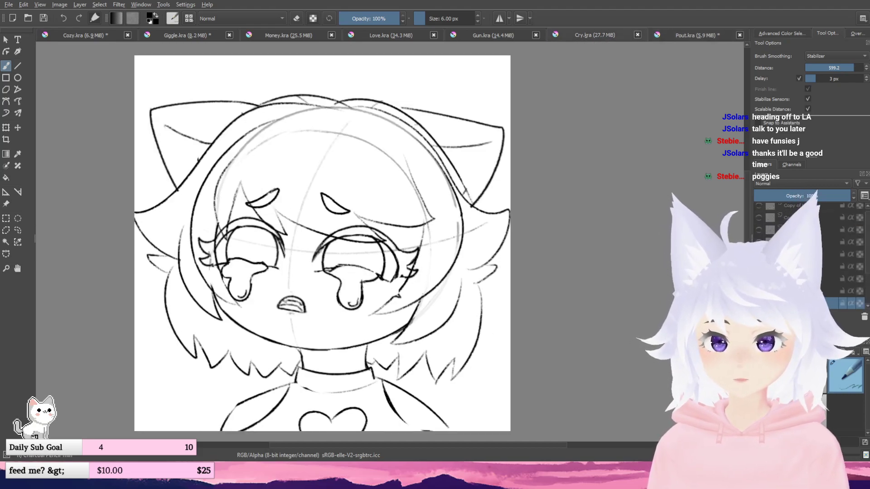
left_click(818, 288)
left_click(810, 211, "shift")
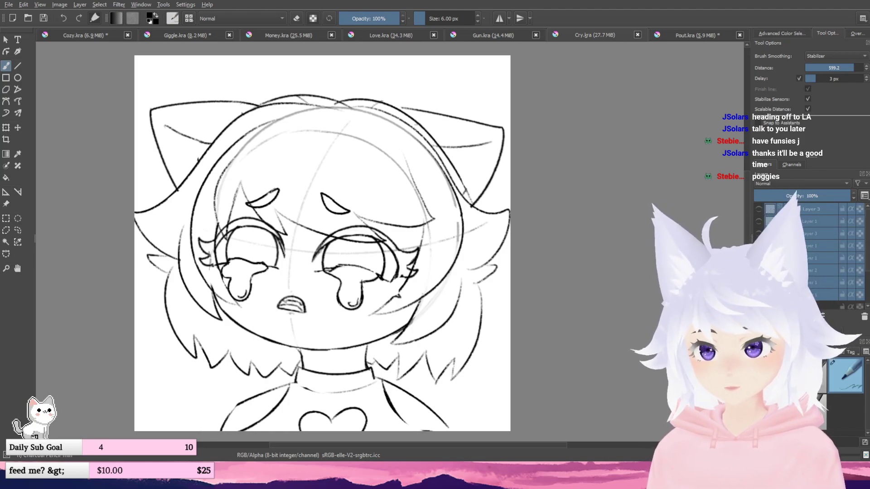
key("shift+Delete")
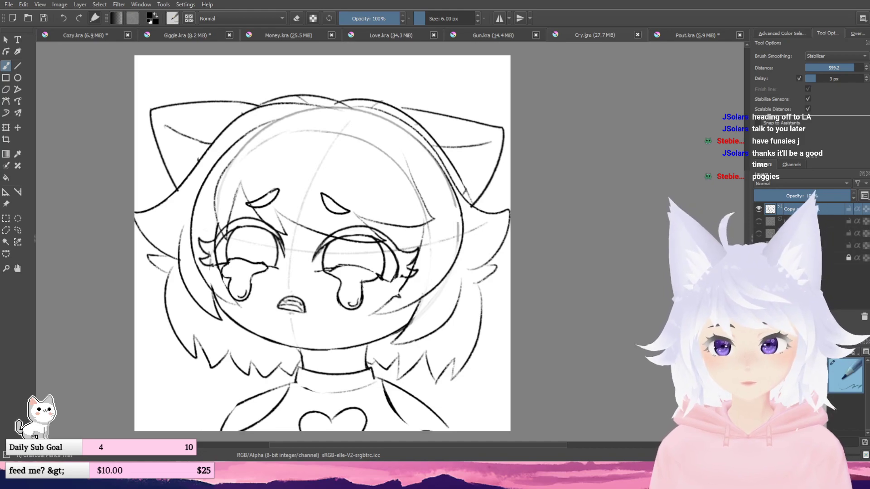
left_click(810, 221)
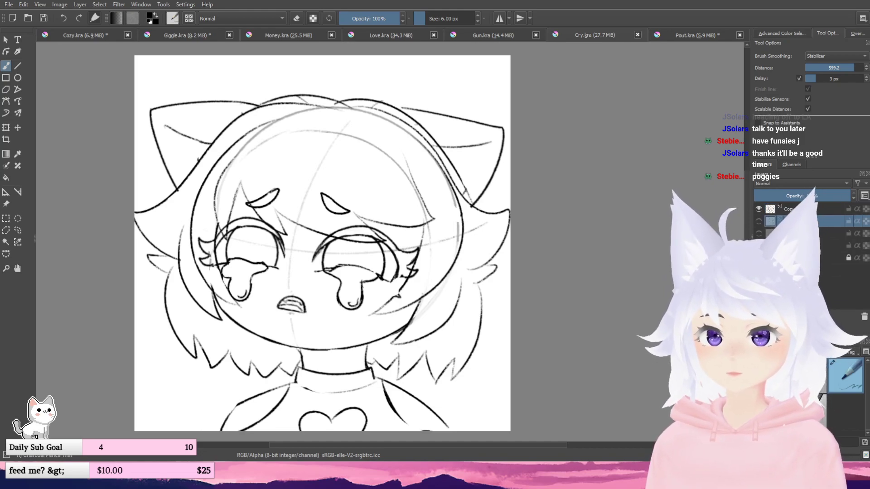
left_click(809, 246, "shift")
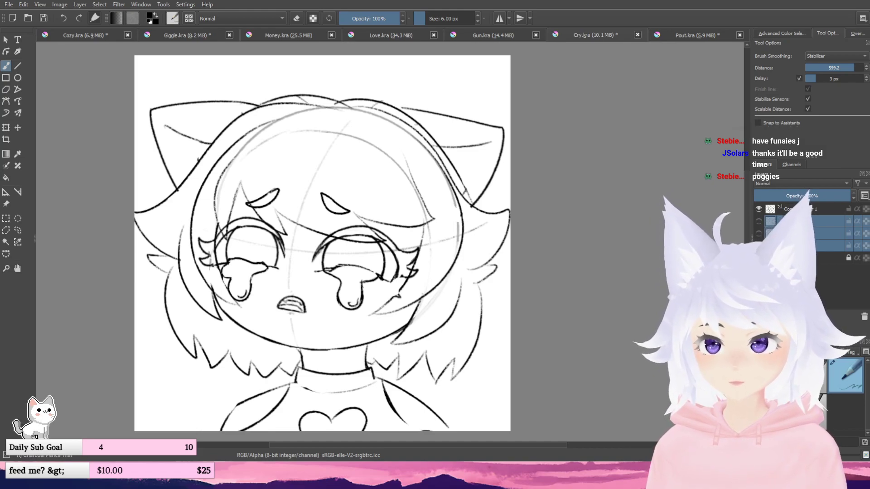
key("shift+Delete")
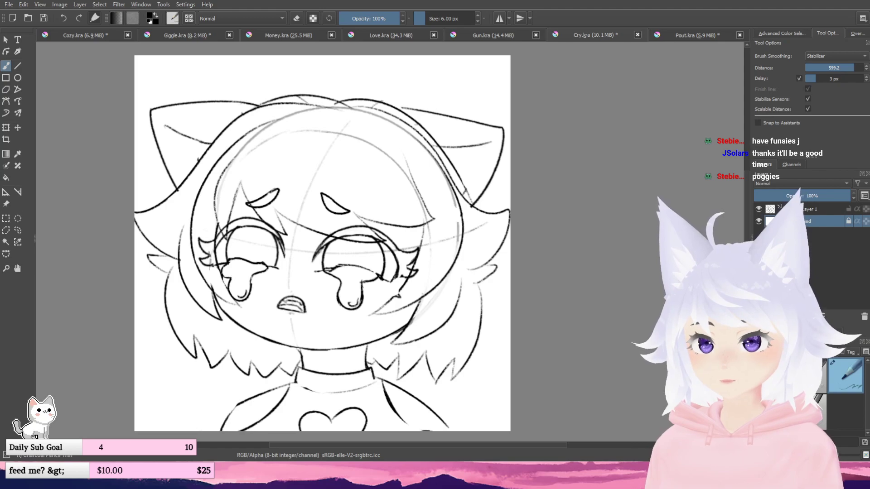
- Remove every hidden sketch layer from the Gun document, leaving only the gun-holding sketch and the background
left_click(493, 35)
left_click_drag(360, 280, 481, 281)
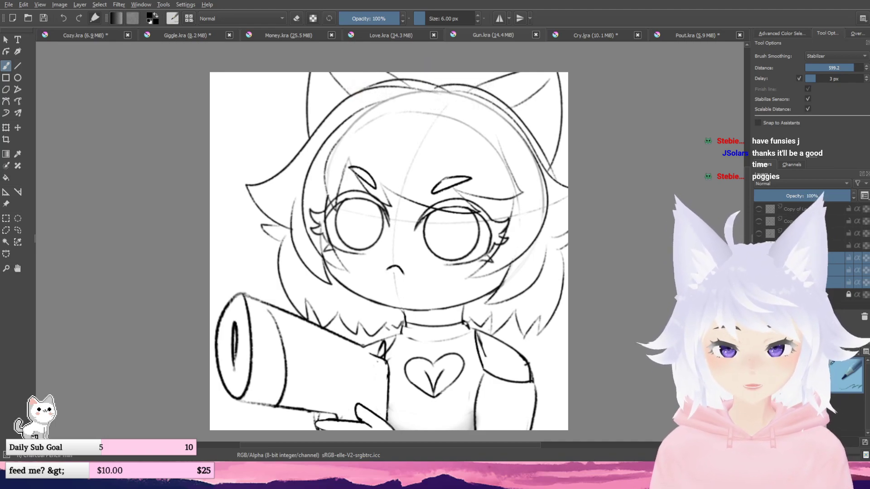
key("shift+Delete")
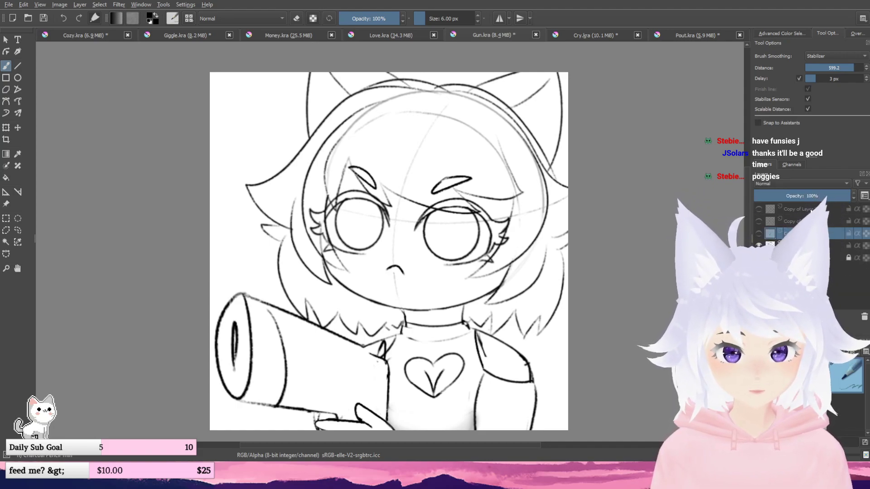
key("ctrl+z")
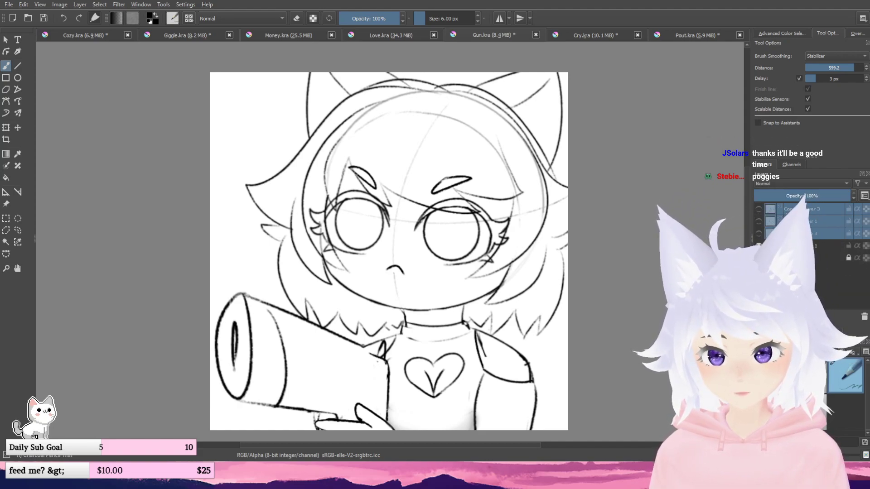
key("ctrl+e")
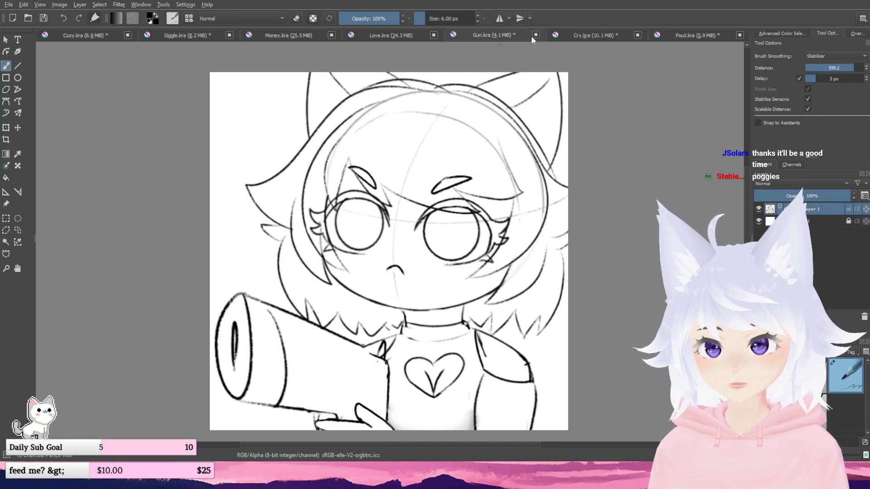
- Clear the hidden sketch layers out of the Love document, keeping only the heart-hugging sketch and the background
left_click(387, 36)
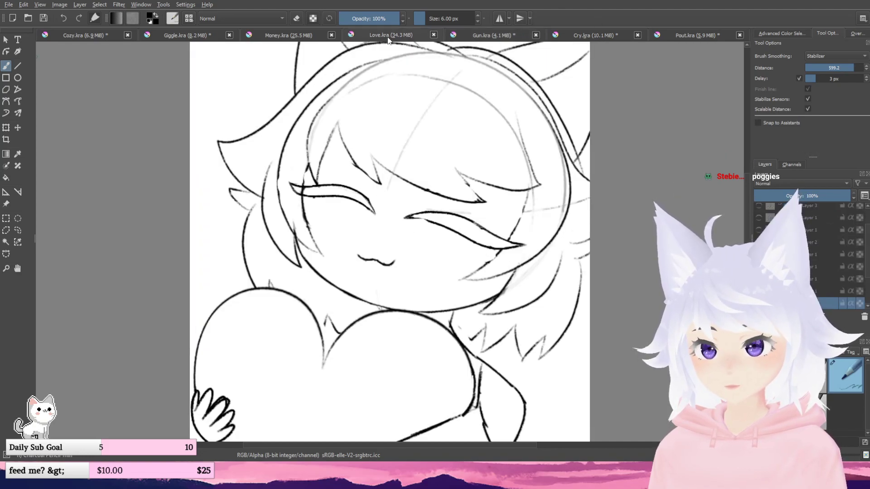
left_click(822, 287)
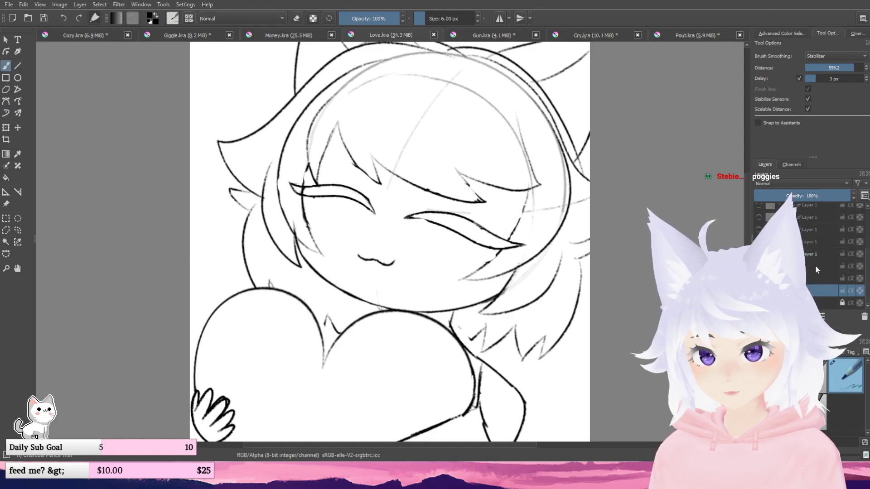
left_click(815, 265, "shift")
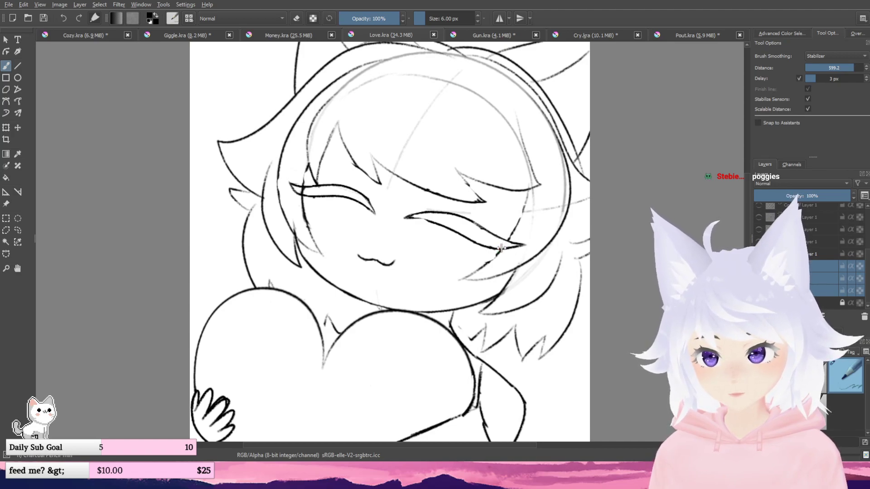
scroll(501, 247, "down", 2)
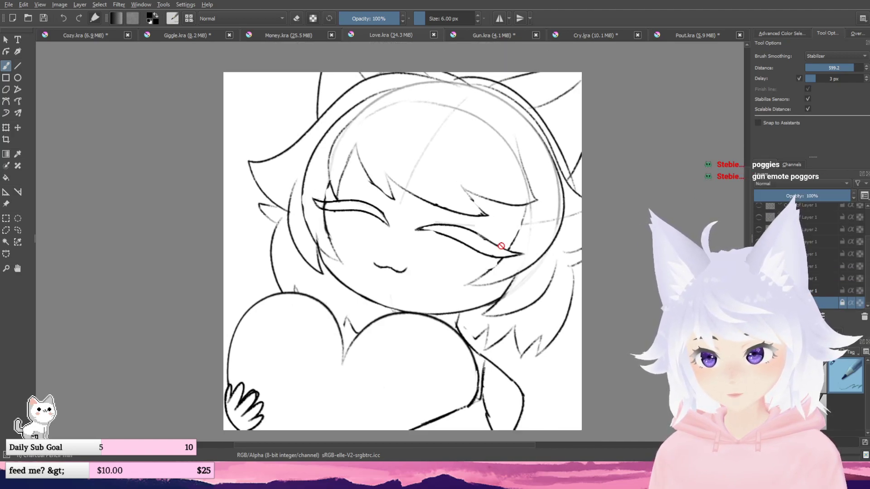
left_click(804, 211, "shift")
scroll(803, 210, "down", 2)
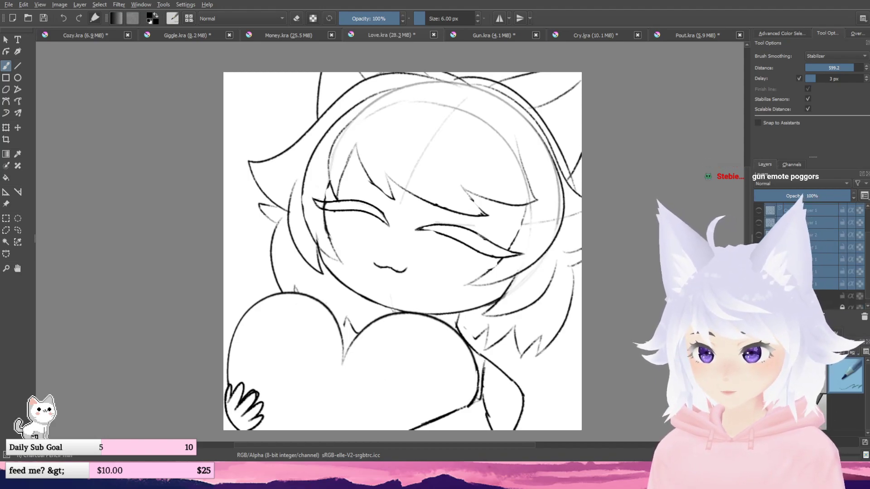
scroll(803, 254, "down", 1)
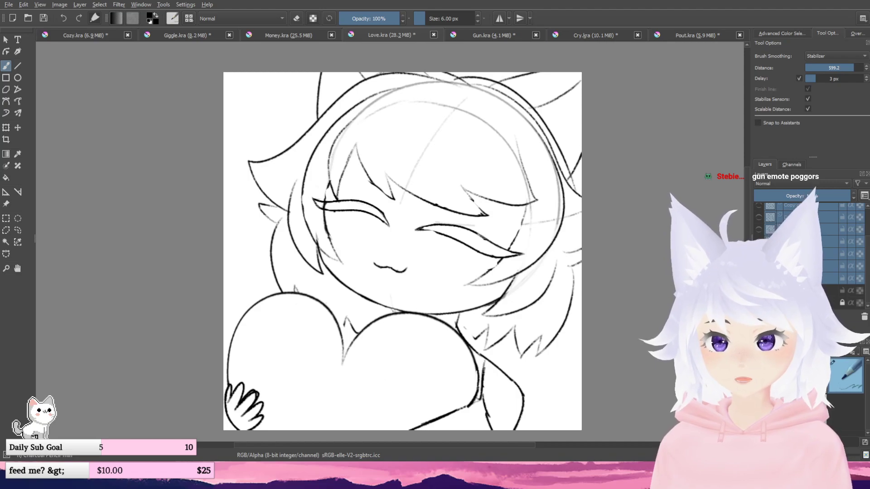
key("ctrl+e")
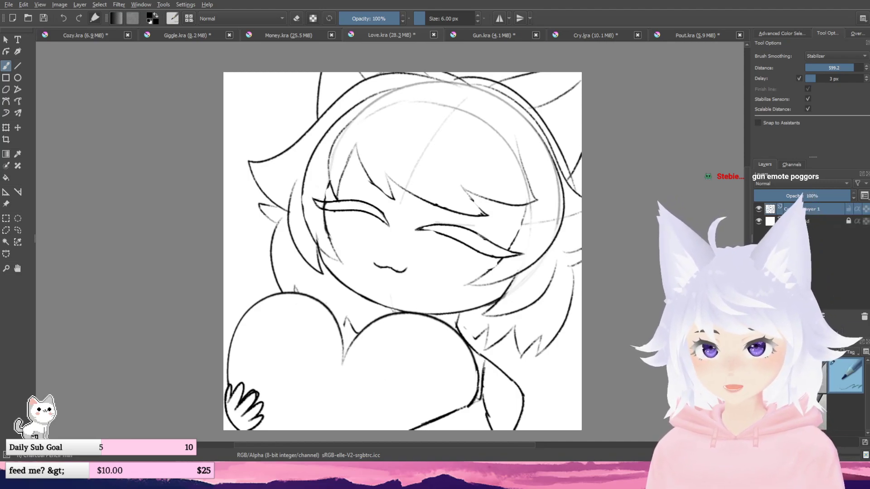
- Delete the hidden sketch layers above and below the visible sketch in the Money document, keeping it and the background
left_click(292, 38)
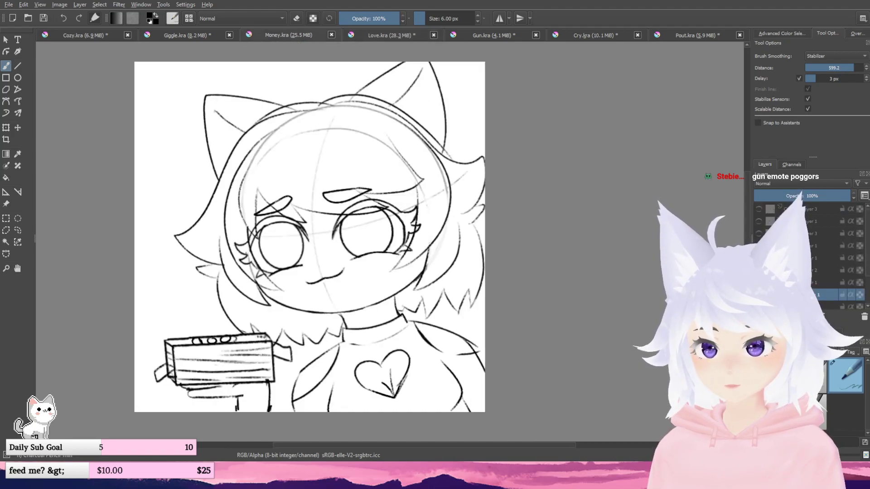
left_click_drag(416, 297, 447, 303)
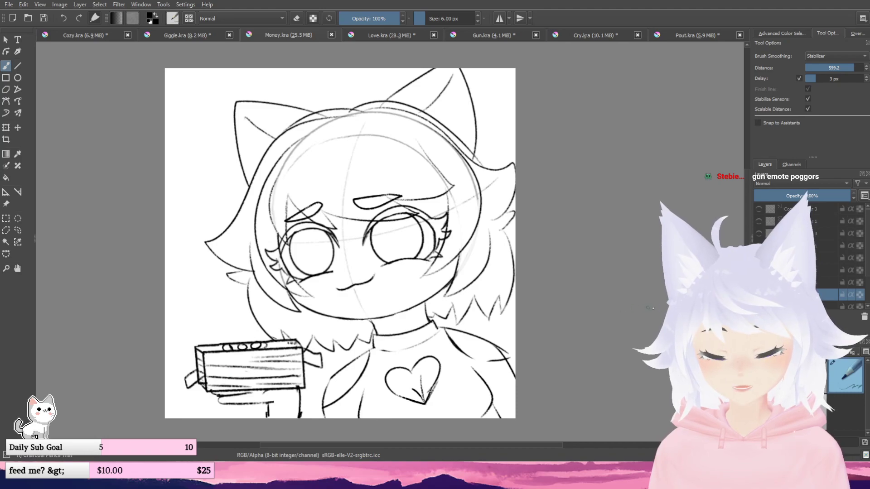
left_click(826, 282)
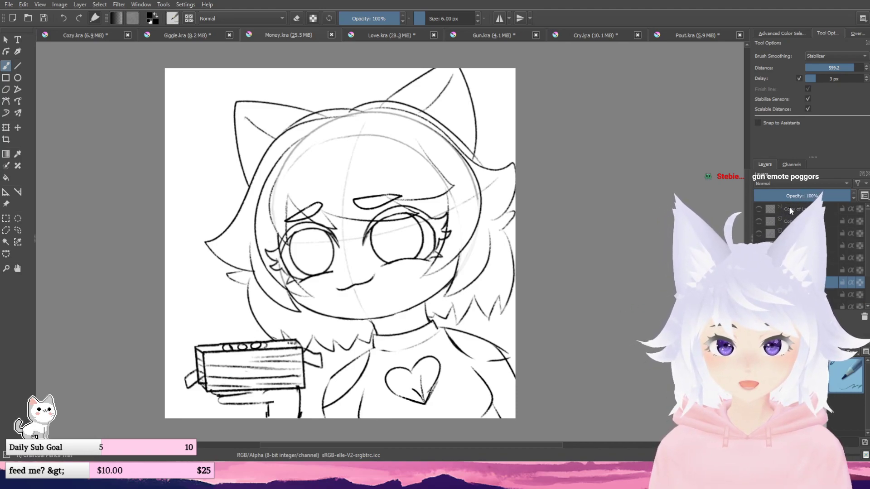
left_click(789, 208, "shift")
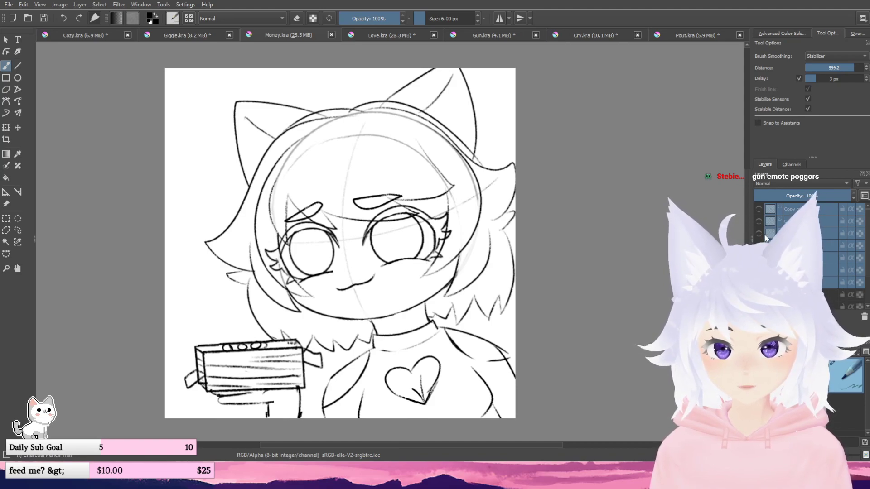
key("shift+Delete")
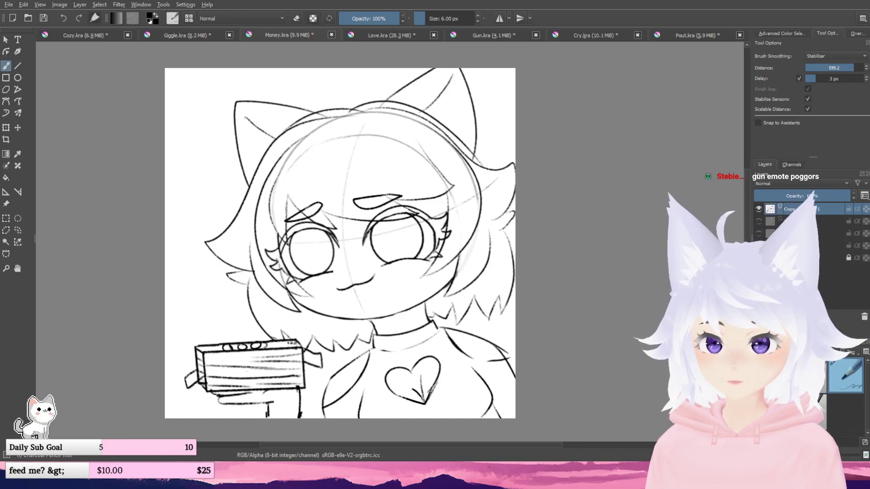
left_click(802, 245)
left_click(802, 221, "shift")
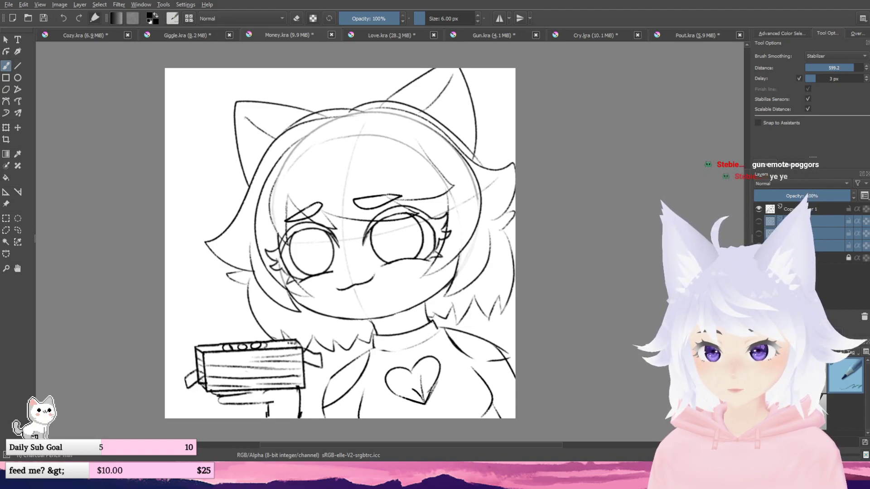
key("shift+Delete")
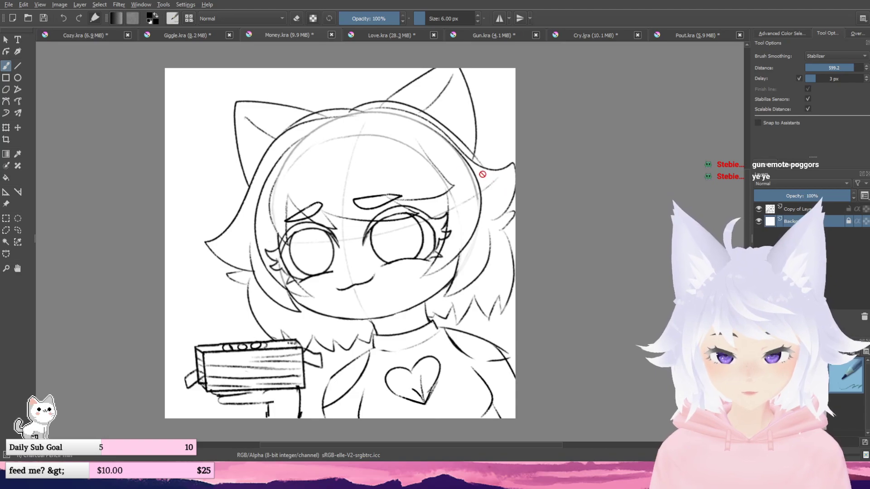
- Merge the top sketch layer of the Giggle document into the layer beneath it, and switch to the Cozy document
left_click(197, 33)
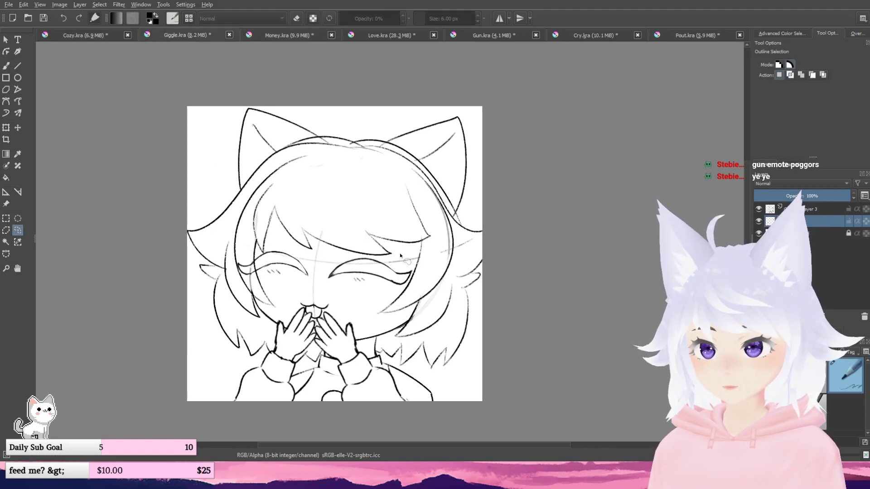
left_click_drag(390, 247, 411, 258)
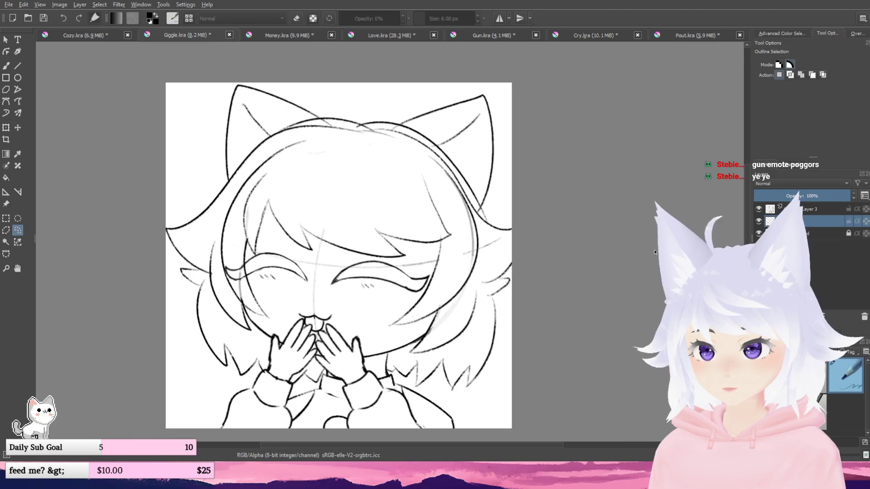
left_click(805, 212)
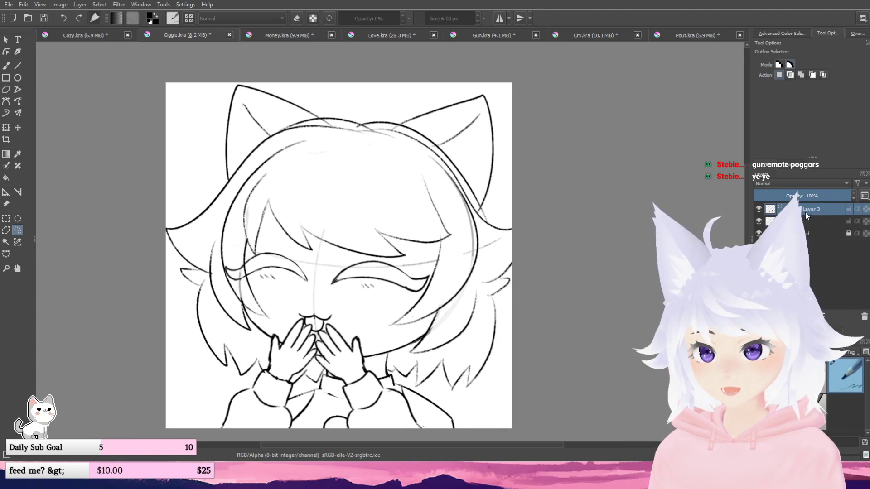
key("ctrl+e")
left_click(69, 34)
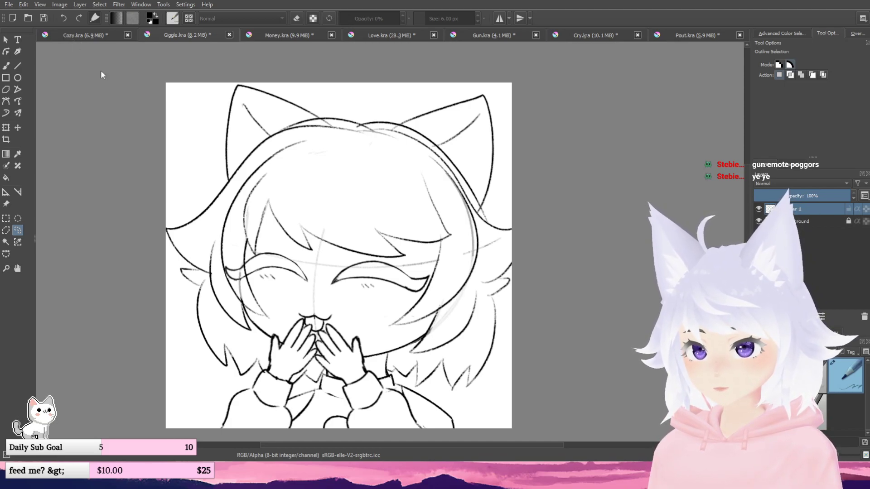
- Remove the hidden layer from the Shyy document and merge its visible sketch layers into one above the background
scroll(353, 286, "down", 1)
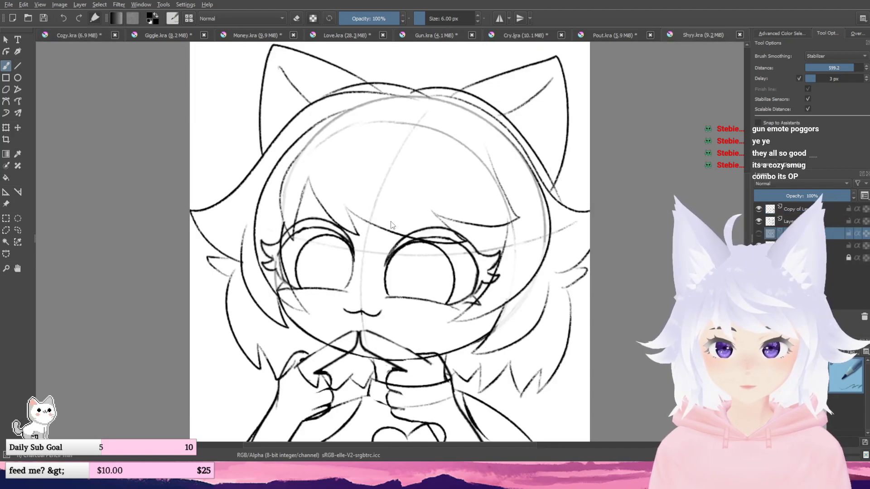
scroll(372, 241, "down", 1)
scroll(379, 258, "up", 1)
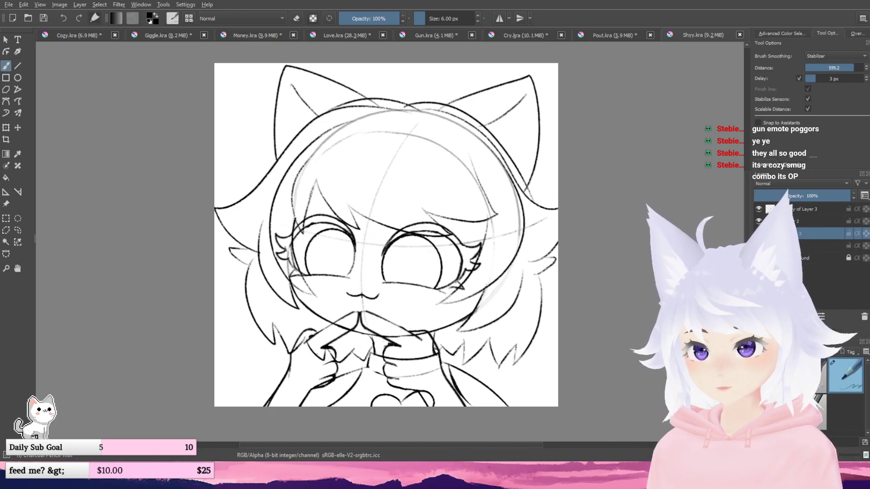
key("ctrl+e")
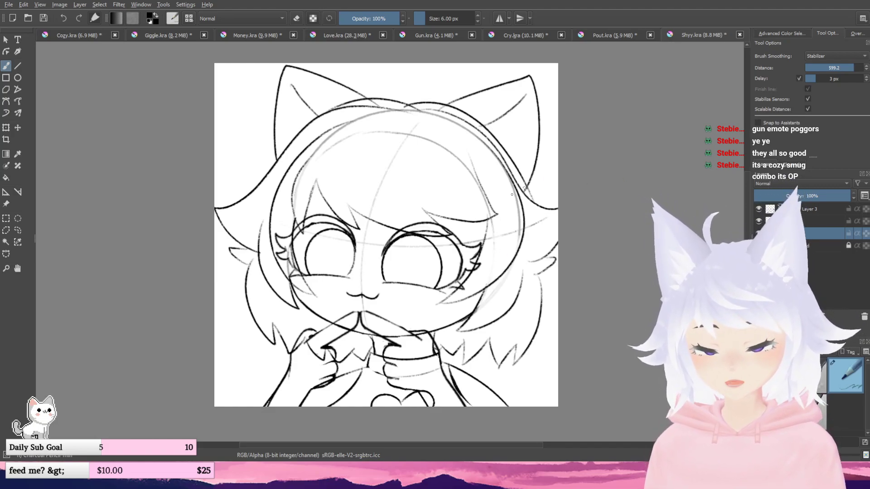
mouse_move(479, 207)
left_mouse_down()
mouse_move(480, 221)
mouse_move(487, 216)
mouse_move(478, 217)
left_mouse_up()
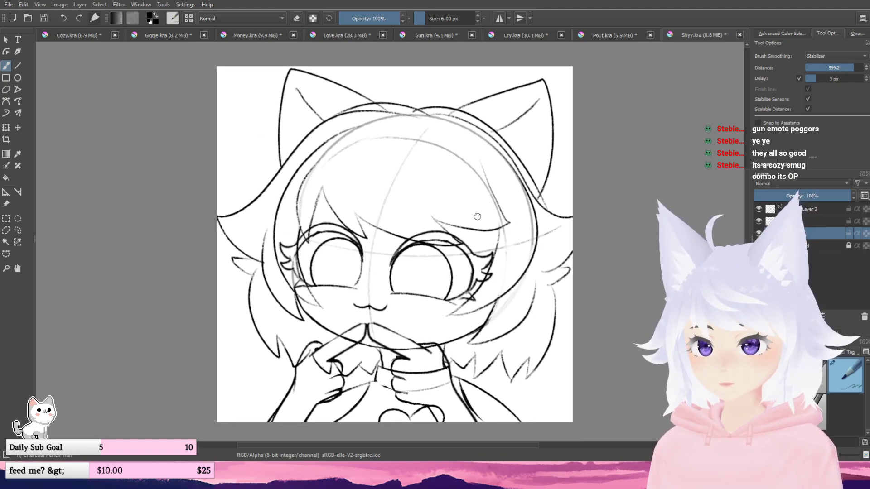
left_click(812, 209)
key("ctrl+j")
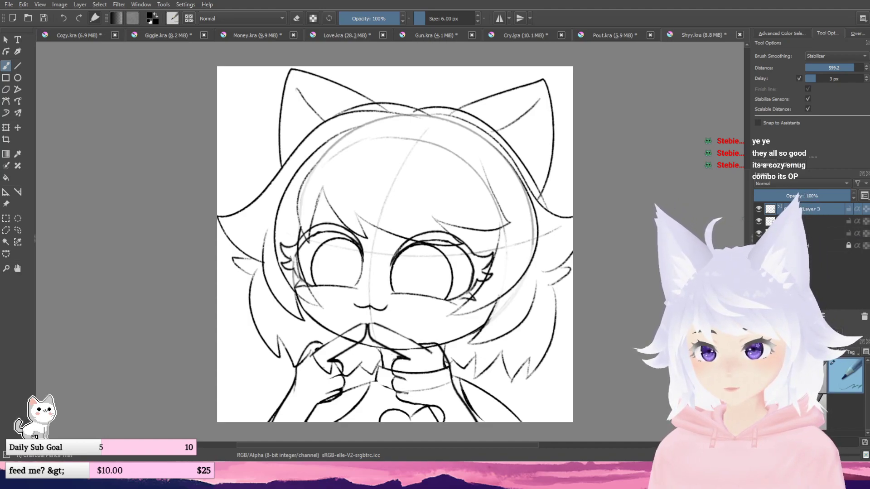
key("ctrl+e")
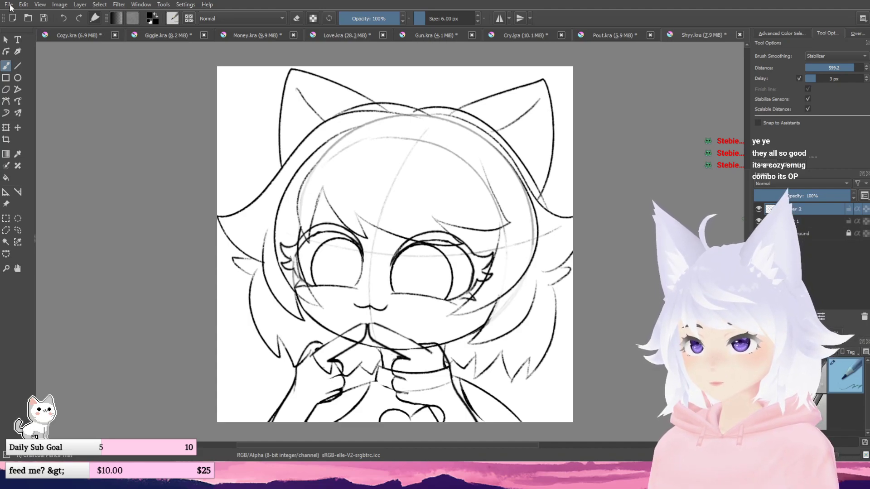
key("ctrl+e")
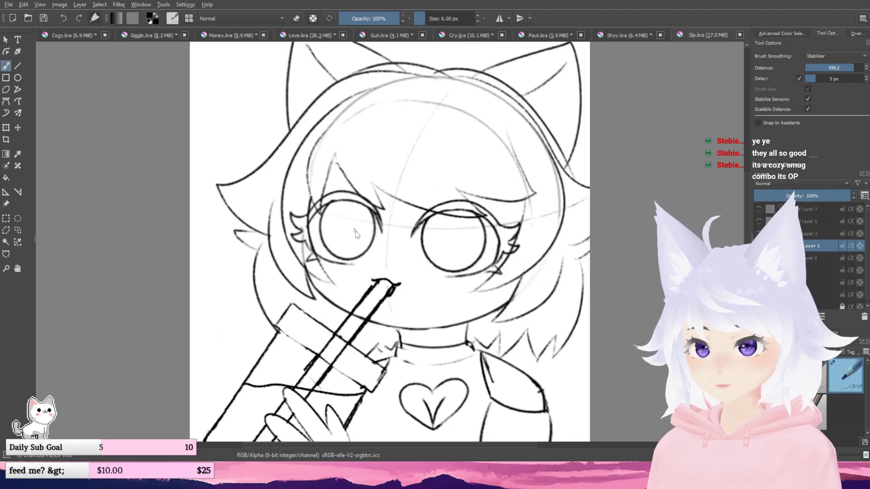
- Delete all hidden layers between the visible drink-sipping sketch and the background in the Sip document
scroll(356, 231, "down", 1)
scroll(355, 232, "up", 1)
scroll(356, 231, "down", 1)
scroll(356, 231, "up", 1)
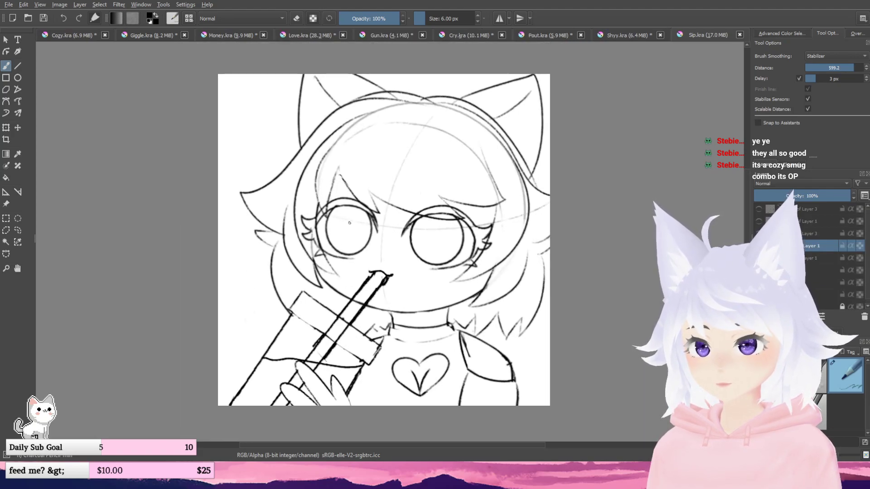
mouse_move(349, 221)
left_mouse_down()
mouse_move(344, 233)
mouse_move(340, 218)
left_mouse_up()
scroll(344, 231, "up", 1)
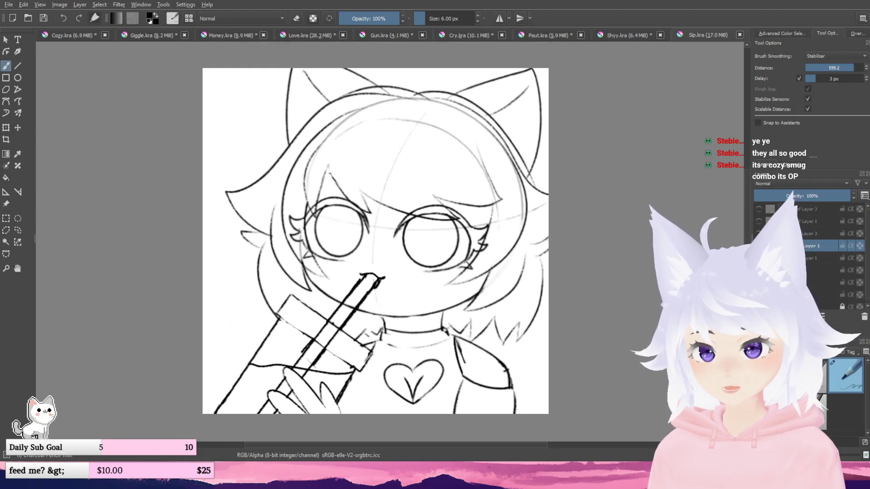
key("Page_Down")
key("Page_Down")
key("Page_Down")
key("Page_Down")
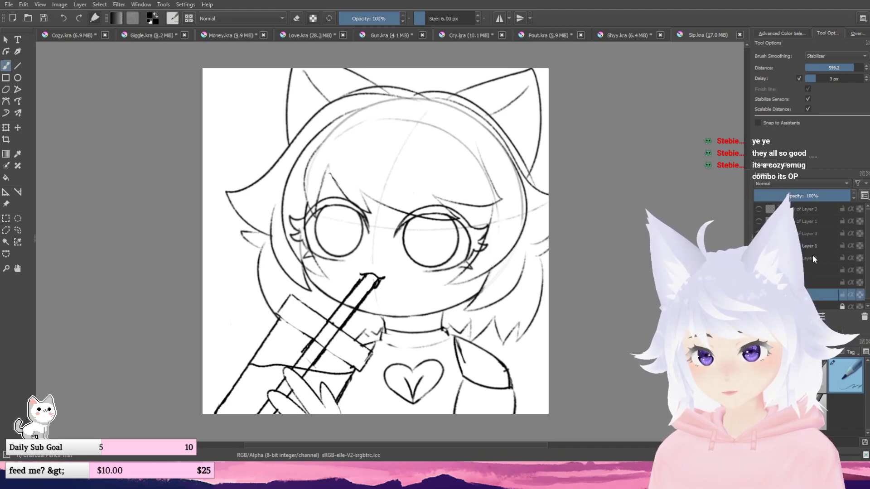
left_click(812, 257, "shift")
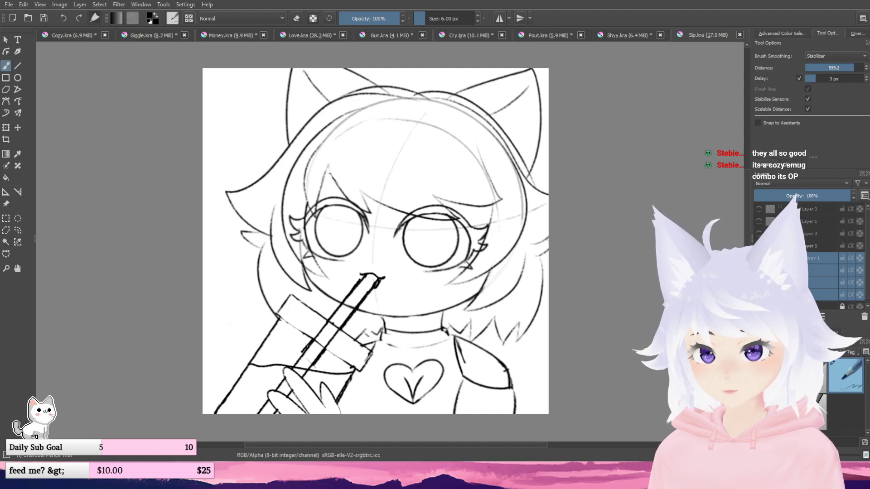
key("ctrl+e")
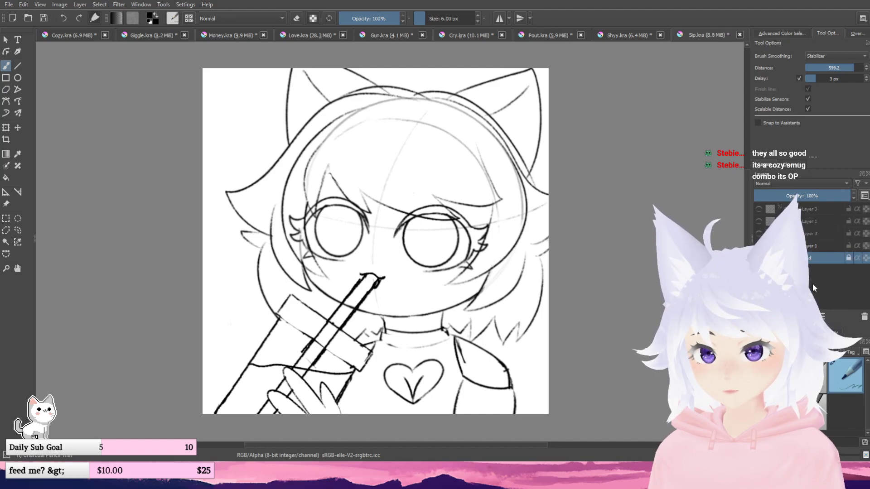
- Delete the three hidden layers above the visible sketch in the Sip document, keeping only that sketch and the background
left_click(805, 232)
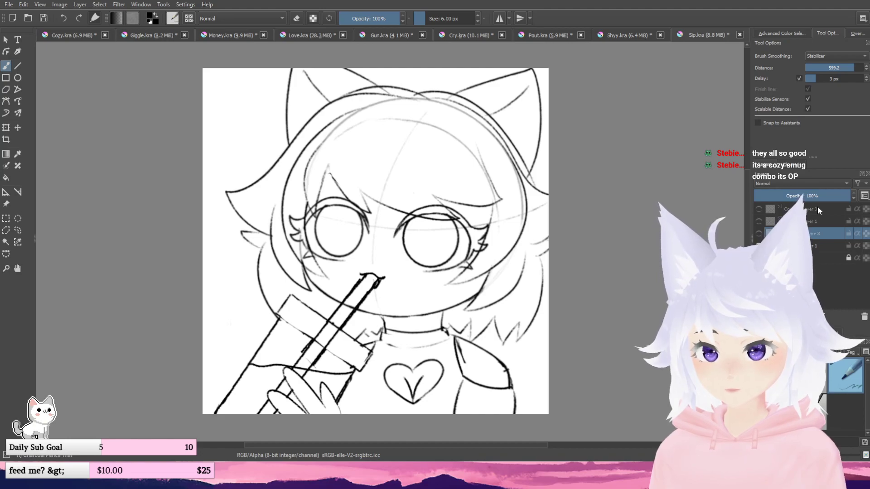
left_click(817, 206, "shift")
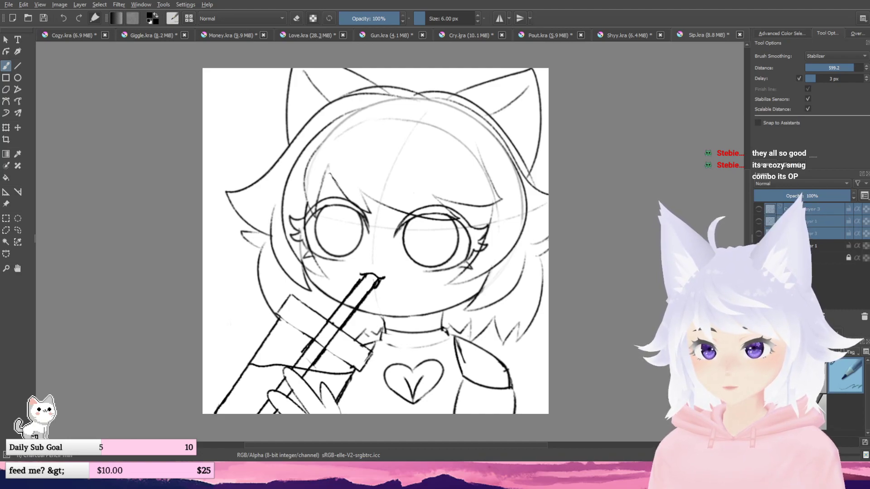
key("ctrl+e")
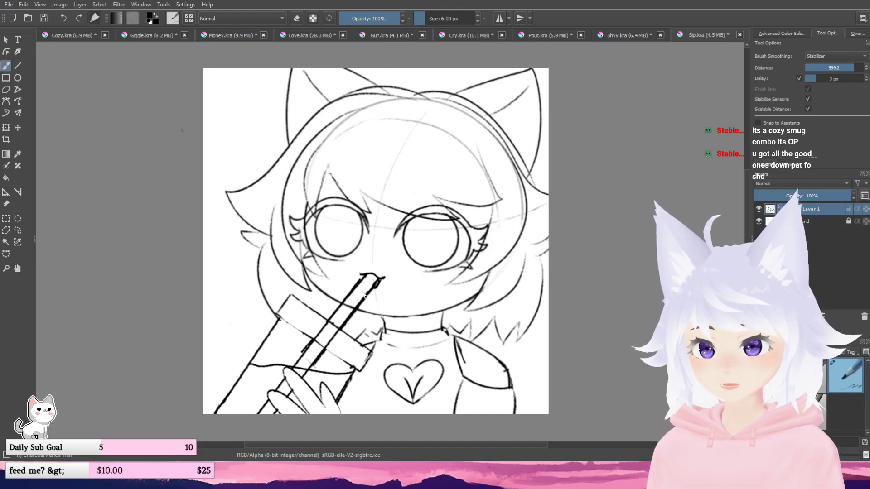
- Clear the hidden layers below and above the sleeping sketch in the Sleepy document, keeping that sketch and the background
key("ctrl+shift+Tab")
mouse_move(336, 273)
left_mouse_down()
mouse_move(328, 257)
mouse_move(305, 270)
left_mouse_up()
scroll(329, 257, "down", 3)
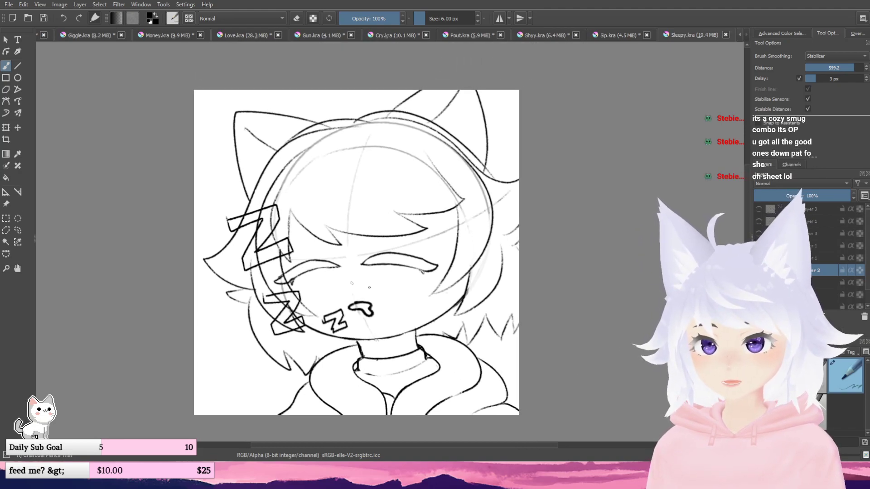
scroll(838, 275, "down", 1)
scroll(838, 274, "up", 3)
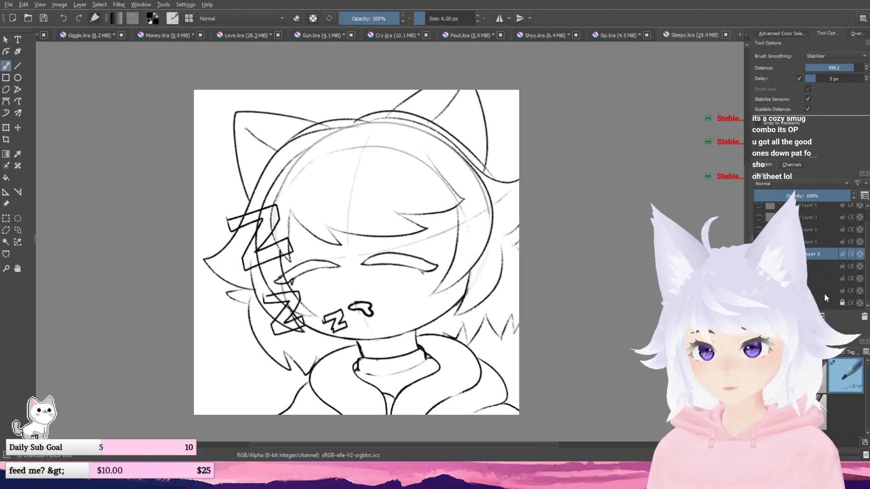
left_click(818, 266, "shift")
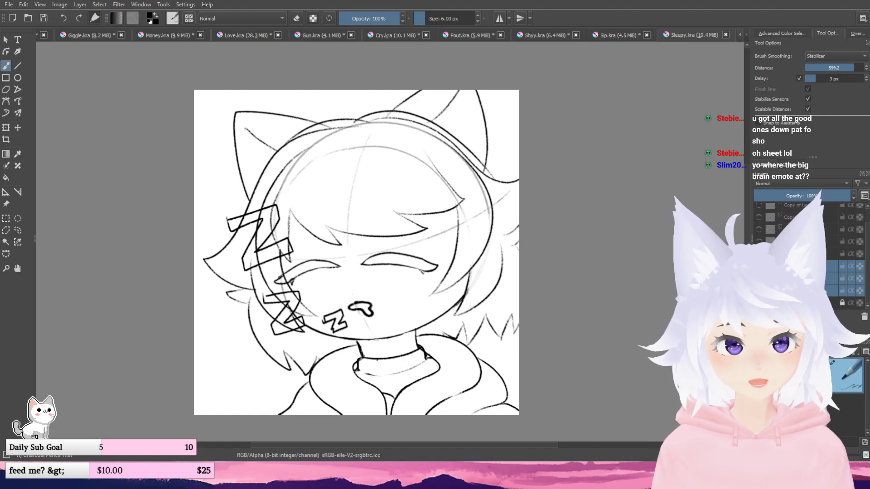
key("ctrl+e")
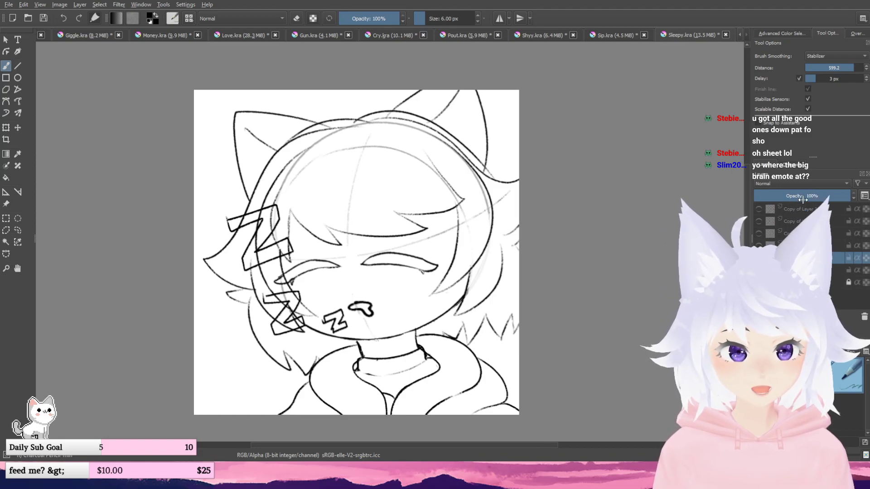
left_click(806, 209, "shift")
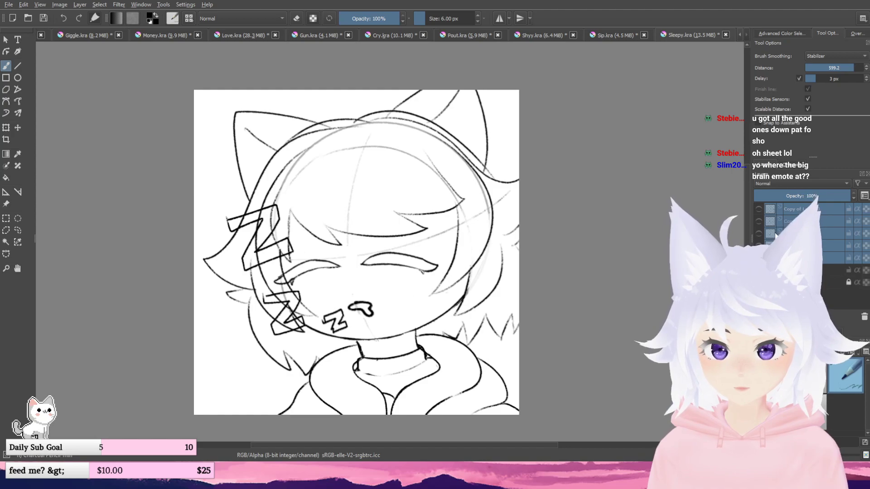
key("ctrl+e")
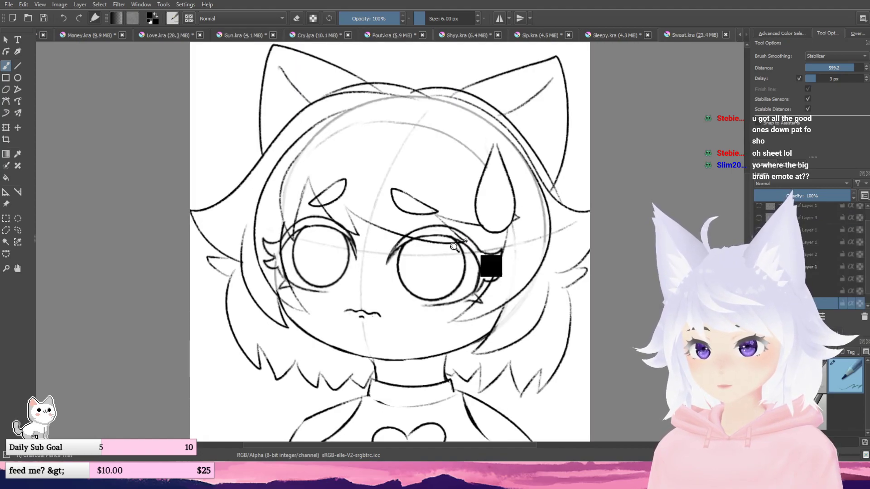
- Delete the hidden layers below and above the sweat-drop sketch in the Sweat document, keeping that sketch and the background
left_click_drag(466, 242, 454, 242)
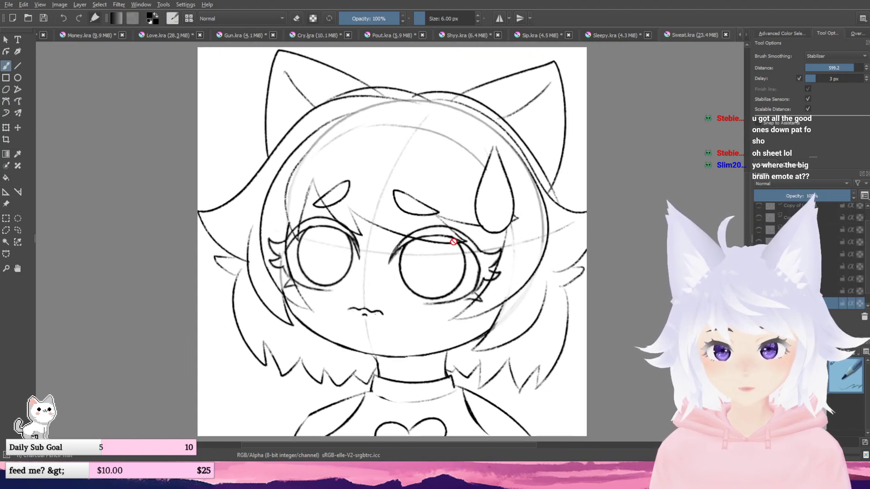
scroll(457, 239, "down", 1)
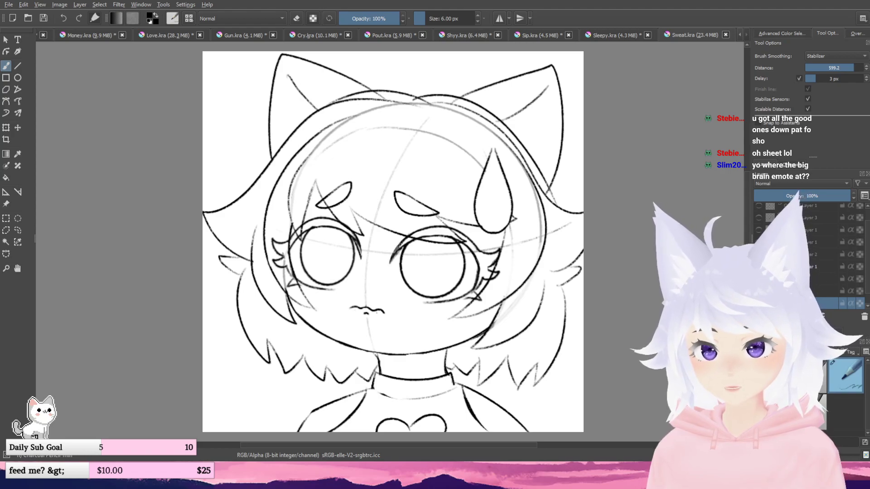
scroll(811, 267, "down", 1)
left_click(811, 267, "shift")
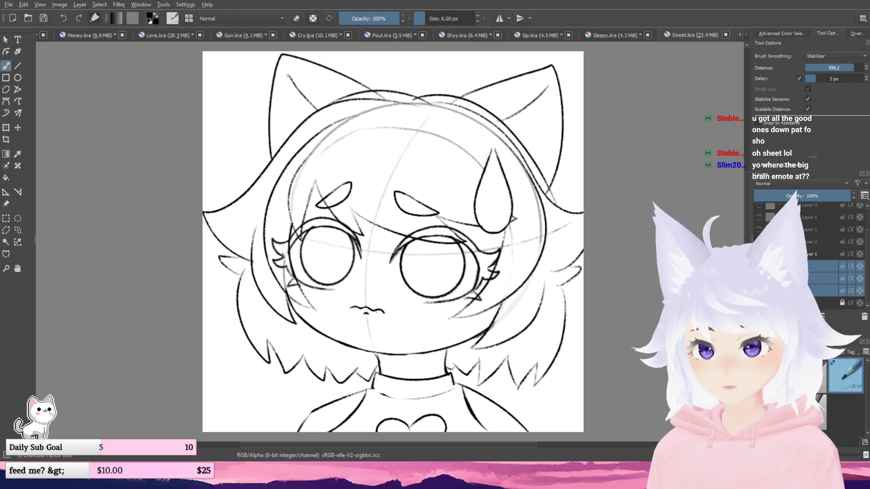
key("ctrl+e")
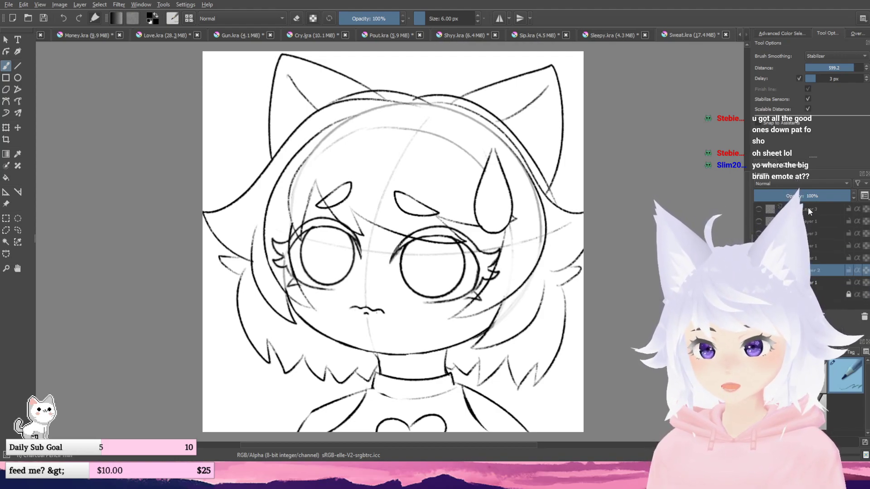
left_click(808, 209, "shift")
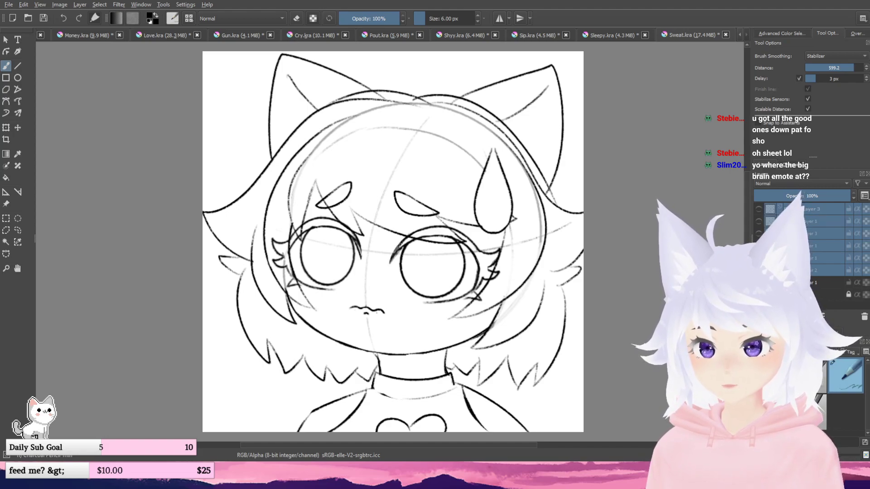
key("ctrl+e")
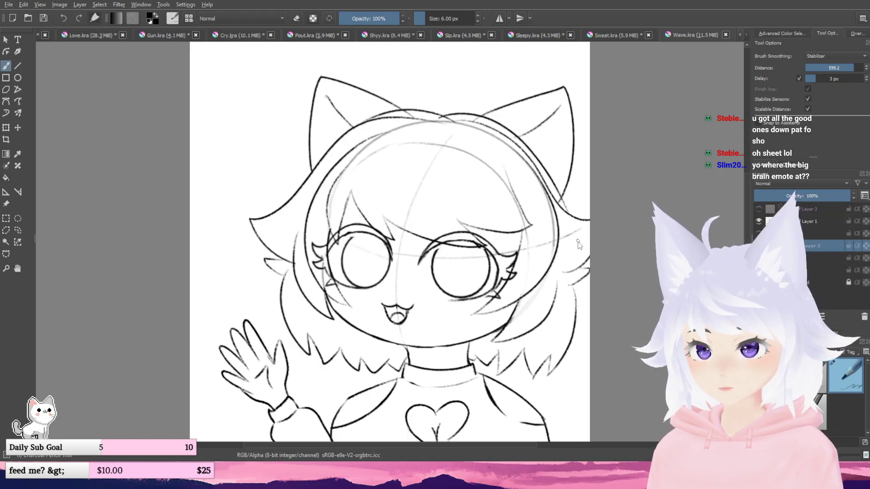
- Try deleting the hidden layer directly beneath the visible waving sketch in the Wave document, and undo the deletion
scroll(573, 245, "down", 1)
scroll(568, 245, "up", 1)
left_click_drag(567, 245, 562, 234)
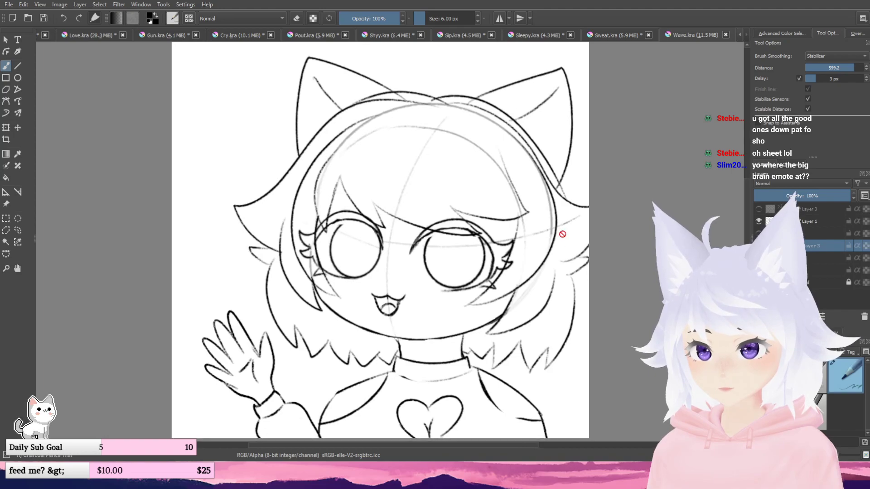
left_click(804, 239)
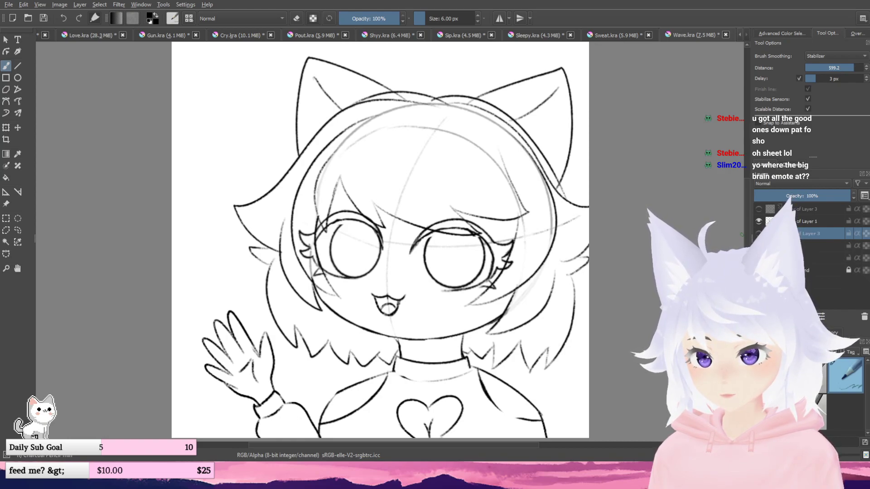
key("ctrl+z")
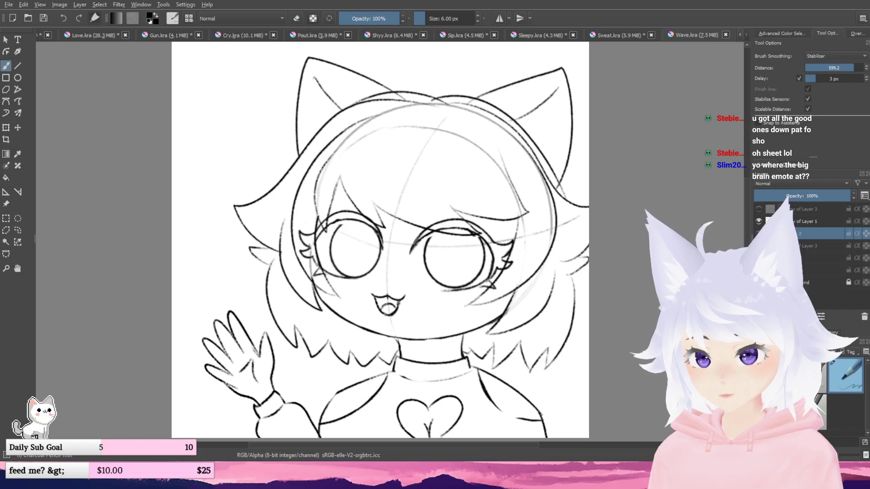
- Delete the hidden layer two rows beneath the waving sketch and the hidden layer directly above it in the Wave document
left_click(758, 246)
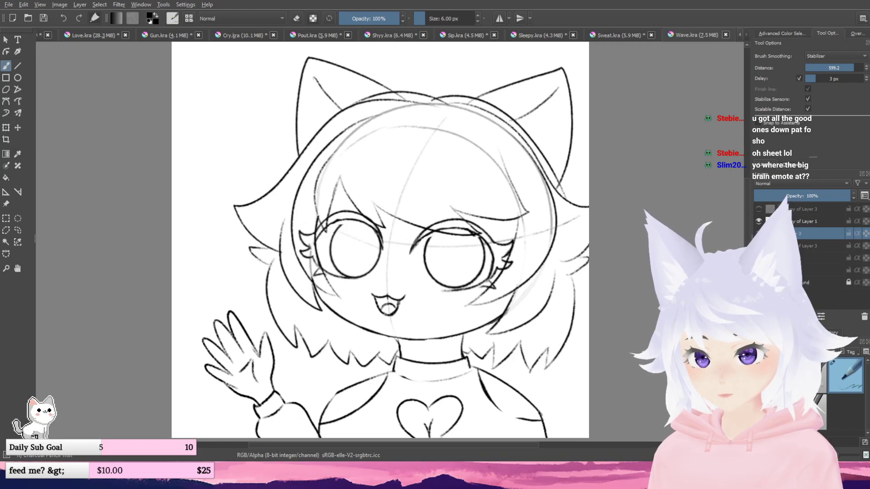
left_click(809, 245)
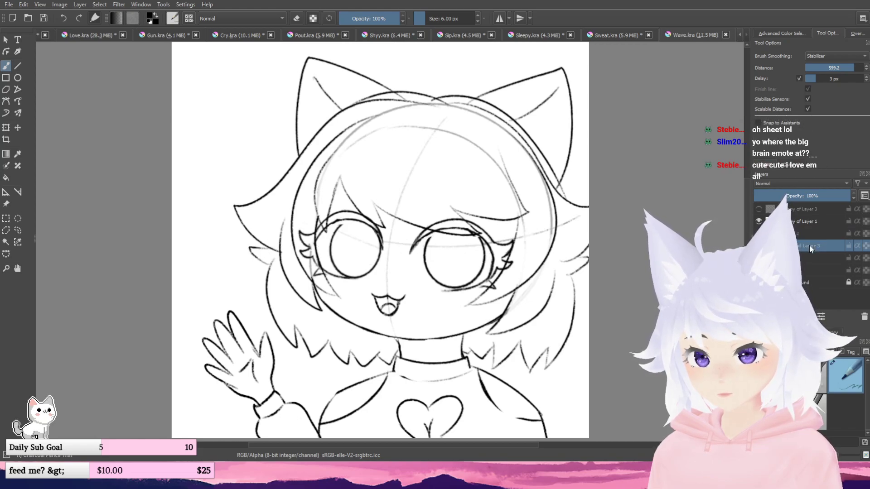
left_click_drag(803, 211, 804, 207)
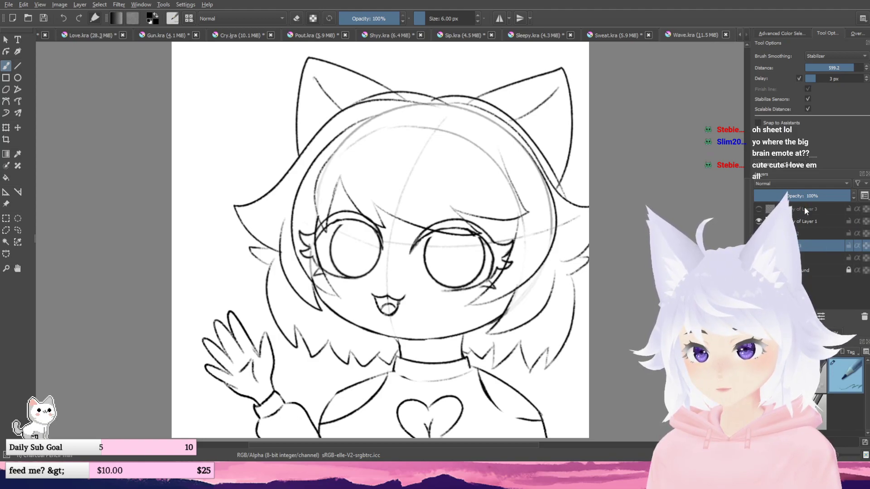
key("shift+Delete")
double_click(804, 208)
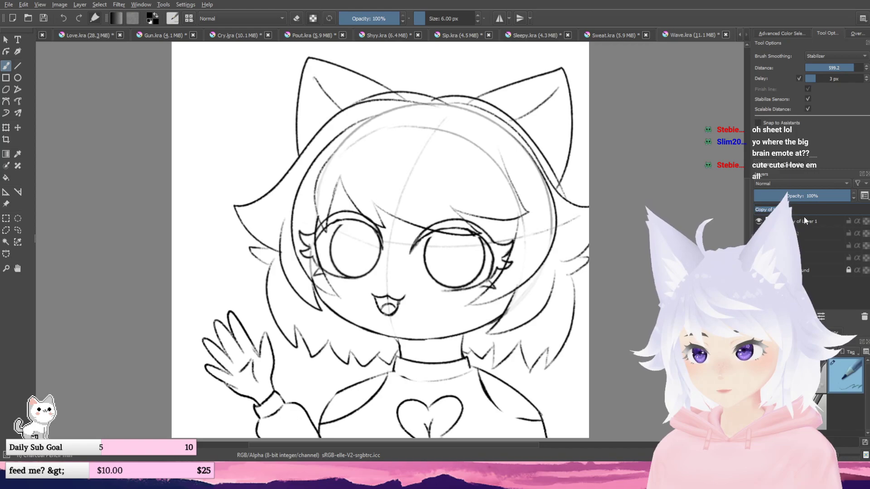
left_click(804, 217)
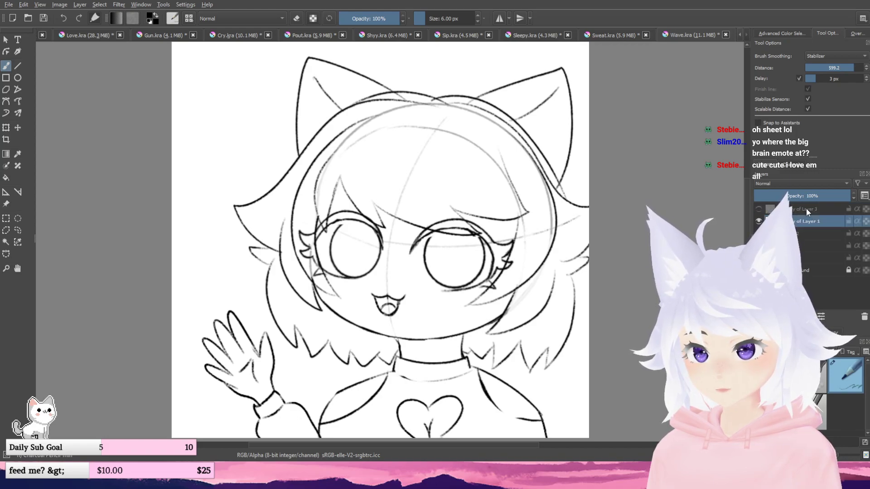
left_click(806, 208)
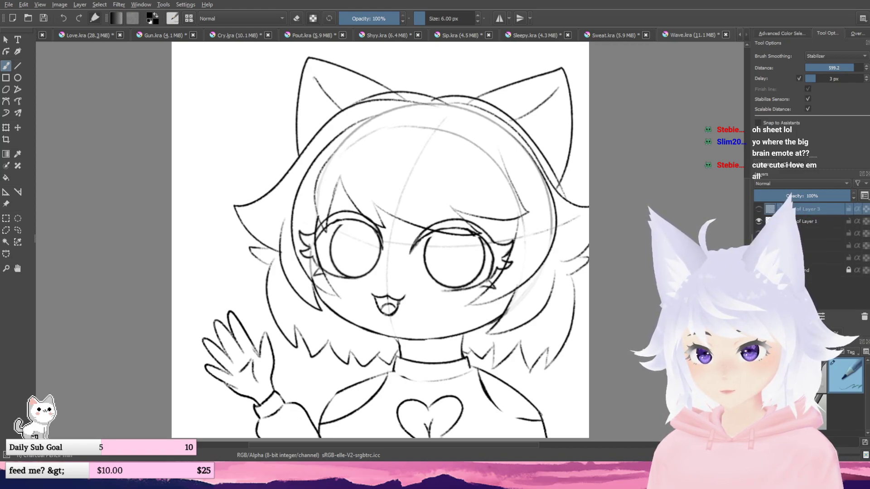
key("shift+Delete")
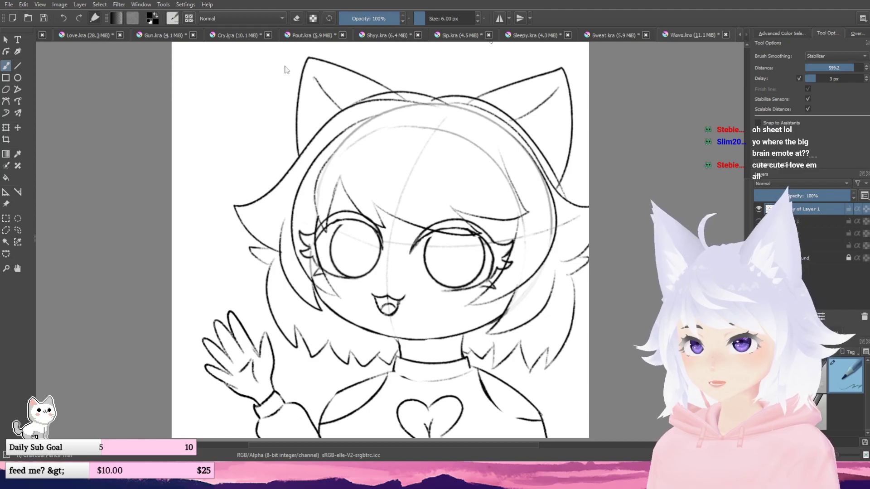
- Switch to the Cozy document and redraw the upper lid line of the eye on the right with a rounder curve
left_click(739, 35)
left_click(739, 35)
left_click(738, 36)
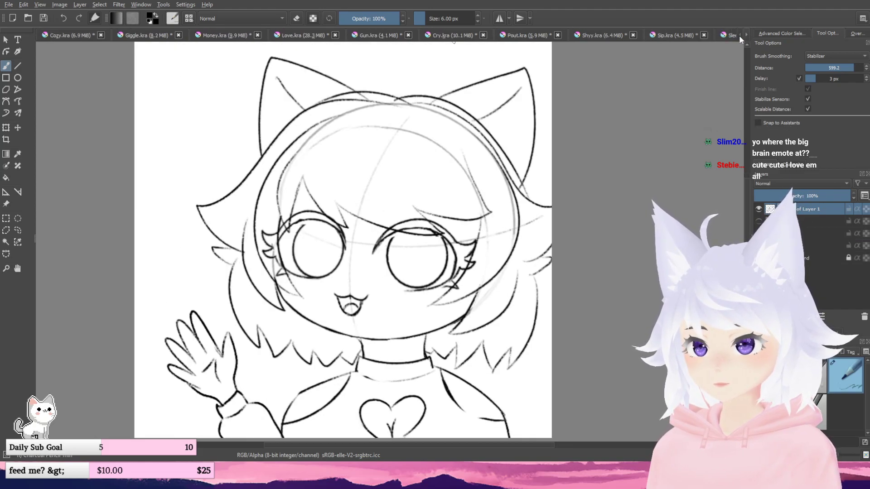
left_click(60, 35)
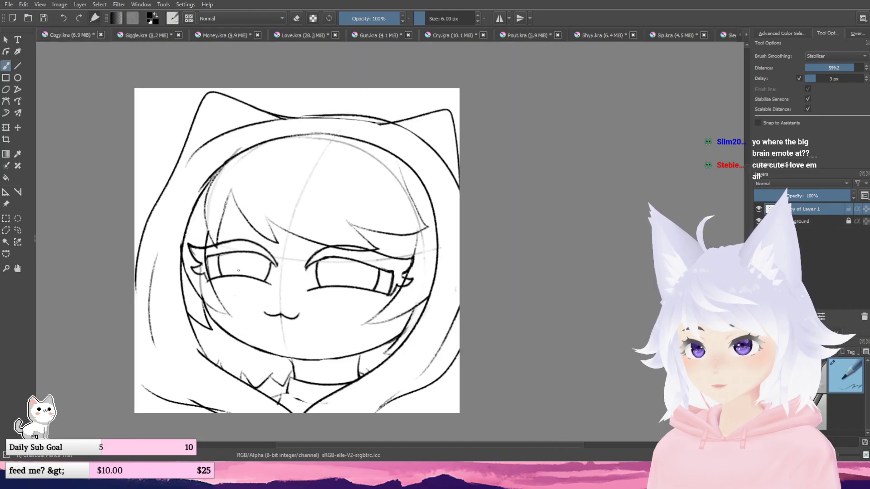
left_click_drag(291, 267, 299, 267)
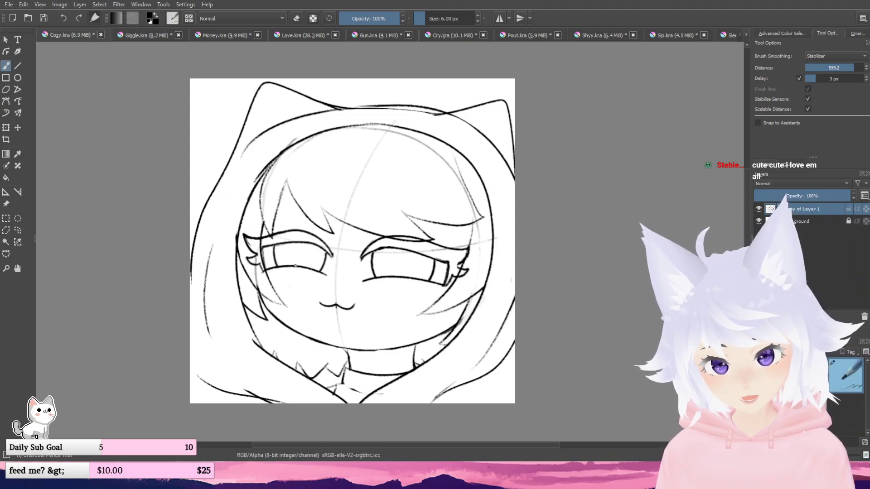
scroll(314, 260, "up", 4)
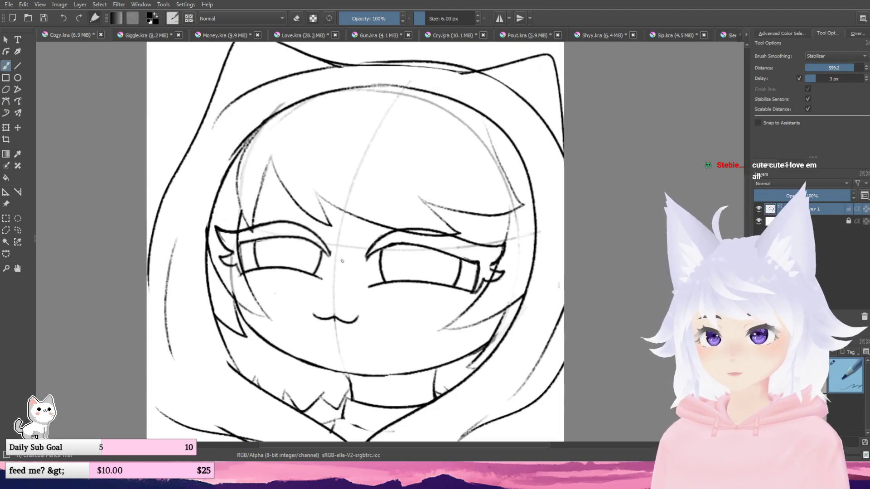
left_click_drag(390, 220, 358, 204)
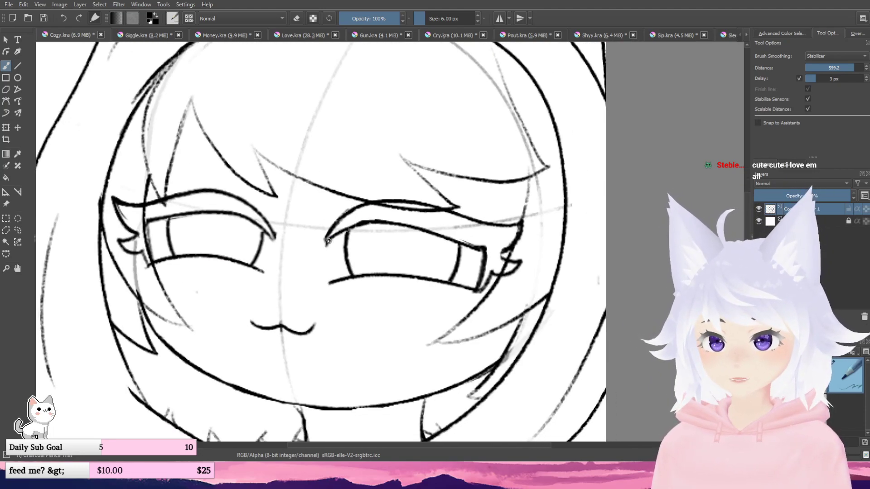
mouse_move(344, 226)
left_mouse_down()
mouse_move(395, 219)
mouse_move(476, 248)
mouse_move(458, 242)
mouse_move(484, 269)
left_mouse_up()
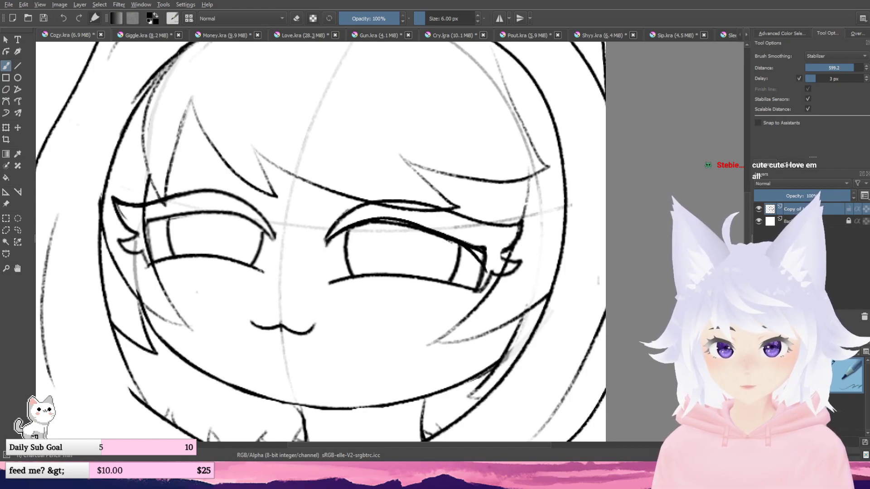
- Erase the old outer corner and the doubled upper lid line of the eye on the right
key("e")
scroll(482, 260, "up", 2)
mouse_move(483, 260)
left_mouse_down()
mouse_move(487, 265)
mouse_move(456, 234)
mouse_move(496, 275)
mouse_move(510, 268)
left_mouse_up()
scroll(487, 265, "down", 3)
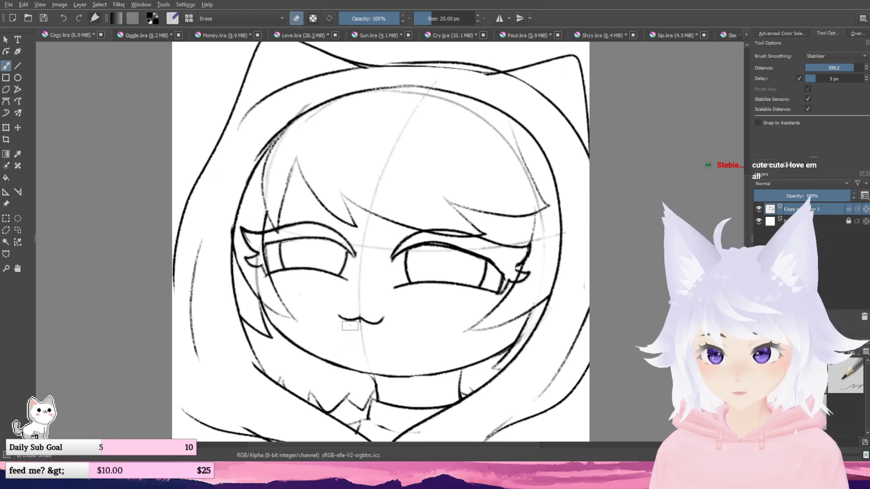
scroll(650, 250, "up", 5)
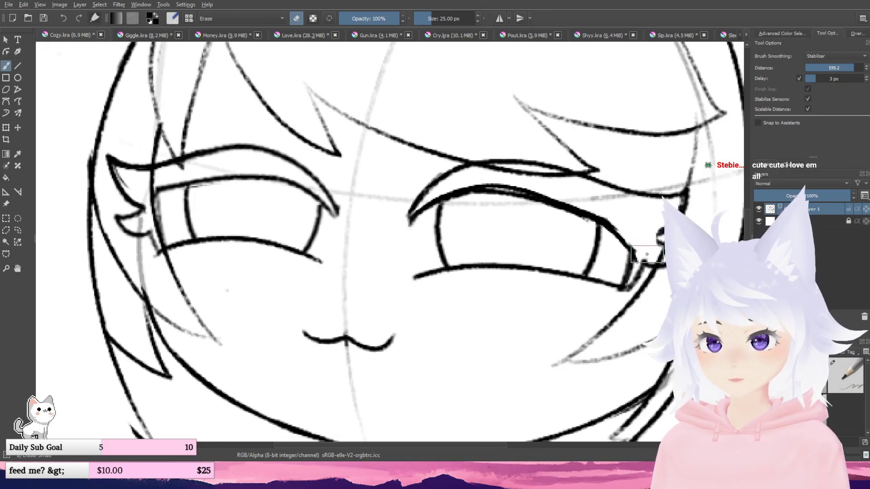
mouse_move(646, 255)
left_mouse_down()
mouse_move(569, 196)
mouse_move(476, 186)
left_mouse_up()
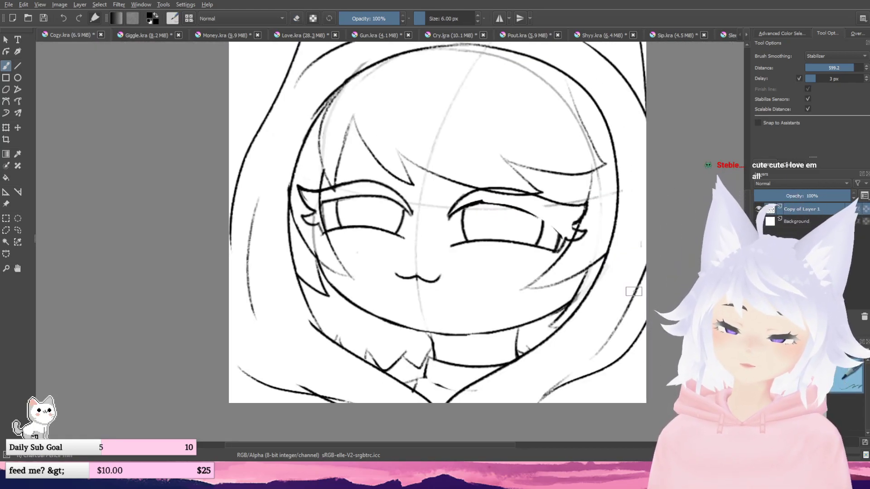
- Redraw the outer upper lid of the eye on the left as a rounder curve and erase its old corner
scroll(322, 226, "up", 5)
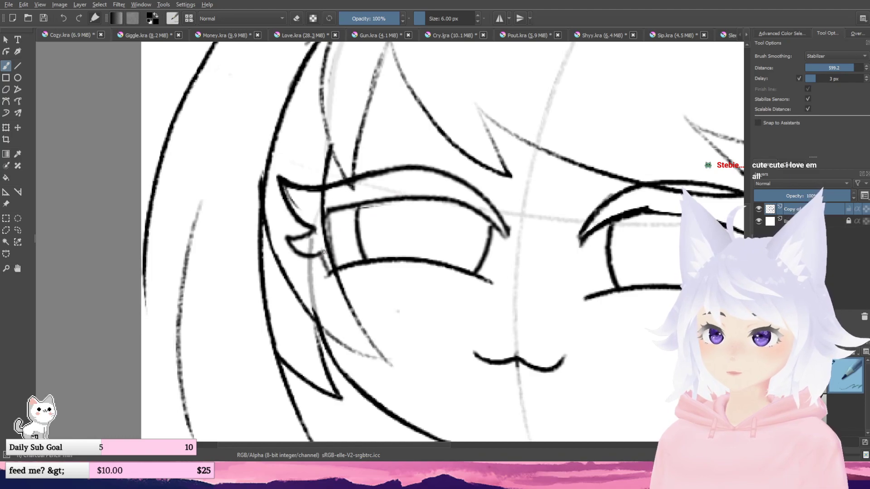
left_click_drag(325, 244, 372, 197)
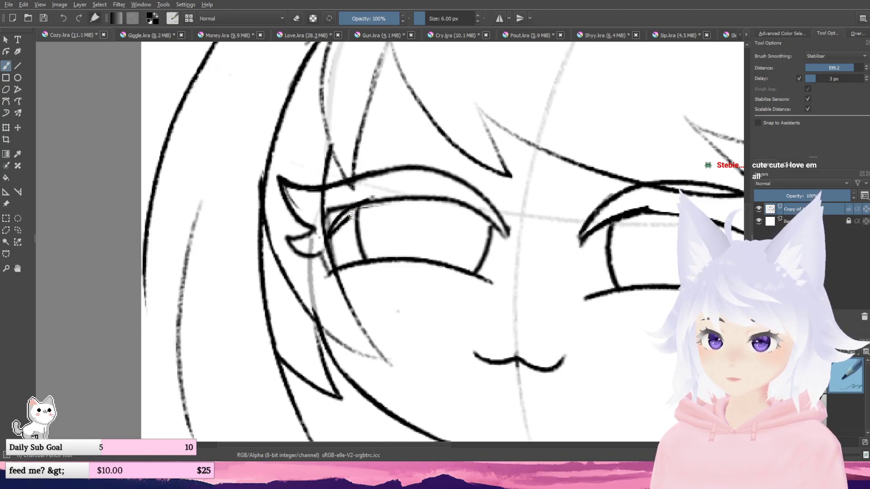
left_click_drag(335, 219, 421, 189)
key("e")
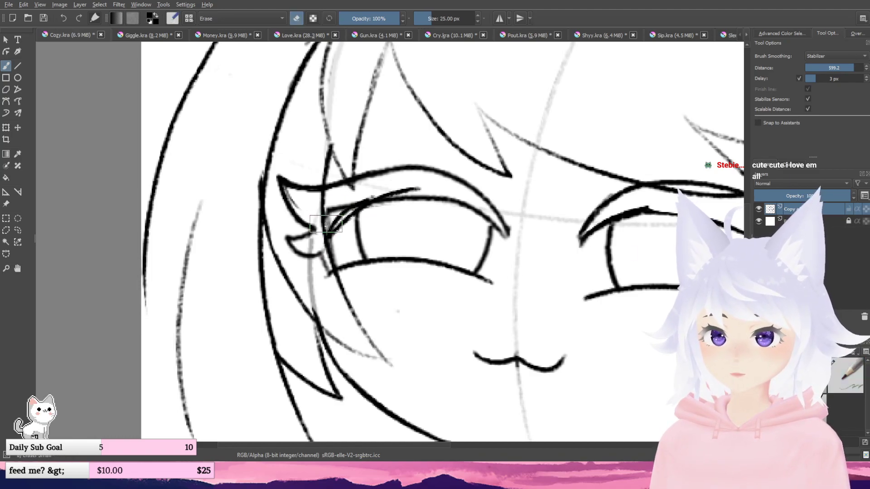
mouse_move(324, 228)
left_mouse_down()
mouse_move(350, 198)
mouse_move(418, 185)
mouse_move(393, 190)
mouse_move(384, 179)
mouse_move(378, 216)
mouse_move(308, 247)
mouse_move(336, 252)
left_mouse_up()
scroll(384, 179, "down", 3)
scroll(388, 191, "down", 1)
scroll(392, 207, "up", 1)
scroll(337, 252, "up", 3)
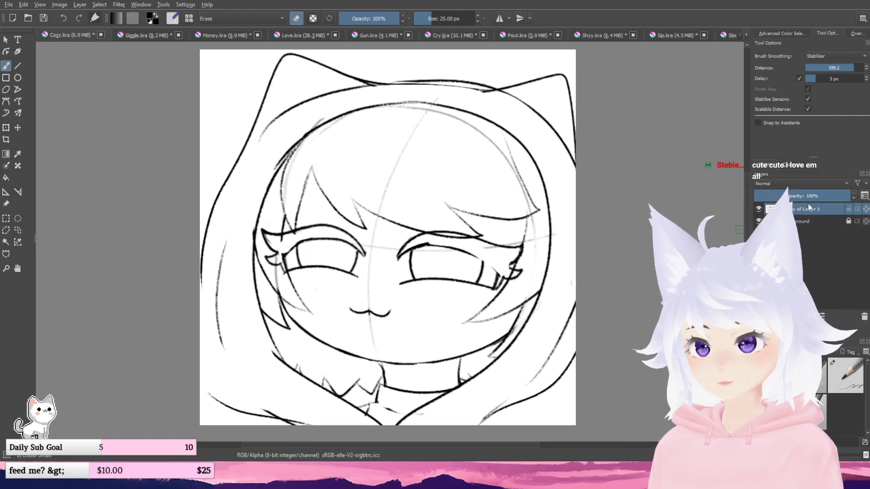
- Fade the sketch layer to 39% opacity and add a layer above it for inking with a 3.94 px Basic brush
left_click(795, 195)
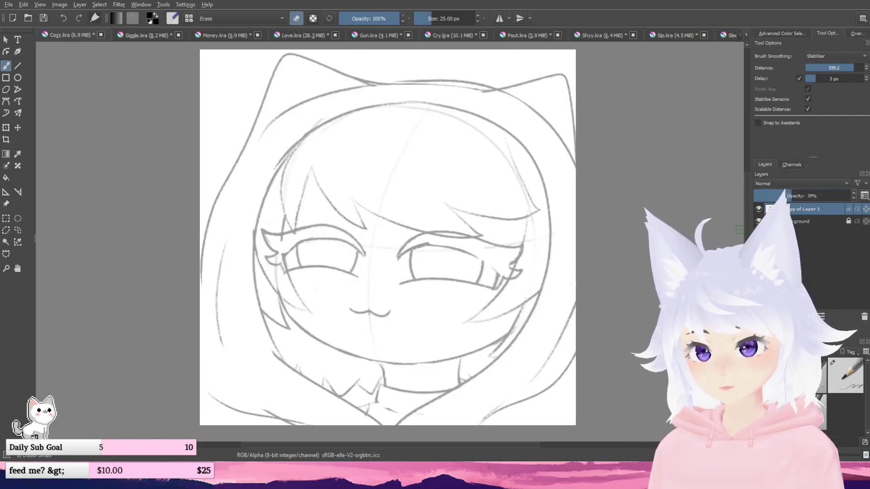
key("Insert")
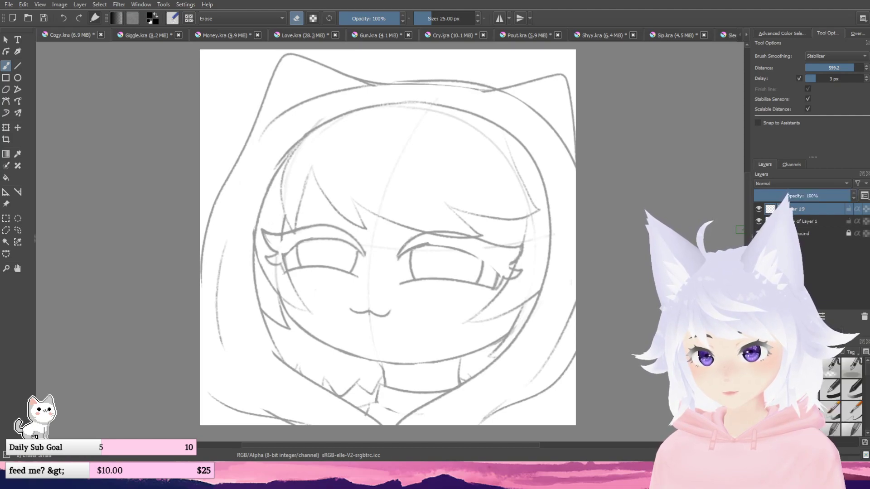
left_click(834, 389)
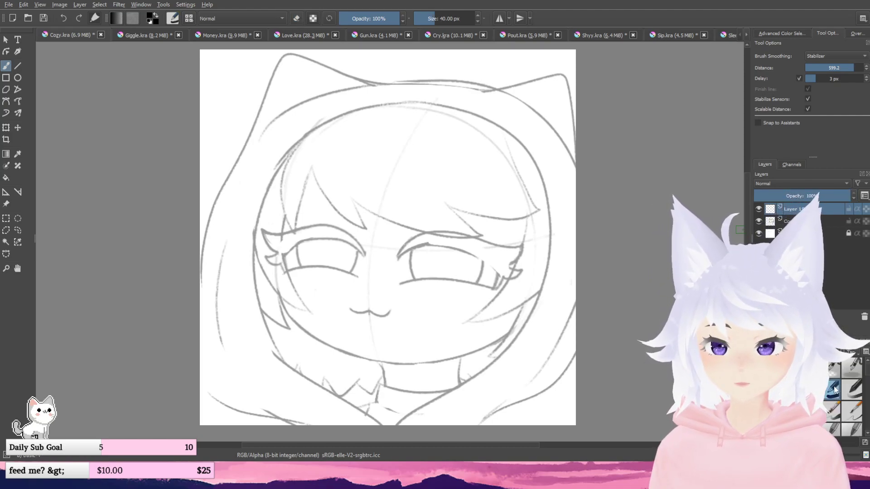
left_click_drag(430, 15, 426, 26)
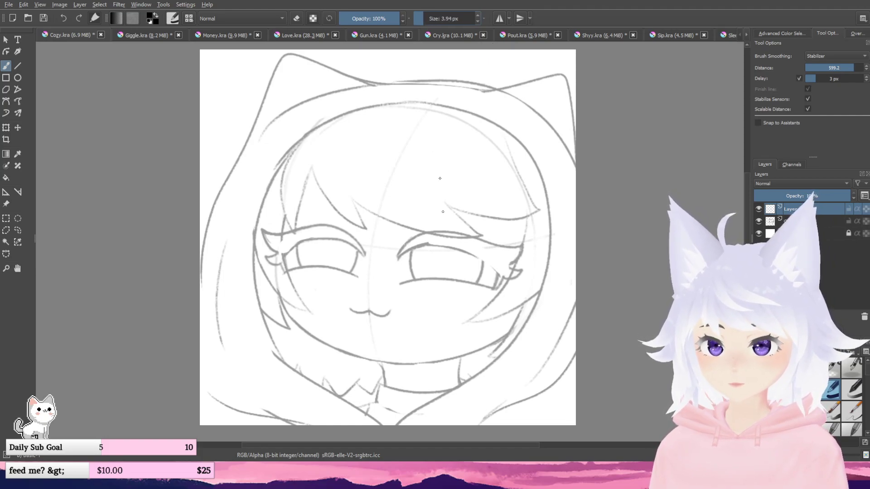
- Try inking the left half of the cat mouth on the new layer, and undo the stroke
scroll(399, 295, "up", 1)
left_click_drag(399, 294, 405, 258)
scroll(368, 267, "up", 1)
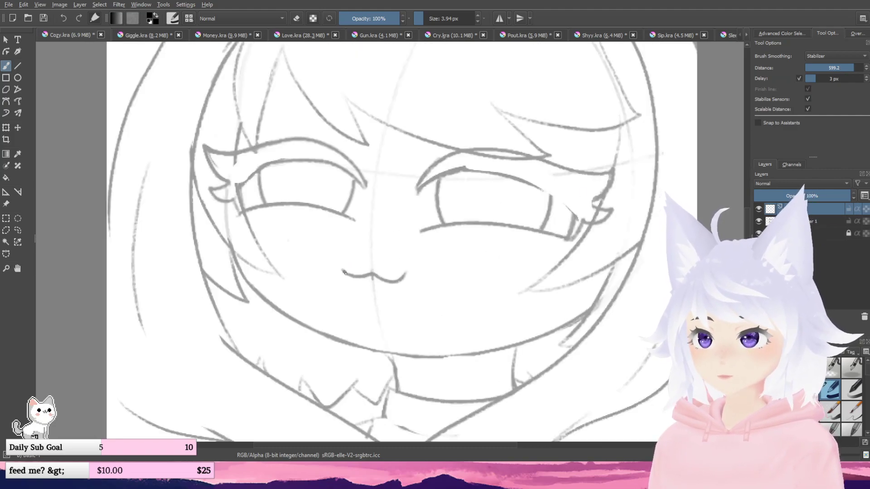
mouse_move(341, 266)
left_mouse_down()
mouse_move(354, 278)
mouse_move(367, 275)
left_mouse_up()
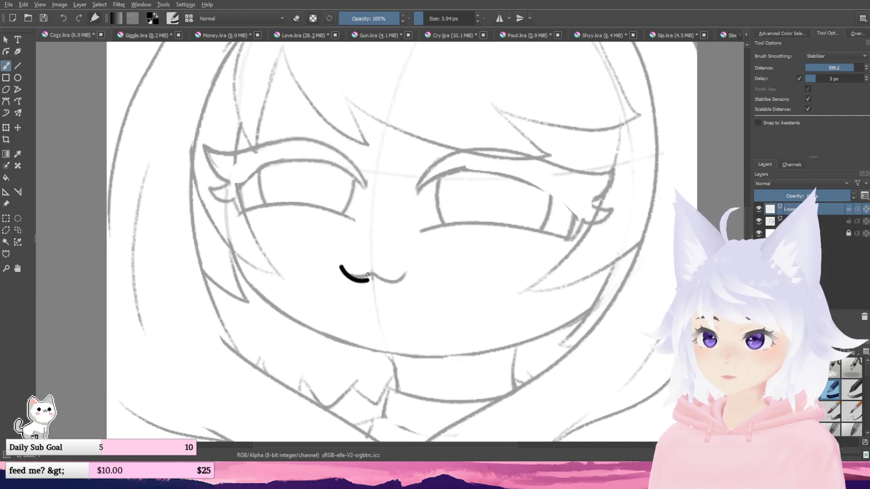
key("ctrl+z")
- Reduce the brush size to 1.44 px, try inking the whole cat mouth, and undo the attempt
left_click(418, 19)
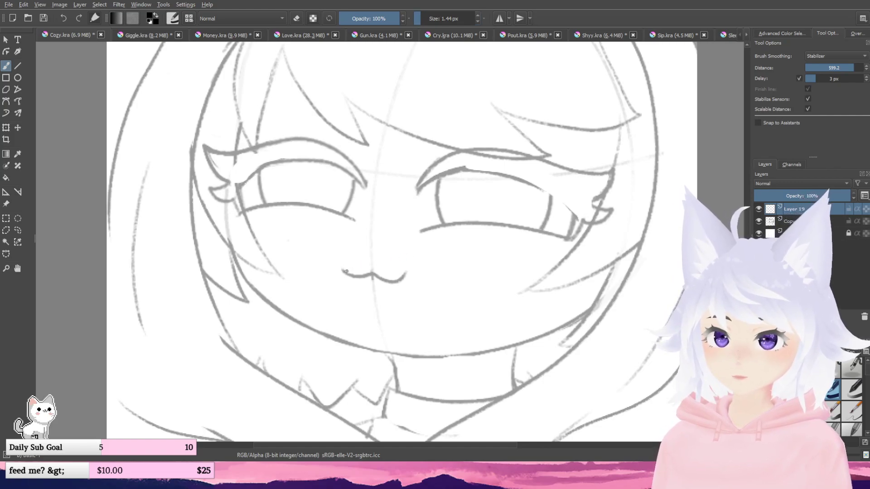
mouse_move(340, 267)
left_mouse_down()
mouse_move(385, 281)
mouse_move(408, 277)
mouse_move(410, 267)
mouse_move(384, 302)
left_mouse_up()
scroll(404, 231, "down", 1)
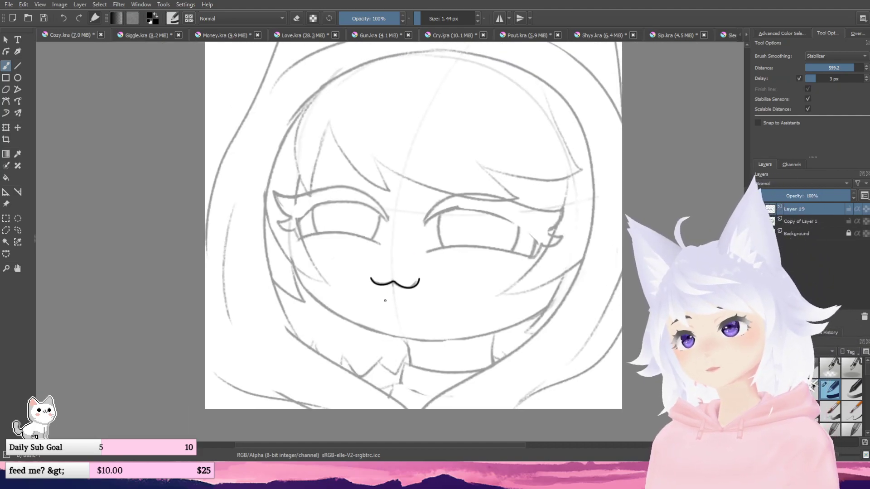
scroll(350, 286, "up", 2)
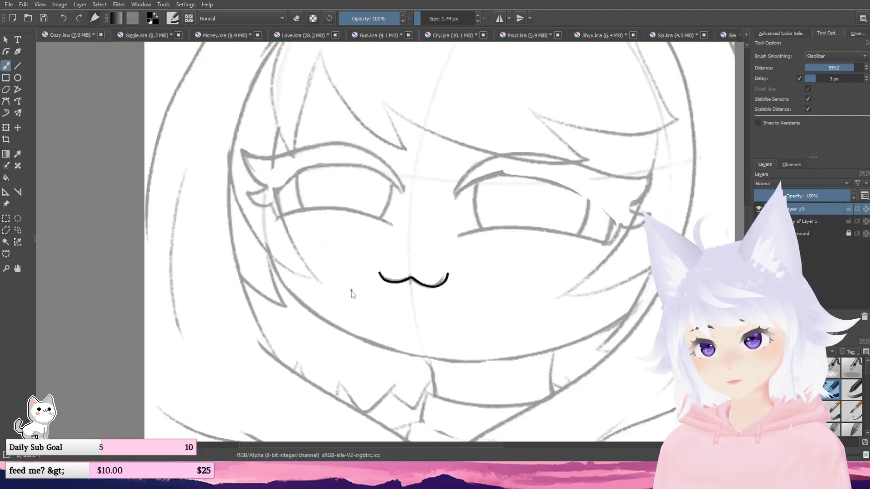
key("ctrl+z")
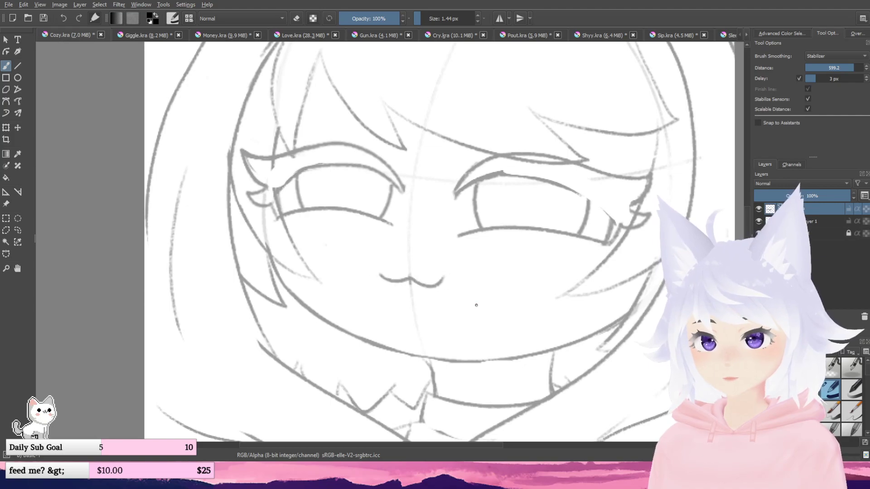
- Ink the cat mouth as a double curve over the faded sketch with the 1.44 px brush
scroll(351, 281, "up", 2)
mouse_move(287, 237)
left_mouse_down()
mouse_move(329, 255)
mouse_move(349, 245)
mouse_move(385, 262)
mouse_move(407, 250)
mouse_move(414, 230)
left_mouse_up()
scroll(372, 221, "down", 2)
scroll(372, 221, "up", 1)
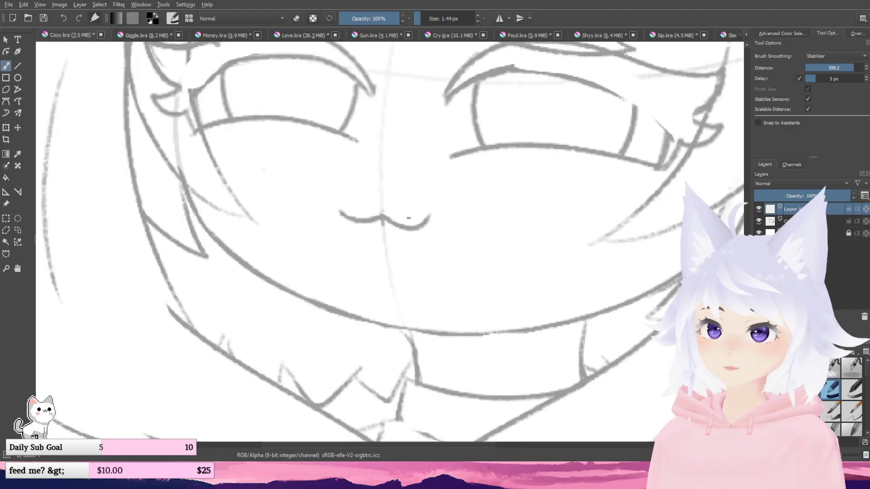
mouse_move(340, 211)
left_mouse_down()
mouse_move(359, 220)
mouse_move(431, 210)
left_mouse_up()
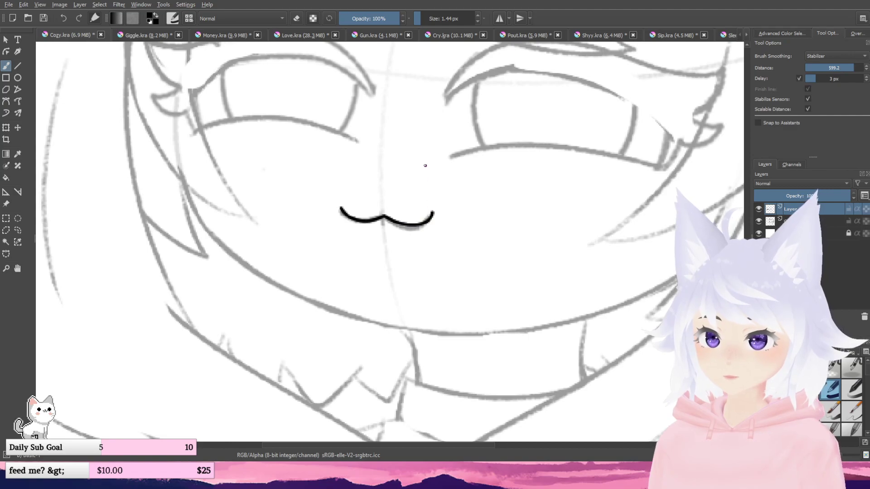
scroll(425, 165, "down", 4)
scroll(250, 247, "up", 3)
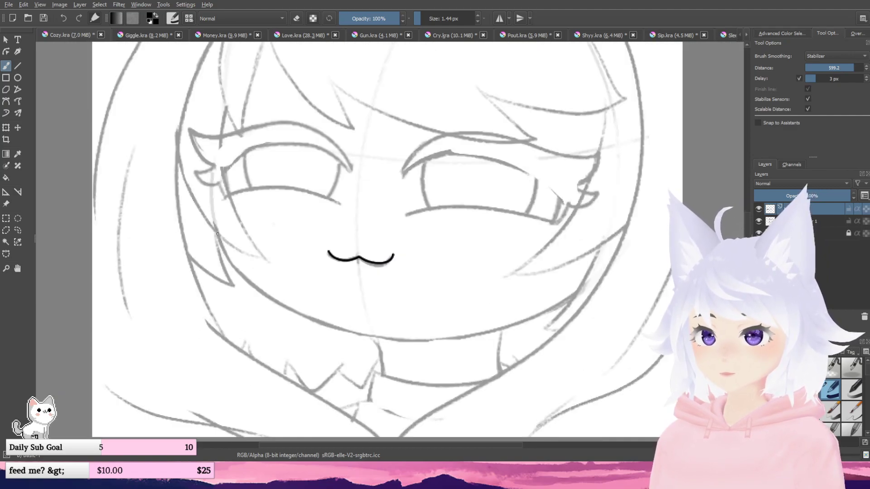
- Try inking the jawline from the left cheek down to the chin over the sketch
mouse_move(217, 225)
left_mouse_down()
mouse_move(238, 272)
mouse_move(333, 312)
mouse_move(410, 317)
left_mouse_up()
key("ctrl+z")
left_click_drag(569, 238, 517, 374)
mouse_move(358, 329)
left_mouse_down()
mouse_move(456, 361)
mouse_move(365, 265)
mouse_move(376, 126)
mouse_move(323, 125)
left_mouse_up()
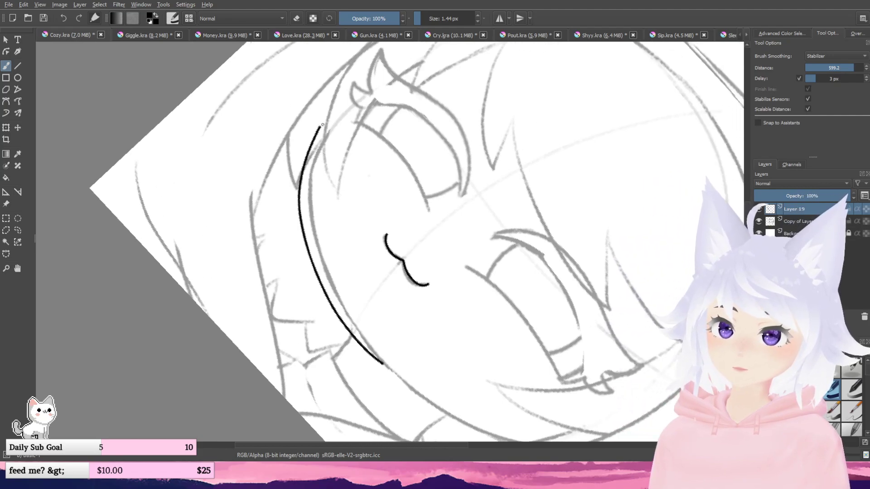
key("ctrl+z")
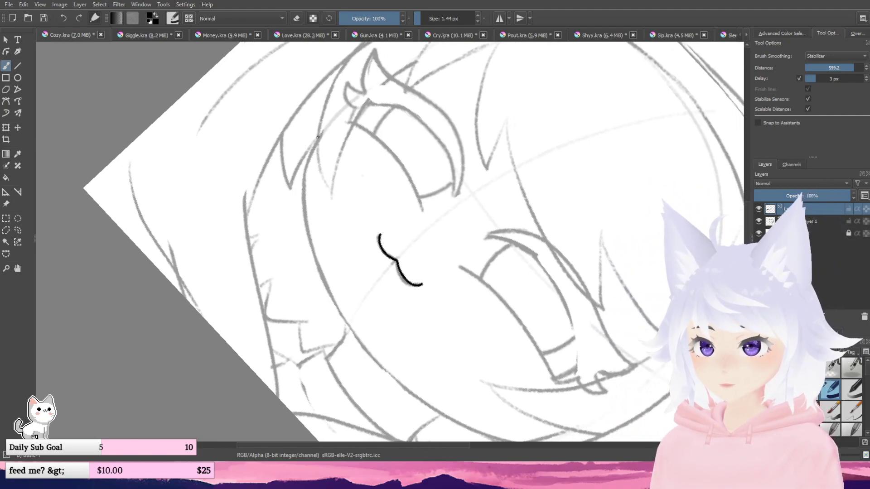
mouse_move(324, 132)
left_mouse_down()
mouse_move(304, 204)
mouse_move(326, 277)
mouse_move(384, 329)
left_mouse_up()
left_click_drag(388, 294, 397, 282)
key("ctrl+z")
key("5")
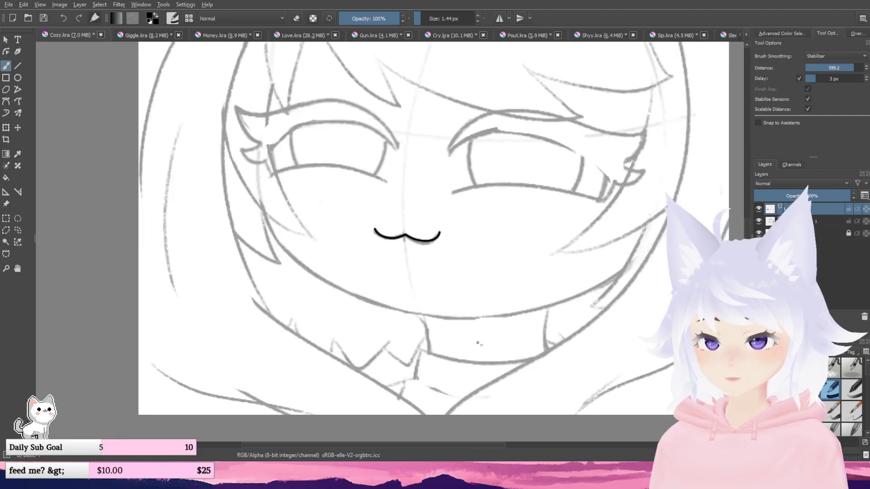
- Ink the jawline over the sketch as one long curve from the left cheek to just past the chin
left_click_drag(558, 402, 472, 408)
mouse_move(511, 358)
left_mouse_down()
mouse_move(535, 346)
mouse_move(495, 91)
mouse_move(557, 190)
mouse_move(538, 308)
left_mouse_up()
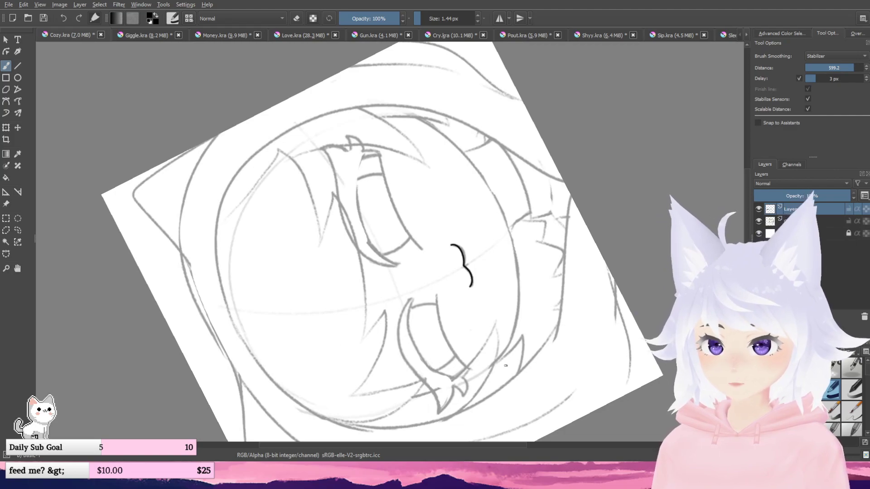
mouse_move(492, 364)
left_mouse_down()
mouse_move(520, 303)
mouse_move(505, 236)
mouse_move(489, 212)
left_mouse_up()
key("ctrl+z")
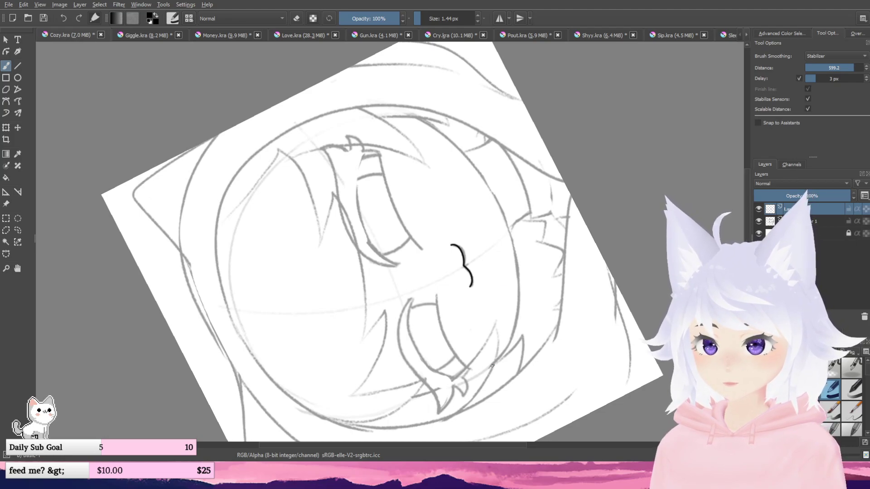
mouse_move(492, 366)
left_mouse_down()
mouse_move(510, 336)
mouse_move(518, 272)
mouse_move(478, 173)
left_mouse_up()
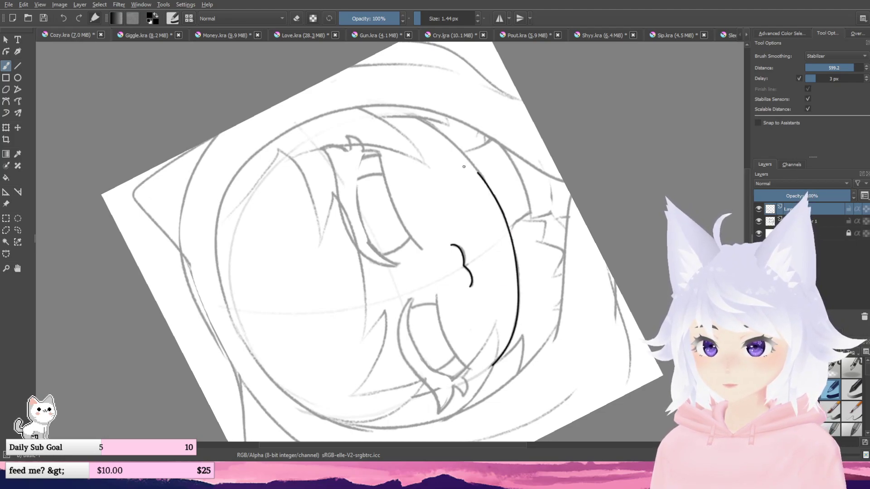
- Ink the remaining jawline from just past the chin up to the right cheek
key("5")
left_click_drag(546, 258, 479, 18)
mouse_move(452, 111)
left_mouse_down()
mouse_move(517, 178)
mouse_move(501, 246)
mouse_move(532, 284)
mouse_move(514, 331)
mouse_move(520, 264)
left_mouse_up()
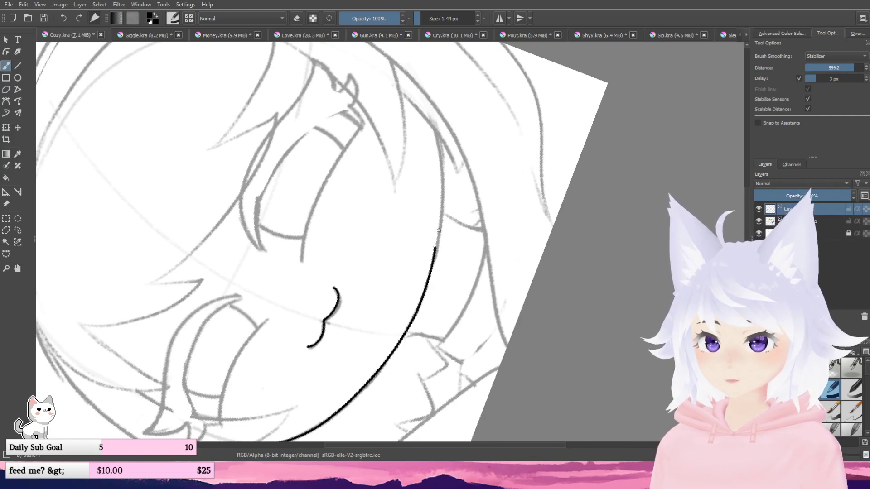
mouse_move(438, 230)
left_mouse_down()
mouse_move(436, 136)
mouse_move(423, 118)
left_mouse_up()
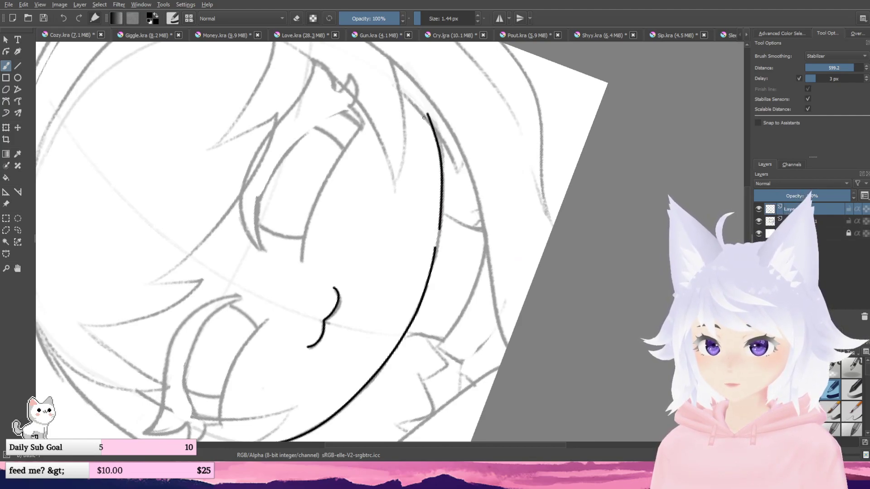
- Ink the two sides of the neck as short curved lines running down from the jawline
key("5")
left_click_drag(422, 246, 424, 227)
scroll(390, 251, "up", 1)
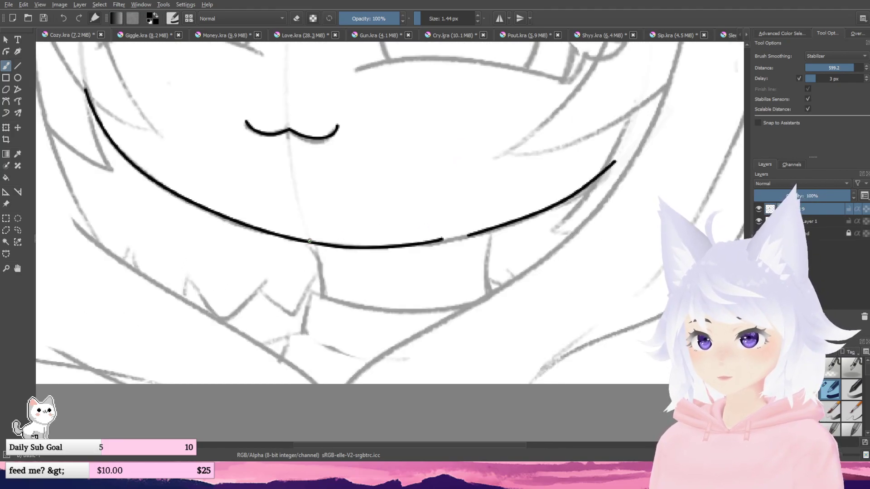
left_click_drag(310, 243, 329, 287)
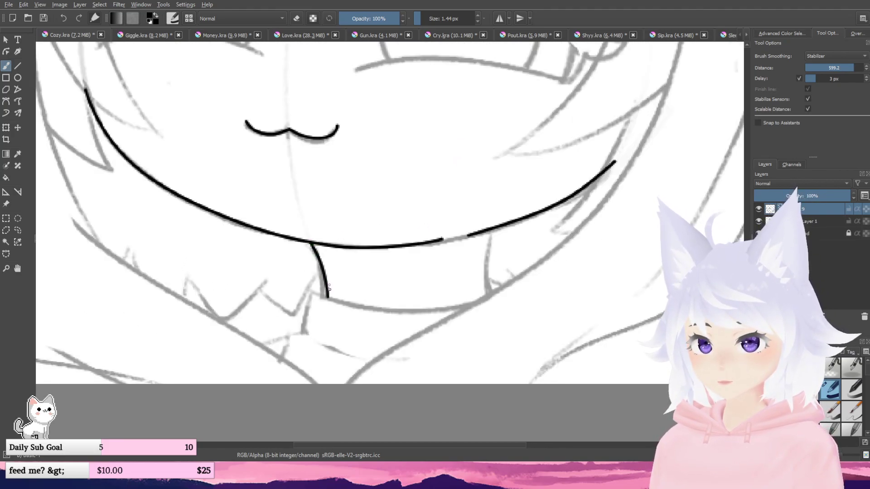
key("ctrl+z")
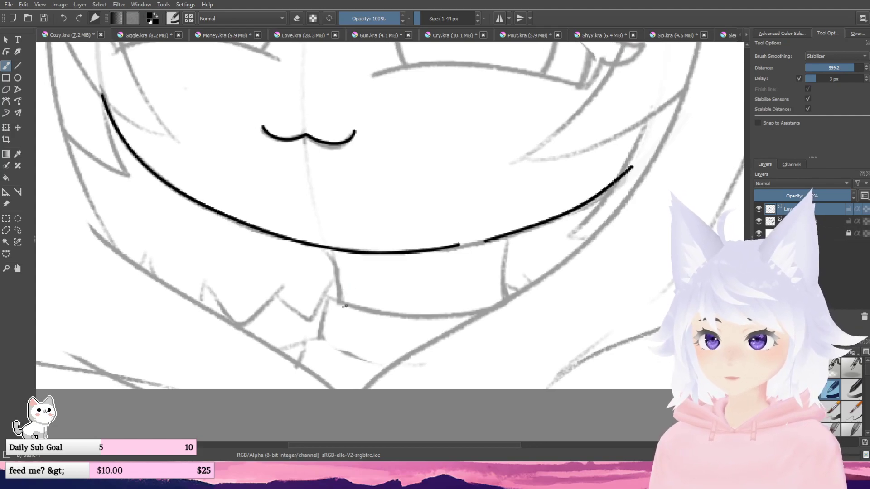
left_click_drag(339, 309, 328, 250)
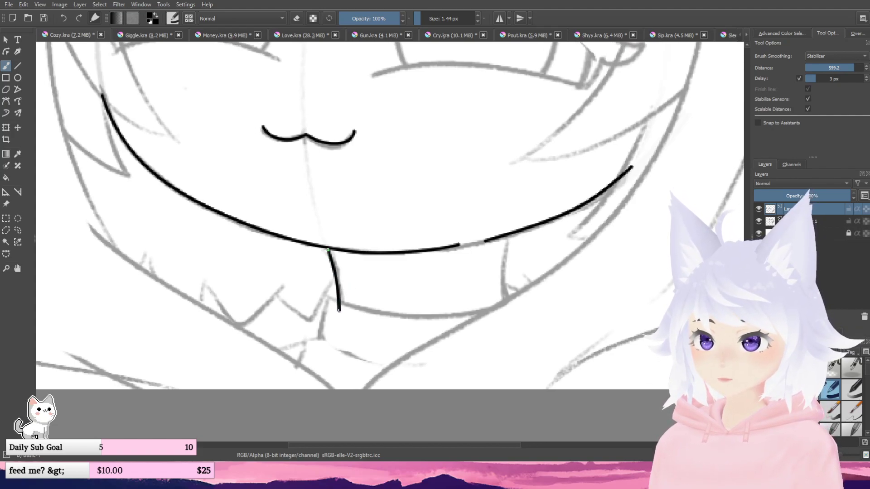
scroll(487, 255, "down", 2)
key("ctrl+z")
scroll(456, 290, "up", 1)
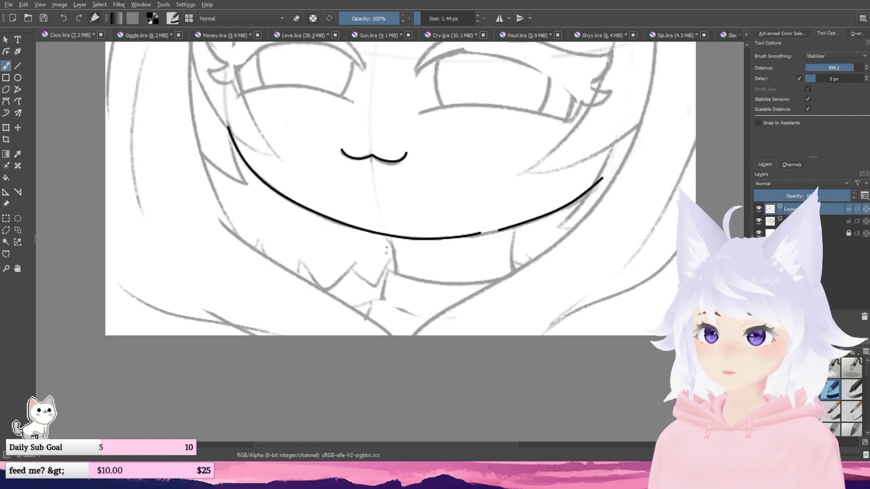
left_click_drag(388, 236, 396, 273)
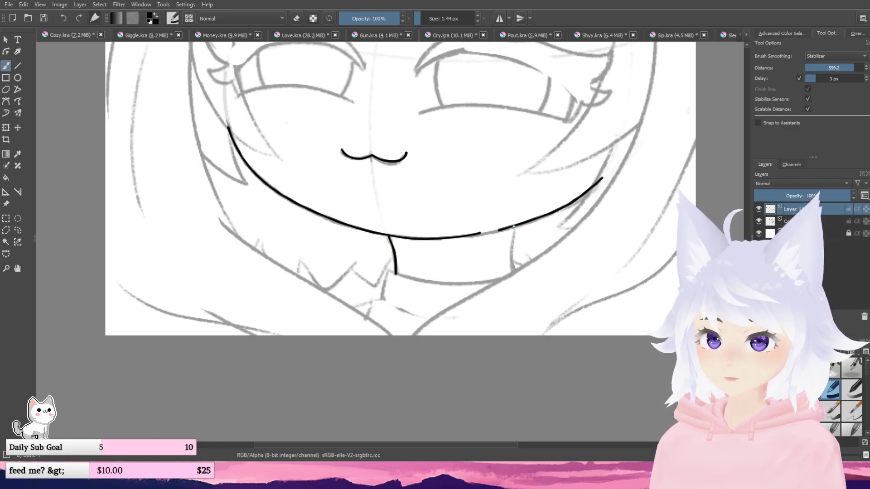
left_click_drag(514, 225, 511, 268)
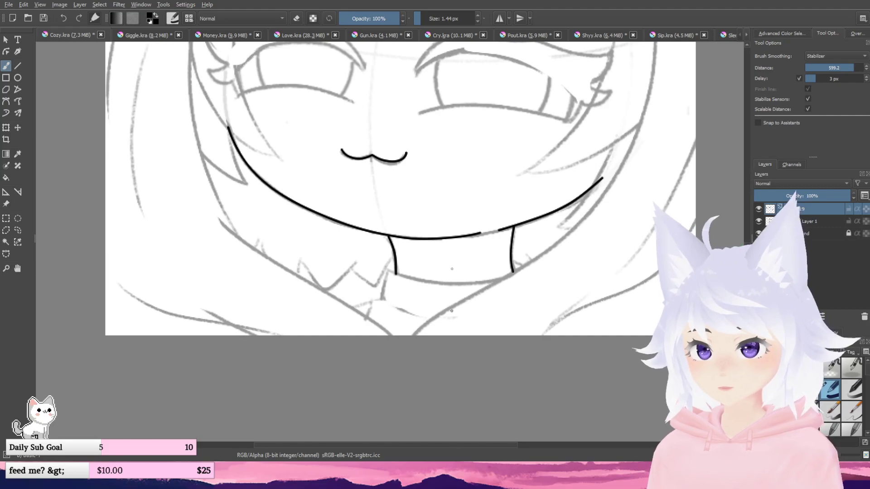
- Ink the collar's upper edge as a curve around the base of the neck, with a small hook at each end
mouse_move(475, 177)
left_mouse_down()
mouse_move(444, 226)
mouse_move(419, 342)
mouse_move(442, 282)
left_mouse_up()
scroll(438, 320, "up", 1)
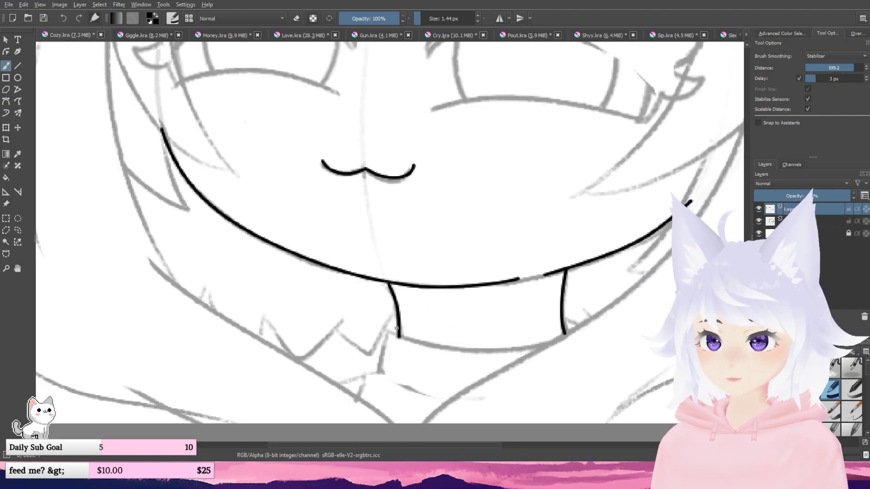
mouse_move(397, 334)
left_mouse_down()
mouse_move(390, 332)
mouse_move(457, 349)
mouse_move(585, 342)
left_mouse_up()
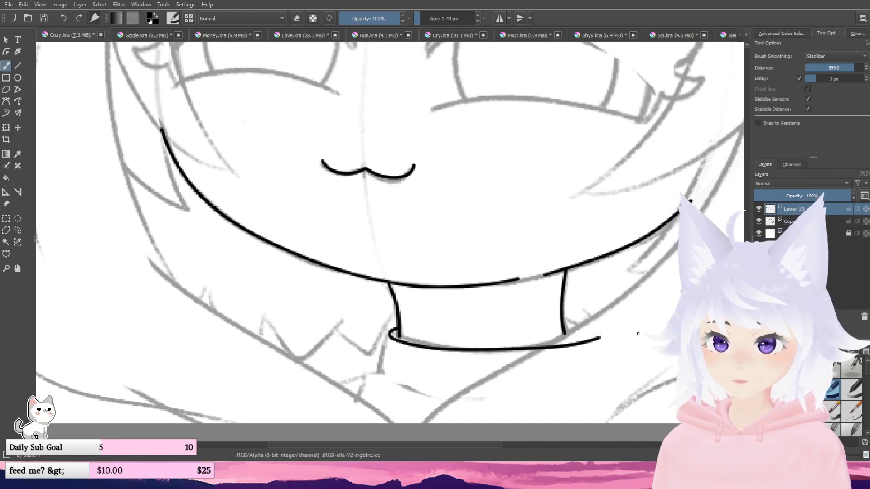
key("ctrl+z")
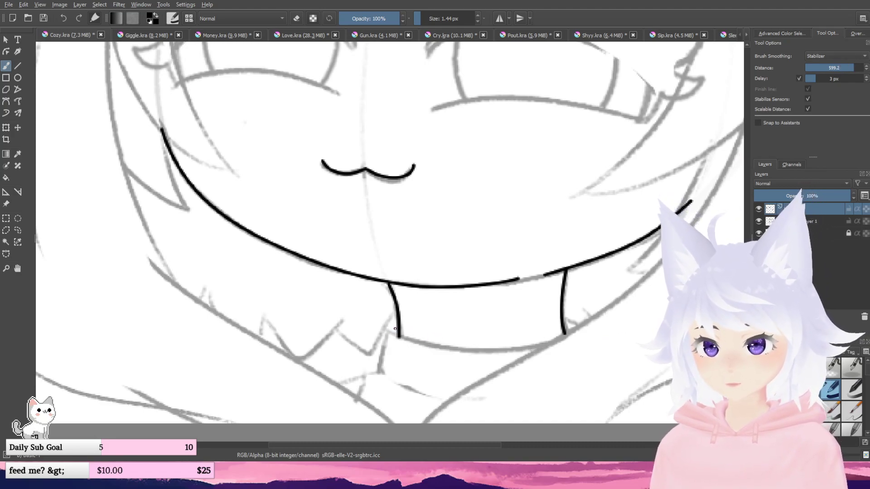
mouse_move(399, 326)
left_mouse_down()
mouse_move(392, 338)
mouse_move(541, 334)
mouse_move(566, 325)
left_mouse_up()
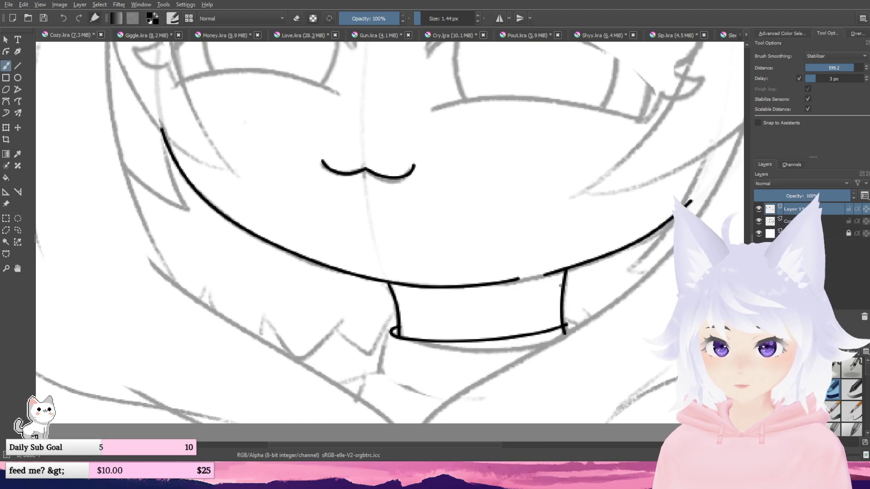
left_click_drag(528, 271, 489, 246)
key("ctrl+z")
mouse_move(556, 346)
left_mouse_down()
mouse_move(546, 218)
mouse_move(414, 109)
mouse_move(462, 194)
left_mouse_up()
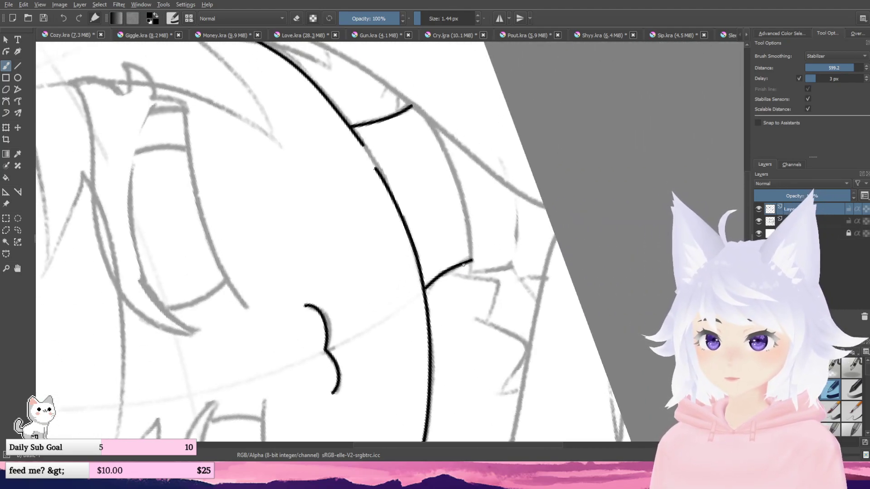
mouse_move(463, 264)
left_mouse_down()
mouse_move(471, 271)
mouse_move(423, 117)
mouse_move(401, 99)
mouse_move(399, 109)
left_mouse_up()
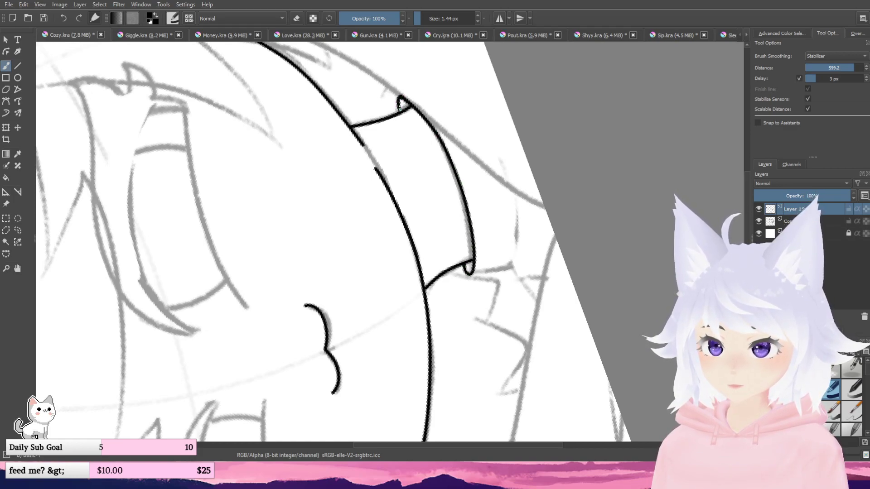
- Ink the collar's left edge and the two short fold lines that spread from its lower end
key("5")
left_click_drag(413, 168, 447, 98)
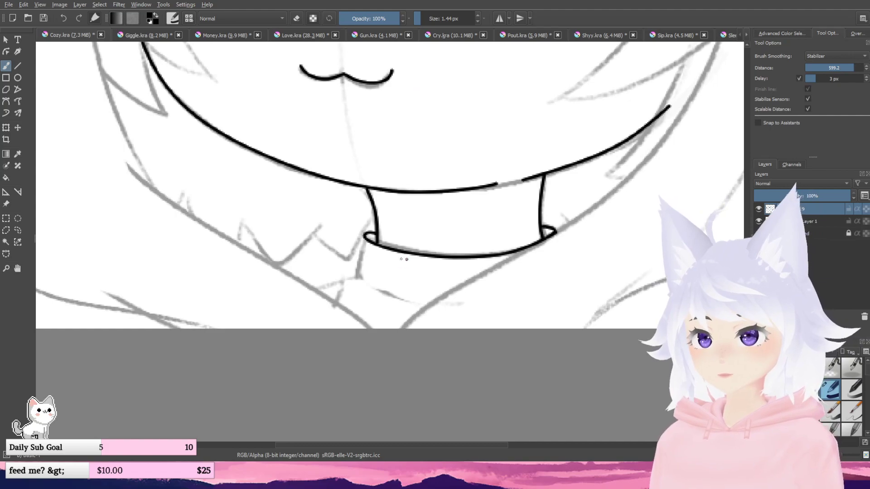
scroll(362, 238, "up", 1)
mouse_move(364, 229)
left_mouse_down()
mouse_move(362, 292)
mouse_move(420, 323)
left_mouse_up()
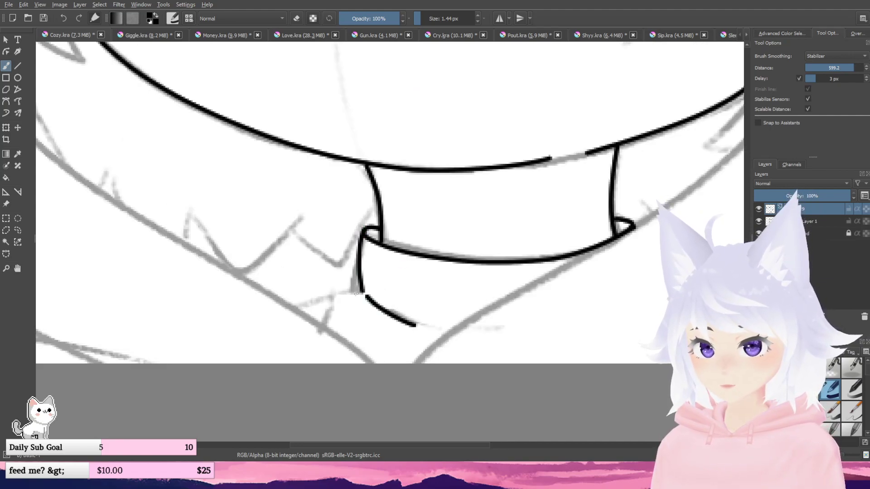
left_click_drag(362, 292, 284, 315)
- Try inking the hood's inner opening around the face with long single strokes along its left and right sides
scroll(314, 272, "down", 3)
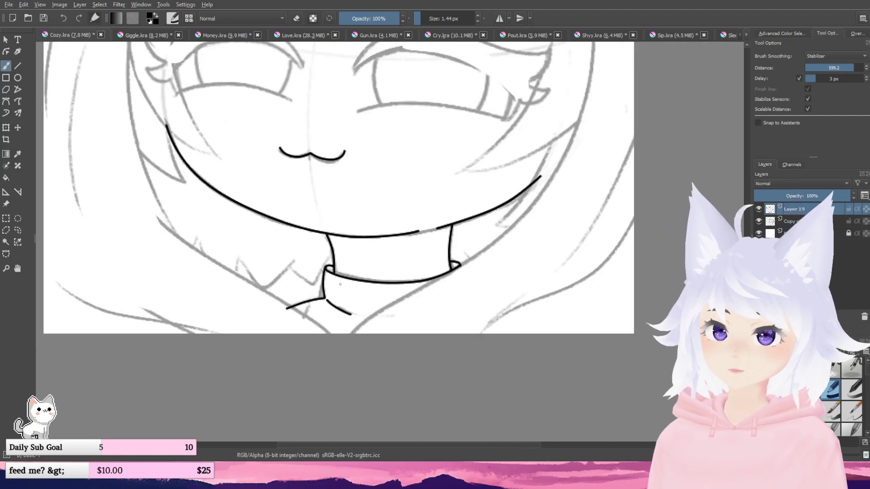
scroll(340, 275, "down", 2)
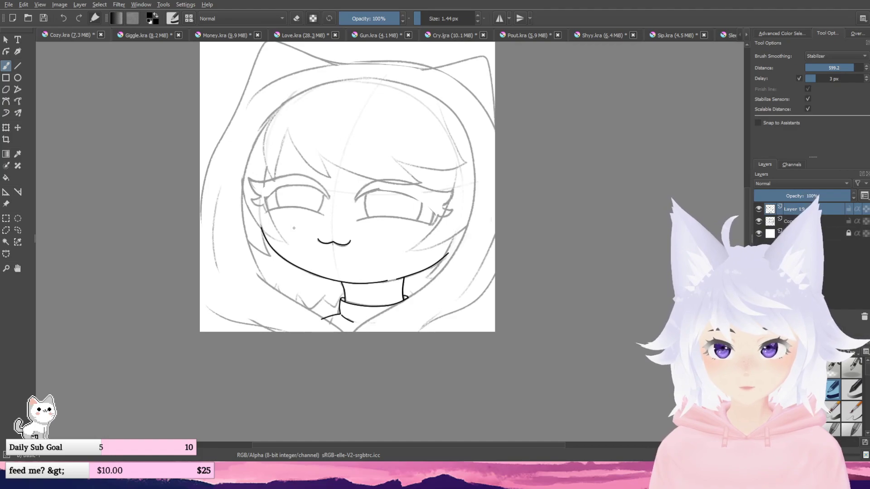
scroll(293, 229, "up", 1)
scroll(293, 228, "up", 1)
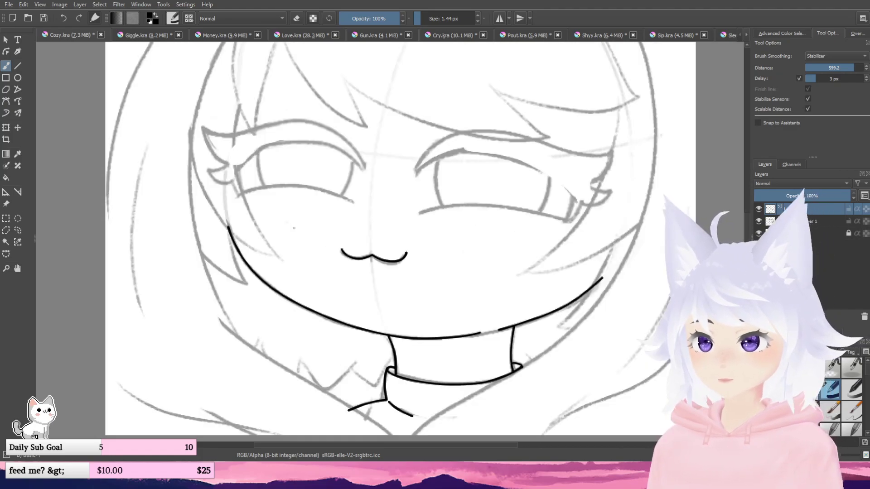
left_click_drag(315, 316, 308, 357)
scroll(310, 337, "down", 1)
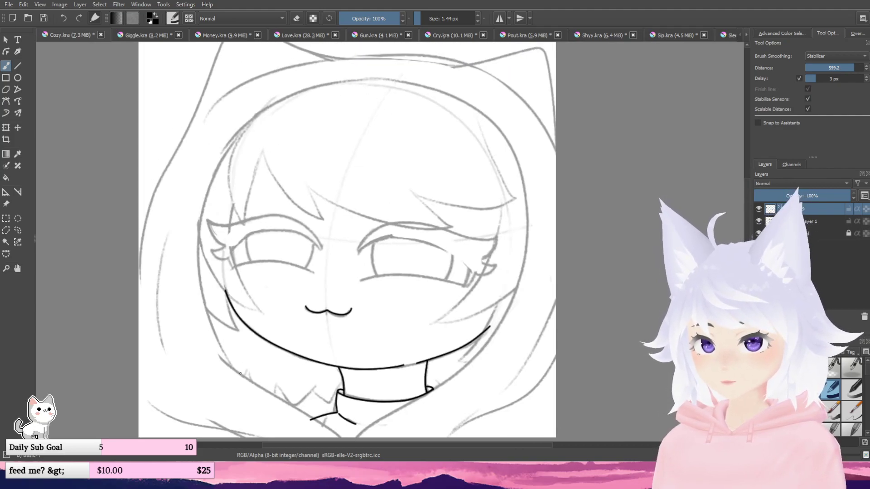
mouse_move(239, 372)
left_mouse_down()
mouse_move(209, 328)
mouse_move(195, 283)
mouse_move(195, 231)
mouse_move(236, 140)
mouse_move(270, 103)
mouse_move(324, 72)
mouse_move(396, 62)
mouse_move(491, 85)
left_mouse_up()
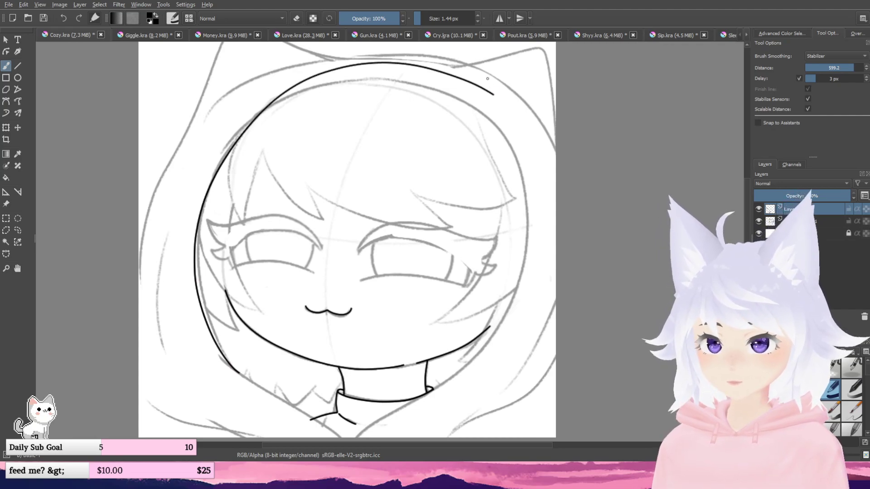
key("ctrl+z")
mouse_move(361, 82)
left_mouse_down()
mouse_move(460, 102)
mouse_move(528, 171)
mouse_move(529, 271)
mouse_move(468, 361)
left_mouse_up()
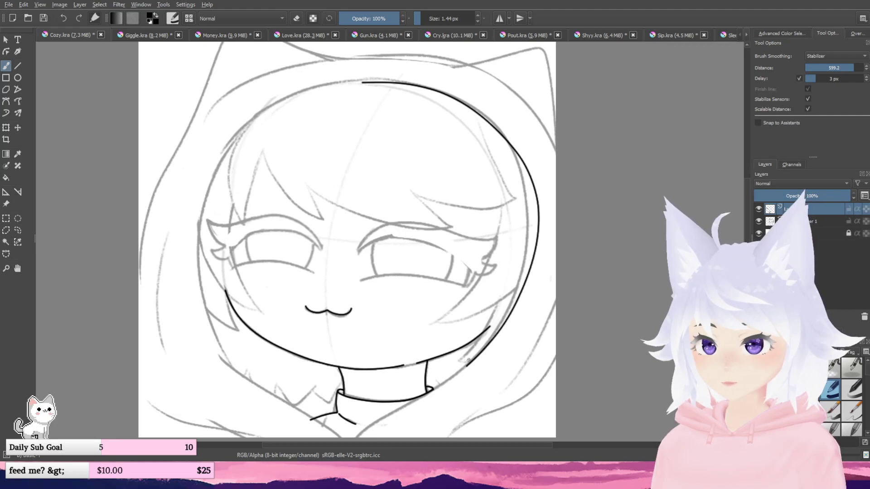
key("ctrl+z")
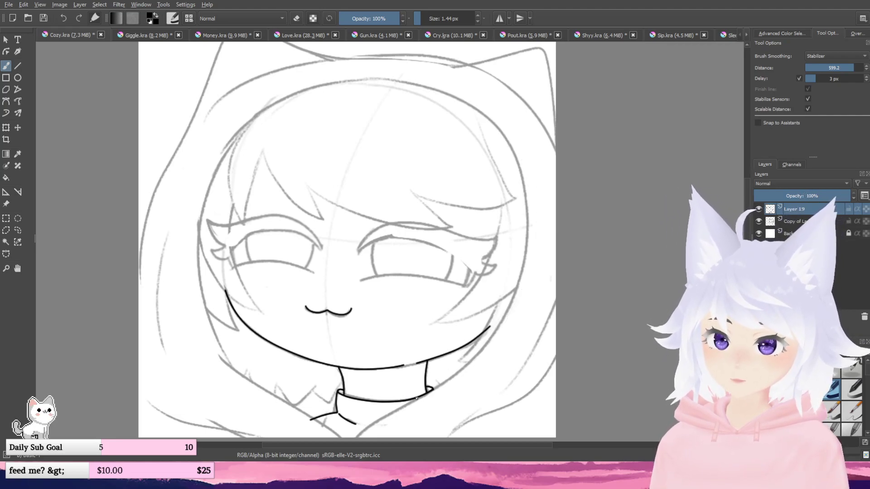
mouse_move(417, 398)
left_mouse_down()
mouse_move(488, 334)
mouse_move(511, 273)
mouse_move(516, 196)
mouse_move(487, 122)
mouse_move(427, 85)
mouse_move(336, 98)
left_mouse_up()
key("ctrl+z")
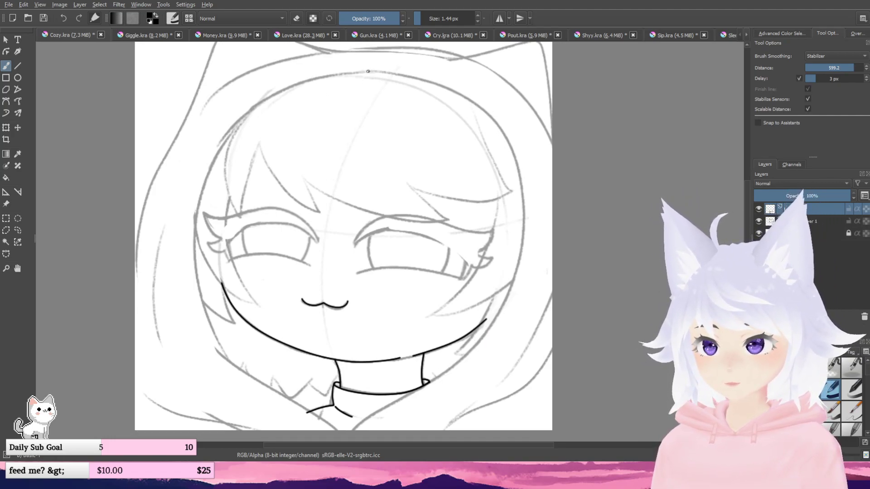
- Ink the right side of the hood's inner opening as one stroke between its lower point below the collar and the top of the head
mouse_move(367, 71)
left_mouse_down()
mouse_move(400, 72)
mouse_move(455, 93)
mouse_move(509, 152)
mouse_move(524, 195)
mouse_move(521, 245)
mouse_move(487, 326)
mouse_move(443, 380)
mouse_move(361, 430)
left_mouse_up()
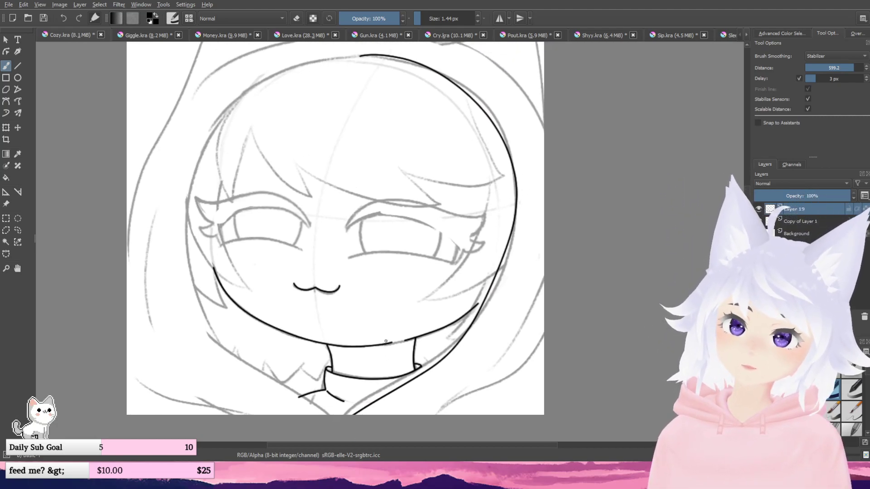
key("ctrl+z")
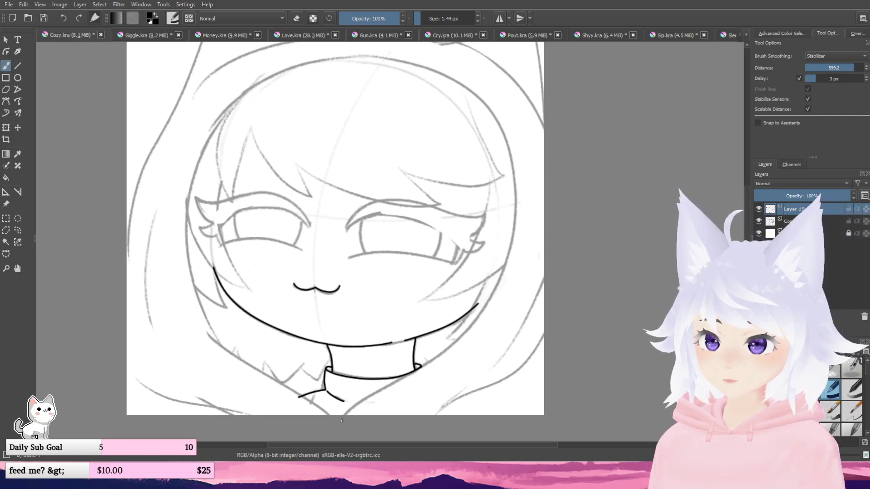
mouse_move(341, 420)
left_mouse_down()
mouse_move(463, 342)
mouse_move(491, 309)
mouse_move(502, 248)
mouse_move(500, 177)
mouse_move(483, 129)
mouse_move(444, 90)
mouse_move(361, 65)
left_mouse_up()
key("ctrl+z")
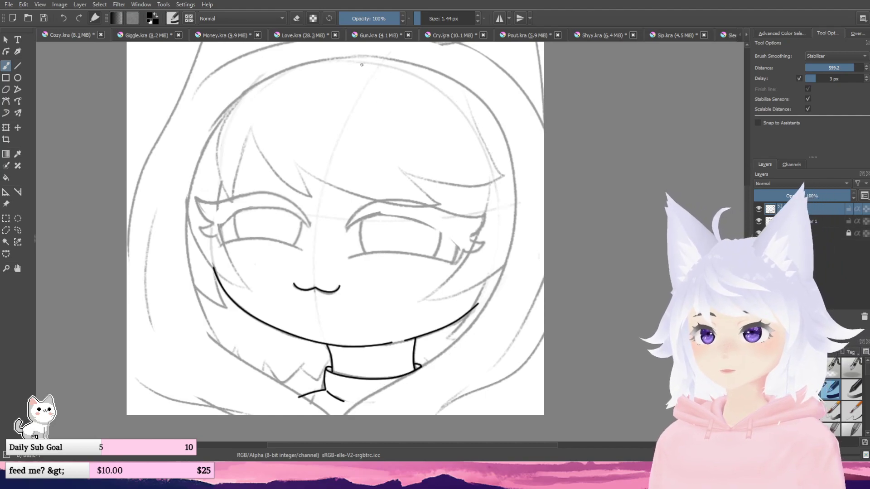
mouse_move(341, 418)
left_mouse_down()
mouse_move(460, 334)
mouse_move(498, 257)
mouse_move(497, 144)
mouse_move(459, 89)
mouse_move(376, 61)
left_mouse_up()
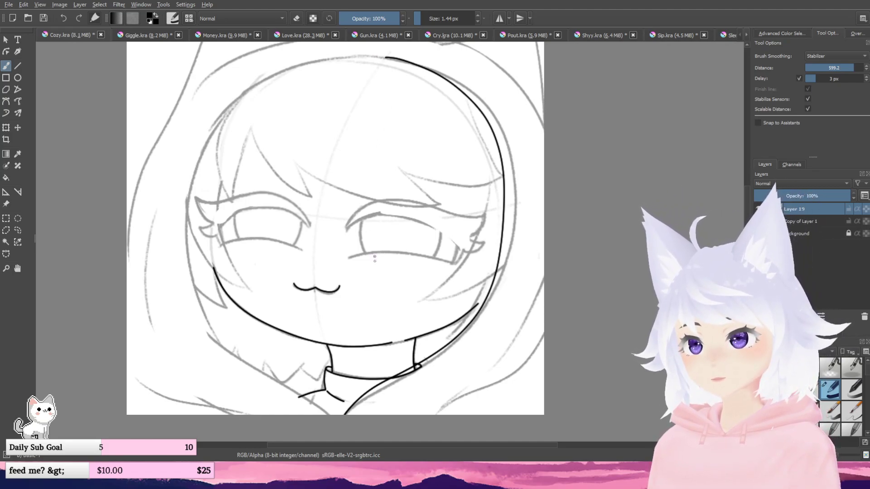
- Try inking the left side of the hood's inner opening from the top of the head, and undo the right side's stroke as well
left_click_drag(375, 271, 413, 328)
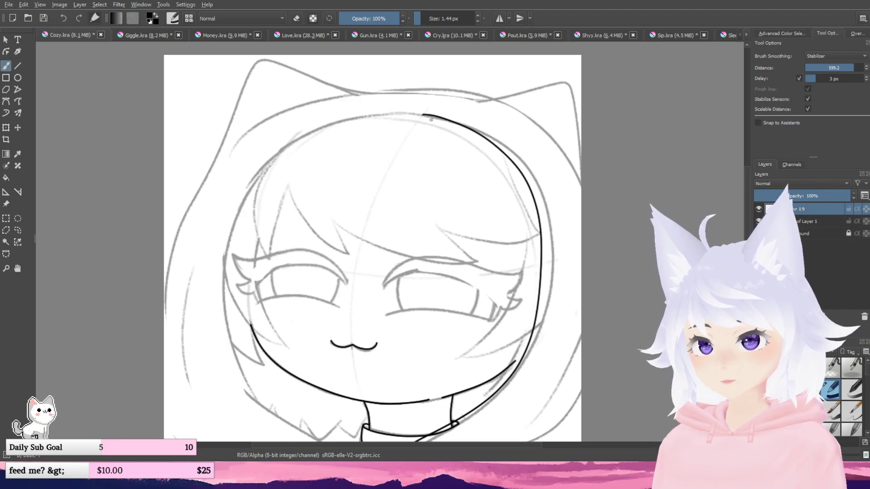
mouse_move(431, 120)
left_mouse_down()
mouse_move(407, 76)
mouse_move(319, 96)
mouse_move(266, 133)
mouse_move(220, 204)
mouse_move(209, 279)
mouse_move(233, 346)
mouse_move(274, 387)
mouse_move(372, 430)
left_mouse_up()
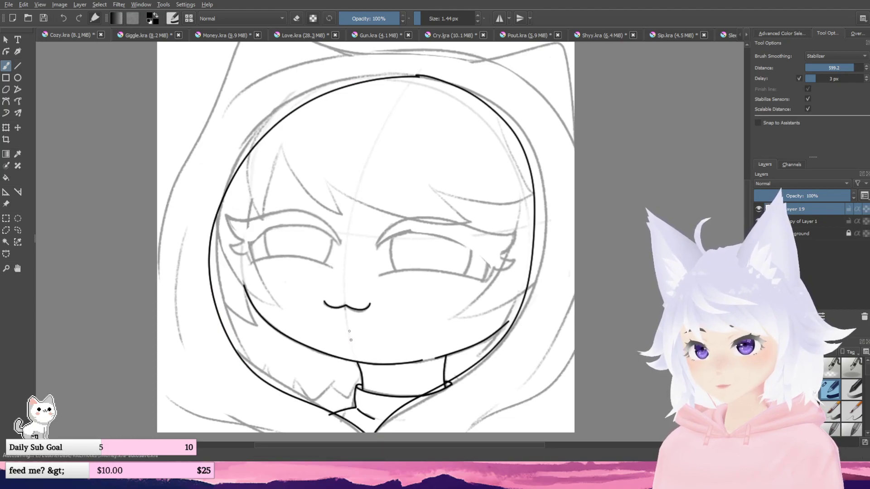
key("ctrl+z")
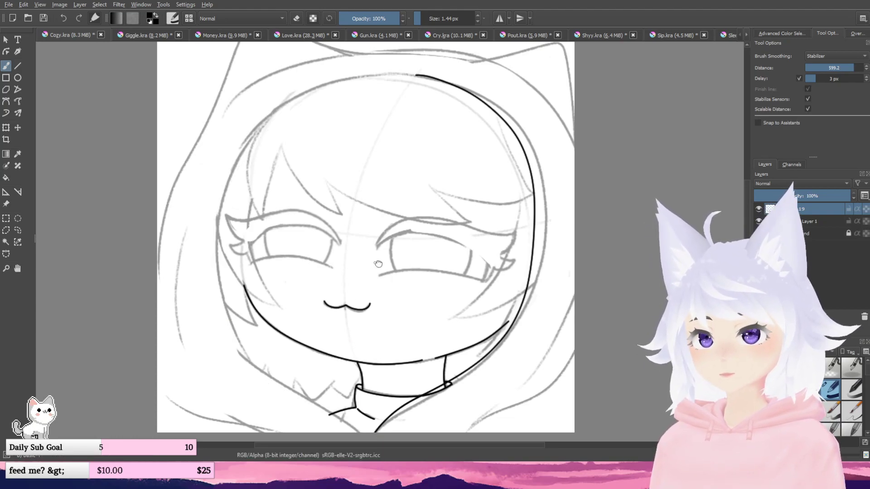
left_click_drag(363, 354, 372, 348)
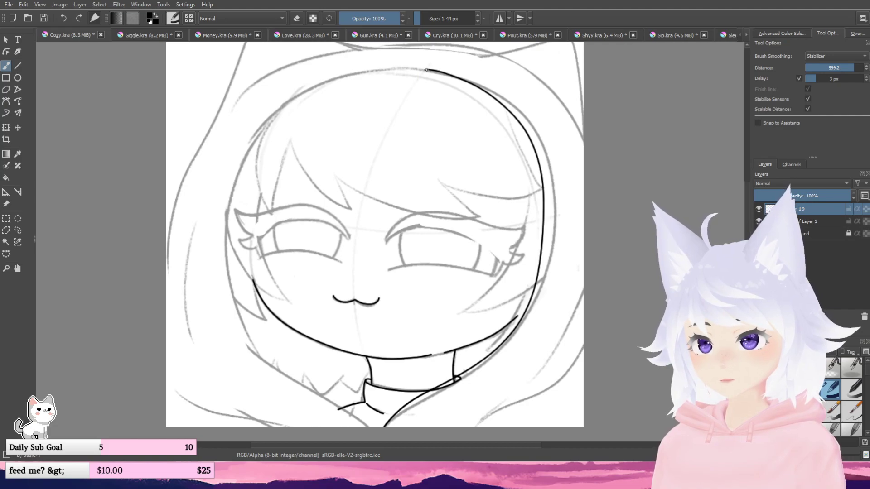
left_click_drag(426, 69, 383, 78)
left_click_drag(298, 133, 235, 217)
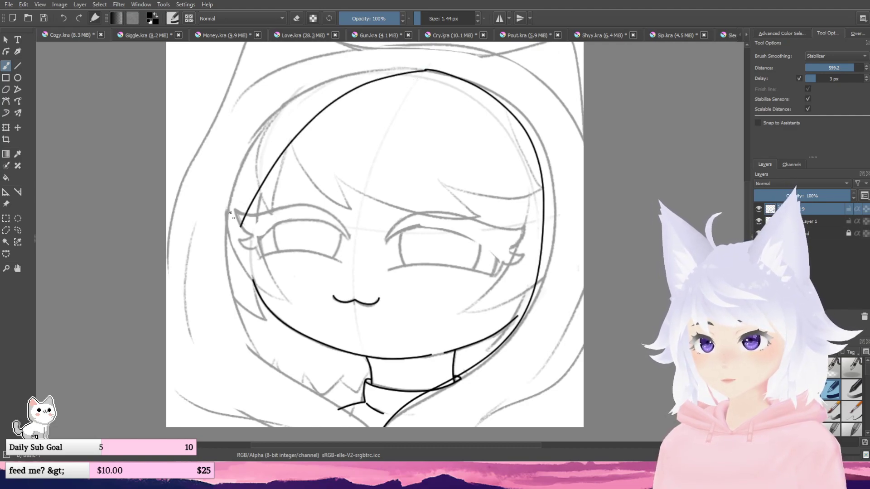
key("ctrl+z")
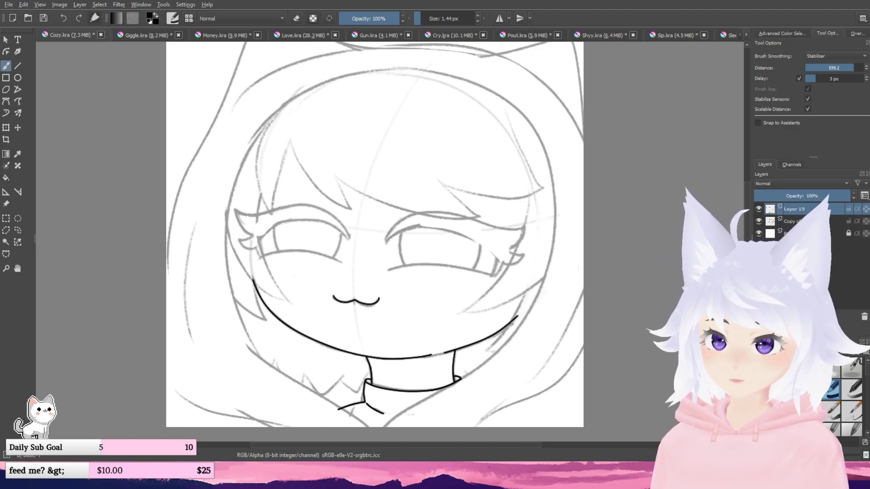
- Re-ink the right side of the hood's inner opening in two strokes, from beside the neck over the head and down below the collar
mouse_move(480, 365)
left_mouse_down()
mouse_move(543, 282)
mouse_move(549, 164)
mouse_move(537, 131)
mouse_move(483, 82)
mouse_move(389, 64)
left_mouse_up()
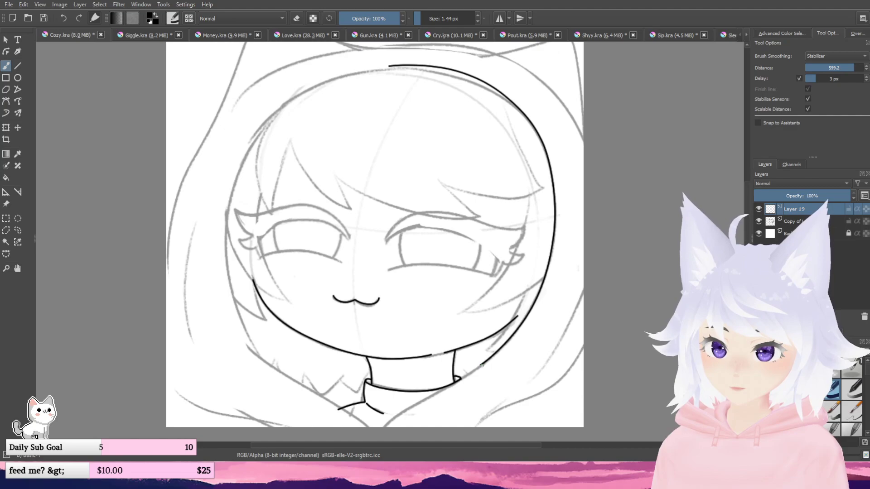
left_click_drag(481, 366, 391, 427)
left_click_drag(372, 322, 382, 272)
key("ctrl+z")
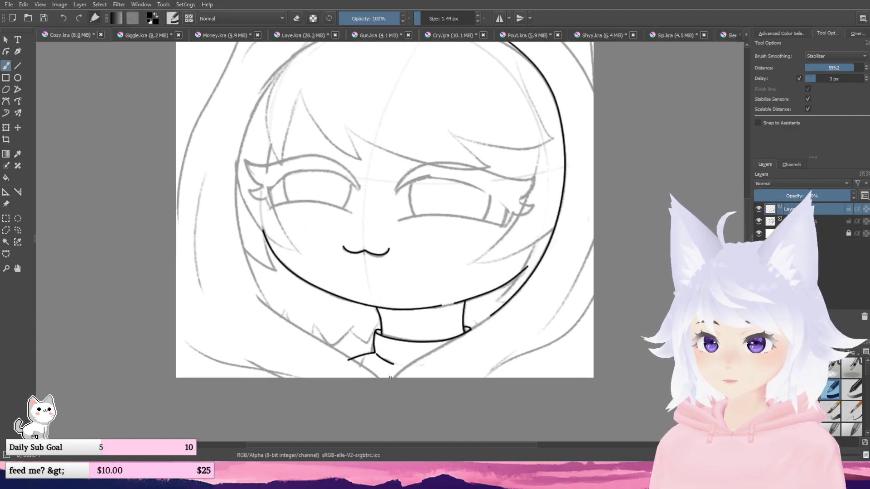
scroll(392, 374, "up", 1)
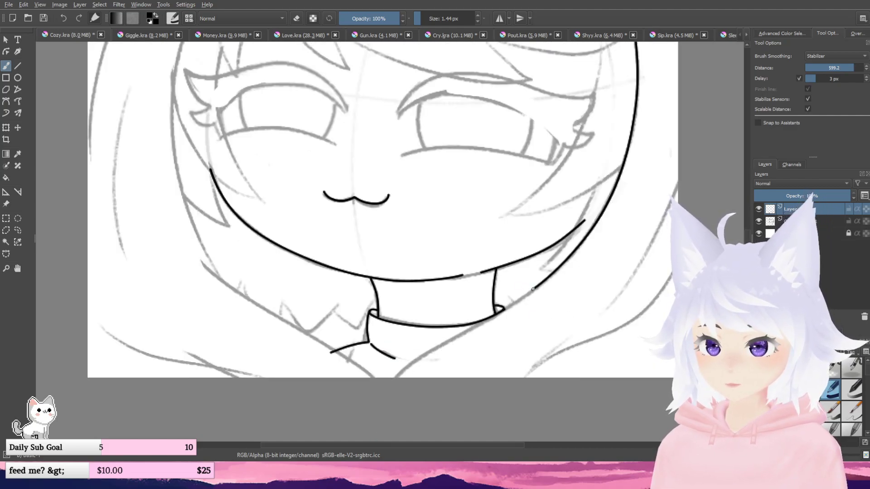
left_click_drag(533, 289, 363, 412)
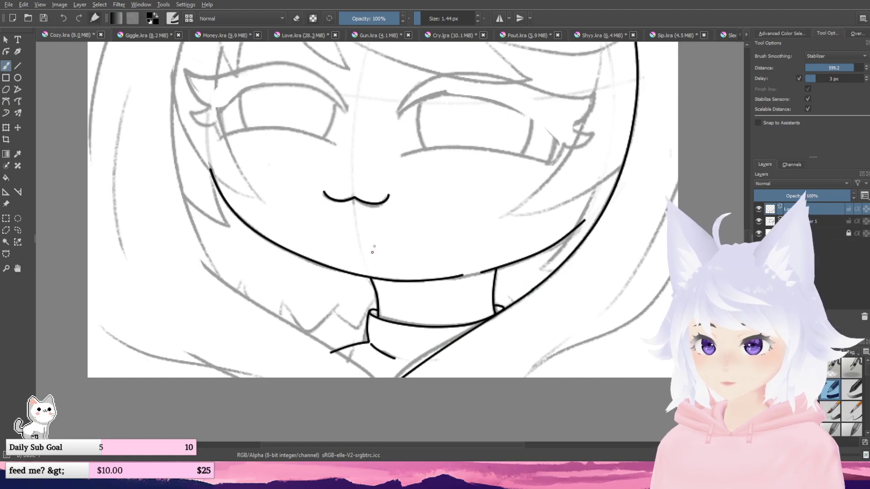
- Try inking the left side of the hood's inner opening as one stroke meeting the right side above the head and below the collar
left_click_drag(393, 237, 384, 330)
scroll(387, 330, "down", 1)
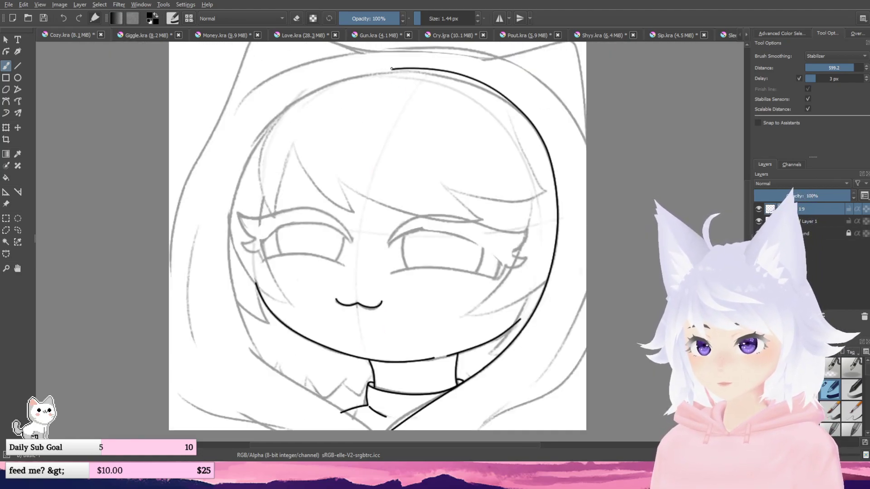
mouse_move(388, 70)
left_mouse_down()
mouse_move(307, 105)
mouse_move(260, 145)
mouse_move(227, 211)
mouse_move(229, 298)
mouse_move(270, 378)
mouse_move(341, 430)
left_mouse_up()
key("ctrl+z")
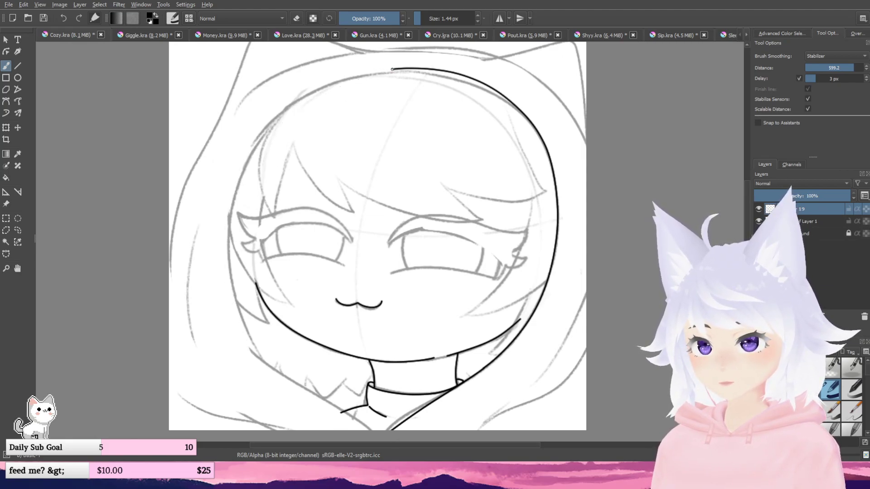
mouse_move(365, 79)
left_mouse_down()
mouse_move(277, 132)
mouse_move(222, 272)
mouse_move(283, 383)
mouse_move(376, 430)
left_mouse_up()
mouse_move(393, 298)
left_mouse_down()
mouse_move(394, 285)
mouse_move(384, 327)
mouse_move(392, 290)
mouse_move(386, 313)
left_mouse_up()
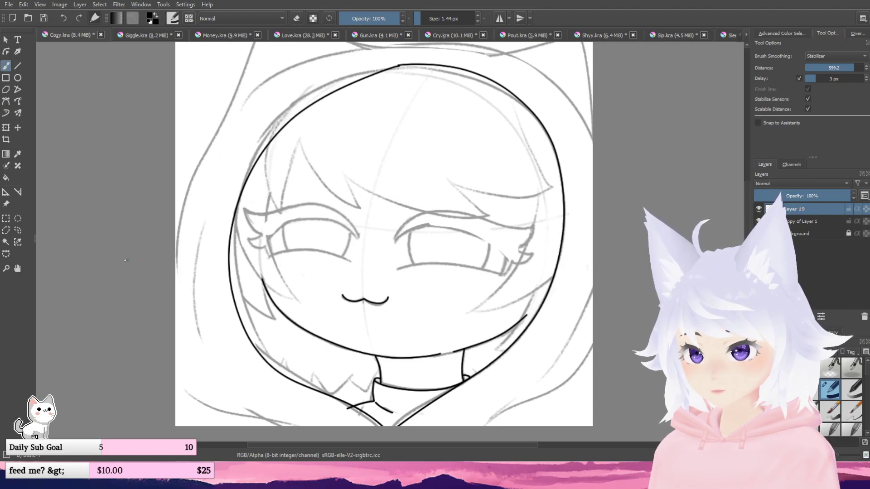
- Try smoothing the join above the forehead by inking single arcs over the top of the hood's inner opening
left_click_drag(320, 278, 310, 305)
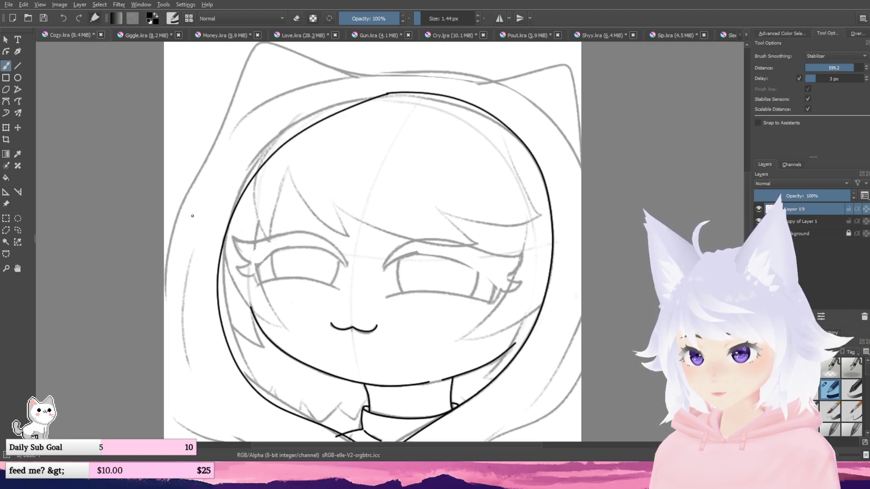
scroll(429, 126, "up", 2)
left_click_drag(398, 73, 304, 161)
scroll(303, 161, "up", 1)
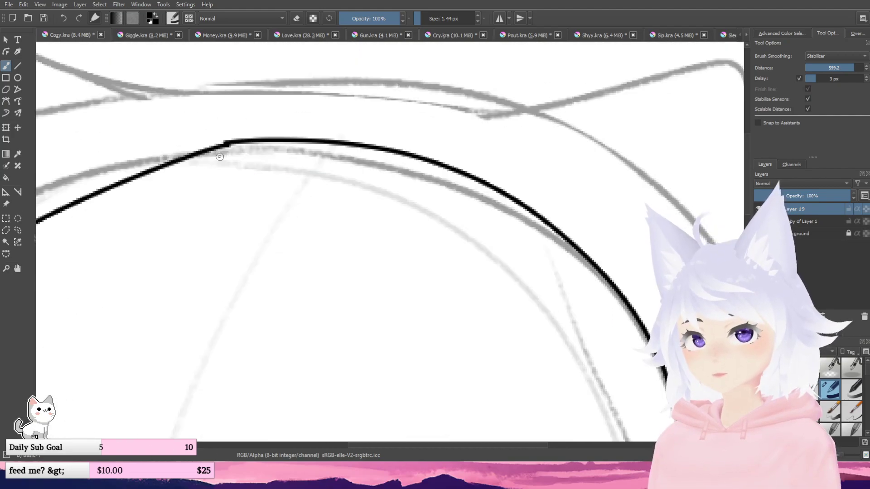
mouse_move(222, 147)
left_mouse_down()
mouse_move(380, 152)
mouse_move(540, 207)
left_mouse_up()
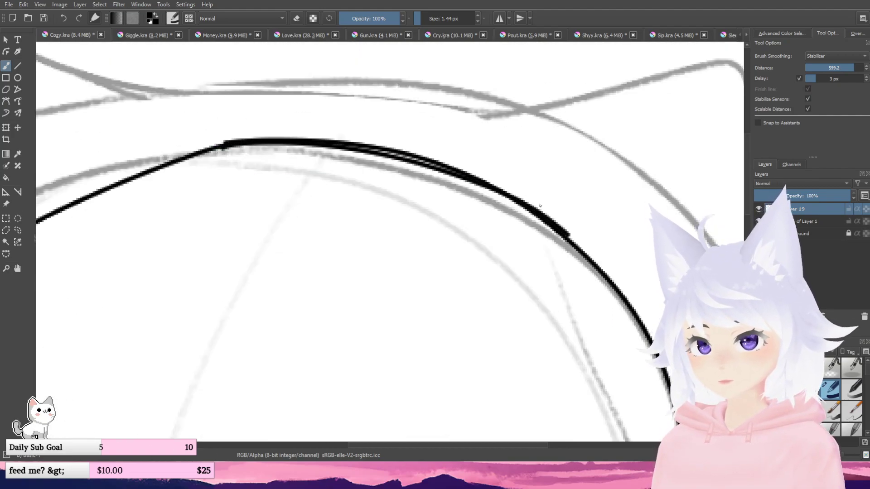
key("ctrl+z")
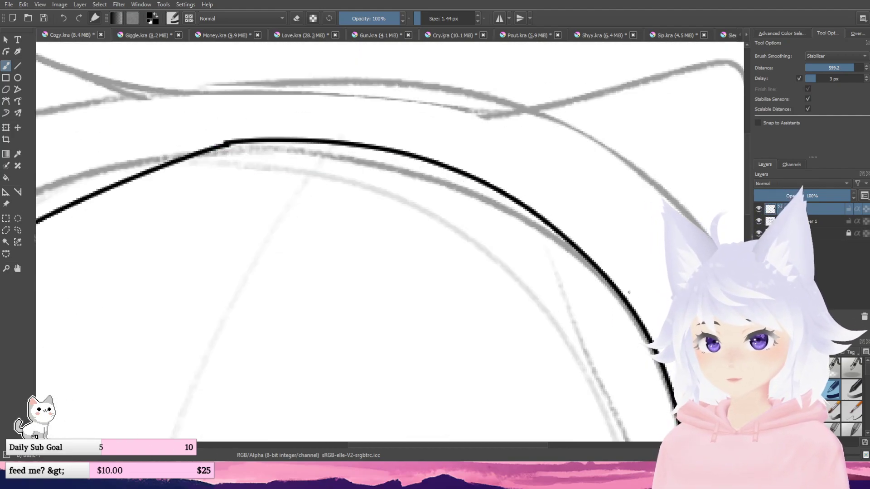
mouse_move(627, 298)
left_mouse_down()
mouse_move(460, 193)
mouse_move(315, 162)
mouse_move(141, 178)
left_mouse_up()
scroll(354, 230, "down", 5)
key("ctrl+z")
scroll(372, 239, "up", 3)
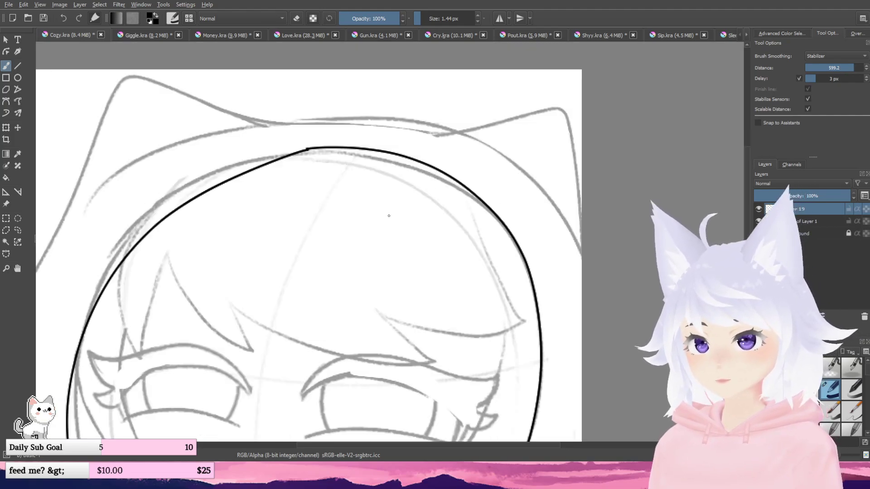
mouse_move(538, 304)
left_mouse_down()
mouse_move(518, 254)
mouse_move(473, 203)
mouse_move(403, 171)
mouse_move(309, 163)
mouse_move(209, 166)
left_mouse_up()
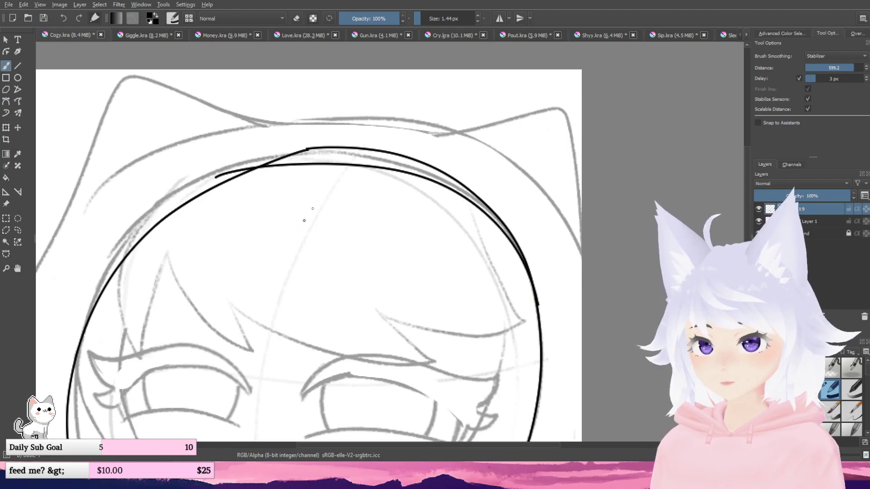
scroll(376, 140, "down", 2)
mouse_move(313, 209)
left_mouse_down()
mouse_move(377, 149)
mouse_move(358, 150)
mouse_move(365, 172)
left_mouse_up()
scroll(369, 138, "up", 2)
key("ctrl+z")
scroll(367, 178, "down", 4)
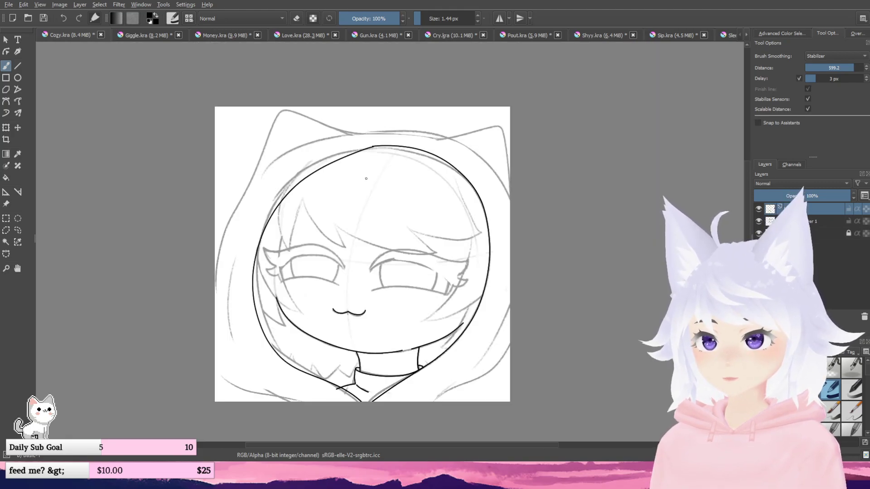
- Replace the left side of the hood's inner opening with one rounder stroke that follows the sketch from the head's top to below the collar
scroll(323, 263, "up", 3)
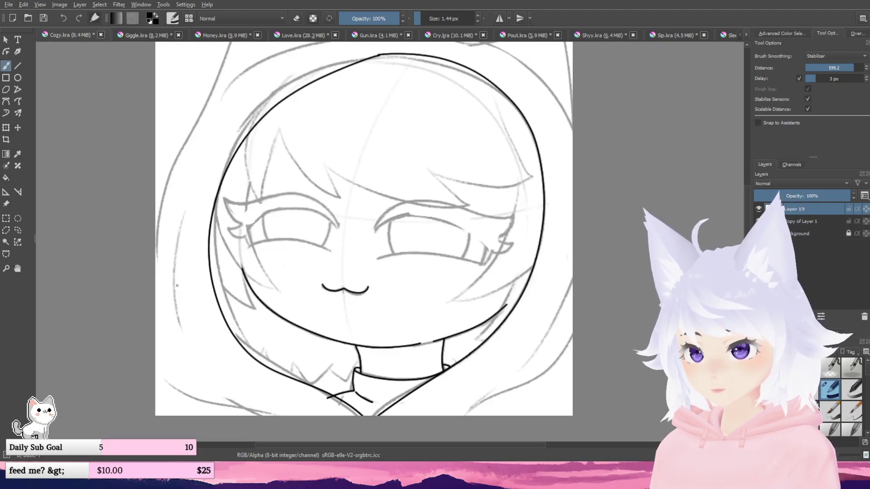
left_click_drag(213, 264, 198, 286)
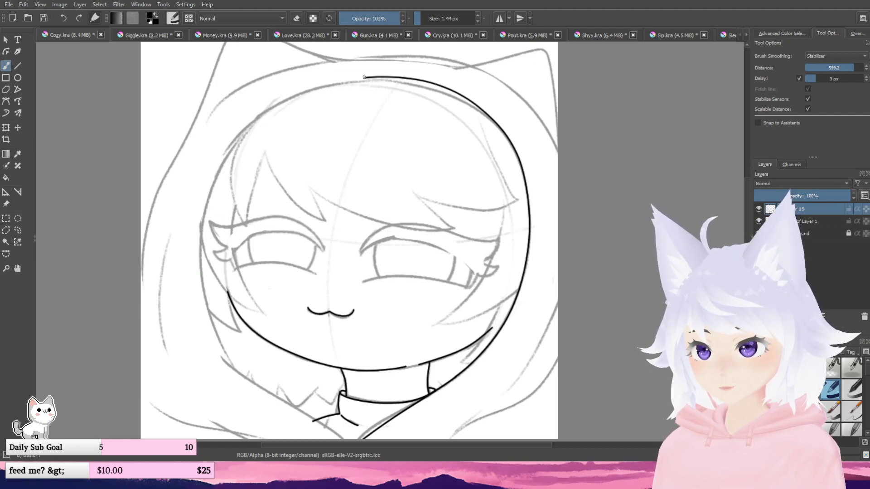
mouse_move(363, 77)
left_mouse_down()
mouse_move(300, 95)
mouse_move(251, 127)
mouse_move(214, 176)
mouse_move(197, 248)
mouse_move(208, 317)
mouse_move(229, 353)
mouse_move(337, 434)
left_mouse_up()
scroll(345, 355, "up", 2)
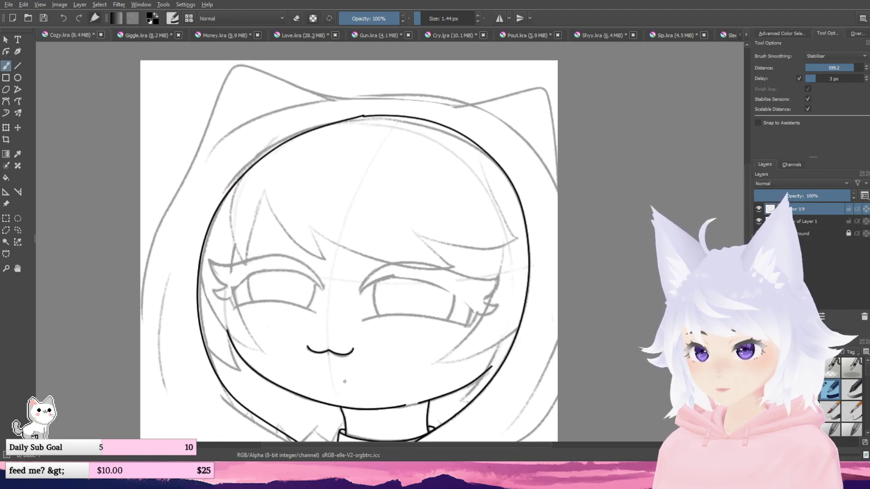
- Join the left and right lines of the hood's inner opening at the top of the head with a short ink stroke
scroll(361, 171, "up", 3)
scroll(303, 137, "up", 2)
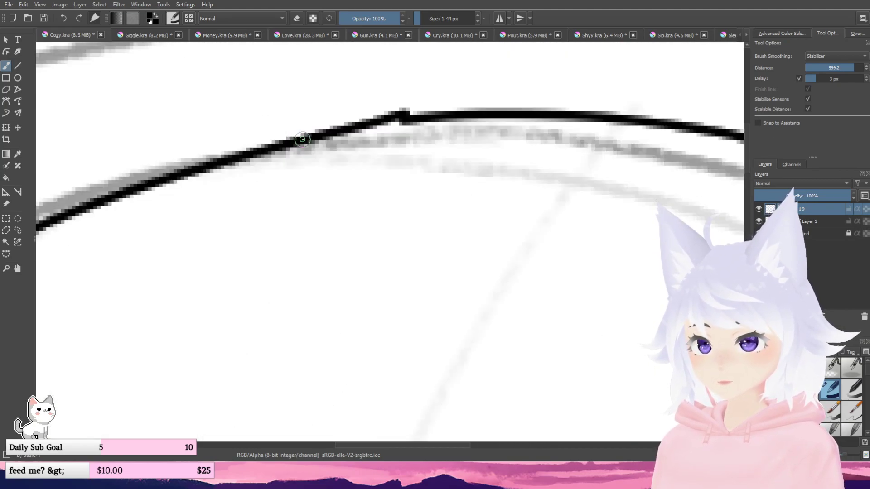
left_click_drag(306, 138, 411, 114)
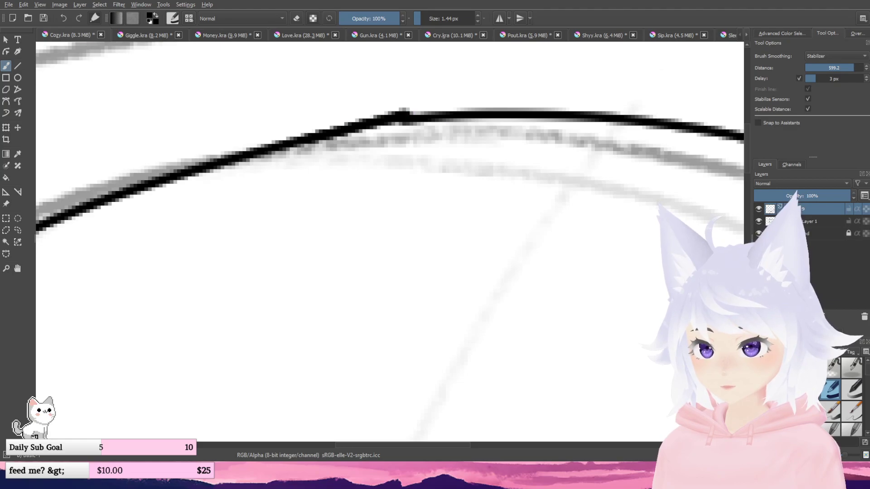
key("e")
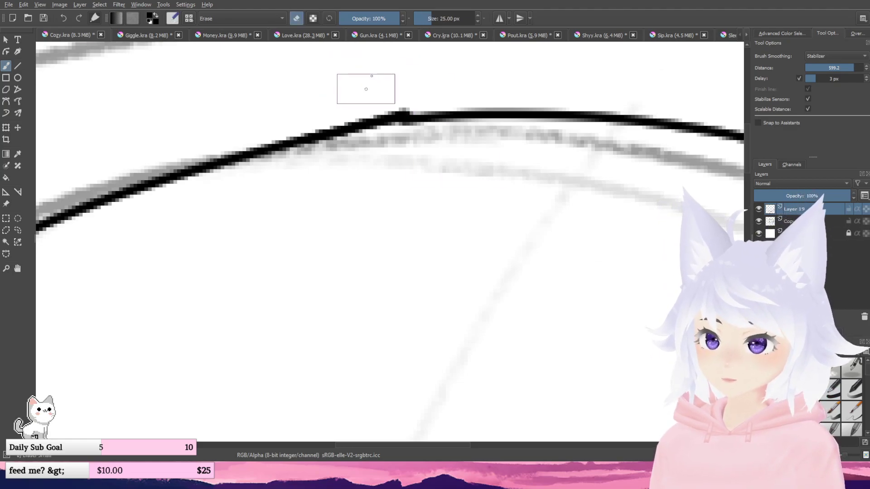
scroll(383, 91, "down", 4)
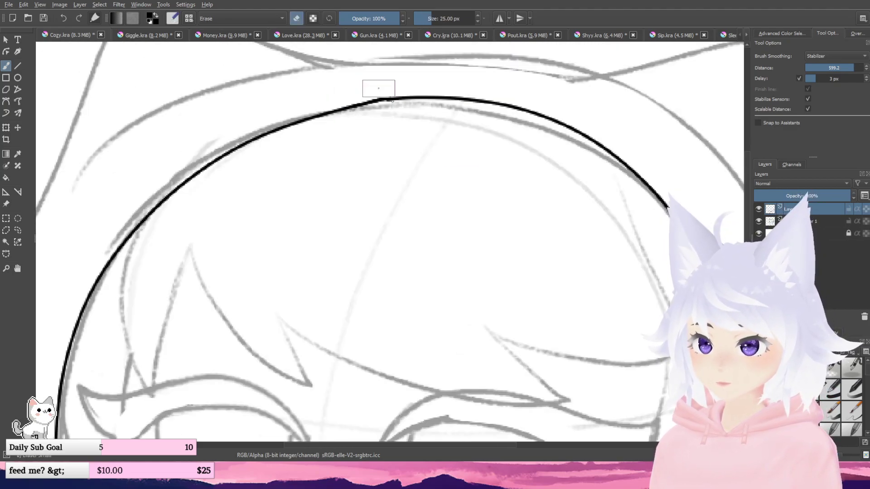
scroll(512, 232, "down", 1)
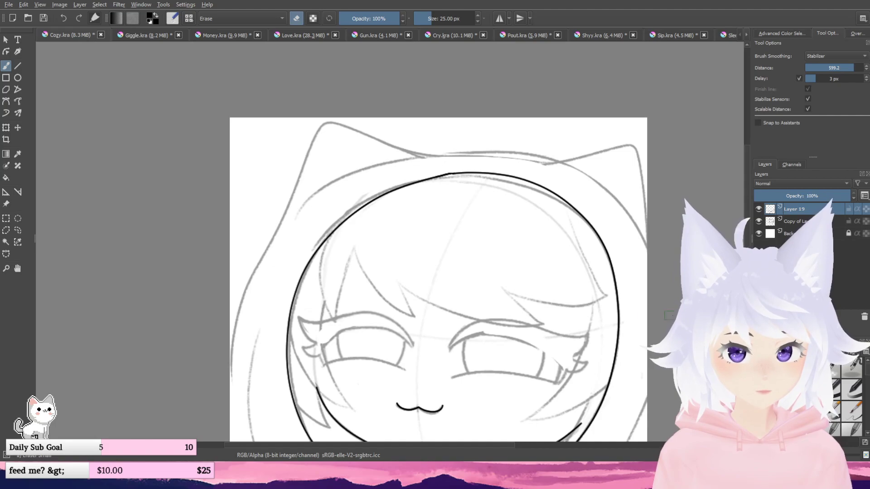
mouse_move(561, 310)
left_mouse_down()
mouse_move(542, 256)
mouse_move(527, 152)
left_mouse_up()
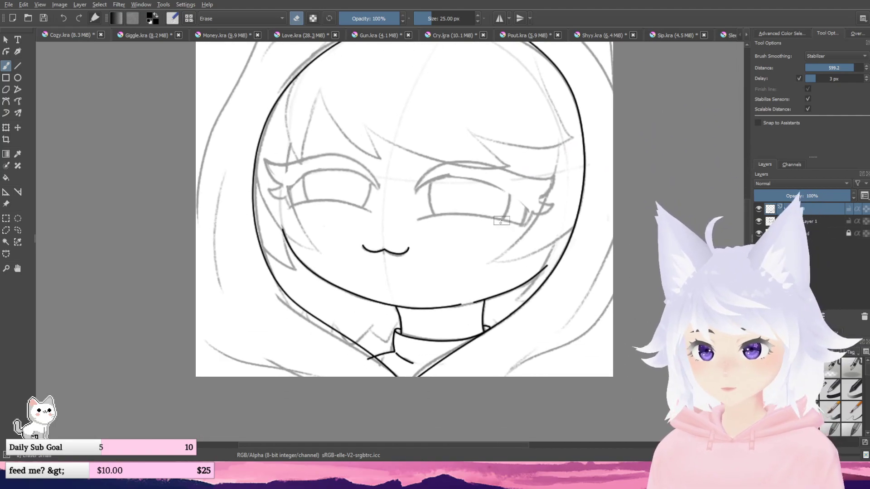
- Ink the hood's upper outer edge with the 1.44 px brush as one arc over the head, running past the bases of both ears
left_click(838, 401)
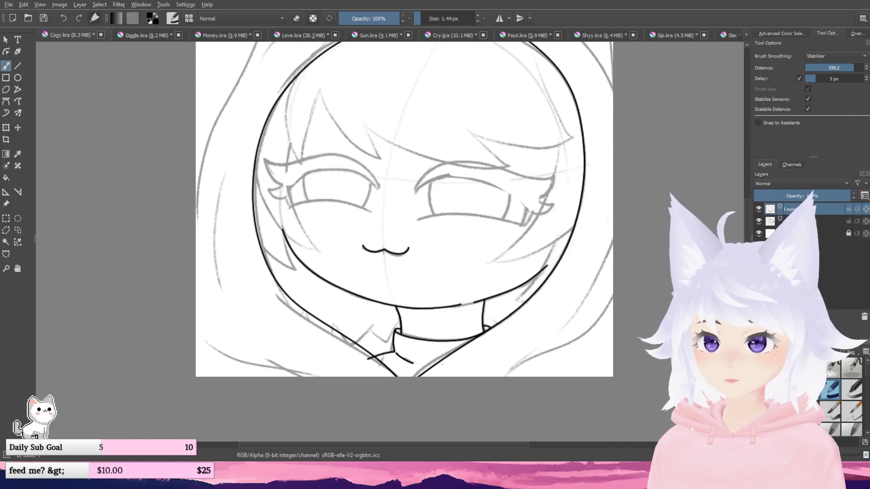
left_click_drag(575, 303, 574, 367)
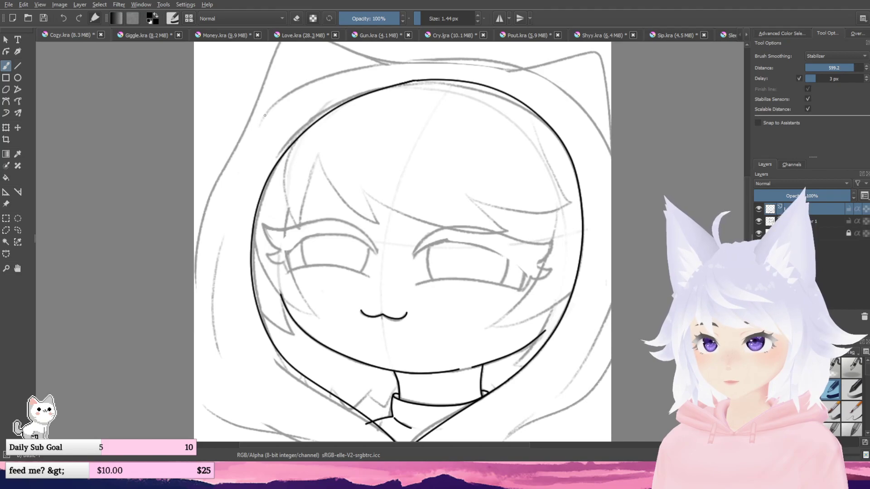
mouse_move(264, 115)
left_mouse_down()
mouse_move(345, 73)
mouse_move(462, 54)
mouse_move(587, 128)
mouse_move(611, 177)
left_mouse_up()
mouse_move(614, 233)
left_mouse_down()
mouse_move(602, 248)
mouse_move(600, 291)
left_mouse_up()
key("ctrl+z")
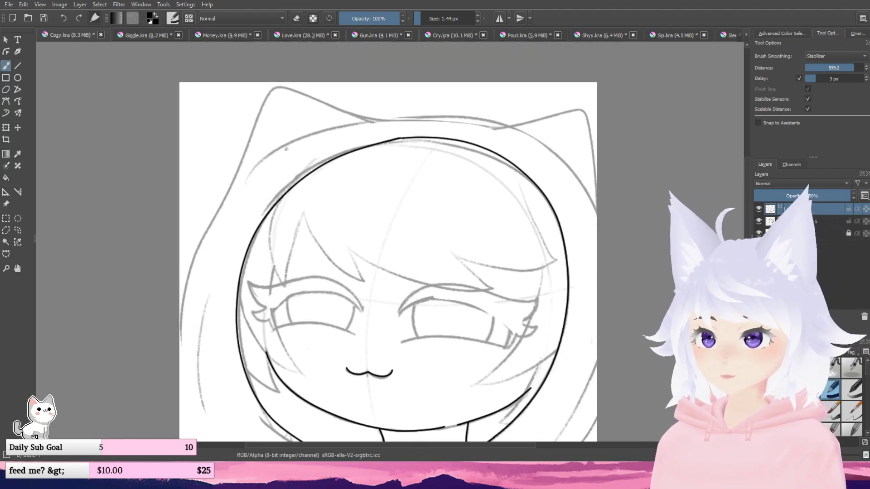
mouse_move(315, 137)
left_mouse_down()
mouse_move(451, 111)
mouse_move(594, 198)
left_mouse_up()
key("ctrl+z")
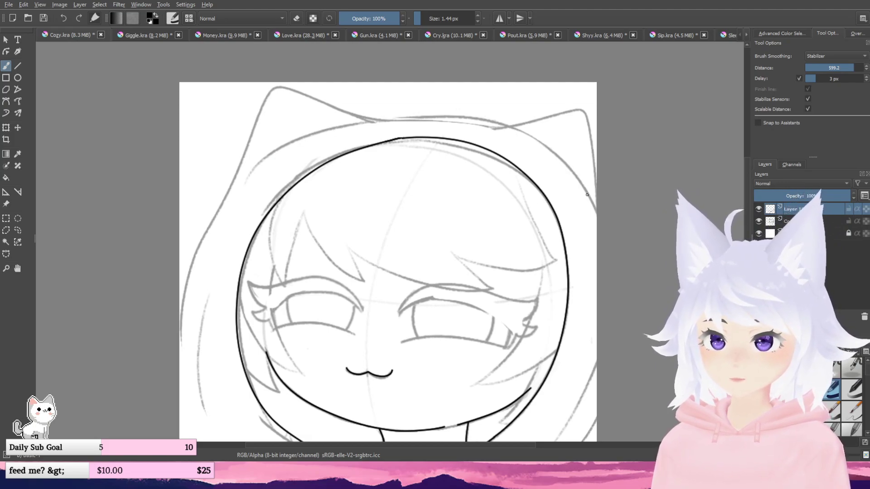
mouse_move(547, 156)
left_mouse_down()
mouse_move(572, 179)
mouse_move(415, 119)
mouse_move(286, 146)
left_mouse_up()
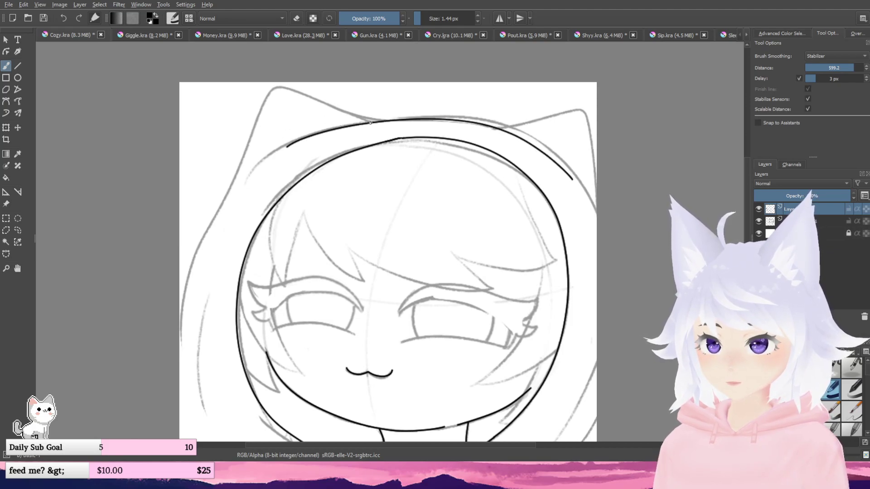
- Try inking the hood's left outer side as one long stroke from the base of the left ear down to the hood's lower part
mouse_move(370, 122)
left_mouse_down()
mouse_move(277, 84)
mouse_move(240, 139)
mouse_move(206, 247)
mouse_move(189, 389)
mouse_move(197, 441)
left_mouse_up()
left_click_drag(261, 407, 290, 386)
key("ctrl+z")
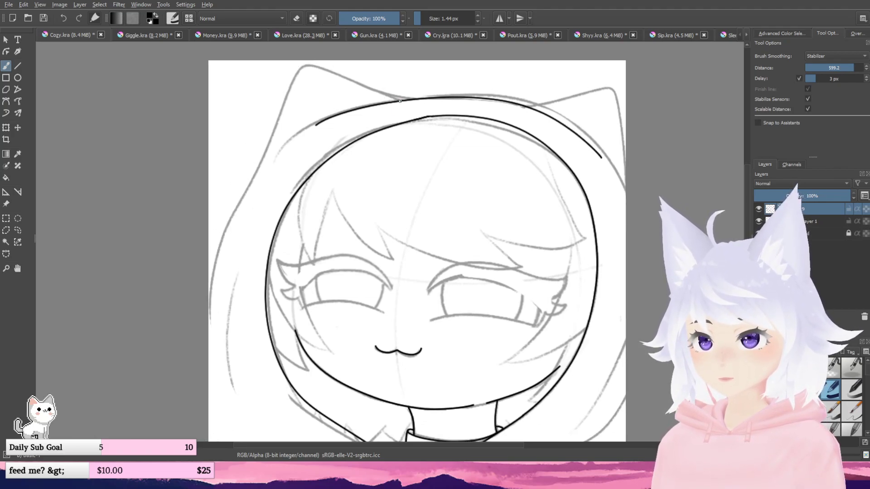
- Ink the left ear's outline down into the hood's outer left edge, and the inner slope of the right ear
mouse_move(399, 101)
left_mouse_down()
mouse_move(315, 68)
mouse_move(287, 71)
mouse_move(259, 116)
mouse_move(212, 273)
mouse_move(182, 336)
left_mouse_up()
left_click_drag(221, 438, 112, 439)
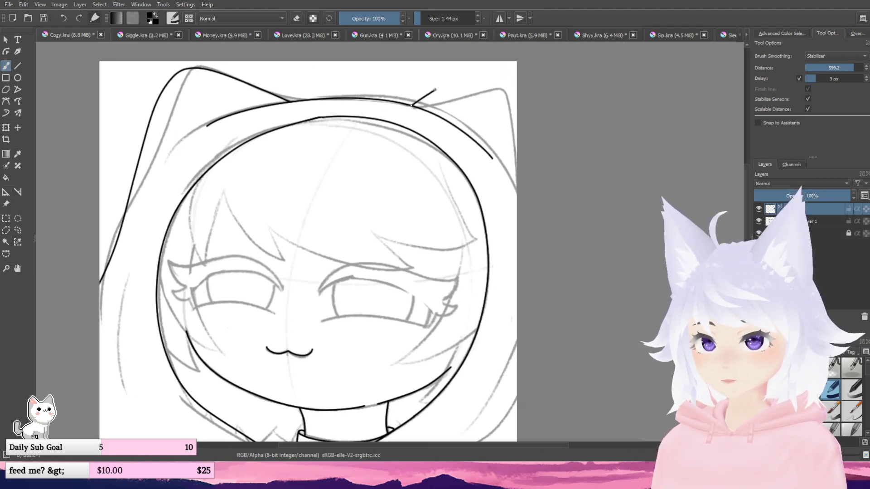
mouse_move(435, 89)
left_mouse_down()
mouse_move(486, 67)
mouse_move(502, 75)
mouse_move(516, 100)
left_mouse_up()
- Ink the long fold line and the lower edge on both the right and left sides of the hood, down to the canvas edge
scroll(510, 201, "down", 2)
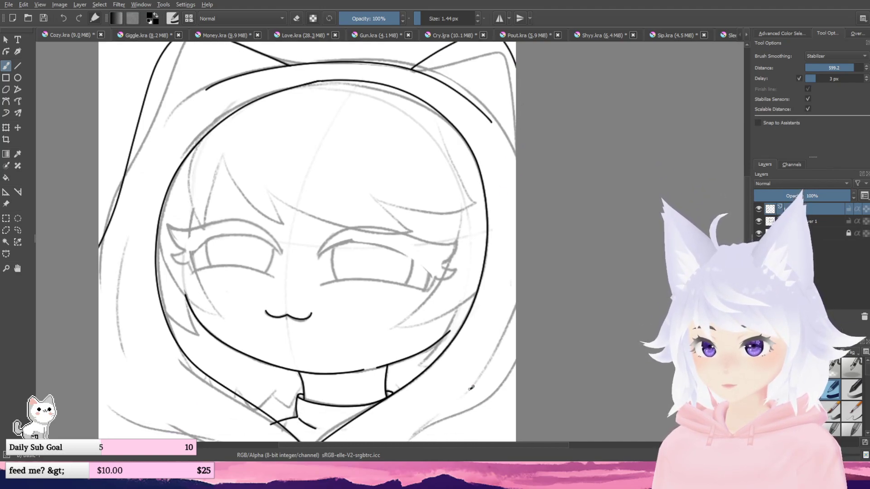
left_click_drag(471, 388, 515, 314)
left_click_drag(505, 268, 549, 180)
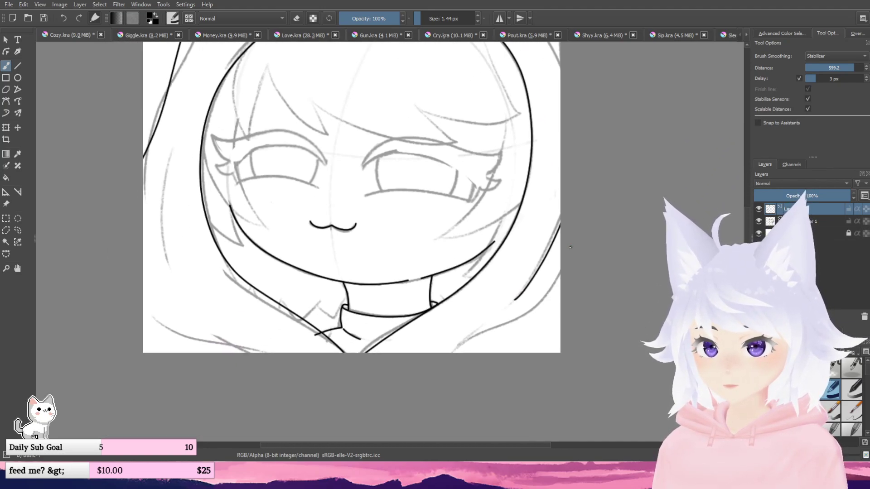
mouse_move(568, 255)
left_mouse_down()
mouse_move(548, 293)
mouse_move(519, 317)
mouse_move(442, 353)
mouse_move(535, 321)
left_mouse_up()
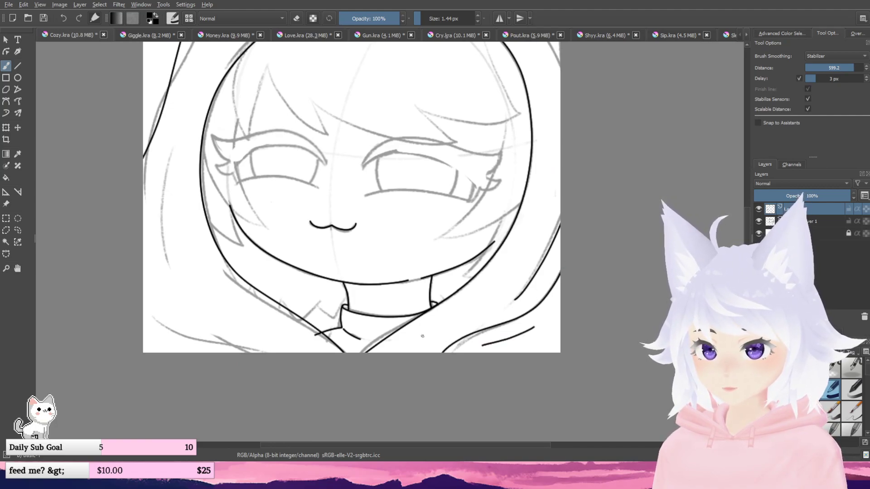
left_click_drag(422, 337, 492, 417)
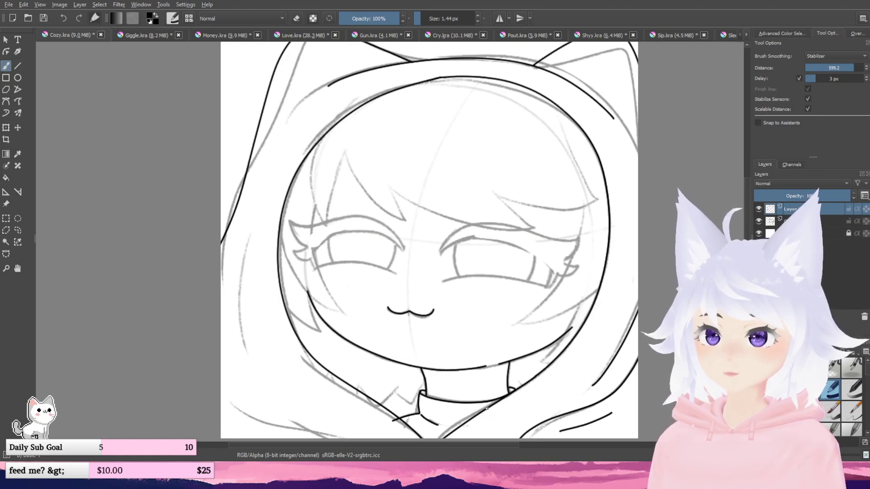
left_click_drag(484, 386, 503, 383)
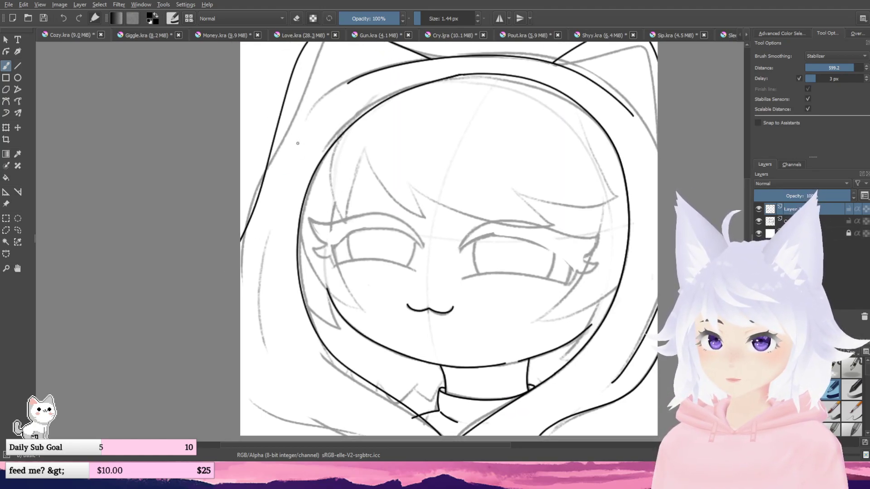
mouse_move(297, 143)
left_mouse_down()
mouse_move(267, 222)
mouse_move(275, 386)
mouse_move(285, 366)
mouse_move(277, 335)
mouse_move(367, 385)
left_mouse_up()
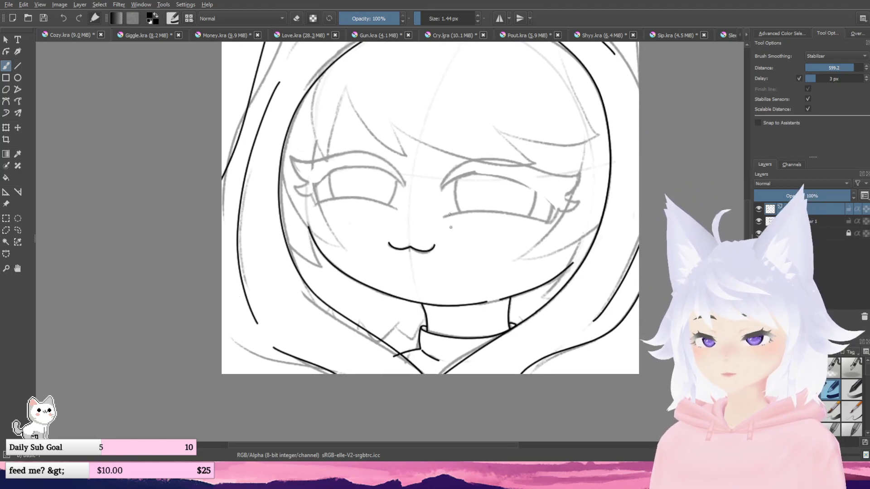
- Erase the collar line's end that sticks out past the hood's opening line, using the 25 px eraser
left_click_drag(427, 193, 407, 251)
scroll(404, 426, "up", 2)
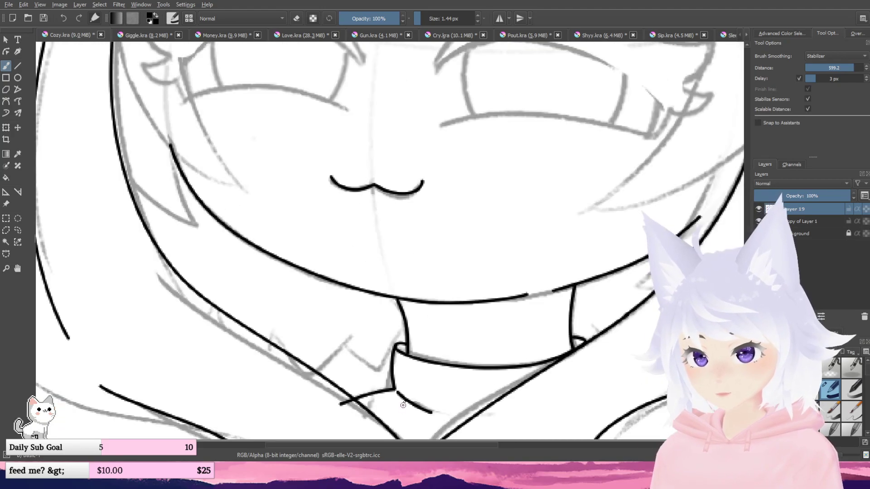
left_click_drag(441, 379, 517, 302)
key("slash")
scroll(396, 377, "up", 2)
mouse_move(416, 283)
left_mouse_down()
mouse_move(403, 268)
mouse_move(418, 265)
mouse_move(431, 280)
left_mouse_up()
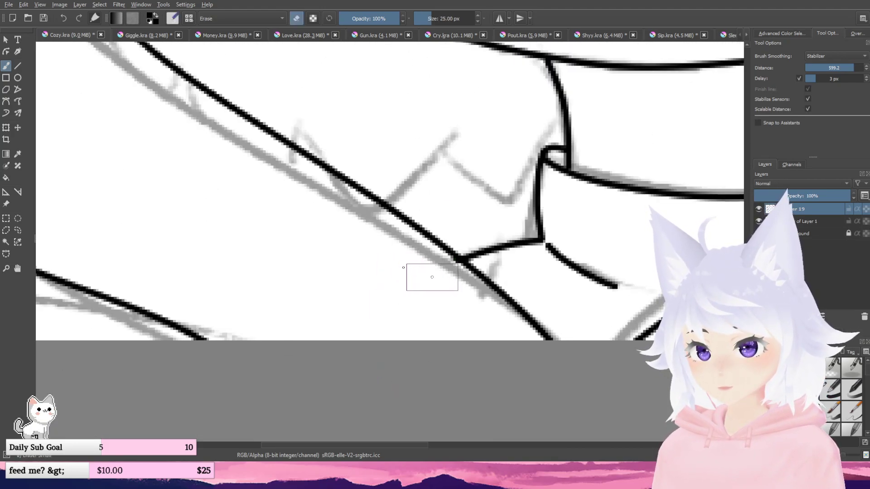
- Add a new layer for the eye line art and set the ink brush size to 4.53 px
scroll(439, 281, "down", 8)
left_click_drag(484, 154, 450, 242)
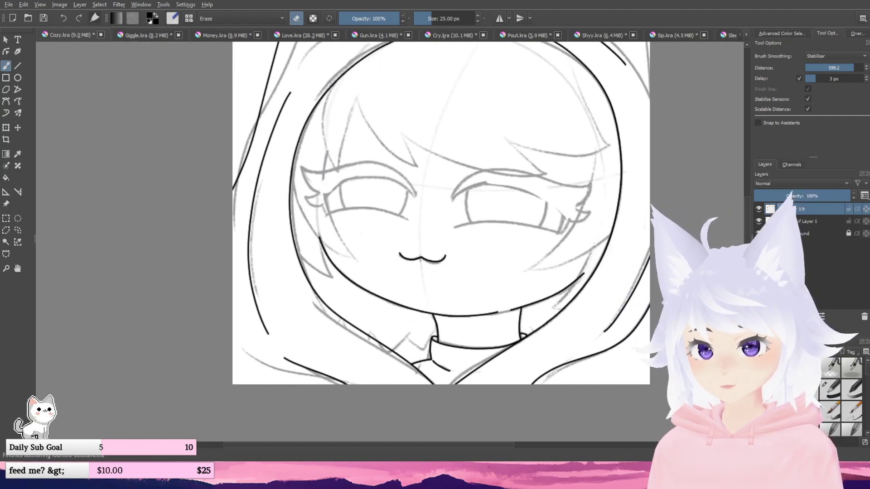
left_click(759, 316)
left_click(808, 411)
left_click_drag(434, 20, 423, 25)
left_click_drag(500, 198, 375, 222)
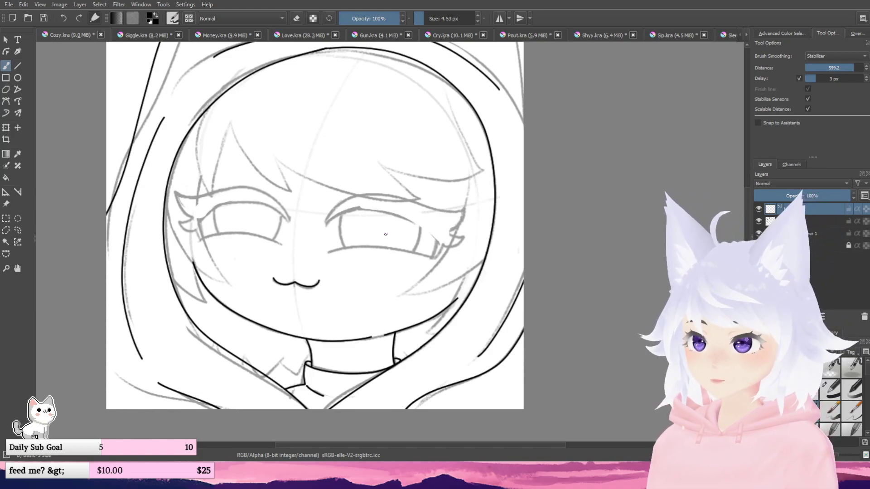
scroll(386, 234, "up", 2)
left_click_drag(386, 234, 398, 250)
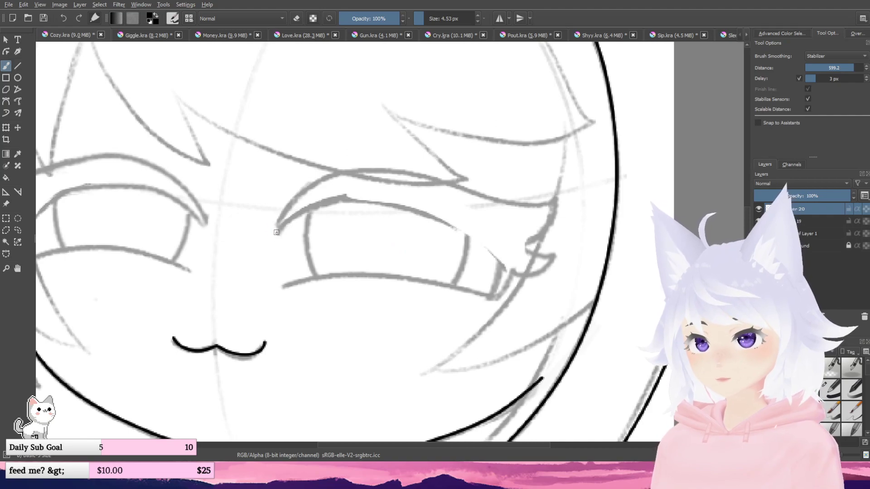
mouse_move(275, 234)
left_mouse_down()
mouse_move(362, 200)
mouse_move(447, 223)
mouse_move(512, 256)
left_mouse_up()
key("ctrl+z")
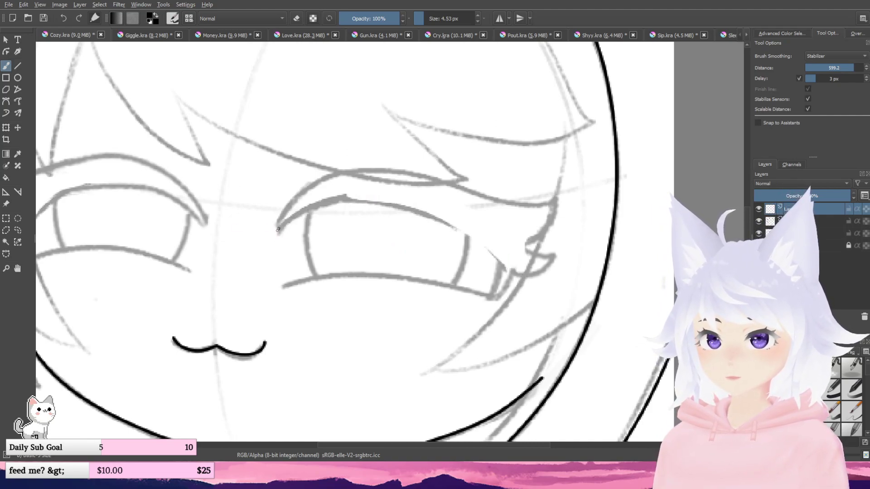
mouse_move(278, 229)
left_mouse_down()
mouse_move(370, 196)
mouse_move(502, 240)
left_mouse_up()
key("ctrl+z")
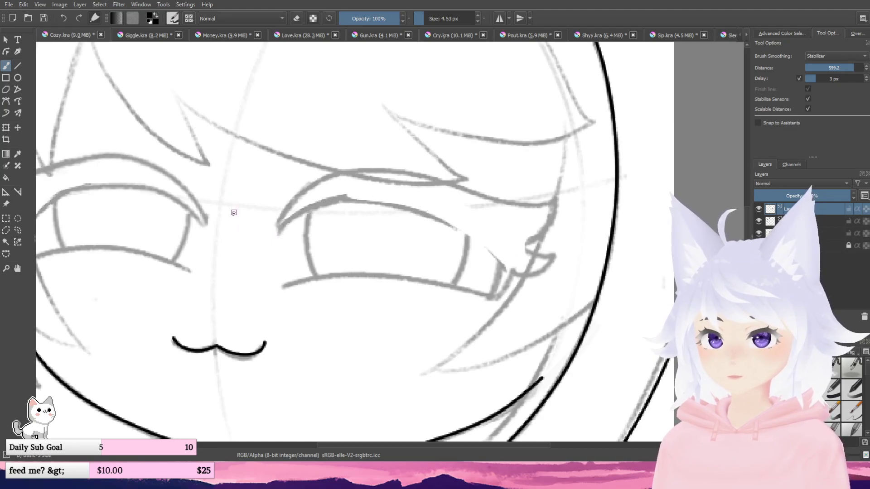
- Ink the right eye's lid line from the inner to the outer corner, plus the pointed lashes at the outer corner
mouse_move(276, 230)
left_mouse_down()
mouse_move(345, 202)
mouse_move(472, 235)
mouse_move(534, 269)
left_mouse_up()
mouse_move(490, 249)
left_mouse_down()
mouse_move(537, 269)
mouse_move(562, 241)
mouse_move(553, 204)
left_mouse_up()
key("ctrl+z")
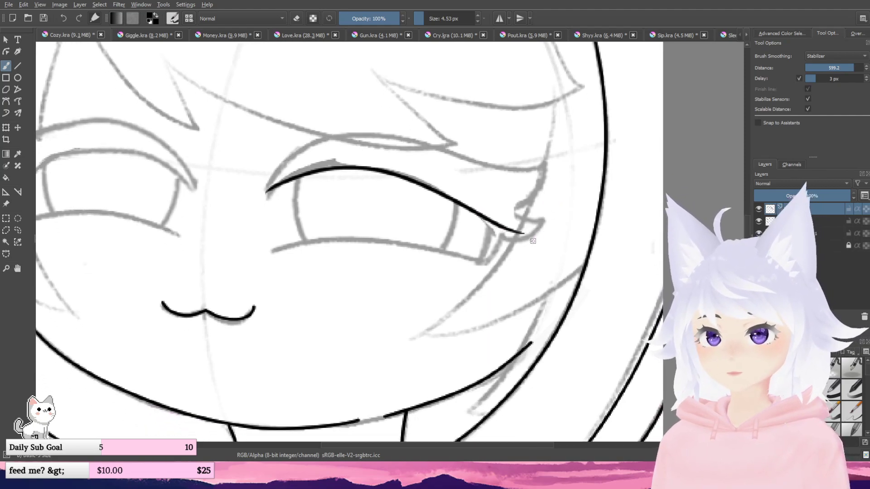
mouse_move(483, 218)
left_mouse_down()
mouse_move(481, 260)
mouse_move(502, 237)
mouse_move(528, 237)
mouse_move(555, 217)
mouse_move(514, 210)
mouse_move(549, 154)
mouse_move(528, 168)
mouse_move(403, 140)
mouse_move(261, 196)
left_mouse_up()
key("ctrl+z")
scroll(258, 140, "up", 2)
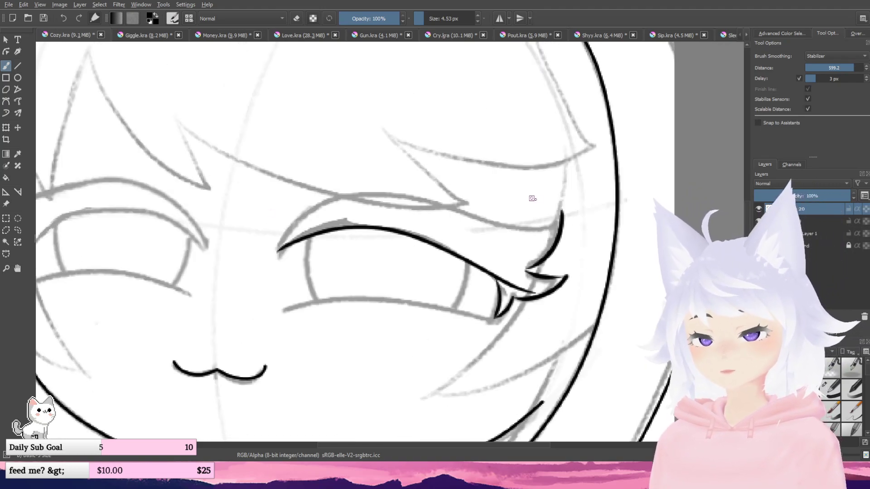
- Ink the upper edge of the right eye's lash shape from the outer tip back to the jagged inner corner
mouse_move(562, 212)
left_mouse_down()
mouse_move(507, 224)
mouse_move(344, 201)
mouse_move(257, 266)
left_mouse_up()
key("ctrl+z")
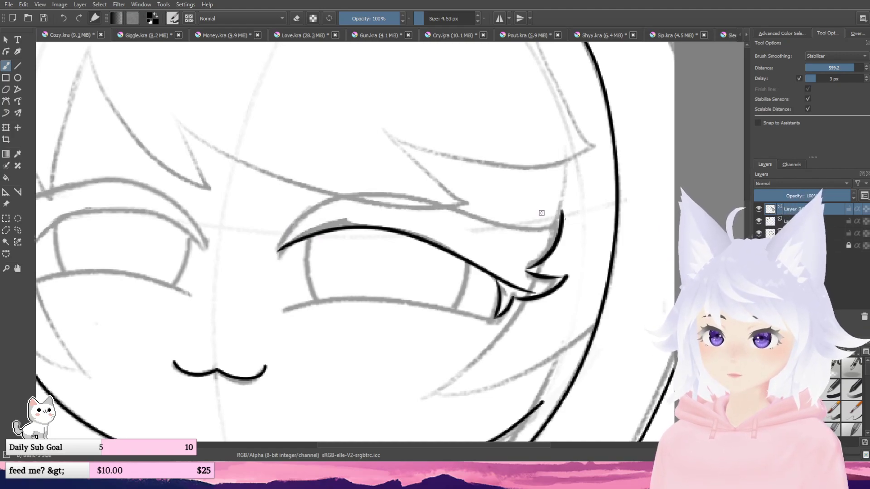
mouse_move(562, 208)
left_mouse_down()
mouse_move(521, 216)
mouse_move(372, 191)
mouse_move(268, 242)
mouse_move(276, 252)
mouse_move(305, 230)
left_mouse_up()
scroll(286, 240, "down", 2)
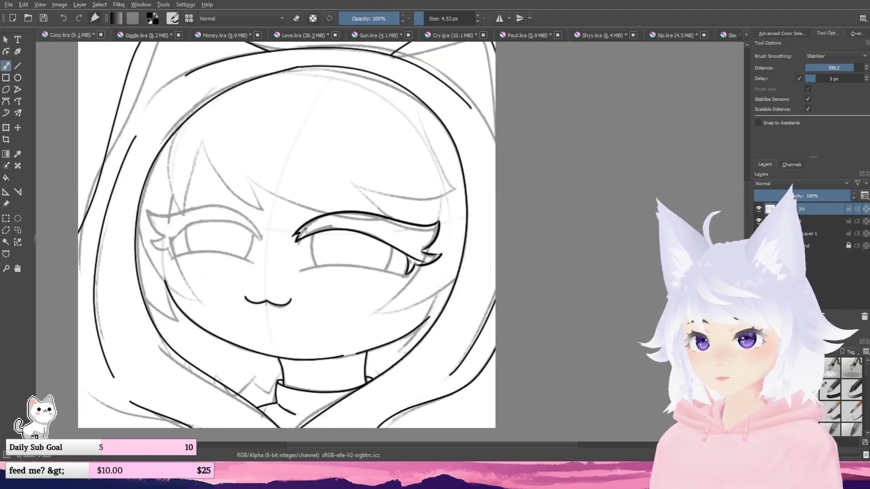
- Erase the lid line's overlap at the right eye's outer corner, redraw a rounded join into the lowest lash, and check the lines without the sketch
scroll(388, 271, "up", 3)
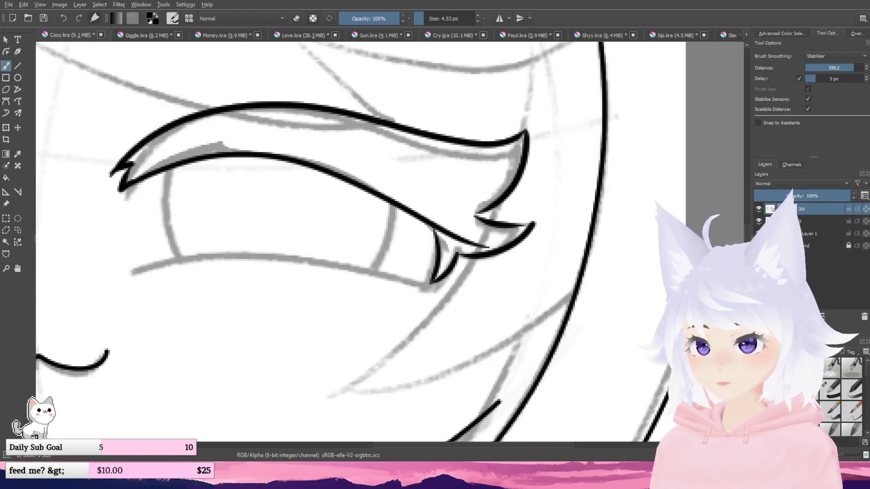
key("slash")
scroll(573, 300, "up", 2)
mouse_move(345, 171)
left_mouse_down()
mouse_move(384, 184)
mouse_move(361, 186)
mouse_move(264, 96)
left_mouse_up()
key("e")
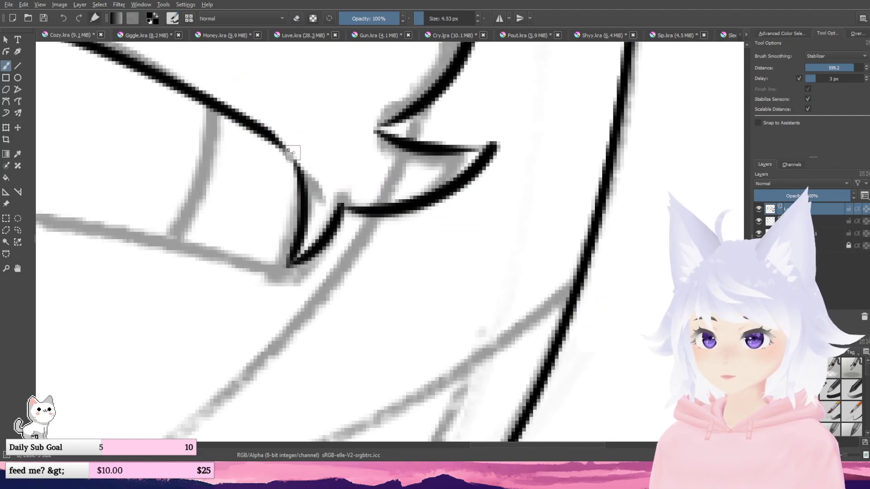
mouse_move(272, 136)
left_mouse_down()
mouse_move(296, 167)
mouse_move(260, 128)
left_mouse_up()
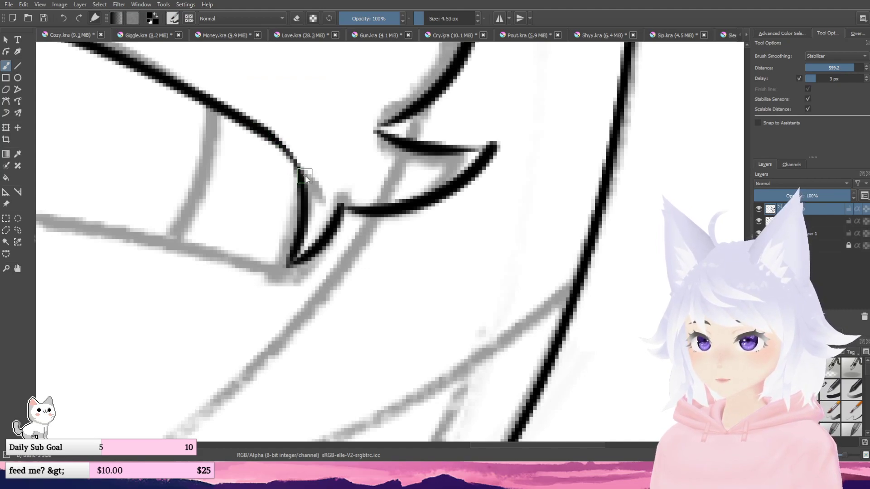
scroll(302, 175, "down", 5)
scroll(239, 98, "up", 5)
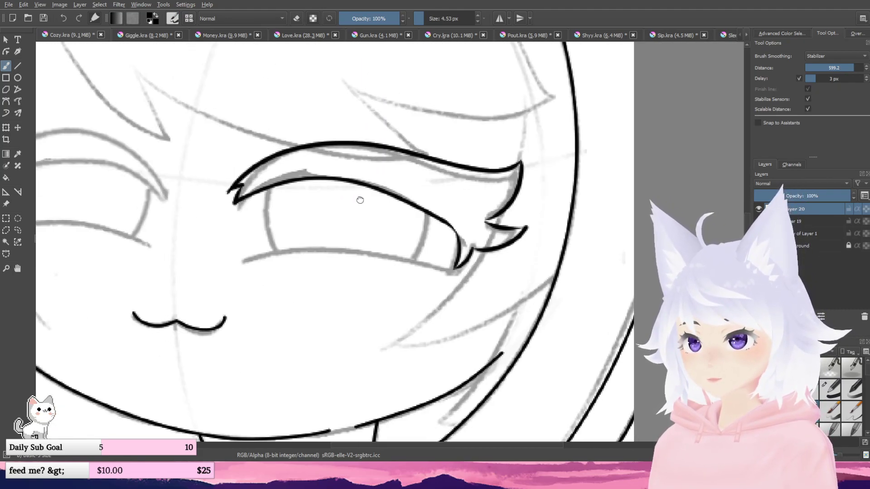
left_click(758, 222)
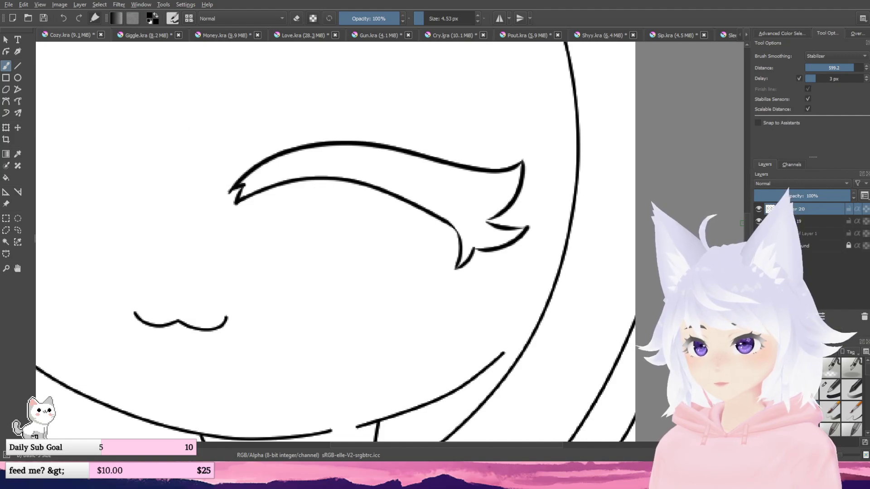
left_click(759, 222)
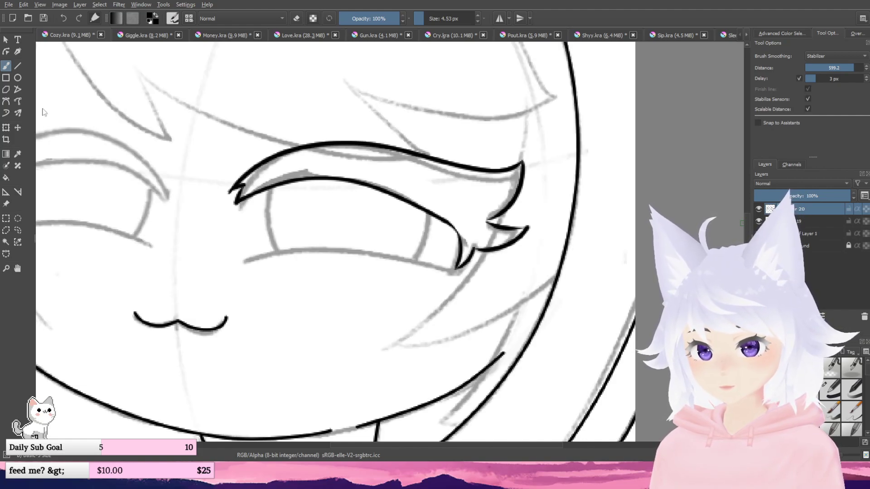
- Duplicate the right eye's lash layer, mirror the copy horizontally and place it, rotated, over the left eye's sketch
key("ctrl+j")
key("ctrl+t")
left_click_drag(261, 184, 135, 183)
key("ctrl+h")
left_click_drag(329, 149, 298, 161)
left_click_drag(231, 188, 240, 179)
left_click_drag(353, 213, 349, 237)
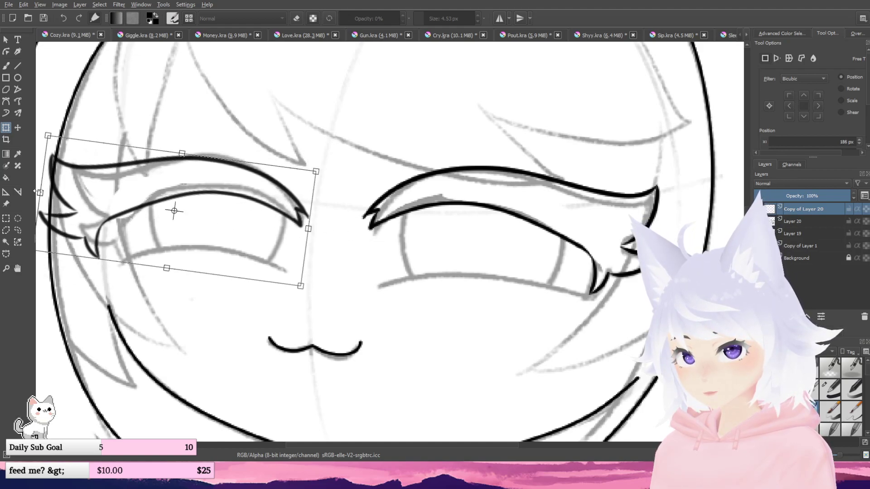
- Narrow the mirrored lash copy and fine-tune its rotation and position to fit the left eye's sketch
left_click_drag(38, 192, 64, 196)
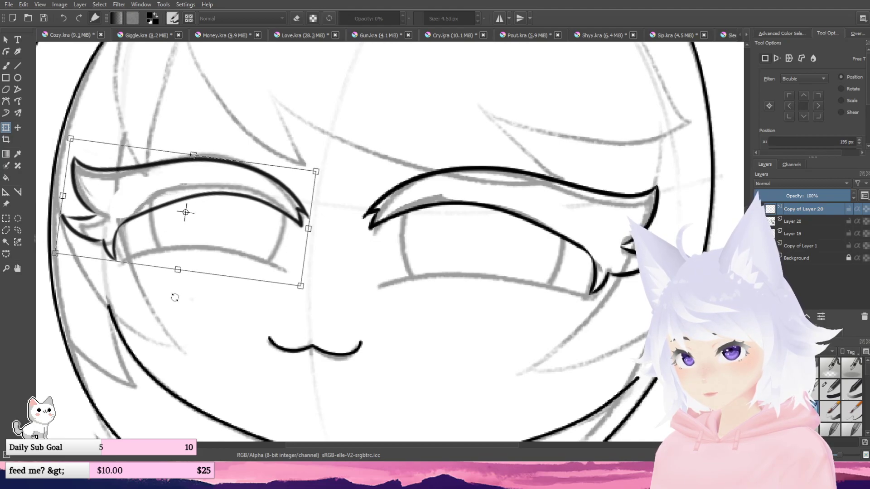
left_click_drag(175, 297, 171, 297)
left_click_drag(147, 206, 141, 202)
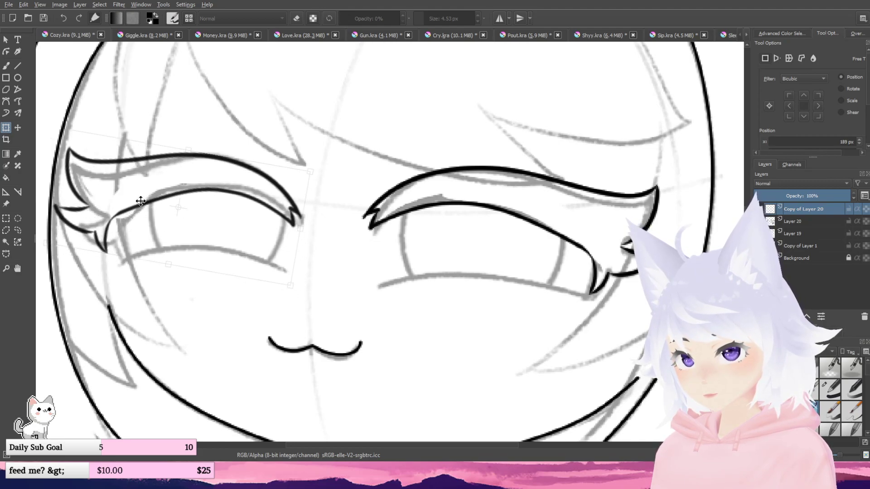
scroll(142, 200, "down", 4)
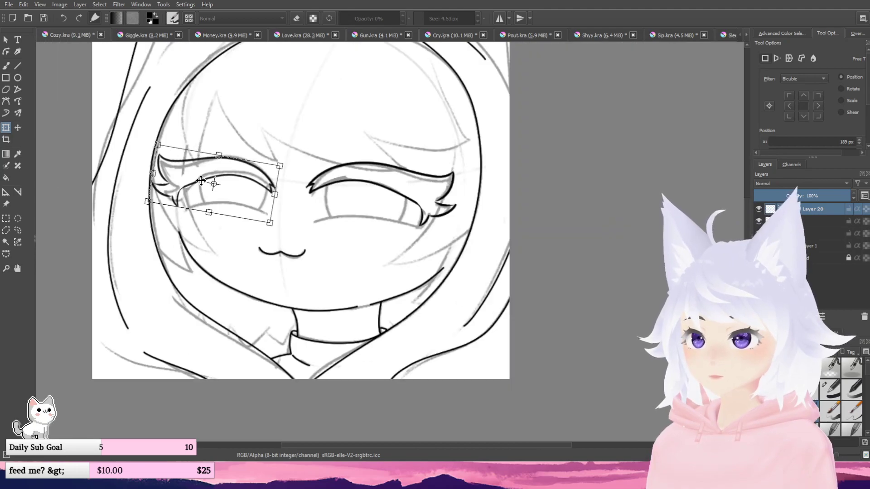
scroll(201, 180, "up", 4)
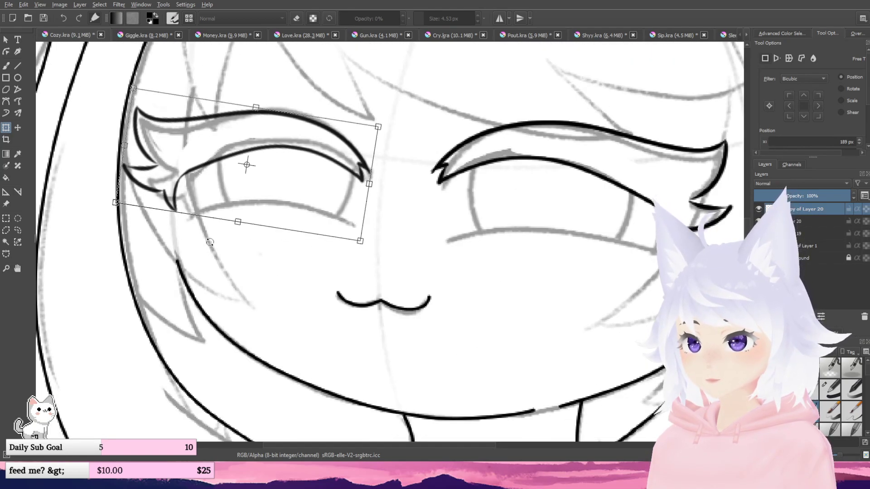
left_click_drag(135, 208, 143, 209)
left_click_drag(124, 146, 136, 147)
left_click_drag(156, 213, 157, 217)
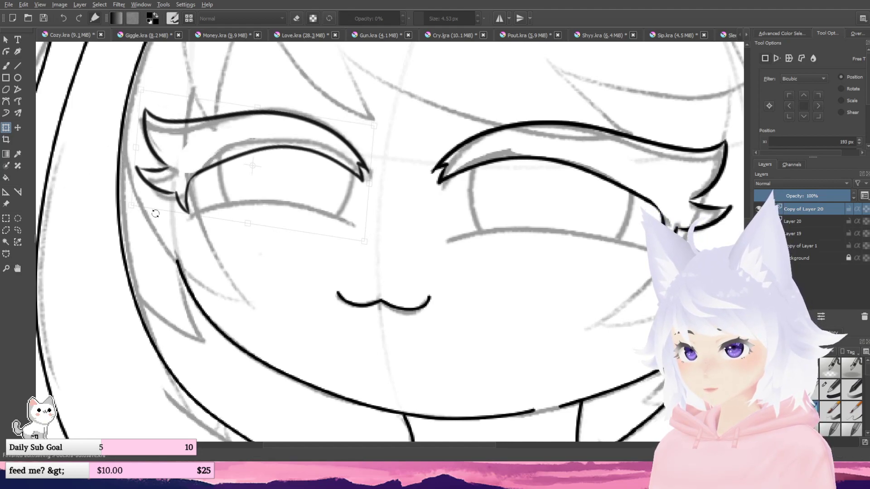
scroll(189, 222, "down", 2)
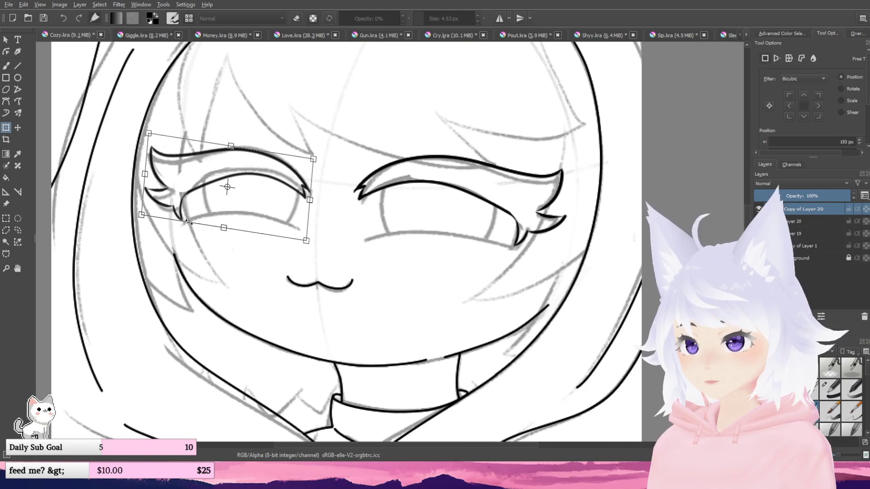
scroll(189, 222, "up", 1)
left_click(15, 233)
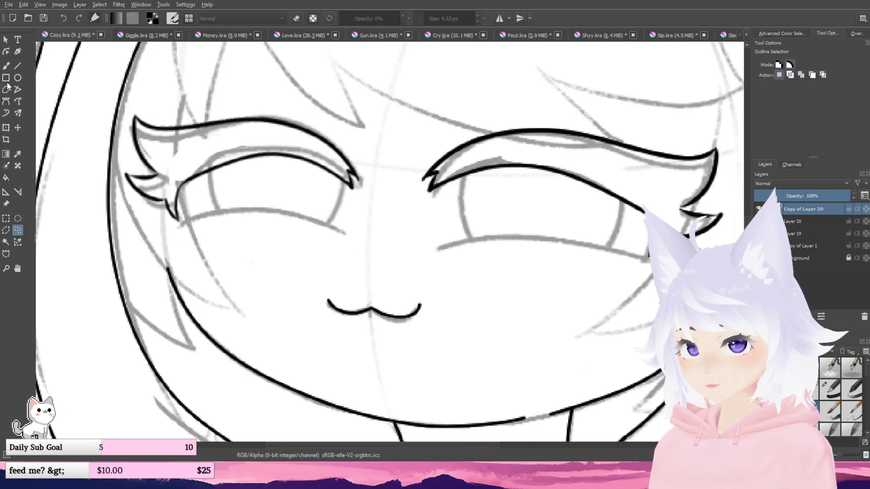
- Ink a new lowest lash spike at the left eye's outer corner, set inward along the sketched eye edge
left_click(5, 65)
scroll(168, 192, "up", 3)
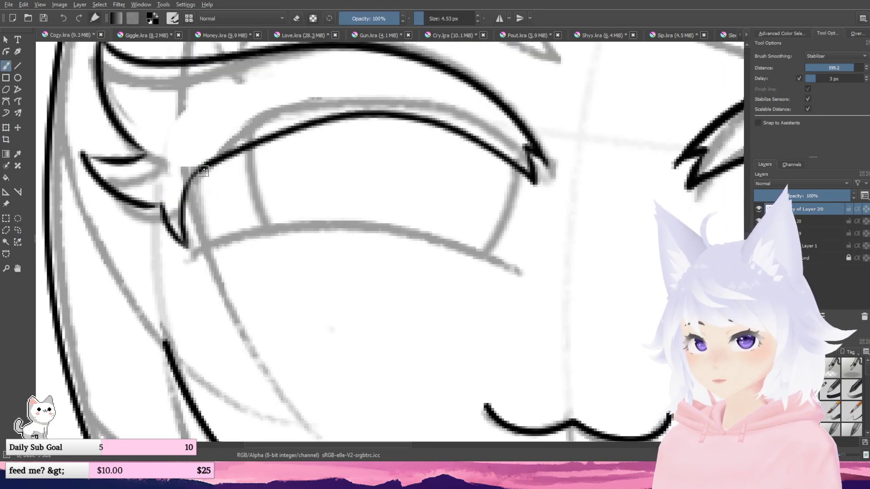
mouse_move(207, 166)
left_mouse_down()
mouse_move(206, 218)
mouse_move(215, 241)
mouse_move(183, 216)
left_mouse_up()
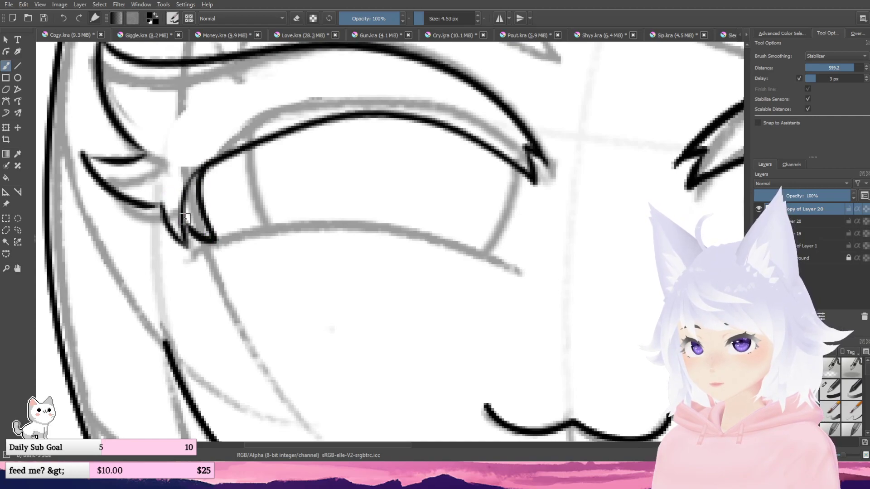
scroll(179, 187, "down", 1)
scroll(178, 187, "up", 2)
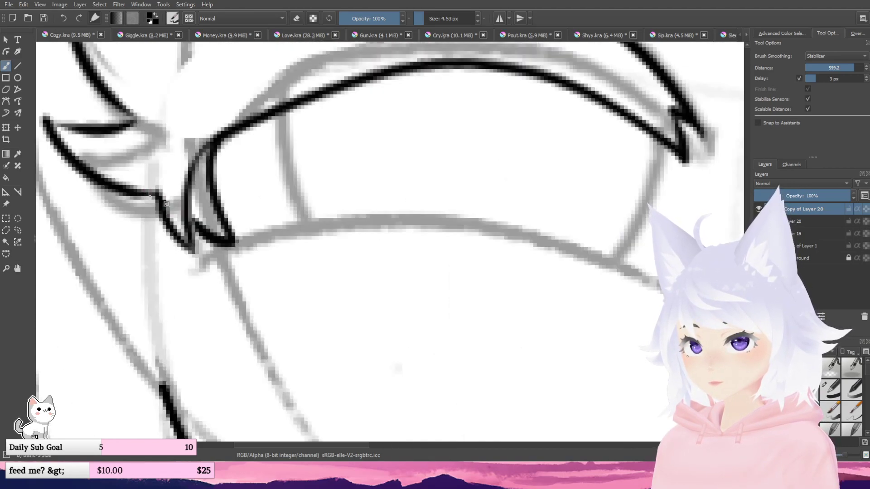
- Erase the old lowest lash spike on the left eye, join the new one to the outer lash, and check the lines without the sketch
key("e")
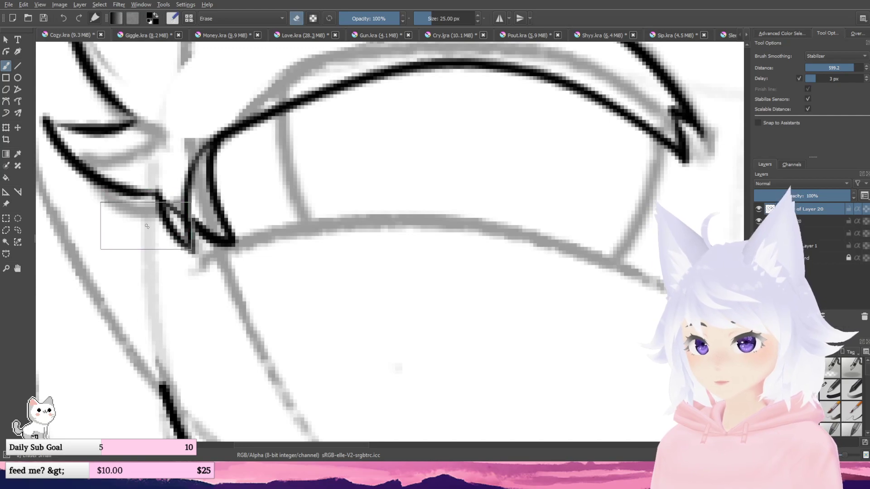
mouse_move(146, 228)
left_mouse_down()
mouse_move(180, 253)
mouse_move(129, 224)
mouse_move(146, 224)
mouse_move(137, 220)
mouse_move(190, 260)
mouse_move(166, 227)
mouse_move(168, 179)
mouse_move(185, 203)
mouse_move(184, 135)
mouse_move(181, 145)
left_mouse_up()
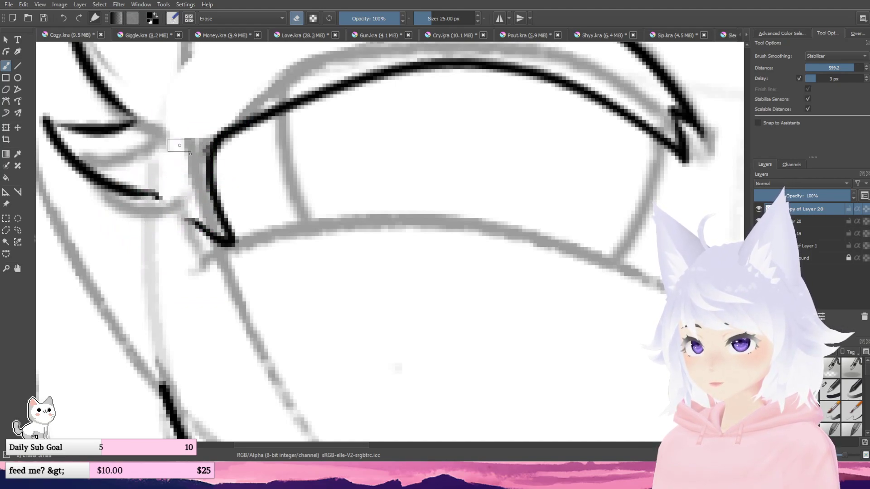
key("slash")
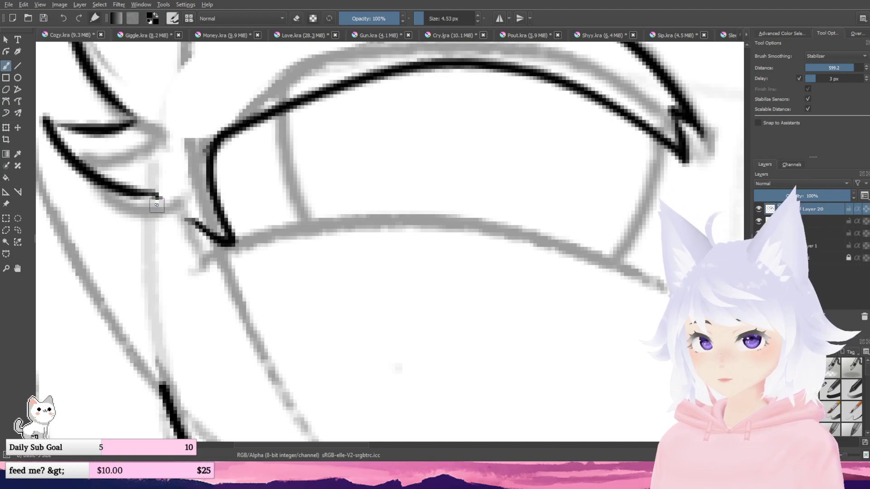
left_click_drag(156, 196, 210, 232)
scroll(225, 240, "down", 4)
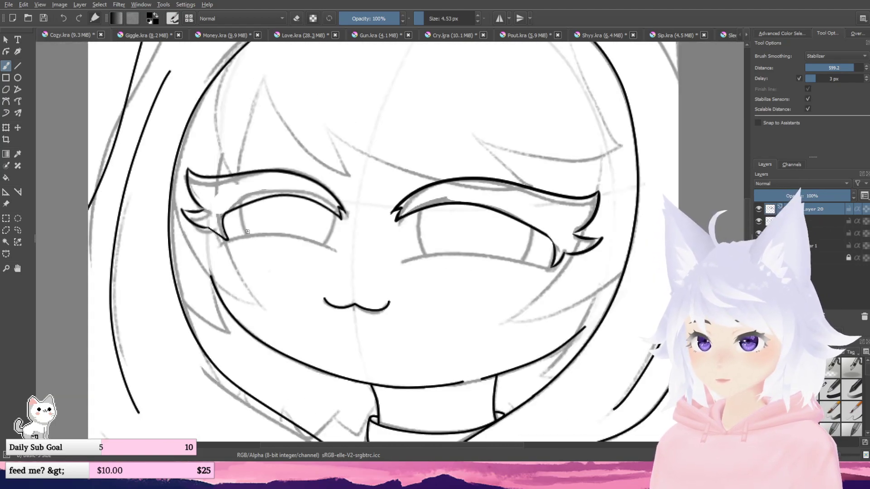
left_click_drag(588, 268, 530, 258)
left_click(759, 246)
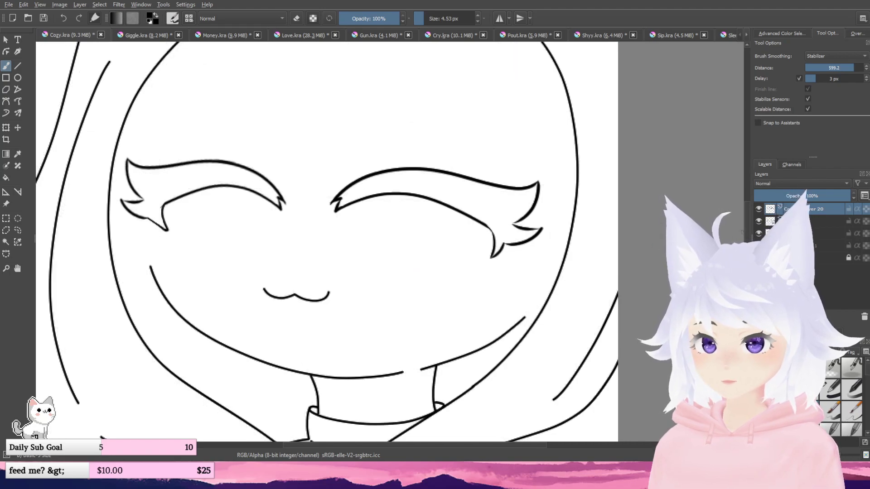
left_click(759, 245)
left_click_drag(408, 210, 394, 303)
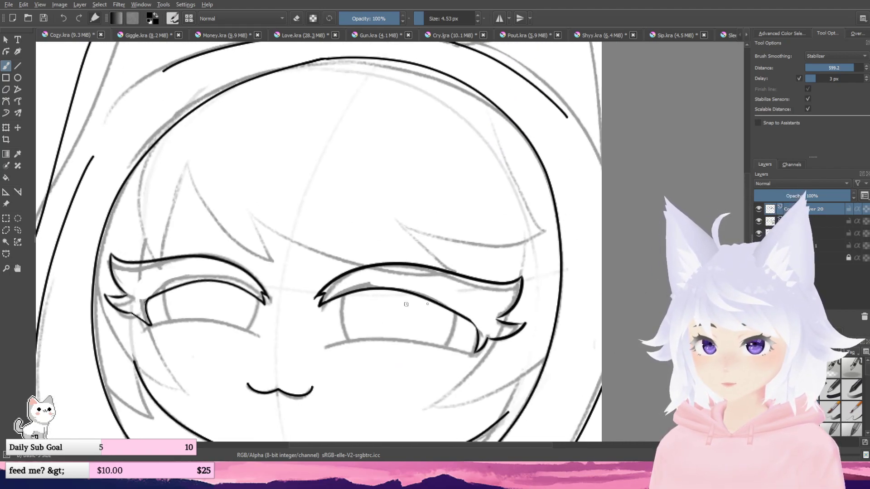
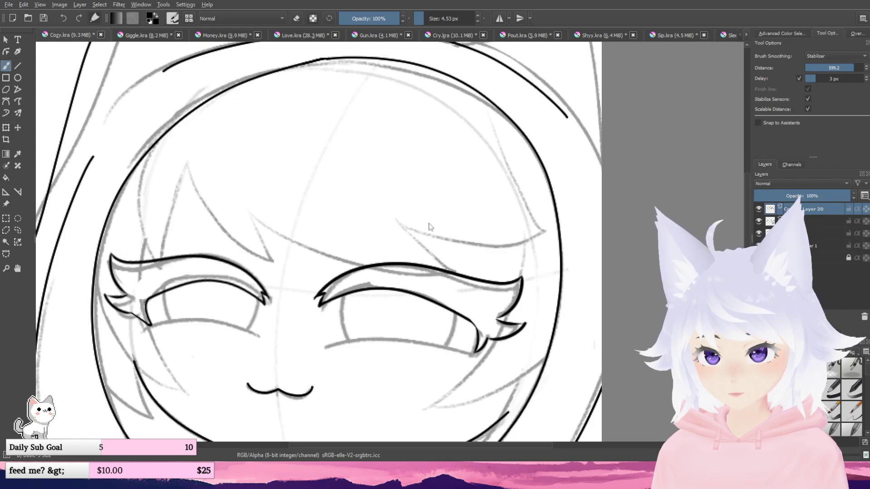
- Merge the mirrored lash copy into Layer 20 and make Layer 19 the active layer
scroll(429, 224, "down", 1)
left_click_drag(422, 185, 387, 288)
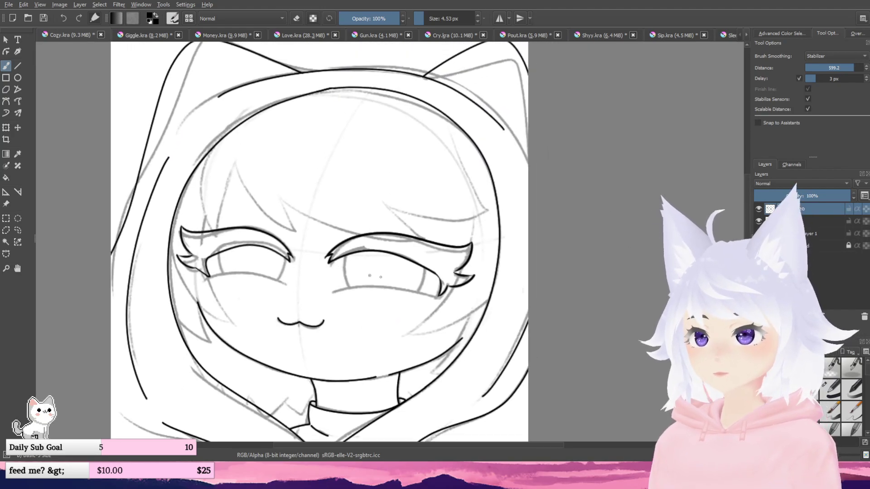
scroll(369, 275, "up", 2)
left_click(802, 222)
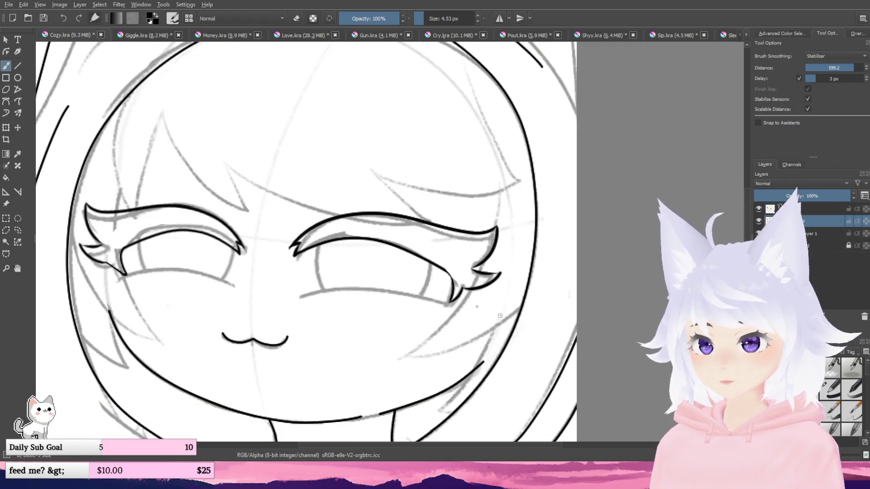
- Try inking the right eye's lower lid line with the 1.44 px brush
scroll(436, 294, "up", 1)
left_click(833, 389)
left_click_drag(438, 293, 473, 260)
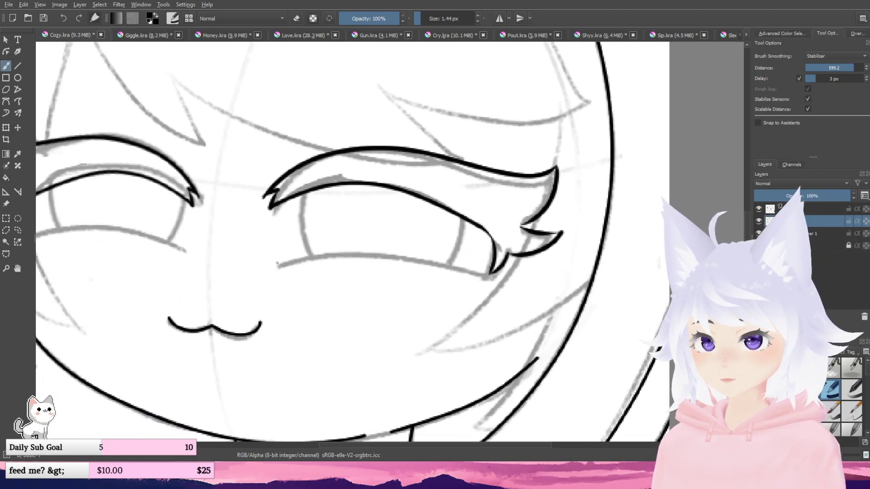
mouse_move(277, 260)
left_mouse_down()
mouse_move(375, 248)
mouse_move(438, 258)
mouse_move(336, 250)
mouse_move(251, 260)
left_mouse_up()
key("ctrl+z")
key("ctrl+z")
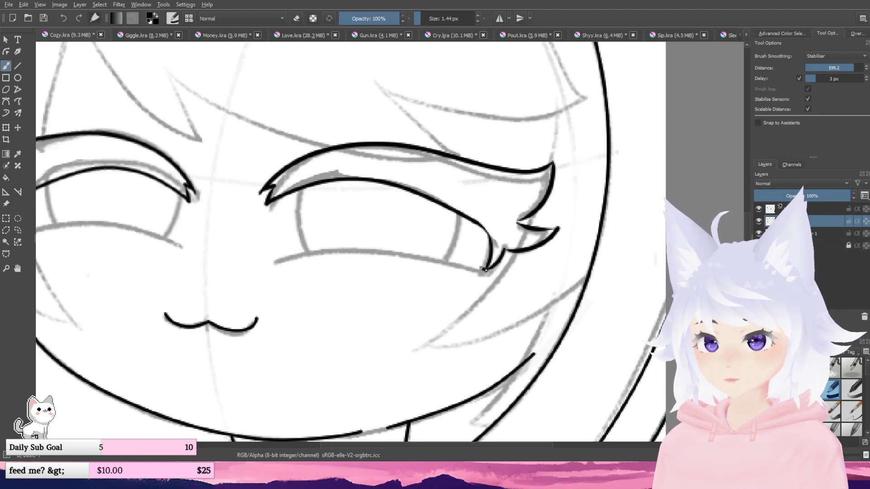
mouse_move(483, 269)
left_mouse_down()
mouse_move(349, 250)
mouse_move(274, 263)
mouse_move(447, 262)
left_mouse_up()
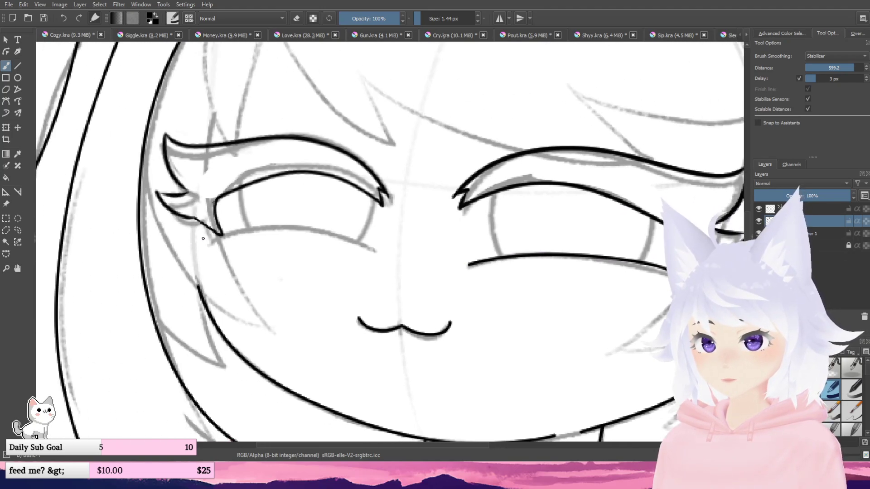
- Try several strokes for the left eye's lower lid line with the 1.44 px brush, undoing each one
mouse_move(216, 236)
left_mouse_down()
mouse_move(342, 232)
mouse_move(385, 250)
left_mouse_up()
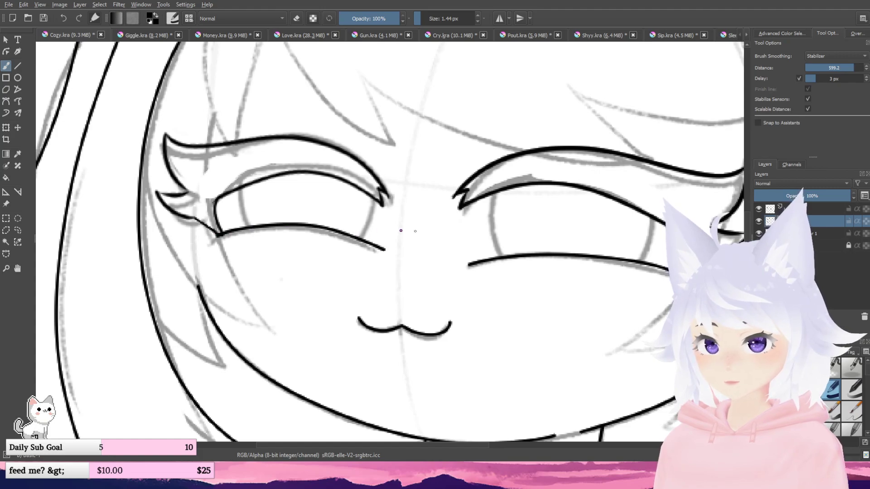
key("ctrl+z")
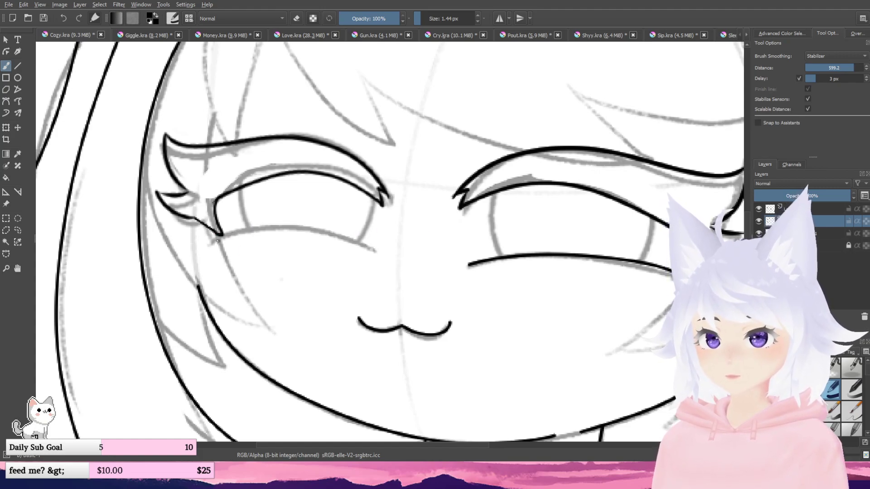
left_click_drag(222, 235, 379, 251)
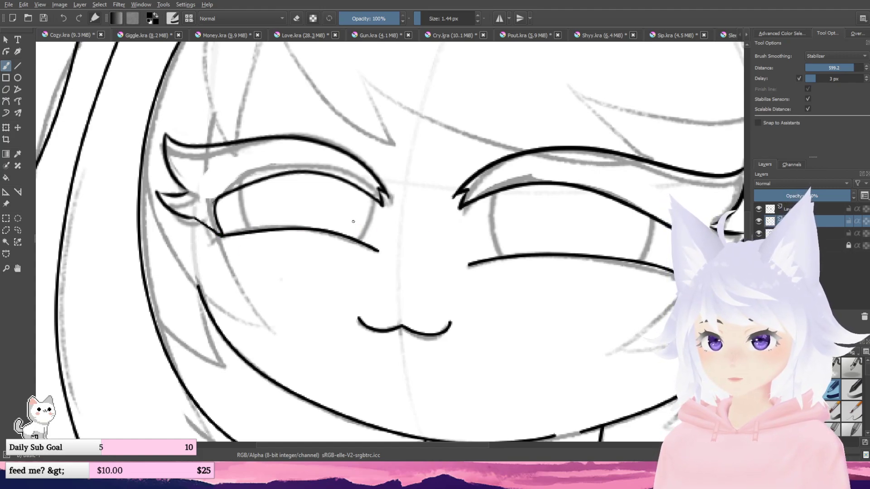
key("ctrl+z")
mouse_move(222, 235)
left_mouse_down()
mouse_move(260, 224)
mouse_move(376, 248)
left_mouse_up()
key("ctrl+z")
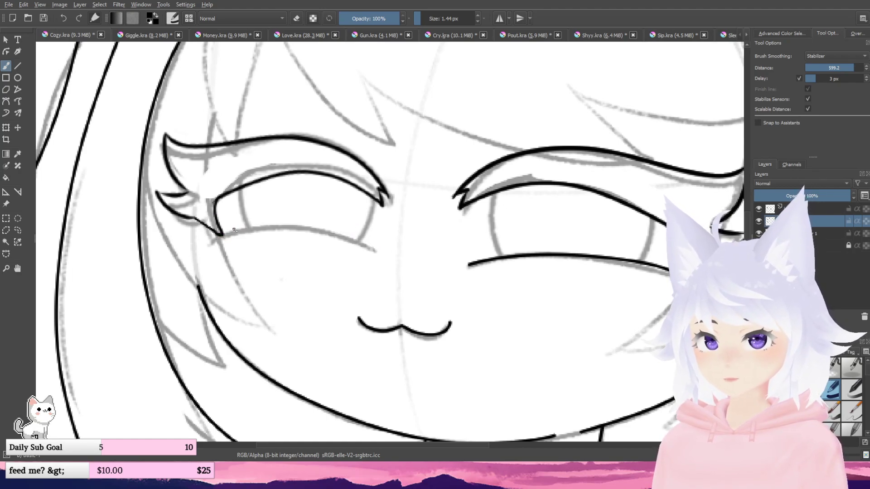
mouse_move(221, 235)
left_mouse_down()
mouse_move(317, 230)
mouse_move(367, 253)
left_mouse_up()
key("ctrl+z")
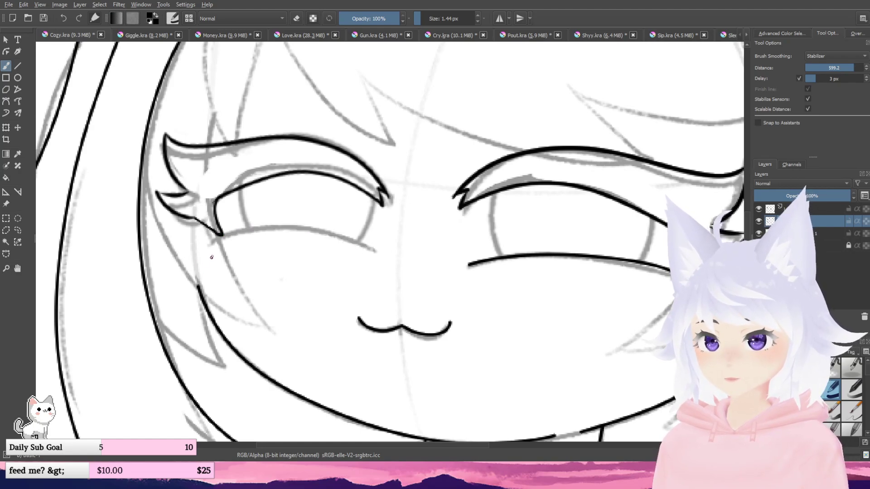
left_click_drag(222, 235, 187, 233)
key("ctrl+z")
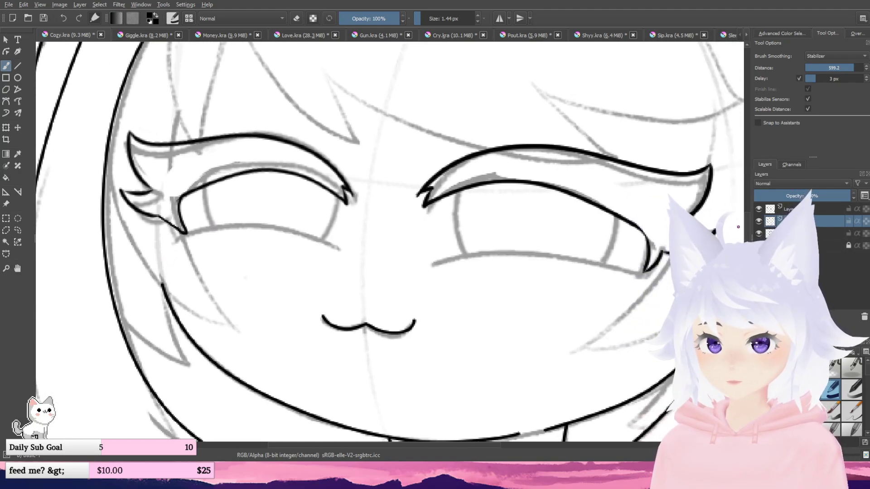
- Ink the lower lid lines of both eyes with the 4.53 px brush, tapering them toward the nose
left_click(852, 391)
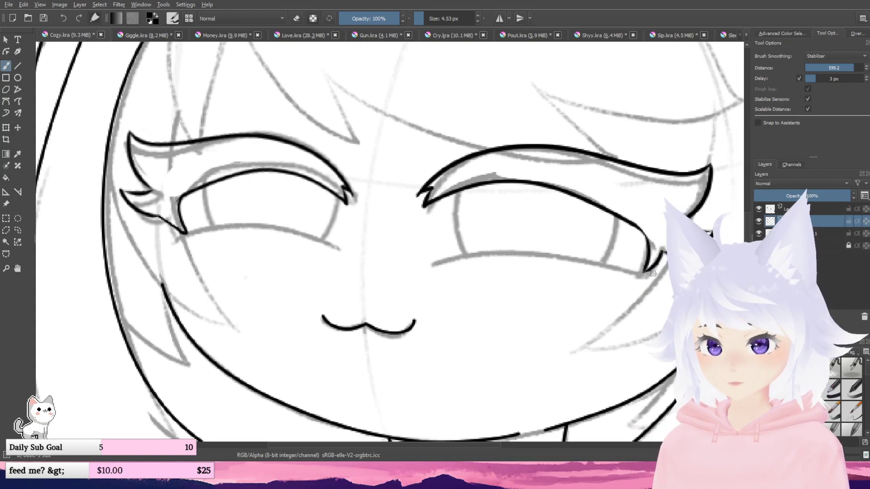
mouse_move(653, 281)
left_mouse_down()
mouse_move(563, 256)
mouse_move(426, 256)
left_mouse_up()
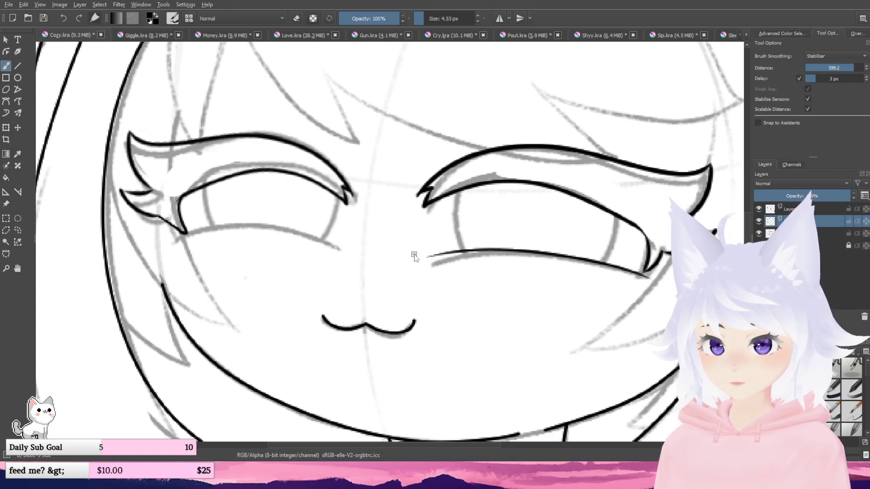
left_click_drag(184, 234, 344, 242)
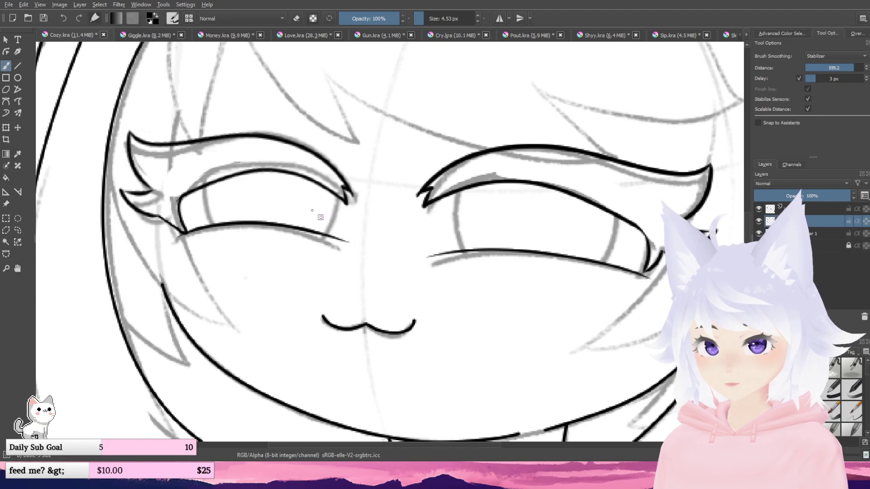
key("ctrl+z")
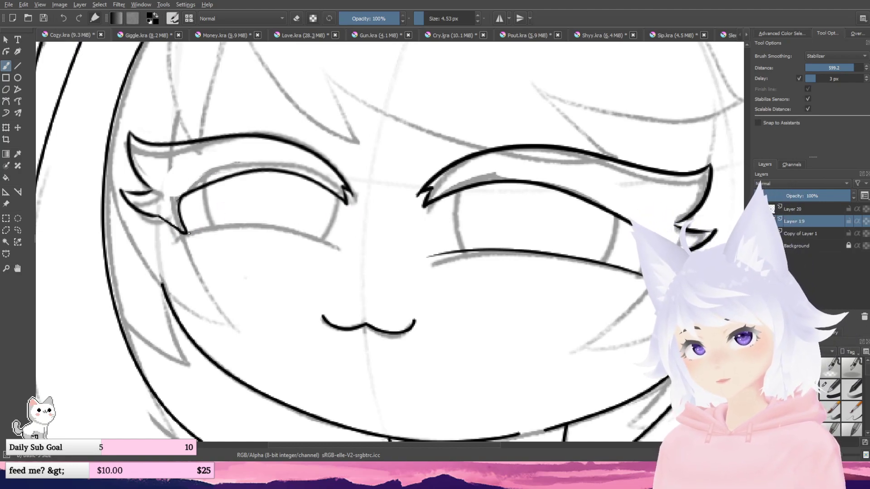
left_click_drag(196, 228, 337, 244)
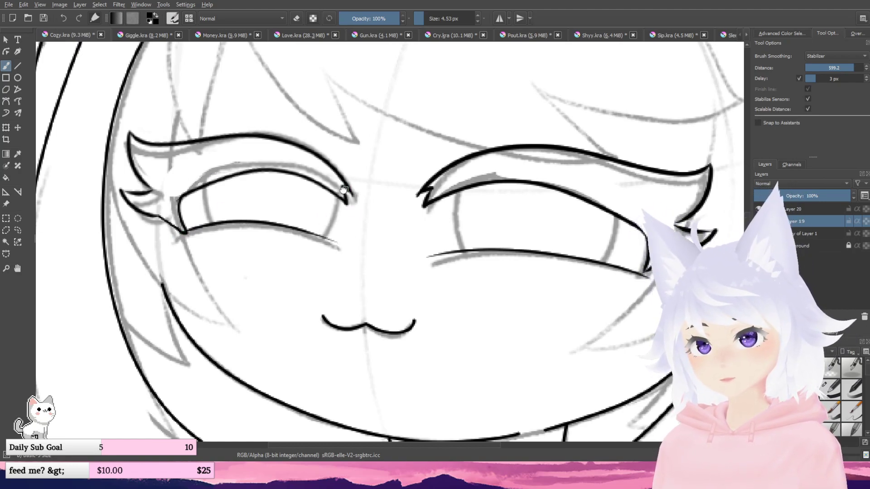
- Try inking the leftmost hair strand and the pointed bang beside it, and undo all of these strokes
left_click_drag(344, 189, 316, 194)
scroll(620, 227, "down", 2)
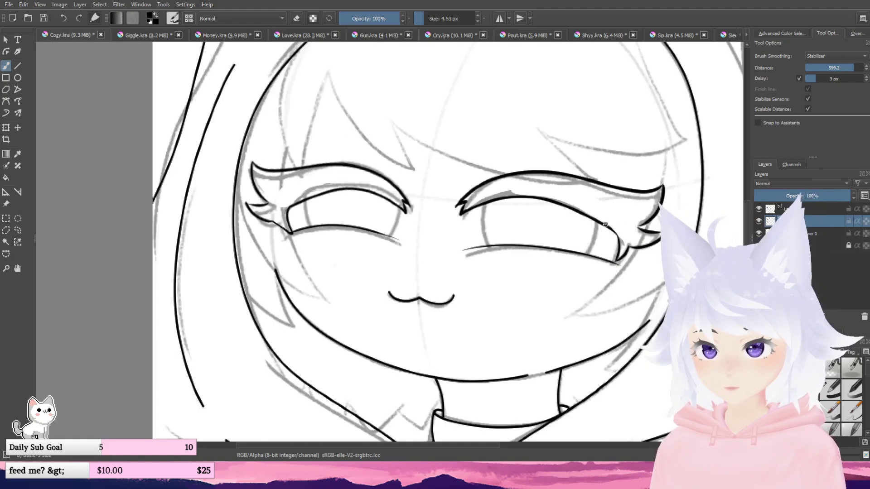
left_click_drag(491, 198, 439, 225)
left_click_drag(567, 203, 532, 246)
scroll(518, 232, "up", 1)
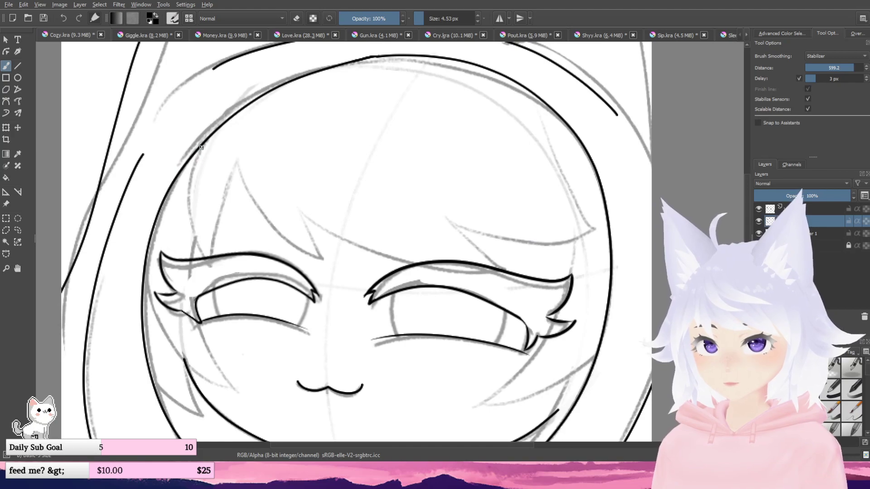
mouse_move(188, 190)
left_mouse_down()
mouse_move(189, 215)
mouse_move(220, 280)
left_mouse_up()
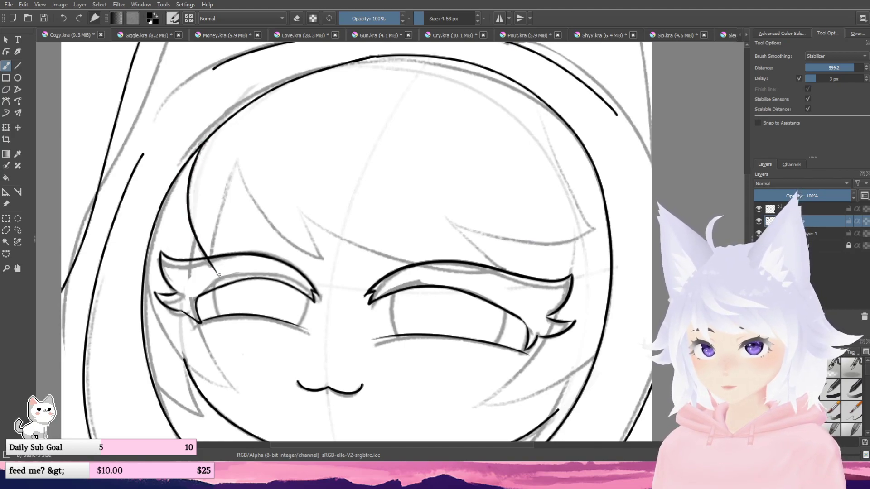
mouse_move(240, 172)
left_mouse_down()
mouse_move(268, 231)
mouse_move(329, 260)
mouse_move(295, 214)
left_mouse_up()
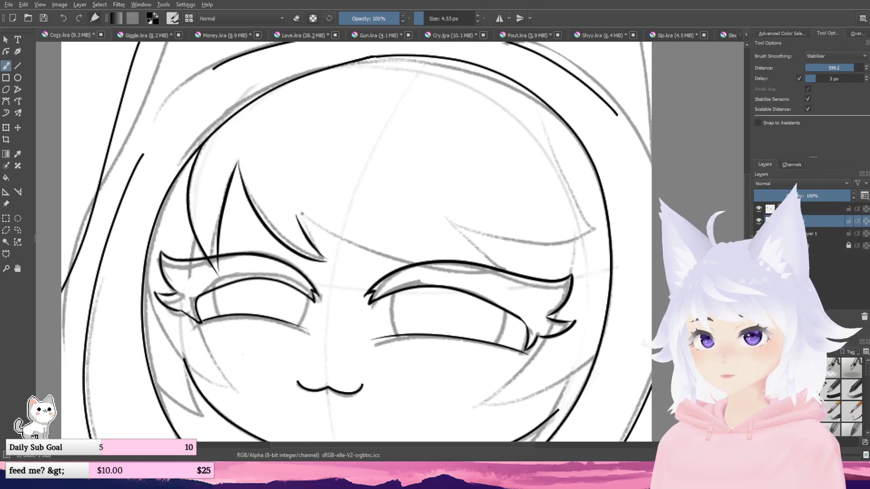
key("ctrl+z")
key("ctrl+z")
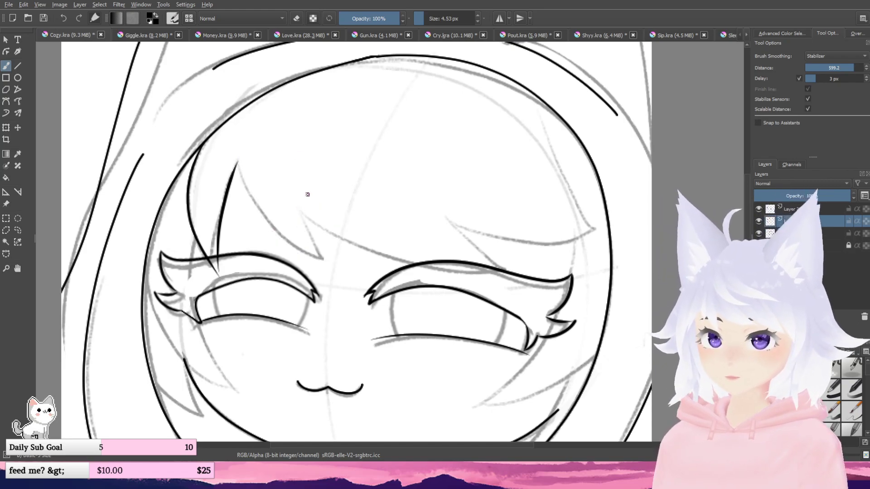
key("ctrl+z")
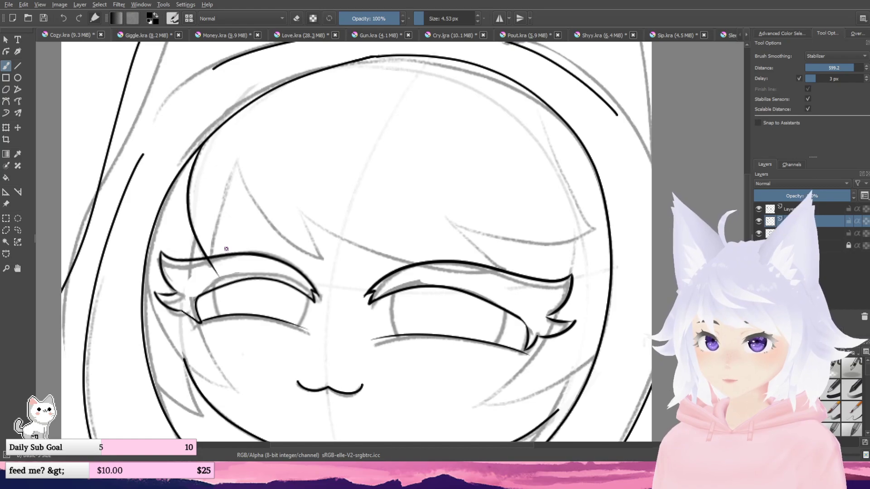
key("ctrl+z")
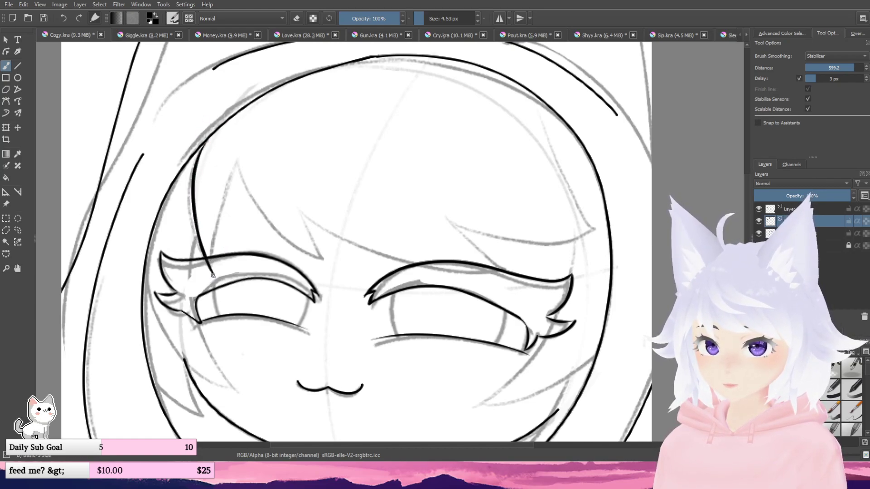
- Ink both edges of the leftmost hair strand, meeting in a point over the left eye's lashes, and try the neighbouring bang's curve
mouse_move(215, 274)
left_mouse_down()
mouse_move(239, 153)
mouse_move(260, 209)
mouse_move(296, 237)
mouse_move(346, 252)
mouse_move(309, 212)
mouse_move(363, 243)
mouse_move(432, 259)
mouse_move(520, 252)
mouse_move(452, 208)
left_mouse_up()
left_click_drag(434, 212, 394, 201)
key("ctrl+z")
key("ctrl+z")
key("ctrl+z")
key("ctrl+z")
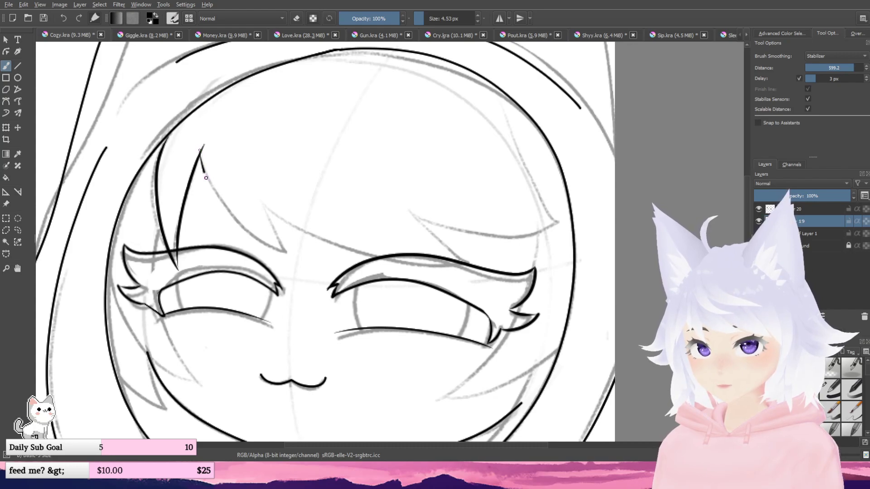
mouse_move(206, 178)
left_mouse_down()
mouse_move(233, 230)
mouse_move(307, 275)
left_mouse_up()
key("ctrl+z")
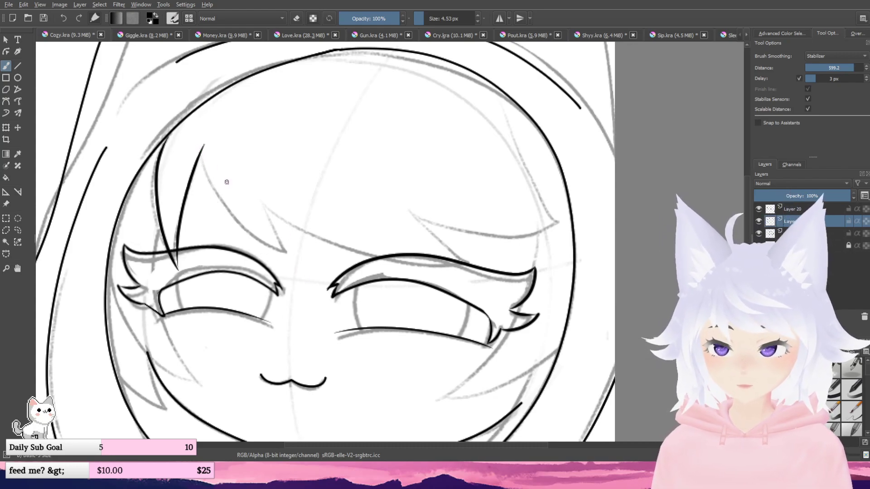
- Ink the remaining pointed bangs across the forehead and the side locks beside the right-hand eye and cheek
mouse_move(200, 155)
left_mouse_down()
mouse_move(269, 245)
mouse_move(270, 207)
mouse_move(380, 258)
mouse_move(502, 248)
mouse_move(423, 212)
mouse_move(557, 217)
mouse_move(509, 155)
mouse_move(420, 77)
left_mouse_up()
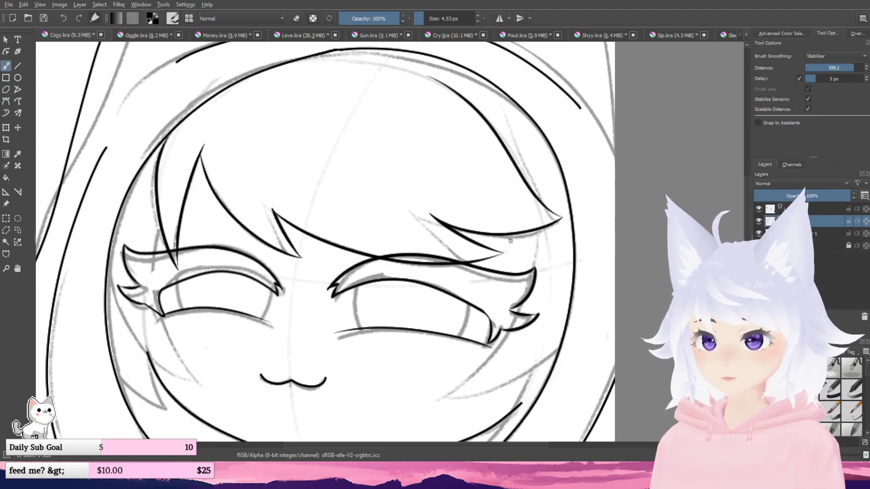
mouse_move(522, 276)
left_mouse_down()
mouse_move(440, 390)
mouse_move(399, 307)
mouse_move(525, 255)
left_mouse_up()
left_click_drag(443, 269, 477, 230)
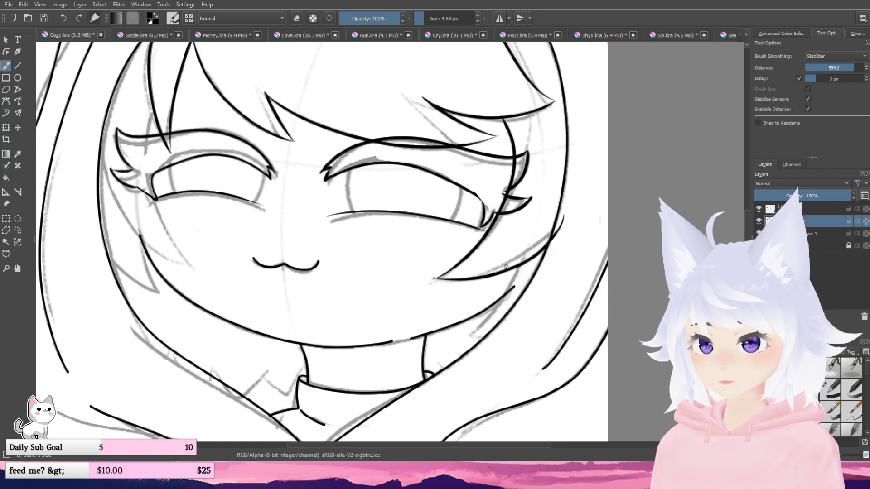
mouse_move(512, 271)
left_mouse_down()
mouse_move(490, 311)
mouse_move(453, 348)
left_mouse_up()
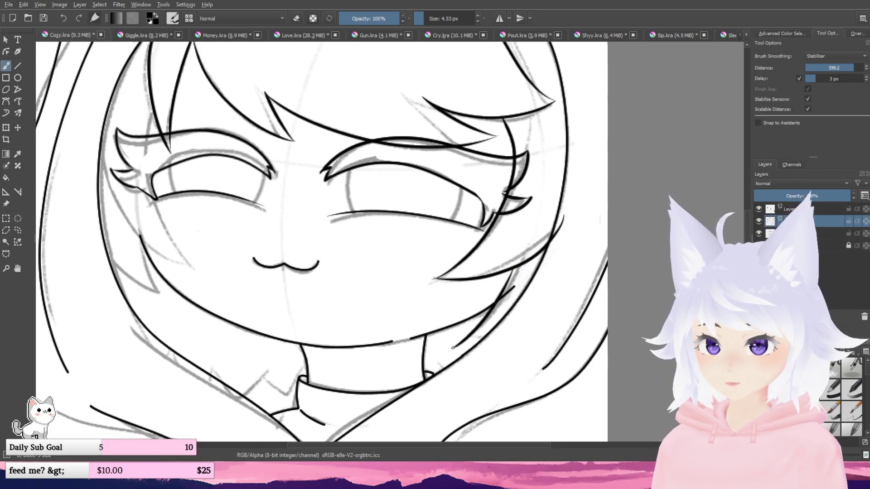
left_click_drag(313, 284, 501, 318)
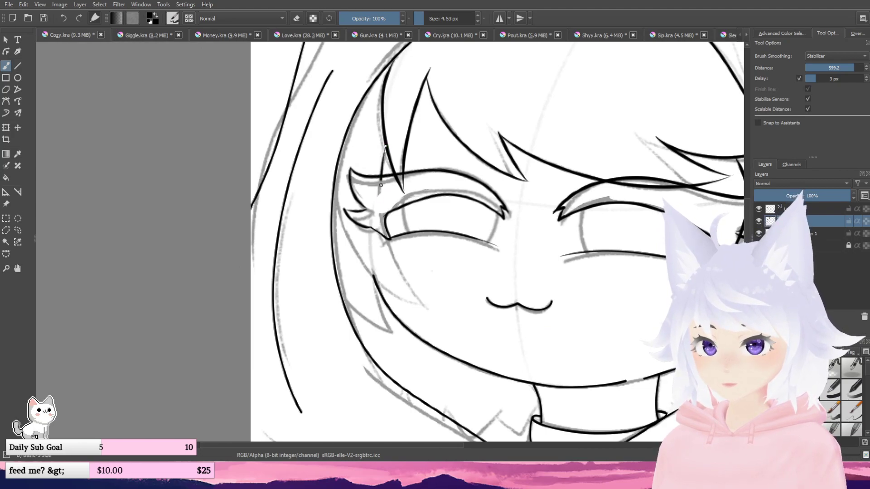
- Ink the pointed side locks running from the left-hand eye's lashes down over the cheek and jaw
mouse_move(381, 184)
left_mouse_down()
mouse_move(385, 224)
mouse_move(409, 286)
left_mouse_up()
mouse_move(443, 314)
left_mouse_down()
mouse_move(406, 306)
mouse_move(347, 216)
left_mouse_up()
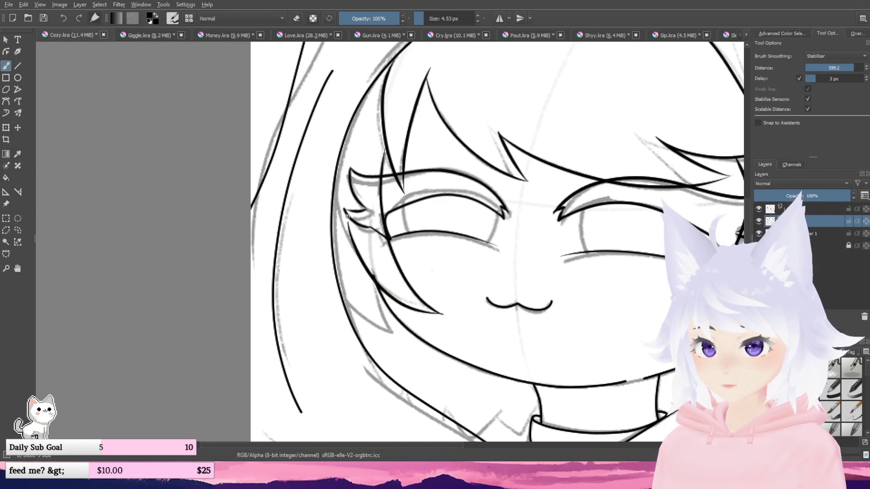
mouse_move(372, 276)
left_mouse_down()
mouse_move(412, 353)
mouse_move(350, 299)
left_mouse_up()
left_click_drag(356, 256, 298, 155)
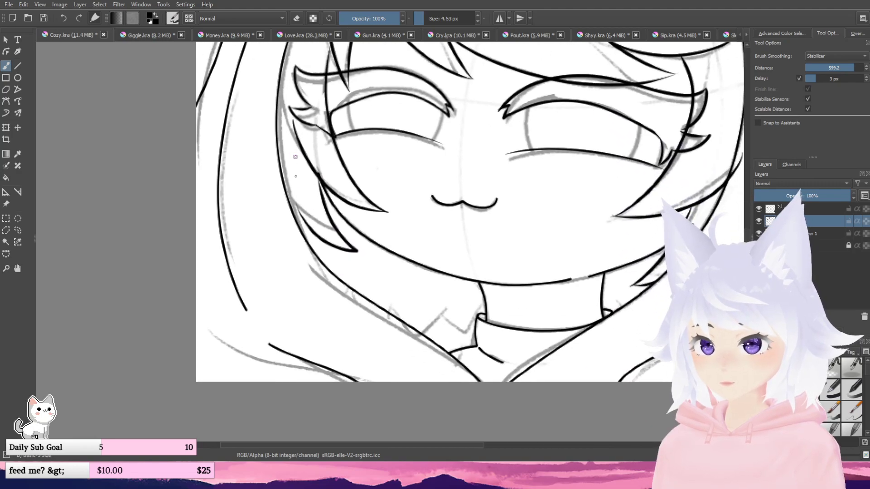
- Ink the small zigzag hair tufts on both sides of the neck, between the jaw and the hood's edge
scroll(297, 172, "up", 1)
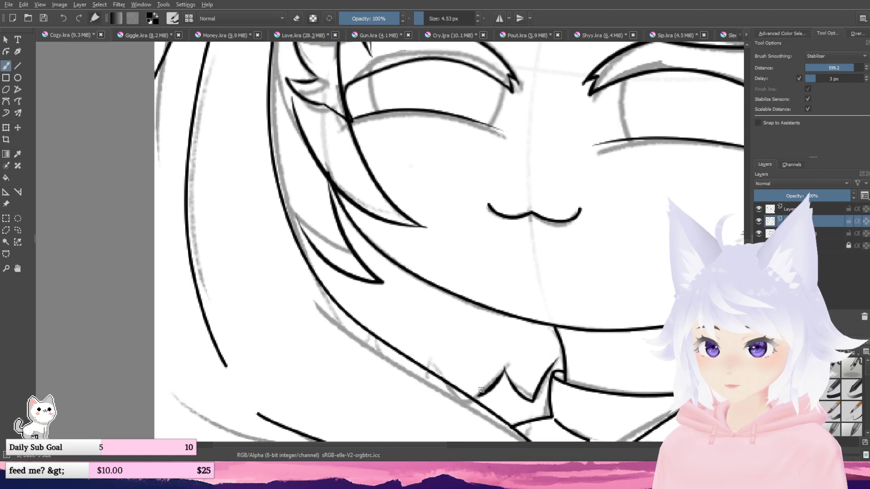
left_click_drag(489, 346, 266, 280)
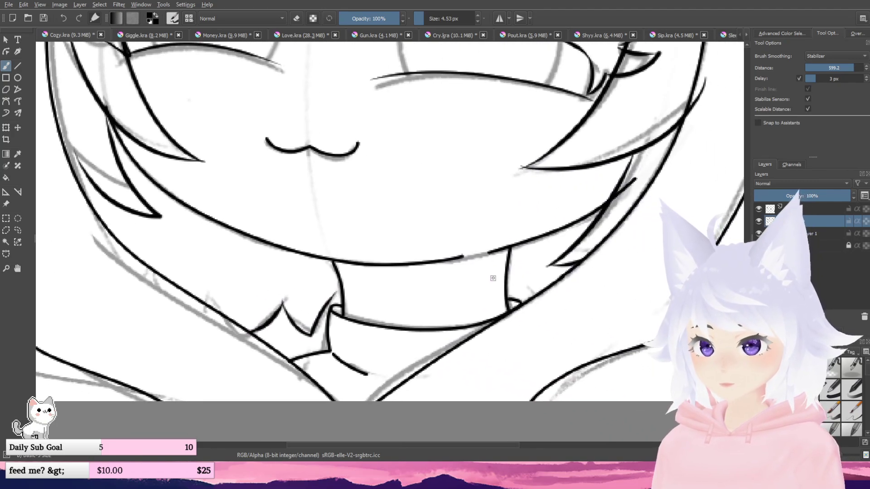
scroll(493, 277, "up", 2)
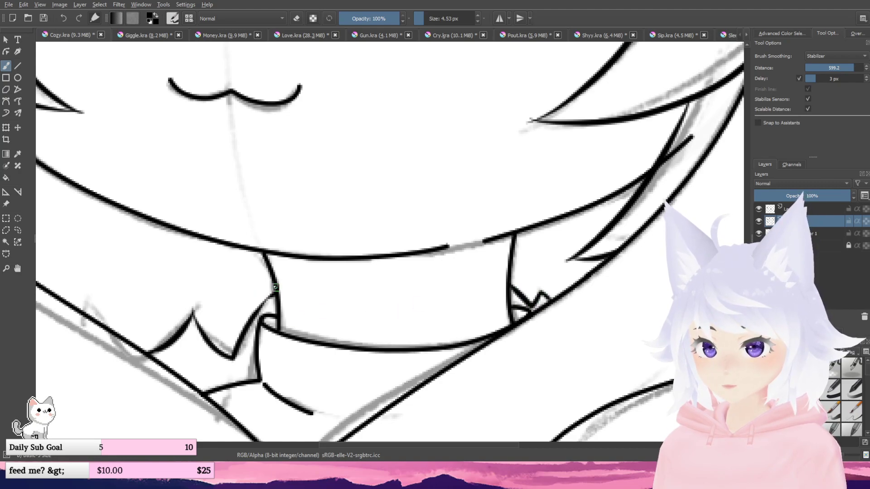
scroll(275, 288, "down", 4)
left_click_drag(290, 252, 353, 273)
scroll(297, 228, "up", 1)
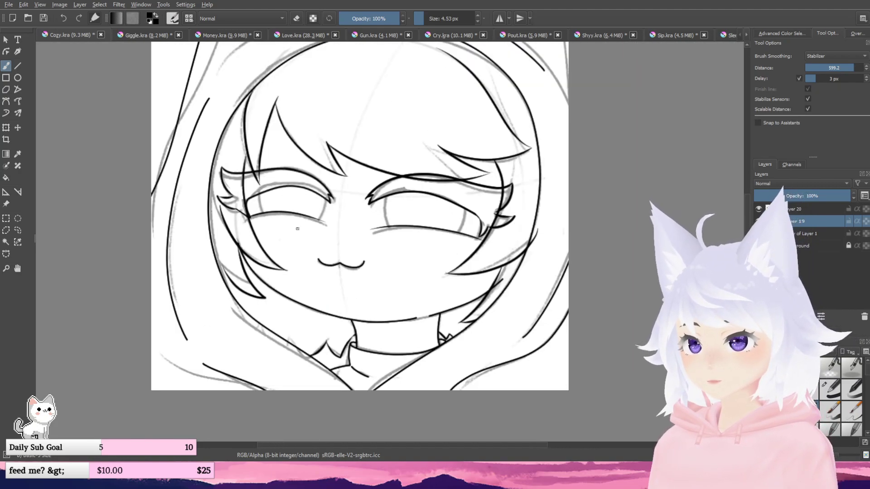
scroll(298, 229, "down", 1)
scroll(585, 289, "up", 3)
key("e")
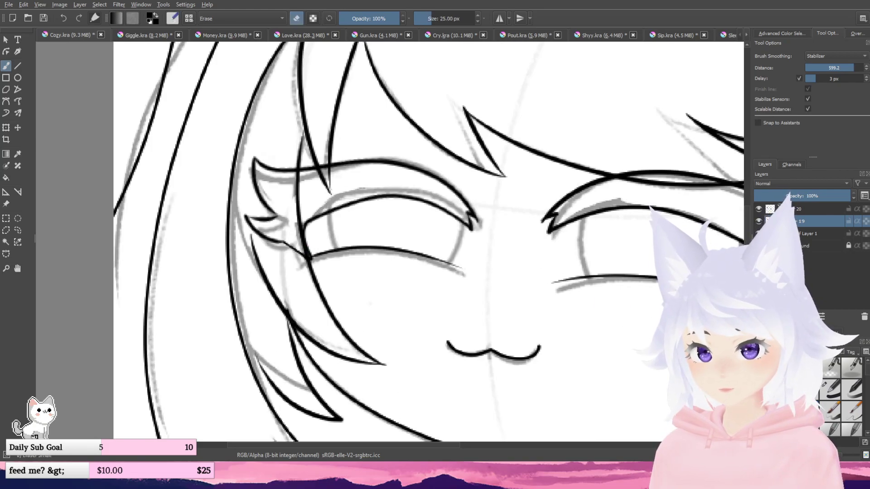
scroll(306, 218, "up", 2)
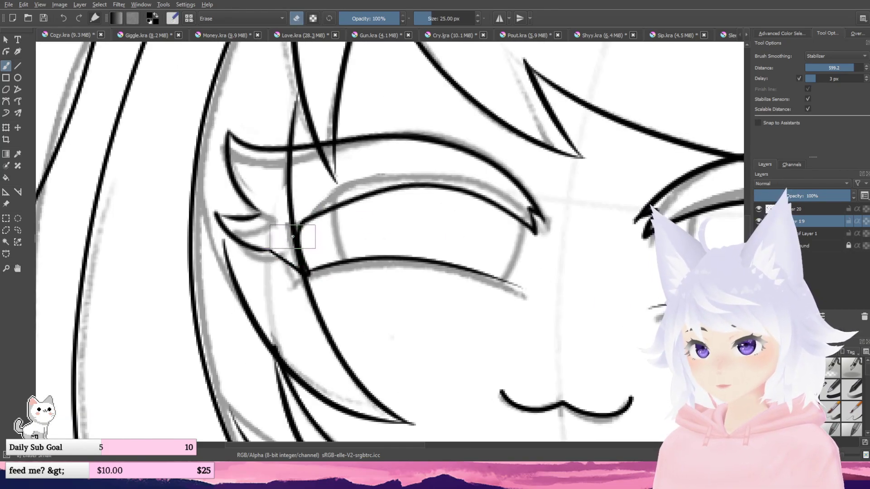
scroll(287, 222, "down", 3)
left_click_drag(315, 204, 293, 233)
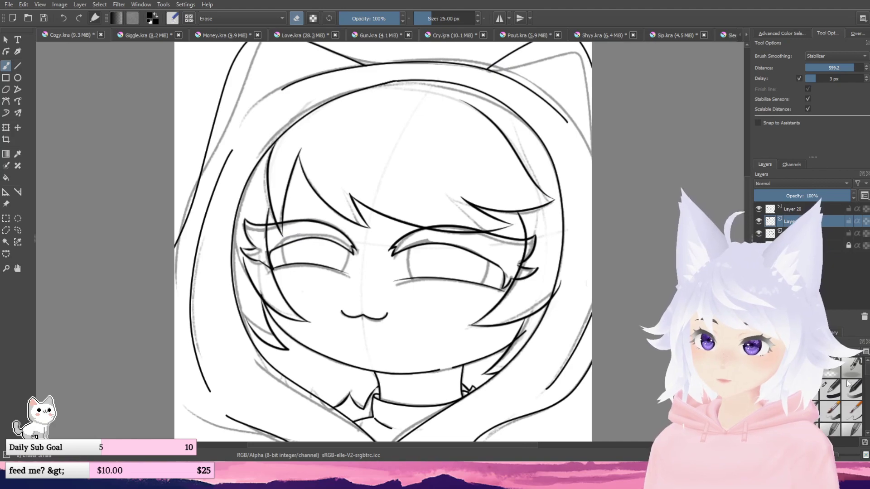
key("e")
- Ink the top outline of the hair beneath the hood and the curved strands sweeping from the crown over the forehead
scroll(383, 240, "down", 1)
scroll(407, 226, "up", 4)
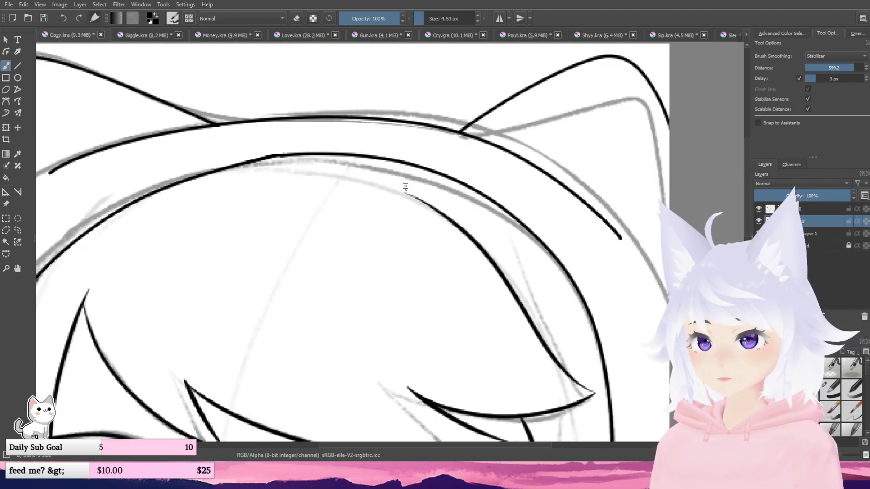
left_click_drag(399, 190, 281, 177)
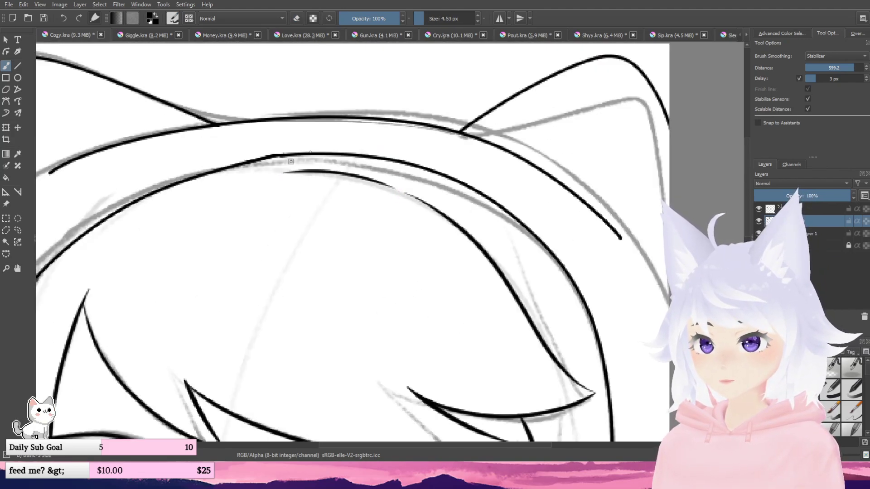
scroll(291, 162, "down", 2)
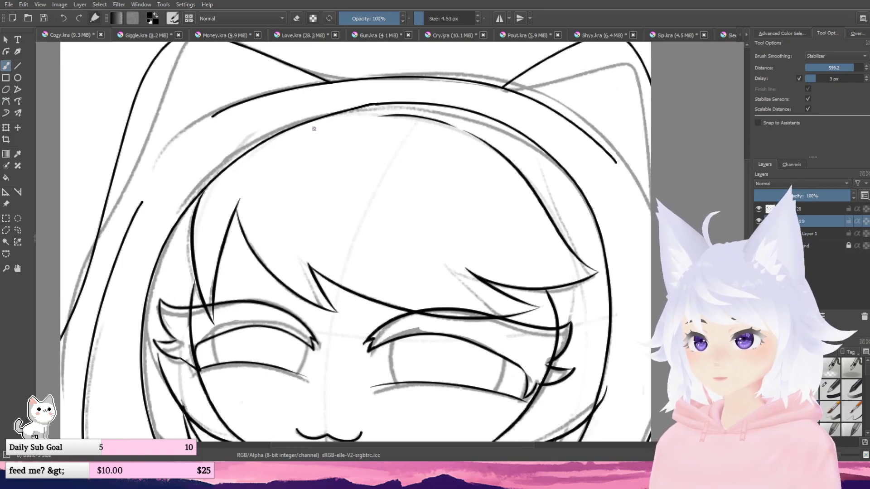
mouse_move(304, 131)
left_mouse_down()
mouse_move(282, 210)
mouse_move(518, 223)
mouse_move(408, 181)
mouse_move(344, 126)
left_mouse_up()
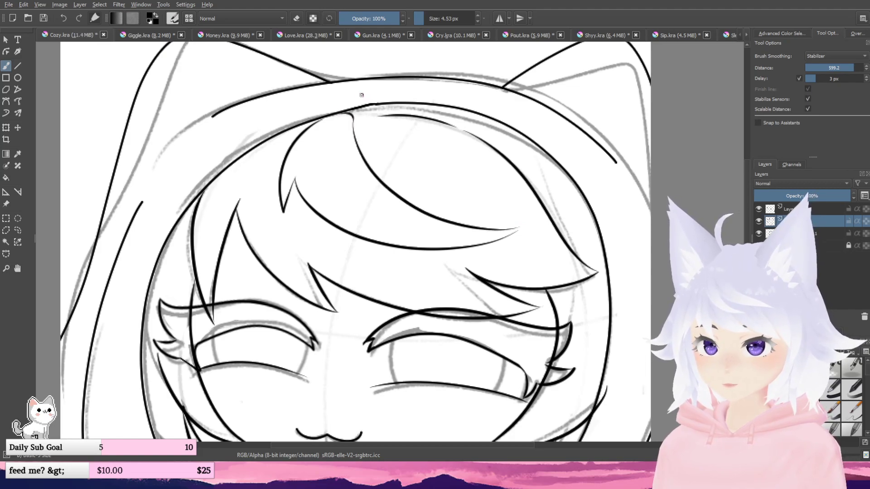
- Try an ellipse of about 87 × 83 px as the right-hand eye's iris with the sketch hidden, and undo it
scroll(362, 95, "down", 3)
left_click(759, 233)
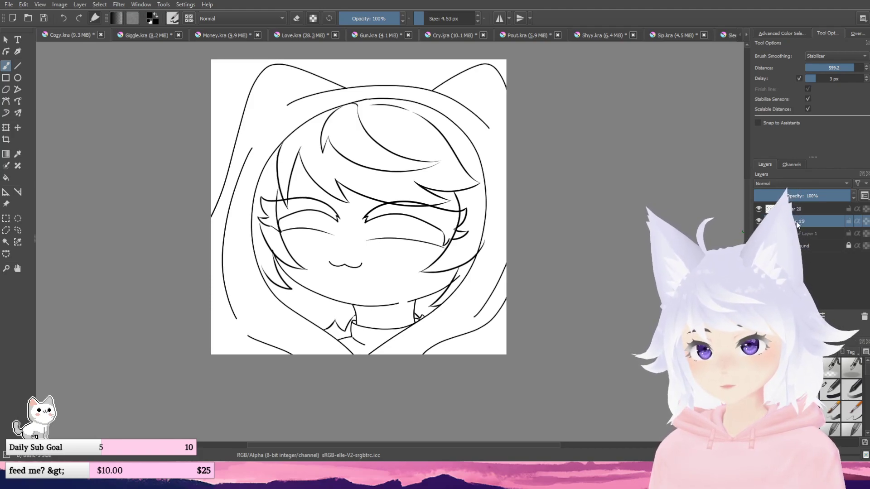
left_click(18, 78)
scroll(372, 229, "up", 1)
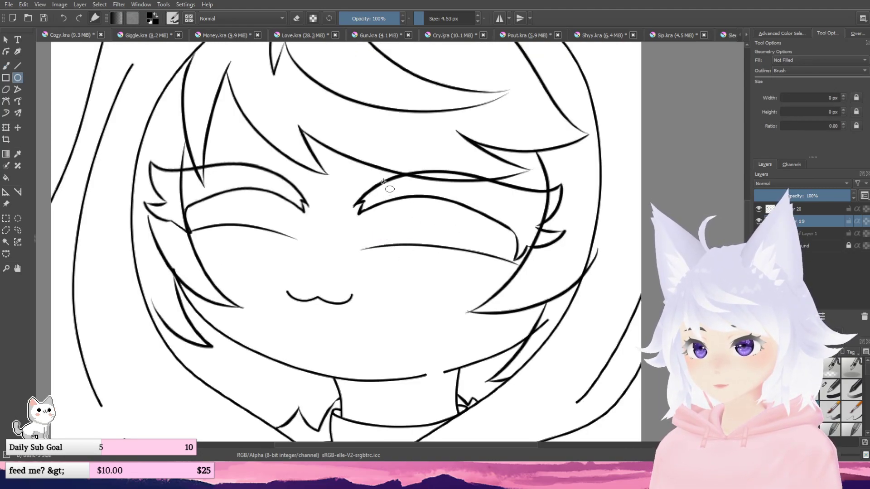
left_click_drag(441, 245, 459, 255)
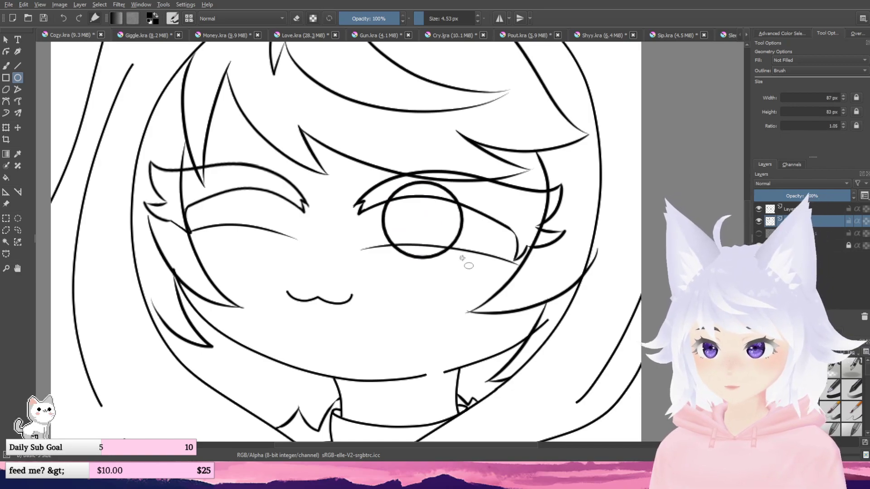
scroll(410, 224, "down", 1)
key("ctrl+z")
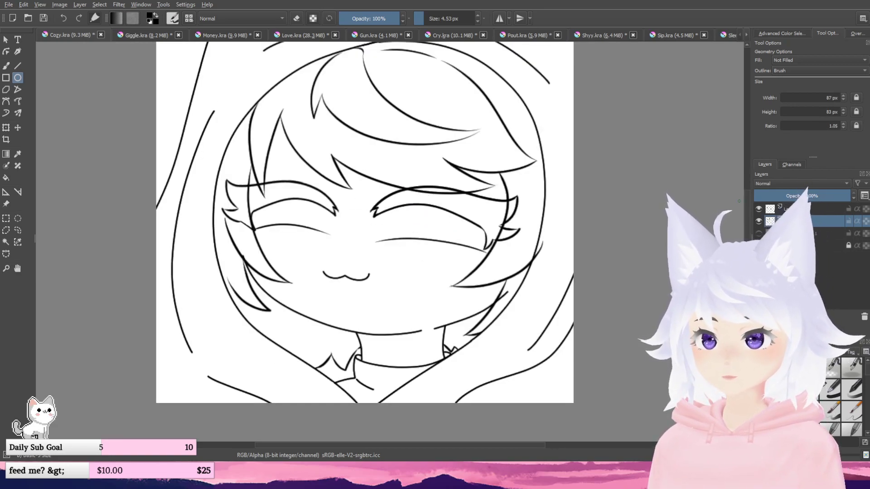
left_click(759, 233)
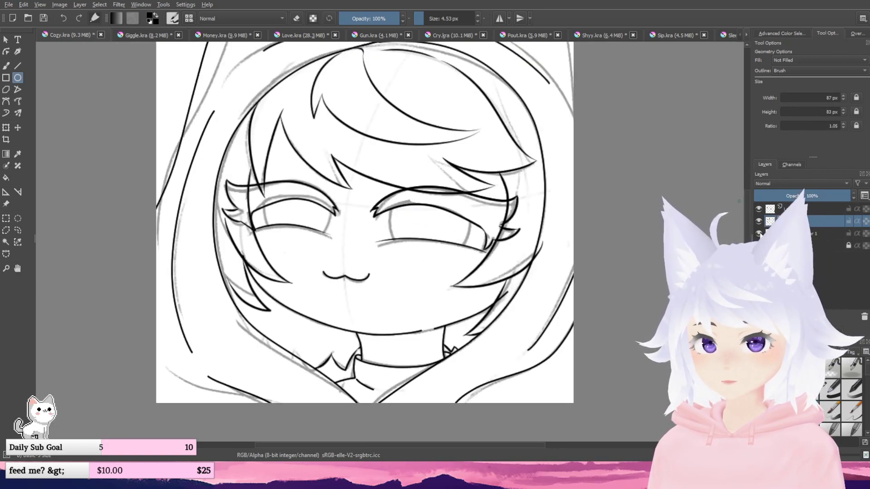
- Add a new layer above the sketch copy and try inking the right-hand iris's sides freehand with the 1.44 px brush
left_click(816, 233)
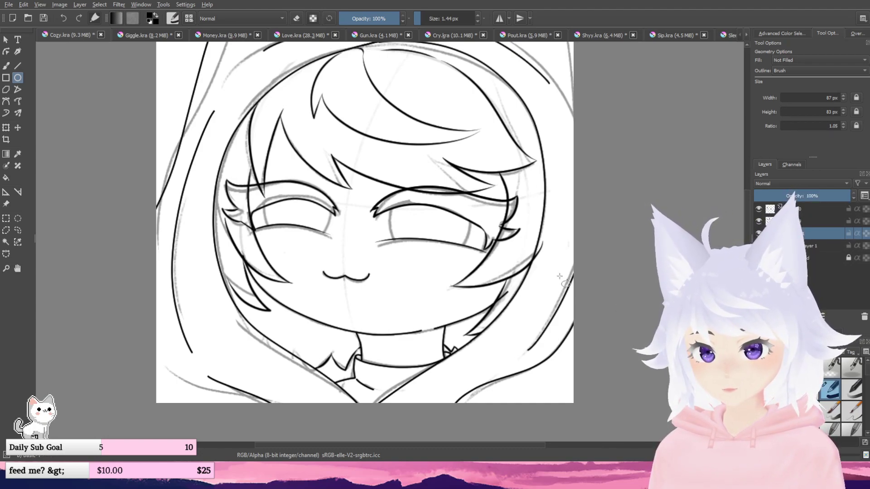
left_click(5, 66)
scroll(533, 218, "up", 2)
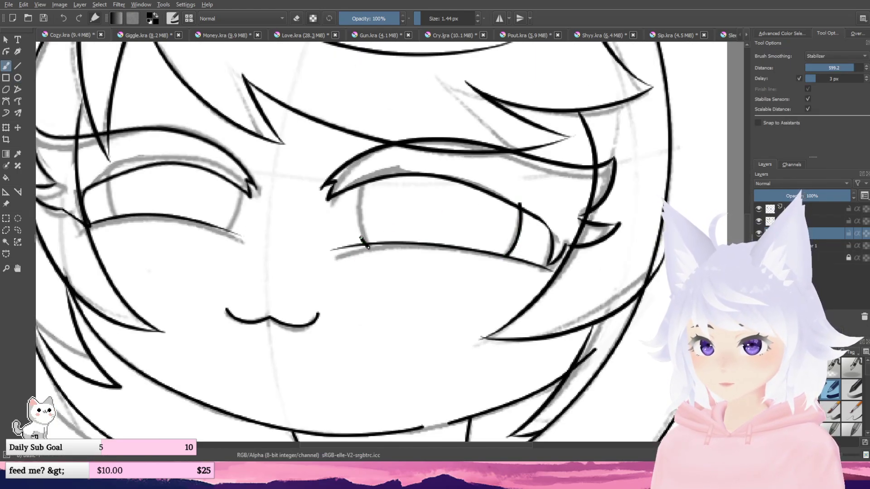
- Replace the freehand iris lines with an ellipse of about 122 × 110 px over the right-hand eye
left_click(17, 78)
left_click_drag(398, 185, 522, 275)
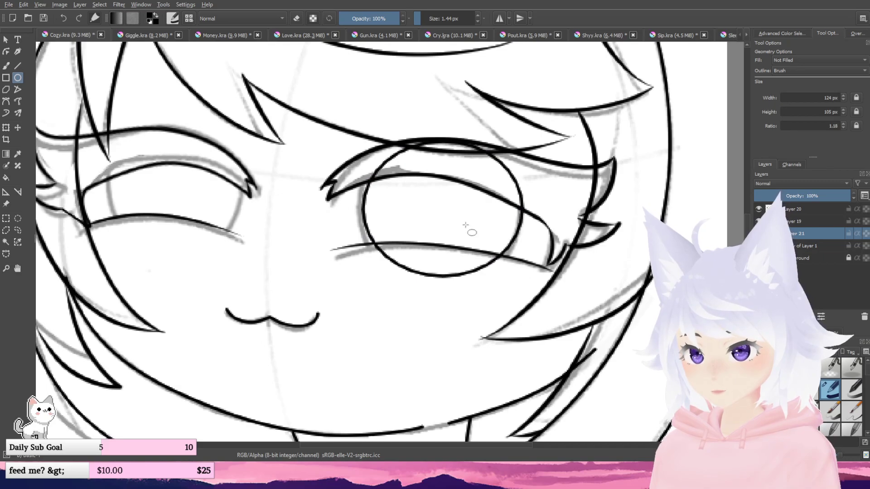
key("ctrl+z")
mouse_move(380, 178)
left_mouse_down()
mouse_move(475, 263)
mouse_move(515, 286)
left_mouse_up()
- Draw an iris ellipse of about 106 × 108 px over the left-hand eye, undoing the misplaced attempts
left_click_drag(323, 227, 414, 235)
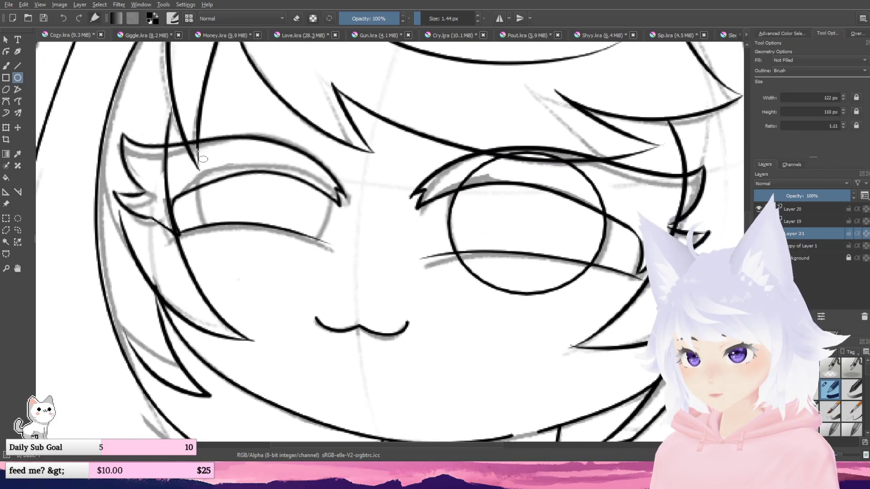
left_click_drag(189, 118, 334, 256)
key("ctrl+z")
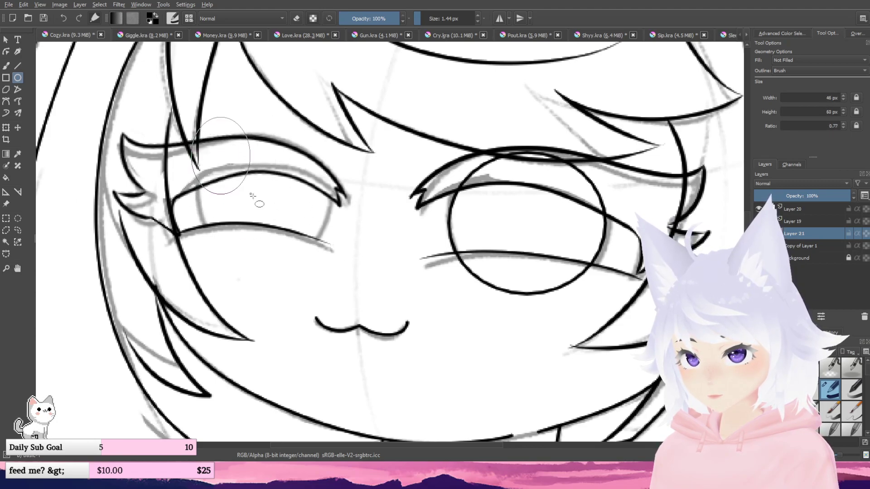
left_click_drag(253, 194, 333, 259)
scroll(278, 197, "down", 2)
key("ctrl+z")
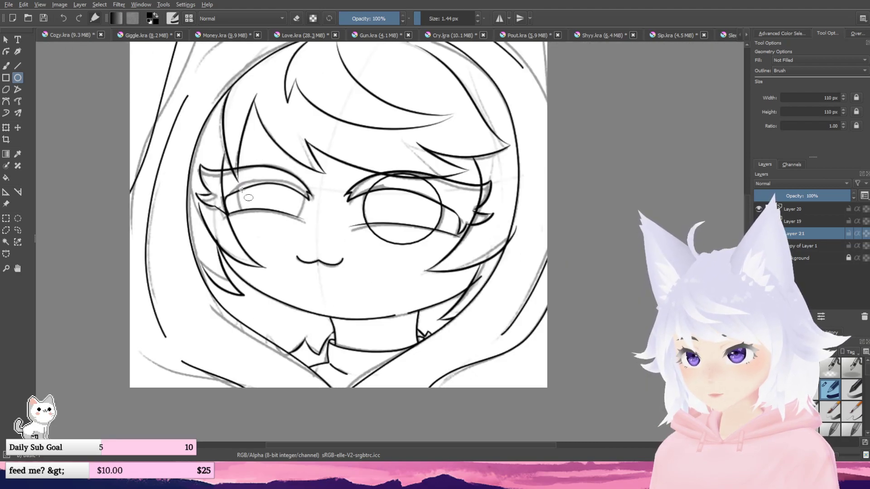
scroll(247, 194, "up", 2)
left_click_drag(246, 175, 372, 268)
key("ctrl+z")
left_click_drag(233, 129, 368, 264)
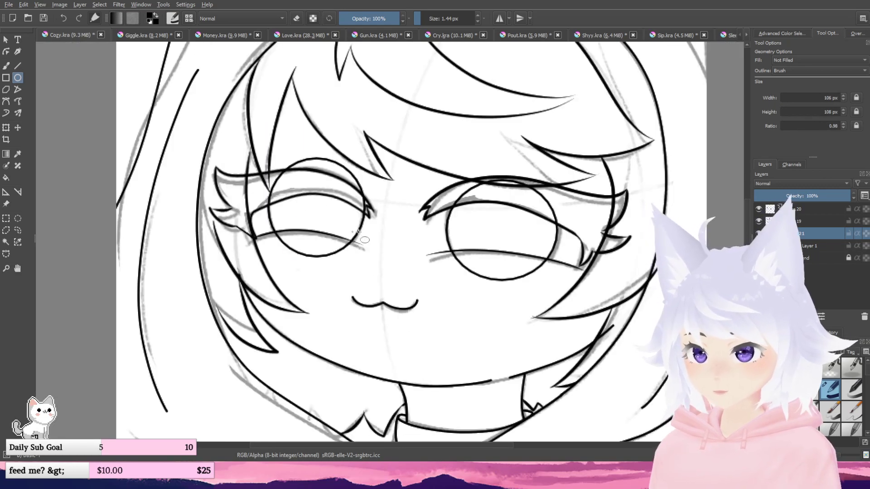
- Erase the parts of both iris ellipses that extend beyond the upper and lower eyelid lines with the 25 px eraser
scroll(369, 263, "down", 1)
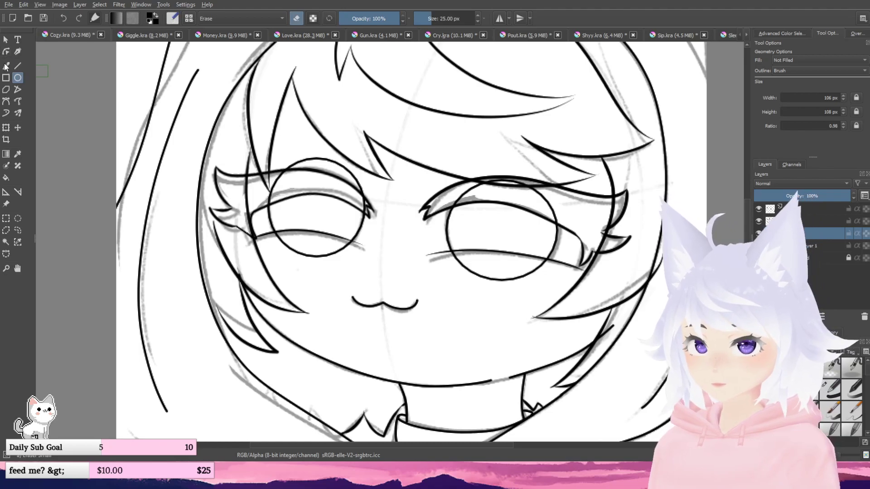
key("b")
scroll(349, 269, "up", 3)
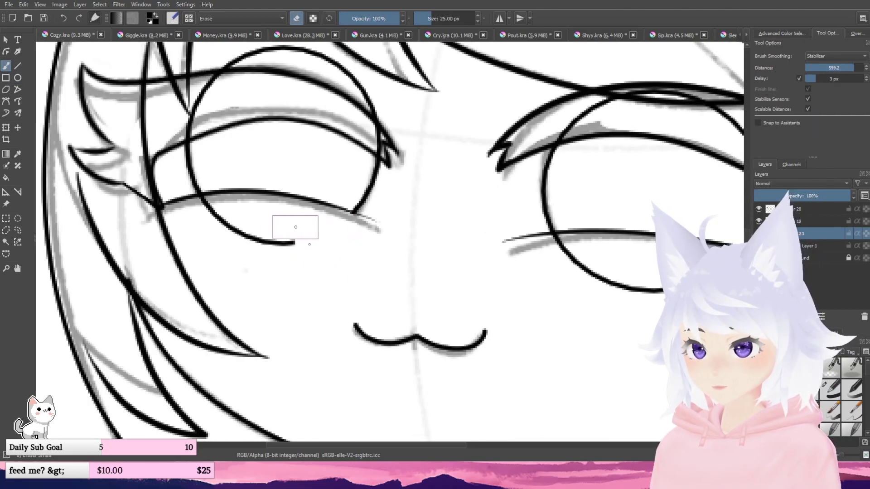
mouse_move(295, 227)
left_mouse_down()
mouse_move(270, 255)
mouse_move(232, 241)
left_mouse_up()
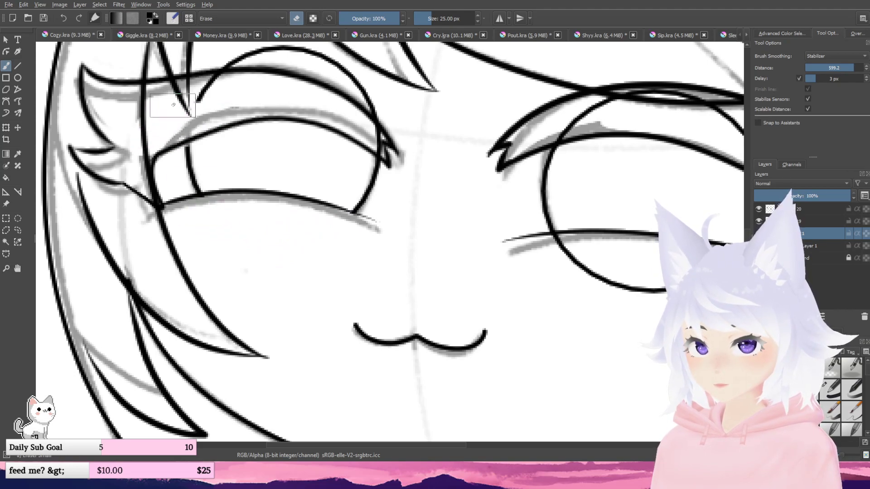
mouse_move(212, 76)
left_mouse_down()
mouse_move(312, 64)
mouse_move(419, 154)
mouse_move(376, 118)
mouse_move(407, 147)
mouse_move(371, 120)
mouse_move(121, 147)
left_mouse_up()
mouse_move(320, 167)
left_mouse_down()
mouse_move(345, 155)
mouse_move(309, 170)
mouse_move(390, 132)
mouse_move(466, 140)
mouse_move(571, 208)
left_mouse_up()
mouse_move(450, 343)
left_mouse_down()
mouse_move(501, 315)
mouse_move(497, 302)
mouse_move(328, 287)
mouse_move(446, 328)
left_mouse_up()
scroll(479, 305, "down", 3)
left_click_drag(452, 213, 430, 177)
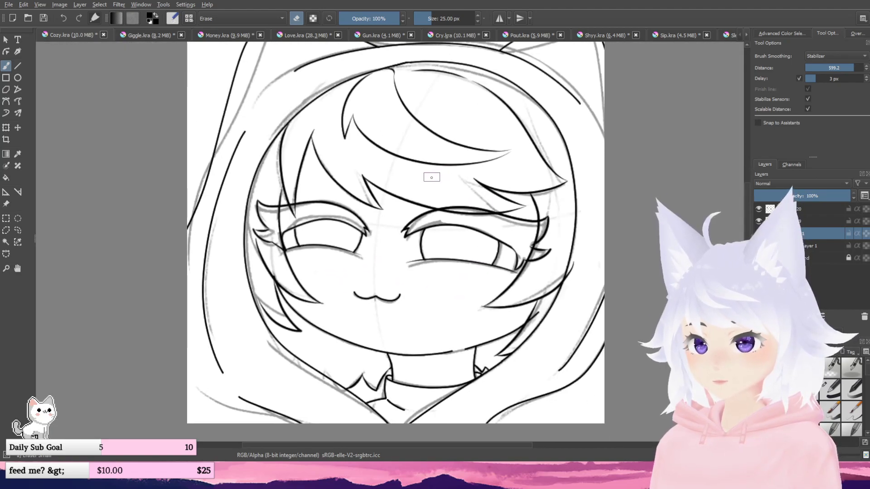
- Hide the sketch layer and examine the inked face and hair line art on its own
left_click(759, 246)
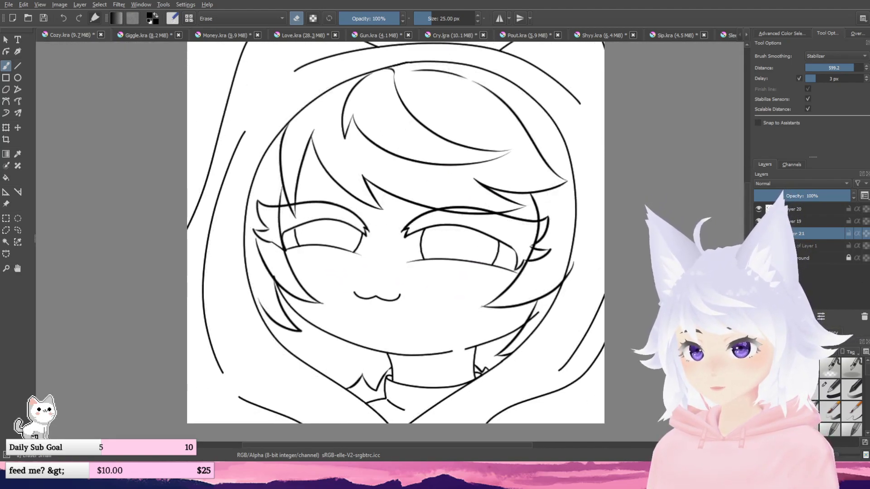
scroll(389, 155, "down", 2)
left_click_drag(385, 157, 372, 176)
scroll(381, 238, "up", 1)
scroll(390, 247, "up", 1)
left_click_drag(387, 250, 388, 239)
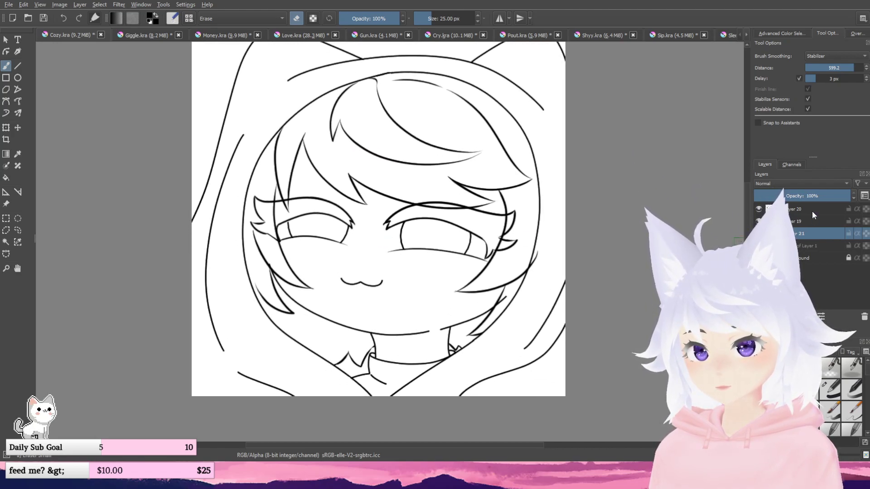
- On Layer 20, draw a flatter, lower upper-eyelid line across the right-hand eye with the 4.53 px brush
key("Page_Up")
key("Page_Up")
scroll(297, 247, "up", 4)
left_click_drag(507, 255, 375, 254)
left_click(830, 390)
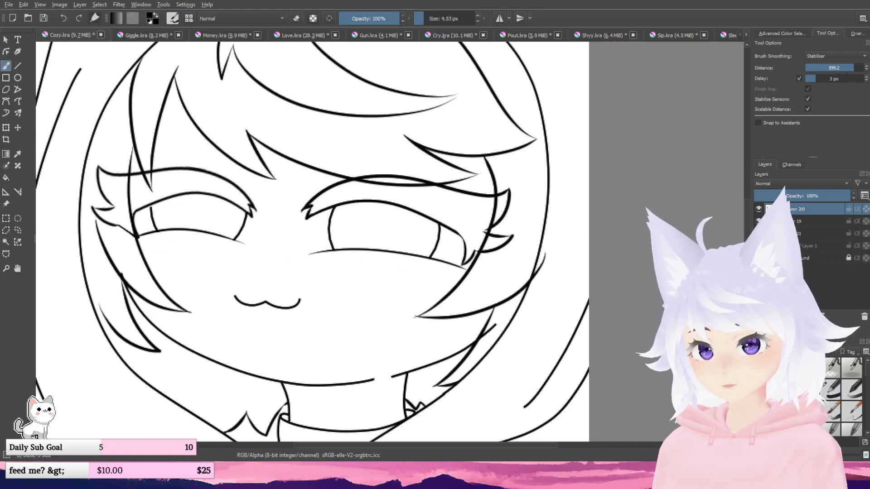
scroll(313, 207, "up", 2)
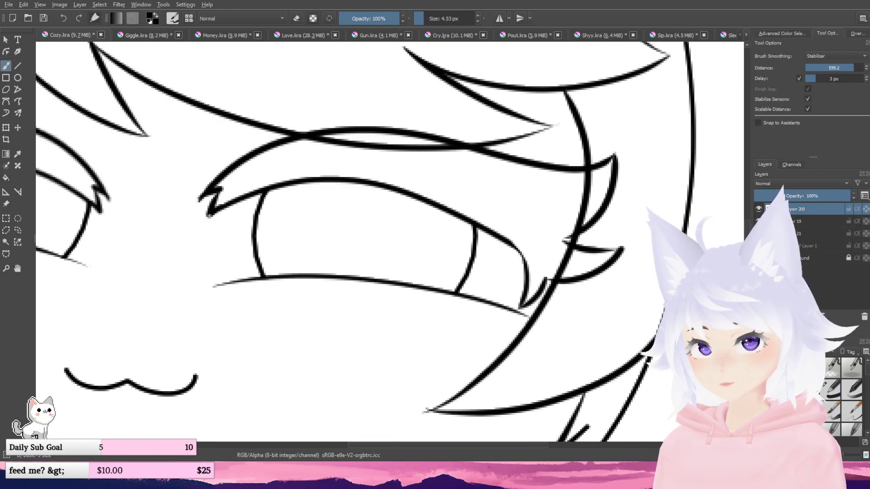
left_click_drag(273, 194, 427, 146)
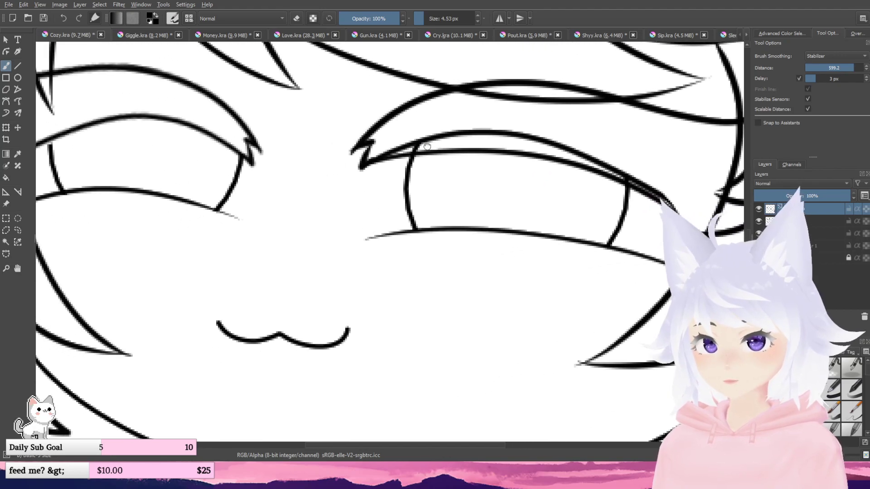
- Draw a matching lower upper-eyelid line across the left-hand eye
scroll(427, 146, "down", 3)
scroll(435, 254, "up", 5)
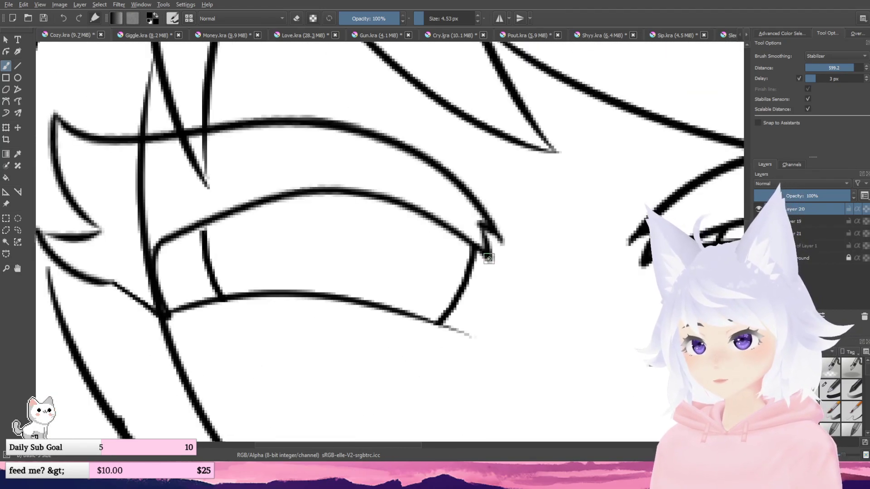
mouse_move(489, 261)
left_mouse_down()
mouse_move(327, 213)
mouse_move(150, 252)
left_mouse_up()
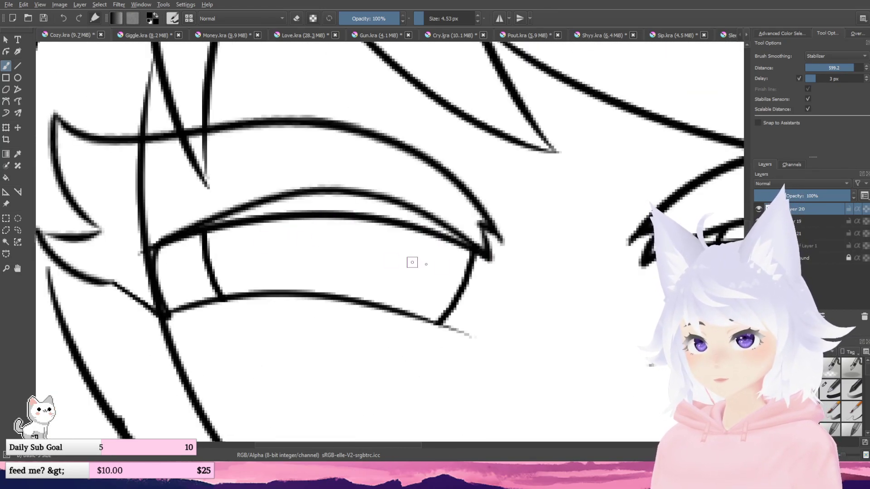
- Erase the old upper-eyelid line above the new one on the right-hand eye with the 25 px eraser
left_click_drag(435, 267, 227, 208)
key("slash")
left_click_drag(537, 271, 39, 358)
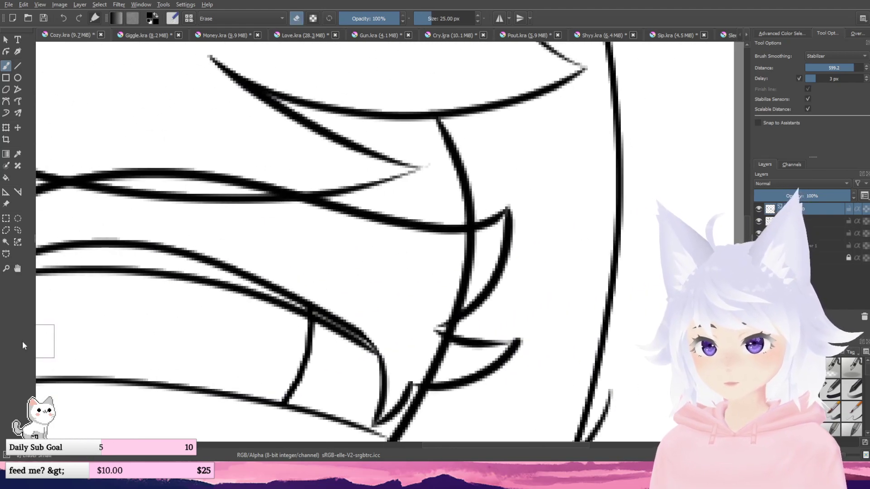
left_click_drag(331, 235, 559, 191)
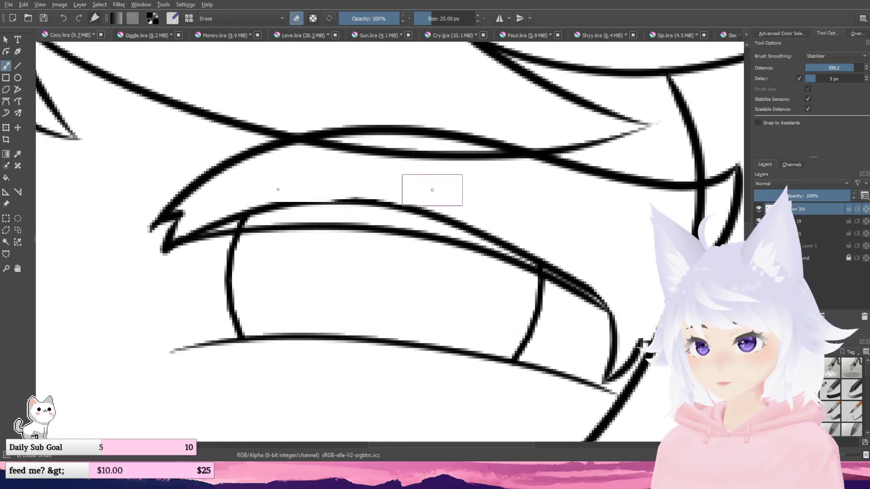
mouse_move(432, 191)
left_mouse_down()
mouse_move(226, 207)
mouse_move(336, 194)
mouse_move(482, 213)
mouse_move(445, 206)
left_mouse_up()
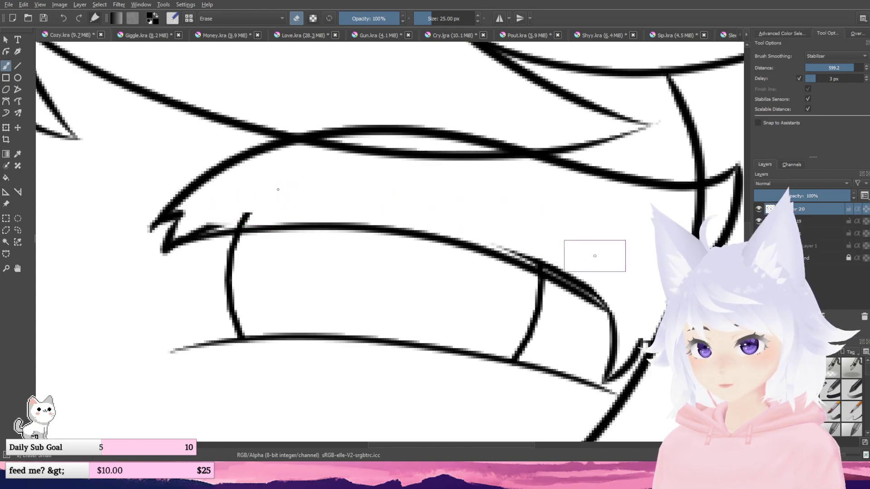
scroll(576, 234, "down", 6)
left_click_drag(499, 184, 494, 184)
key("plus")
key("plus")
key("plus")
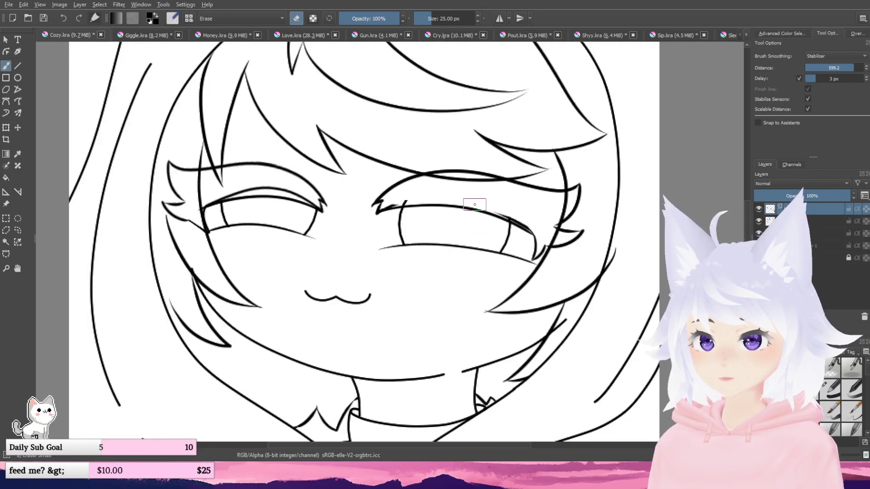
key("plus")
key("plus")
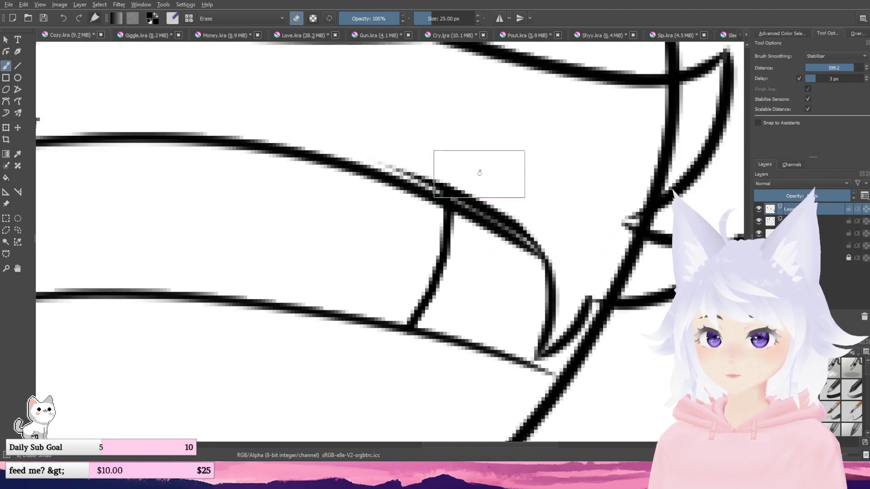
mouse_move(534, 231)
left_mouse_down()
mouse_move(509, 202)
mouse_move(372, 129)
left_mouse_up()
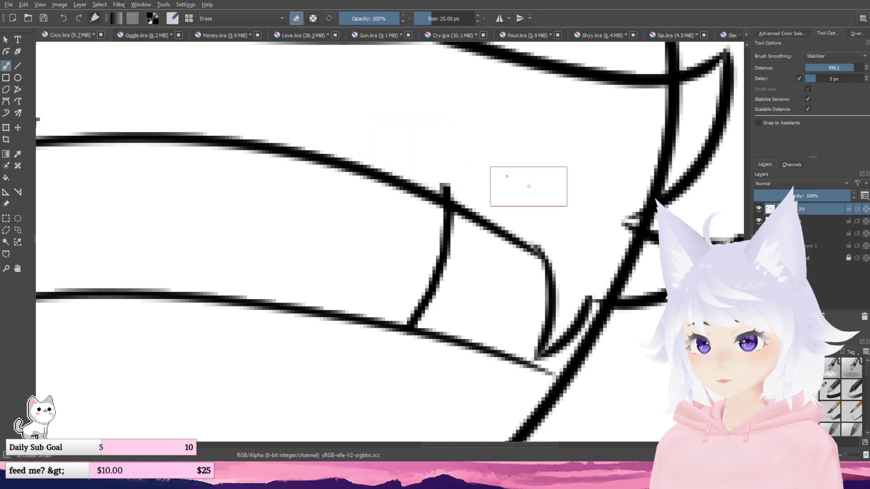
key("minus")
key("minus")
key("minus")
key("minus")
key("plus")
key("plus")
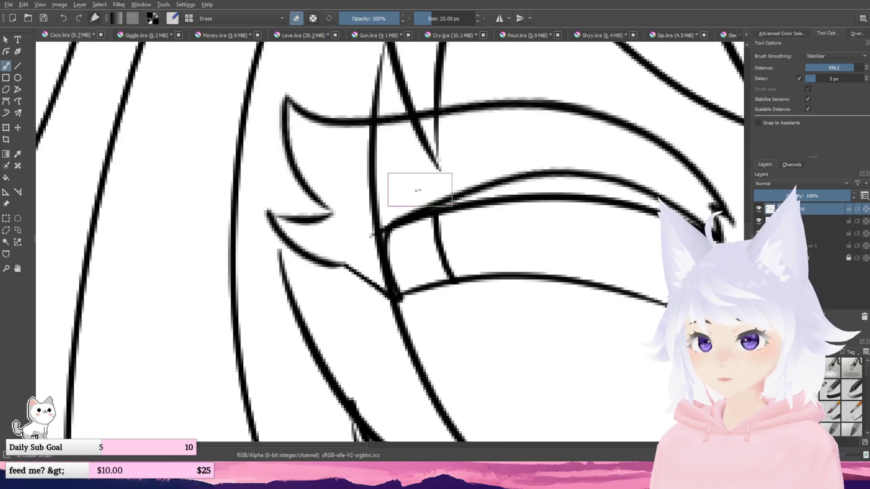
left_click_drag(418, 190, 504, 165)
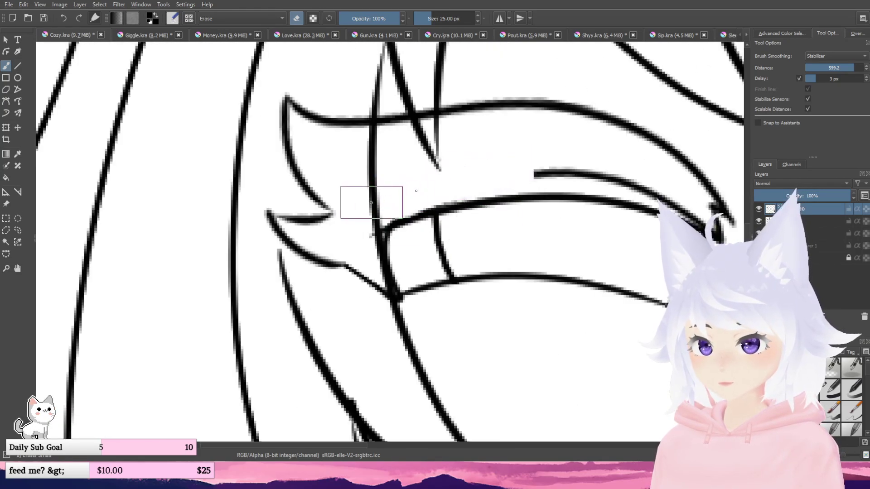
mouse_move(395, 187)
left_mouse_down()
mouse_move(544, 169)
mouse_move(620, 177)
left_mouse_up()
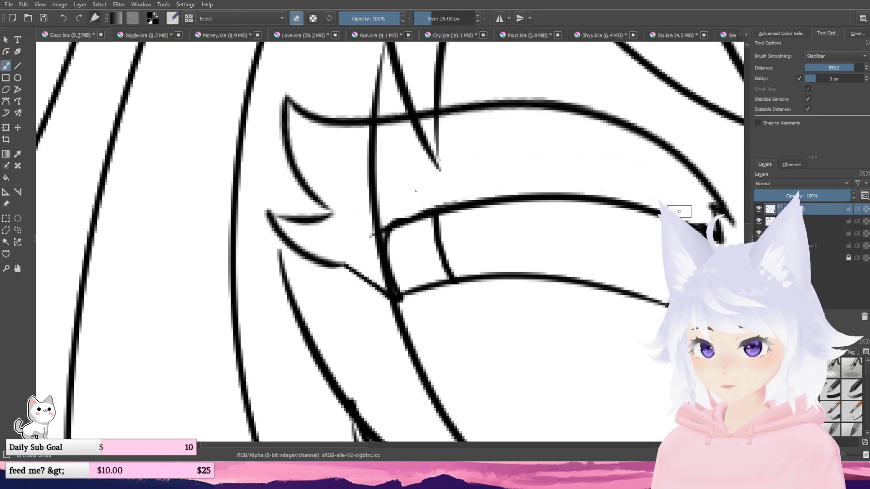
scroll(648, 190, "down", 3)
left_click_drag(641, 169, 436, 176)
key("ctrl+z")
key("ctrl+z")
- Erase the old upper-eyelid line above the new one on the left-hand eye, keeping the new lid line intact
scroll(466, 221, "up", 3)
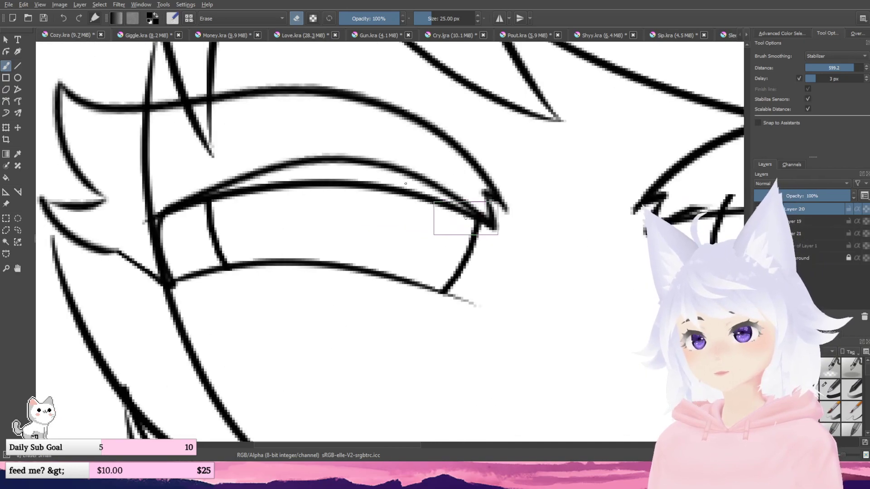
scroll(405, 183, "up", 2)
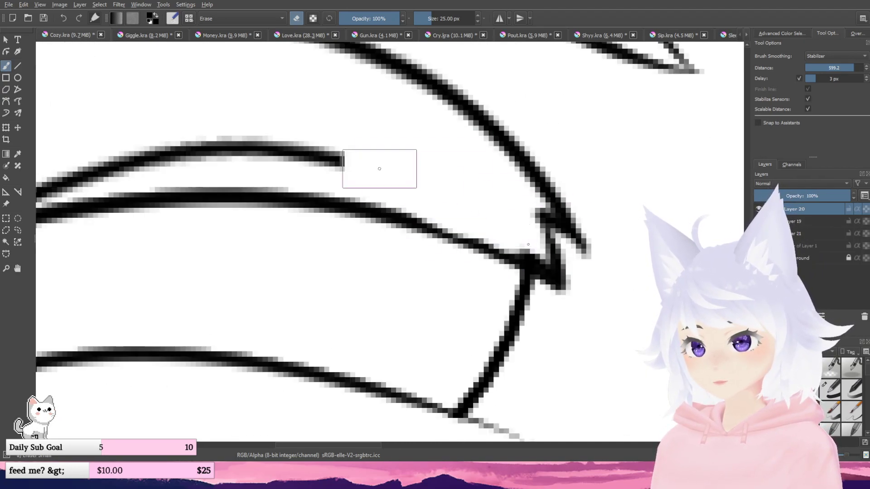
mouse_move(379, 169)
left_mouse_down()
mouse_move(302, 147)
mouse_move(223, 142)
mouse_move(152, 166)
left_mouse_up()
left_click_drag(227, 175, 547, 160)
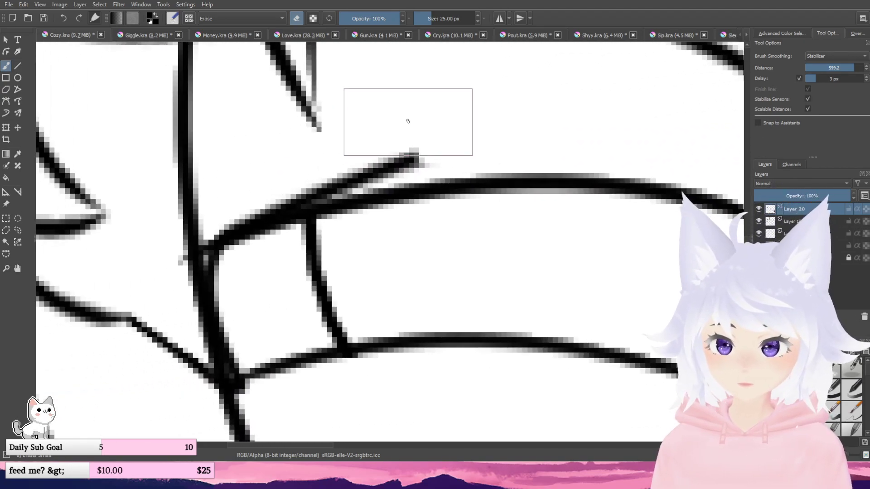
mouse_move(408, 121)
left_mouse_down()
mouse_move(416, 131)
mouse_move(340, 151)
mouse_move(332, 162)
mouse_move(371, 148)
mouse_move(241, 181)
mouse_move(404, 140)
mouse_move(211, 186)
left_mouse_up()
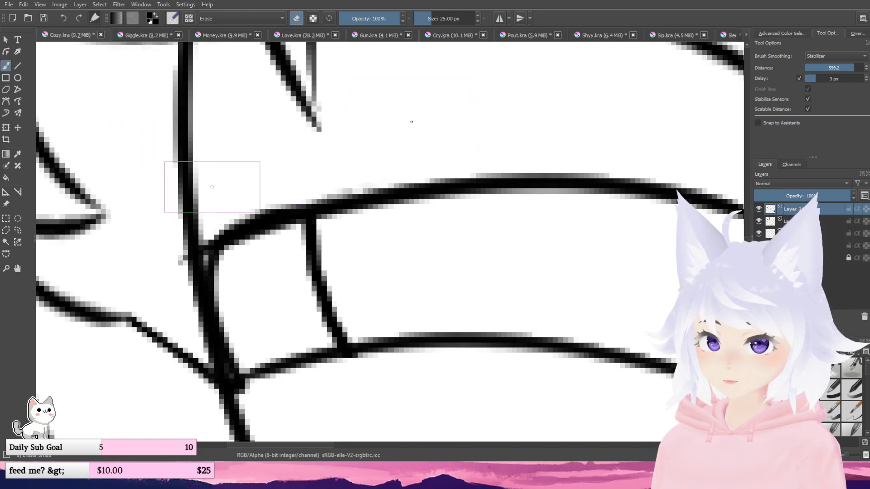
scroll(168, 218, "down", 3)
scroll(172, 236, "up", 2)
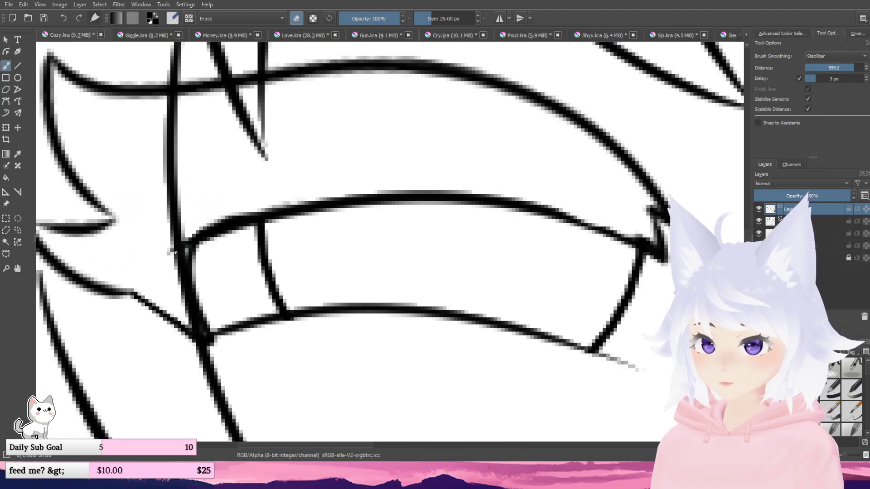
scroll(181, 226, "down", 1)
scroll(183, 217, "down", 2)
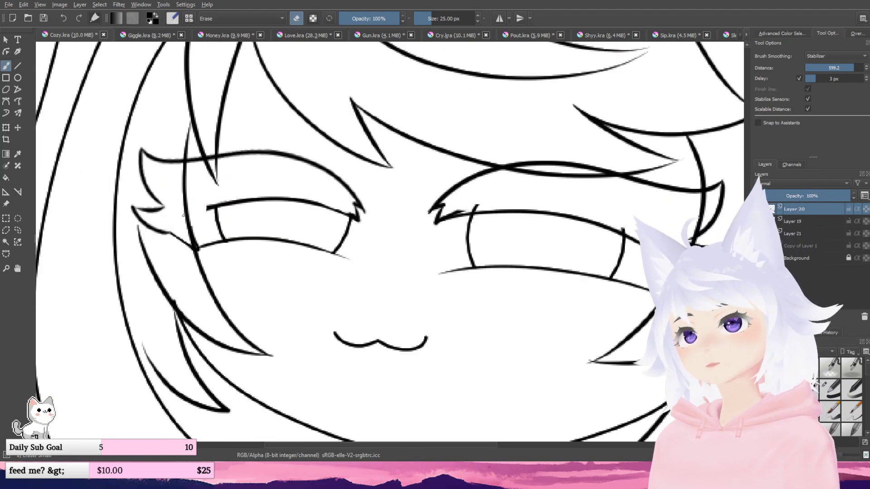
scroll(184, 216, "up", 3)
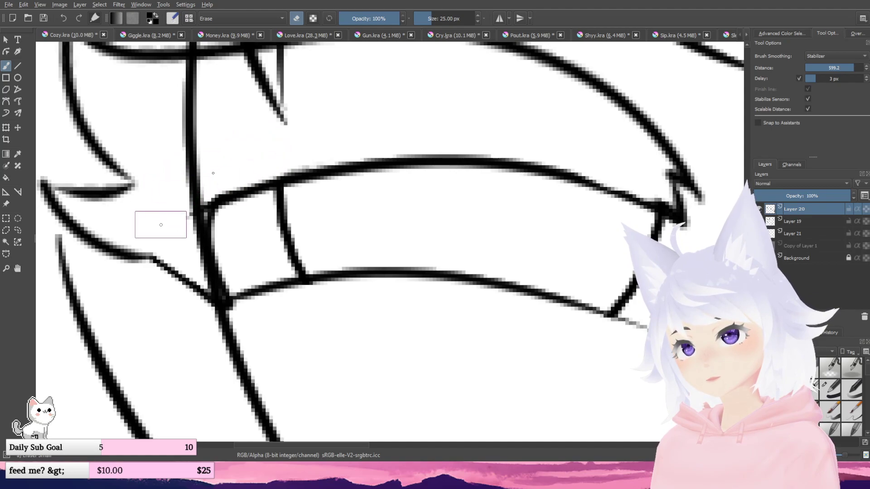
scroll(263, 156, "down", 4)
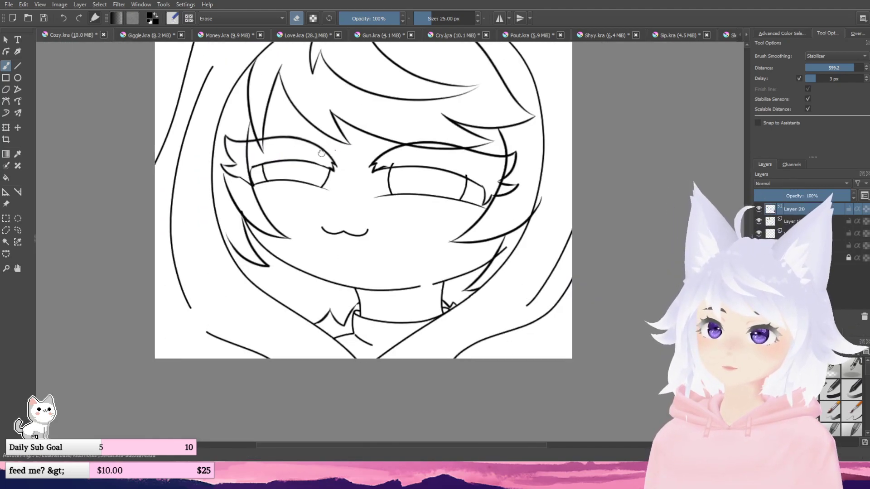
left_click_drag(321, 153, 305, 153)
scroll(297, 245, "down", 1)
scroll(332, 192, "up", 4)
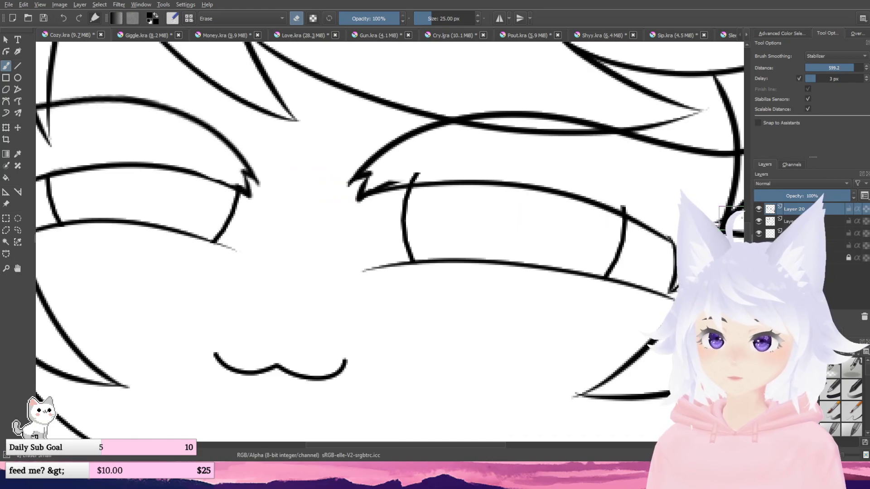
- On Layer 21, erase the tip of the right-hand eye's inner iris line that extends above the new eyelid
left_click(774, 224)
left_click(774, 234)
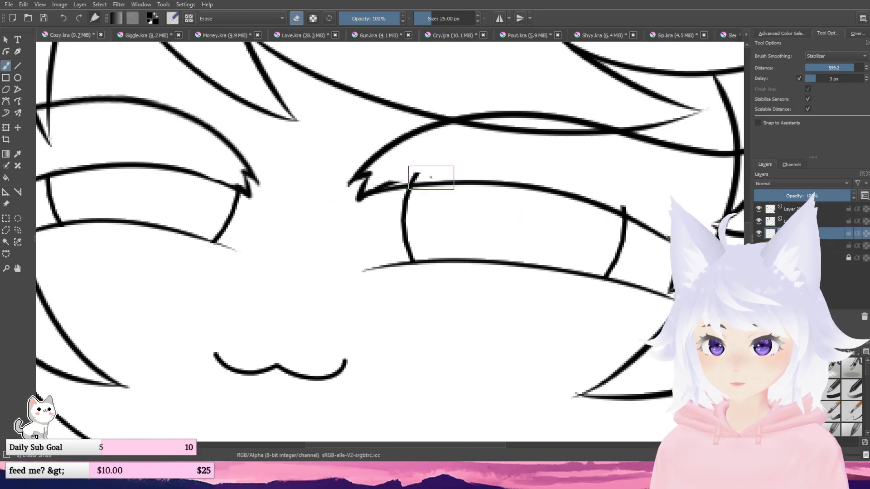
left_click_drag(421, 168, 409, 181)
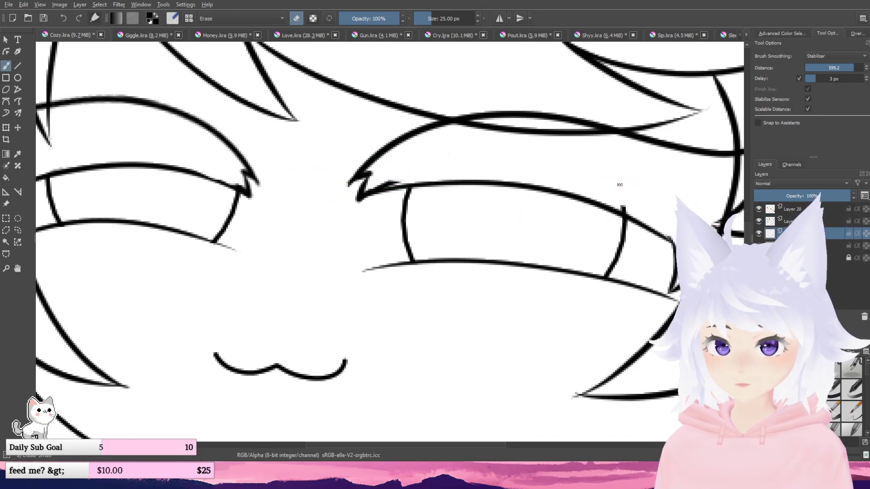
scroll(644, 190, "down", 3)
scroll(416, 175, "up", 2)
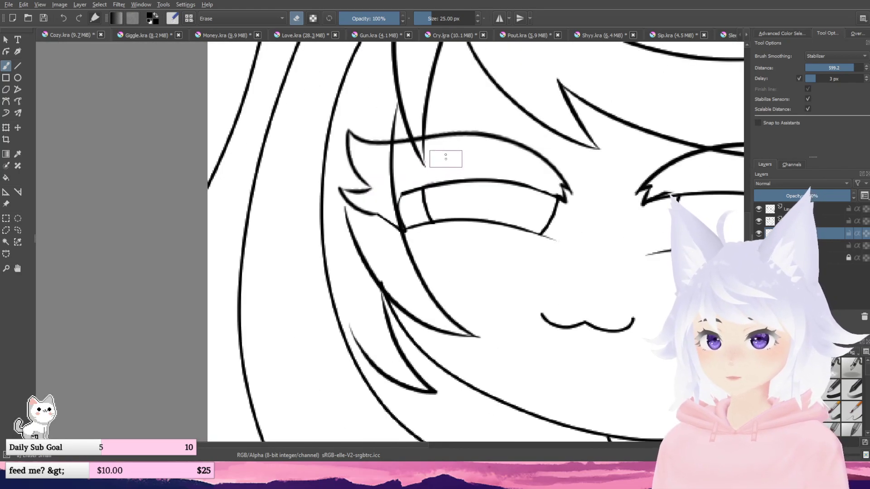
left_click_drag(686, 137, 396, 182)
- Transform the eye outlines on Layer 20: flatten them vertically, shift them up slightly and rotate them slightly clockwise
left_click(815, 209)
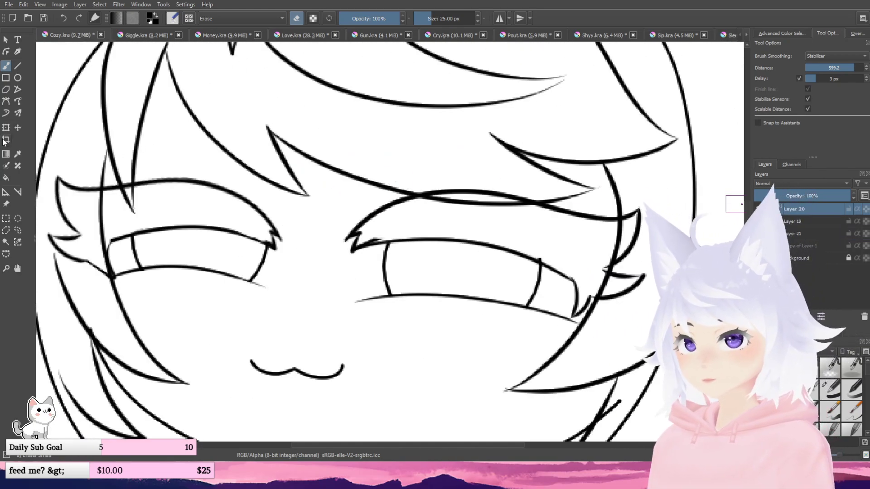
key("ctrl+t")
left_click_drag(345, 172, 347, 194)
left_click_drag(347, 226, 345, 217)
scroll(334, 201, "down", 2)
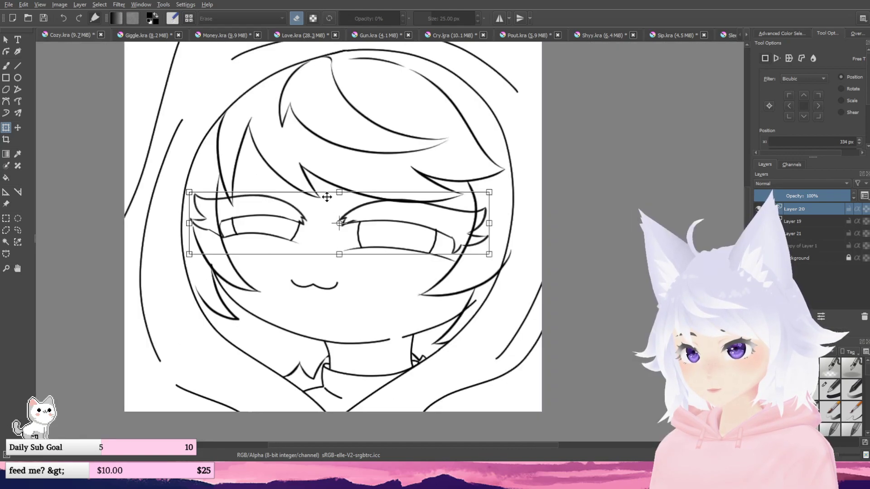
left_click_drag(437, 264, 440, 268)
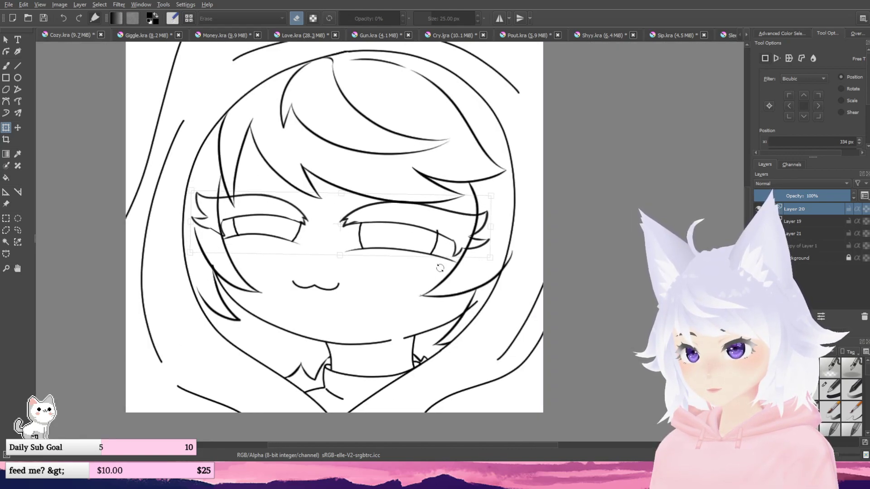
- Select the right-hand eye's lid outline and lashes on Layer 20, narrow them slightly horizontally and rotate them slightly counter-clockwise
left_click(17, 231)
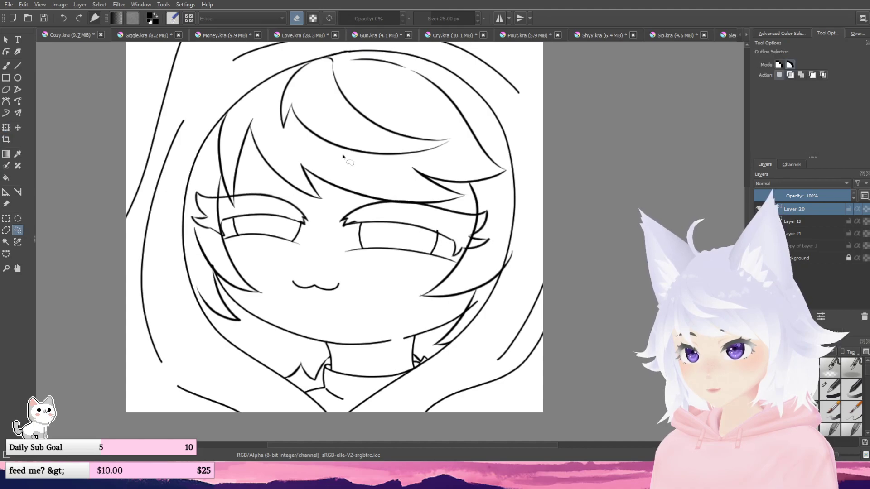
scroll(343, 156, "down", 3)
scroll(331, 222, "up", 3)
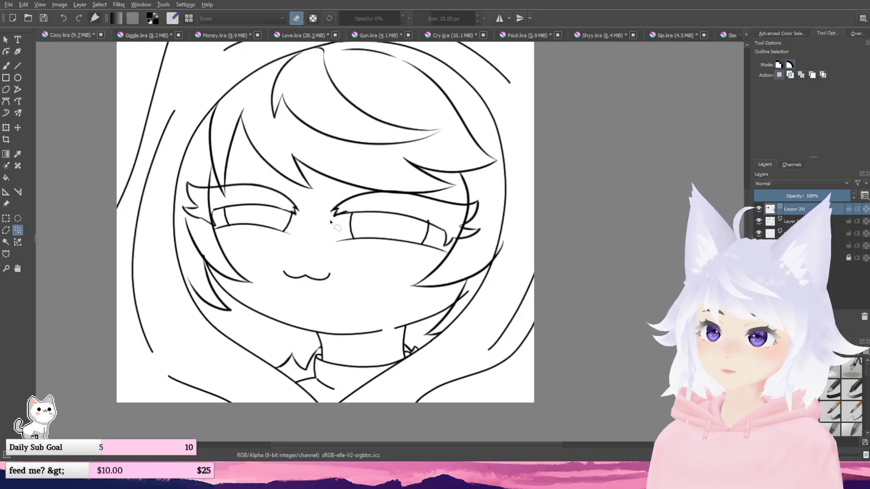
scroll(330, 222, "up", 2)
mouse_move(343, 260)
left_mouse_down()
mouse_move(501, 274)
mouse_move(583, 220)
mouse_move(494, 151)
mouse_move(325, 190)
left_mouse_up()
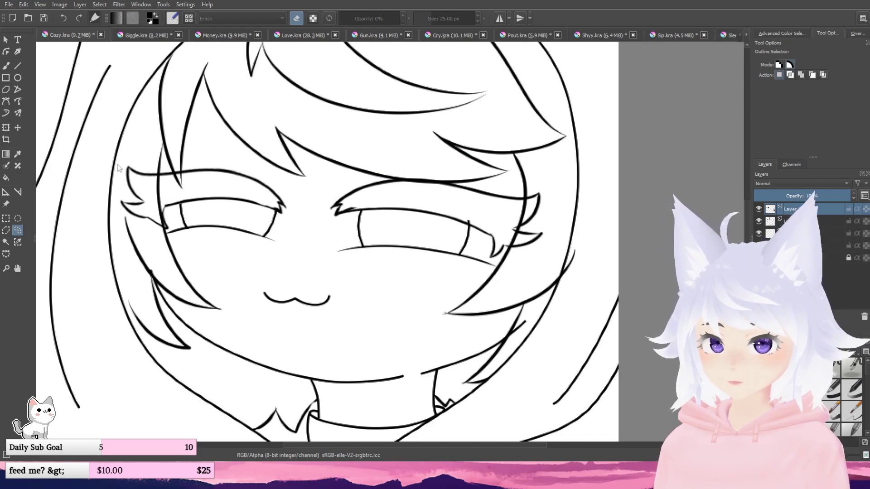
left_click(6, 128)
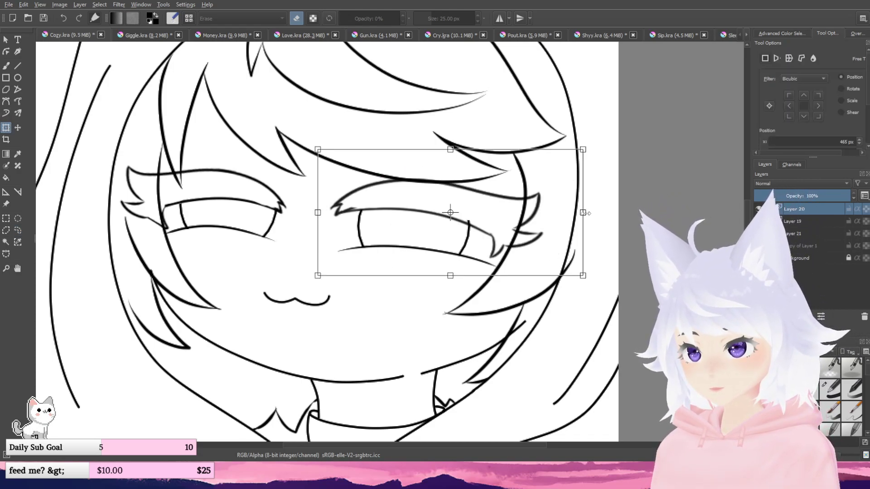
left_click_drag(583, 213, 566, 213)
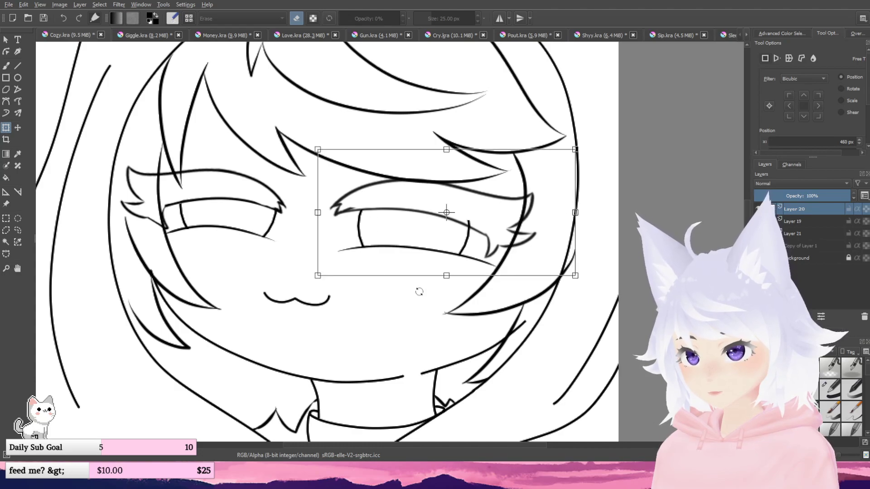
left_click_drag(447, 282, 455, 303)
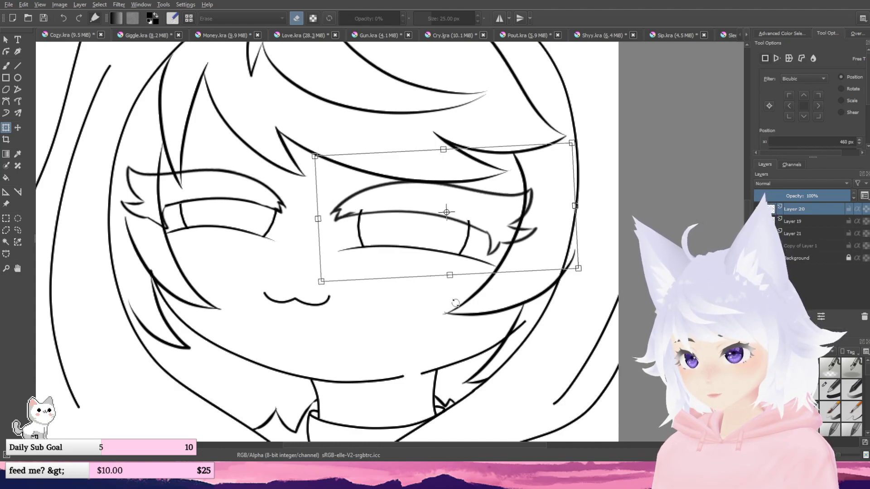
scroll(302, 228, "down", 1)
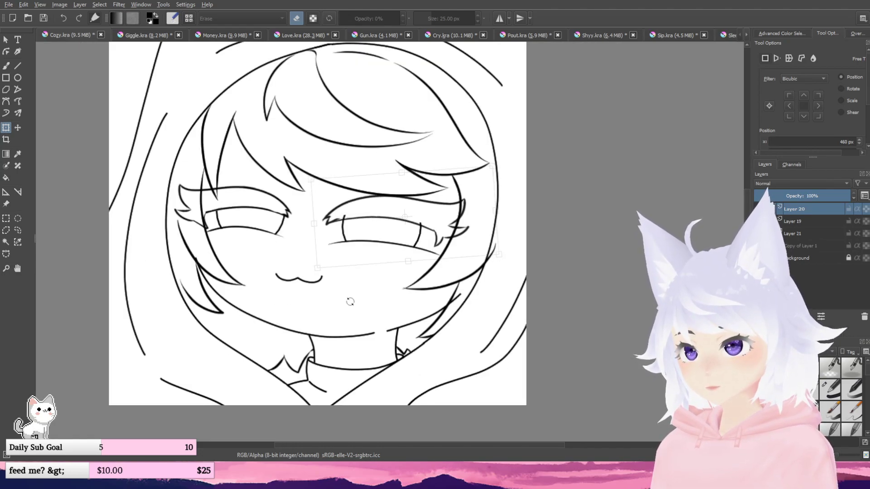
left_click(18, 231)
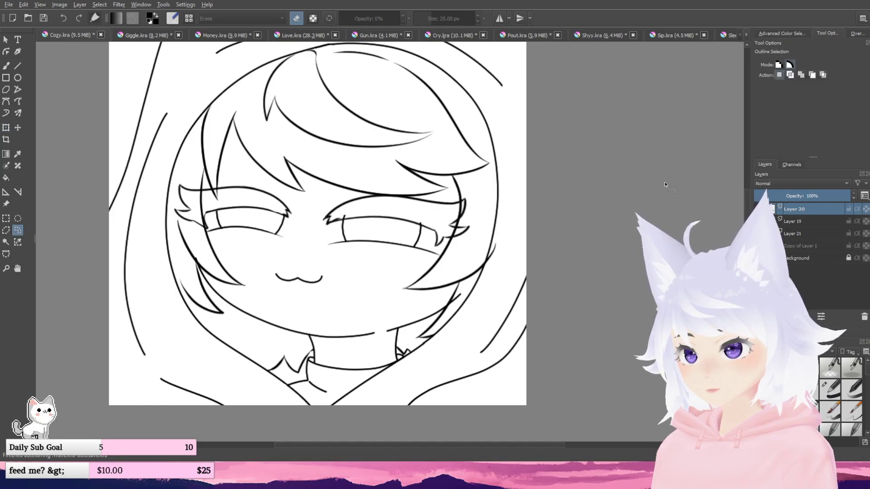
- On Layer 21, erase the tips of the right-hand eye's two iris side lines that extend above the lid line with the 25 px eraser
left_click(798, 234)
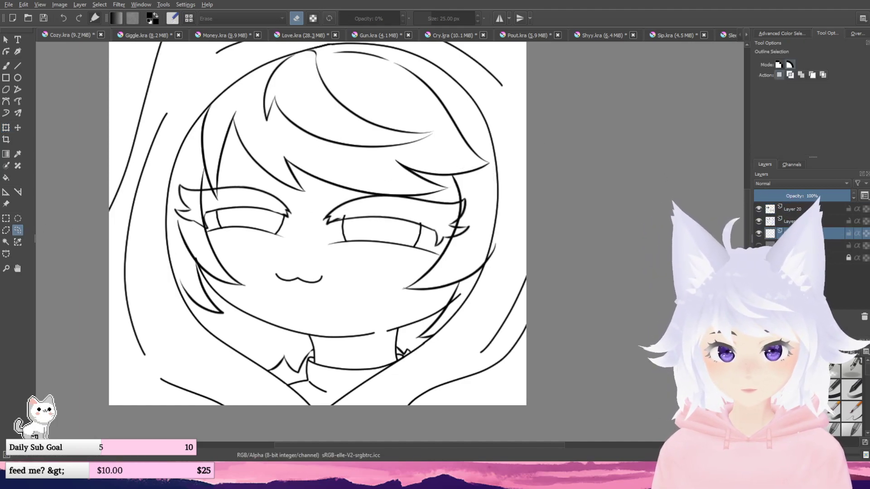
key("b")
scroll(411, 234, "up", 2)
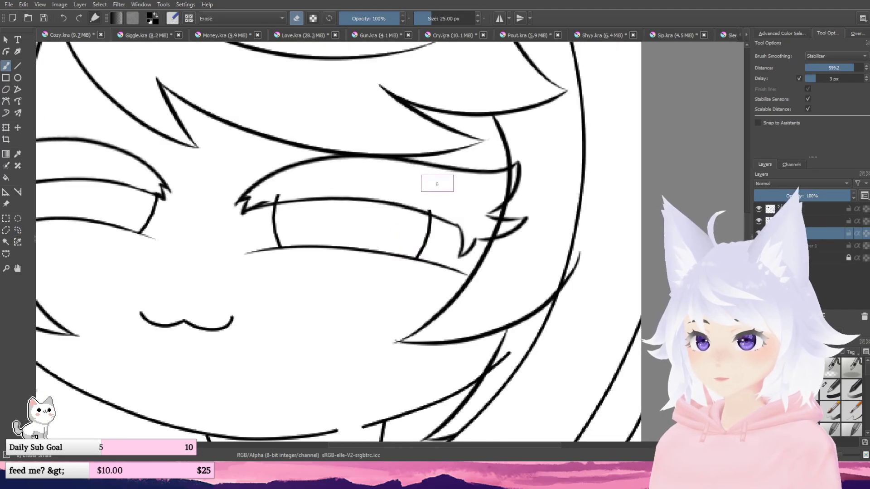
scroll(436, 183, "up", 2)
mouse_move(457, 219)
left_mouse_down()
mouse_move(437, 213)
mouse_move(449, 230)
left_mouse_up()
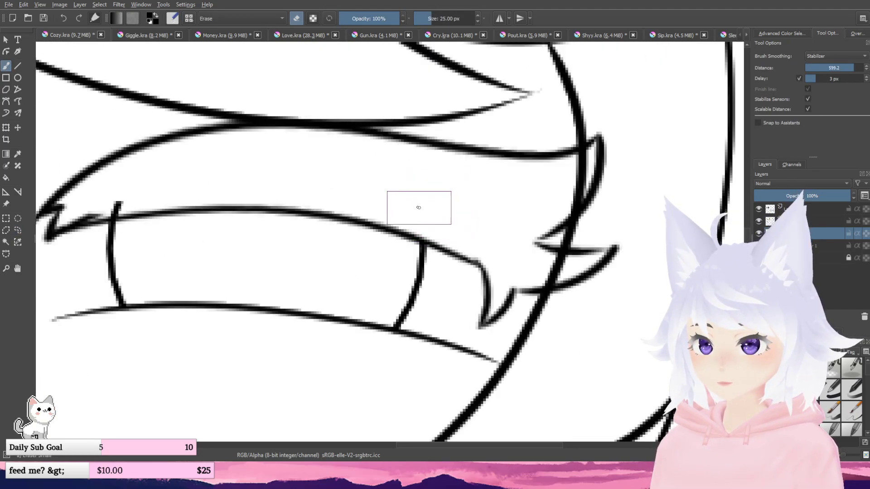
left_click_drag(171, 214, 438, 211)
left_click_drag(351, 181, 360, 195)
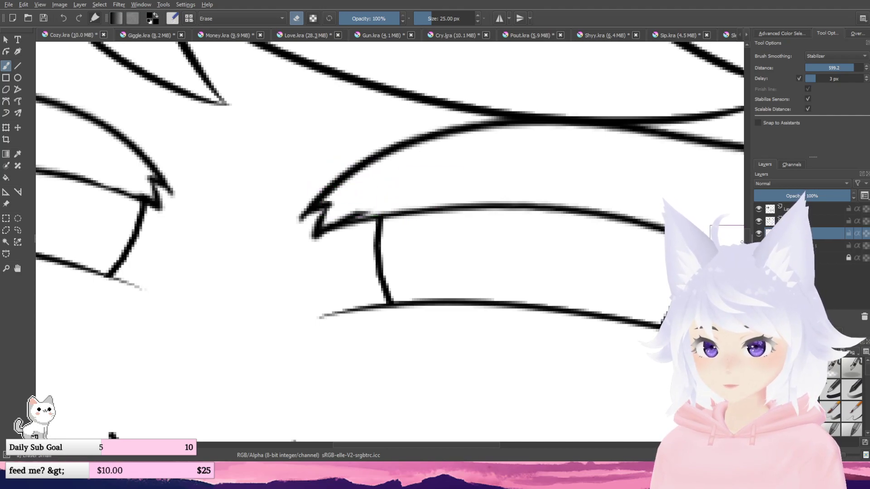
- Undo the last eraser stroke and clean up the stray stub on Layer 20's lid line near the right-hand eye's inner corner
key("ctrl+z")
scroll(349, 188, "up", 2)
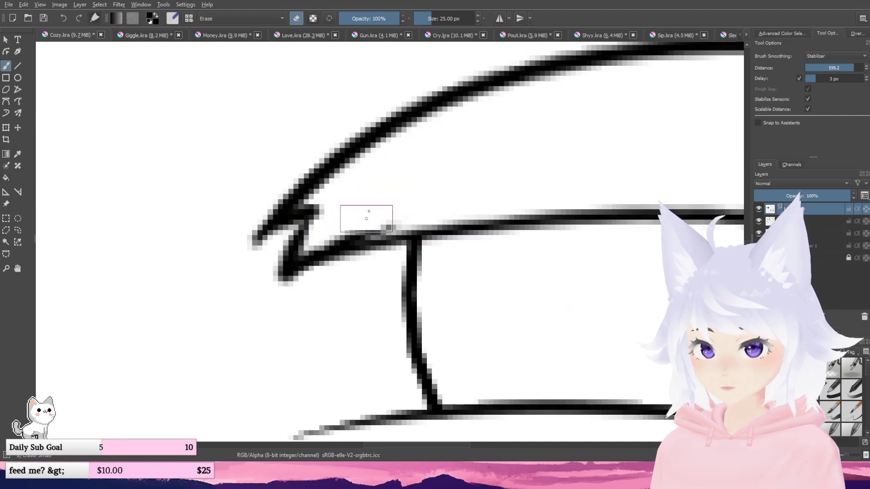
- Examine the eye corner's line art up close and compare it against the whole face drawing
scroll(367, 212, "down", 6)
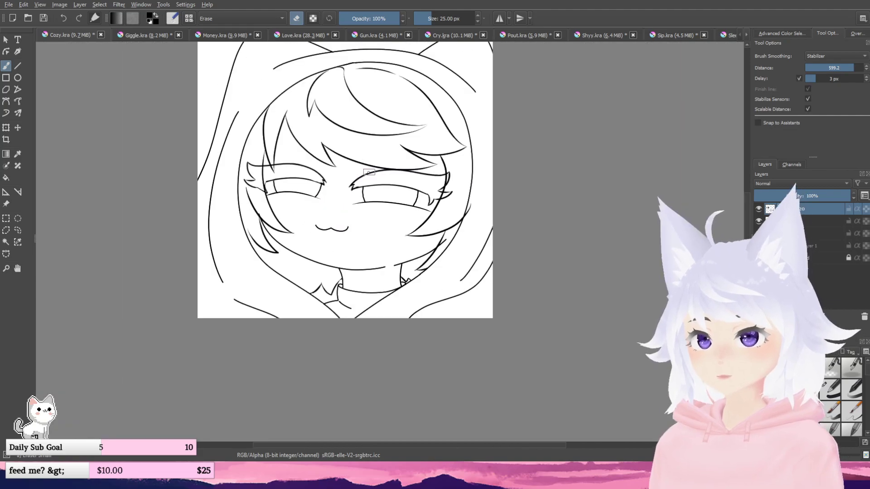
scroll(369, 172, "up", 8)
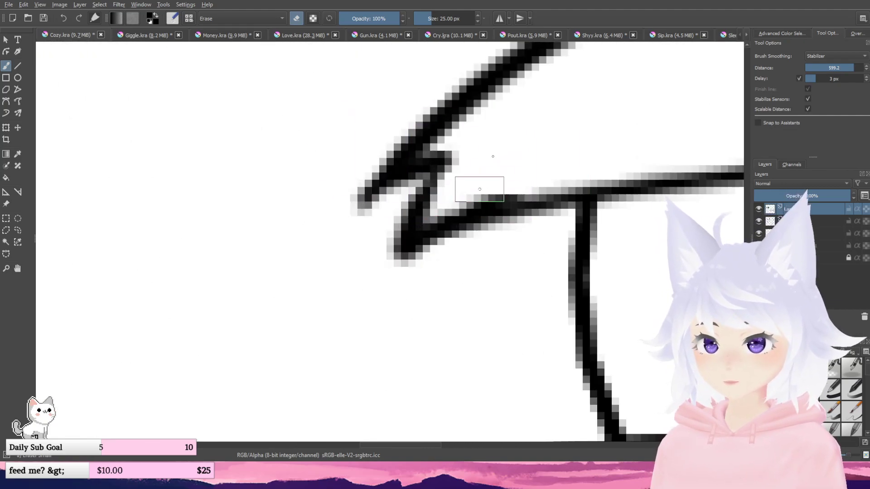
scroll(535, 141, "down", 7)
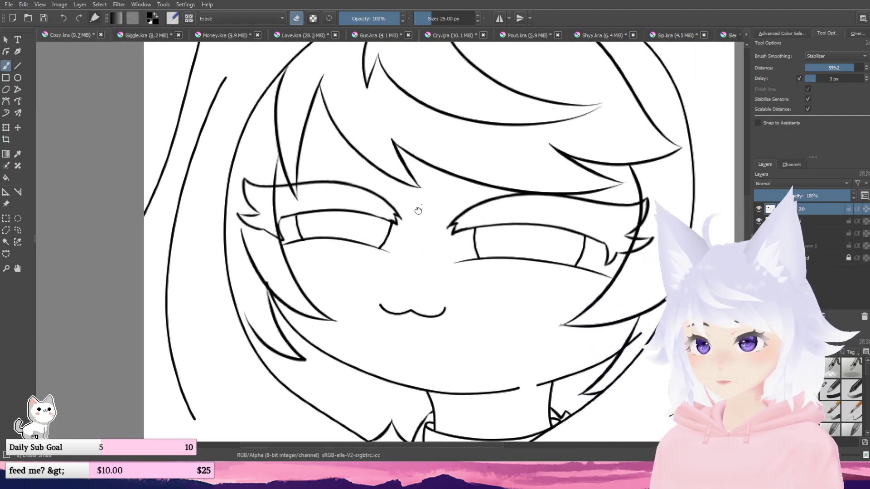
left_click_drag(418, 211, 413, 224)
mouse_move(354, 167)
left_mouse_down()
mouse_move(344, 229)
mouse_move(323, 196)
mouse_move(291, 177)
left_mouse_up()
scroll(344, 228, "down", 2)
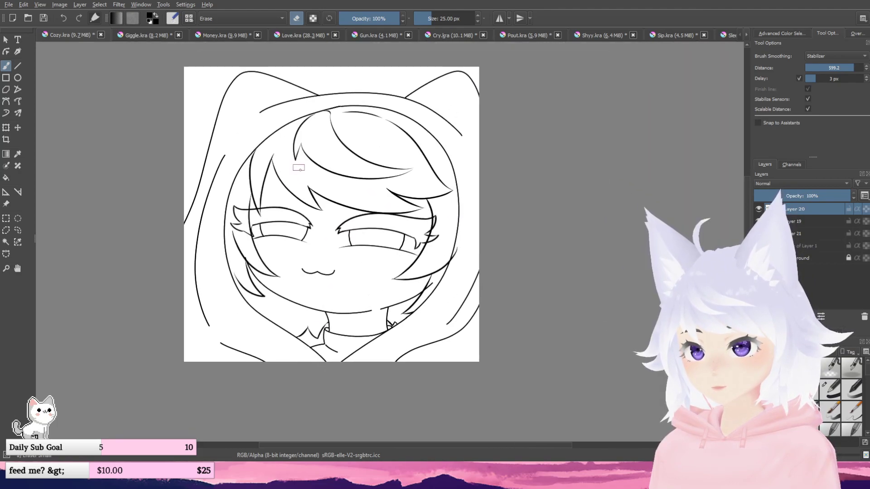
scroll(299, 168, "up", 1)
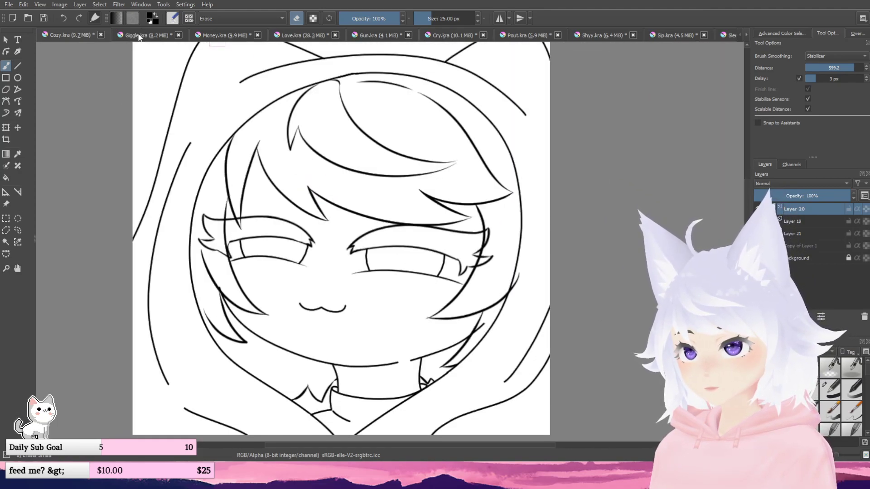
- Switch to the Giggle.kra sketch and ink the left cheek curve down to the hand with the 4.53 px brush
key("ctrl+Tab")
left_click_drag(375, 206, 449, 191)
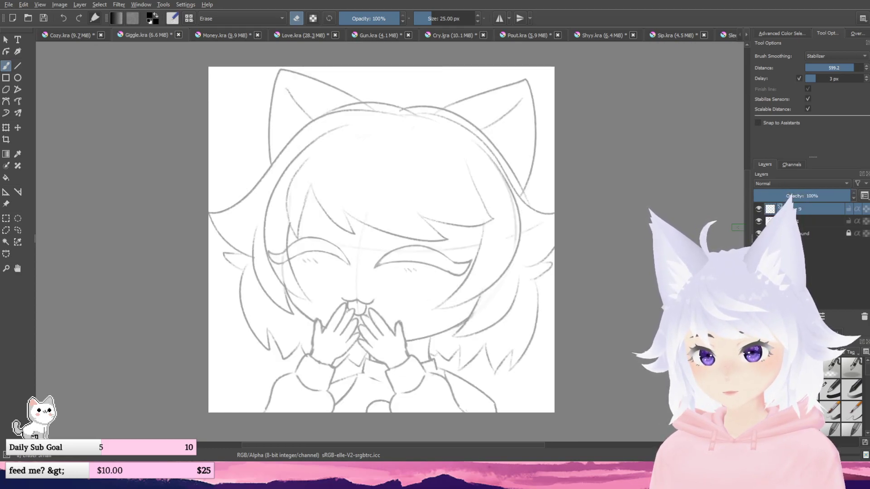
key("e")
scroll(352, 355, "up", 3)
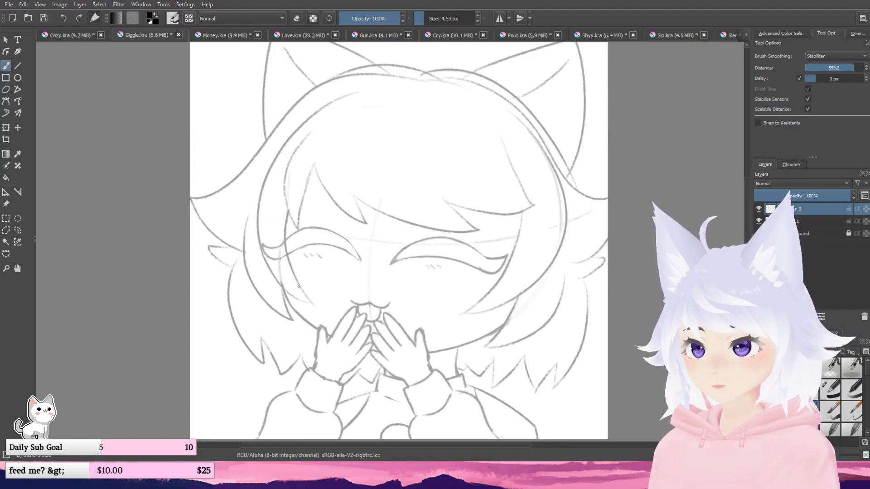
scroll(250, 217, "up", 1)
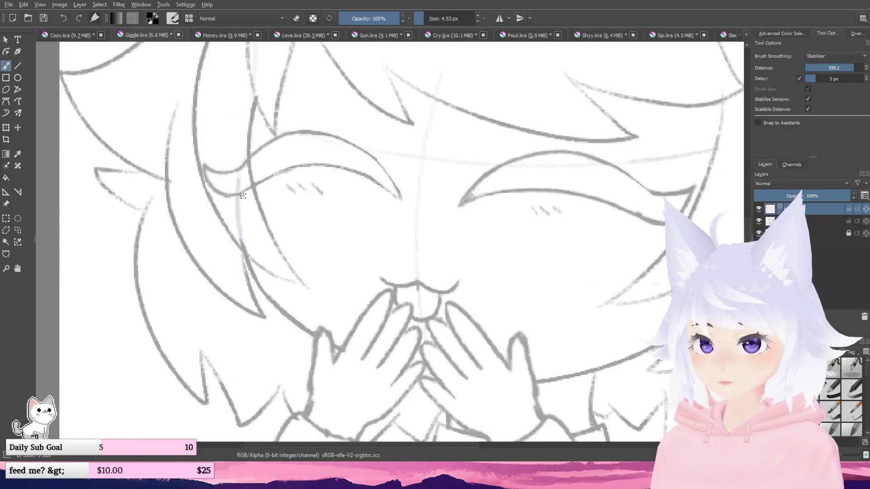
mouse_move(246, 220)
left_mouse_down()
mouse_move(270, 303)
mouse_move(362, 354)
left_mouse_up()
mouse_move(488, 311)
left_mouse_down()
mouse_move(377, 271)
mouse_move(473, 265)
left_mouse_up()
key("ctrl+z")
mouse_move(232, 180)
left_mouse_down()
mouse_move(244, 233)
mouse_move(278, 282)
mouse_move(358, 326)
left_mouse_up()
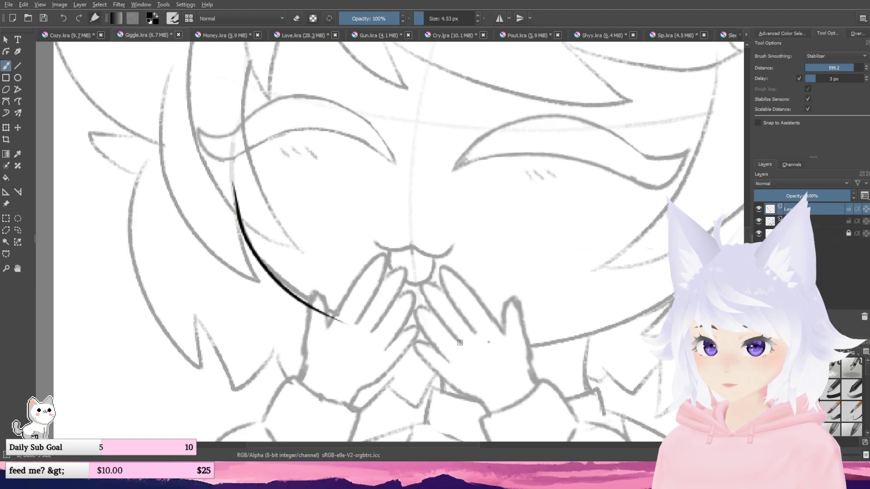
- Ink the short chin line visible between the two hands, undoing the surplus stroke
mouse_move(396, 340)
left_mouse_down()
mouse_move(464, 343)
mouse_move(681, 291)
left_mouse_up()
left_click_drag(655, 240, 601, 245)
key("ctrl+z")
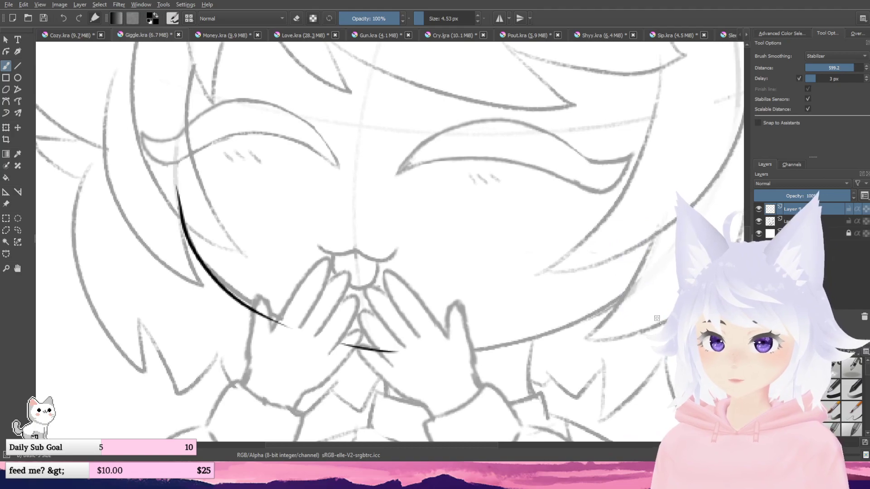
- Ink the right jaw curve from the raised hand up to the side hair with the 1.44 px brush, redrawing until it follows the sketch
mouse_move(639, 317)
left_mouse_down()
mouse_move(643, 196)
mouse_move(581, 123)
left_mouse_up()
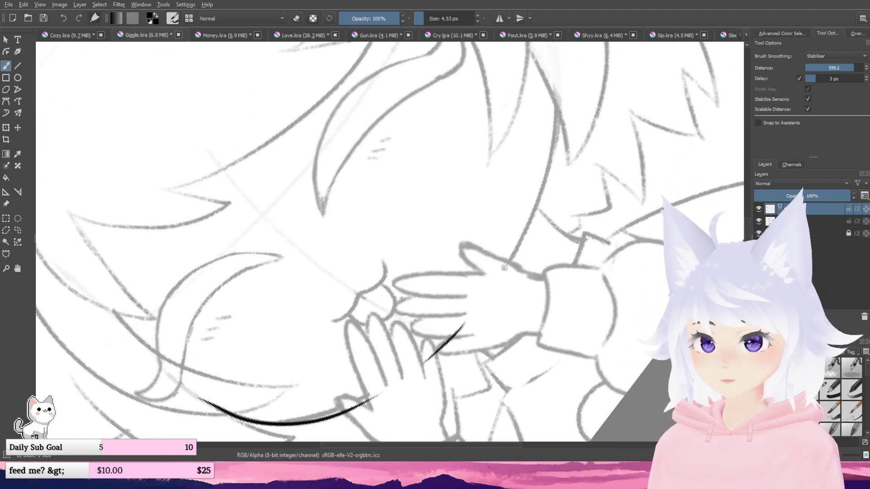
mouse_move(504, 268)
left_mouse_down()
mouse_move(546, 190)
mouse_move(554, 73)
mouse_move(552, 113)
left_mouse_up()
key("ctrl+z")
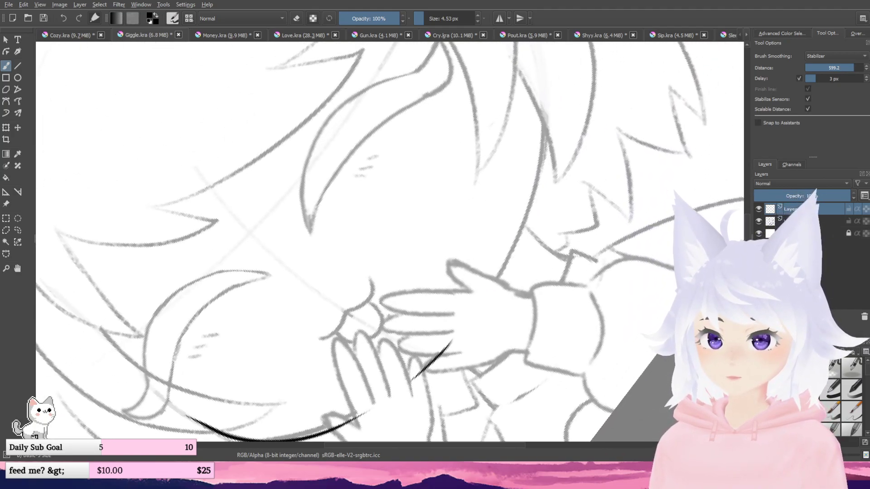
left_click(837, 394)
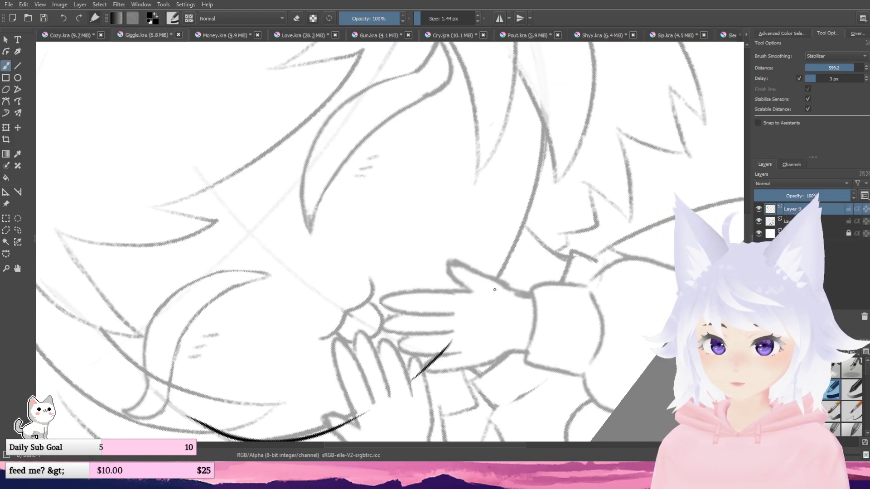
mouse_move(495, 289)
left_mouse_down()
mouse_move(539, 191)
mouse_move(546, 100)
mouse_move(566, 147)
left_mouse_up()
key("ctrl+z")
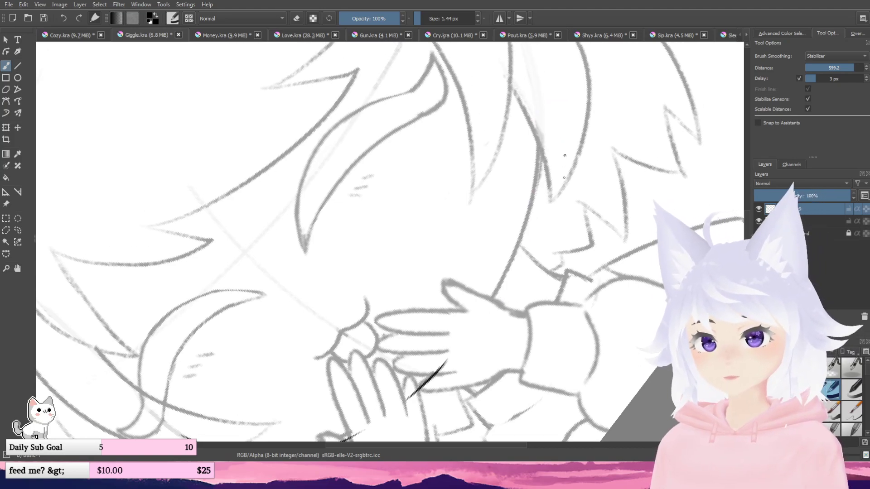
mouse_move(487, 307)
left_mouse_down()
mouse_move(516, 257)
mouse_move(532, 175)
mouse_move(528, 121)
left_mouse_up()
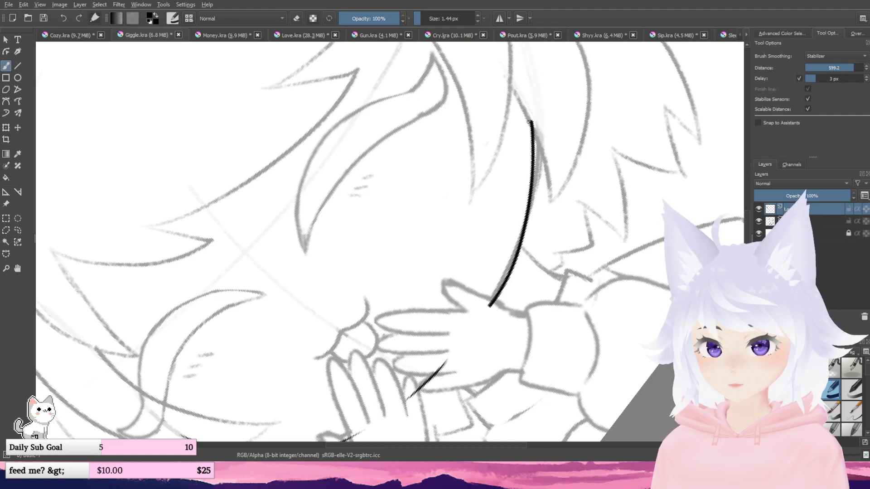
key("ctrl+z")
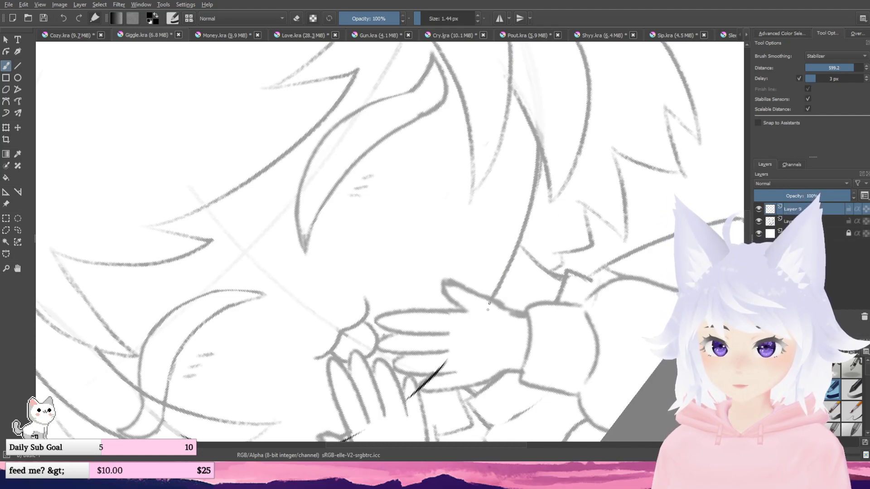
mouse_move(481, 313)
left_mouse_down()
mouse_move(508, 272)
mouse_move(540, 97)
left_mouse_up()
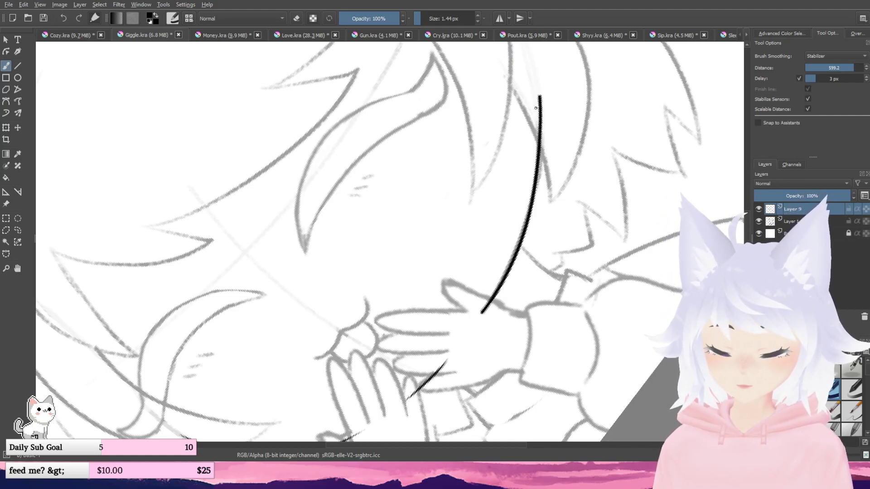
key("5")
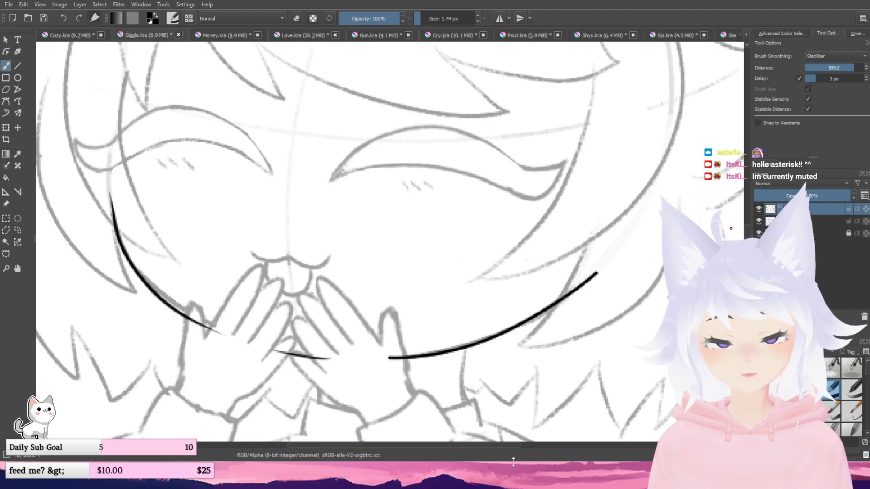
- Return to the 4.53 px brush and ink the wavy upper lip of the cat mouth in one stroke
scroll(380, 291, "down", 1)
scroll(332, 313, "up", 2)
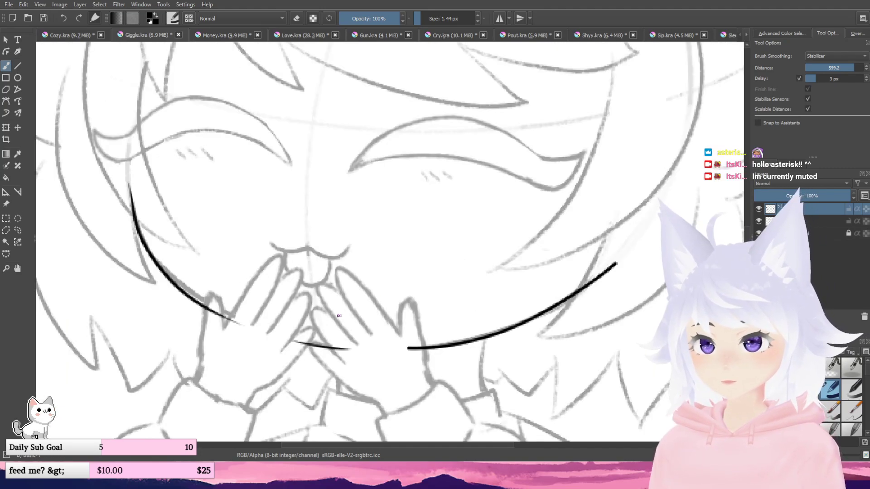
key("/")
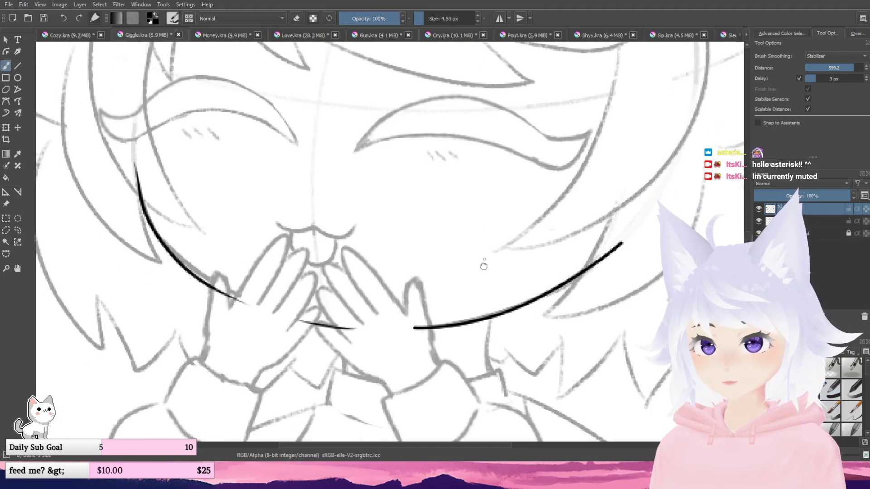
left_click_drag(483, 264, 483, 307)
left_click_drag(365, 255, 382, 241)
scroll(356, 276, "up", 1)
scroll(267, 242, "up", 1)
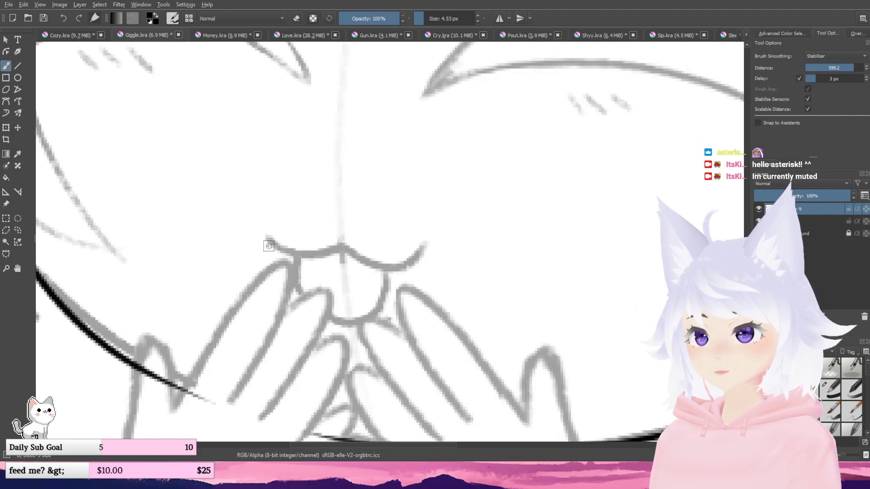
mouse_move(264, 234)
left_mouse_down()
mouse_move(346, 246)
mouse_move(363, 225)
mouse_move(345, 233)
left_mouse_up()
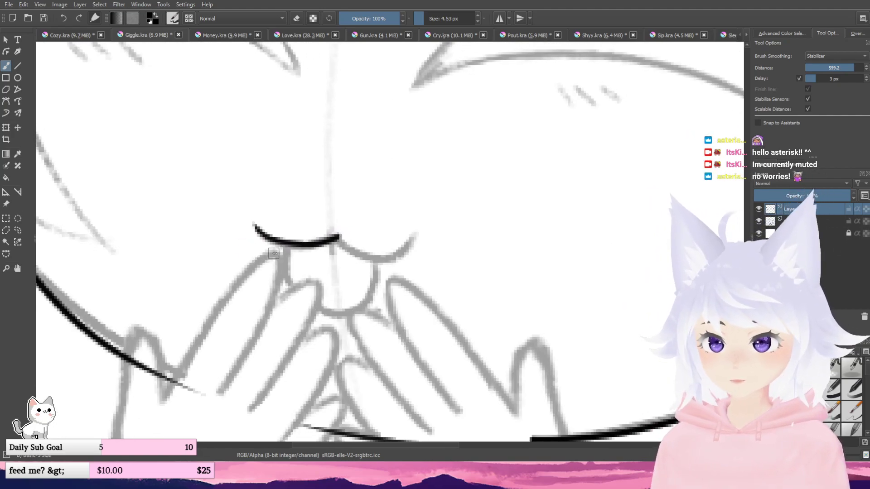
key("ctrl+z")
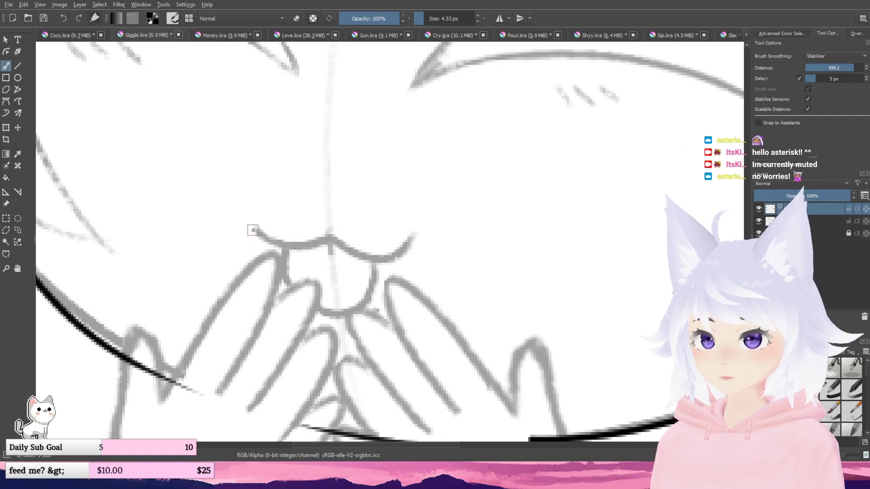
mouse_move(253, 228)
left_mouse_down()
mouse_move(286, 247)
mouse_move(423, 221)
left_mouse_up()
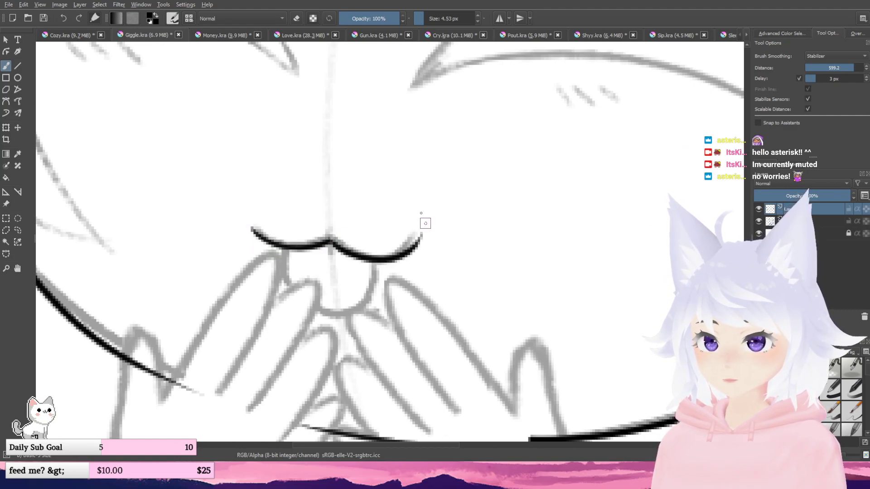
- Ink the rounded lower curve of the open mouth beneath the upper lip
left_click_drag(369, 249, 399, 241)
scroll(319, 246, "up", 1)
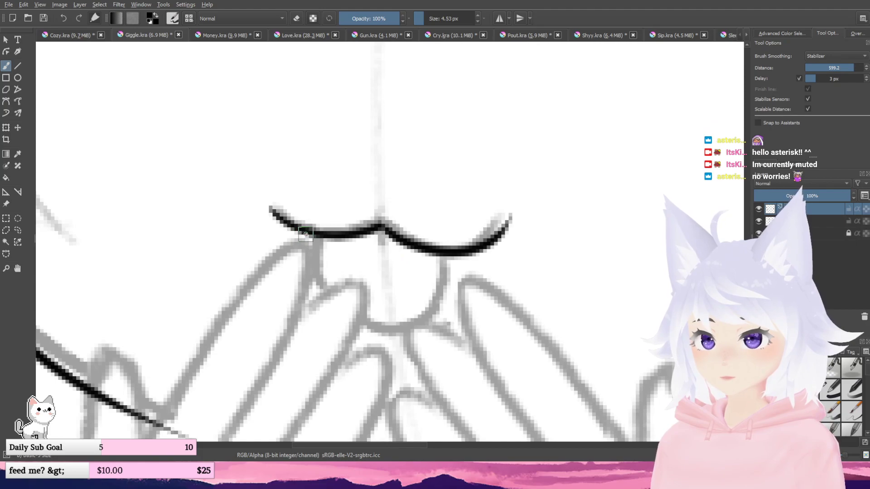
mouse_move(306, 233)
left_mouse_down()
mouse_move(315, 270)
mouse_move(369, 319)
mouse_move(462, 242)
left_mouse_up()
scroll(463, 242, "down", 4)
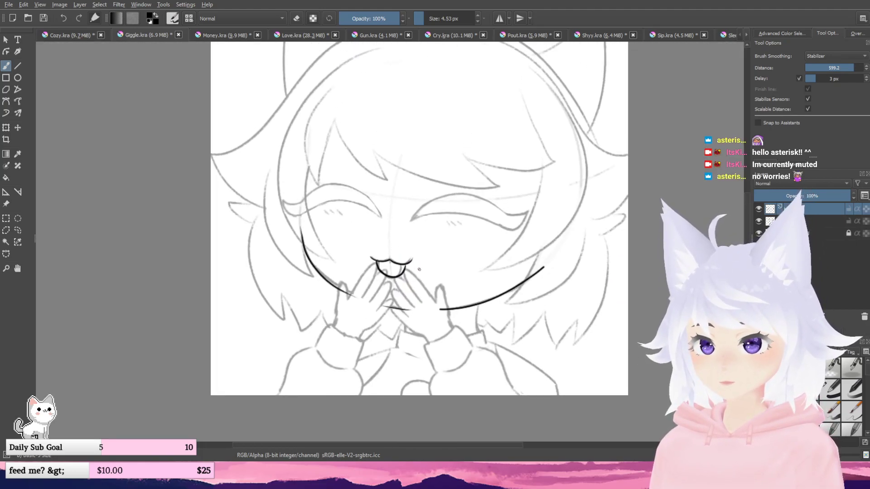
scroll(419, 269, "up", 1)
left_click_drag(439, 271, 441, 236)
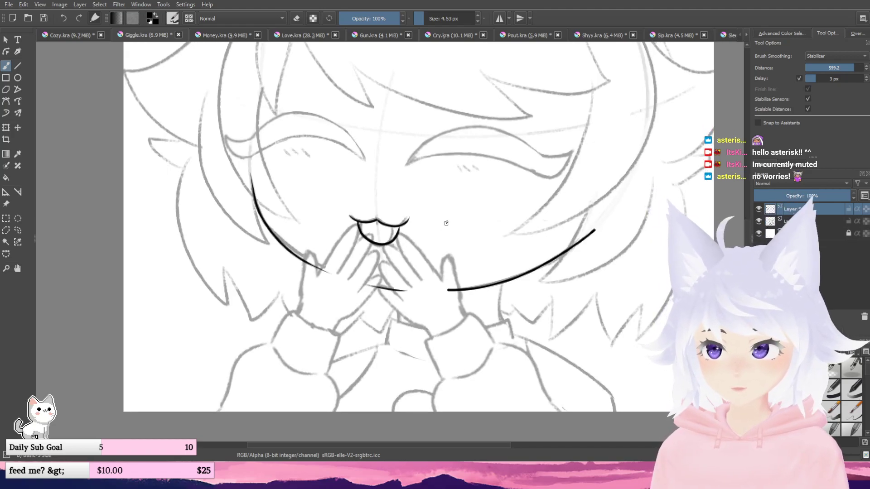
mouse_move(446, 223)
left_mouse_down()
mouse_move(429, 293)
mouse_move(437, 217)
left_mouse_up()
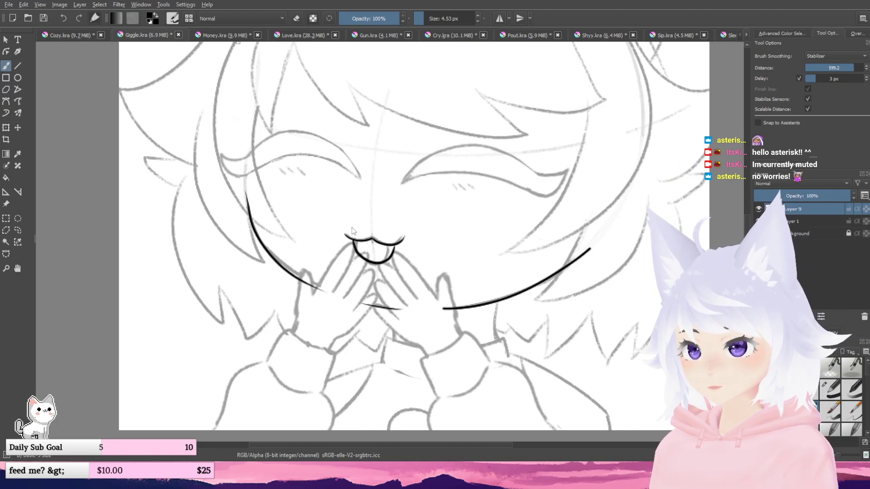
- Switch to Cozy.kra and erase the right hair strand's end that overshoots the hood line on Layer 19, using the 25 px eraser
key("ctrl+Tab")
scroll(370, 189, "down", 1)
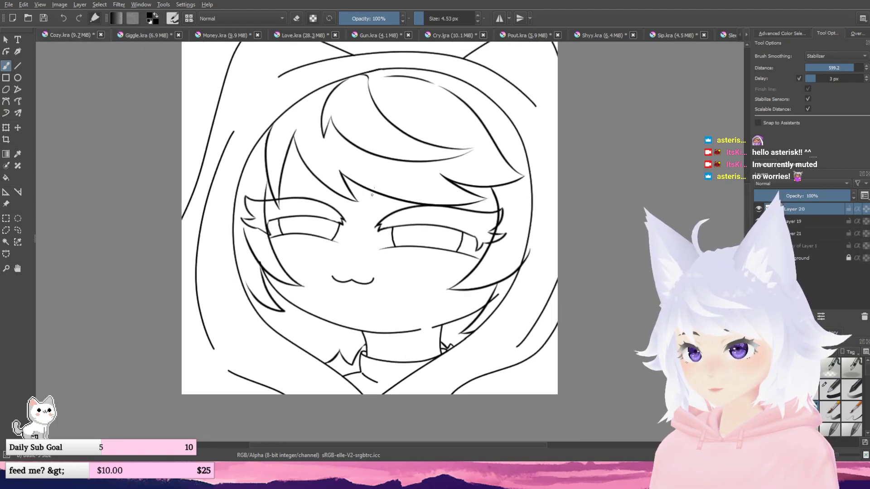
left_click_drag(372, 196, 372, 198)
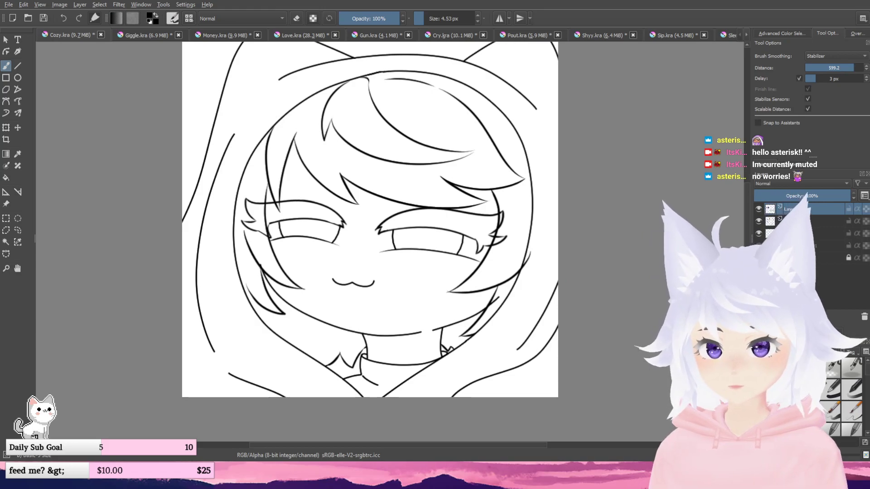
key("e")
scroll(526, 247, "up", 4)
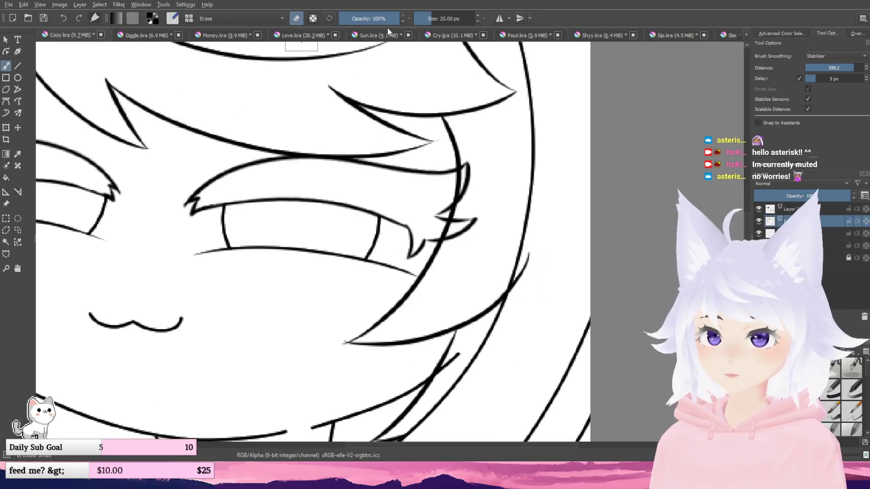
scroll(526, 322, "up", 1)
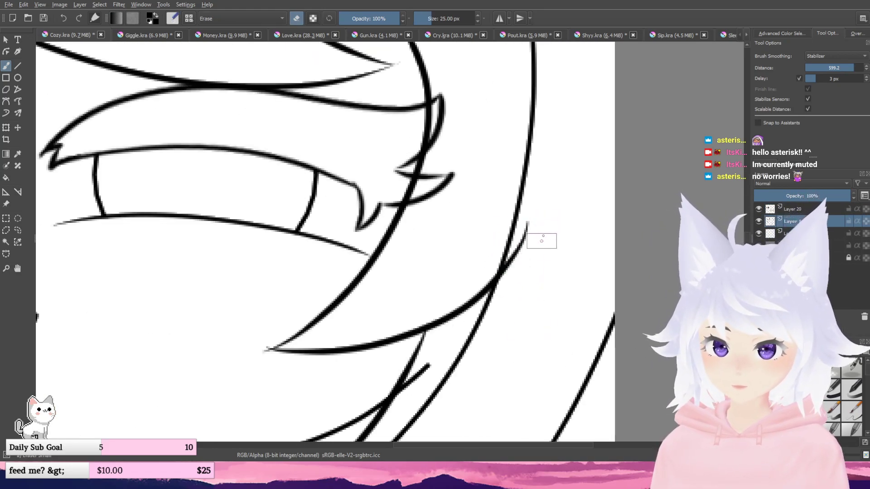
mouse_move(542, 240)
left_mouse_down()
mouse_move(515, 304)
mouse_move(583, 108)
left_mouse_up()
- Erase the end of the jaw line that overshoots the lower right hair strand, using the 25 px eraser
scroll(437, 249, "up", 1)
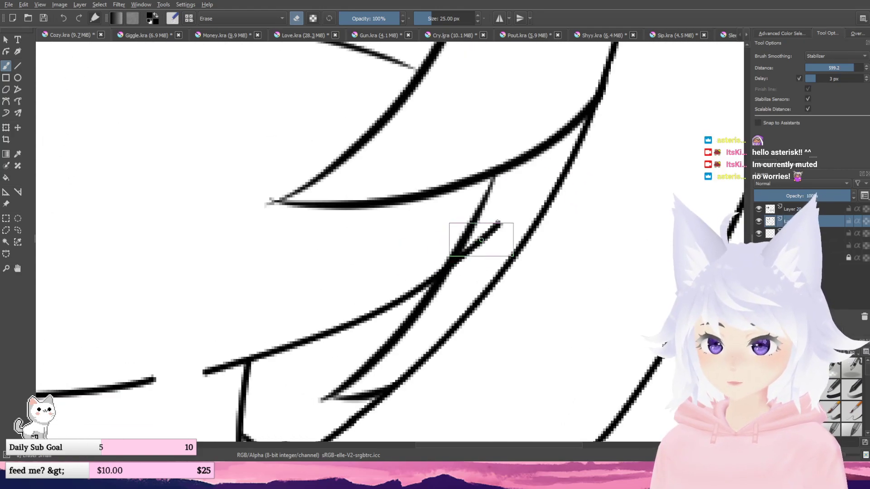
mouse_move(498, 222)
left_mouse_down()
mouse_move(472, 271)
mouse_move(498, 221)
left_mouse_up()
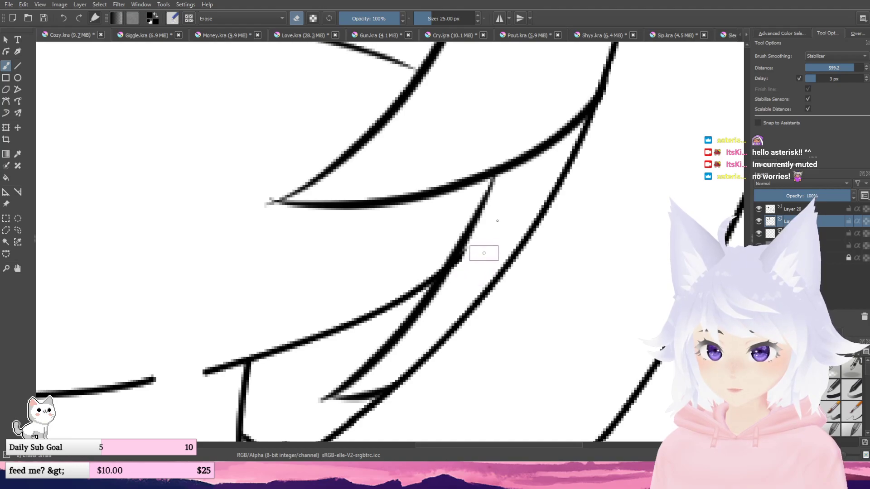
mouse_move(484, 252)
left_mouse_down()
mouse_move(468, 270)
mouse_move(498, 243)
left_mouse_up()
key("ctrl+z")
scroll(458, 271, "up", 1)
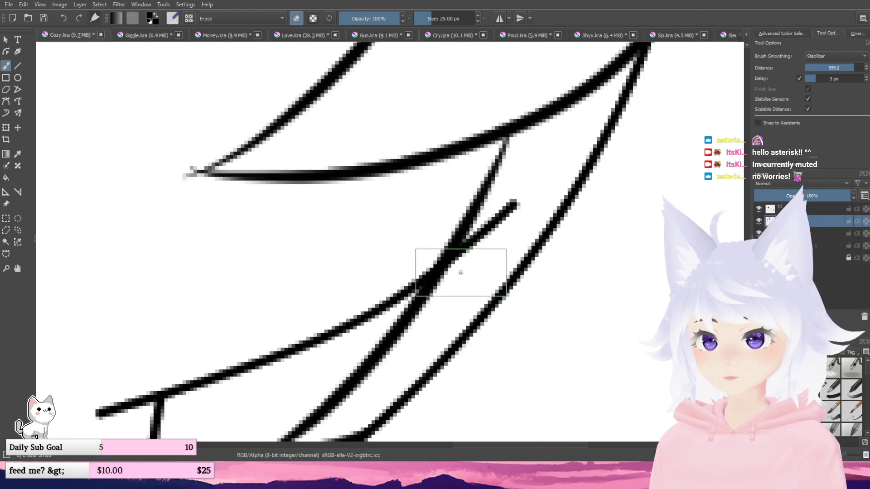
mouse_move(530, 202)
left_mouse_down()
mouse_move(510, 231)
mouse_move(514, 206)
mouse_move(468, 284)
mouse_move(475, 272)
left_mouse_up()
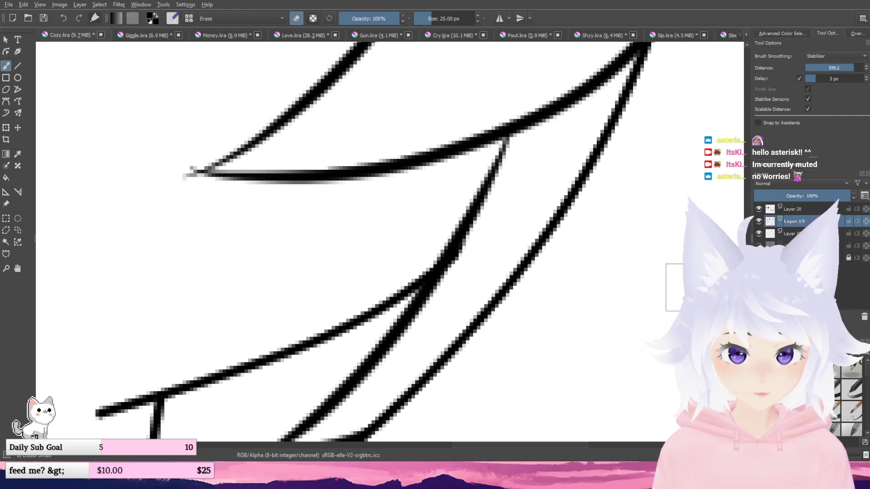
- Shorten and taper the lower end of the left inner hood fold line with the 25 px eraser
scroll(410, 256, "down", 4)
left_click_drag(308, 214, 383, 286)
left_click_drag(255, 257, 384, 239)
scroll(235, 268, "up", 3)
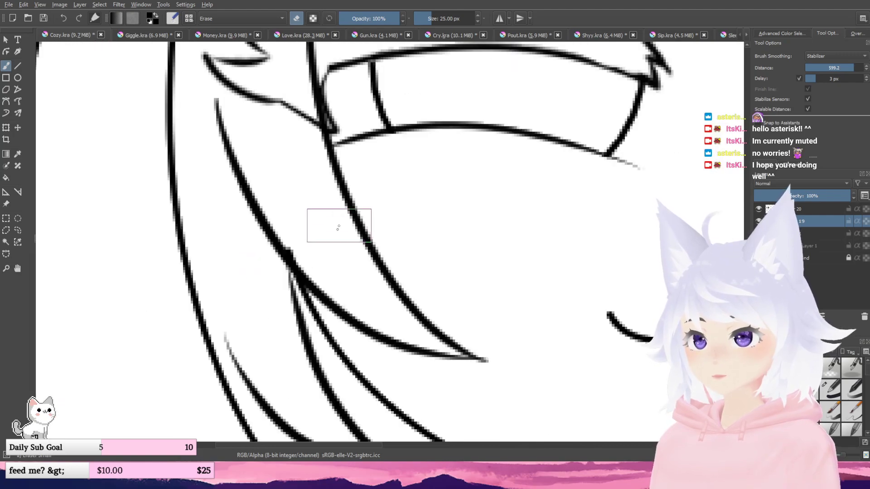
scroll(320, 210, "down", 2)
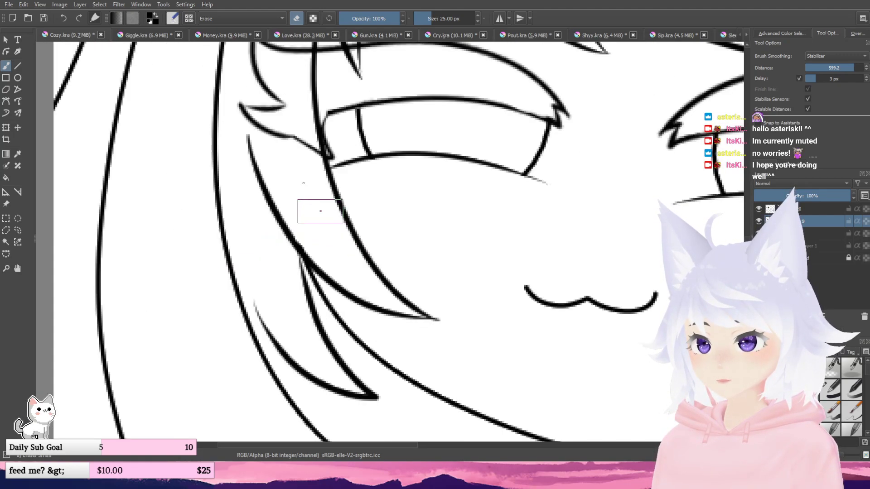
scroll(320, 211, "down", 6)
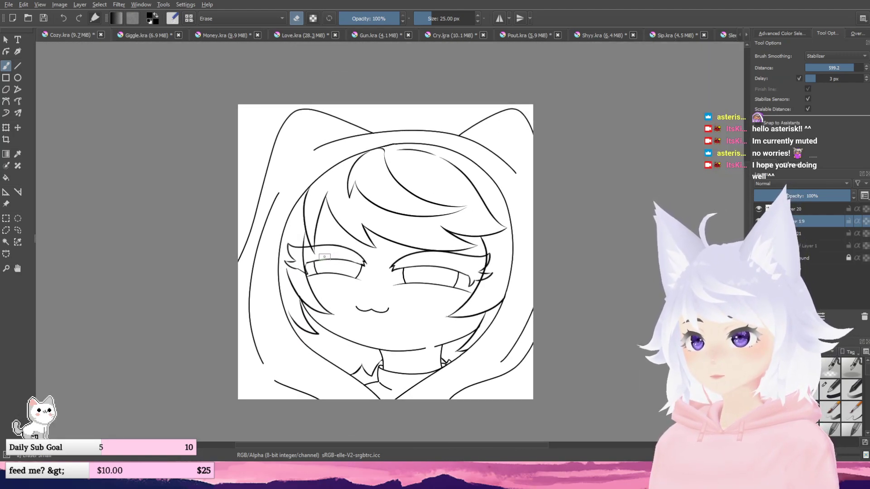
left_click_drag(313, 252, 306, 192)
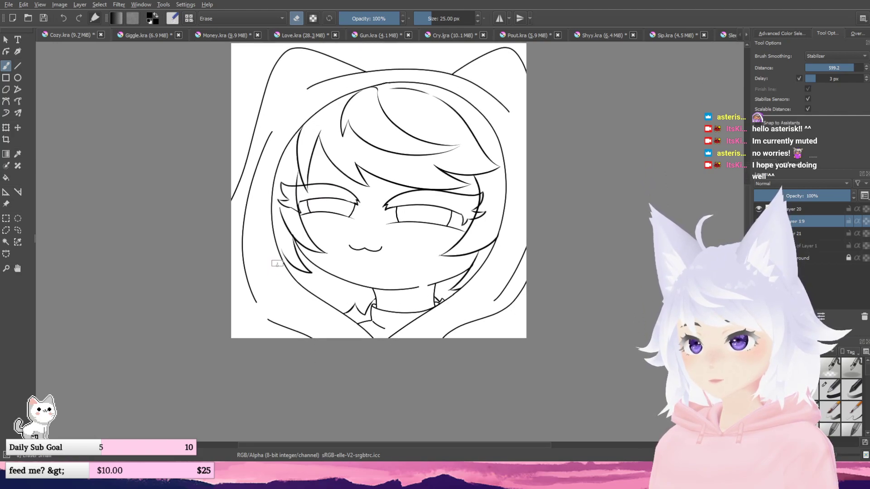
scroll(263, 312, "up", 3)
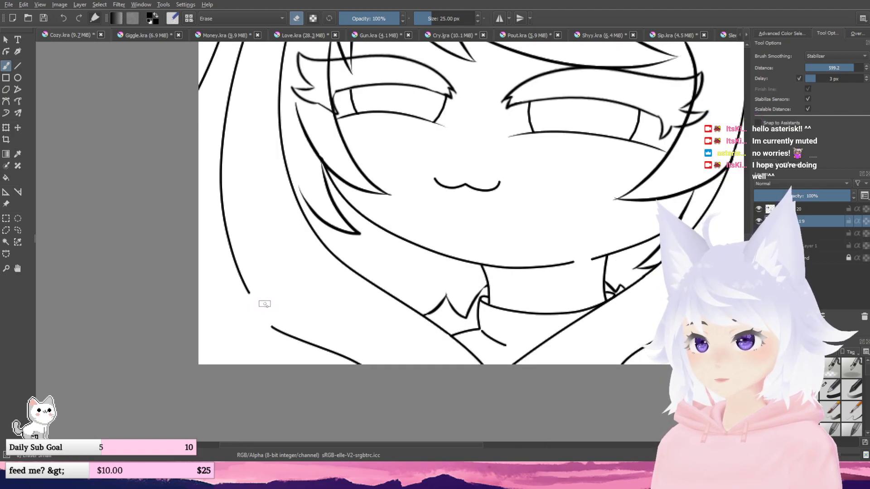
left_click_drag(263, 302, 241, 238)
- Erase the tip of the short curve near the canvas's lower left corner, redoing the erasure so its end is only slightly shortened
left_click_drag(417, 331, 257, 333)
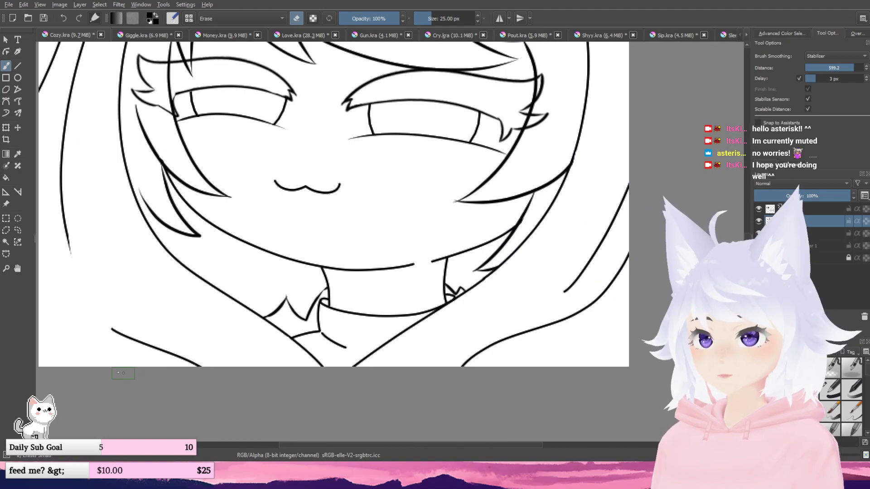
left_click_drag(110, 329, 129, 339)
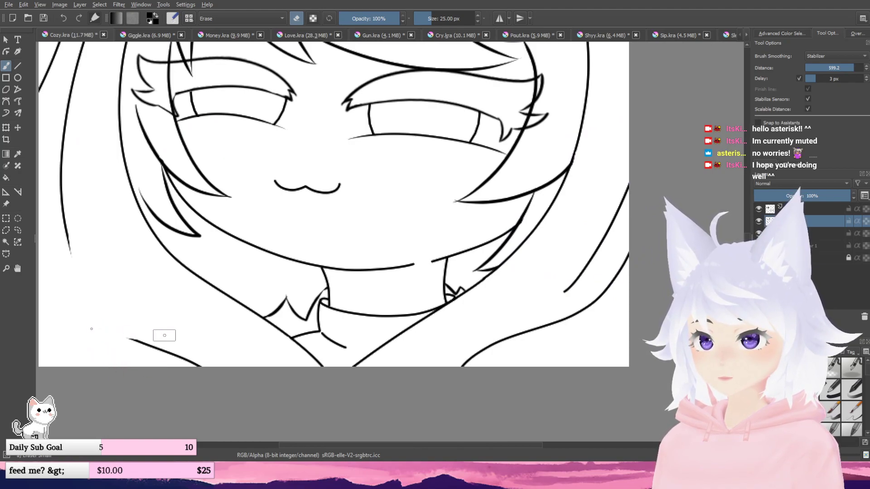
scroll(285, 301, "left", 2)
key("ctrl+z")
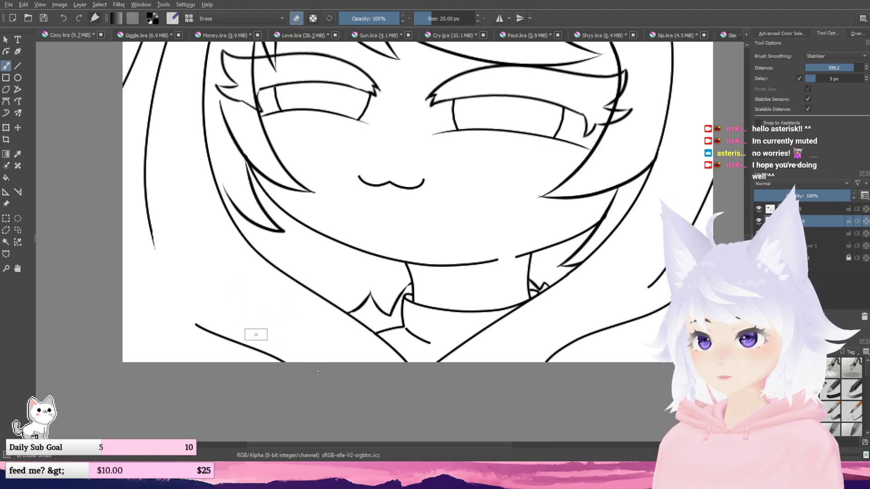
left_click_drag(216, 329, 187, 319)
- Taper the lower end of the right inner hood fold line, redoing the erasure with a smaller cut
left_click_drag(617, 228, 471, 285)
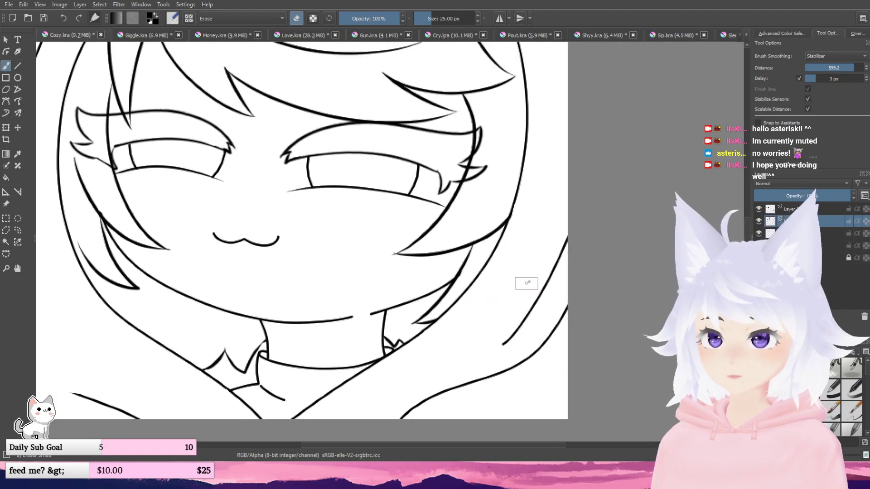
mouse_move(531, 272)
left_mouse_down()
mouse_move(516, 314)
mouse_move(482, 349)
left_mouse_up()
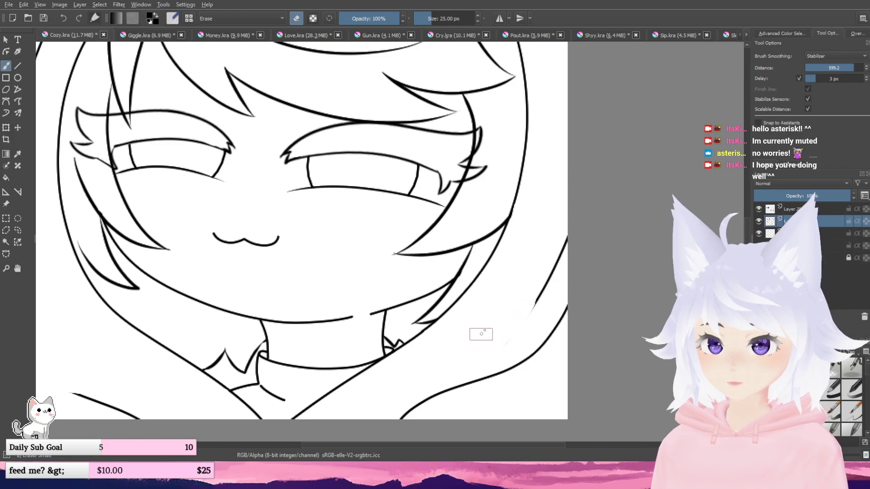
key("ctrl+z")
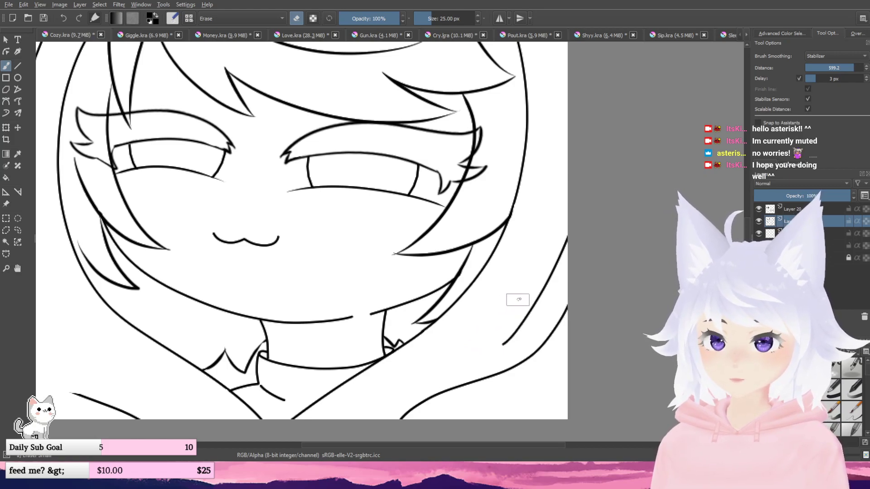
mouse_move(519, 303)
left_mouse_down()
mouse_move(495, 338)
mouse_move(466, 348)
left_mouse_up()
- Erase the right end of the hood's upper rim line between the ears to a thin taper
left_click_drag(502, 194, 545, 288)
scroll(545, 287, "down", 1)
left_click_drag(528, 257, 530, 317)
scroll(537, 204, "up", 2)
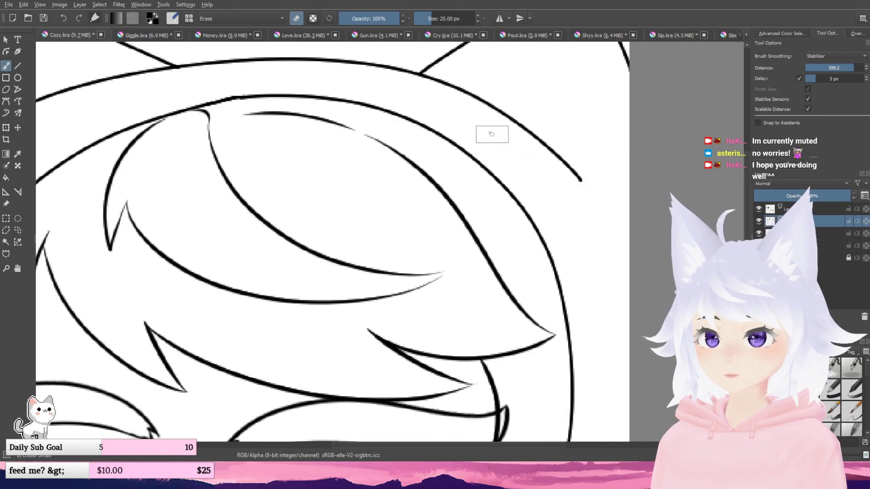
mouse_move(458, 109)
left_mouse_down()
mouse_move(538, 154)
mouse_move(614, 230)
left_mouse_up()
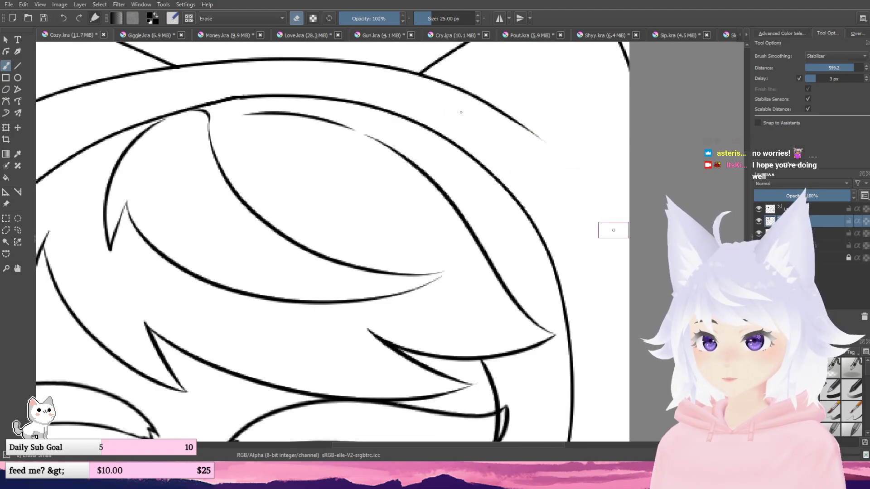
- Taper the left end of the hood's upper rim line and the top end of the left inner fold line
left_click_drag(487, 202, 770, 229)
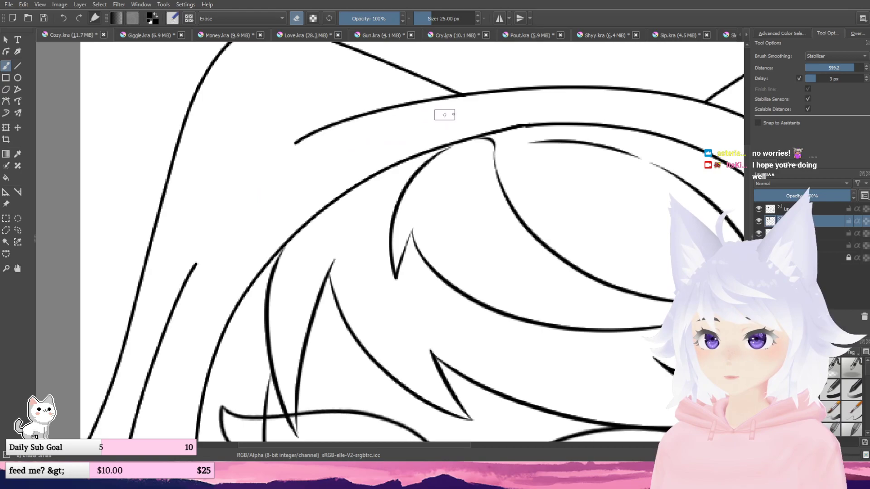
left_click_drag(322, 144, 248, 171)
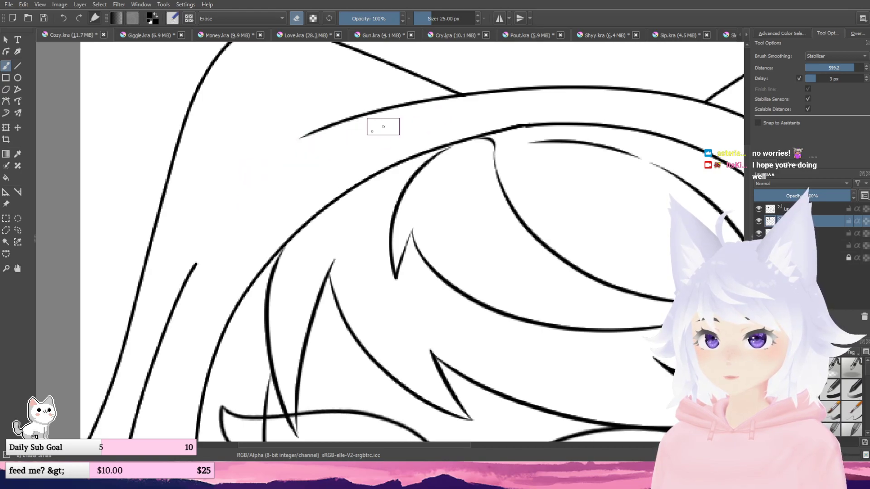
left_click_drag(191, 330, 229, 202)
scroll(268, 179, "down", 3)
left_click_drag(353, 204, 362, 152)
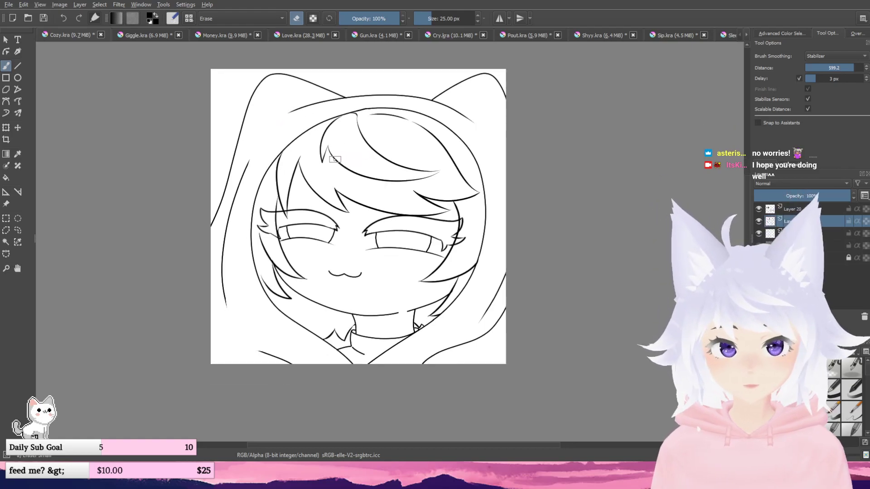
- Switch to Giggle.kra and hide the inked lines on Layer 9
left_click(145, 36)
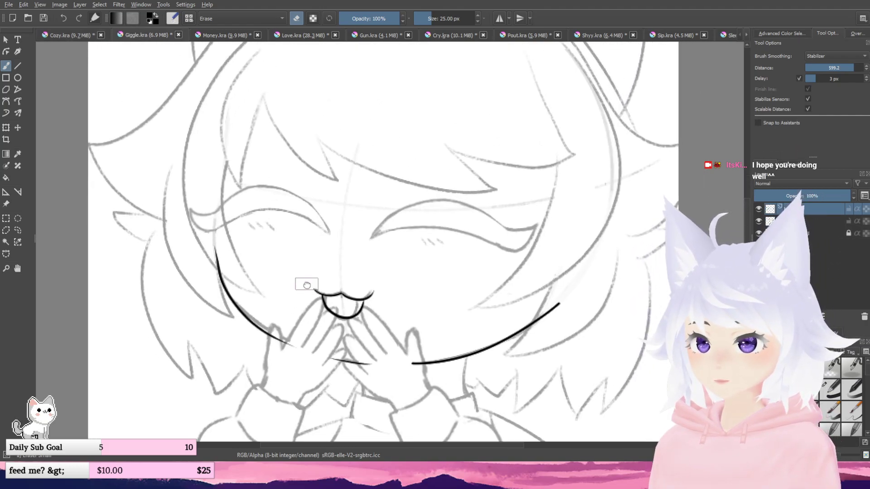
scroll(278, 225, "down", 1)
mouse_move(307, 291)
left_mouse_down()
mouse_move(278, 225)
mouse_move(272, 276)
left_mouse_up()
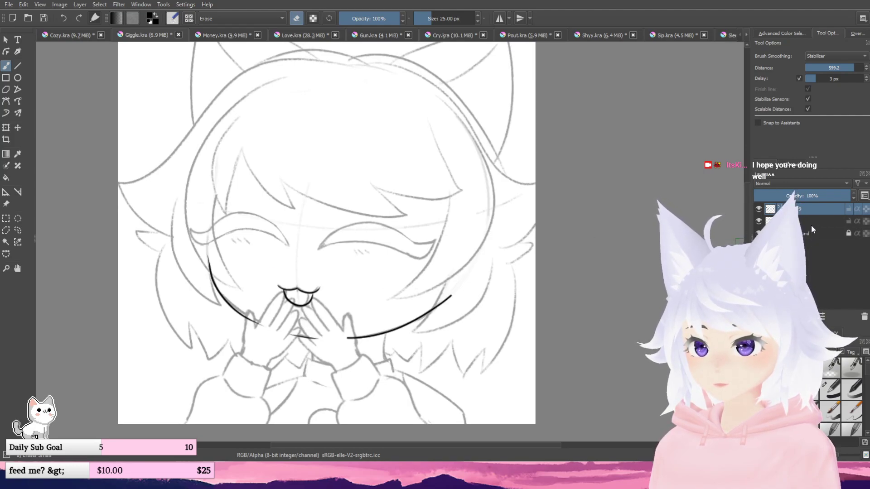
left_click(760, 209)
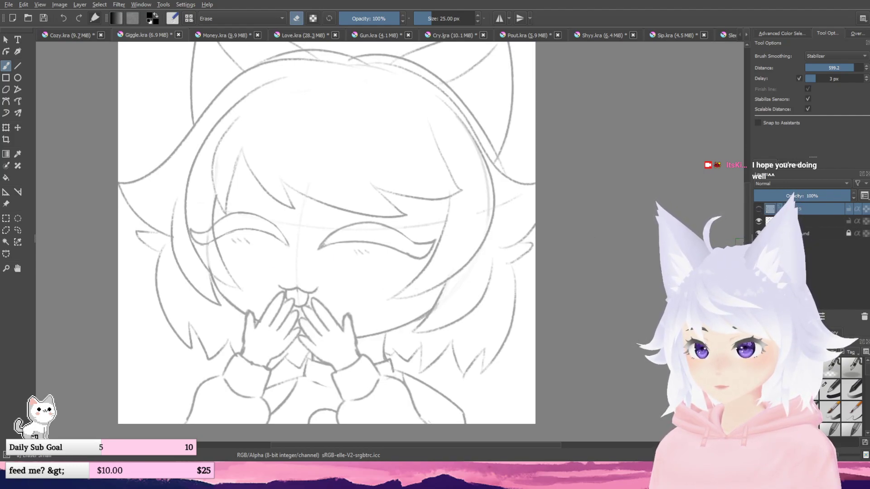
left_click(811, 233)
scroll(517, 241, "down", 1)
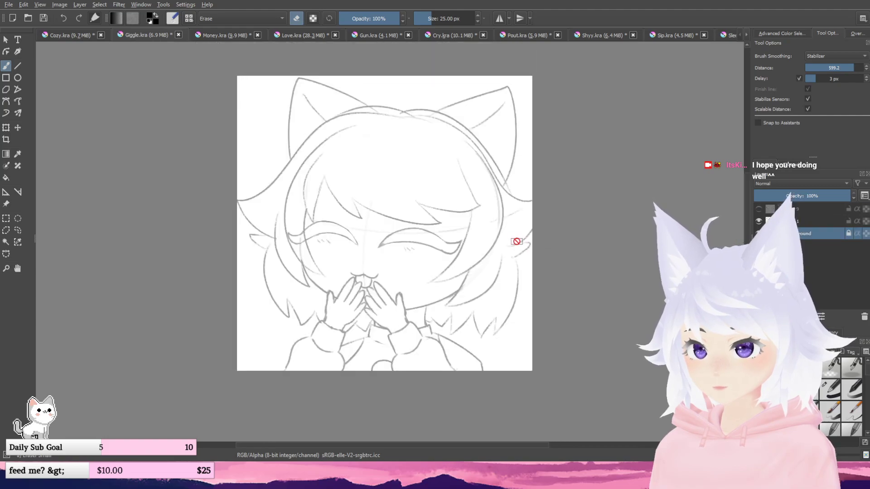
- Transform the sketch on Layer 1: enlarge it, rotate it slightly clockwise and reposition it within the canvas
left_click(6, 128)
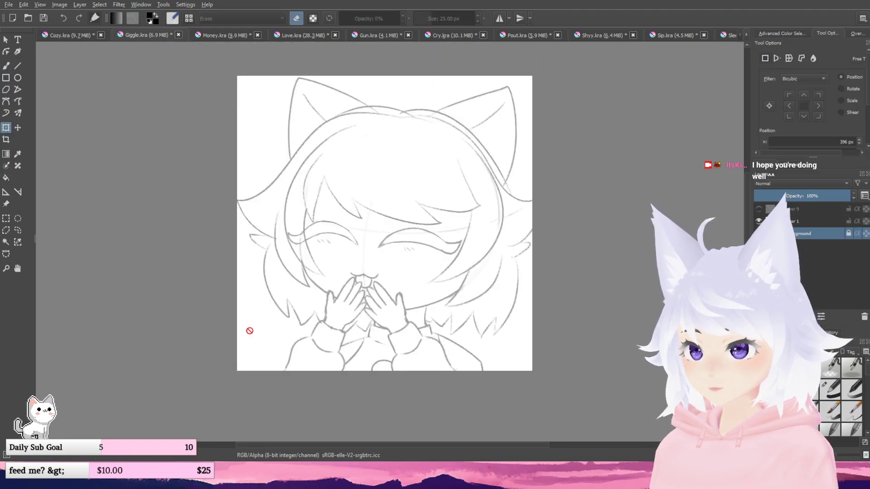
left_click(826, 222)
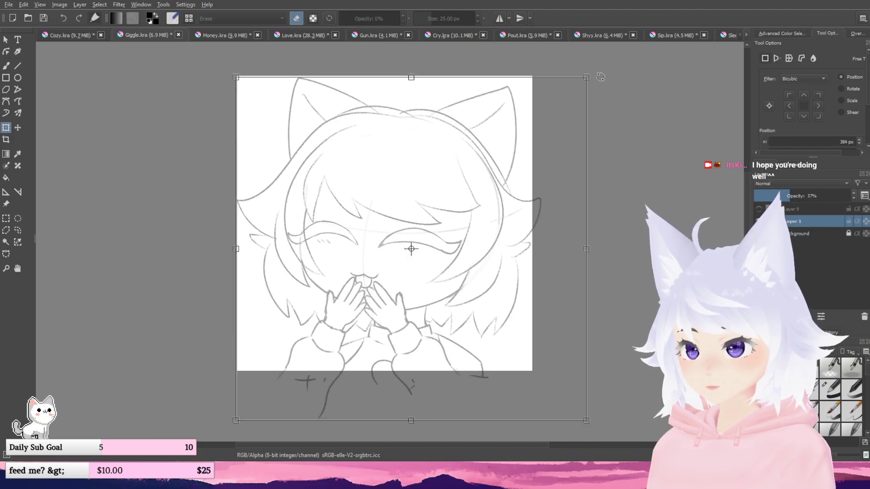
left_click_drag(586, 77, 598, 66)
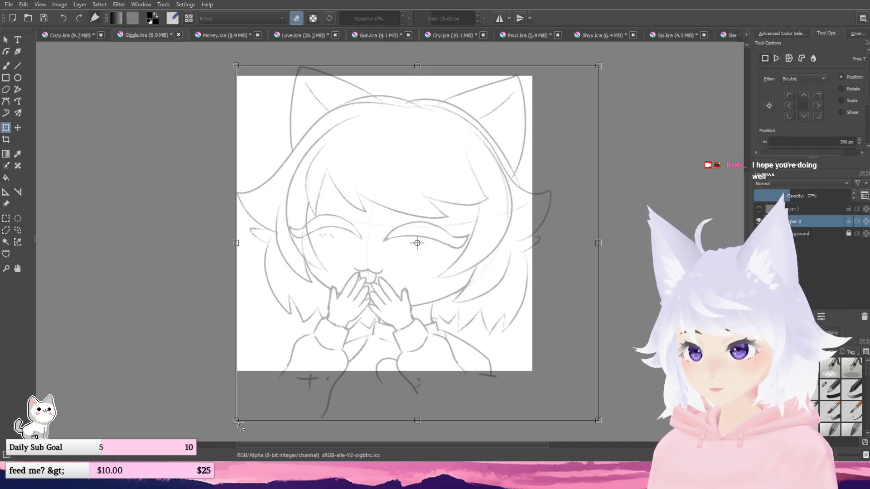
left_click_drag(235, 420, 203, 400)
key("ctrl+z")
key("ctrl+shift+z")
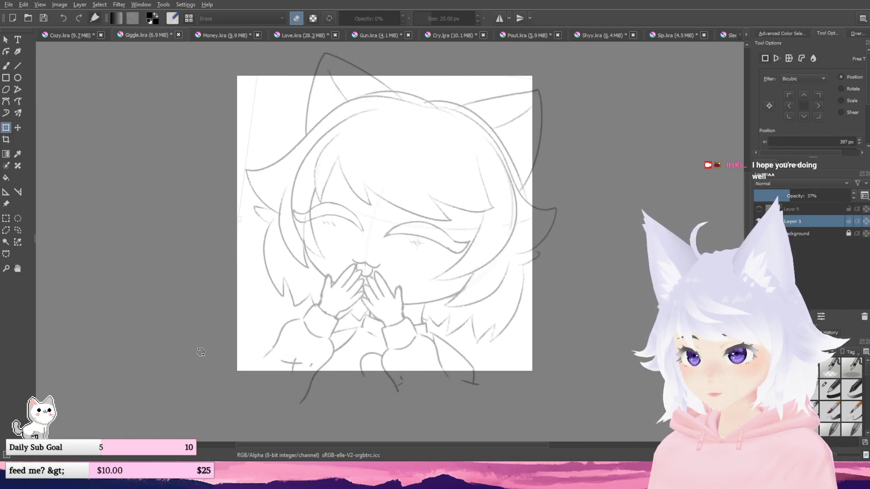
left_click_drag(291, 315, 283, 320)
- Show Layer 9 again, then rotate its mouth and jaw lines slightly clockwise, align them with the transformed sketch and apply the transform
left_click(809, 209)
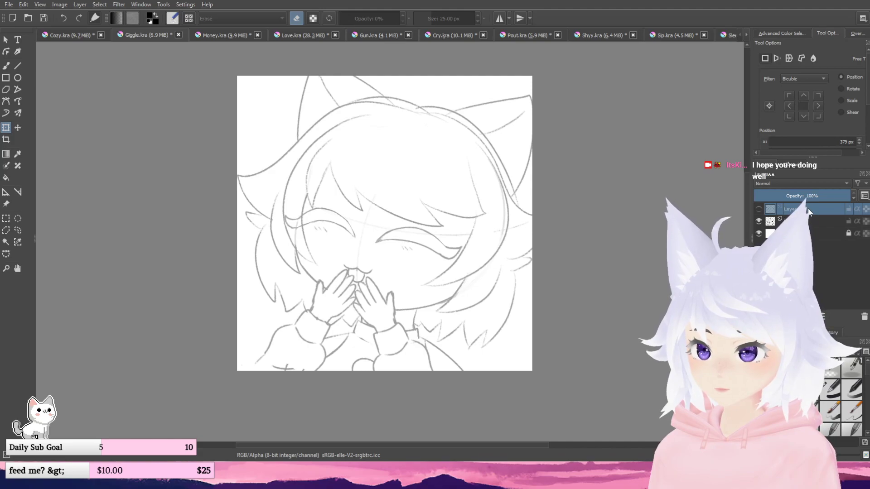
left_click(758, 209)
left_click(396, 390)
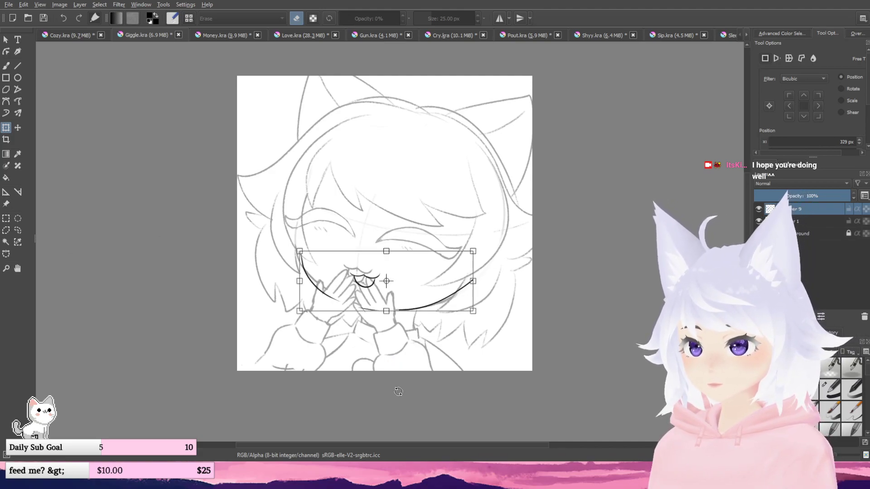
left_click_drag(397, 389, 381, 381)
left_click_drag(415, 301, 408, 294)
left_click_drag(475, 306, 474, 312)
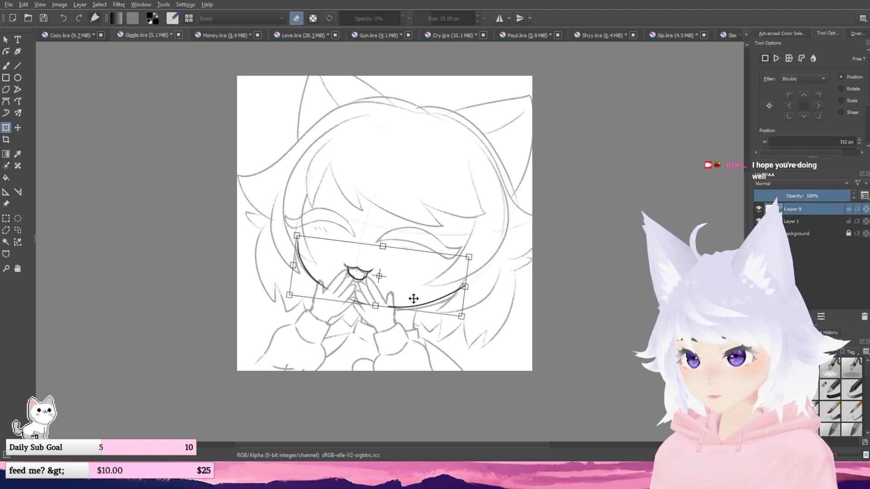
left_click_drag(414, 297, 412, 300)
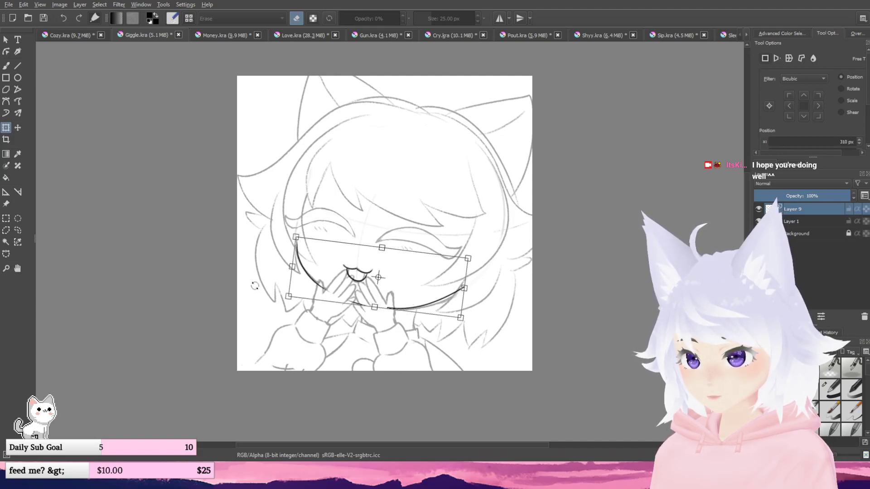
key("Return")
- Choose the freehand brush with the fine inking preset at 1.44 px
key("b")
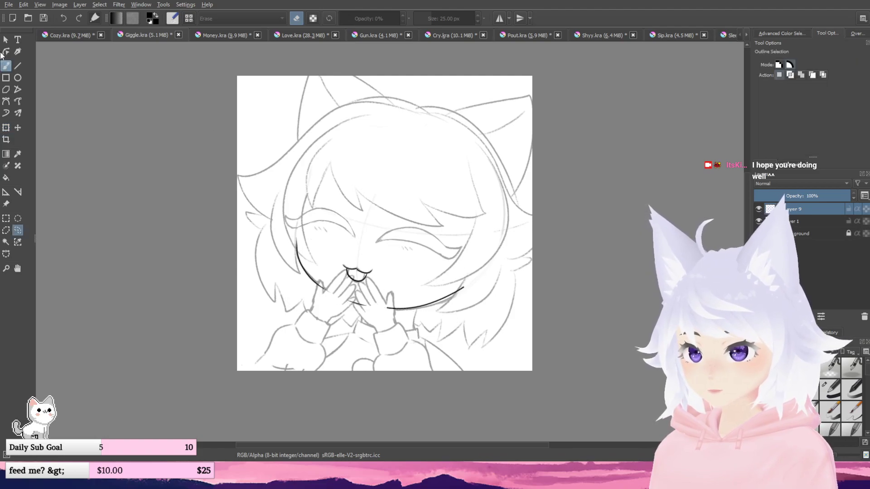
scroll(352, 280, "up", 2)
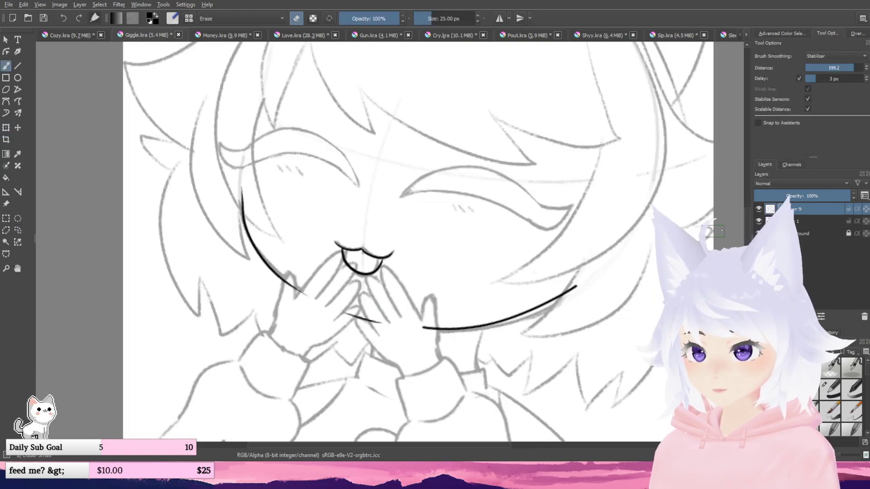
left_click(832, 391)
scroll(378, 392, "up", 2)
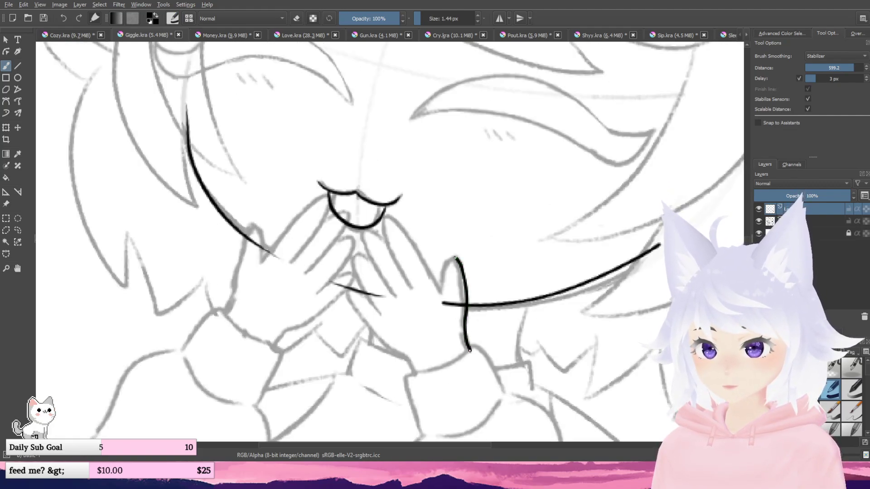
mouse_move(443, 290)
left_mouse_down()
mouse_move(390, 216)
mouse_move(382, 219)
mouse_move(407, 277)
left_mouse_up()
scroll(415, 277, "down", 1)
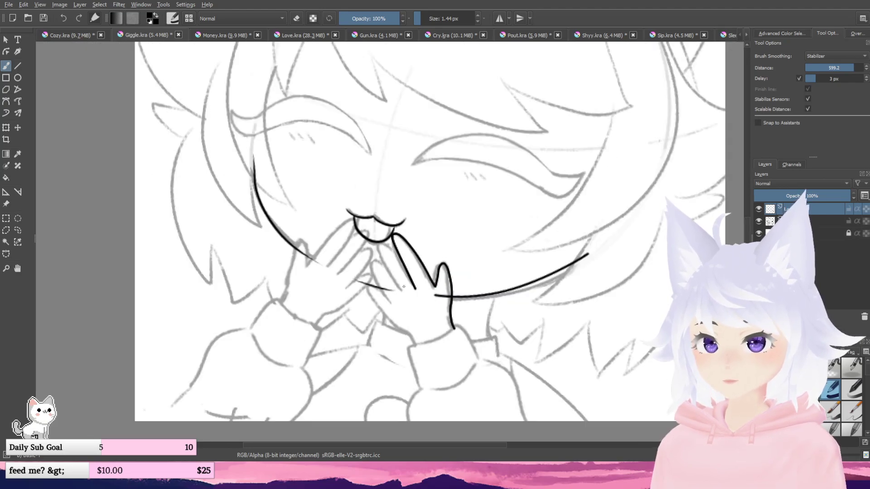
scroll(402, 285, "up", 2)
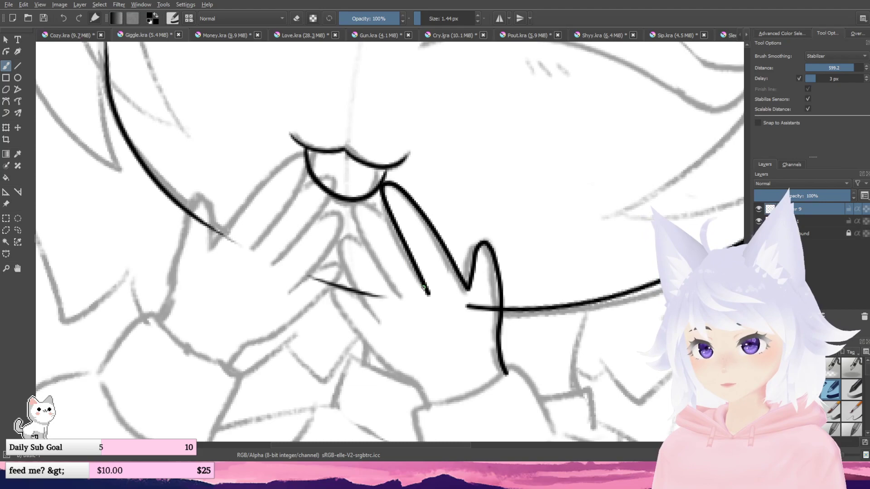
mouse_move(405, 250)
left_mouse_down()
mouse_move(357, 203)
mouse_move(352, 218)
mouse_move(390, 294)
left_mouse_up()
key("ctrl+z")
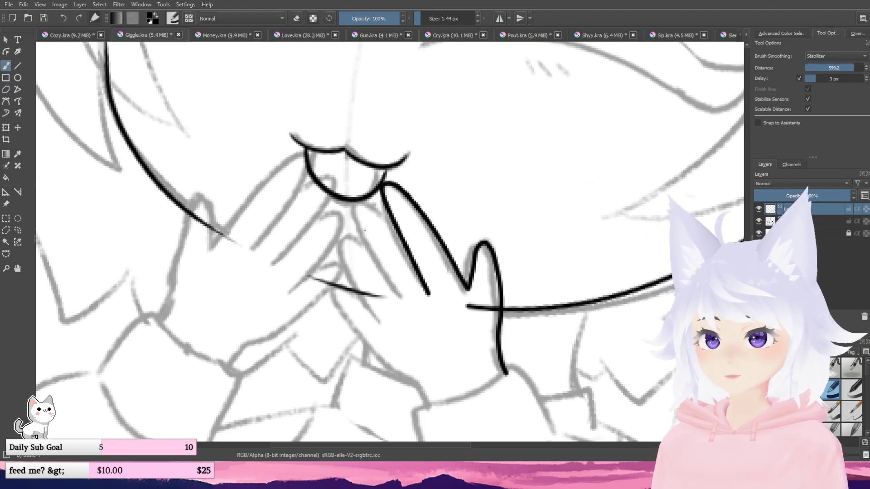
key("minus")
key("ctrl+z")
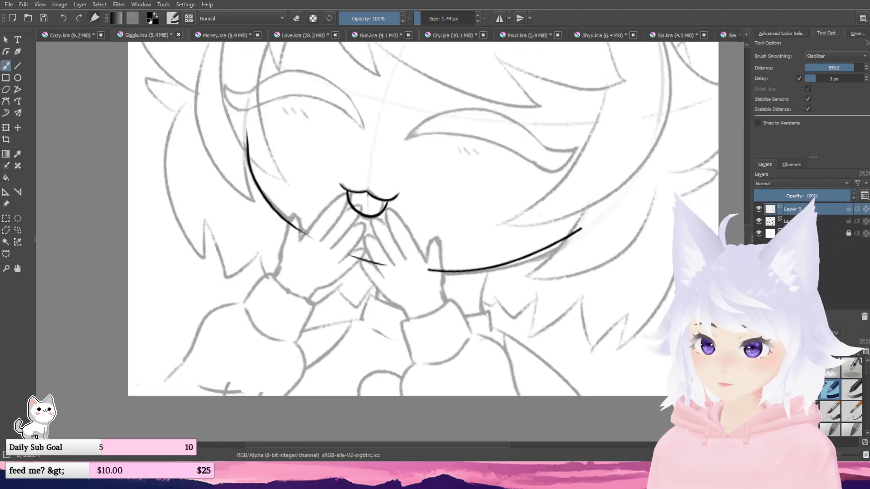
- Add a new layer above Layer 9 and ink the thumb and outer wrist edge of the hand on the right
key("Insert")
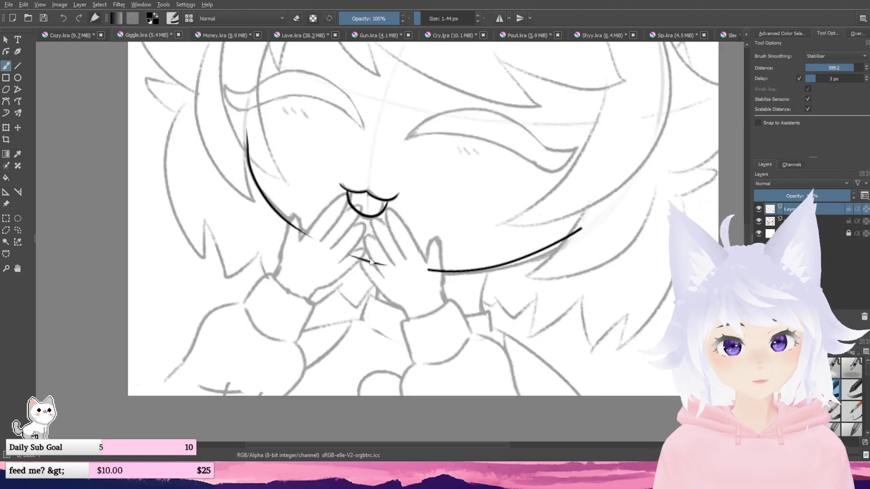
key("plus")
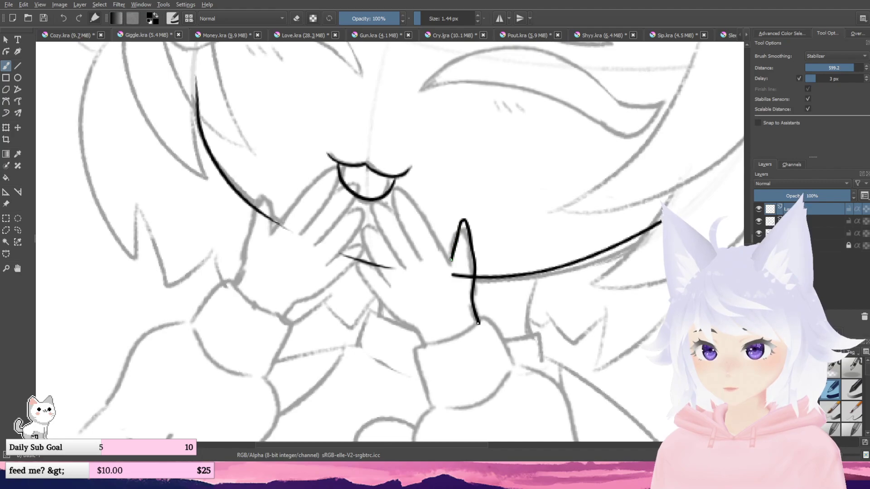
key("ctrl+z")
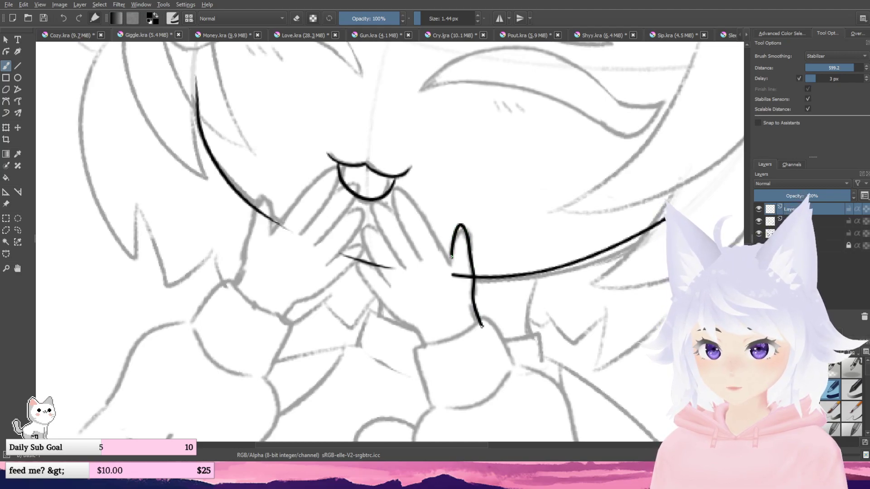
mouse_move(451, 265)
left_mouse_down()
mouse_move(407, 194)
mouse_move(426, 271)
left_mouse_up()
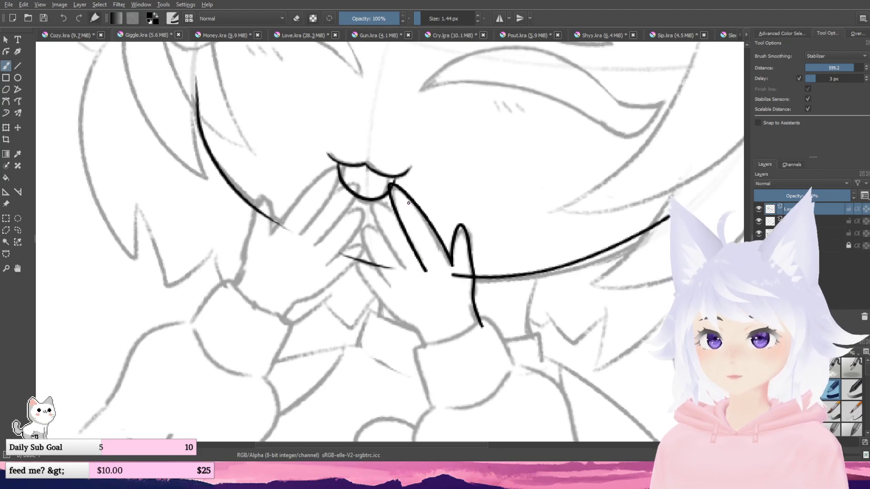
key("ctrl+z")
key("ctrl+z")
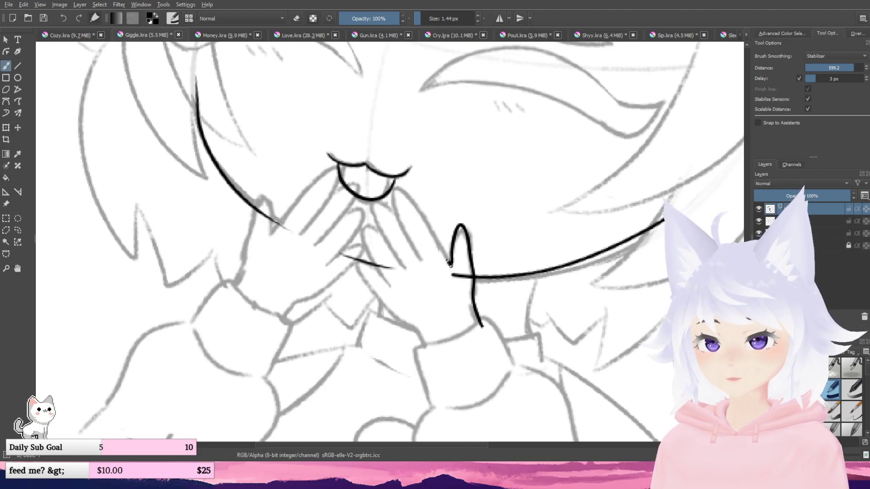
- Ink the four fingers and the lower palm edge down to the wrist of the hand on the right
mouse_move(451, 265)
left_mouse_down()
mouse_move(396, 200)
mouse_move(393, 212)
mouse_move(419, 267)
left_mouse_up()
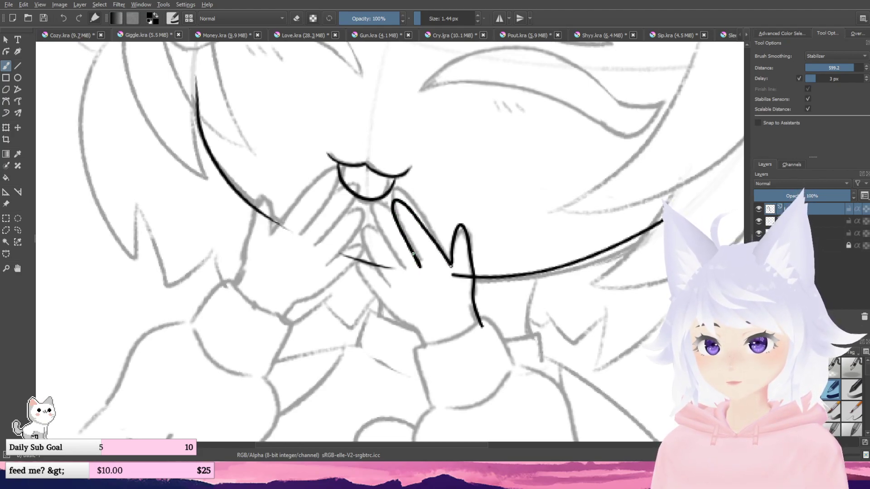
left_click_drag(377, 212, 386, 247)
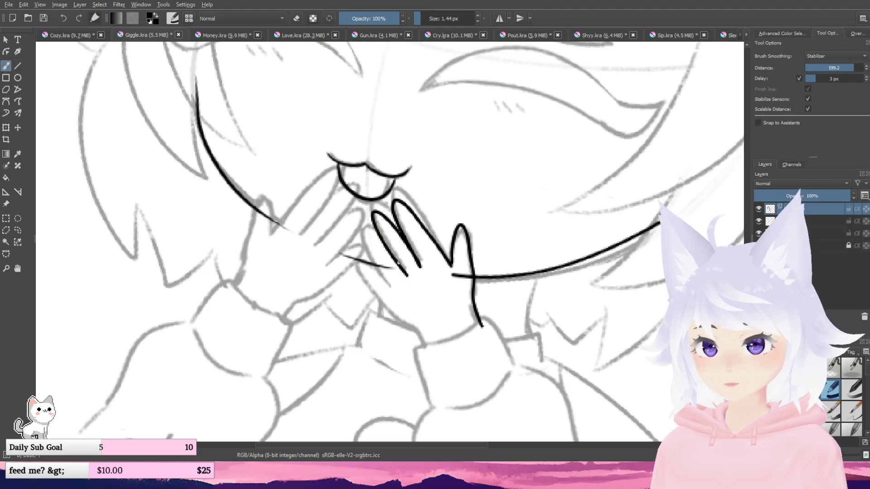
mouse_move(367, 231)
left_mouse_down()
mouse_move(393, 287)
mouse_move(362, 267)
mouse_move(397, 311)
left_mouse_up()
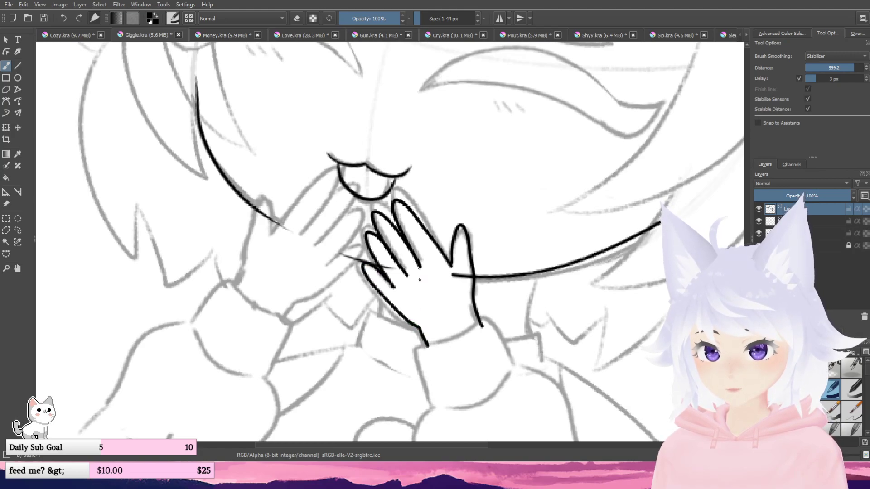
- Ink the sleeve cuff below the right-hand wrist: its upper rim, both sides and the curved lower edge
left_click_drag(420, 279, 432, 219)
scroll(435, 217, "down", 1)
scroll(481, 251, "up", 3)
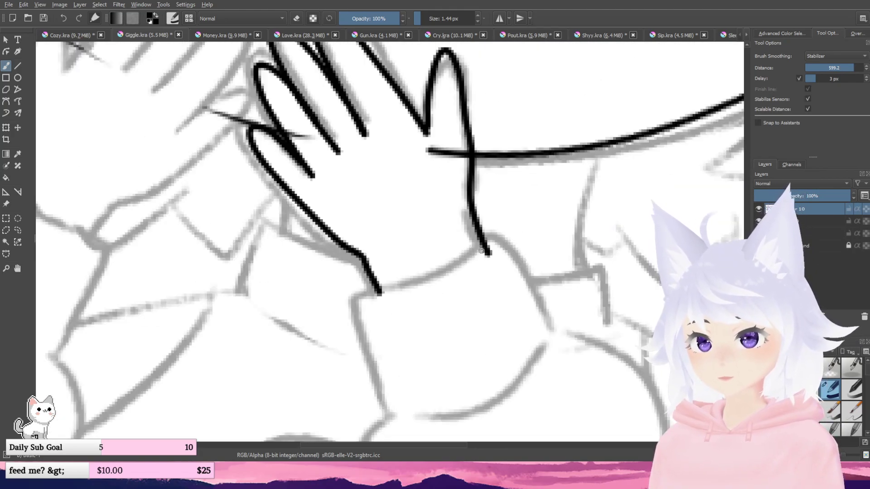
mouse_move(486, 231)
left_mouse_down()
mouse_move(492, 247)
mouse_move(453, 267)
mouse_move(366, 291)
mouse_move(385, 423)
left_mouse_up()
mouse_move(365, 369)
left_mouse_down()
mouse_move(353, 350)
mouse_move(312, 331)
left_mouse_up()
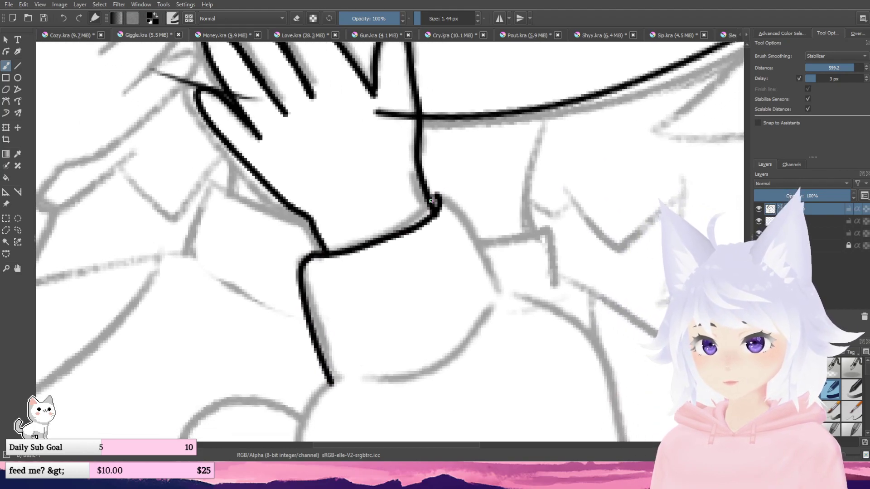
mouse_move(436, 196)
left_mouse_down()
mouse_move(459, 210)
mouse_move(503, 297)
left_mouse_up()
scroll(501, 292, "down", 3)
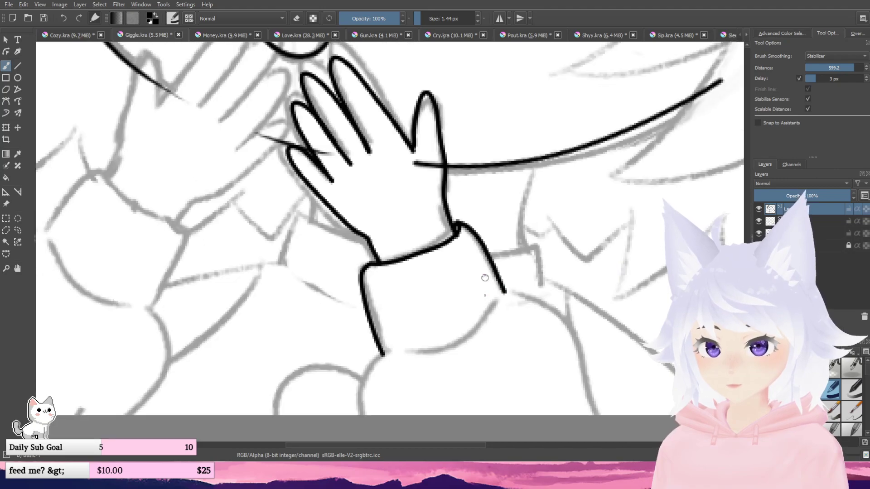
scroll(460, 205, "up", 2)
mouse_move(378, 268)
left_mouse_down()
mouse_move(409, 269)
mouse_move(475, 222)
mouse_move(581, 288)
mouse_move(589, 366)
mouse_move(574, 340)
mouse_move(463, 405)
left_mouse_up()
scroll(462, 405, "down", 1)
key("ctrl+z")
scroll(416, 238, "up", 2)
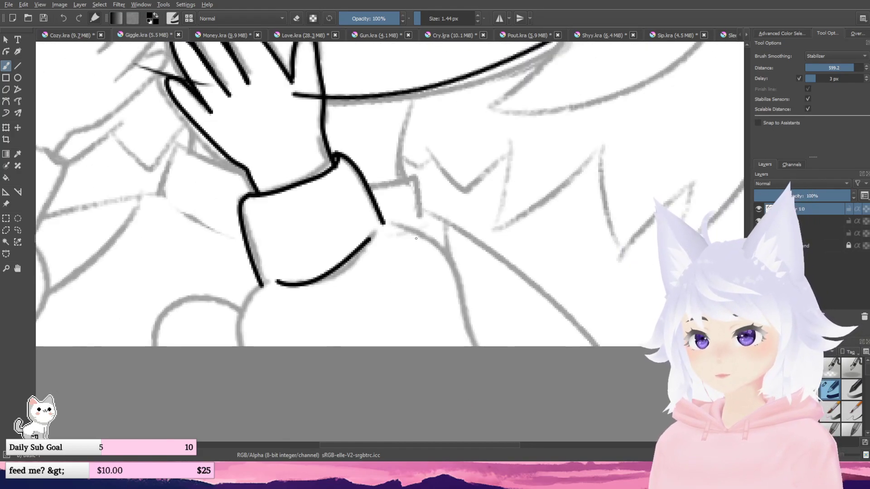
- Ink the outer and inner sleeve lines from the cuff down to the canvas's lower edge
mouse_move(383, 223)
left_mouse_down()
mouse_move(443, 261)
mouse_move(479, 347)
mouse_move(601, 310)
left_mouse_up()
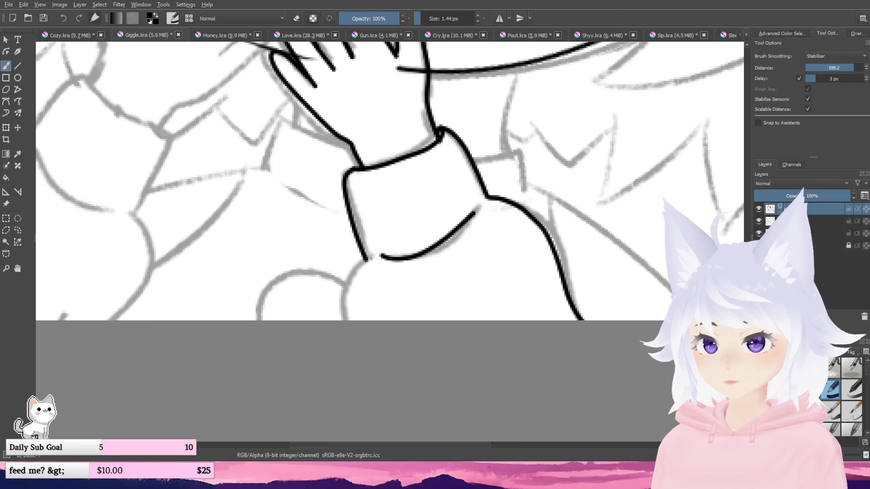
mouse_move(372, 255)
left_mouse_down()
mouse_move(340, 291)
mouse_move(336, 324)
left_mouse_up()
scroll(343, 308, "down", 4)
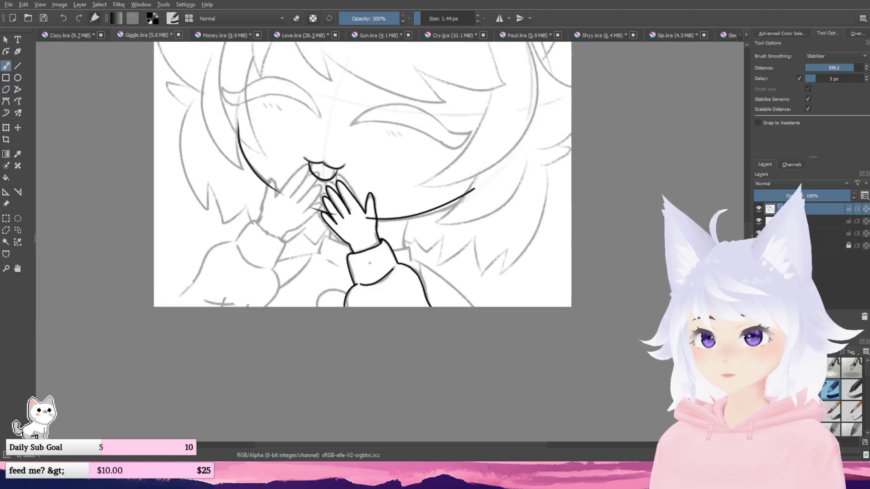
scroll(354, 291, "up", 4)
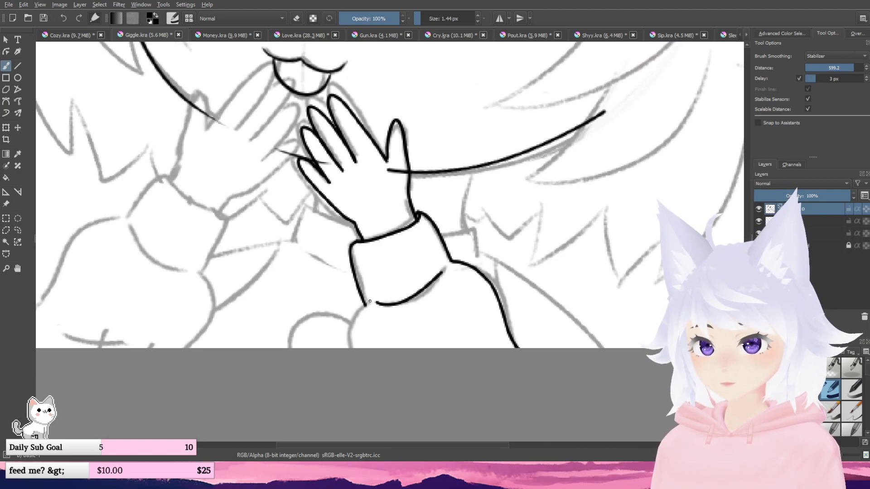
scroll(357, 335, "down", 3)
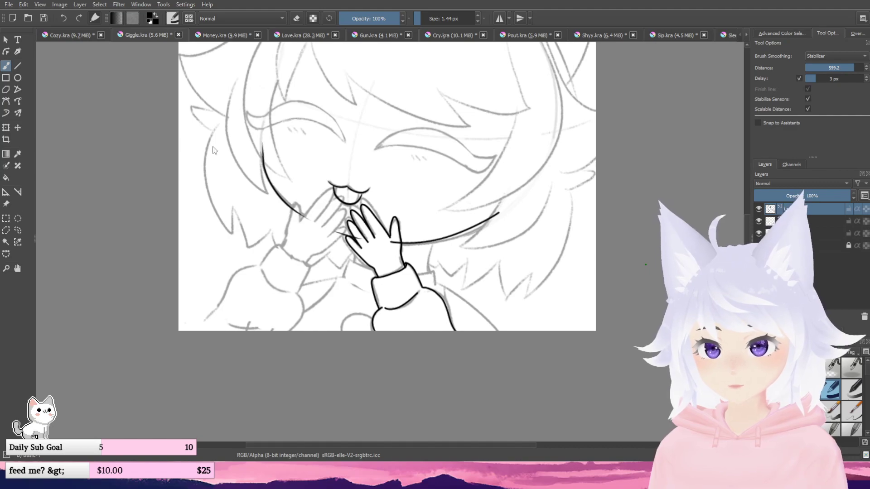
- Duplicate Layer 10, mirror the inked arm horizontally, then position and rotate it over the sketched hand on the left and apply the transform
key("ctrl+j")
key("ctrl+t")
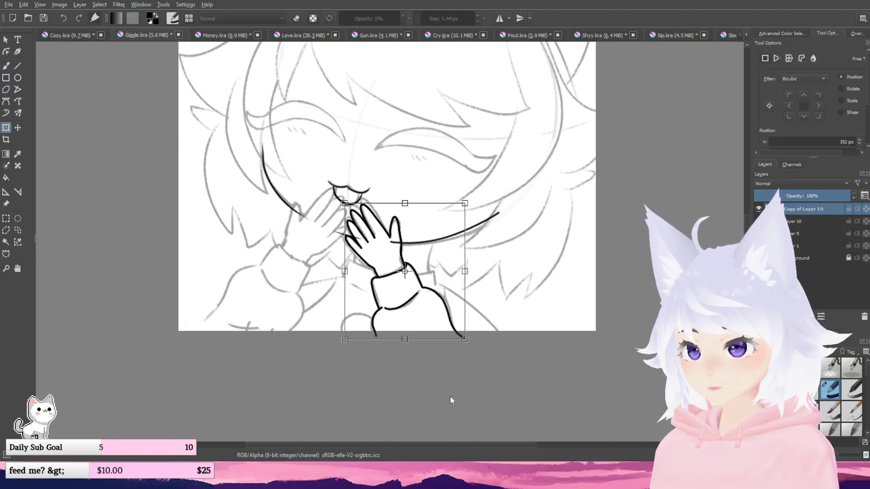
key("m")
left_click_drag(378, 311, 258, 297)
left_click_drag(372, 344, 363, 355)
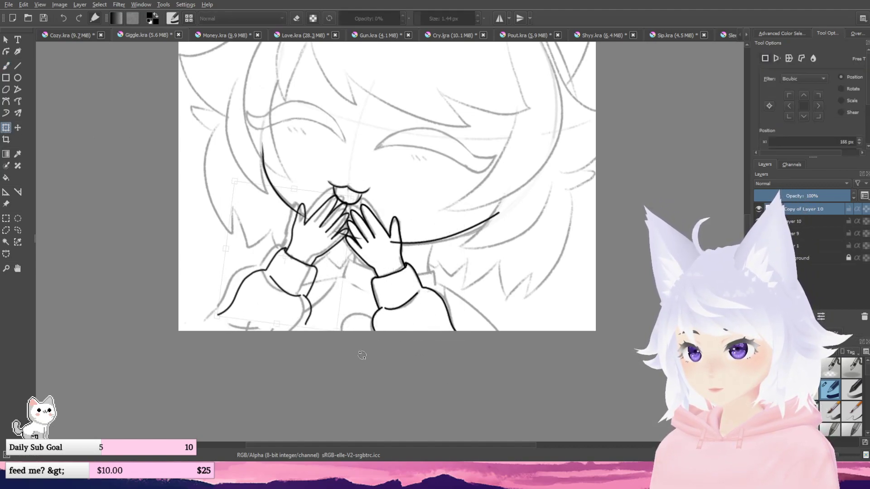
left_click_drag(297, 305, 295, 305)
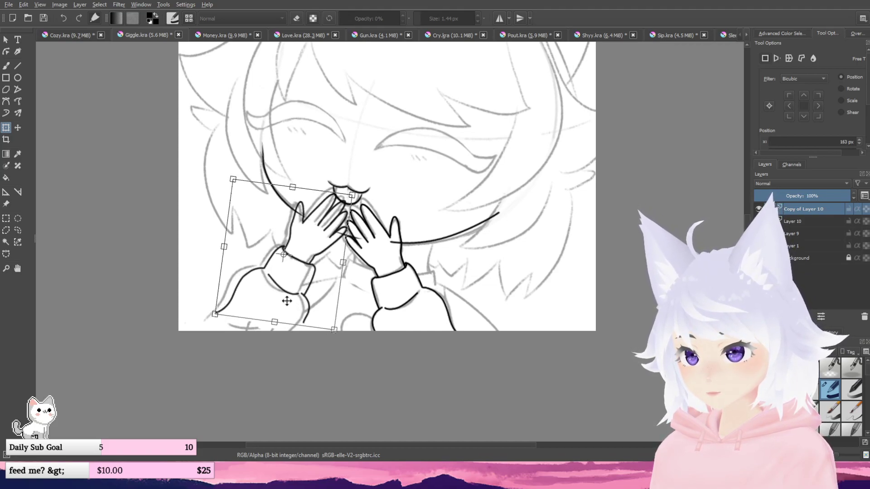
mouse_move(241, 363)
left_mouse_down()
mouse_move(230, 370)
mouse_move(237, 373)
left_mouse_up()
left_click_drag(257, 295, 254, 295)
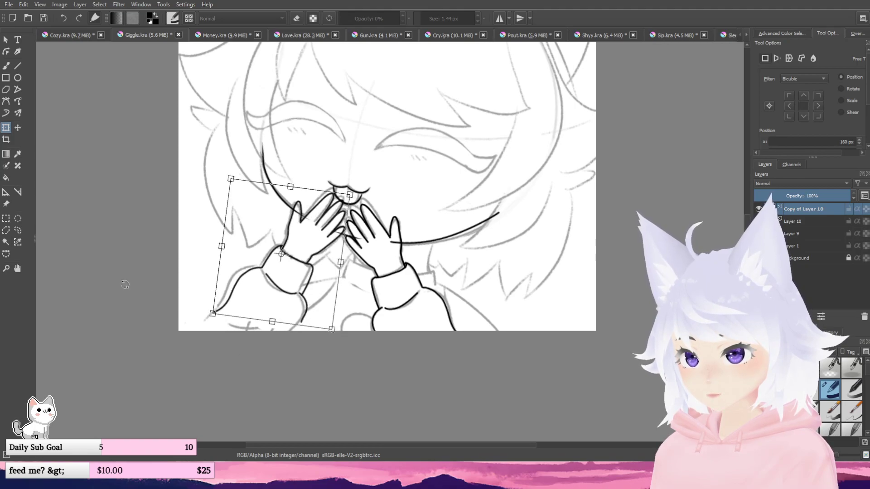
left_click(18, 230)
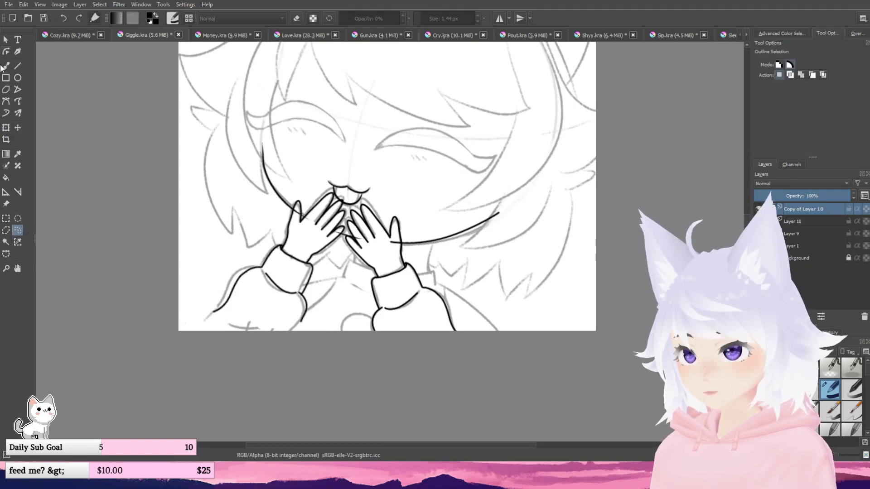
- Extend the mirrored sleeve's two lines to the canvas's lower edge and merge the copied layer down into Layer 10
key("b")
scroll(308, 318, "up", 3)
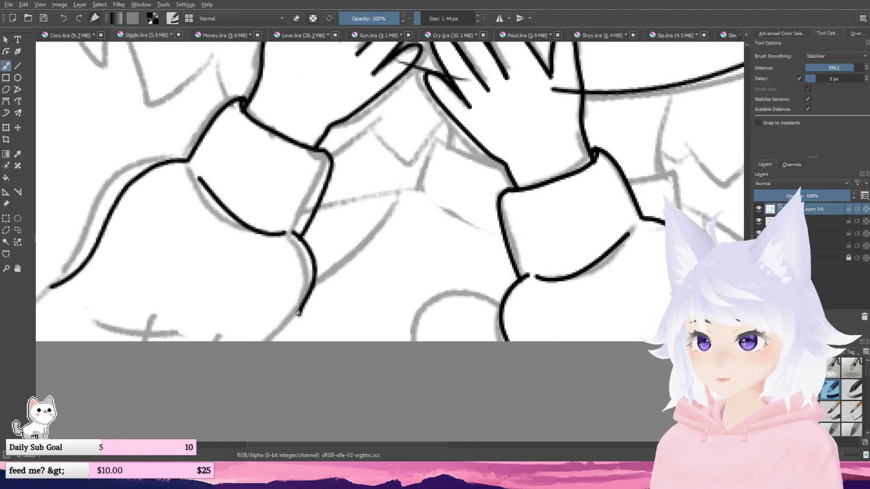
left_click_drag(299, 314, 289, 342)
mouse_move(55, 294)
left_mouse_down()
mouse_move(309, 273)
mouse_move(252, 319)
left_mouse_up()
scroll(382, 216, "down", 3)
left_click_drag(382, 215, 264, 316)
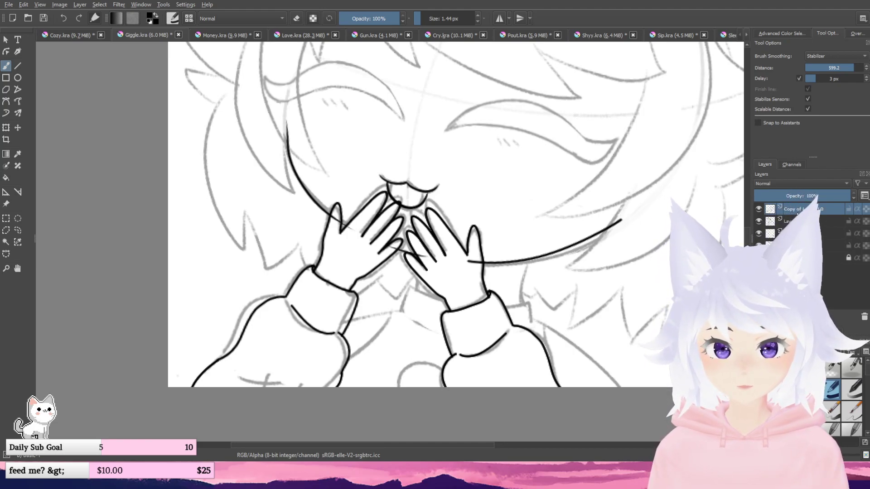
key("ctrl+e")
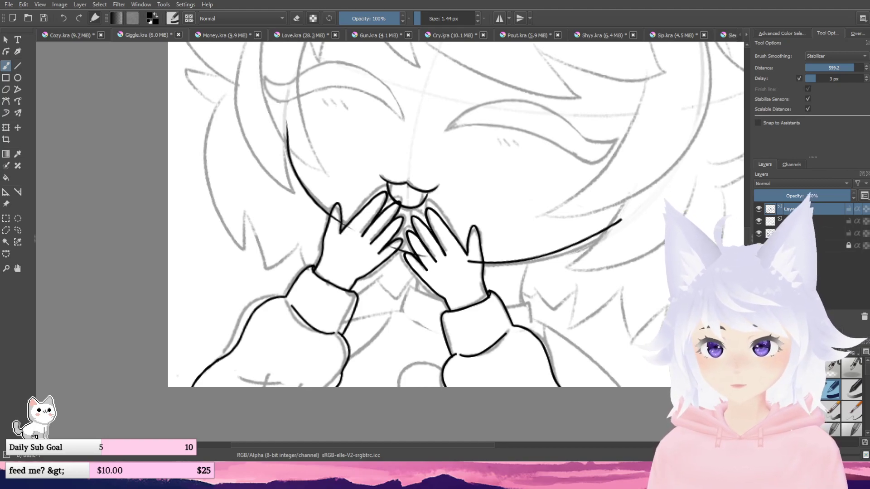
- On Layer 9, erase the parts of the jaw line that cross the two raised hands, using the 25 px eraser
left_click(811, 232)
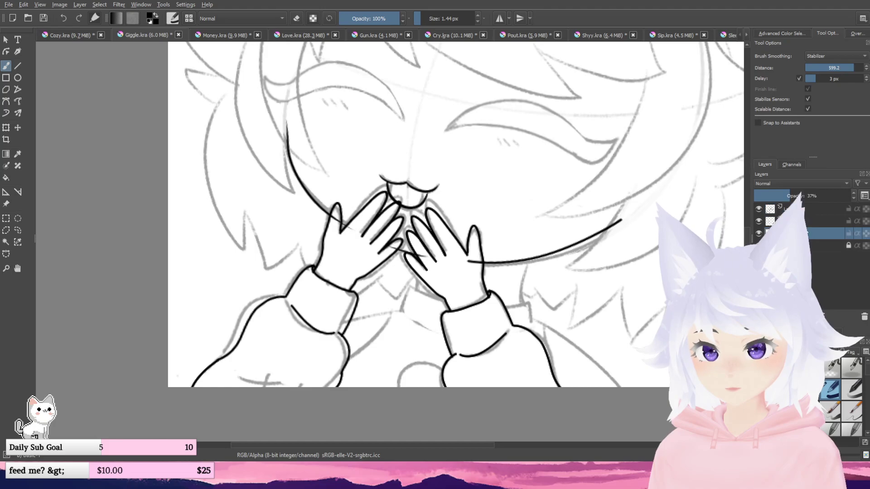
left_click(797, 221)
key("e")
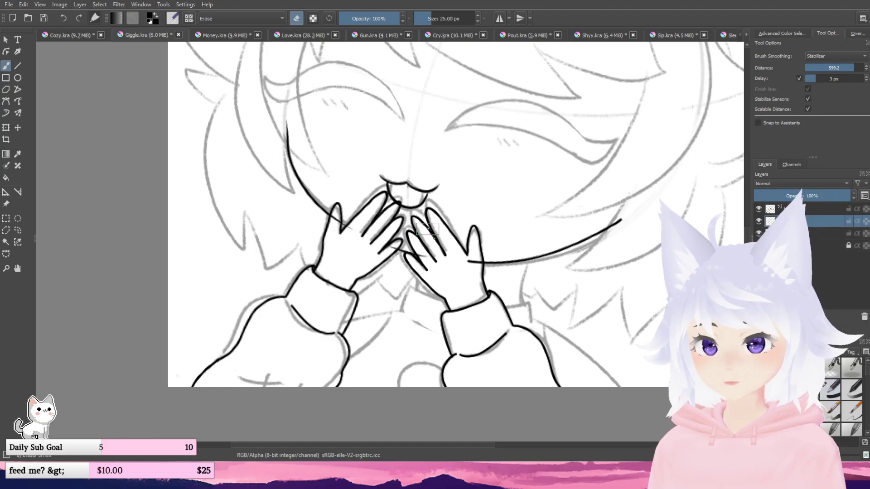
scroll(444, 254, "up", 3)
left_click_drag(425, 211, 465, 210)
mouse_move(368, 230)
left_mouse_down()
mouse_move(342, 180)
mouse_move(356, 209)
mouse_move(348, 200)
left_mouse_up()
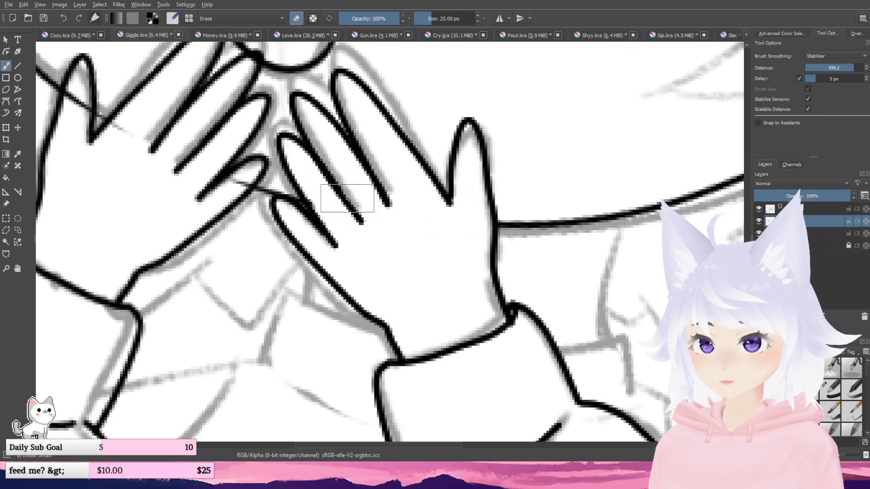
key("m")
mouse_move(413, 258)
left_mouse_down()
mouse_move(467, 262)
mouse_move(481, 250)
mouse_move(463, 277)
mouse_move(490, 243)
left_mouse_up()
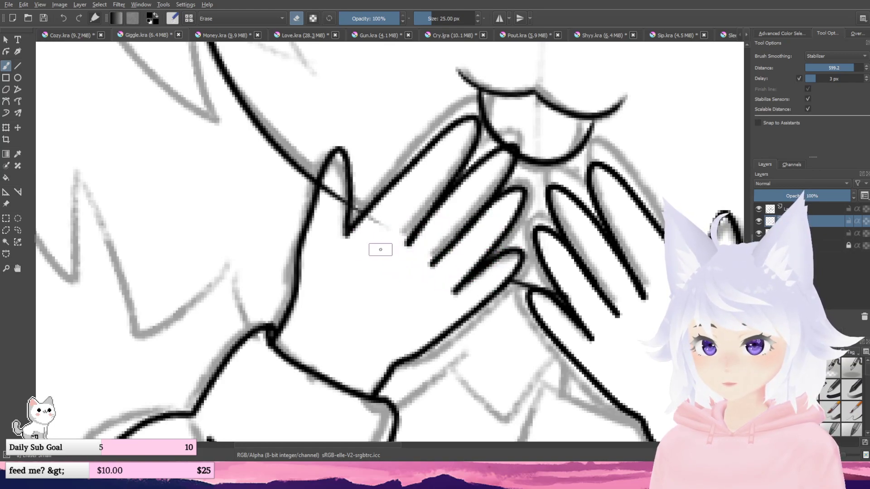
mouse_move(381, 249)
left_mouse_down()
mouse_move(398, 222)
mouse_move(326, 222)
mouse_move(333, 177)
mouse_move(330, 244)
left_mouse_up()
scroll(344, 254, "down", 4)
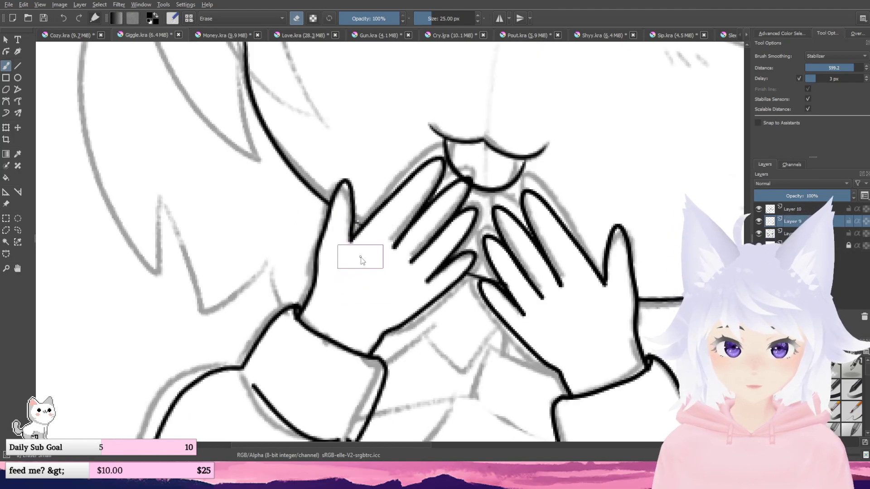
scroll(262, 227, "up", 2)
scroll(254, 223, "down", 4)
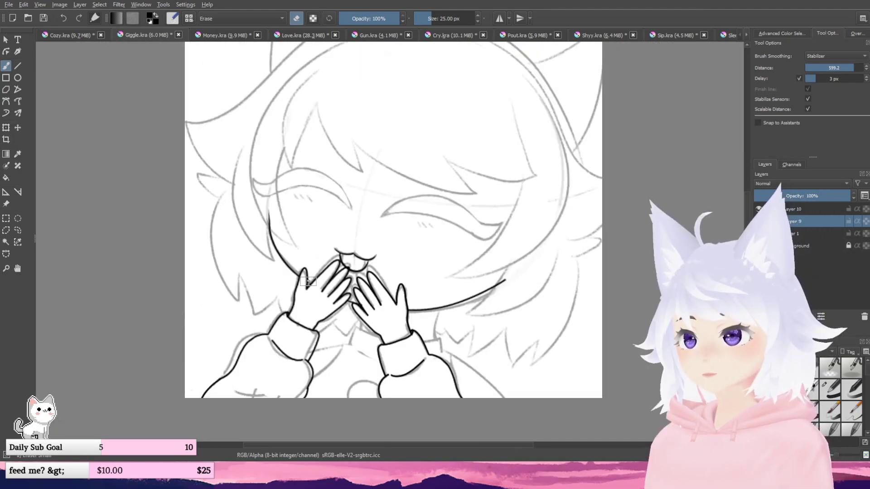
left_click_drag(281, 260, 314, 268)
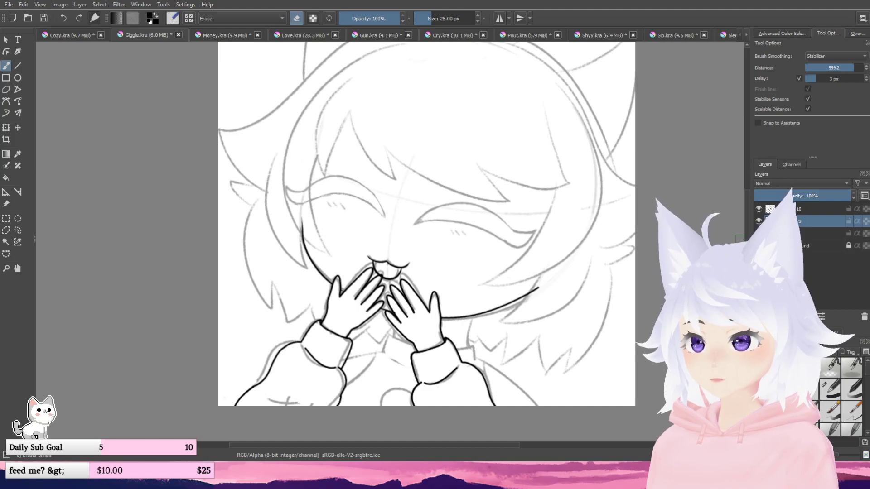
- Add a new layer above Layer 10 and lower the sketch layer's opacity
left_click(759, 233)
key("ctrl+z")
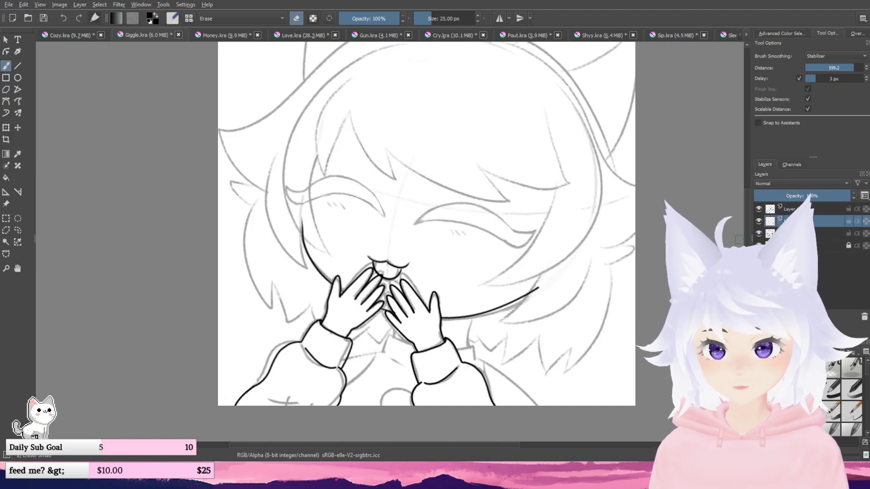
left_click(824, 209)
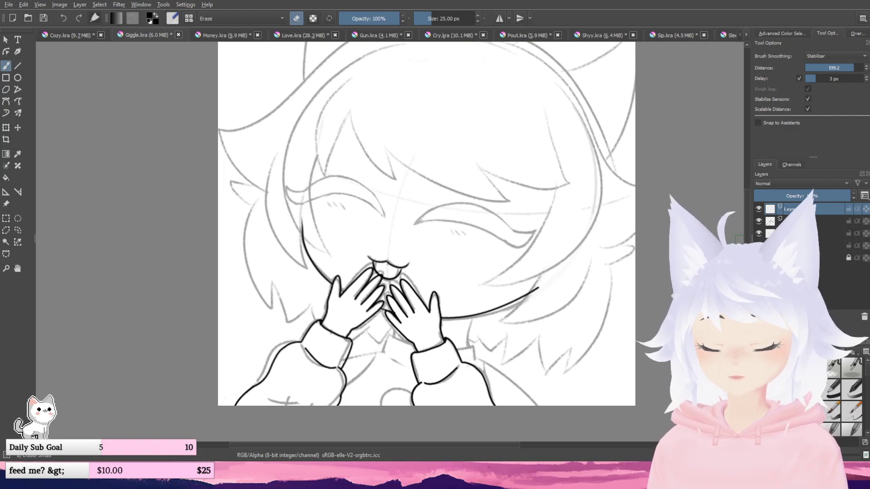
left_click(825, 246)
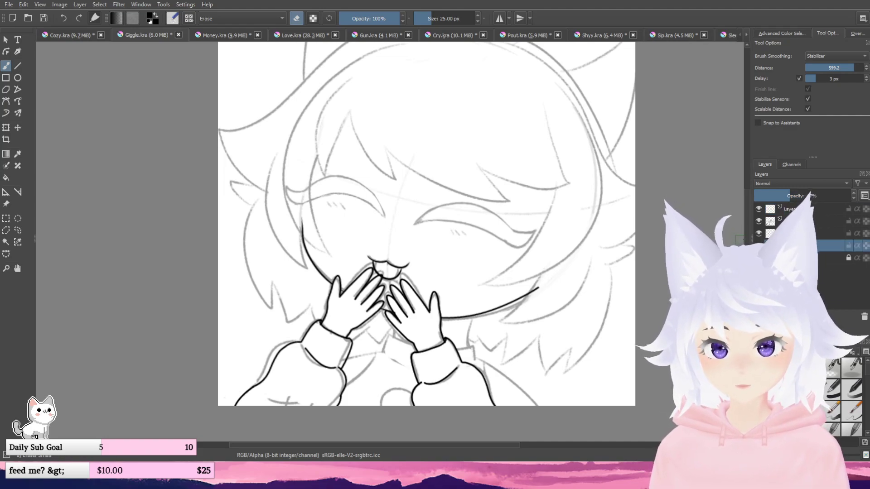
left_click_drag(791, 196, 775, 197)
left_click(794, 209)
left_click_drag(426, 245, 424, 212)
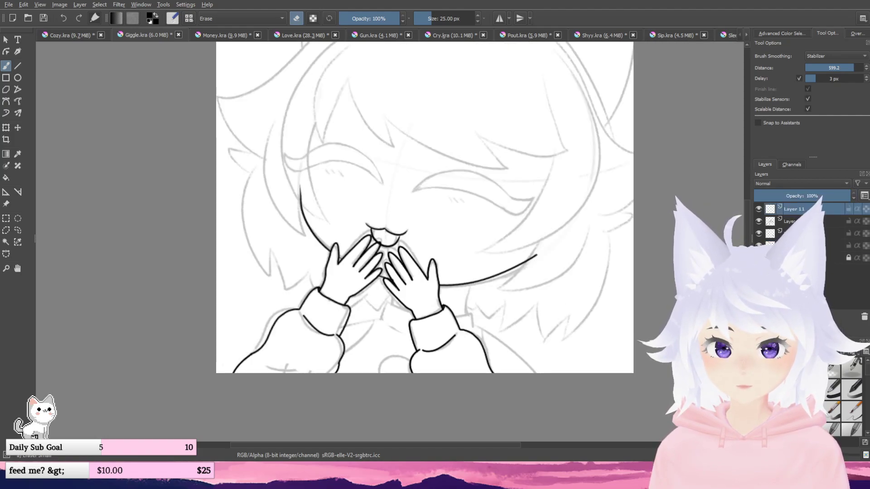
- With the 1.44 px ink brush on Layer 9, ink both sides of the neck below the jaw
left_click(829, 395)
left_click(793, 234)
scroll(487, 328, "up", 2)
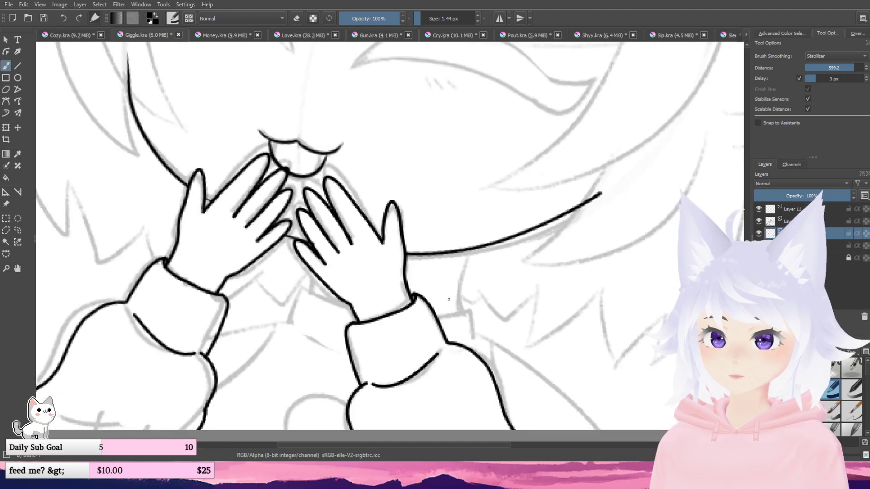
left_click_drag(452, 302, 457, 258)
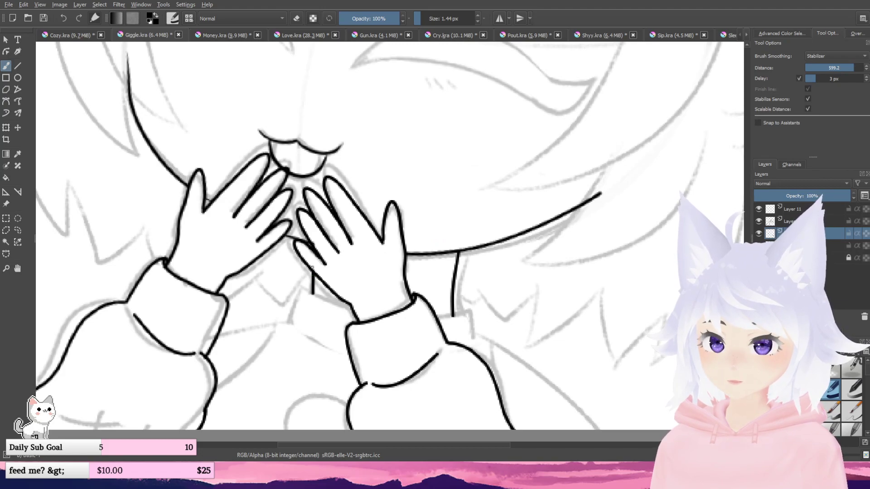
left_click_drag(328, 256, 334, 255)
left_click_drag(436, 318, 436, 301)
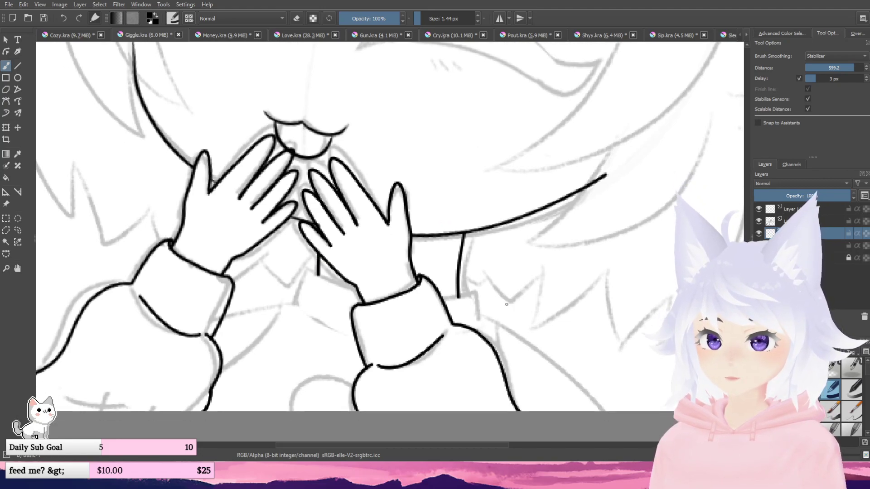
- Ink the collar's curved rim on both sides of the neck, ending it at the raised hand and cuff
scroll(436, 301, "up", 1)
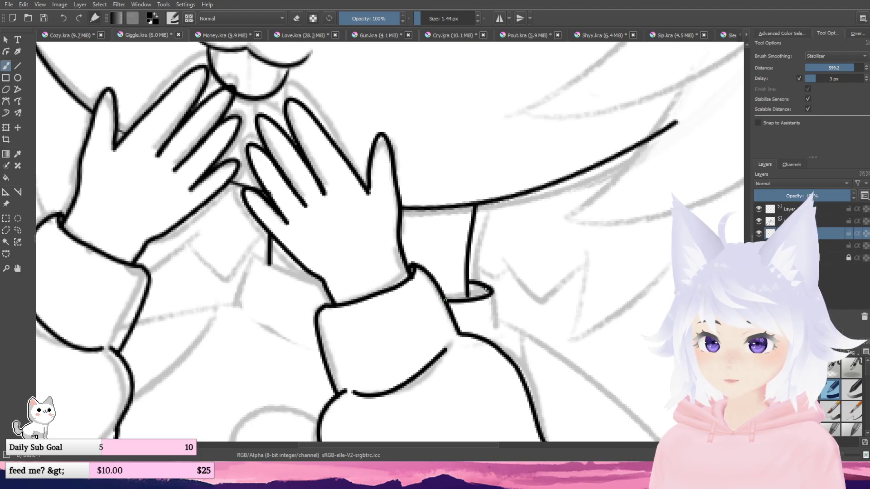
left_click_drag(461, 296, 561, 293)
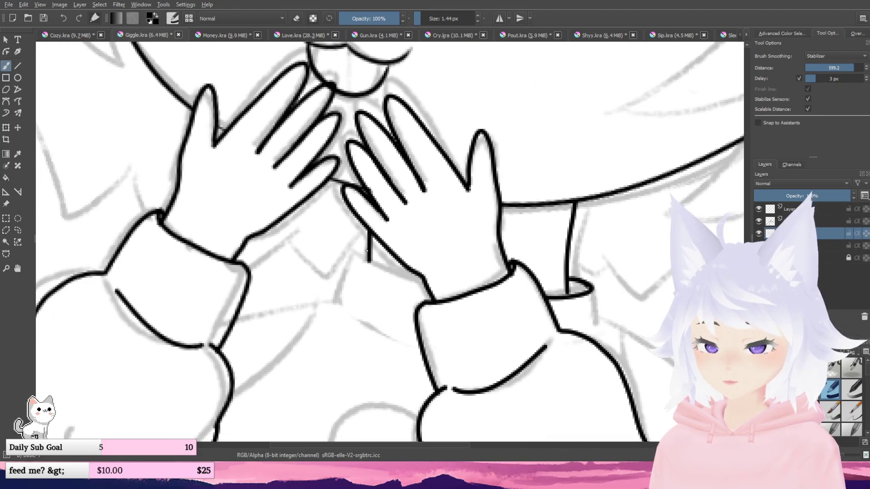
mouse_move(367, 251)
left_mouse_down()
mouse_move(379, 272)
mouse_move(424, 285)
left_mouse_up()
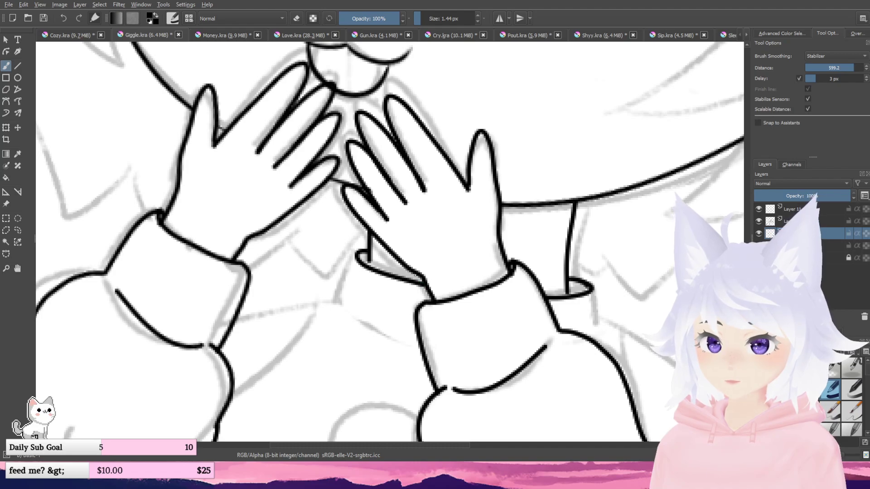
scroll(414, 276, "down", 2)
- Ink the collar's outer edge and the garment fold running down beside the right-hand sleeve
left_click_drag(507, 293, 440, 266)
scroll(441, 265, "up", 1)
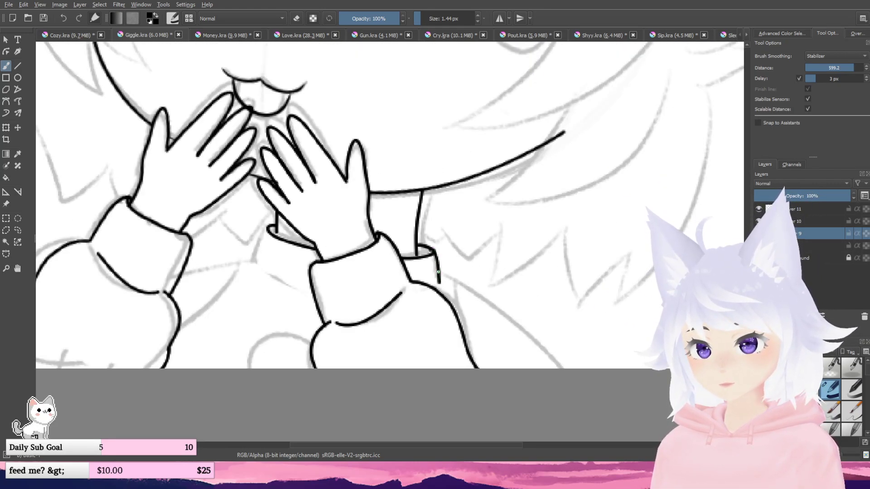
left_click_drag(455, 298, 462, 331)
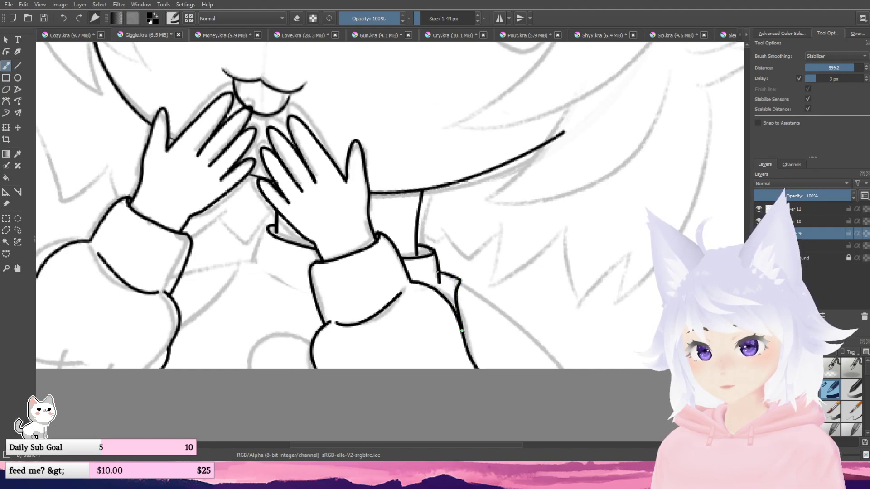
mouse_move(226, 249)
left_mouse_down()
mouse_move(429, 235)
mouse_move(408, 222)
left_mouse_up()
key("ctrl+z")
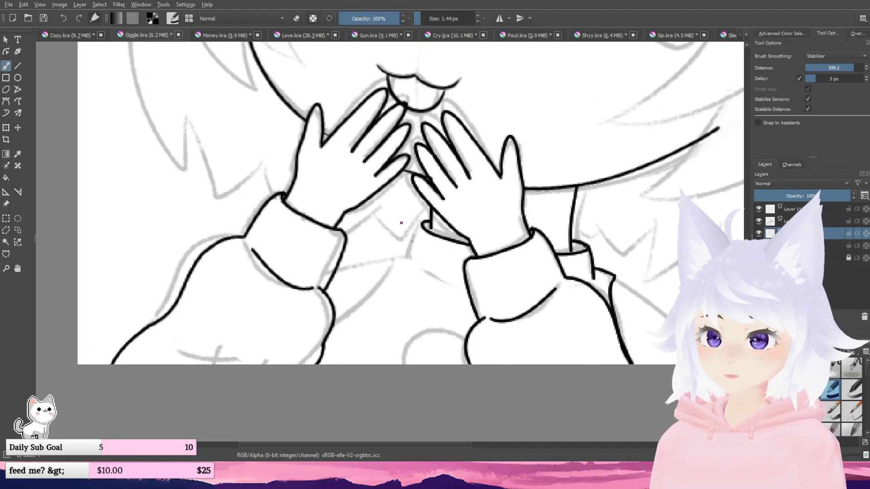
- Ink the collar's left side and, with a 4.53 px brush, the short tapered crease beneath it
scroll(413, 244, "up", 1)
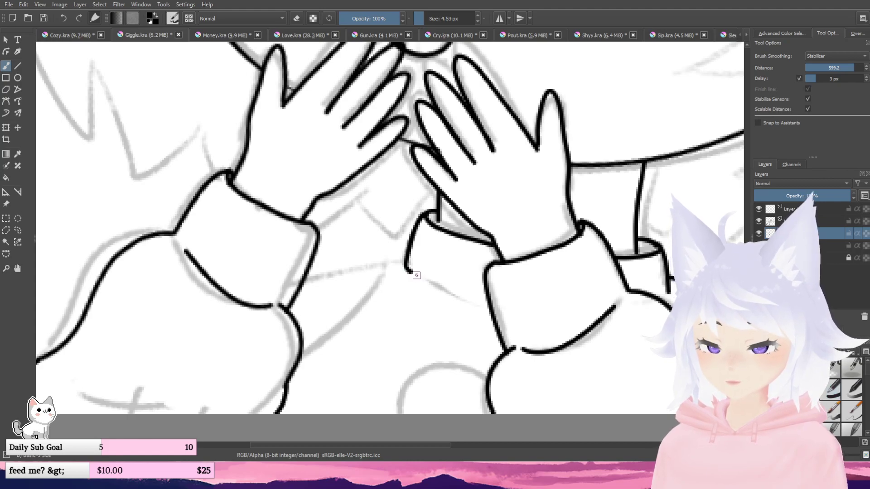
left_click_drag(474, 292, 474, 283)
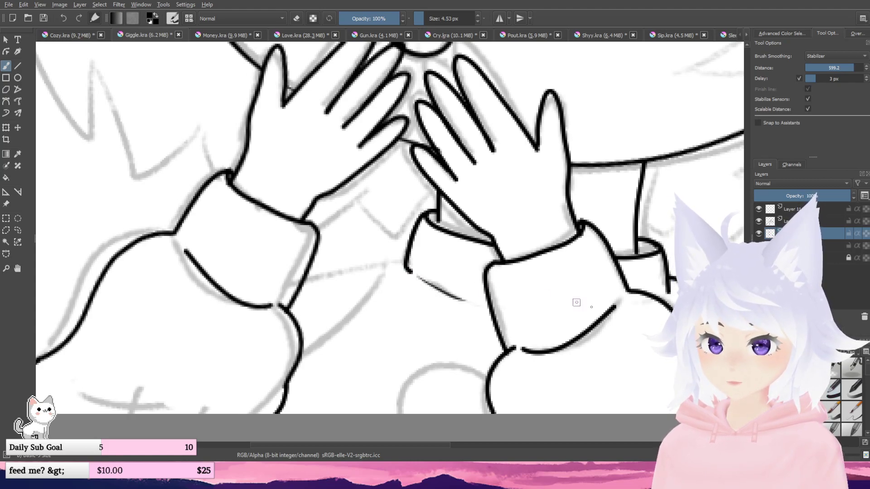
left_click_drag(361, 299, 400, 298)
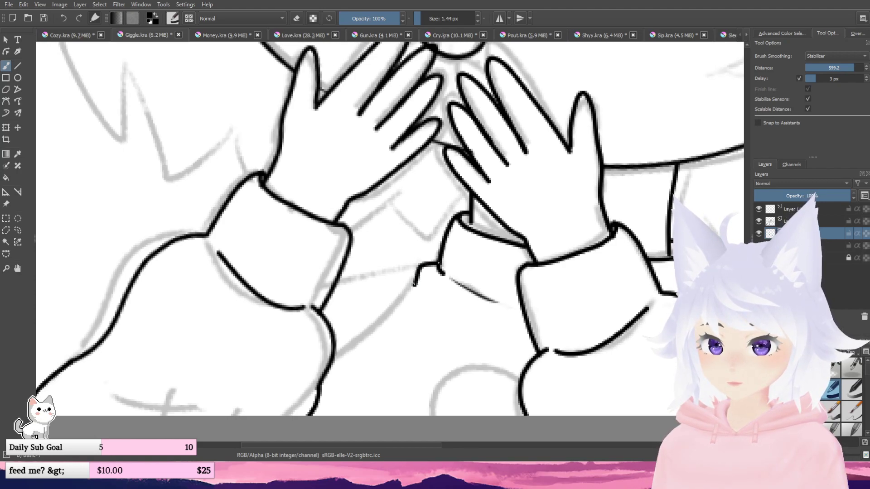
- Ink the garment's curved edge from the collar's left side down to the left-hand sleeve, redrawing the first stroke
left_click_drag(438, 261, 342, 338)
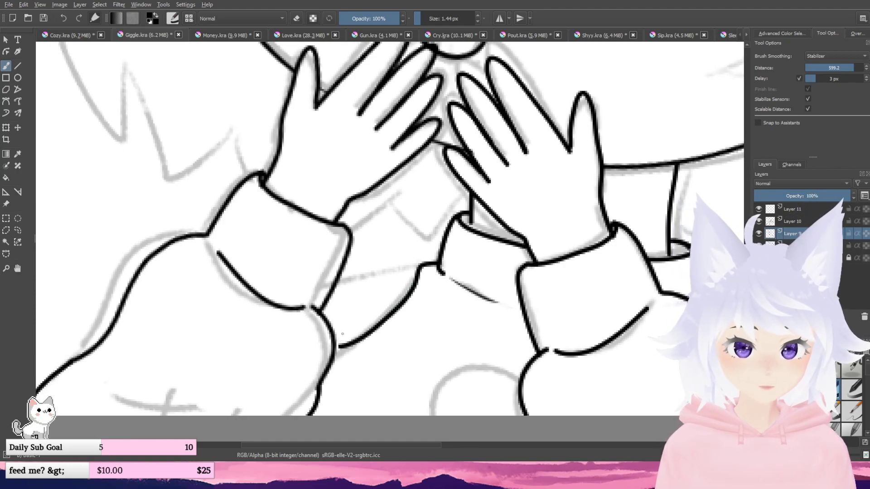
key("ctrl+z")
mouse_move(438, 263)
left_mouse_down()
mouse_move(413, 264)
mouse_move(397, 309)
mouse_move(362, 344)
mouse_move(325, 360)
left_mouse_up()
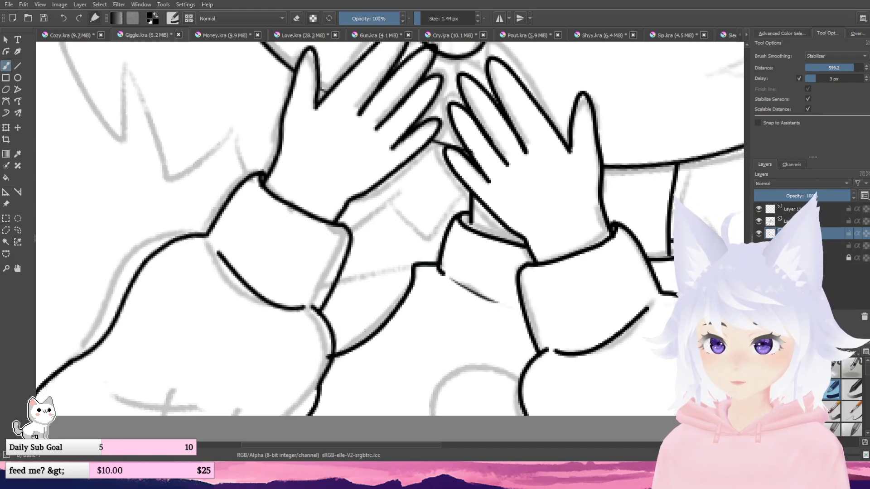
- Erase the end of the garment edge that overshoots into the left-hand sleeve
key("e")
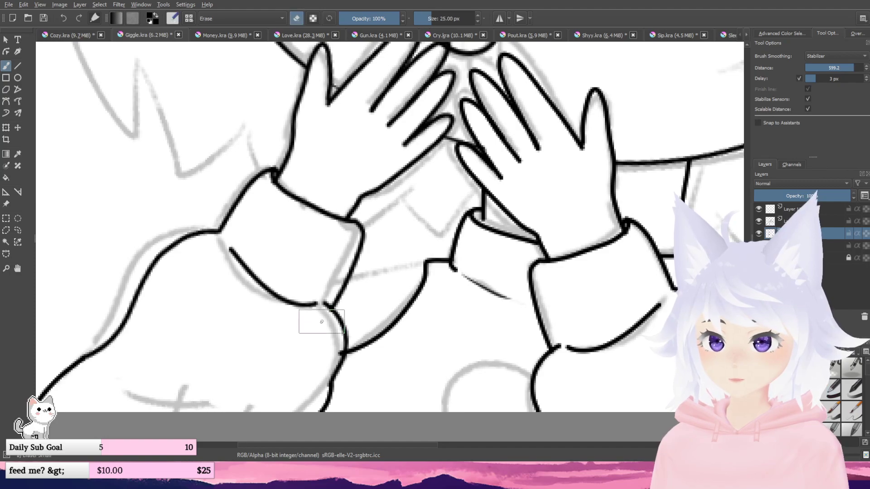
left_click_drag(318, 352, 322, 352)
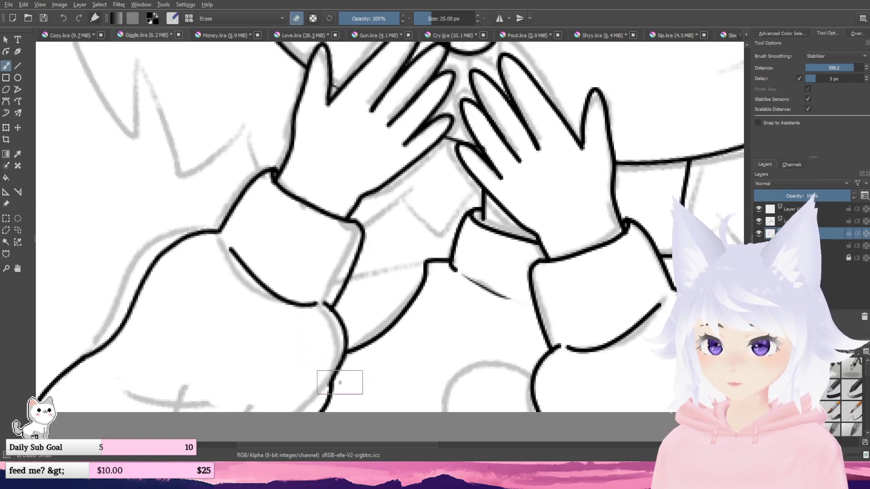
scroll(349, 375, "down", 1)
left_click_drag(394, 320, 386, 303)
scroll(393, 319, "up", 2)
- Ink the rounded arc between the sleeves at the canvas's lower edge and toggle Layer 9's visibility to check its lines
key("e")
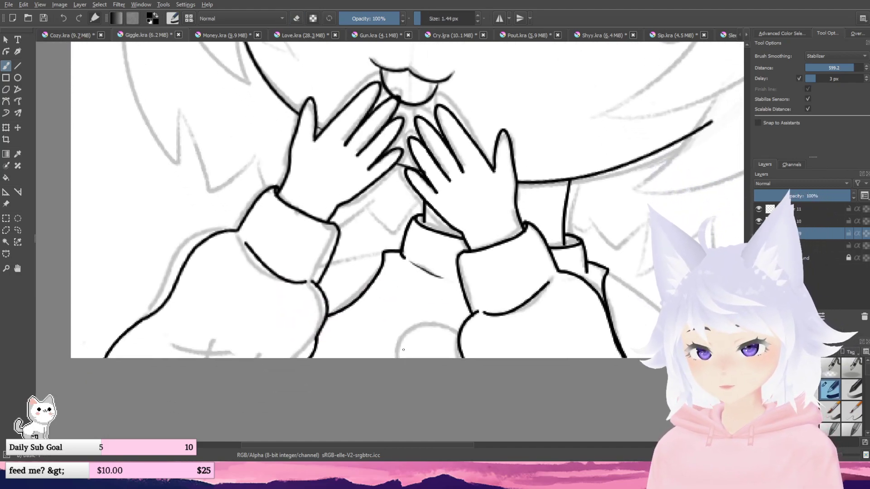
mouse_move(480, 330)
left_mouse_down()
mouse_move(443, 314)
mouse_move(393, 351)
left_mouse_up()
scroll(389, 354, "down", 3)
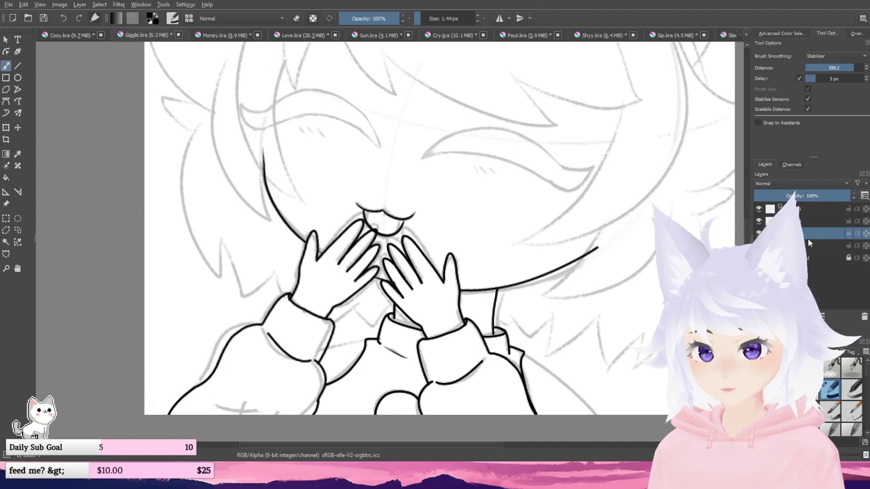
left_click(758, 234)
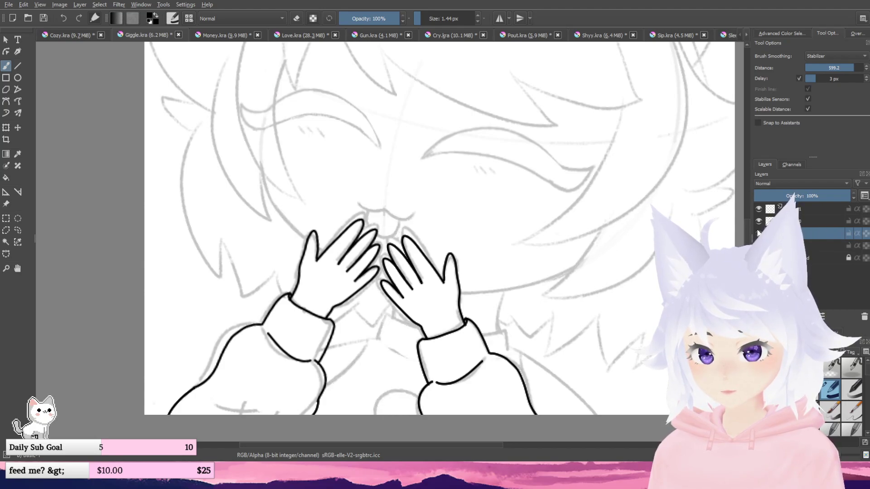
left_click(759, 233)
left_click(759, 234)
left_click(758, 234)
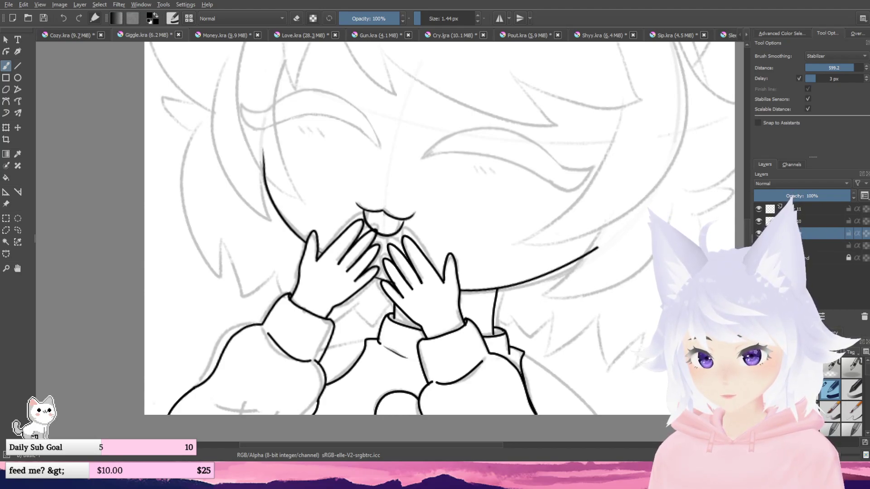
- Ink the right shoulder line down to the canvas's lower edge and the left shoulder line from the collar toward the cuff
left_click_drag(520, 377, 444, 277)
scroll(519, 377, "up", 1)
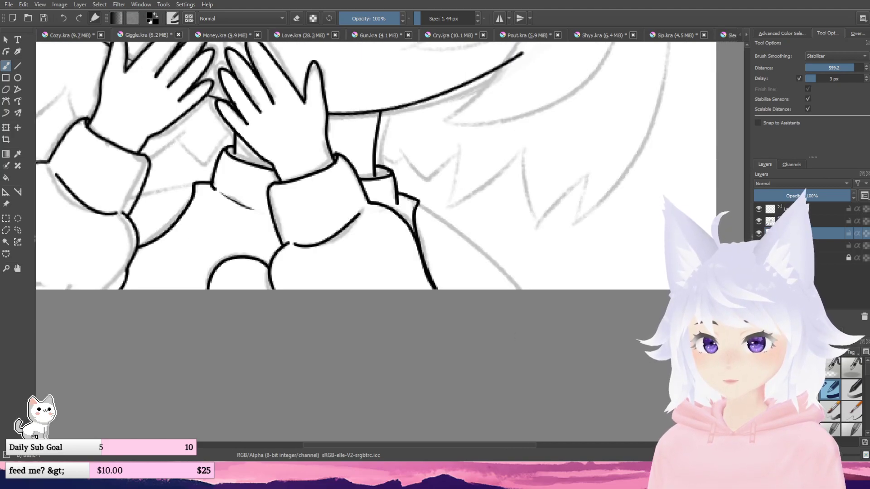
scroll(402, 179, "up", 1)
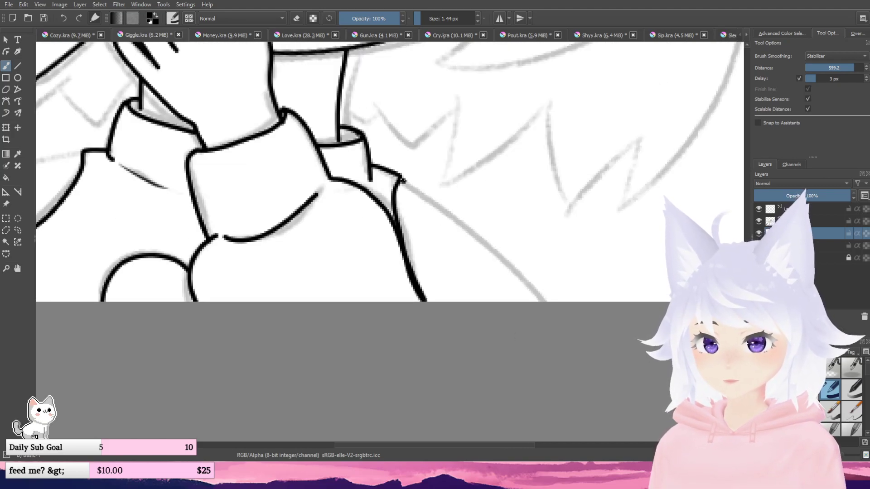
mouse_move(402, 179)
left_mouse_down()
mouse_move(488, 246)
mouse_move(529, 302)
left_mouse_up()
left_click_drag(249, 255, 717, 339)
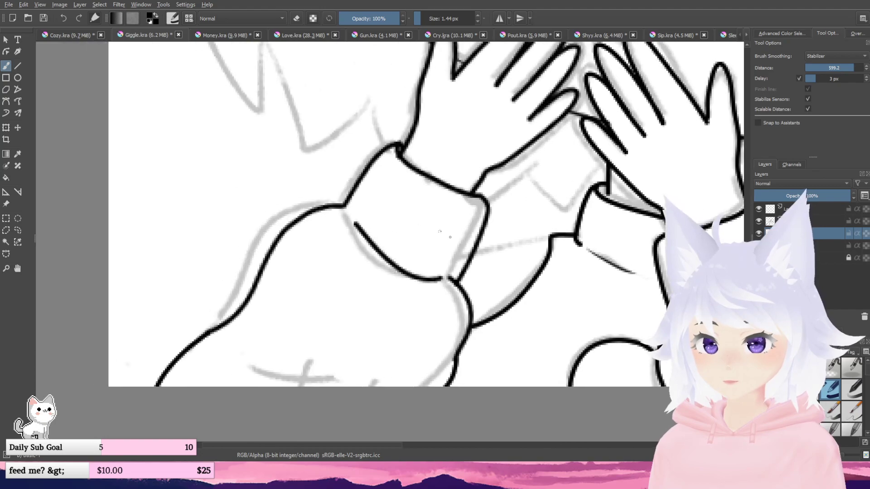
left_click_drag(549, 237, 549, 237)
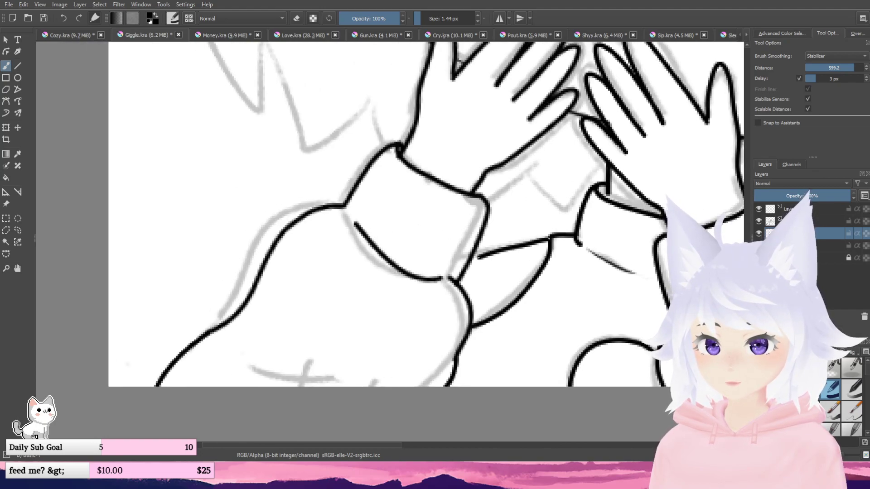
- Make Layer 11 the active layer and switch to the 4.53 px inking brush for the closed eyes
scroll(609, 266, "down", 2)
mouse_move(592, 276)
left_mouse_down()
mouse_move(447, 328)
mouse_move(400, 394)
left_mouse_up()
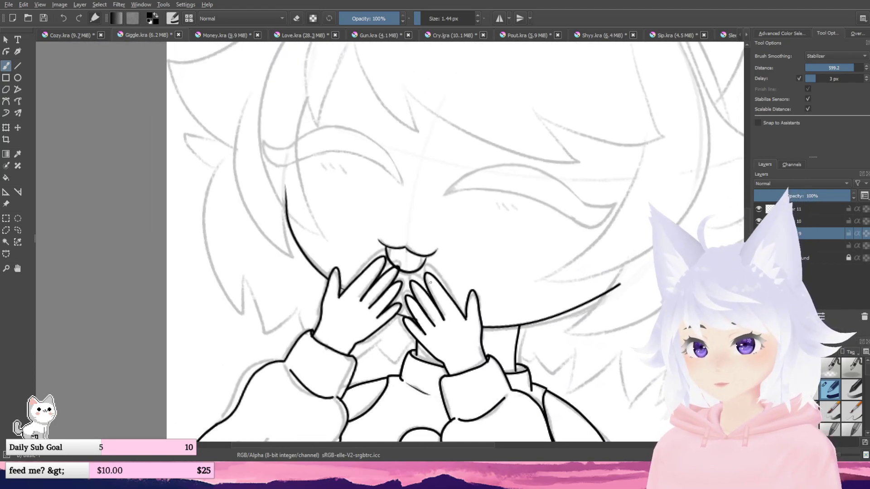
left_click(779, 207)
key("slash")
left_click_drag(571, 259, 441, 318)
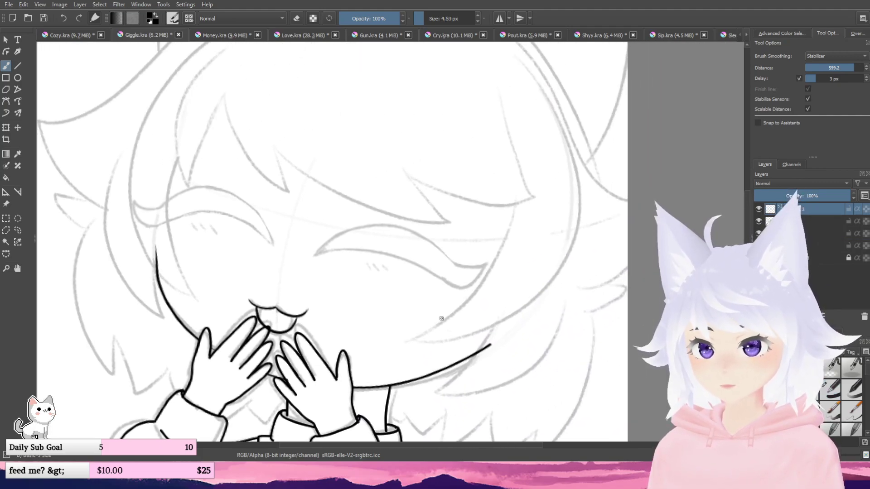
scroll(440, 315, "up", 1)
scroll(271, 248, "up", 2)
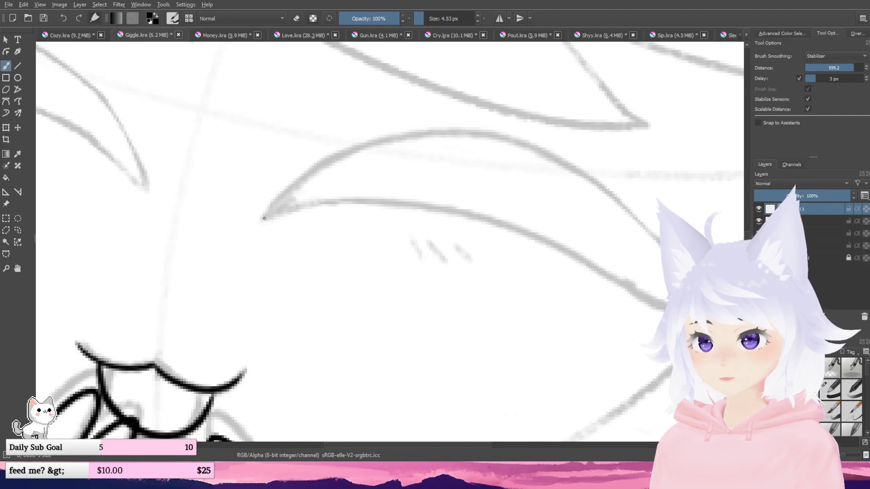
scroll(264, 212, "up", 2)
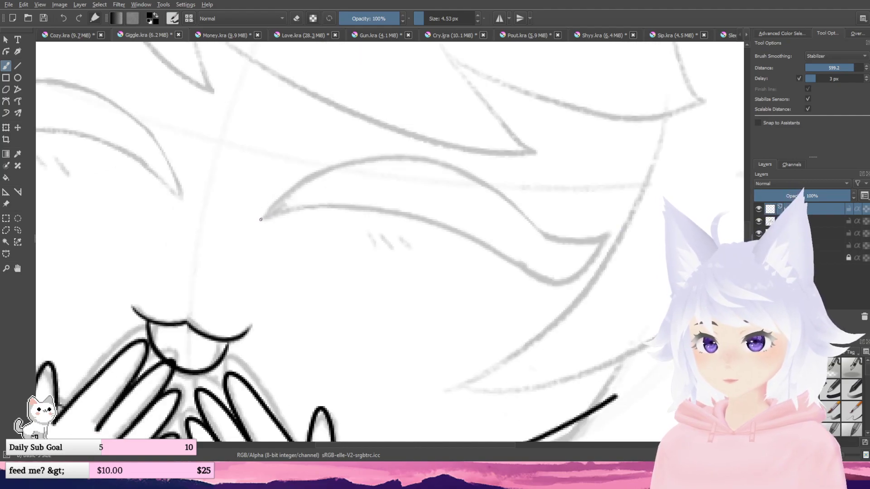
mouse_move(260, 221)
left_mouse_down()
mouse_move(507, 274)
mouse_move(583, 219)
left_mouse_up()
key("ctrl+z")
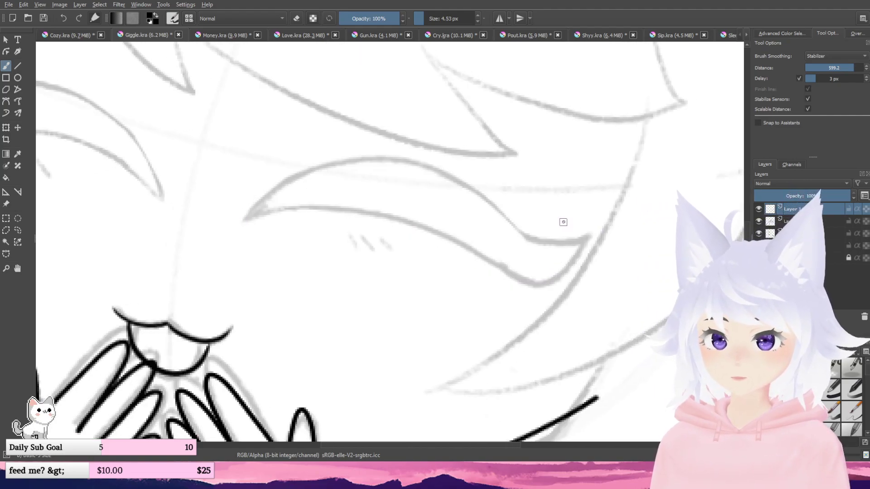
mouse_move(247, 220)
left_mouse_down()
mouse_move(338, 207)
mouse_move(562, 262)
mouse_move(589, 227)
mouse_move(614, 233)
mouse_move(576, 242)
mouse_move(499, 191)
mouse_move(363, 172)
mouse_move(308, 196)
left_mouse_up()
scroll(309, 195, "down", 1)
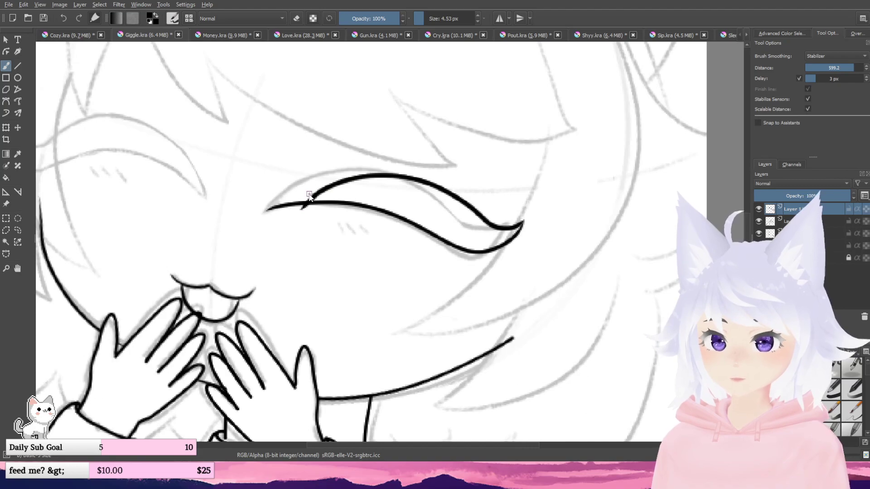
key("ctrl+z")
scroll(309, 194, "up", 1)
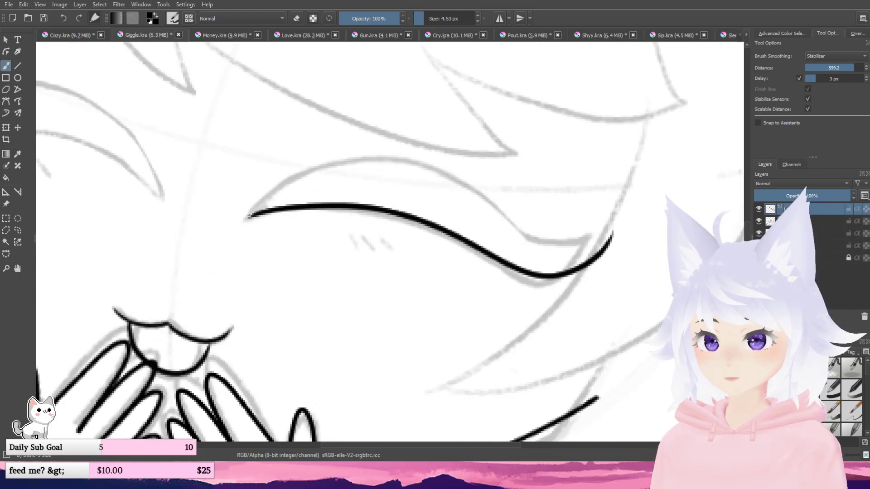
mouse_move(249, 216)
left_mouse_down()
mouse_move(344, 158)
mouse_move(527, 237)
mouse_move(598, 212)
left_mouse_up()
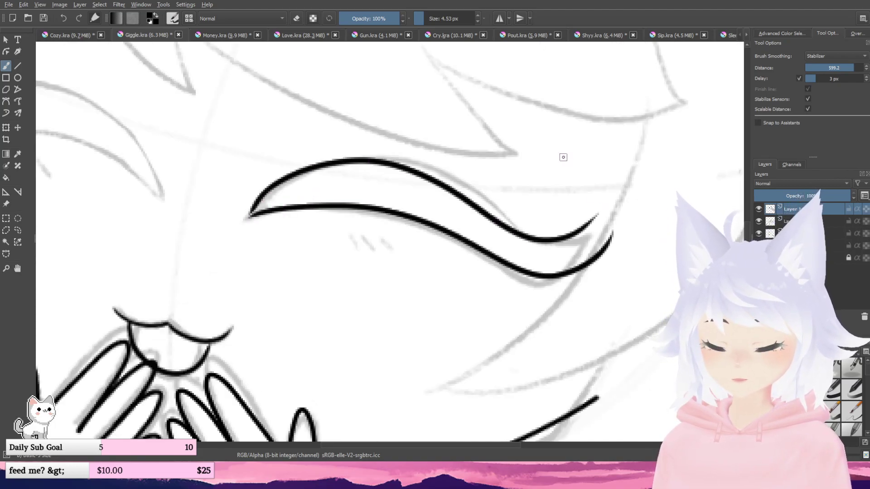
key("ctrl+z")
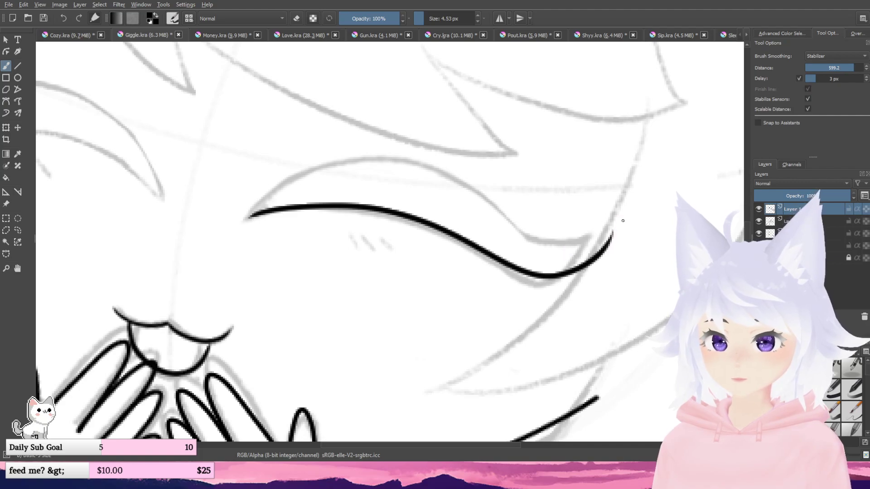
key("ctrl+z")
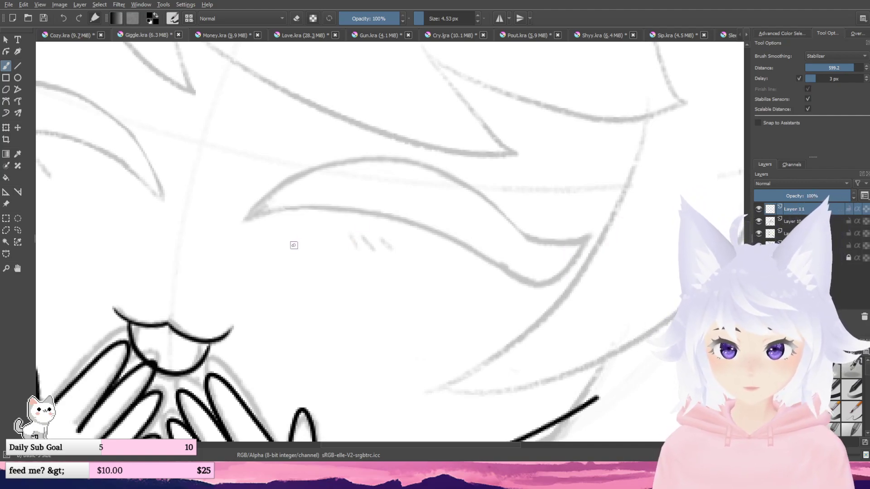
mouse_move(244, 221)
left_mouse_down()
mouse_move(332, 207)
mouse_move(406, 224)
mouse_move(516, 280)
left_mouse_up()
key("ctrl+z")
- Ink the lower edge of the right-hand closed eye from its inner corner to the upturned outer tip
left_click_drag(471, 244, 513, 274)
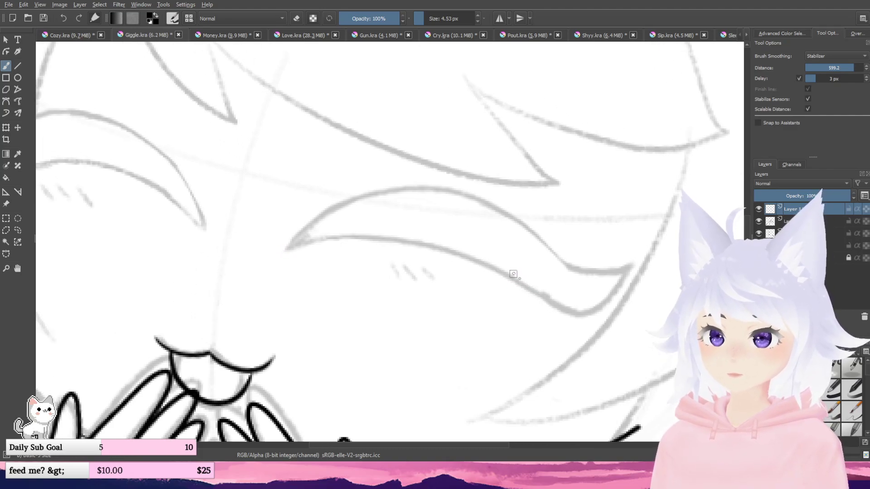
mouse_move(323, 237)
left_mouse_down()
mouse_move(421, 241)
mouse_move(544, 292)
mouse_move(559, 233)
mouse_move(425, 190)
mouse_move(305, 239)
left_mouse_up()
key("ctrl+z")
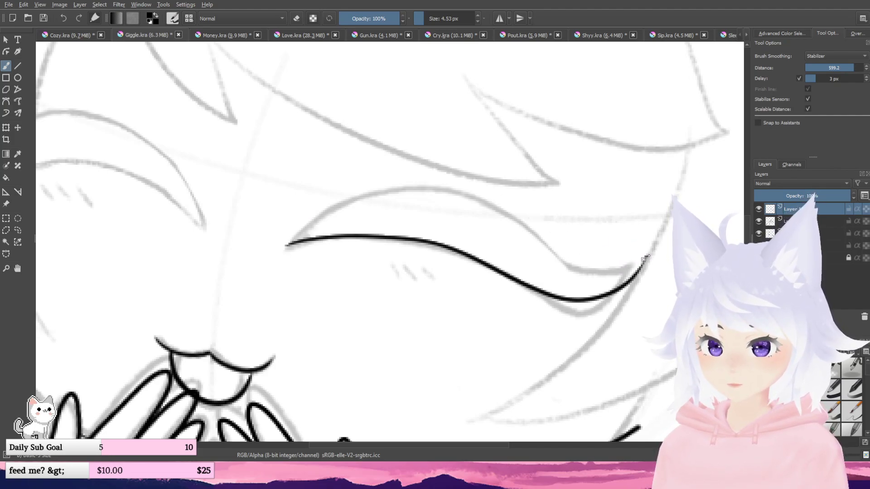
mouse_move(645, 258)
left_mouse_down()
mouse_move(601, 267)
mouse_move(430, 200)
mouse_move(347, 210)
mouse_move(292, 244)
left_mouse_up()
scroll(312, 216, "down", 2)
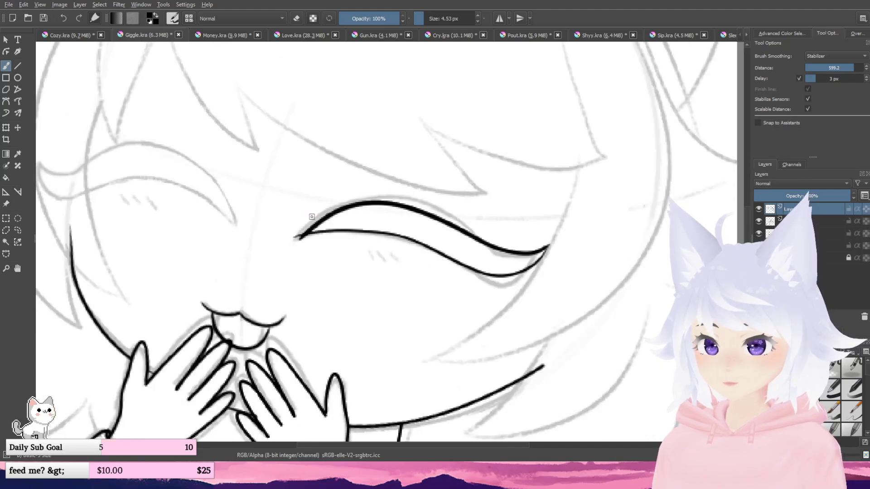
key("ctrl+z")
scroll(312, 215, "up", 2)
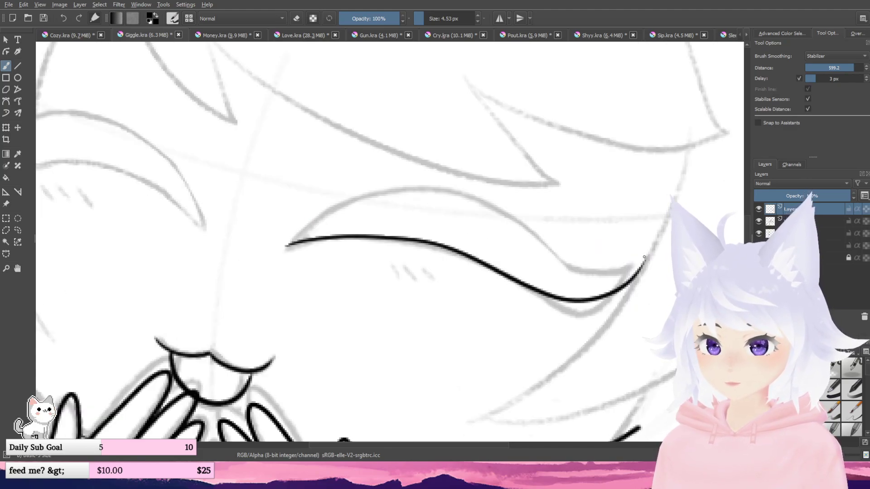
mouse_move(644, 258)
left_mouse_down()
mouse_move(618, 272)
mouse_move(542, 257)
mouse_move(430, 212)
mouse_move(319, 209)
mouse_move(271, 242)
left_mouse_up()
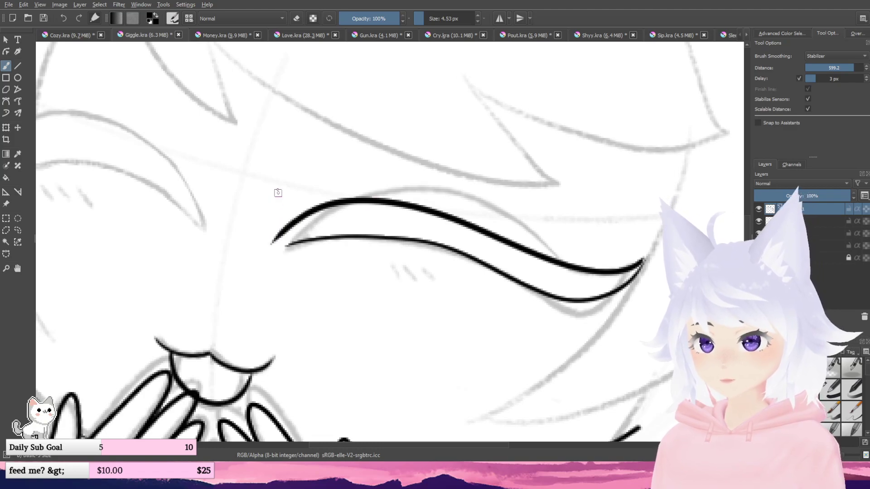
key("ctrl+z")
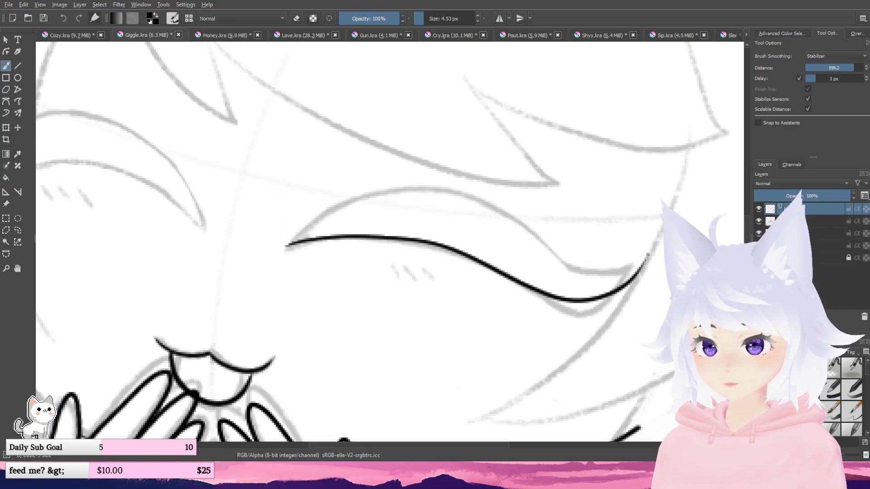
mouse_move(648, 255)
left_mouse_down()
mouse_move(585, 265)
mouse_move(427, 214)
mouse_move(324, 228)
left_mouse_up()
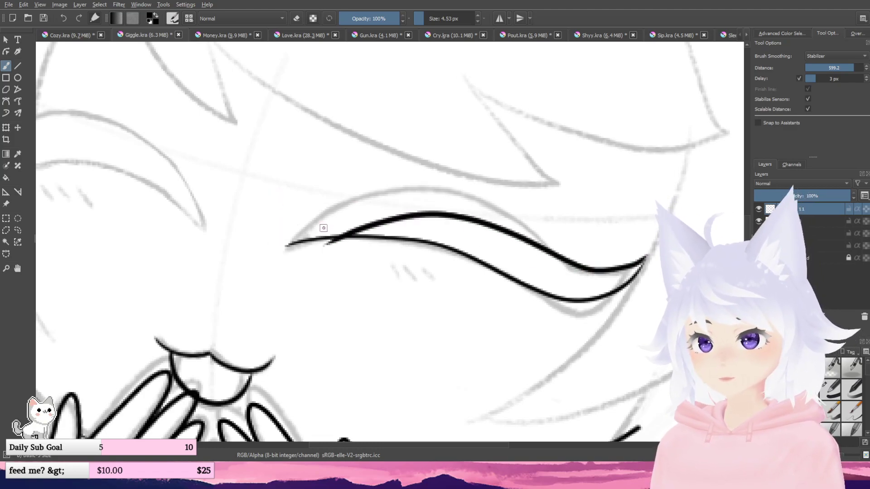
key("ctrl+z")
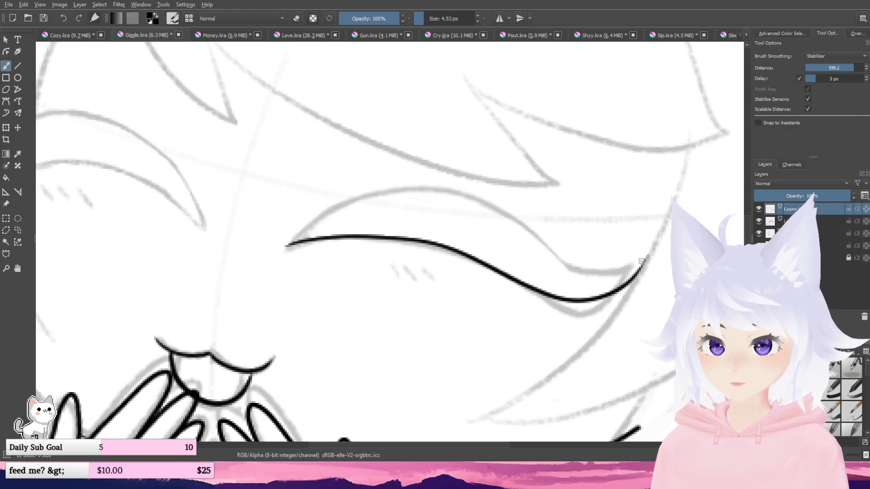
mouse_move(642, 261)
left_mouse_down()
mouse_move(360, 189)
mouse_move(288, 205)
left_mouse_up()
key("ctrl+z")
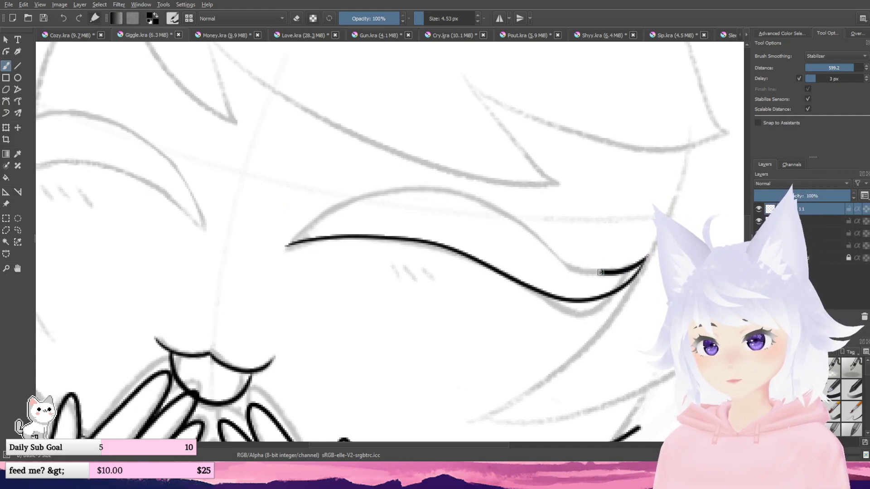
mouse_move(601, 272)
left_mouse_down()
mouse_move(455, 218)
mouse_move(362, 212)
mouse_move(299, 236)
left_mouse_up()
key("ctrl+z")
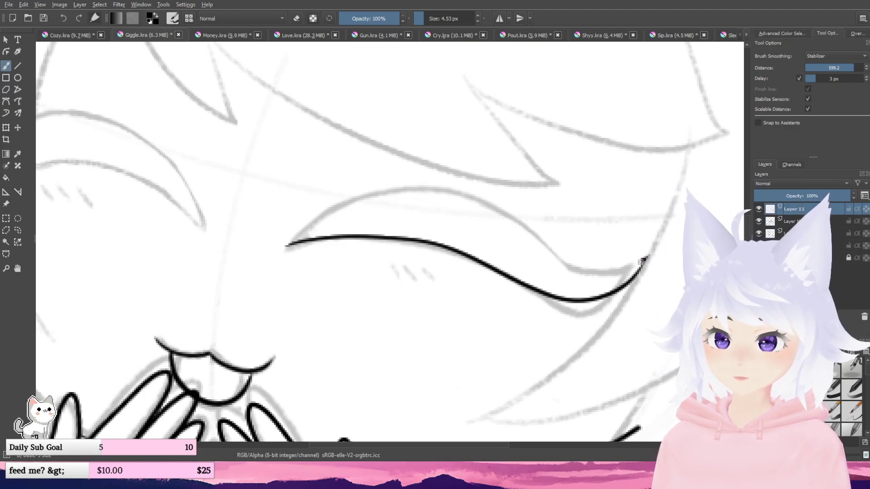
- Ink the right-hand eye's arched upper edge from the outer tip and close the inner corner with a small zigzag
mouse_move(644, 259)
left_mouse_down()
mouse_move(453, 192)
mouse_move(281, 197)
left_mouse_up()
scroll(317, 163, "down", 1)
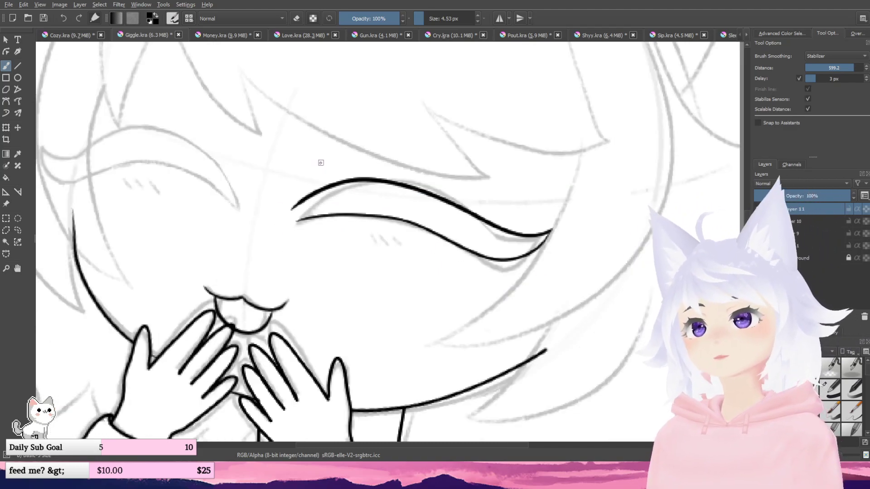
scroll(281, 207, "up", 2)
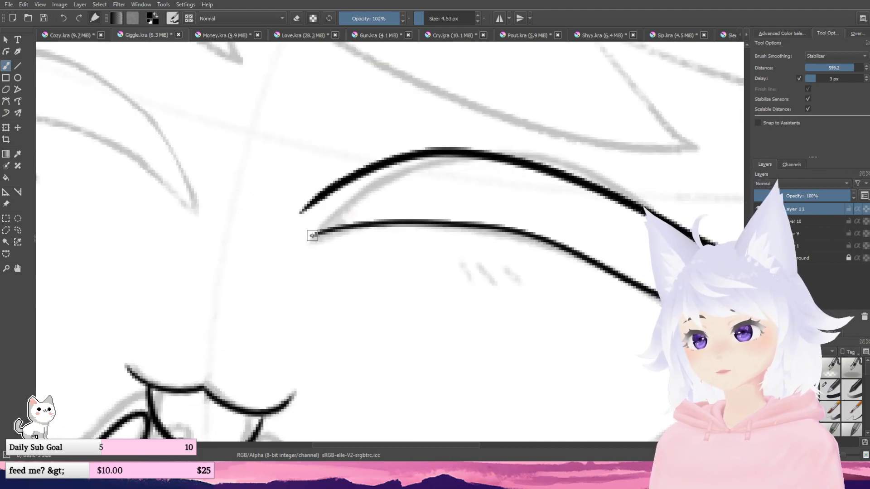
mouse_move(311, 237)
left_mouse_down()
mouse_move(340, 210)
mouse_move(304, 222)
mouse_move(341, 183)
left_mouse_up()
scroll(489, 286, "down", 3)
scroll(440, 265, "up", 2)
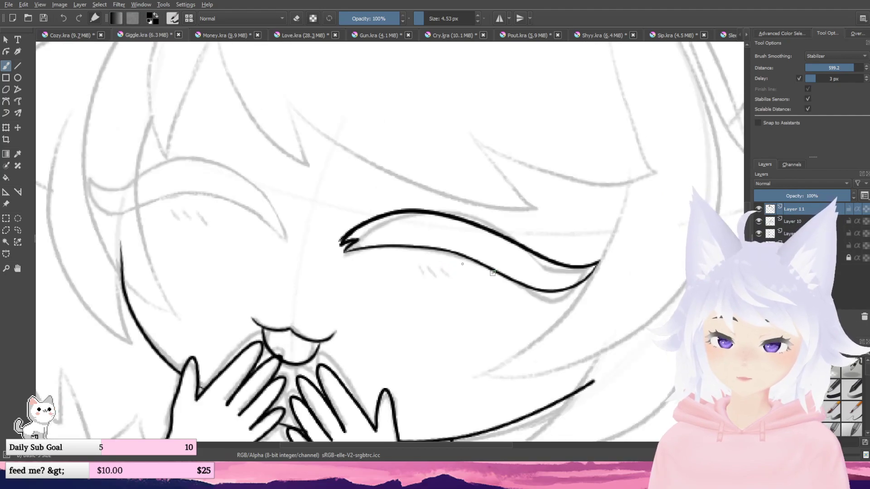
- Rotate the inked right-hand eye slightly counterclockwise and shift it slightly to fit the sketch
left_click(6, 128)
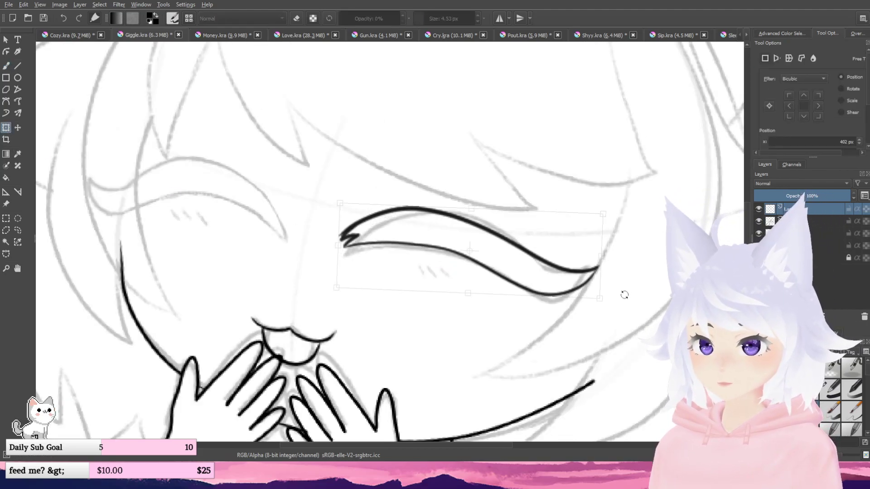
left_click_drag(597, 270, 601, 323)
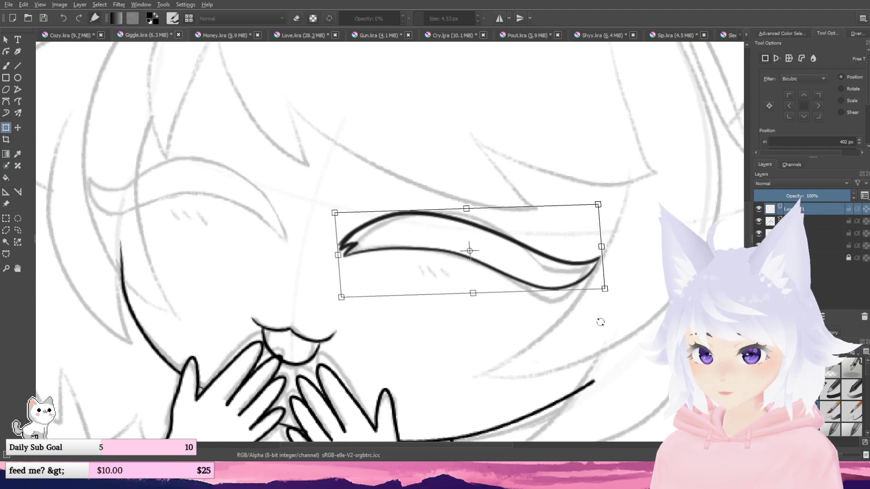
left_click_drag(547, 294, 542, 293)
left_click_drag(464, 262, 468, 263)
left_click(18, 230)
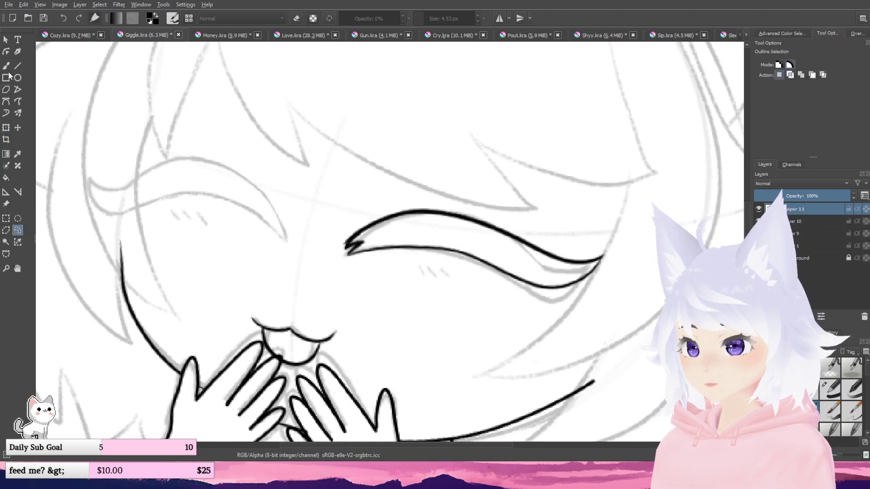
left_click(6, 78)
key("e")
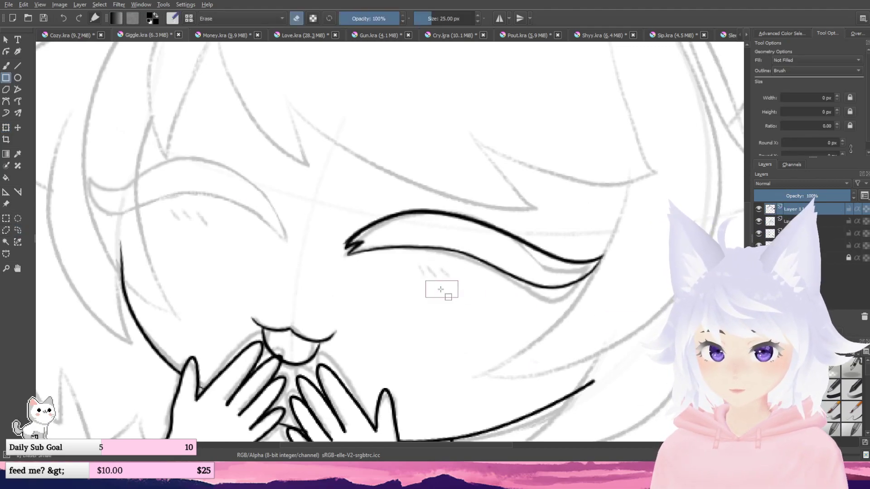
scroll(442, 290, "up", 2)
key("b")
left_click_drag(277, 219, 383, 262)
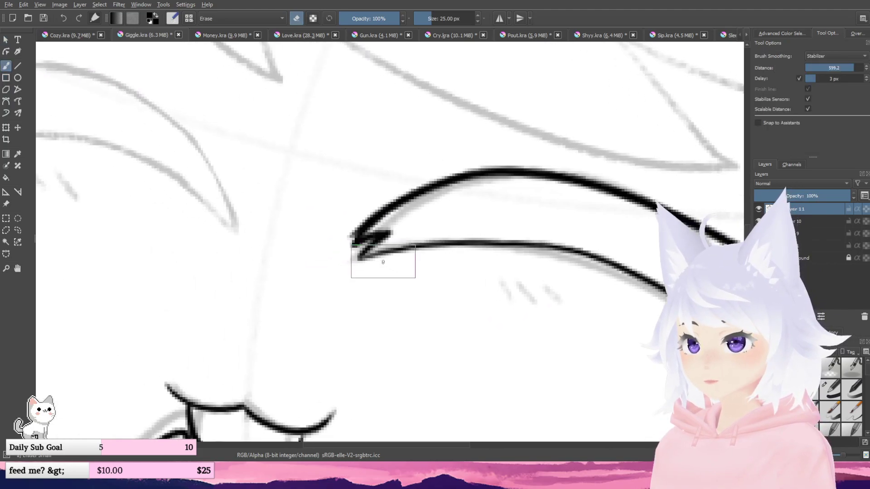
scroll(274, 225, "up", 1)
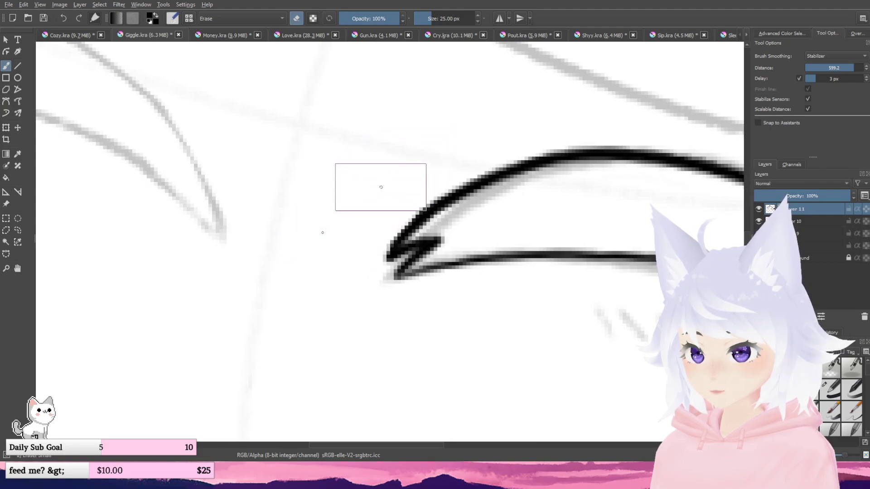
scroll(326, 235, "down", 4)
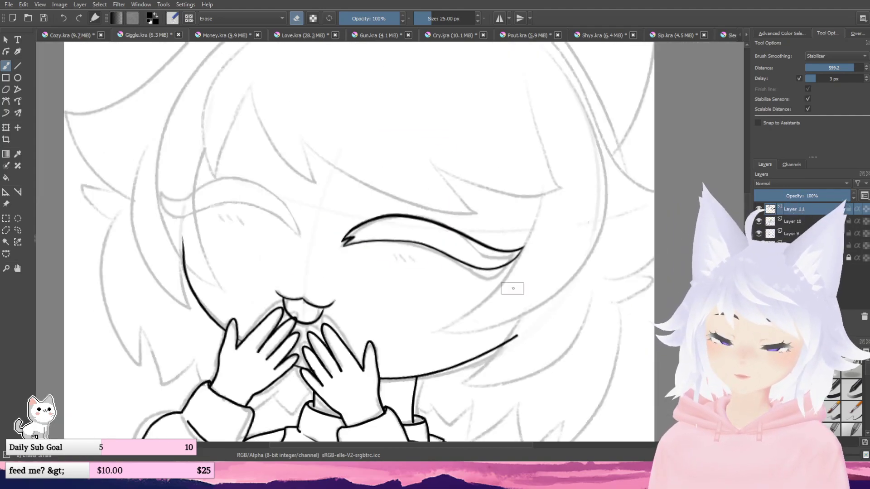
scroll(499, 294, "up", 2)
left_click_drag(490, 323, 531, 333)
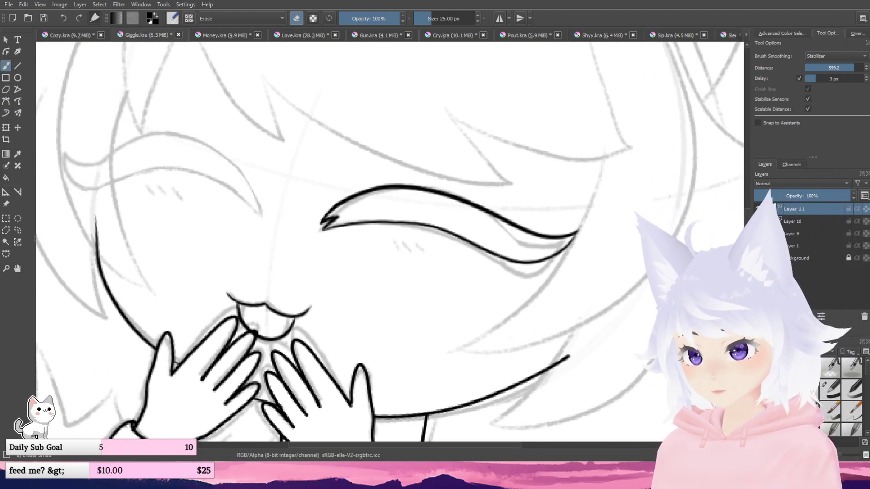
- Duplicate the inked eye's layer, mirror the copy horizontally and move it over the left-hand eye sketch
key("ctrl+j")
key("ctrl+t")
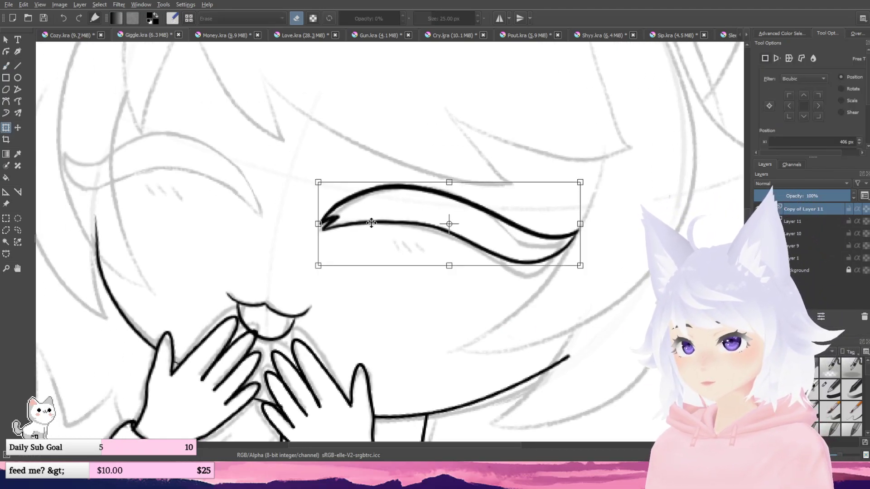
key("h")
left_click_drag(354, 215, 78, 143)
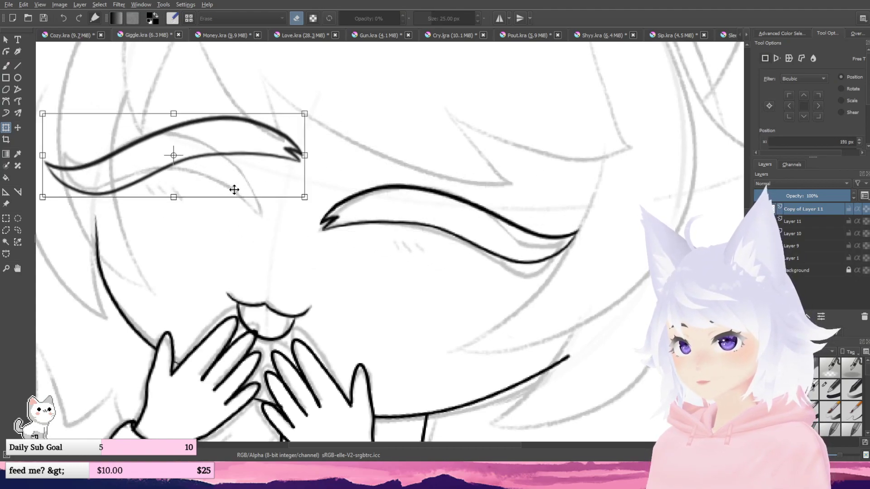
- Rotate the mirrored eye clockwise, narrow it from its outer end and fit it over the left-hand eye sketch
left_click_drag(235, 190, 327, 213)
left_click_drag(401, 269, 358, 315)
left_click_drag(285, 190, 258, 193)
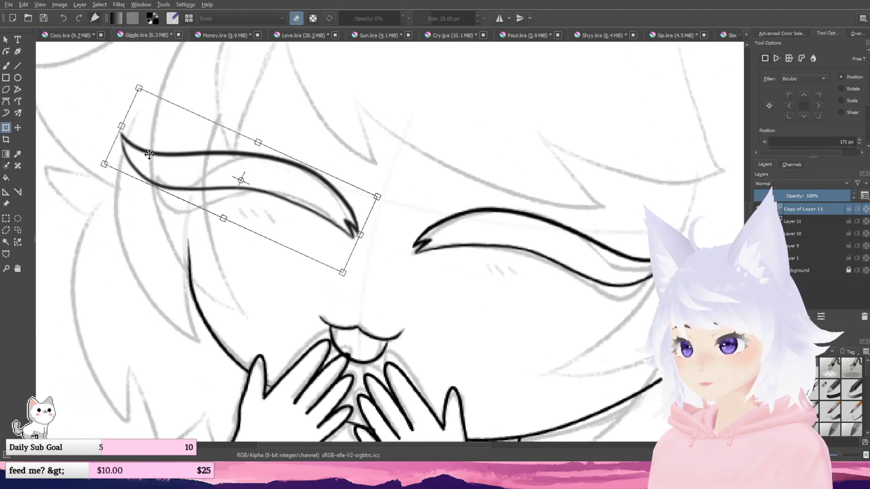
mouse_move(121, 126)
left_mouse_down()
mouse_move(148, 138)
mouse_move(141, 135)
left_mouse_up()
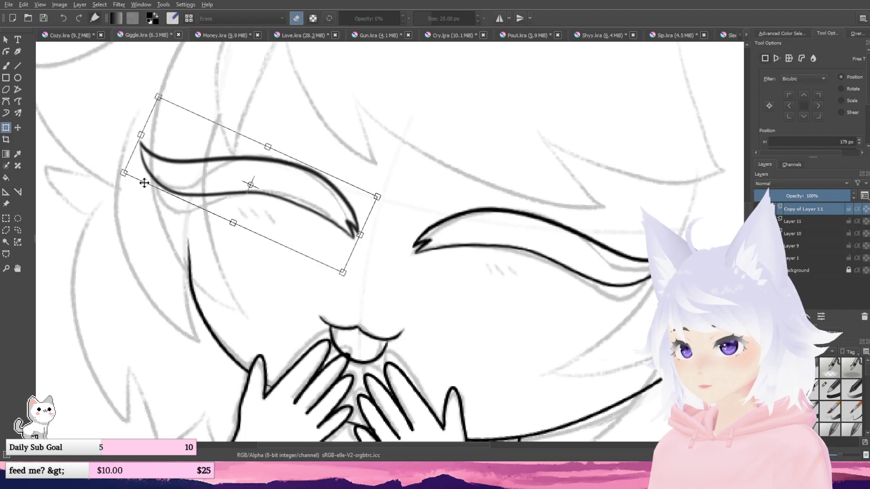
left_click_drag(189, 256, 196, 260)
mouse_move(207, 204)
left_mouse_down()
mouse_move(202, 212)
mouse_move(252, 228)
left_mouse_up()
scroll(202, 212, "down", 2)
left_click_drag(305, 289, 303, 290)
left_click_drag(300, 233, 272, 234)
left_click_drag(220, 193, 229, 197)
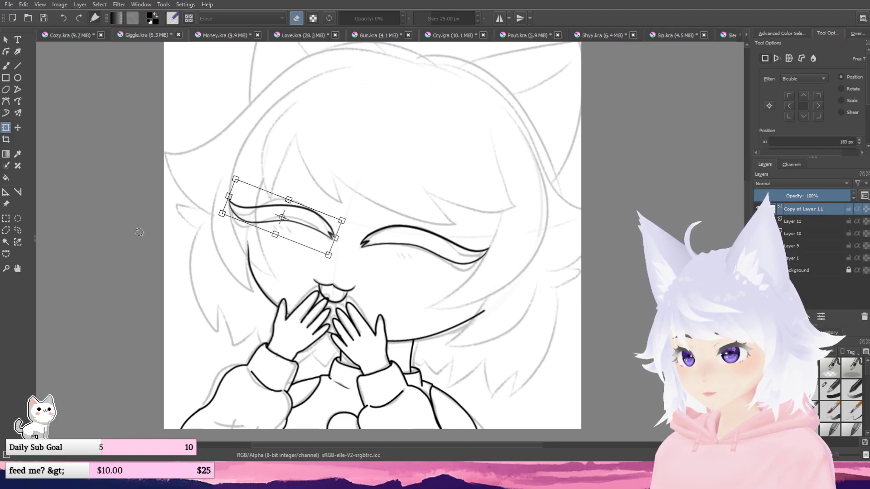
left_click(18, 229)
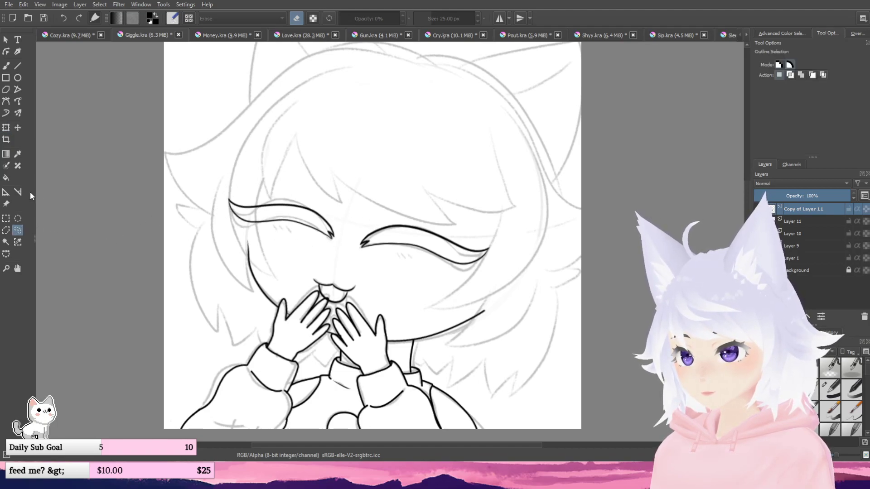
- Transform the left-hand eye again, nudging it slightly outward and adjusting its tilt a touch
left_click(6, 127)
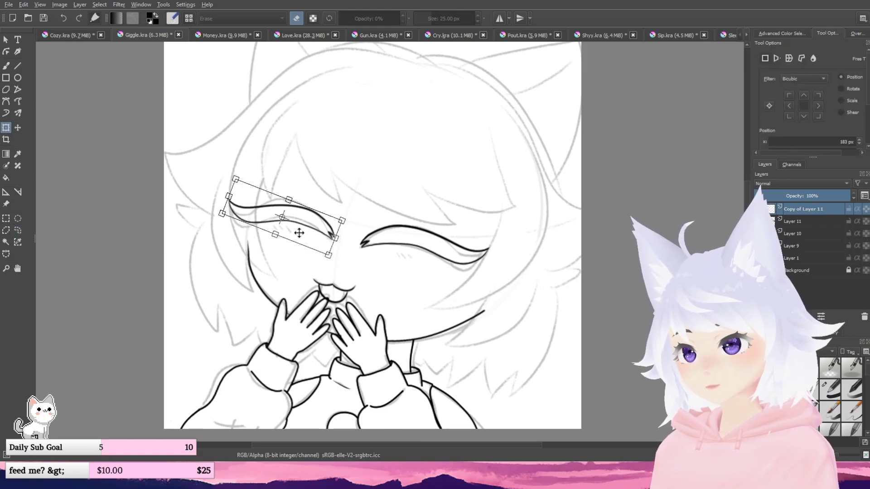
left_click_drag(298, 234, 294, 234)
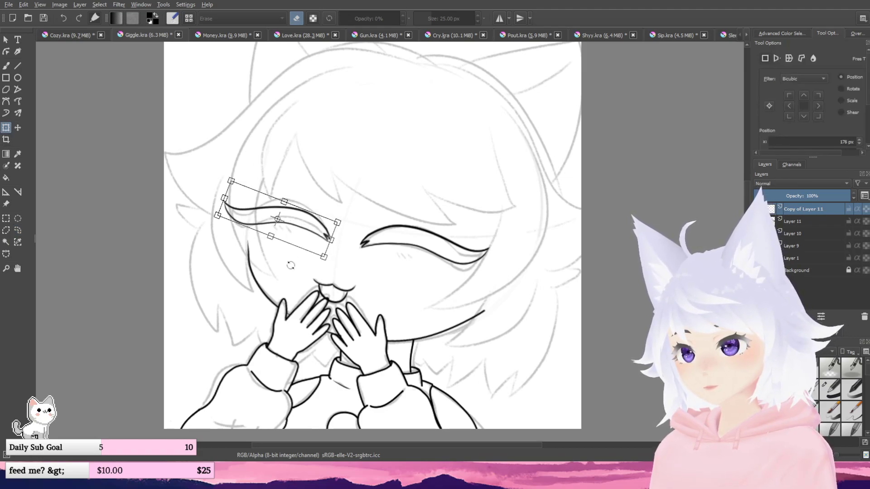
left_click_drag(290, 265, 290, 266)
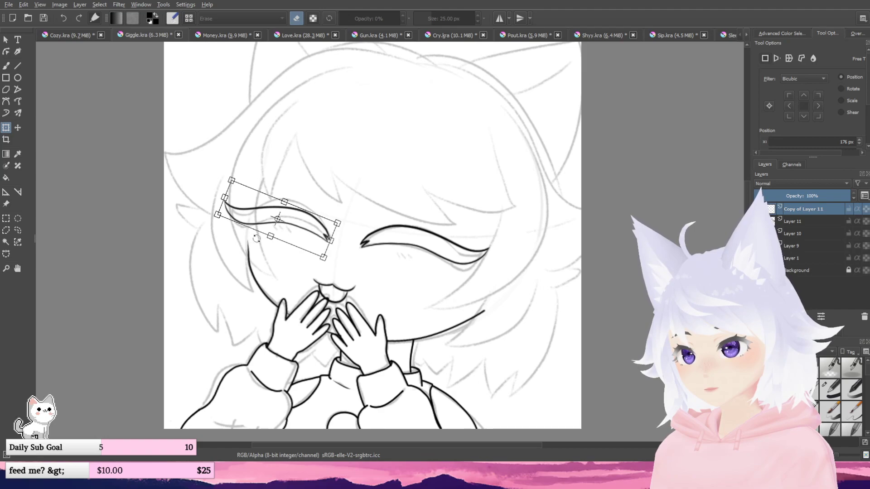
left_click_drag(286, 225, 284, 225)
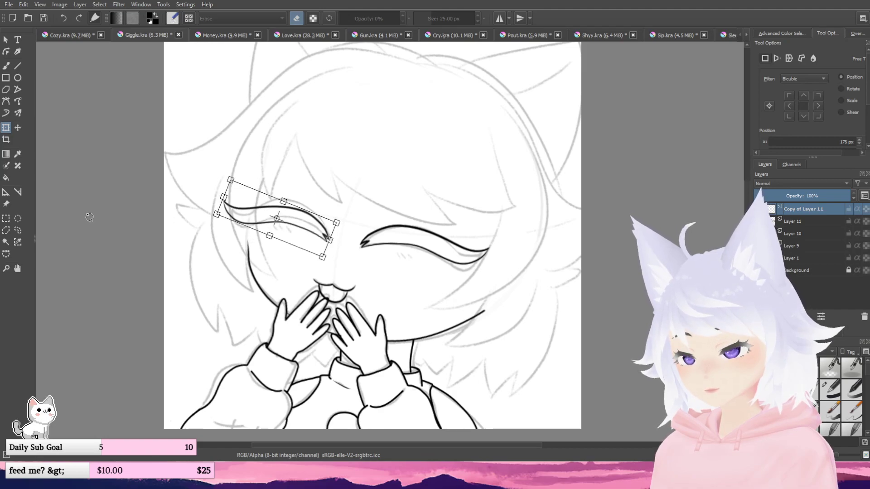
left_click(18, 230)
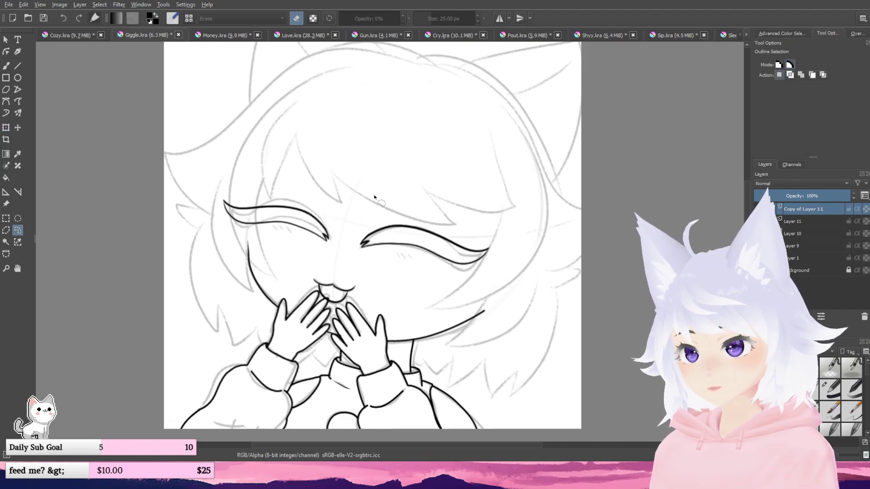
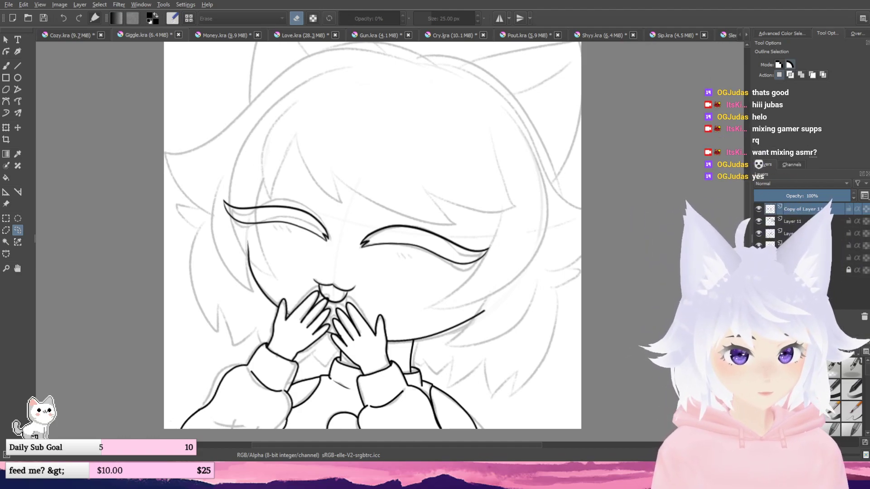
- Merge the mirrored eye layer down into Layer 11
left_click_drag(376, 301, 404, 299)
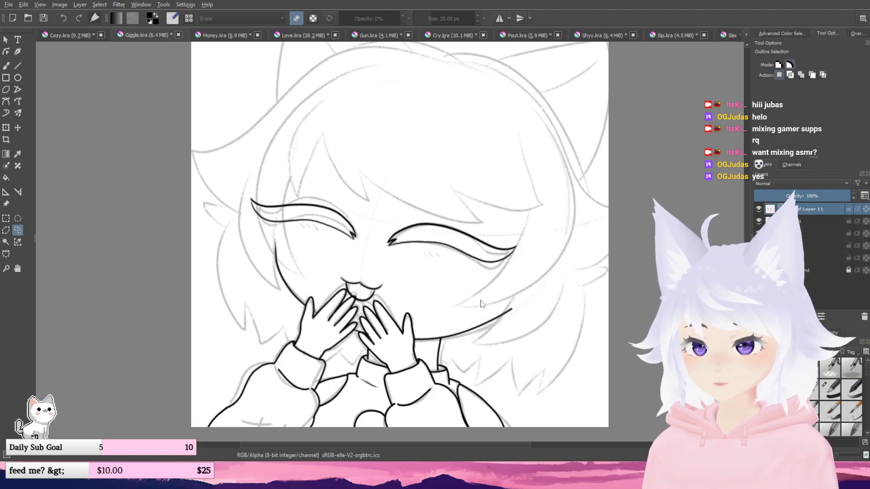
left_click_drag(390, 227, 388, 260)
key("ctrl+e")
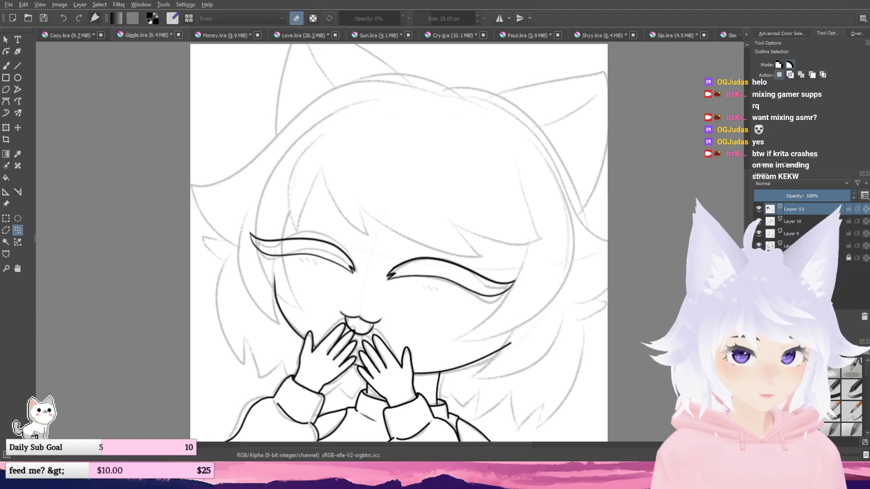
left_click_drag(312, 253, 321, 242)
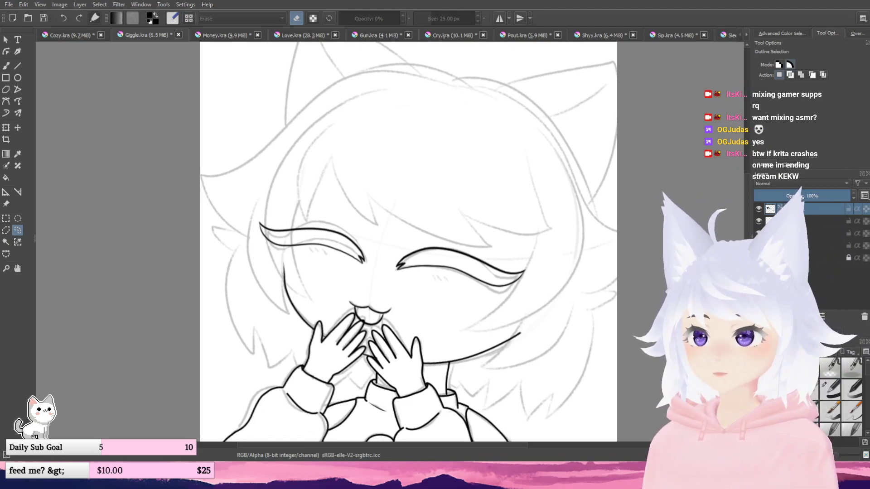
- Check the contents of Layer 10 by toggling its visibility and merge it down into Layer 9
left_click(759, 221)
left_click(758, 221)
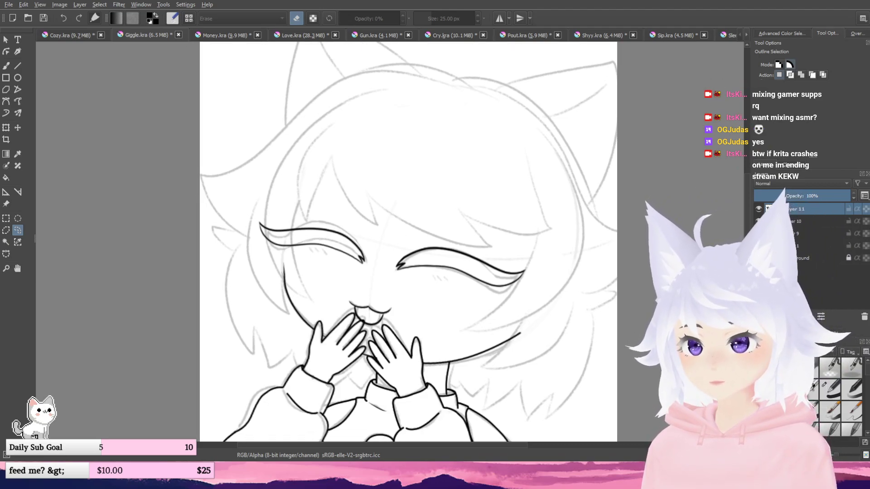
left_click(807, 222)
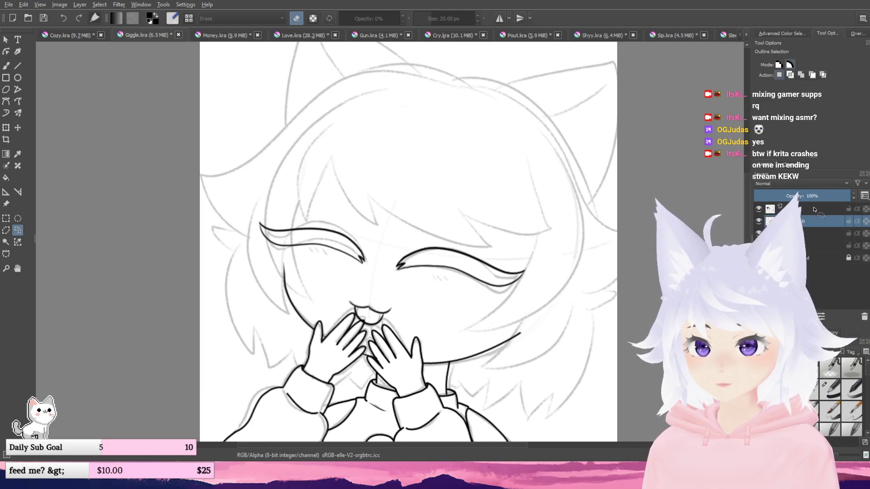
key("ctrl+e")
left_click_drag(509, 250, 534, 213)
left_click_drag(567, 240, 551, 288)
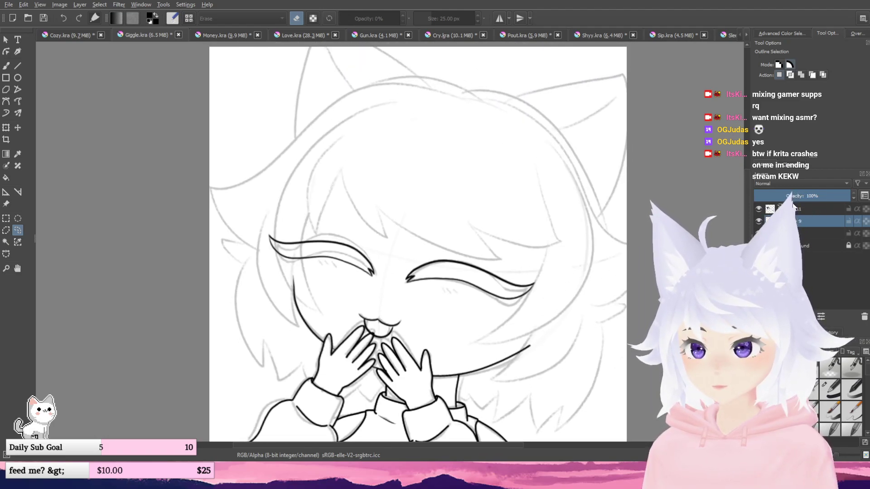
- Add a new paint layer above Layer 11 and switch to the freehand brush
left_click(807, 208)
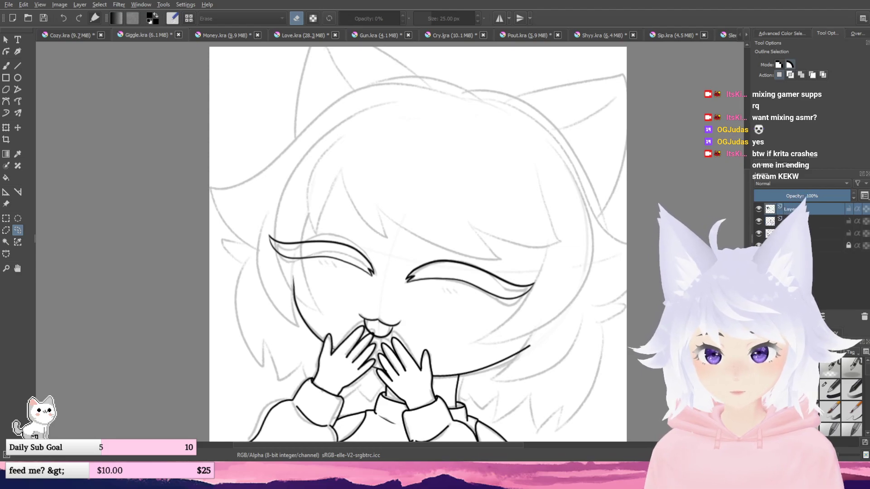
key("Insert")
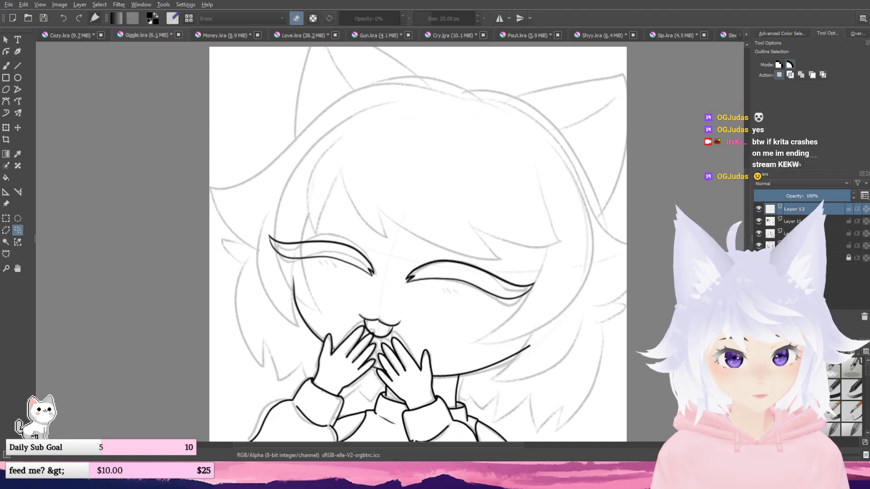
left_click_drag(442, 229, 450, 202)
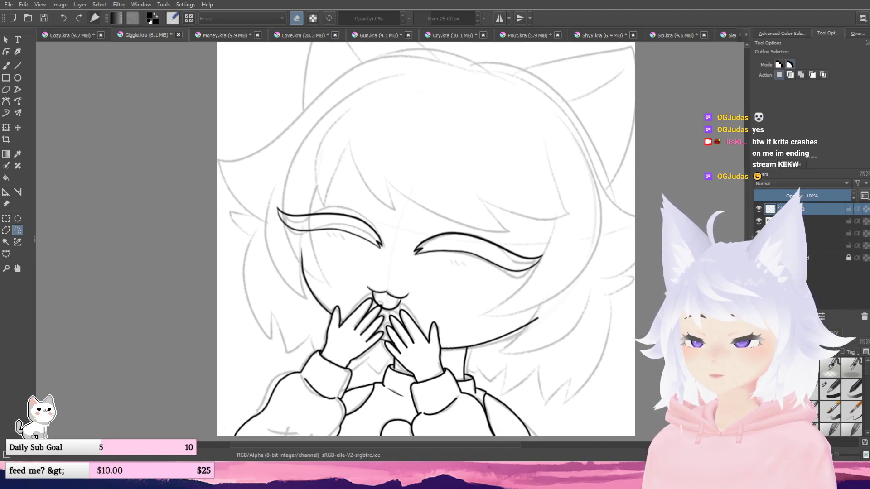
key("e")
left_click(6, 66)
- Ink the pointed left-hand lock of the fringe with a curved outer edge and a straight inner edge
left_click_drag(397, 157, 388, 200)
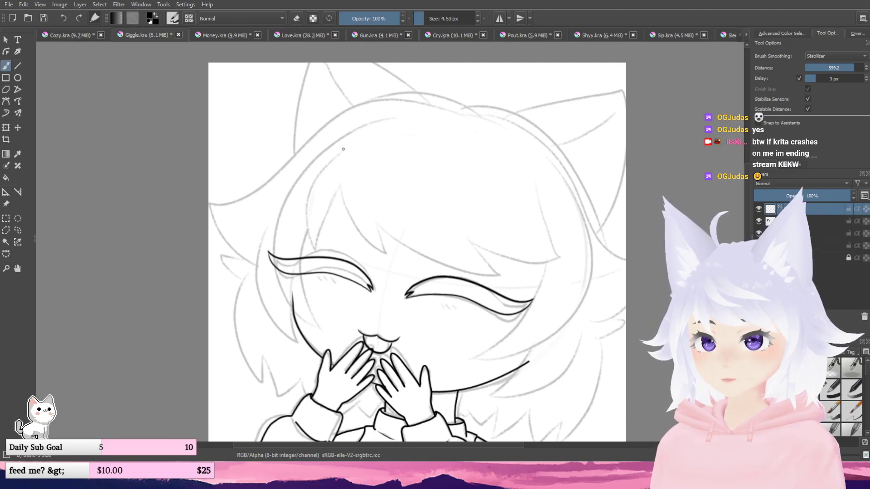
mouse_move(343, 149)
left_mouse_down()
mouse_move(310, 188)
mouse_move(315, 247)
mouse_move(343, 189)
mouse_move(363, 243)
mouse_move(397, 266)
mouse_move(379, 220)
mouse_move(353, 221)
left_mouse_up()
key("ctrl+z")
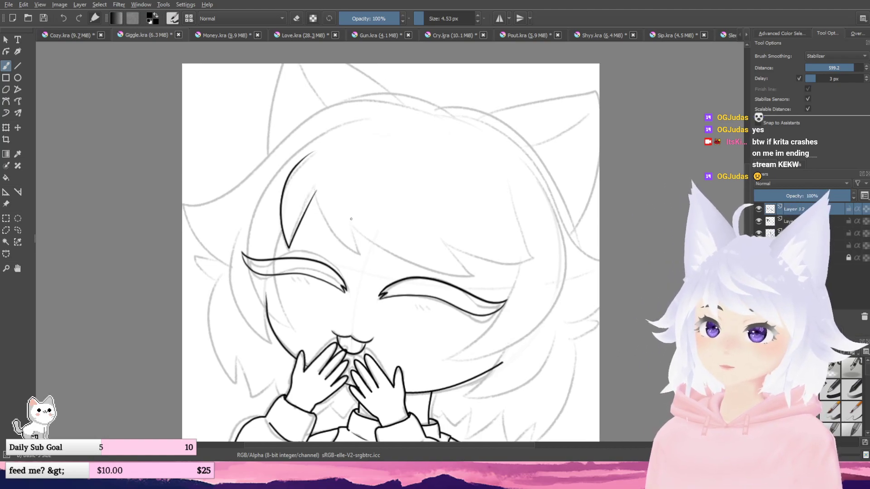
- Ink the fringe's middle and right-hand pointed locks, including the long sweeping edge above the right-hand eye
scroll(354, 219, "up", 1)
mouse_move(299, 180)
left_mouse_down()
mouse_move(307, 219)
mouse_move(339, 256)
mouse_move(370, 272)
mouse_move(348, 222)
mouse_move(427, 273)
mouse_move(532, 288)
left_mouse_up()
left_click_drag(535, 257, 517, 239)
key("ctrl+z")
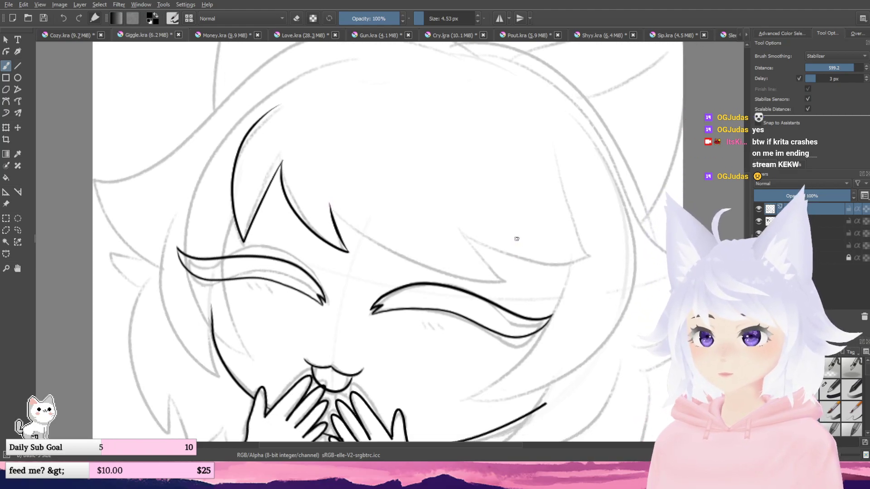
mouse_move(328, 200)
left_mouse_down()
mouse_move(357, 227)
mouse_move(457, 275)
mouse_move(529, 281)
mouse_move(466, 225)
mouse_move(475, 235)
mouse_move(611, 252)
mouse_move(511, 114)
mouse_move(514, 141)
mouse_move(526, 139)
mouse_move(537, 116)
left_mouse_up()
scroll(528, 111, "down", 3)
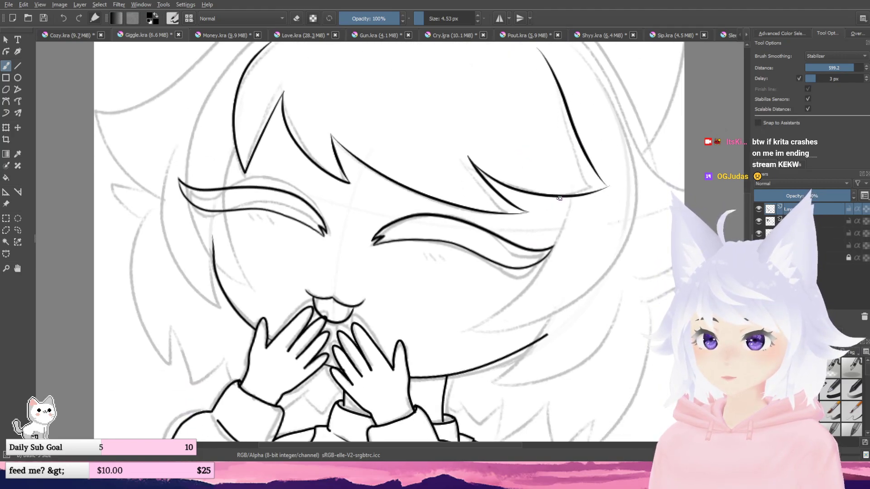
- Ink the right-hand outline of the hair from the crown down to the tip of the side lock and its inner edge
mouse_move(553, 197)
left_mouse_down()
mouse_move(455, 330)
mouse_move(486, 335)
mouse_move(613, 277)
mouse_move(636, 239)
mouse_move(596, 58)
left_mouse_up()
left_click_drag(591, 119, 601, 245)
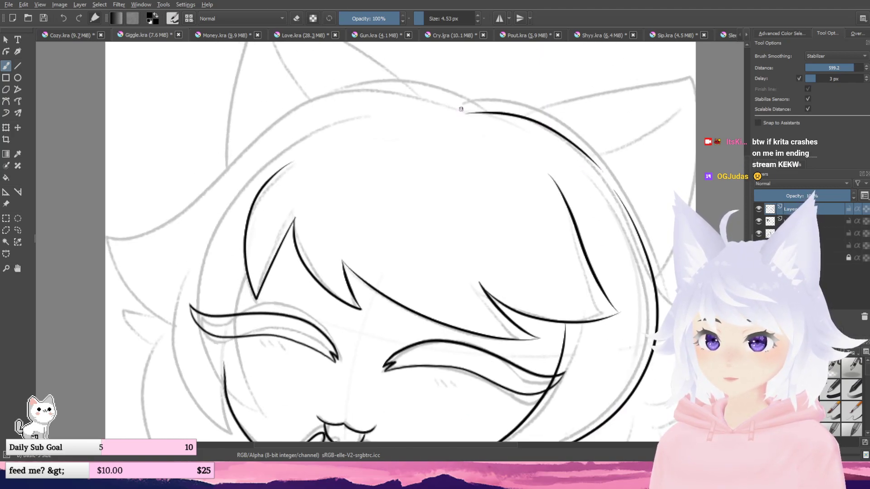
scroll(604, 171, "down", 5)
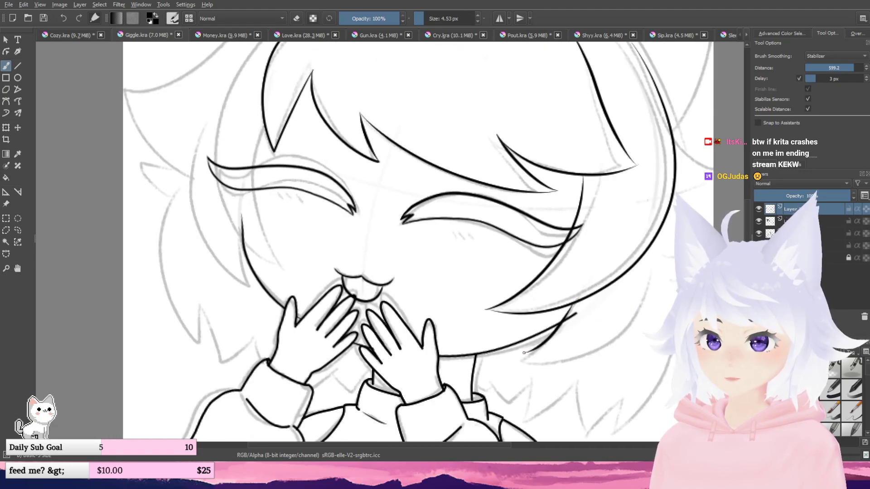
- Redraw the short inner edge of the pointed hair lock beneath the right-hand side of the jaw
mouse_move(524, 353)
left_mouse_down()
mouse_move(610, 338)
mouse_move(652, 263)
mouse_move(632, 245)
mouse_move(613, 251)
left_mouse_up()
key("ctrl+z")
key("ctrl+z")
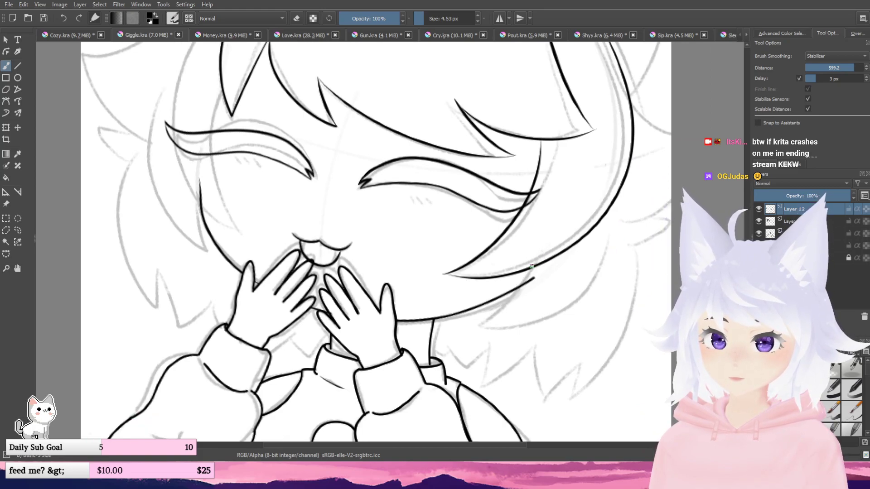
mouse_move(532, 266)
left_mouse_down()
mouse_move(479, 326)
mouse_move(500, 331)
mouse_move(617, 167)
left_mouse_up()
key("ctrl+z")
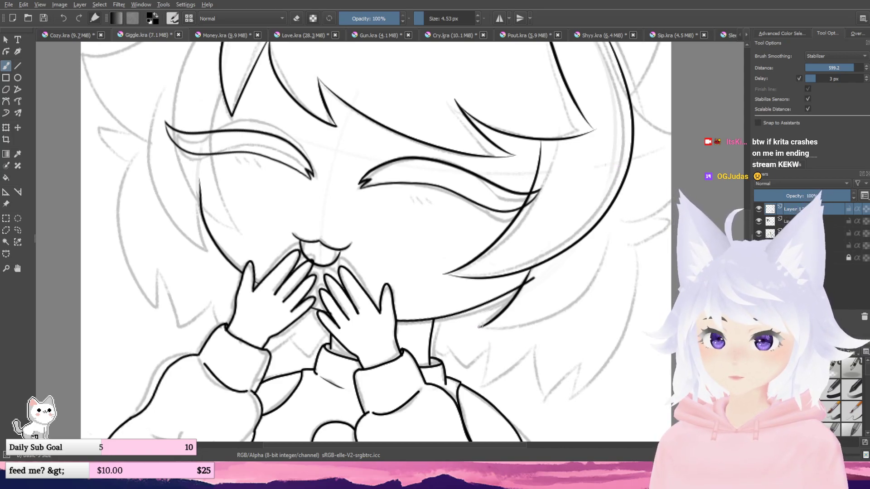
mouse_move(479, 327)
left_mouse_down()
mouse_move(529, 322)
mouse_move(578, 191)
left_mouse_up()
key("ctrl+z")
scroll(576, 191, "down", 1)
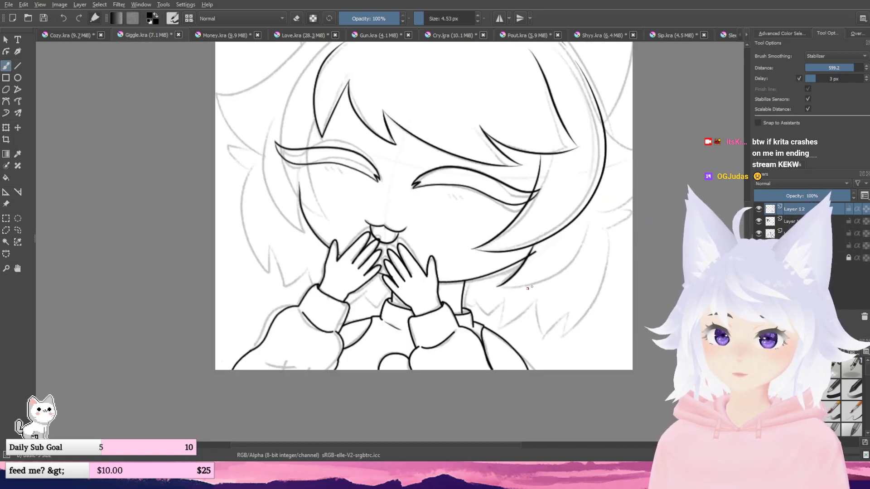
mouse_move(513, 289)
left_mouse_down()
mouse_move(595, 204)
mouse_move(592, 230)
left_mouse_up()
key("ctrl+z")
scroll(605, 259, "up", 1)
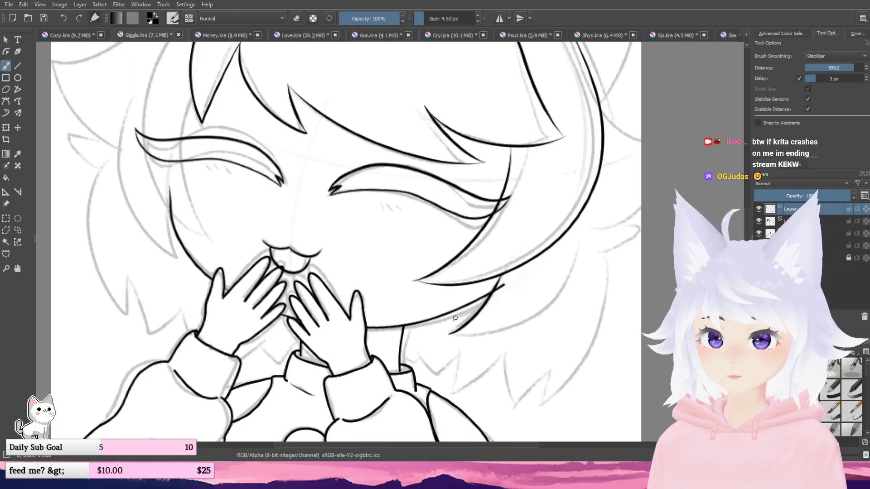
left_click_drag(448, 334, 592, 204)
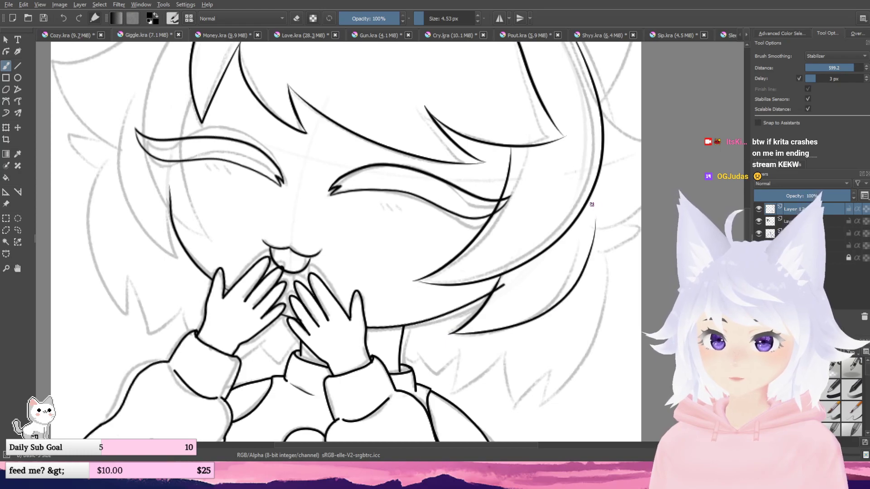
key("ctrl+z")
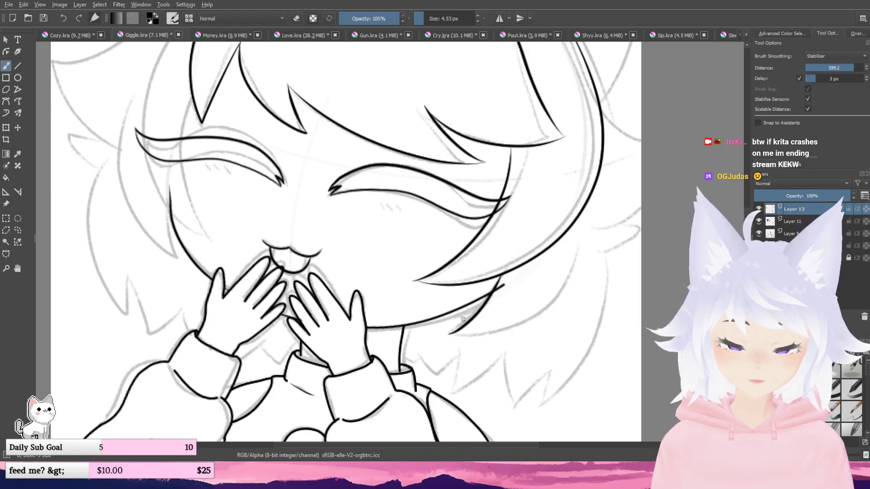
mouse_move(448, 337)
left_mouse_down()
mouse_move(493, 323)
mouse_move(569, 224)
mouse_move(503, 216)
left_mouse_up()
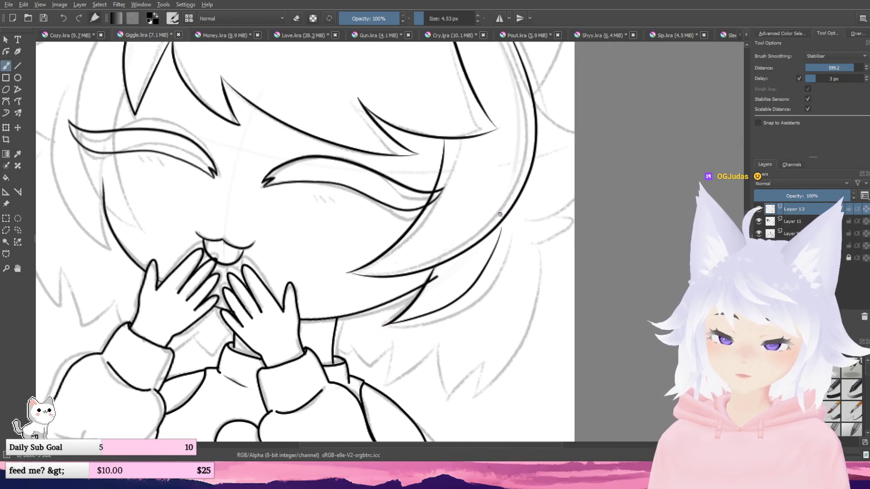
key("ctrl+z")
mouse_move(555, 257)
left_mouse_down()
mouse_move(587, 214)
mouse_move(602, 238)
left_mouse_up()
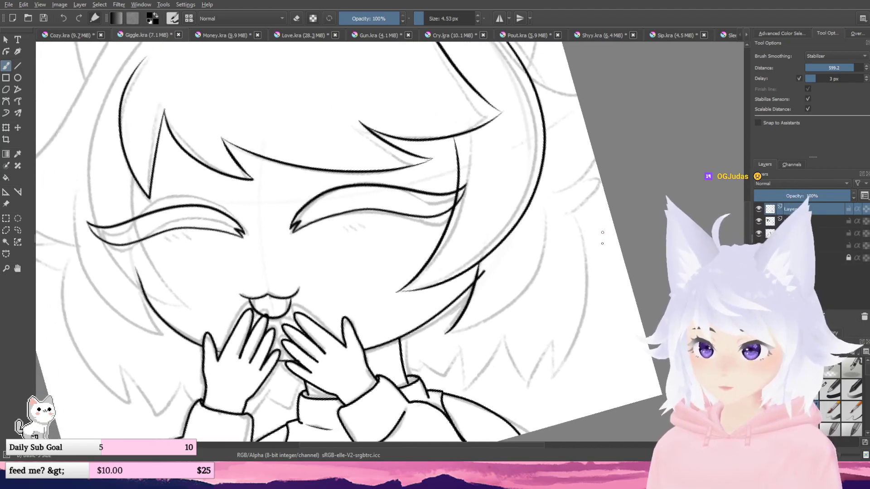
mouse_move(444, 334)
left_mouse_down()
mouse_move(487, 321)
mouse_move(529, 161)
left_mouse_up()
key("ctrl+z")
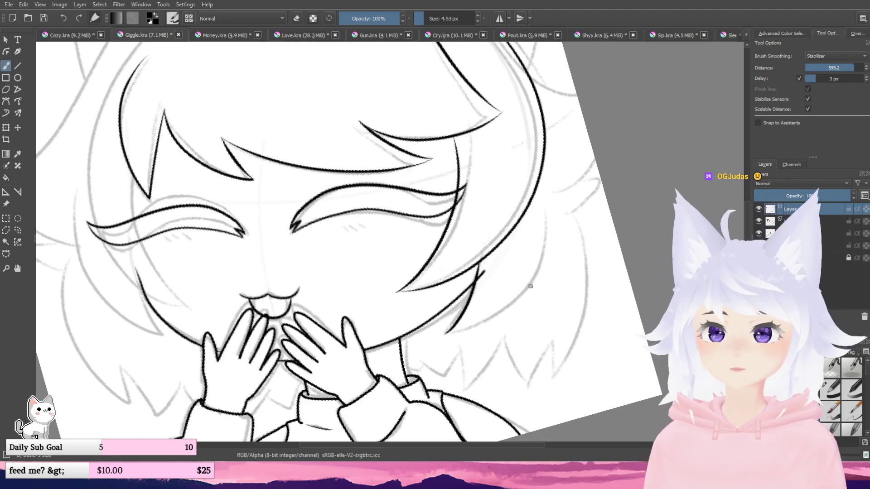
- Ink the long outer edge of the lower right-hand hair lock, curving up from its tip to the side hair
mouse_move(445, 332)
left_mouse_down()
mouse_move(483, 320)
mouse_move(549, 185)
mouse_move(542, 178)
mouse_move(522, 196)
mouse_move(629, 214)
left_mouse_up()
key("5")
scroll(629, 214, "down", 1)
left_click_drag(569, 240, 562, 281)
scroll(369, 210, "up", 1)
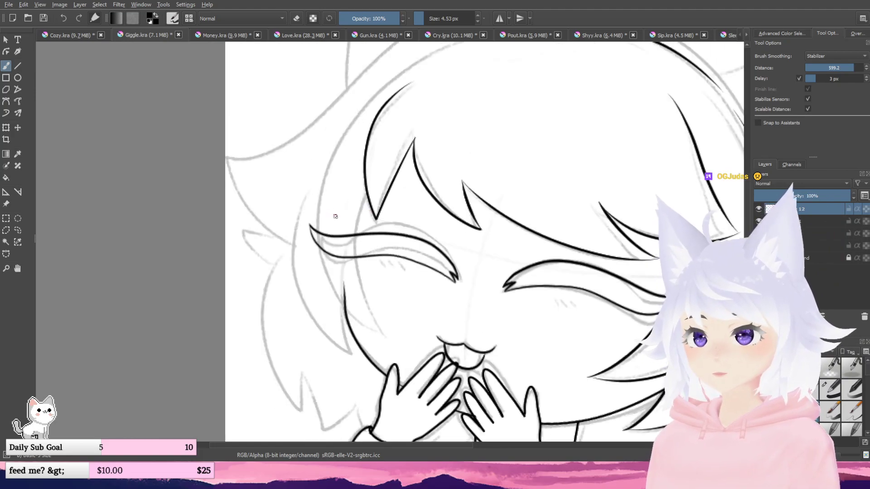
- Ink the left-hand hair outline from the crown down to the tip of the side lock, including the lock's inner edge
mouse_move(367, 194)
left_mouse_down()
mouse_move(355, 240)
mouse_move(382, 325)
mouse_move(312, 180)
mouse_move(378, 74)
left_mouse_up()
mouse_move(433, 112)
left_mouse_down()
mouse_move(408, 160)
mouse_move(392, 147)
left_mouse_up()
key("ctrl+z")
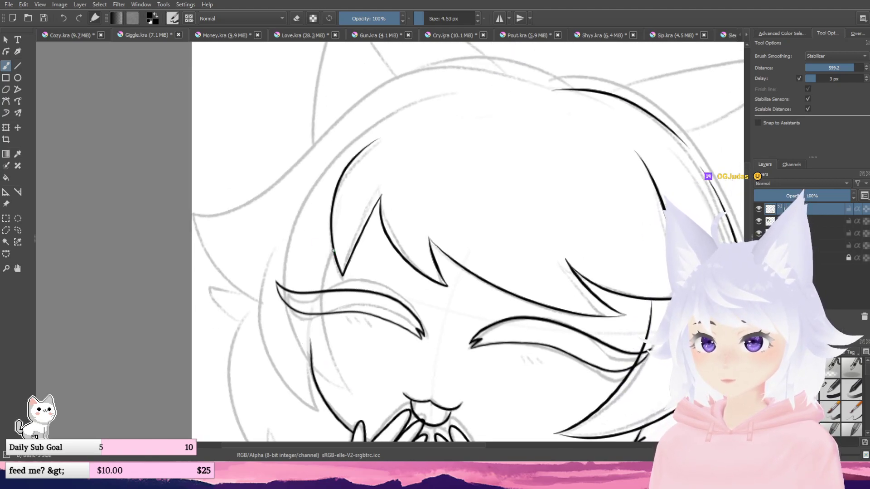
mouse_move(331, 251)
left_mouse_down()
mouse_move(323, 295)
mouse_move(332, 366)
mouse_move(353, 406)
left_mouse_up()
mouse_move(353, 406)
left_mouse_down()
mouse_move(316, 380)
mouse_move(282, 325)
mouse_move(407, 108)
mouse_move(432, 91)
left_mouse_up()
key("ctrl+z")
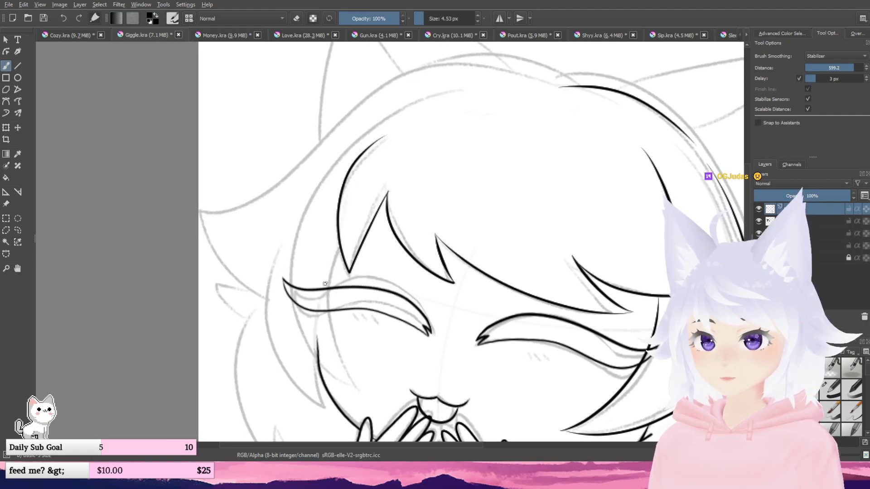
mouse_move(340, 248)
left_mouse_down()
mouse_move(327, 323)
mouse_move(356, 384)
mouse_move(323, 363)
mouse_move(283, 261)
mouse_move(325, 157)
mouse_move(453, 109)
left_mouse_up()
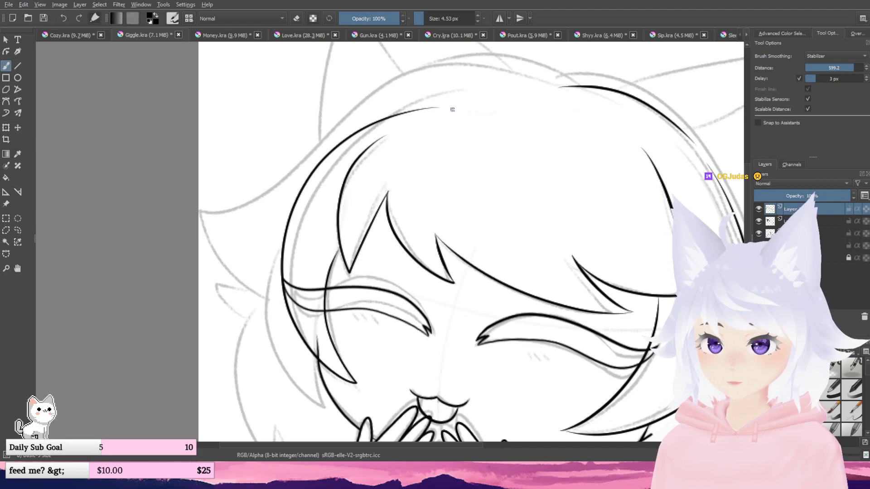
key("ctrl+z")
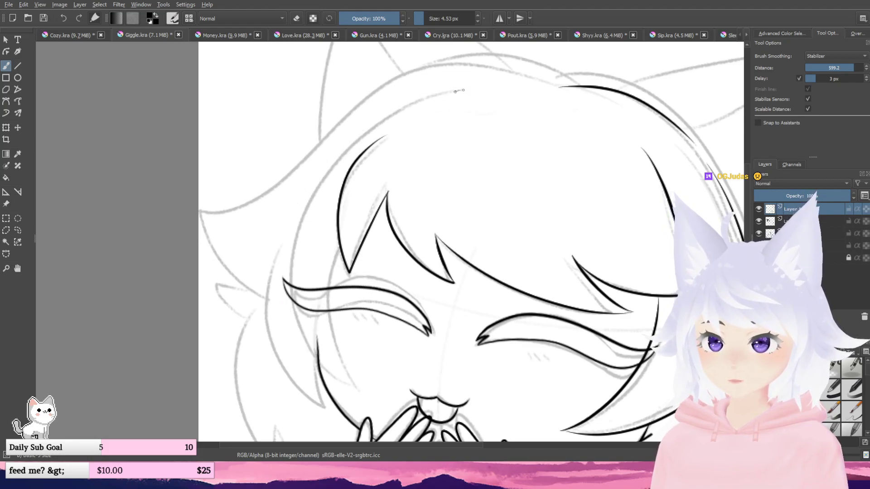
mouse_move(459, 90)
left_mouse_down()
mouse_move(313, 181)
mouse_move(301, 351)
mouse_move(361, 395)
mouse_move(340, 232)
mouse_move(353, 190)
mouse_move(339, 153)
left_mouse_up()
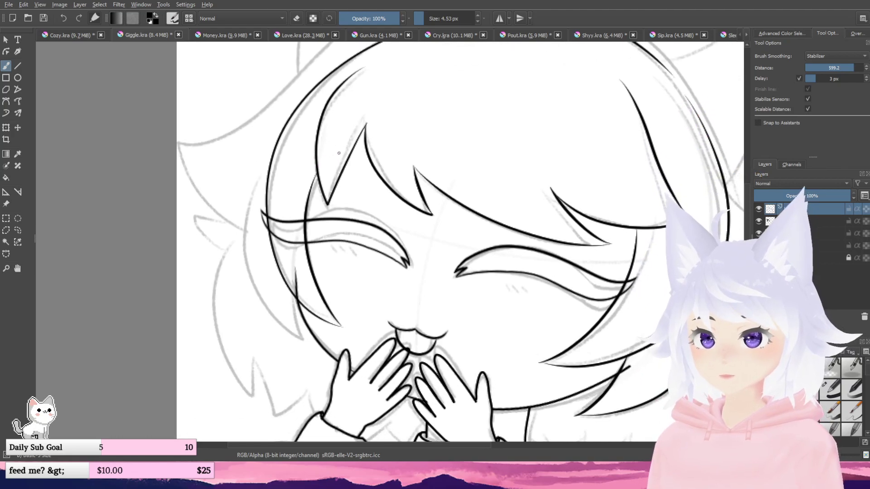
- Ink the second pointed side lock behind the left-hand face lock, redrawing its outer edge closer to the sketch
scroll(338, 153, "down", 4)
scroll(376, 266, "up", 4)
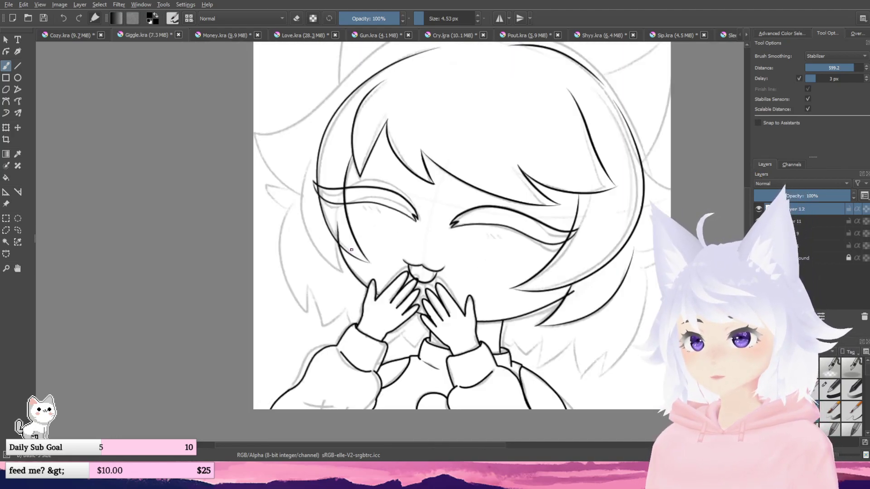
scroll(376, 266, "up", 4)
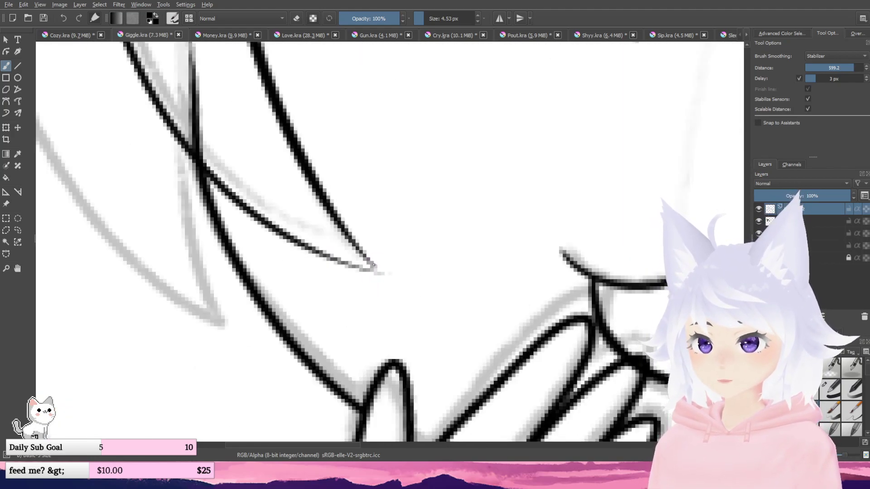
scroll(359, 222, "down", 5)
scroll(345, 276, "up", 2)
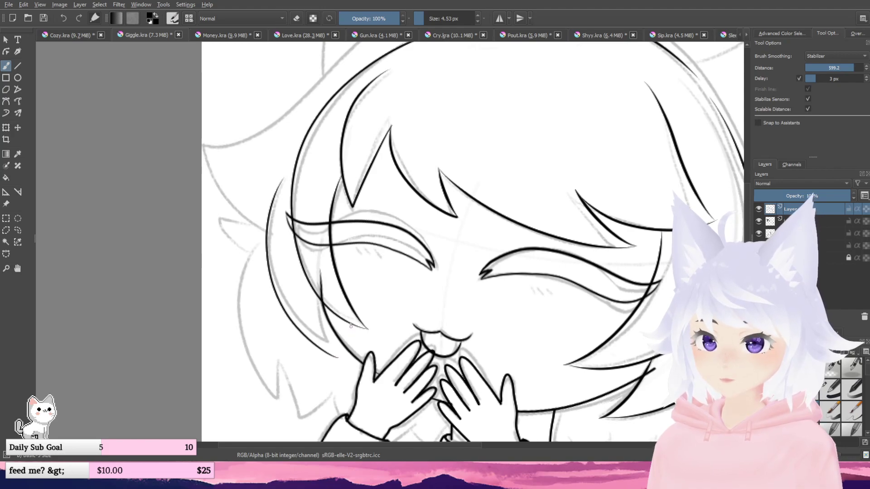
left_click_drag(345, 321, 306, 294)
mouse_move(247, 153)
left_mouse_down()
mouse_move(230, 209)
mouse_move(245, 266)
mouse_move(291, 312)
mouse_move(297, 293)
left_mouse_up()
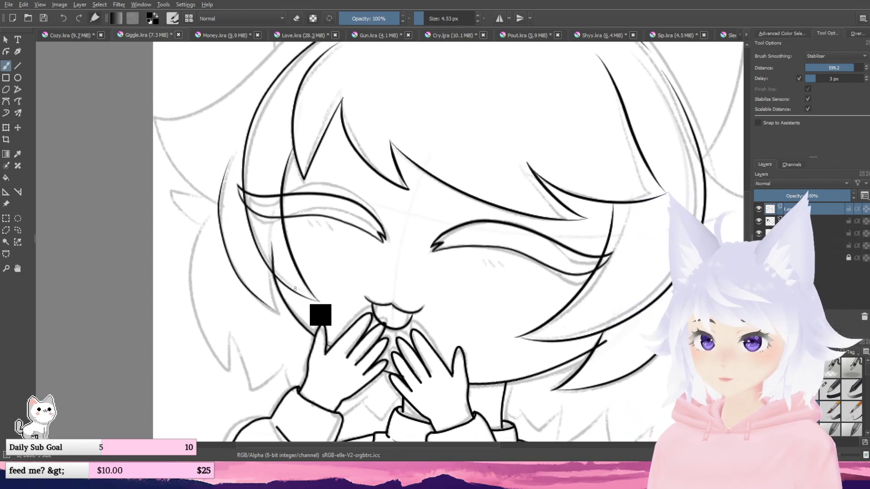
key("ctrl+z")
mouse_move(237, 146)
left_mouse_down()
mouse_move(222, 221)
mouse_move(231, 255)
mouse_move(288, 326)
left_mouse_up()
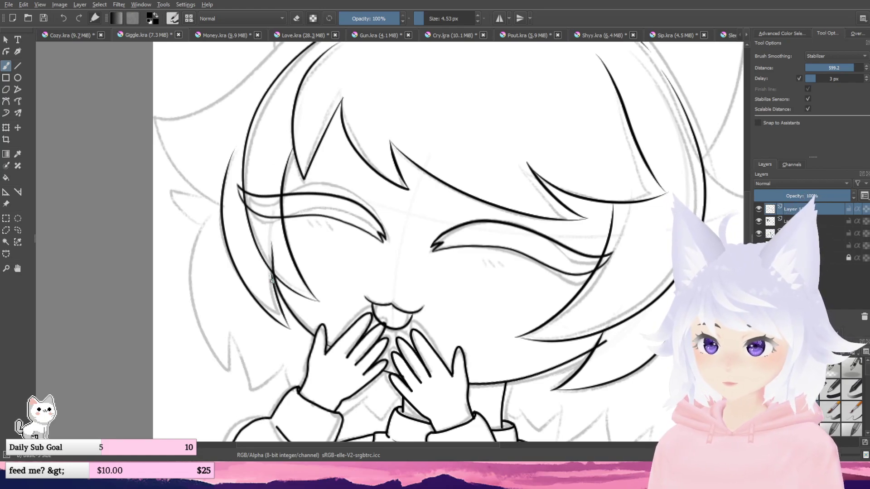
- Ink the outer left-hand hair contour from the crown parting down to the flared tip and the small tuft below it
scroll(262, 250, "down", 1)
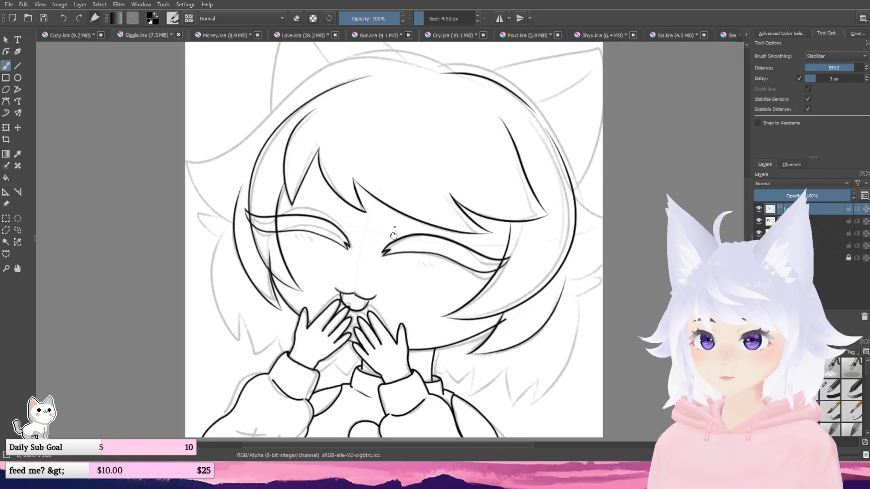
mouse_move(394, 229)
left_mouse_down()
mouse_move(371, 264)
mouse_move(379, 284)
left_mouse_up()
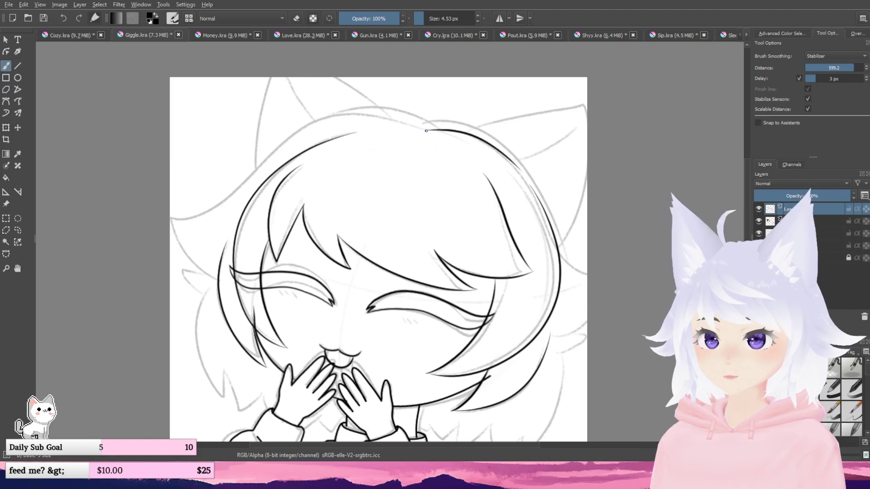
left_click_drag(420, 129, 261, 151)
key("ctrl+z")
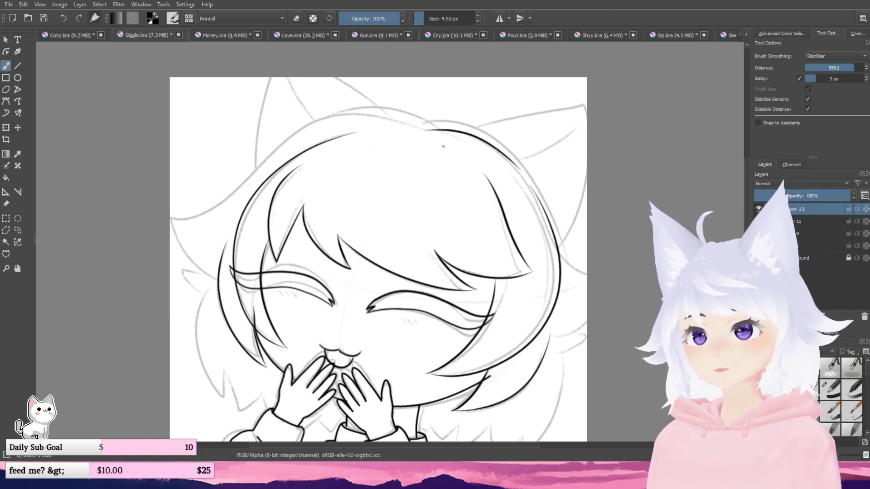
mouse_move(403, 122)
left_mouse_down()
mouse_move(357, 114)
mouse_move(317, 121)
mouse_move(201, 218)
mouse_move(149, 214)
mouse_move(166, 215)
mouse_move(192, 266)
mouse_move(184, 270)
mouse_move(204, 292)
mouse_move(194, 328)
mouse_move(224, 403)
mouse_move(260, 318)
left_mouse_up()
key("ctrl+z")
scroll(238, 327, "up", 1)
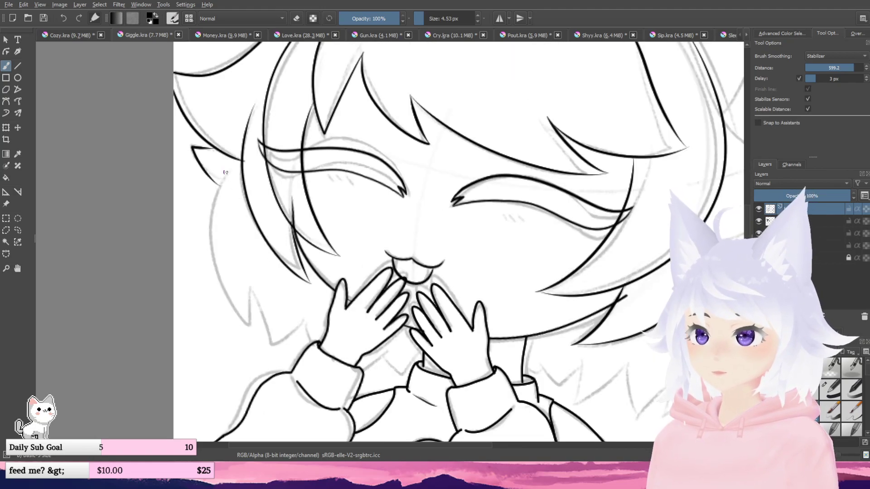
- Ink the long outer edge of the lower left-hand hair, curving from under the small tuft to the jagged pointed ends
mouse_move(231, 170)
left_mouse_down()
mouse_move(212, 226)
mouse_move(242, 313)
left_mouse_up()
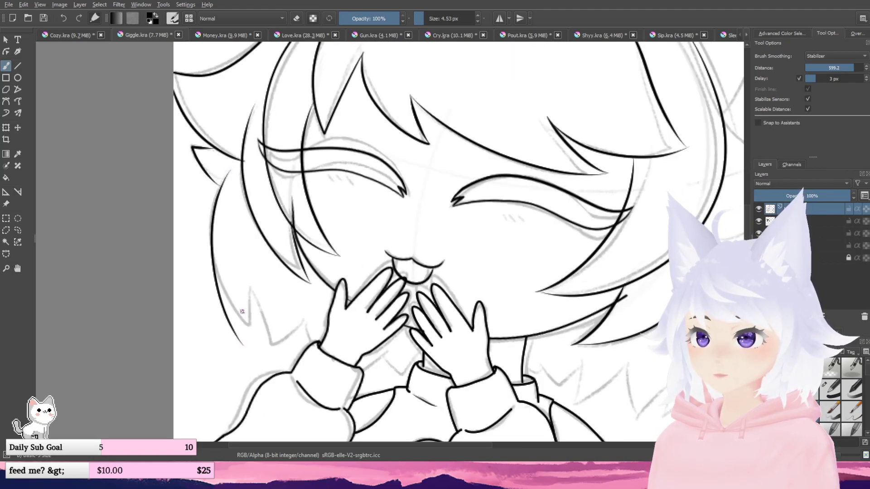
key("ctrl+z")
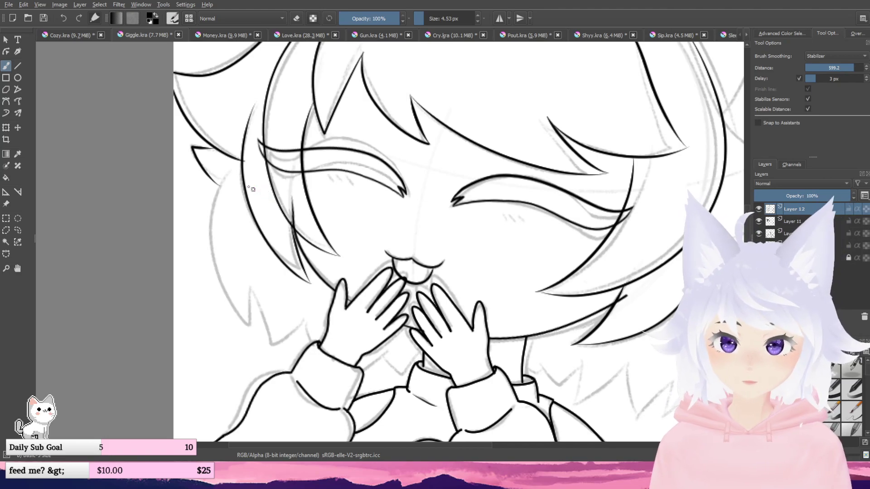
mouse_move(229, 173)
left_mouse_down()
mouse_move(236, 313)
mouse_move(248, 324)
mouse_move(252, 289)
mouse_move(263, 345)
mouse_move(316, 325)
mouse_move(255, 259)
left_mouse_up()
- Ink the pointed hair ends showing between the left-hand sleeve cuff and the collar, beneath the hands
scroll(255, 260, "up", 1)
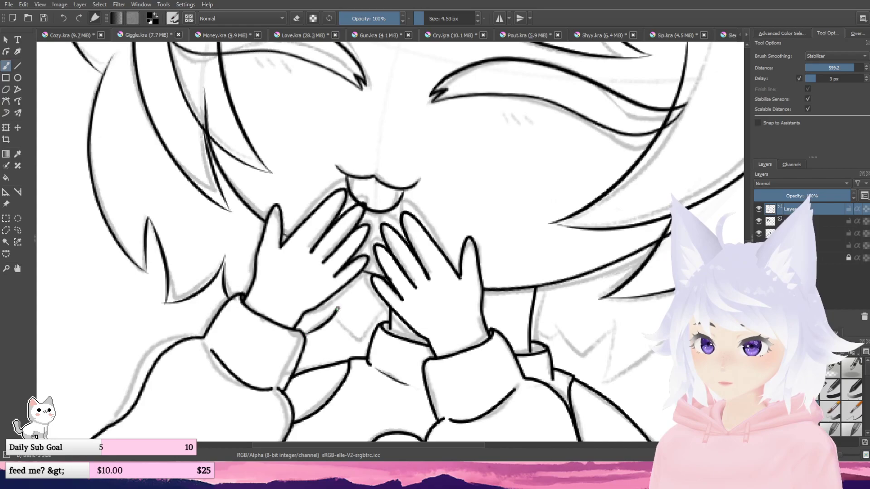
mouse_move(337, 309)
left_mouse_down()
mouse_move(362, 341)
mouse_move(385, 295)
mouse_move(357, 297)
left_mouse_up()
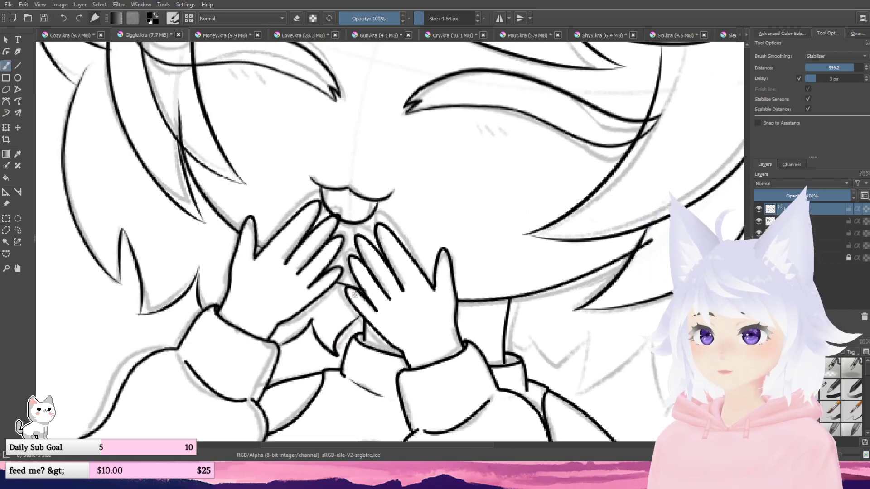
key("ctrl+z")
mouse_move(301, 322)
left_mouse_down()
mouse_move(333, 351)
mouse_move(363, 320)
left_mouse_up()
- Ink the outer right-hand hair contour from the crown parting down to the flared tip at the canvas edge
scroll(362, 320, "down", 5)
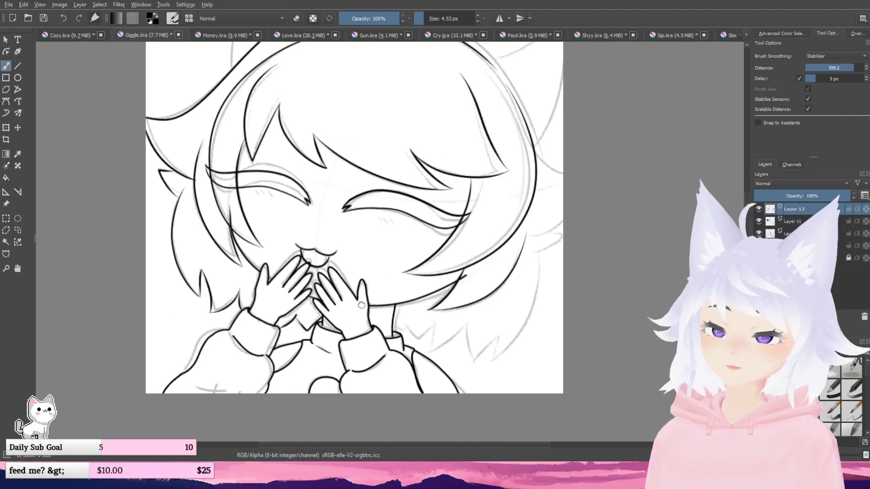
scroll(372, 316, "up", 1)
scroll(503, 166, "down", 1)
left_click_drag(504, 166, 473, 261)
scroll(380, 139, "up", 1)
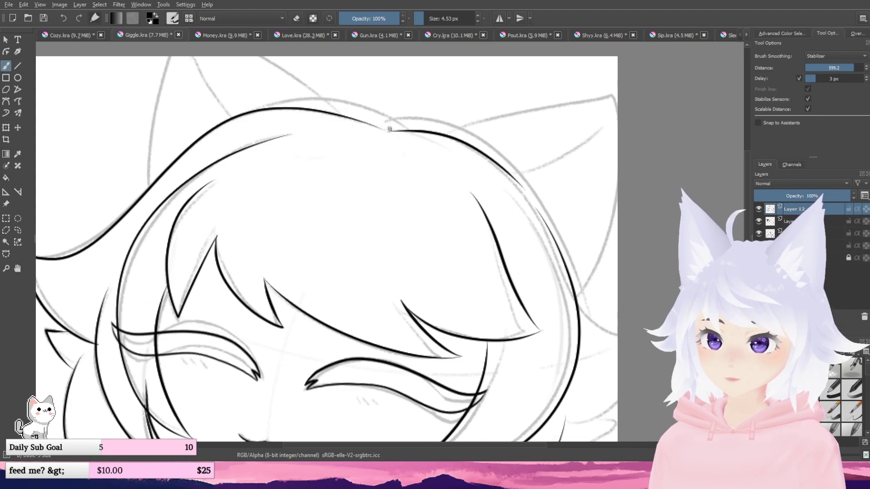
mouse_move(384, 128)
left_mouse_down()
mouse_move(480, 137)
mouse_move(564, 236)
mouse_move(629, 346)
mouse_move(565, 196)
left_mouse_up()
mouse_move(554, 229)
left_mouse_down()
mouse_move(541, 263)
mouse_move(474, 298)
left_mouse_up()
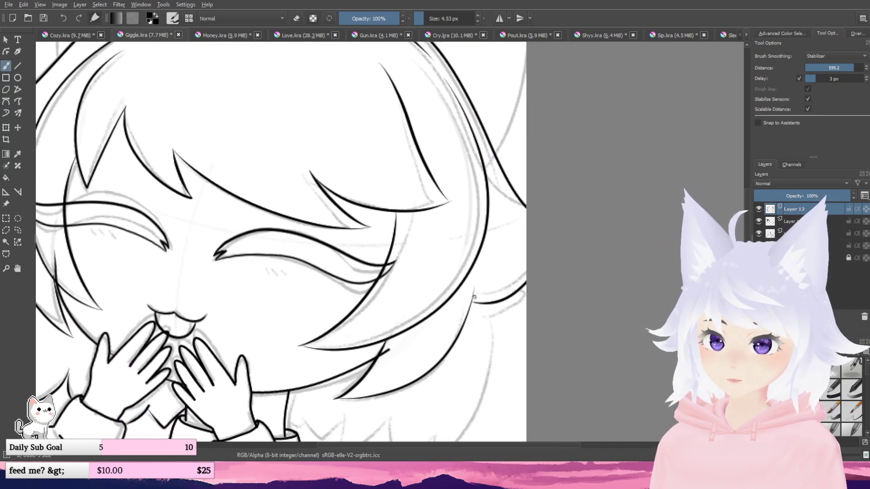
- Redraw the small right-hand tuft and ink the lower right-hand hair edge with its jagged ends running to the neck
scroll(504, 295, "down", 1)
key("ctrl+z")
scroll(503, 298, "up", 1)
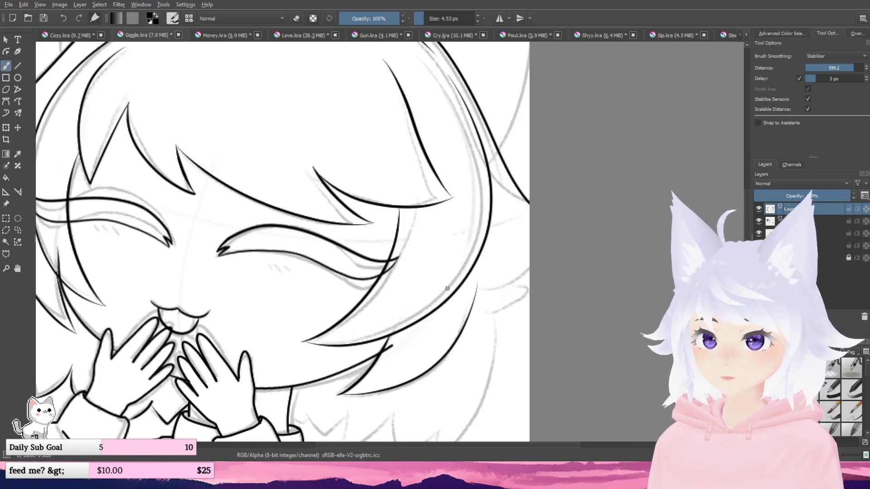
mouse_move(479, 289)
left_mouse_down()
mouse_move(517, 283)
mouse_move(535, 254)
mouse_move(505, 289)
mouse_move(481, 296)
mouse_move(498, 188)
mouse_move(495, 220)
mouse_move(492, 207)
mouse_move(507, 214)
mouse_move(516, 289)
mouse_move(495, 347)
mouse_move(448, 390)
mouse_move(457, 358)
mouse_move(423, 396)
mouse_move(390, 374)
mouse_move(370, 381)
mouse_move(372, 354)
mouse_move(351, 371)
mouse_move(343, 350)
left_mouse_up()
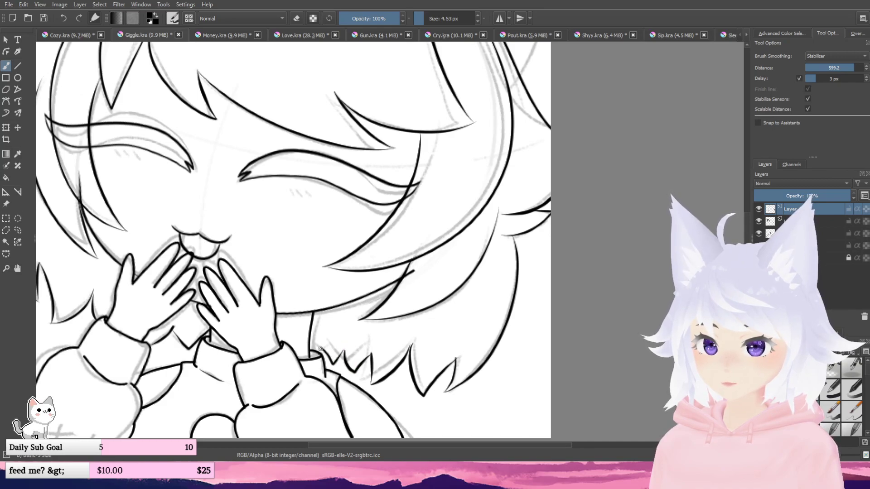
- Ink a second, slightly higher arc over the left-hand side of the crown, ending at the hair parting
scroll(333, 332, "down", 2)
left_click_drag(306, 346, 362, 335)
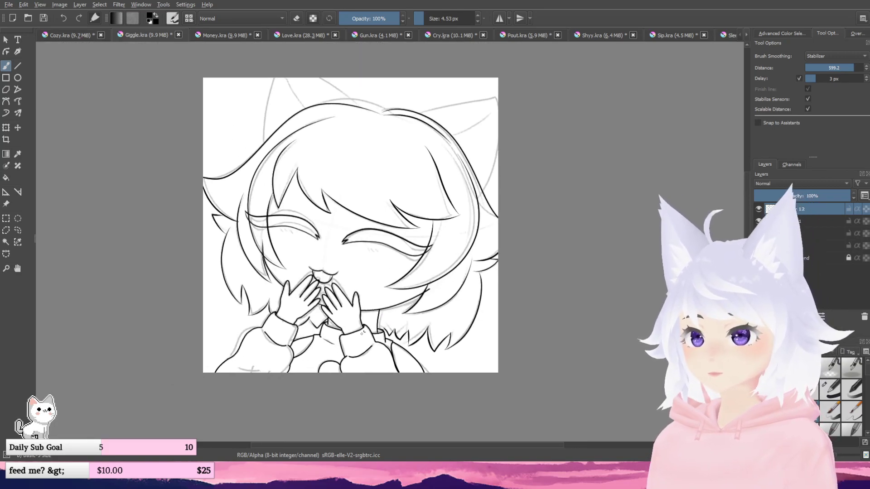
scroll(362, 335, "up", 2)
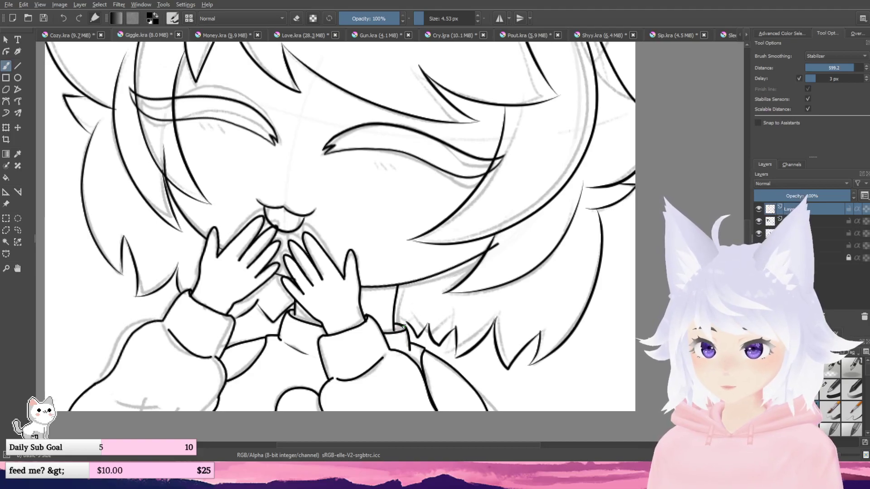
scroll(406, 295, "down", 5)
scroll(459, 225, "up", 2)
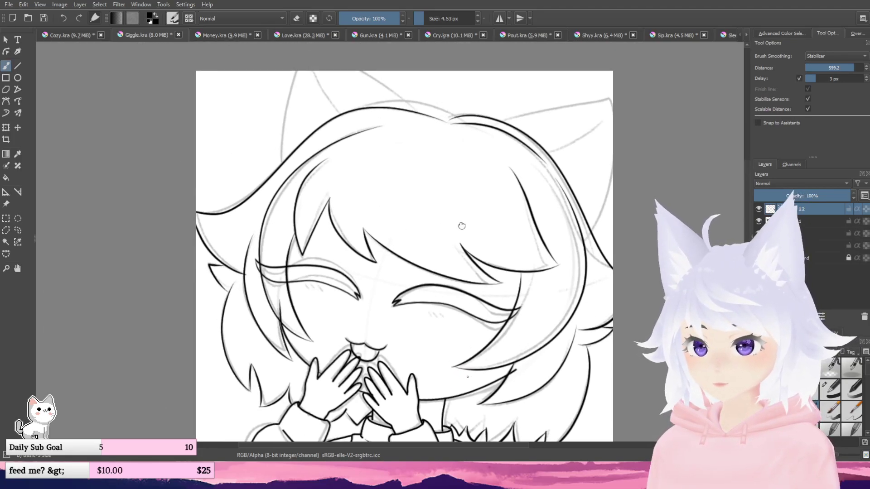
scroll(441, 320, "up", 5)
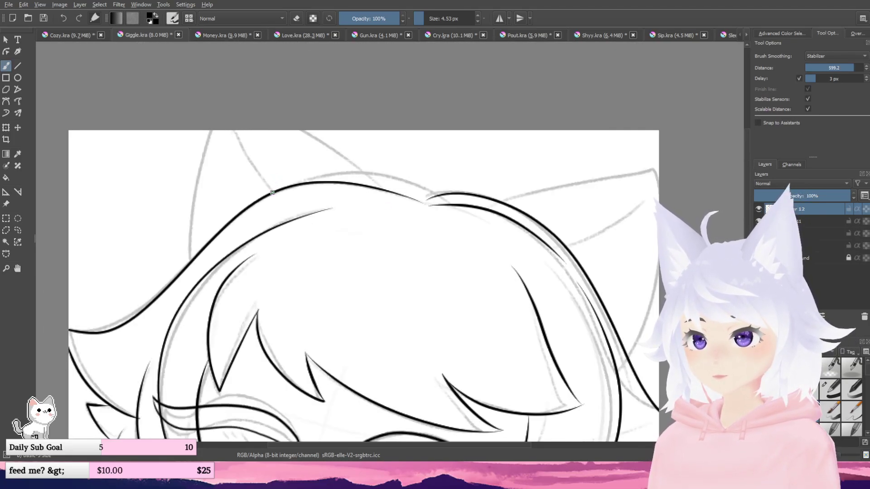
mouse_move(273, 191)
left_mouse_down()
mouse_move(357, 177)
mouse_move(426, 197)
left_mouse_up()
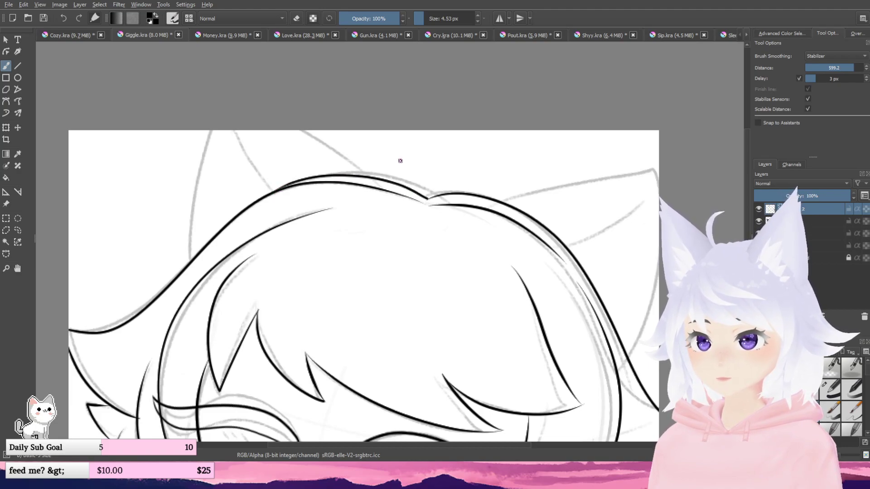
mouse_move(400, 163)
left_mouse_down()
mouse_move(392, 195)
mouse_move(372, 134)
left_mouse_up()
key("ctrl+z")
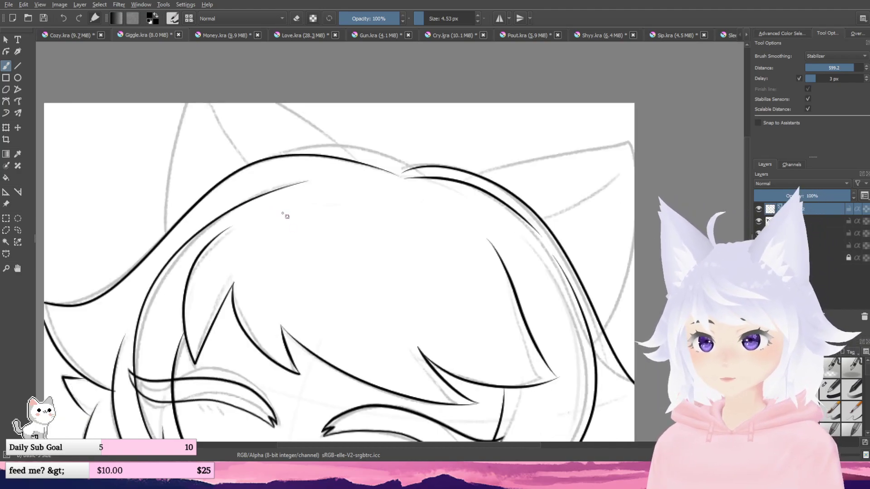
mouse_move(259, 160)
left_mouse_down()
mouse_move(353, 147)
mouse_move(423, 169)
left_mouse_up()
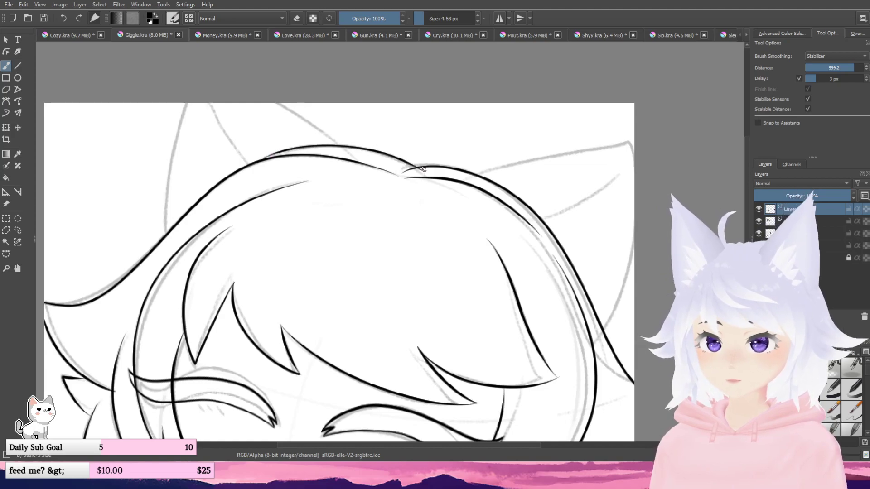
- Set the eraser's opacity to 100% and erase the crown arc's overshooting end at the parting
scroll(498, 203, "up", 1)
key("e")
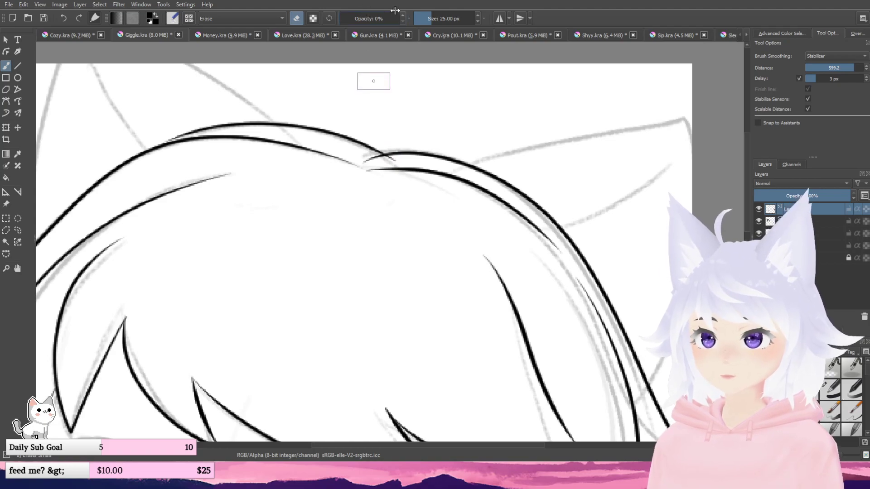
left_click_drag(363, 18, 401, 18)
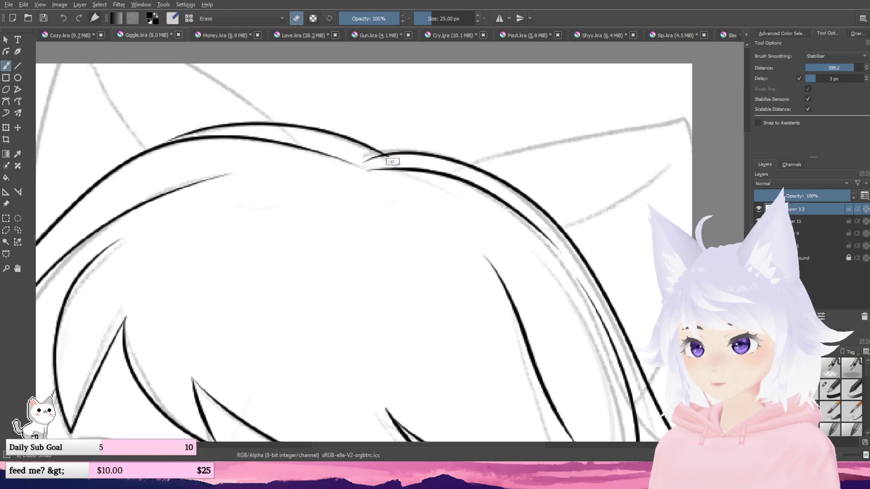
scroll(412, 166, "down", 2)
left_click_drag(426, 191, 443, 202)
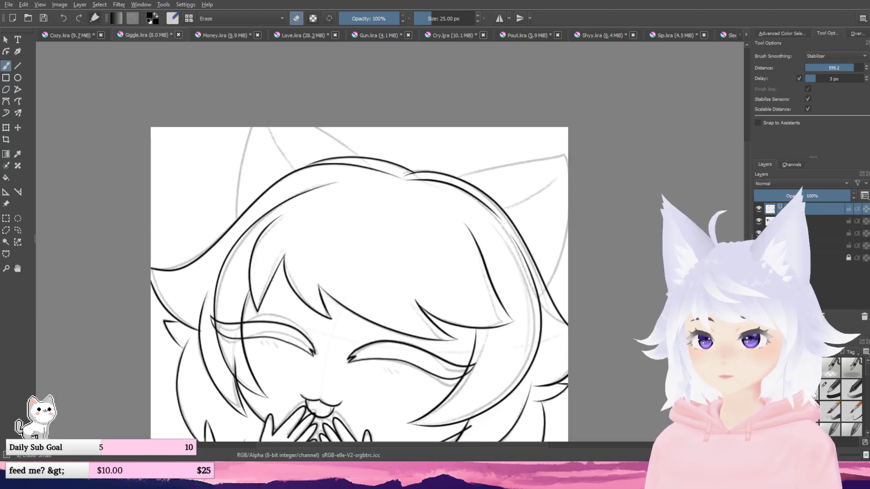
key("e")
scroll(344, 173, "up", 2)
left_click_drag(344, 173, 418, 219)
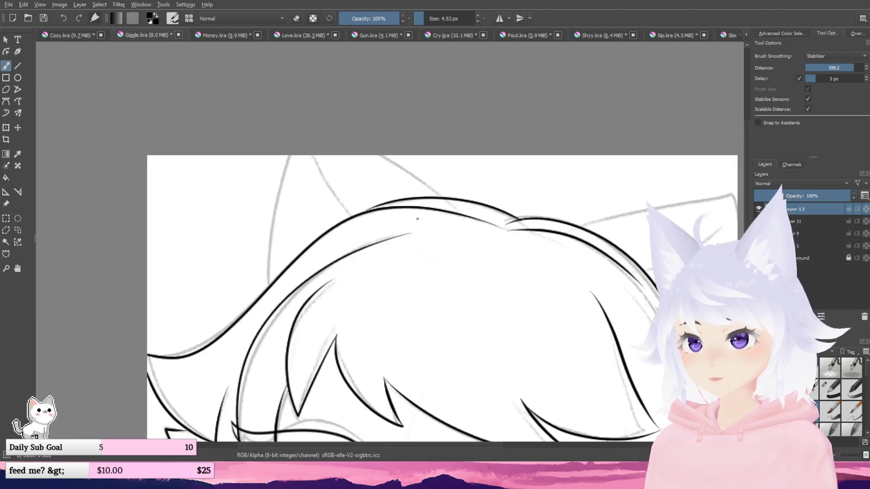
scroll(424, 179, "up", 2)
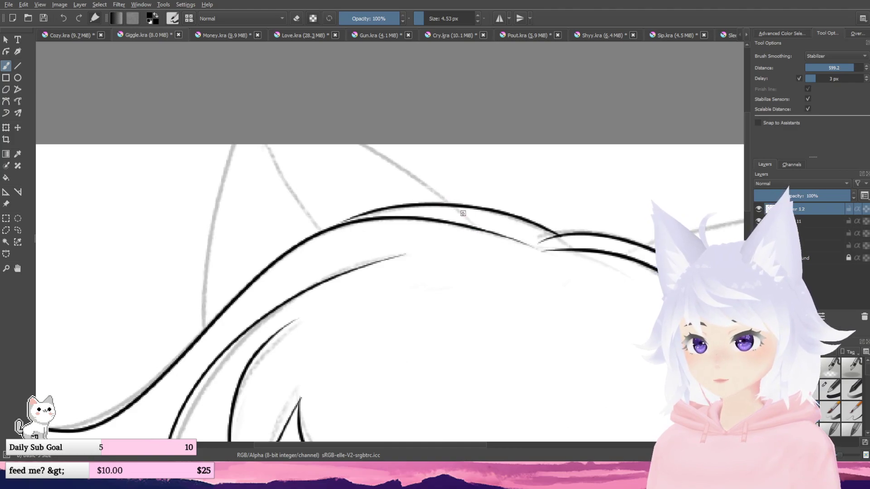
mouse_move(441, 192)
left_mouse_down()
mouse_move(230, 148)
mouse_move(205, 330)
left_mouse_up()
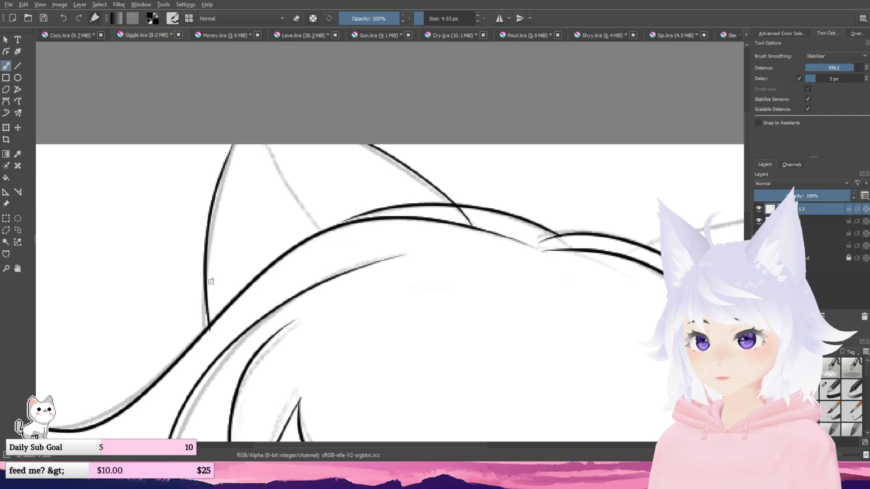
scroll(216, 273, "down", 2)
left_click_drag(395, 284, 397, 286)
left_click_drag(276, 307, 392, 287)
key("ctrl+z")
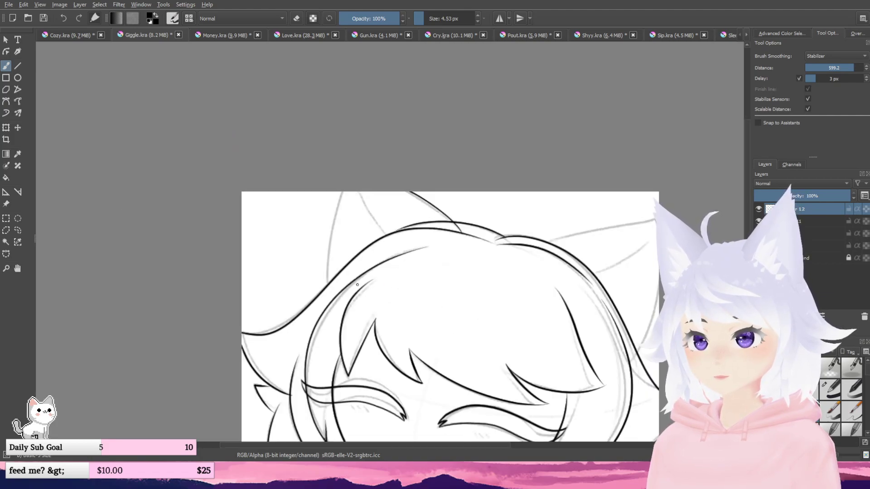
- Ink both outer edges of the left-hand cat ear, from the canvas's upper edge down to the hair outline
scroll(358, 285, "up", 2)
scroll(357, 284, "up", 1)
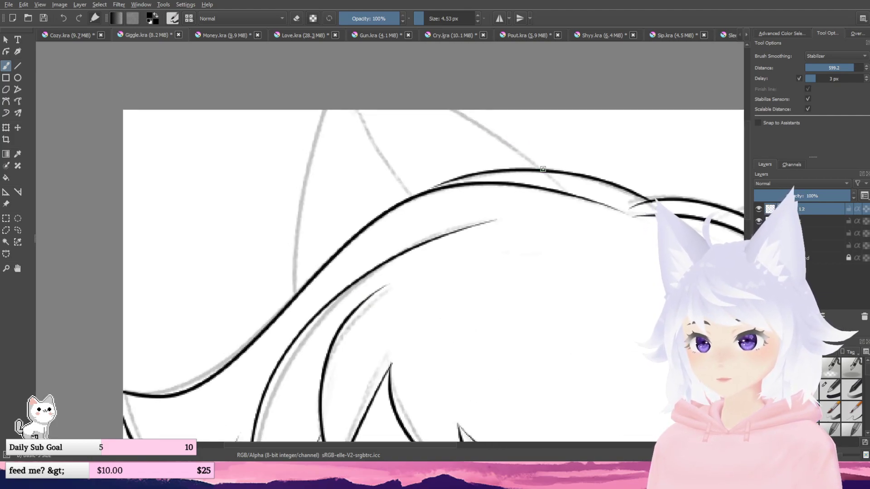
left_click_drag(544, 170, 426, 96)
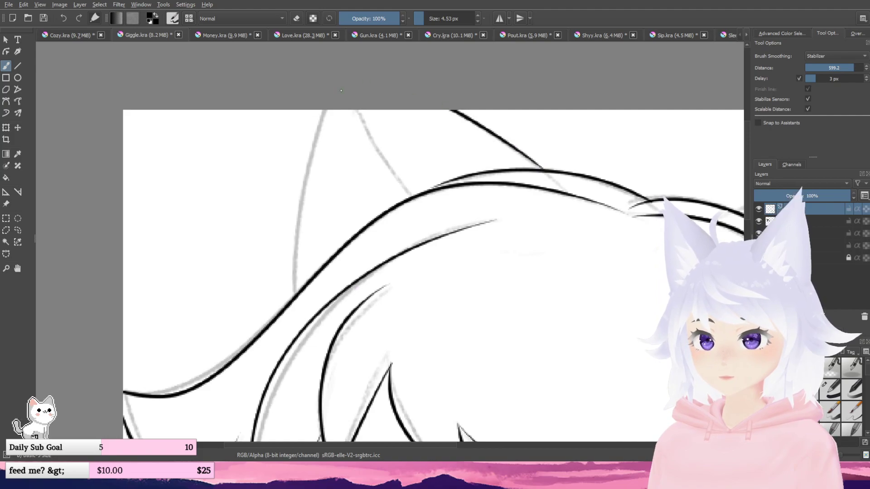
left_click_drag(326, 110, 284, 302)
scroll(294, 243, "down", 2)
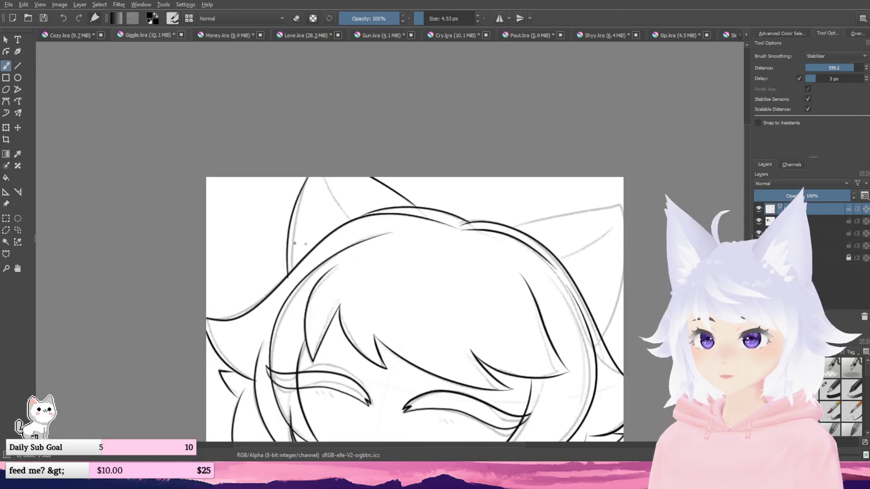
left_click_drag(273, 243, 252, 210)
key("ctrl+z")
scroll(252, 210, "up", 2)
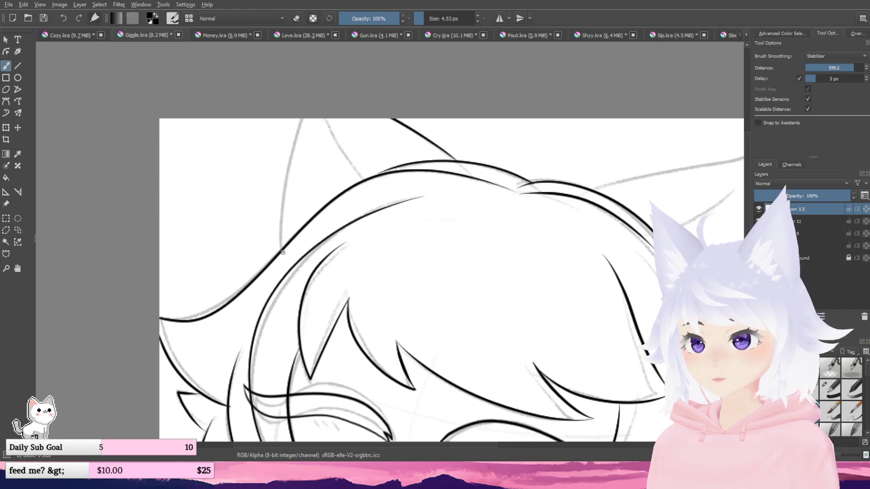
mouse_move(281, 252)
left_mouse_down()
mouse_move(287, 171)
mouse_move(320, 115)
left_mouse_up()
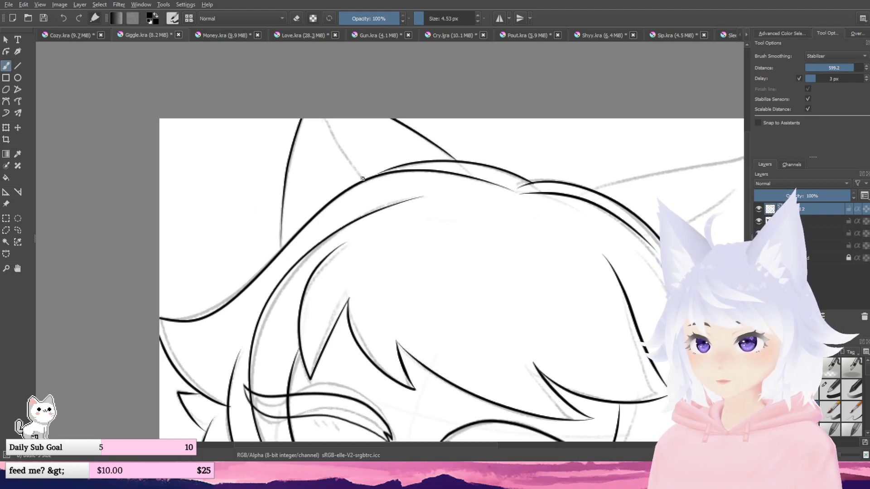
scroll(303, 221, "up", 2)
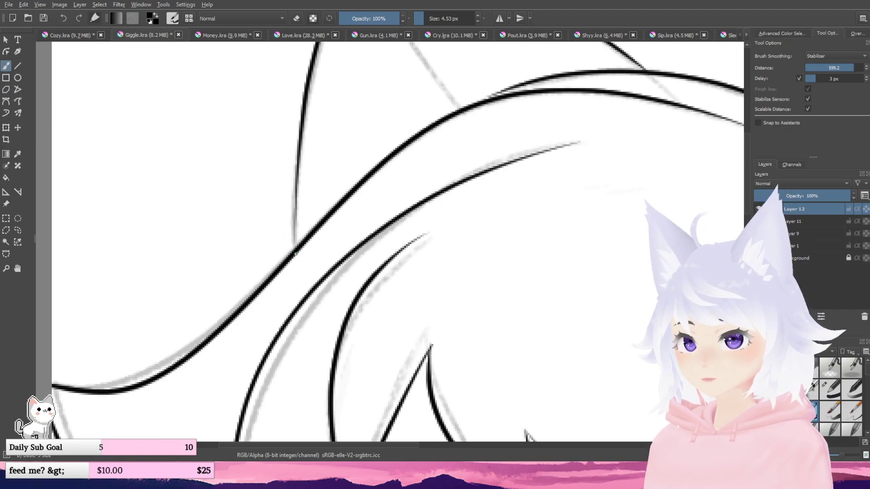
mouse_move(295, 239)
left_mouse_down()
mouse_move(301, 165)
mouse_move(294, 255)
mouse_move(300, 152)
left_mouse_up()
- Ink the left-hand ear's inner fold line and the jagged fur tuft inside the ear
scroll(298, 137, "down", 3)
left_click_drag(384, 140, 332, 223)
scroll(292, 146, "up", 2)
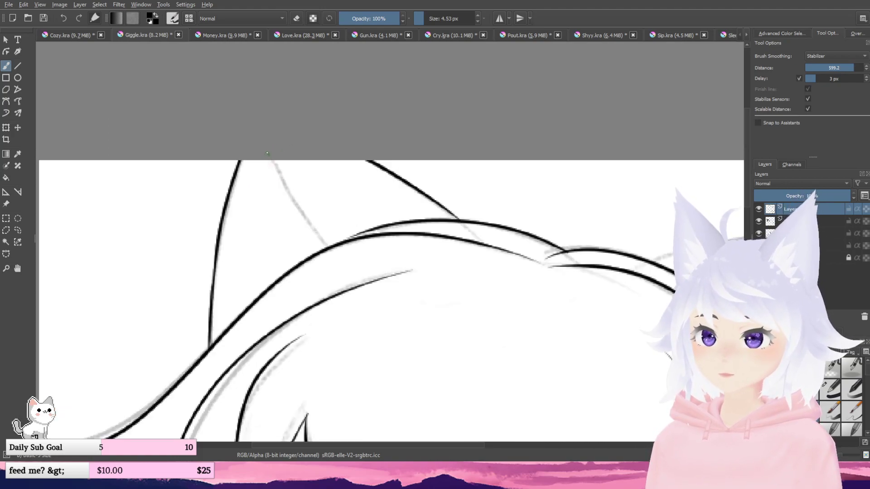
left_click_drag(266, 153, 321, 242)
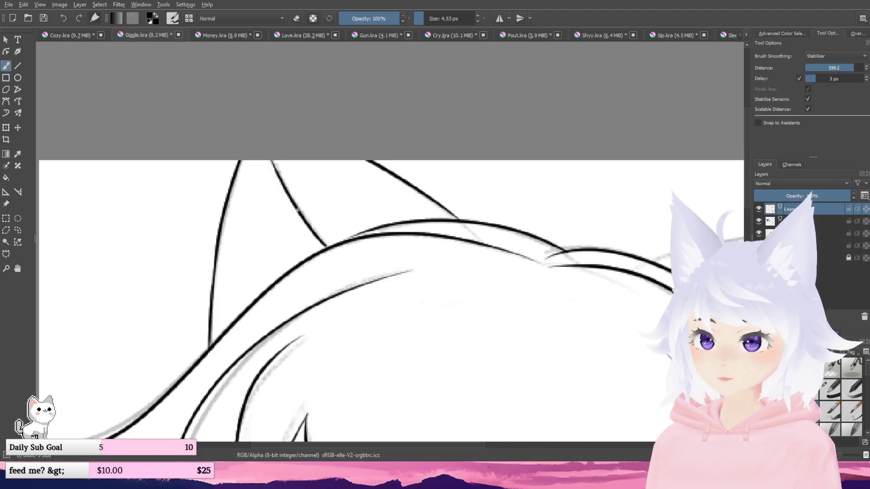
mouse_move(297, 209)
left_mouse_down()
mouse_move(266, 199)
mouse_move(282, 246)
mouse_move(255, 257)
mouse_move(270, 282)
mouse_move(261, 296)
mouse_move(287, 199)
mouse_move(278, 163)
left_mouse_up()
- Ink the right-hand ear's outer edges and inner fold line, and add a jagged fur tuft inside it
scroll(262, 293, "down", 2)
left_click_drag(348, 180, 239, 206)
scroll(239, 205, "up", 1)
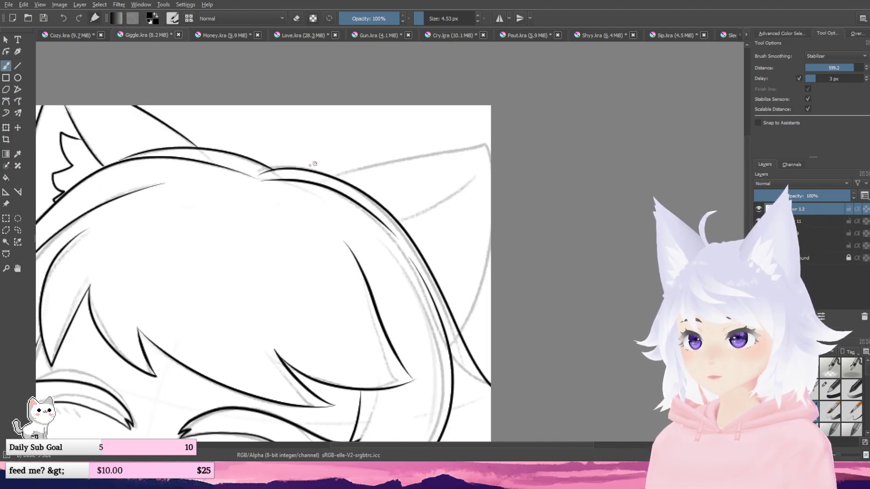
scroll(312, 164, "up", 1)
mouse_move(335, 174)
left_mouse_down()
mouse_move(567, 137)
mouse_move(538, 131)
left_mouse_up()
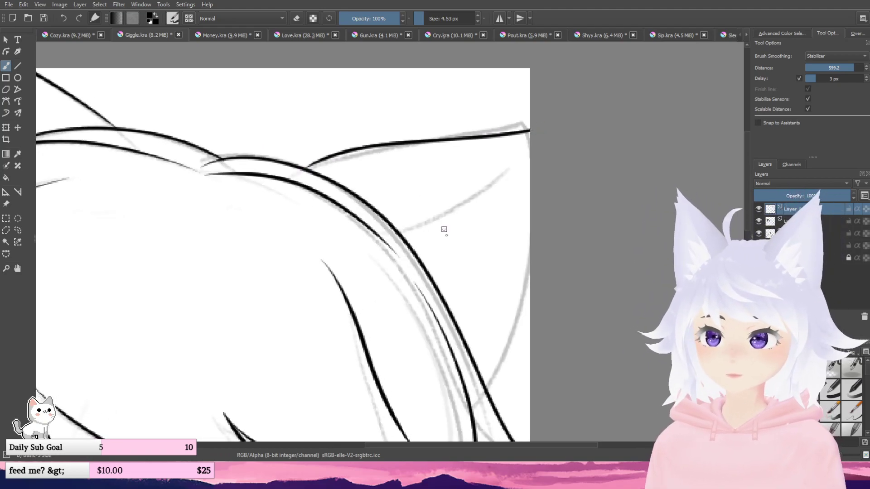
mouse_move(485, 387)
left_mouse_down()
mouse_move(515, 339)
mouse_move(540, 176)
left_mouse_up()
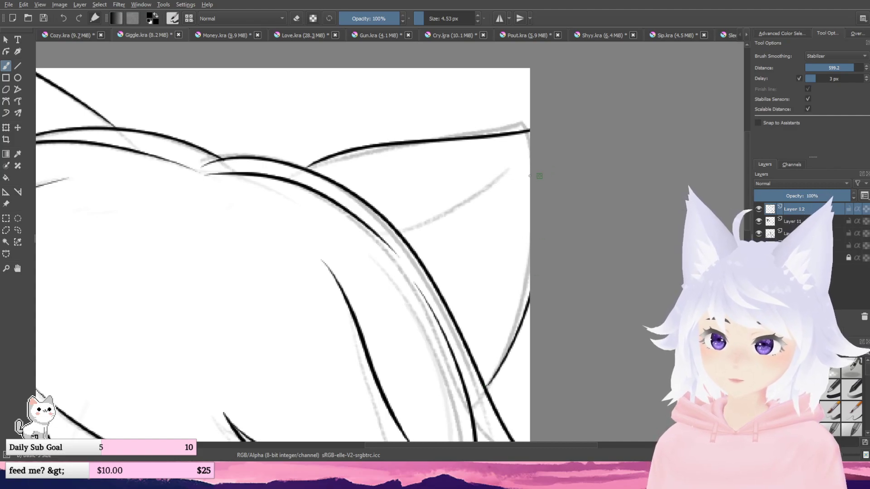
left_click_drag(535, 142, 402, 234)
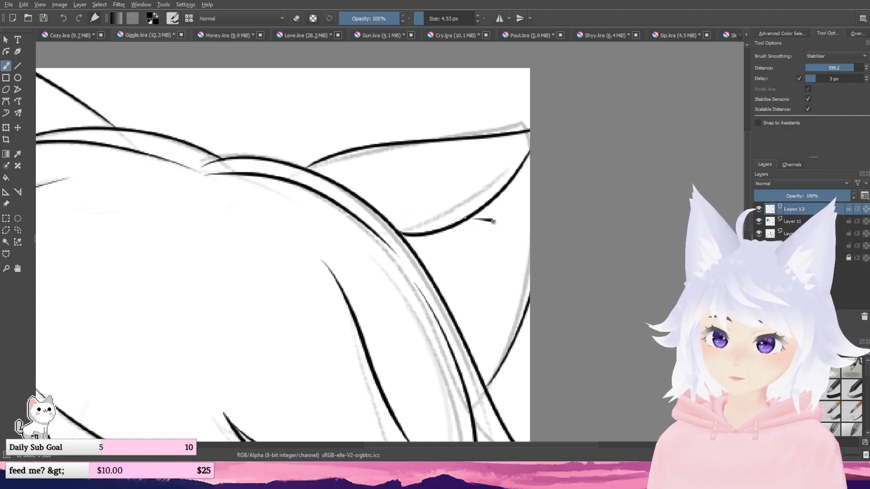
mouse_move(465, 218)
left_mouse_down()
mouse_move(471, 256)
mouse_move(485, 271)
mouse_move(481, 290)
mouse_move(456, 312)
mouse_move(472, 322)
mouse_move(458, 330)
left_mouse_up()
scroll(458, 319, "down", 3)
left_click_drag(443, 299, 505, 163)
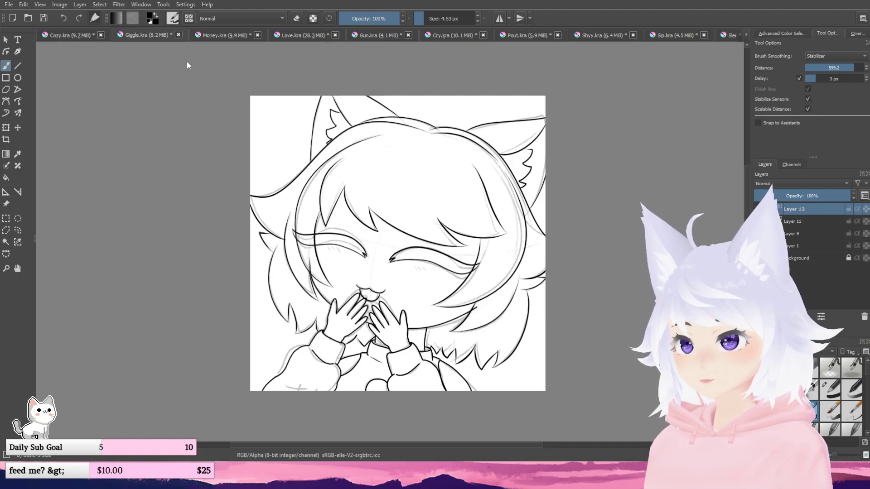
- Compare with the line art in Cozy.kra, and ink swooping, pointed fringe locks below the crown in Giggle.kra
left_click(167, 39)
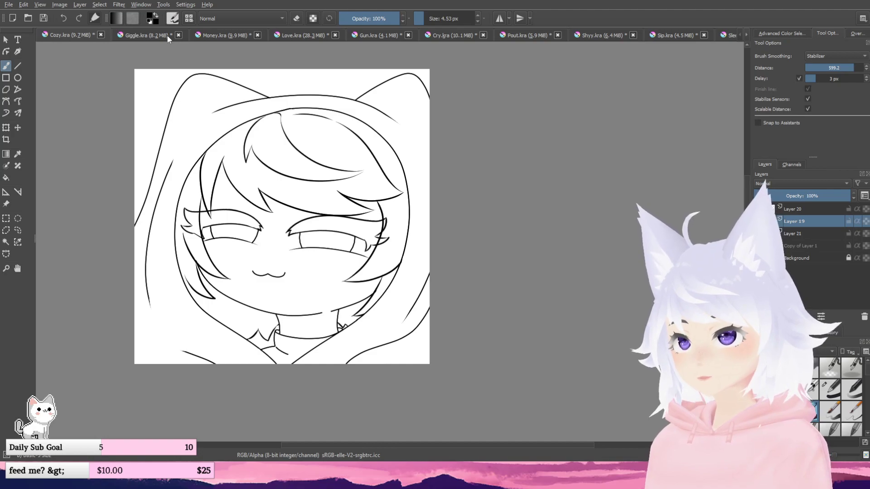
left_click(168, 38)
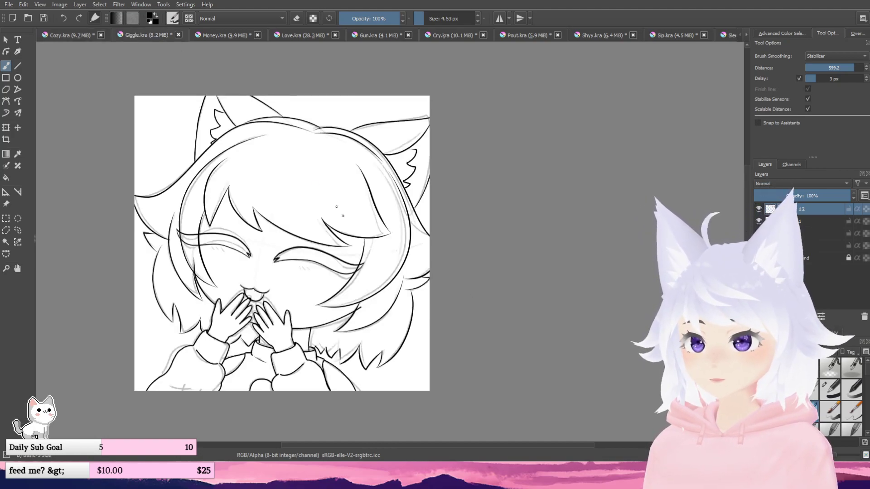
scroll(336, 207, "up", 3)
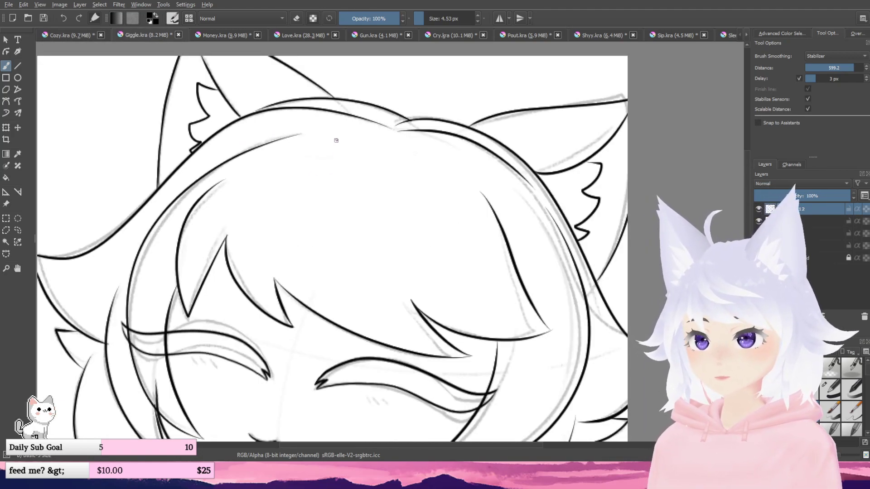
mouse_move(336, 140)
left_mouse_down()
mouse_move(306, 140)
mouse_move(277, 183)
mouse_move(271, 231)
mouse_move(286, 206)
left_mouse_up()
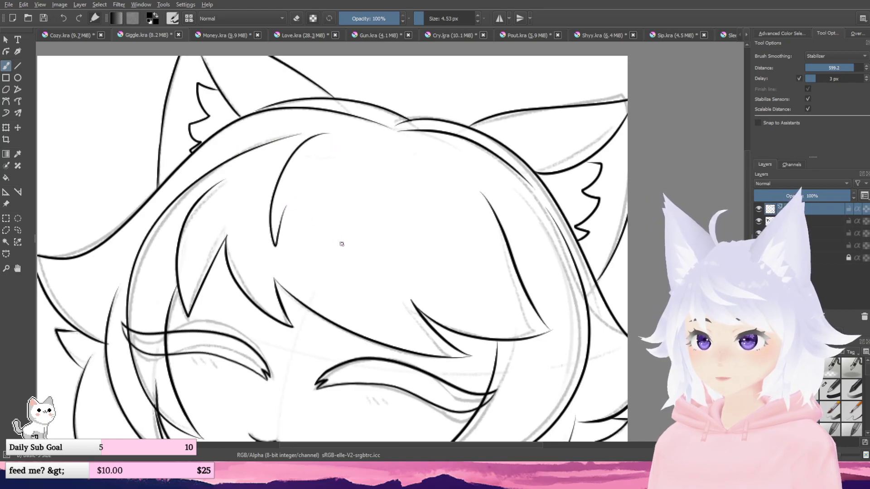
key("ctrl+z")
left_click_drag(352, 254, 349, 222)
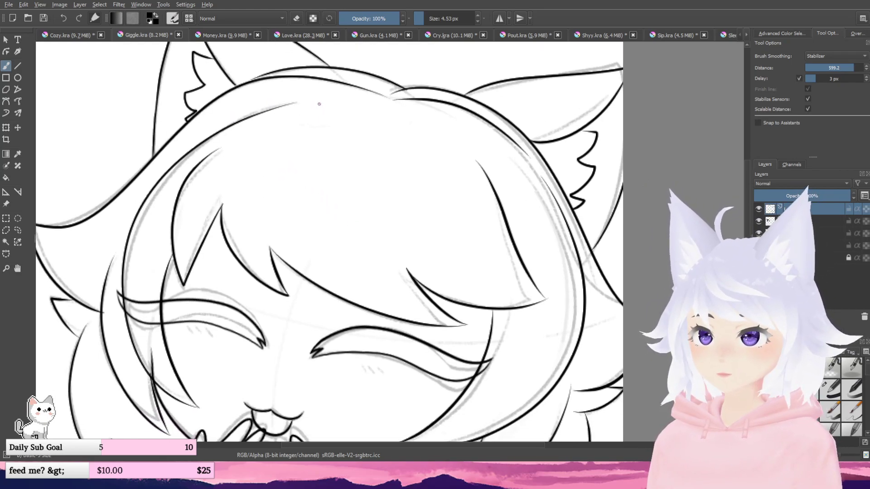
mouse_move(319, 103)
left_mouse_down()
mouse_move(260, 145)
mouse_move(251, 198)
mouse_move(274, 162)
mouse_move(270, 178)
mouse_move(320, 235)
mouse_move(468, 255)
mouse_move(340, 108)
mouse_move(312, 103)
left_mouse_up()
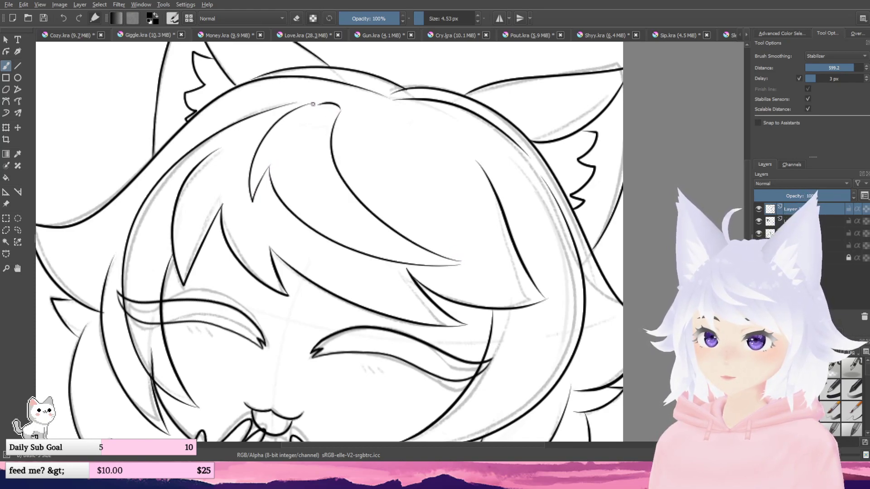
- Hide the sketch on Layer 1 and check the inked line art on its own
scroll(313, 104, "down", 1)
mouse_move(427, 143)
left_mouse_down()
mouse_move(435, 150)
mouse_move(427, 155)
left_mouse_up()
scroll(422, 146, "down", 1)
left_click(759, 246)
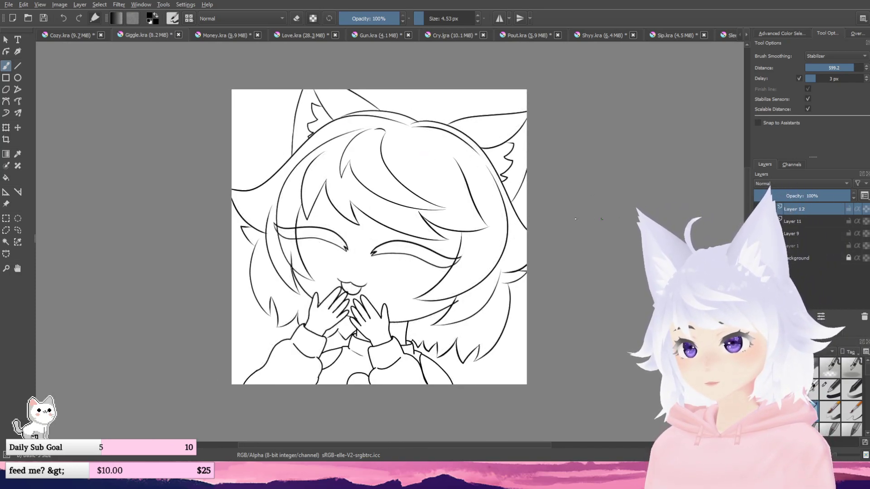
left_click_drag(576, 219, 568, 237)
scroll(466, 276, "up", 1)
left_click_drag(467, 277, 509, 253)
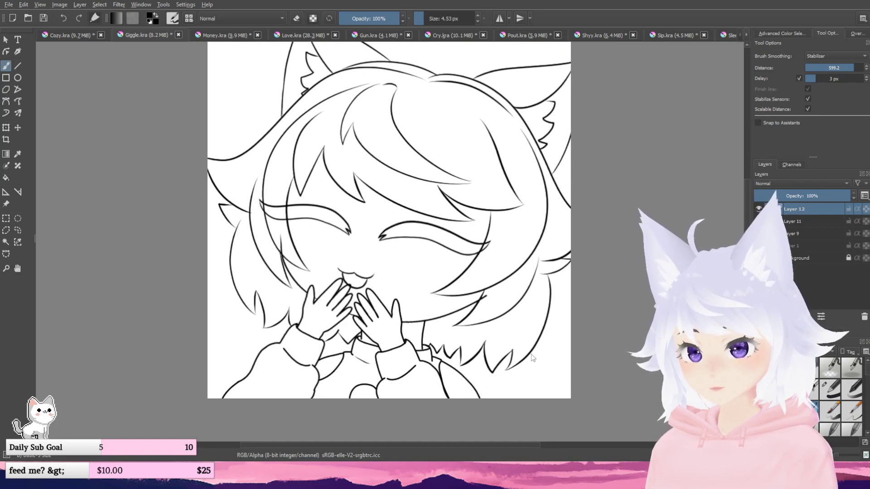
- On Layer 9, erase the face contour's overshooting ends at the hair locks on both sides with the 25 px eraser
key("Page_Down")
key("Page_Down")
key("slash")
scroll(498, 307, "up", 2)
scroll(470, 278, "up", 2)
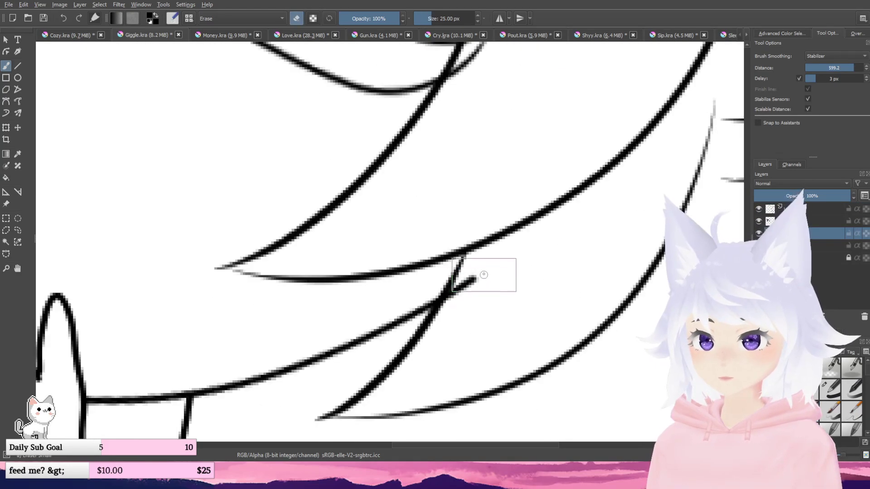
left_click_drag(484, 275, 466, 308)
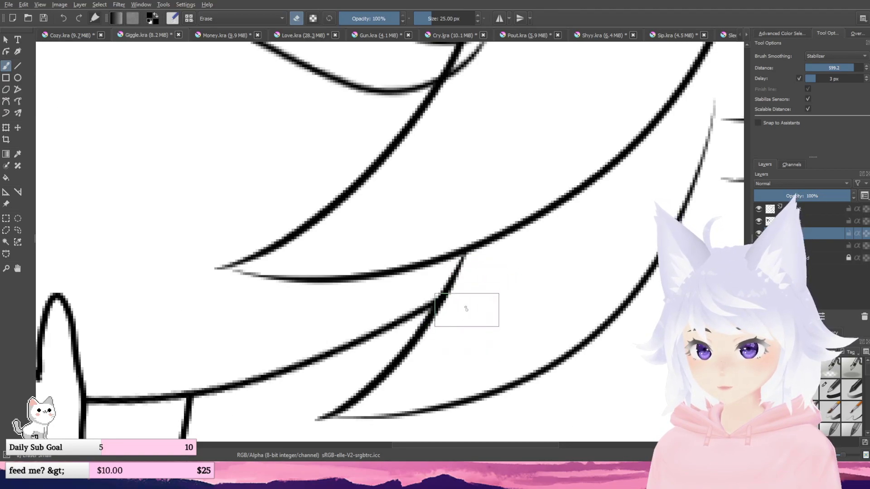
scroll(467, 308, "down", 5)
scroll(455, 229, "up", 5)
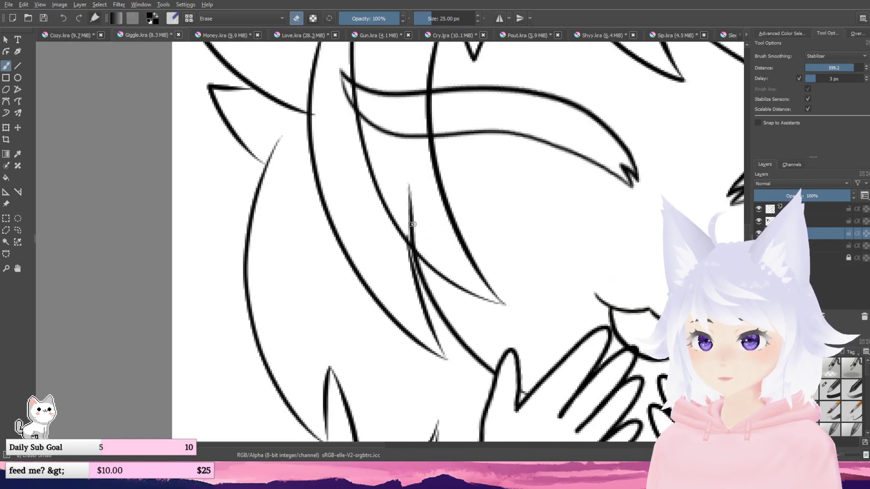
mouse_move(413, 224)
left_mouse_down()
mouse_move(442, 243)
mouse_move(406, 182)
mouse_move(403, 224)
left_mouse_up()
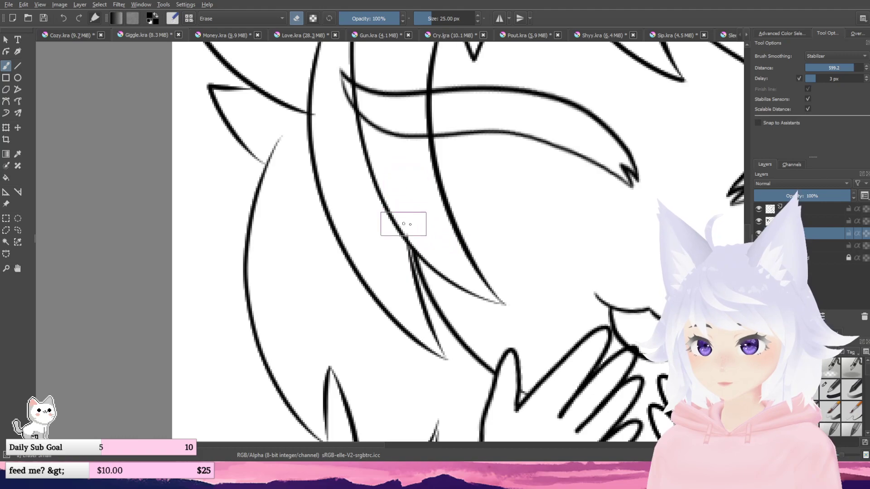
- Set the eraser's size to 9.34 px and check the line junctions around the mouth and fingertips
scroll(369, 194, "down", 3)
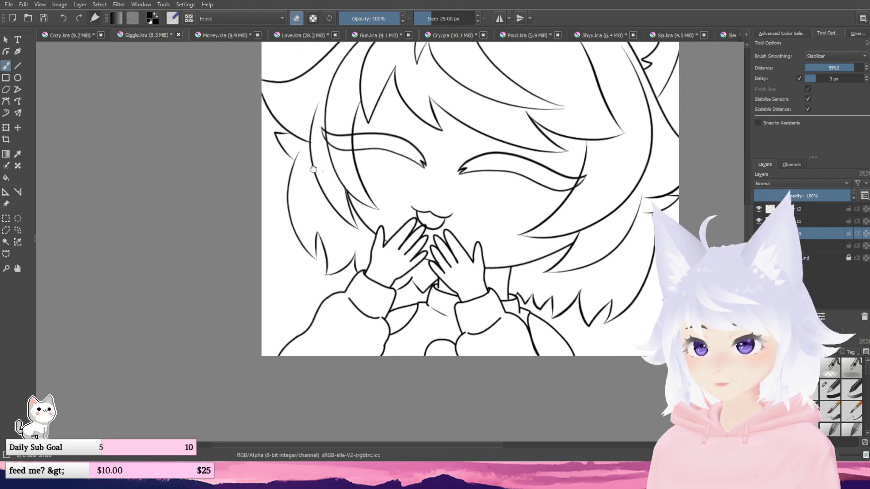
scroll(404, 233, "up", 5)
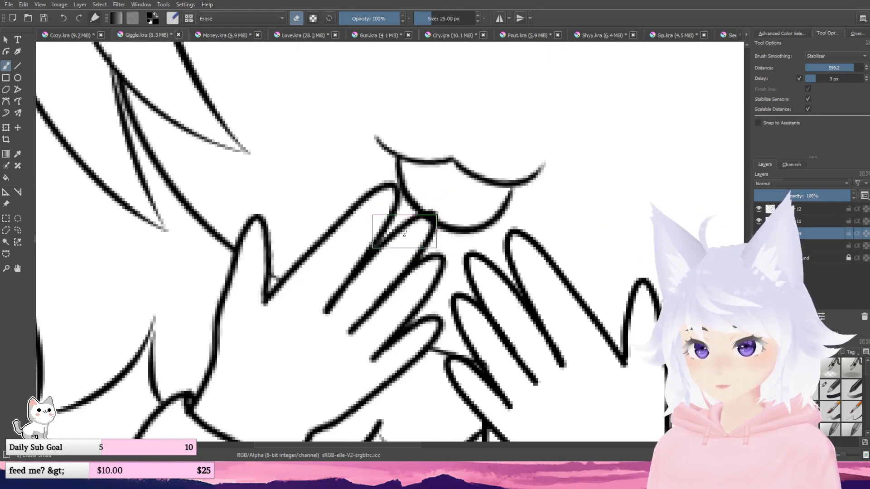
scroll(403, 233, "up", 1)
left_click(426, 20)
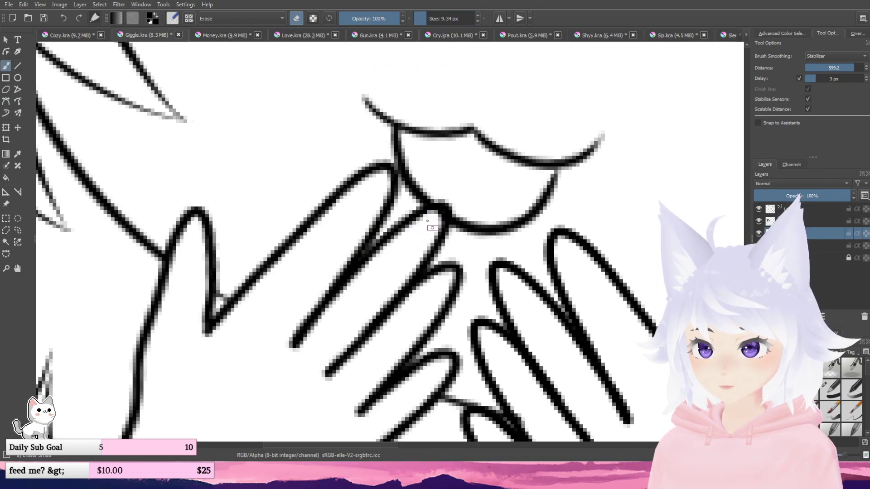
scroll(422, 175, "down", 6)
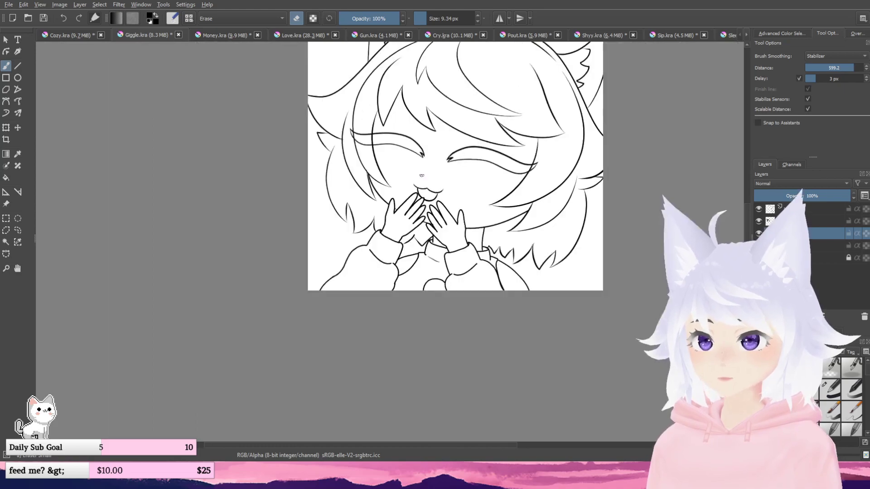
left_click_drag(421, 175, 400, 225)
left_click_drag(453, 166, 414, 189)
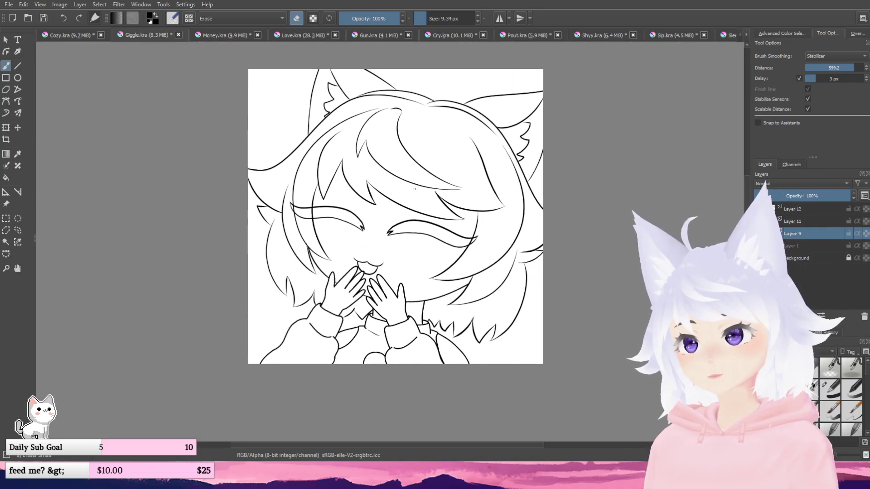
- Switch to Money.kra and lower the opacity of the sketch layer, Copy of Layer 1, to 24%
left_click(216, 37)
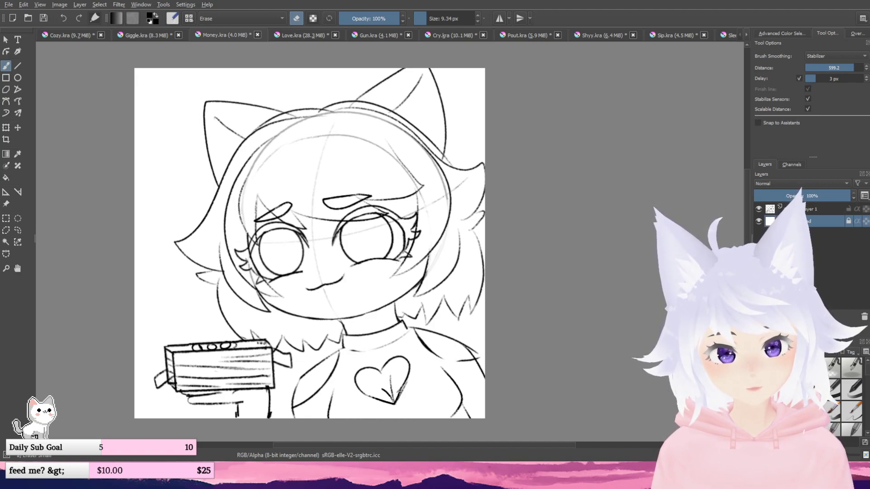
left_click_drag(415, 213, 433, 213)
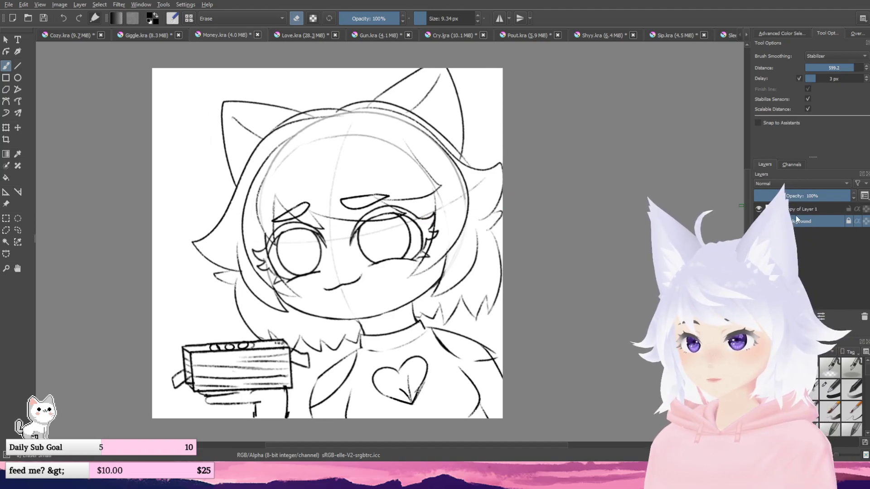
left_click(806, 209)
left_click_drag(798, 195, 777, 196)
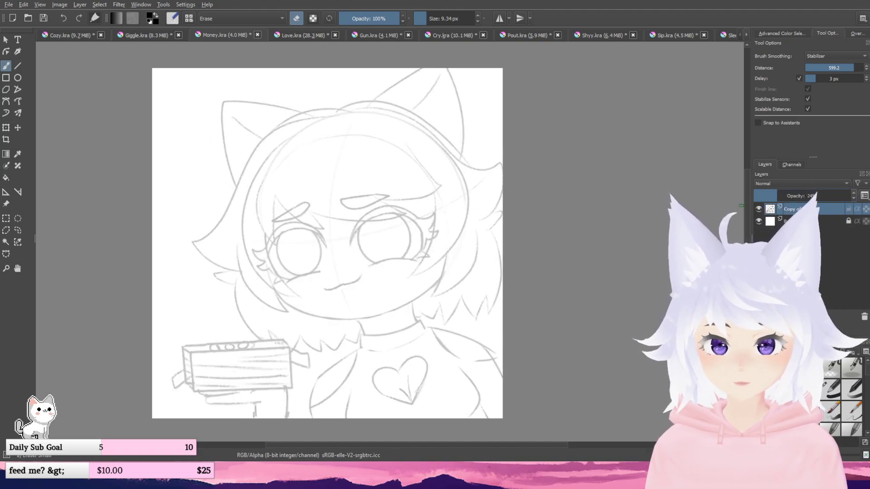
- Add a new layer above the Copy of Layer 1 sketch and choose the 1.44 px ink brush
left_click(827, 398)
key("Insert")
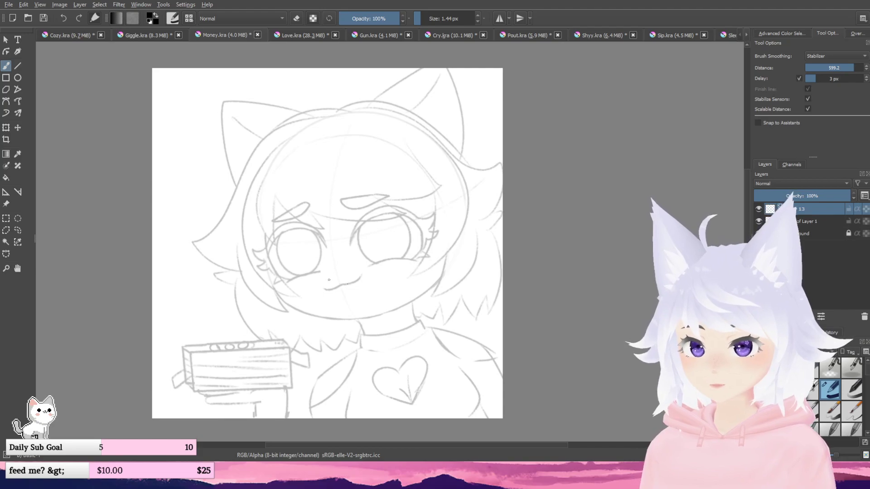
scroll(329, 280, "up", 2)
scroll(205, 268, "up", 2)
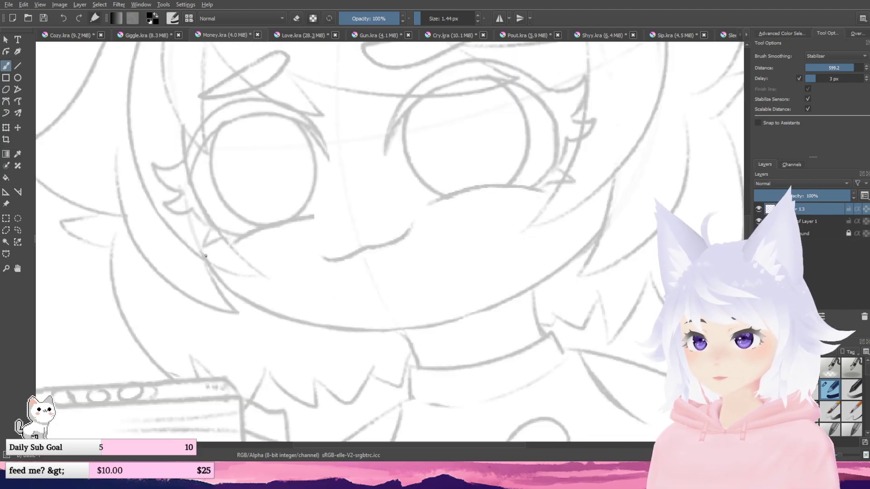
mouse_move(201, 250)
left_mouse_down()
mouse_move(352, 330)
mouse_move(508, 288)
left_mouse_up()
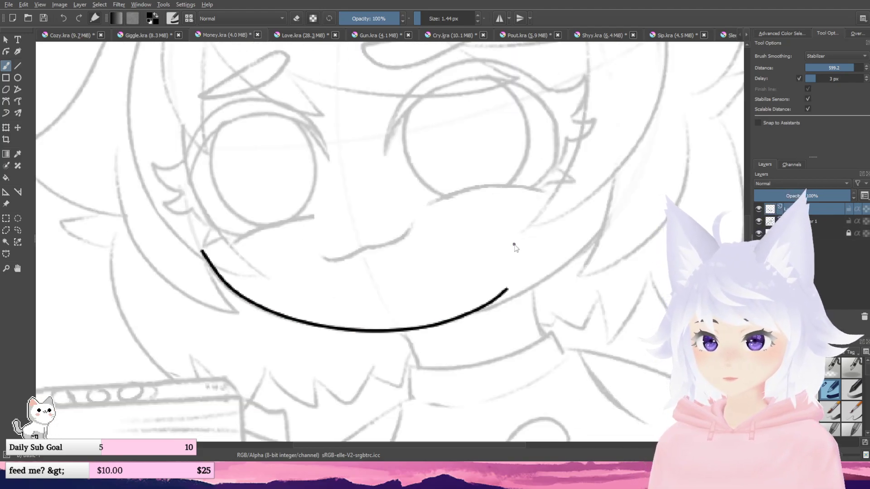
mouse_move(515, 247)
left_mouse_down()
mouse_move(475, 245)
mouse_move(454, 266)
mouse_move(505, 252)
left_mouse_up()
key("ctrl+z")
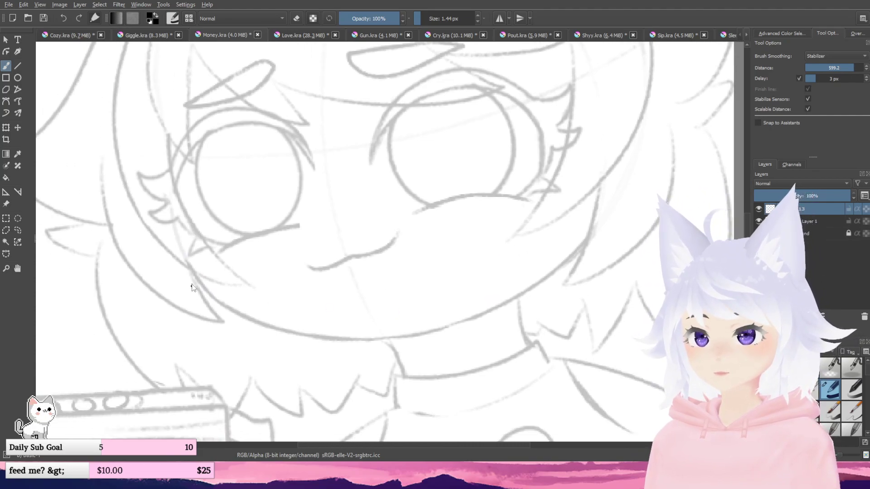
mouse_move(184, 254)
left_mouse_down()
mouse_move(219, 306)
mouse_move(282, 331)
mouse_move(493, 318)
left_mouse_up()
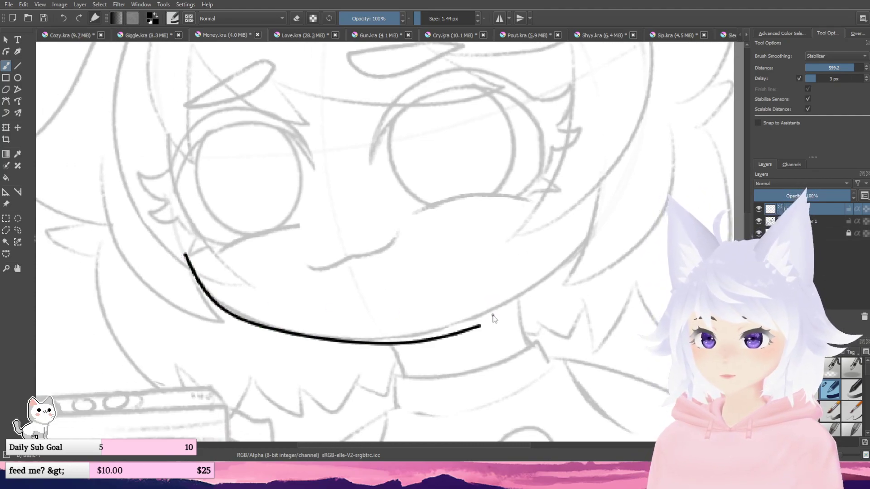
key("ctrl+z")
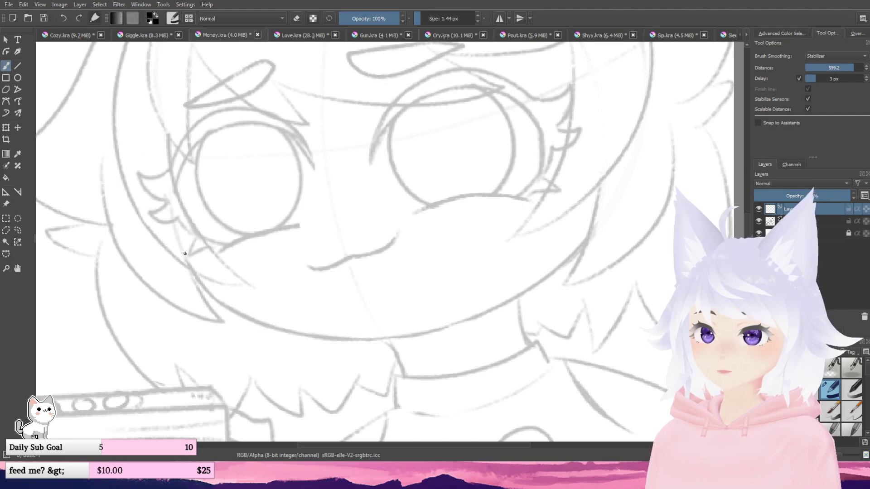
mouse_move(183, 254)
left_mouse_down()
mouse_move(263, 333)
mouse_move(464, 294)
left_mouse_up()
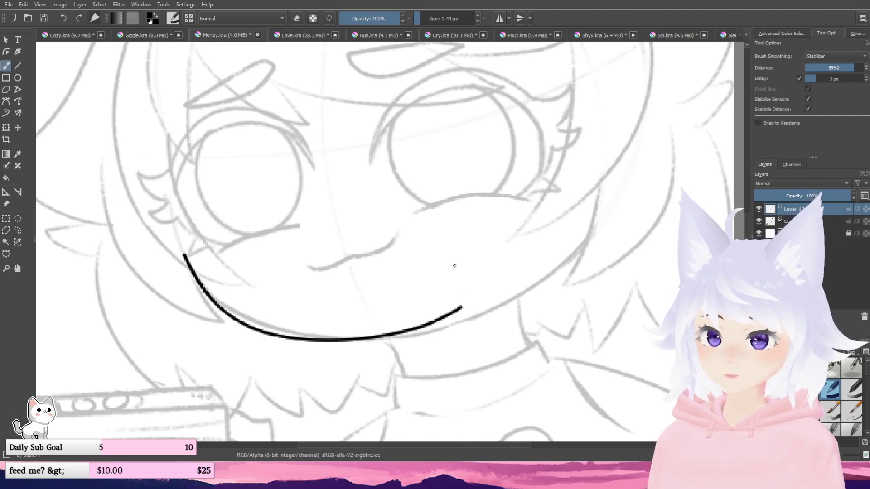
key("ctrl+z")
mouse_move(184, 256)
left_mouse_down()
mouse_move(466, 316)
mouse_move(491, 301)
left_mouse_up()
key("ctrl+z")
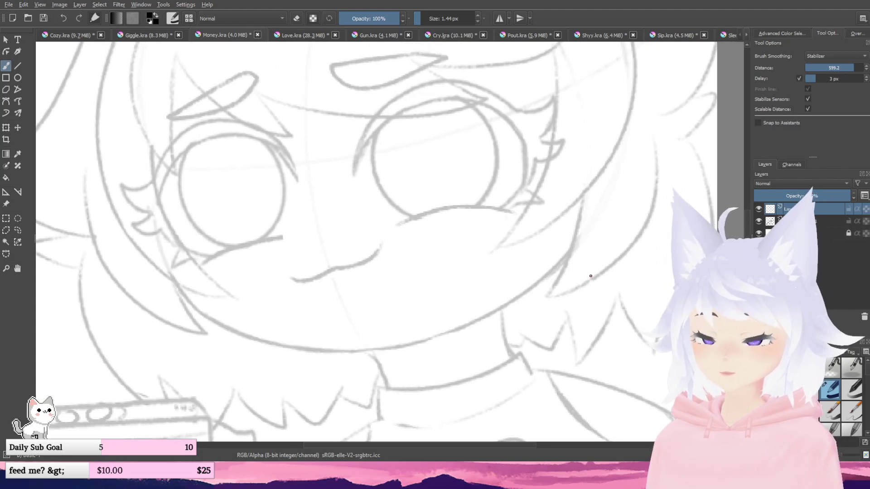
left_click_drag(590, 276, 569, 346)
left_click_drag(525, 326, 585, 342)
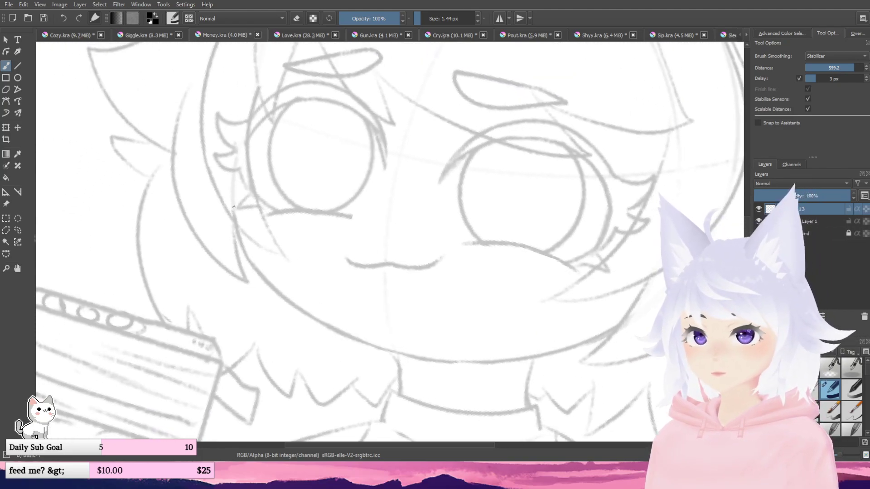
mouse_move(234, 202)
left_mouse_down()
mouse_move(243, 246)
mouse_move(410, 353)
mouse_move(484, 365)
mouse_move(396, 348)
mouse_move(230, 188)
left_mouse_up()
key("ctrl+z")
key("ctrl+z")
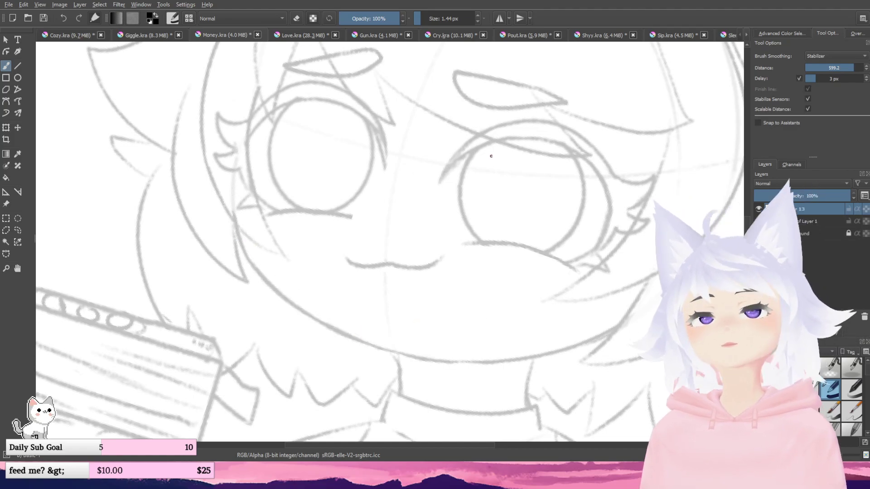
left_click_drag(491, 156, 502, 227)
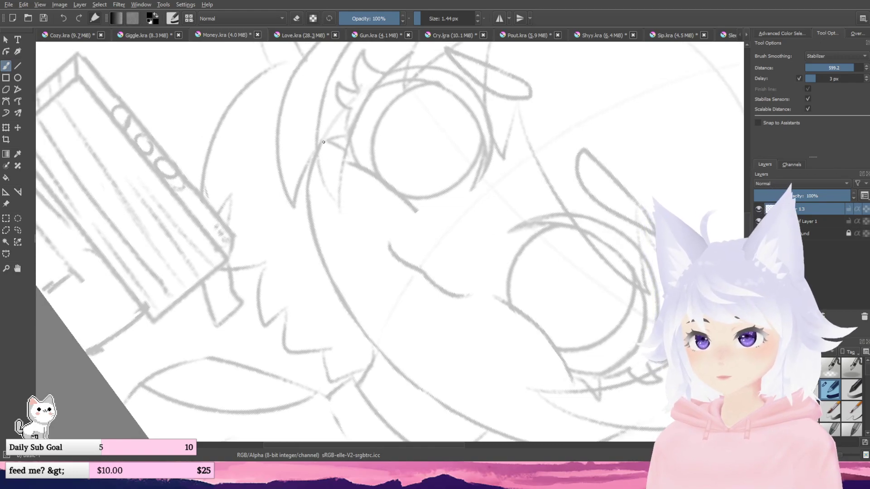
mouse_move(330, 126)
left_mouse_down()
mouse_move(319, 144)
mouse_move(352, 320)
mouse_move(429, 387)
left_mouse_up()
left_click_drag(415, 328, 411, 284)
key("ctrl+z")
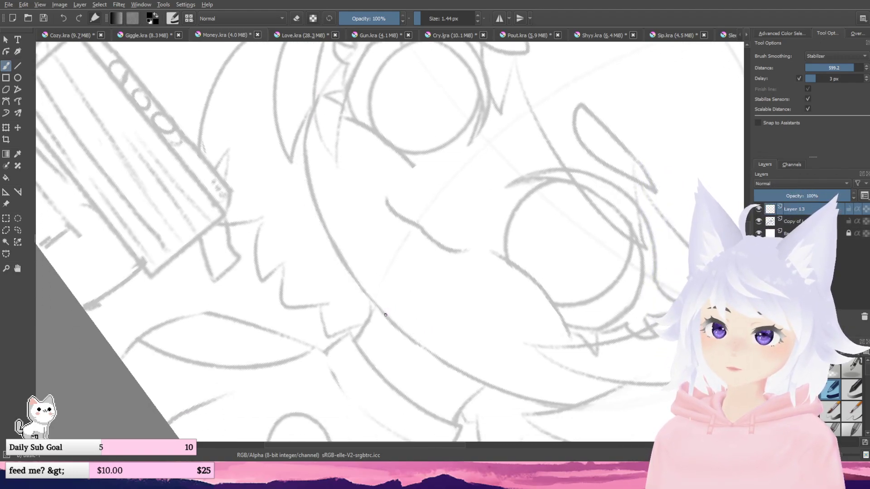
mouse_move(386, 315)
left_mouse_down()
mouse_move(316, 210)
mouse_move(324, 77)
mouse_move(225, 101)
left_mouse_up()
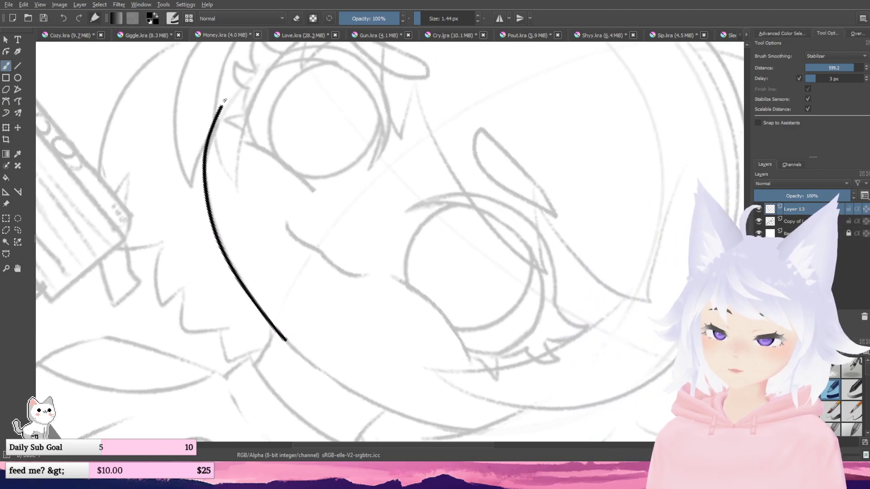
key("5")
left_click_drag(492, 274, 450, 218)
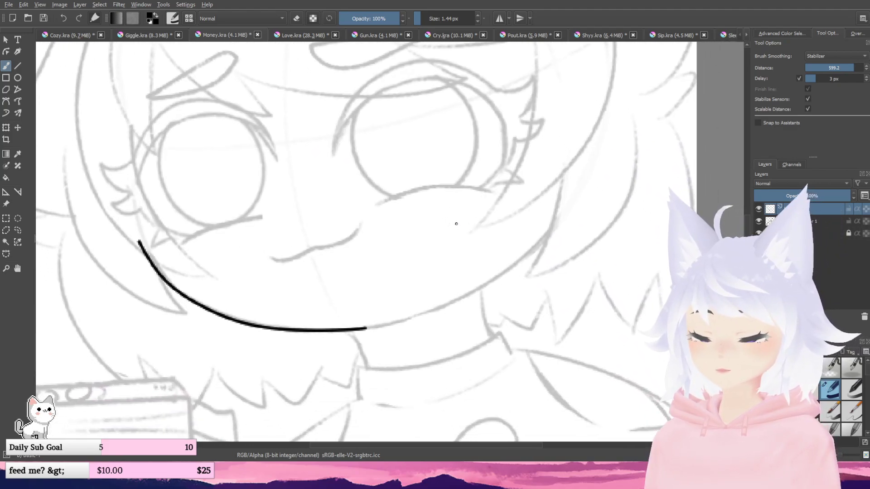
key("ctrl+z")
- Ink the jaw line from the left hair lock past the chin, then shift it slightly up onto the sketch
mouse_move(534, 339)
left_mouse_down()
mouse_move(504, 140)
mouse_move(433, 93)
mouse_move(406, 94)
left_mouse_up()
left_click_drag(514, 261, 497, 219)
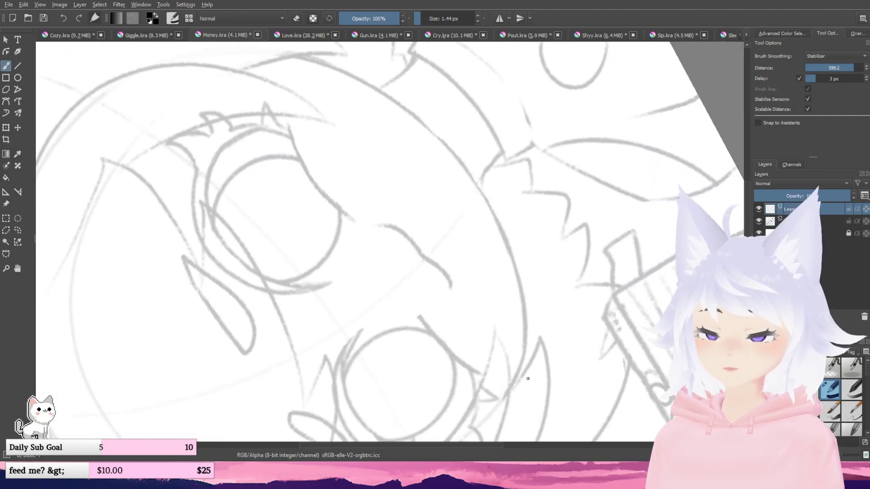
mouse_move(507, 391)
left_mouse_down()
mouse_move(525, 345)
mouse_move(523, 286)
mouse_move(480, 201)
mouse_move(406, 136)
left_mouse_up()
key("ctrl+z")
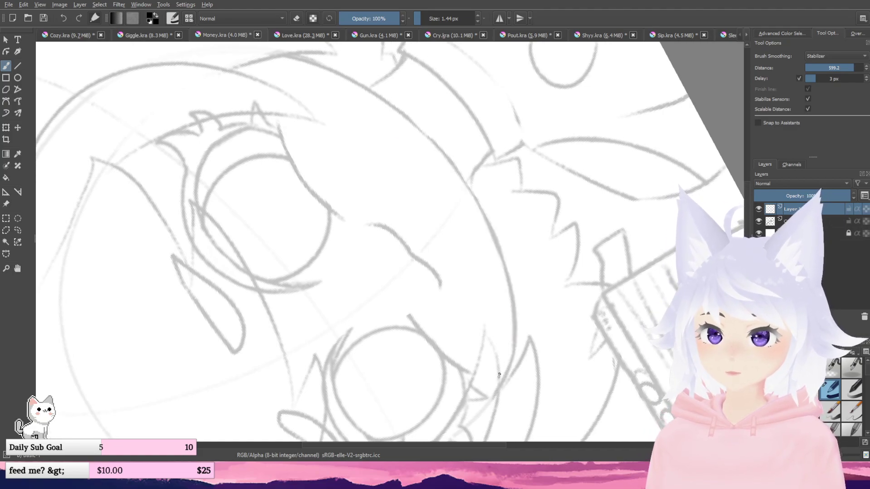
mouse_move(496, 392)
left_mouse_down()
mouse_move(516, 342)
mouse_move(404, 111)
mouse_move(505, 145)
mouse_move(493, 173)
left_mouse_up()
key("5")
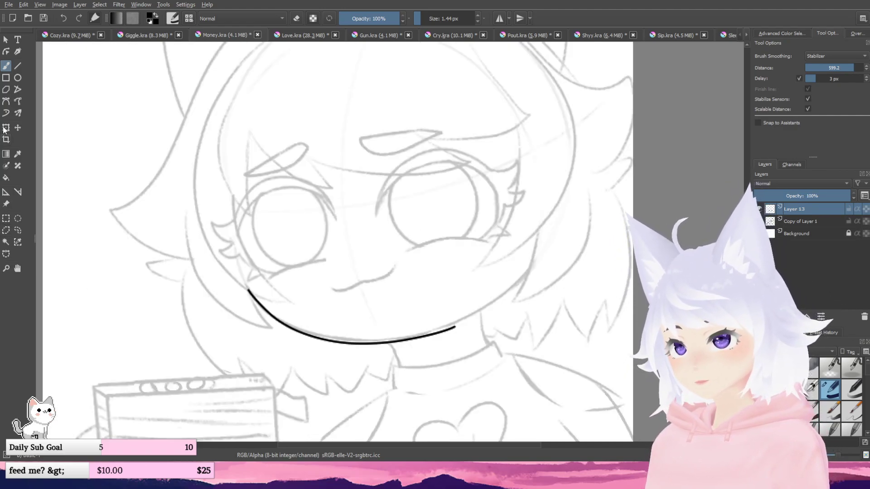
key("ctrl+t")
left_click_drag(456, 298, 419, 297)
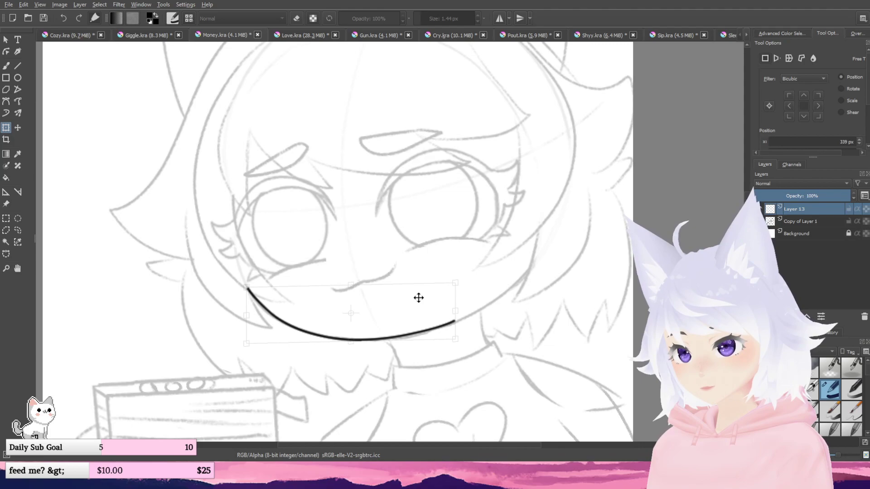
left_click(6, 66)
- Continue the jaw line in ink from beyond the chin up to the right hair lock, following the sketched face contour
left_click_drag(452, 262, 412, 297)
scroll(412, 297, "up", 1)
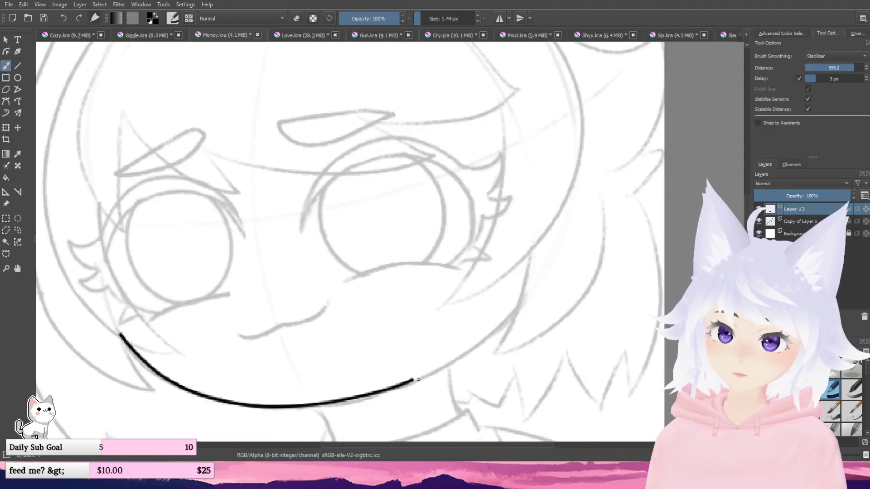
mouse_move(419, 378)
left_mouse_down()
mouse_move(476, 350)
mouse_move(535, 273)
mouse_move(454, 264)
left_mouse_up()
key("ctrl+z")
left_click_drag(543, 313, 506, 147)
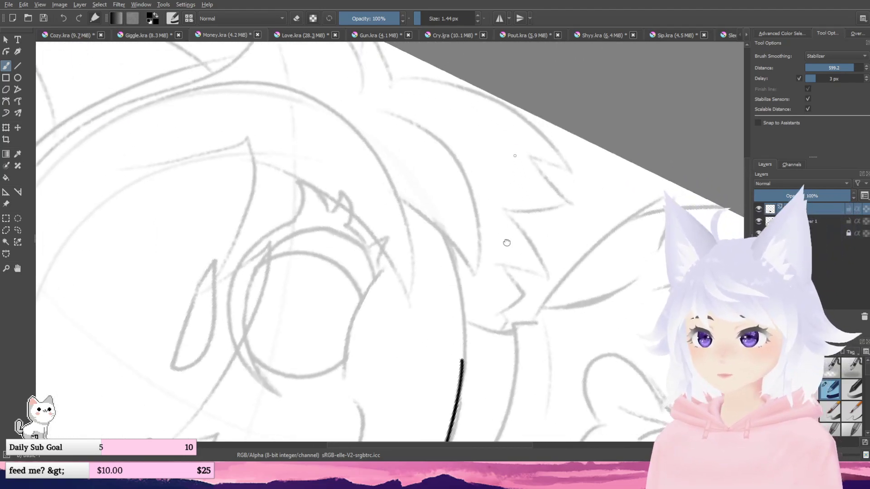
mouse_move(446, 361)
left_mouse_down()
mouse_move(453, 330)
mouse_move(440, 186)
left_mouse_up()
key("5")
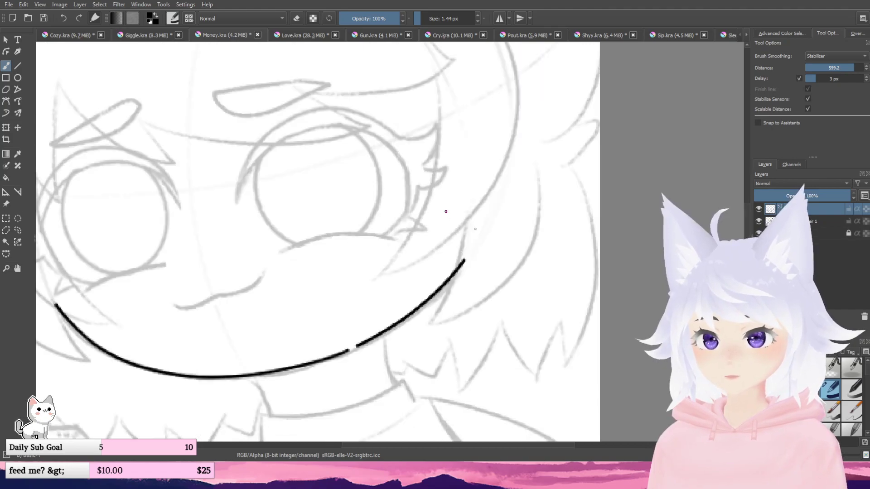
left_click_drag(563, 217, 680, 178)
- Ink both side lines of the neck from the jaw down to the collar
mouse_move(386, 317)
left_mouse_down()
mouse_move(402, 227)
mouse_move(409, 293)
left_mouse_up()
scroll(398, 277, "up", 1)
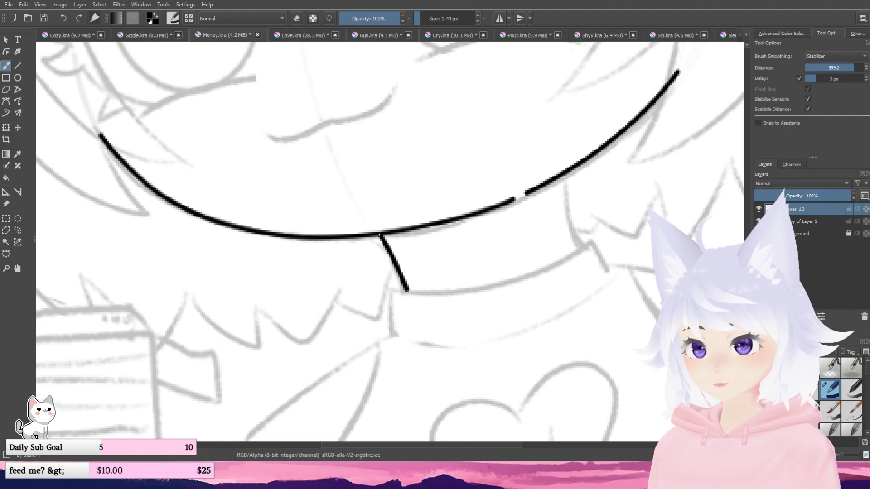
left_click_drag(432, 231, 329, 234)
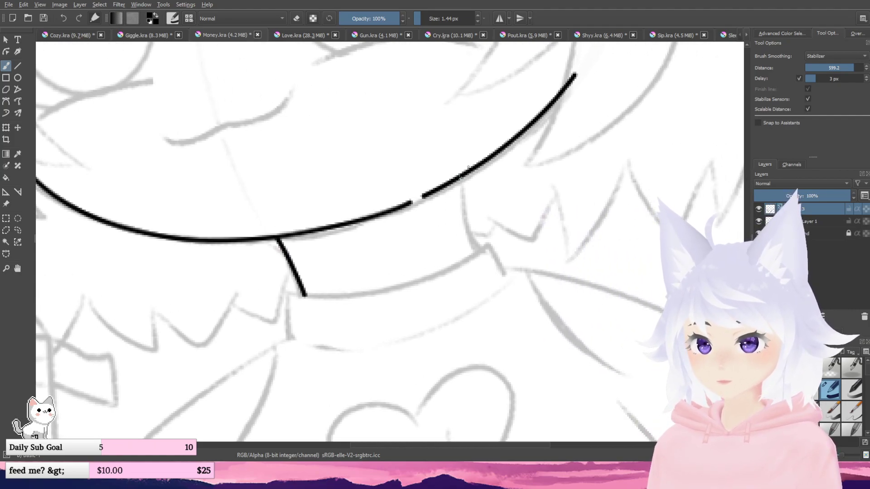
left_click_drag(460, 177, 481, 253)
scroll(475, 206, "down", 3)
left_click_drag(475, 207, 477, 254)
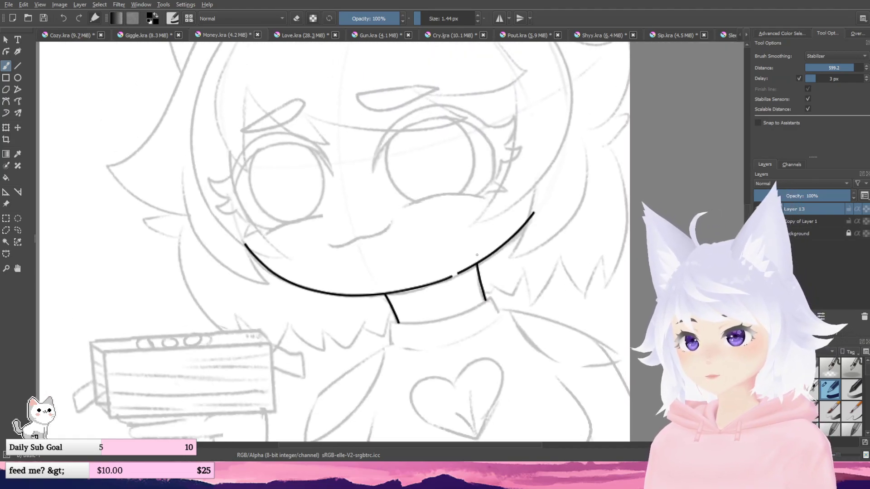
left_click_drag(482, 290, 495, 330)
- Switch to the 4.53 px tapered ink brush for the mouth
left_click(809, 407)
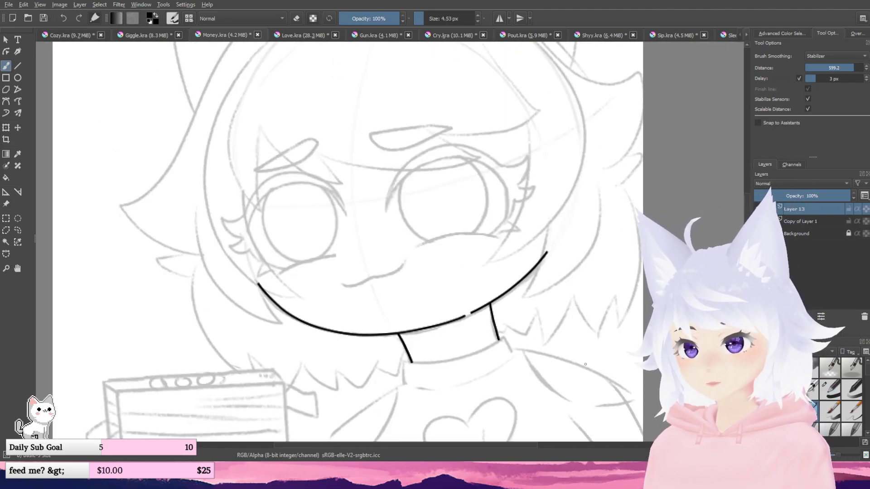
scroll(387, 278, "up", 2)
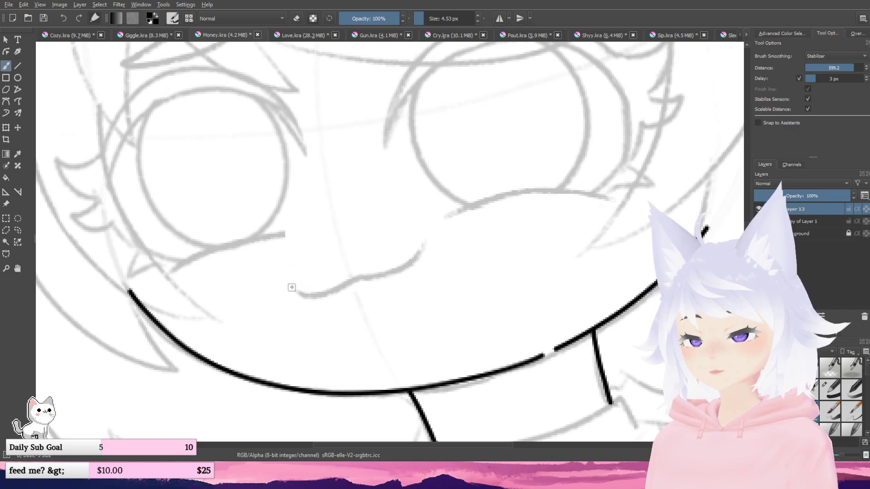
mouse_move(292, 286)
left_mouse_down()
mouse_move(308, 299)
mouse_move(333, 297)
mouse_move(360, 279)
mouse_move(411, 272)
mouse_move(428, 238)
left_mouse_up()
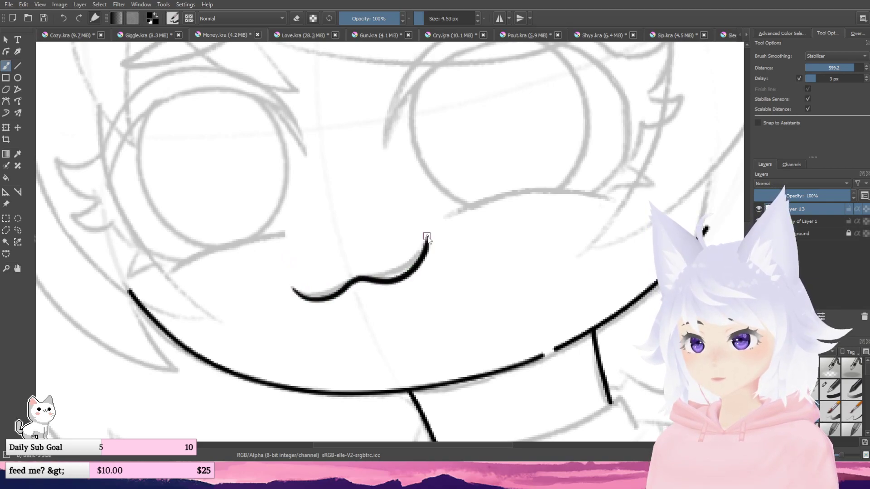
scroll(428, 238, "down", 2)
key("ctrl+z")
scroll(403, 251, "up", 3)
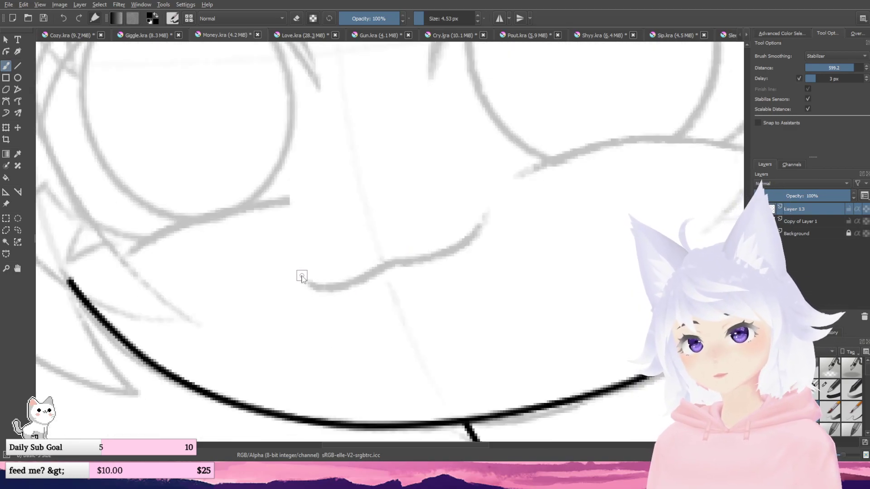
mouse_move(301, 280)
left_mouse_down()
mouse_move(337, 288)
mouse_move(387, 262)
mouse_move(430, 264)
mouse_move(462, 251)
mouse_move(489, 199)
left_mouse_up()
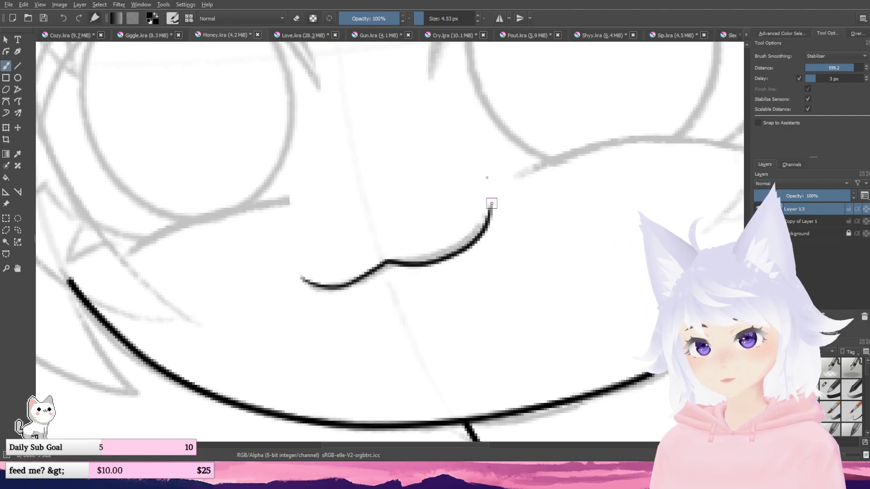
scroll(490, 199, "down", 2)
key("ctrl+z")
scroll(468, 225, "up", 2)
scroll(334, 301, "up", 2)
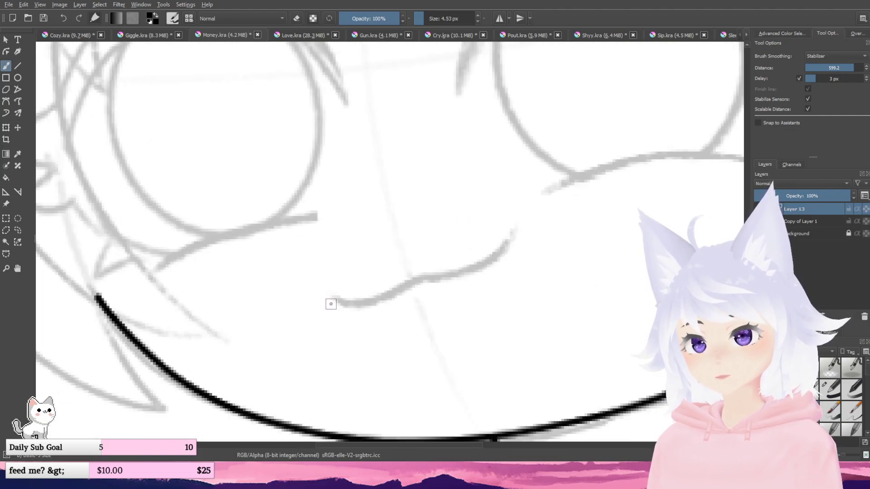
mouse_move(332, 298)
left_mouse_down()
mouse_move(383, 299)
mouse_move(435, 280)
mouse_move(520, 194)
left_mouse_up()
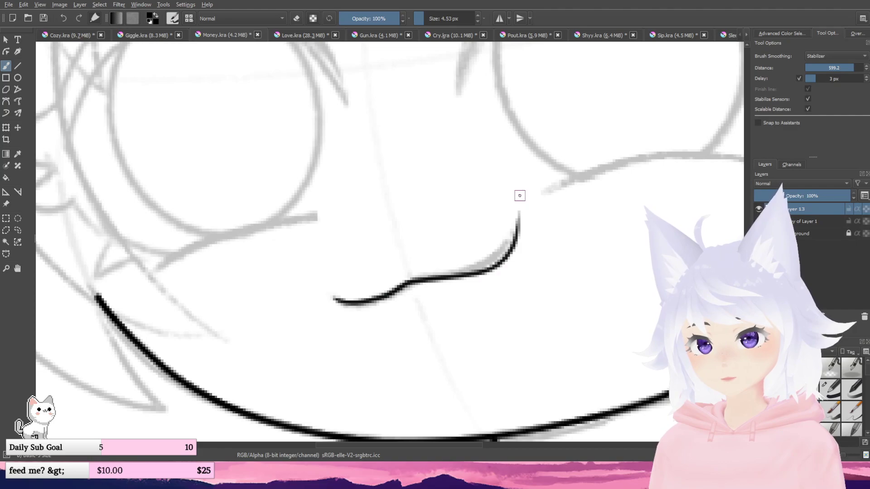
scroll(521, 195, "down", 2)
key("ctrl+z")
- Ink the wavy cat-like mouth over the sketch in one tapered stroke
scroll(471, 225, "up", 2)
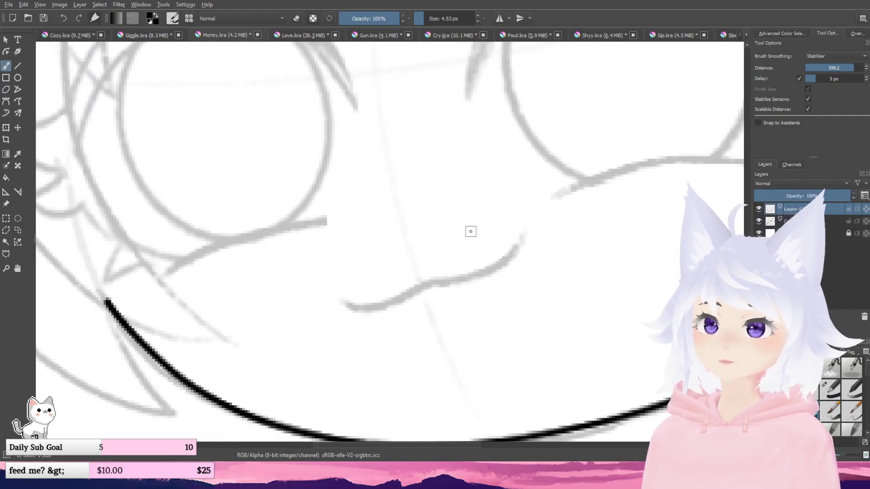
mouse_move(339, 301)
left_mouse_down()
mouse_move(376, 303)
mouse_move(458, 274)
mouse_move(517, 217)
left_mouse_up()
mouse_move(482, 175)
left_mouse_down()
mouse_move(436, 195)
mouse_move(434, 224)
left_mouse_up()
scroll(495, 247, "down", 1)
- Ink the collar's right end and its upper edge across the neck with the 1.44 px brush
left_click_drag(617, 315, 586, 224)
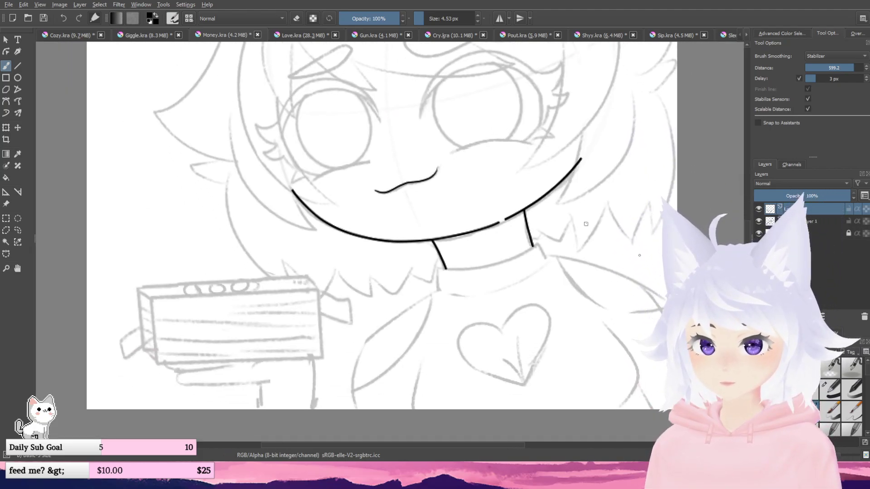
left_click(825, 390)
scroll(542, 263, "up", 3)
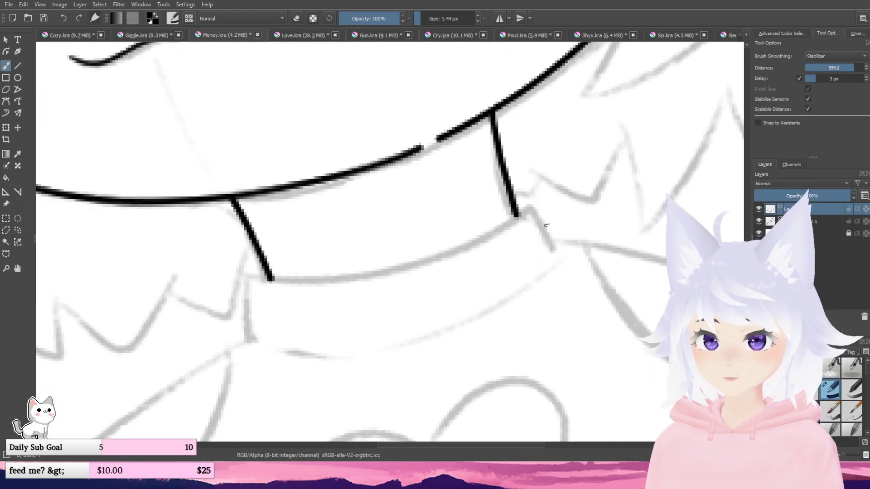
mouse_move(556, 251)
left_mouse_down()
mouse_move(534, 205)
mouse_move(423, 261)
mouse_move(271, 264)
left_mouse_up()
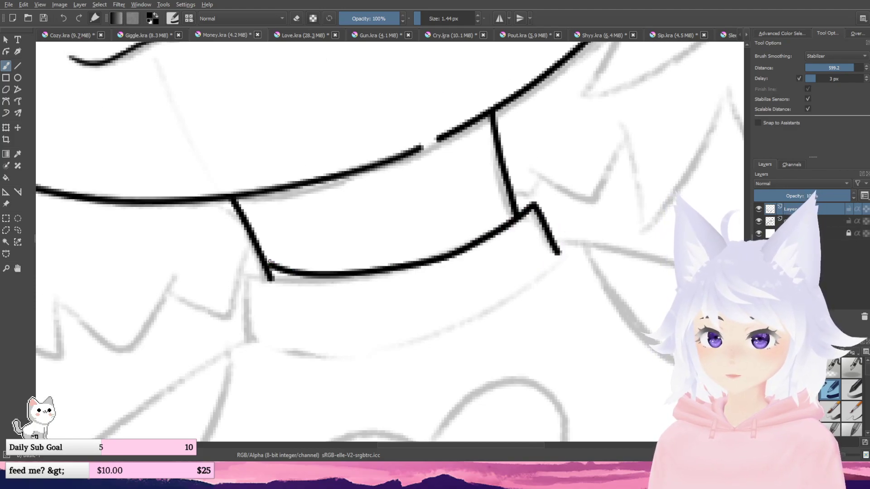
- Undo the inked strokes for the collar's right end and upper edge, clearing them for a redraw
key("ctrl+z")
key("ctrl+z")
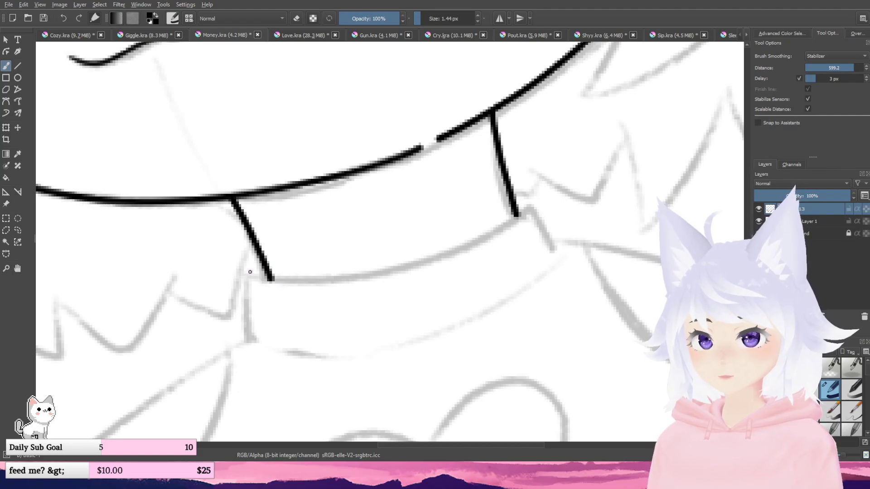
mouse_move(250, 272)
left_mouse_down()
mouse_move(311, 287)
mouse_move(461, 253)
mouse_move(514, 175)
left_mouse_up()
key("ctrl+z")
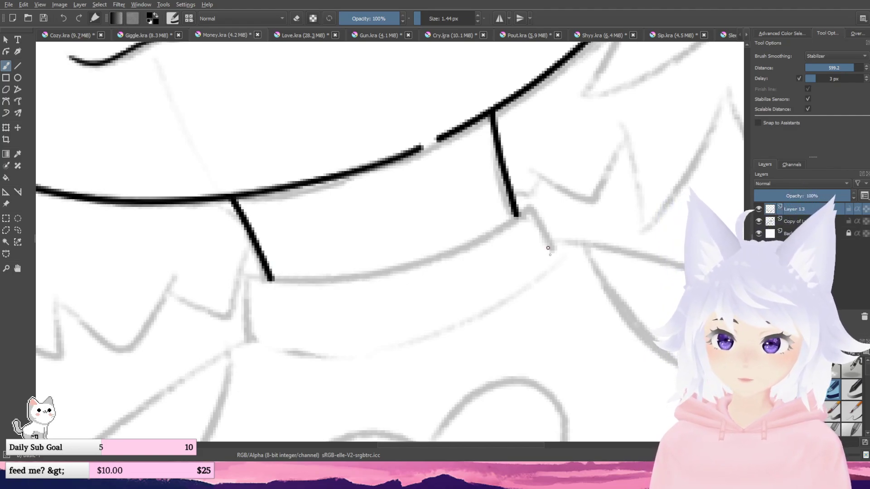
left_click_drag(549, 247, 480, 97)
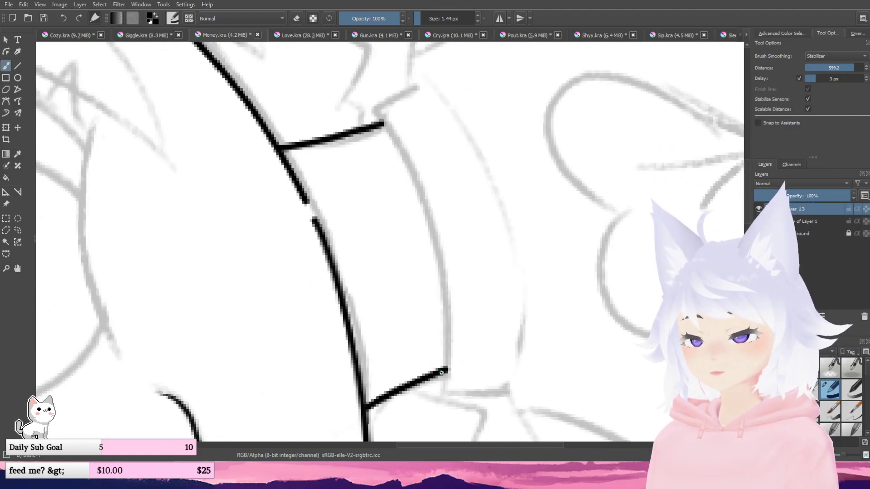
mouse_move(440, 388)
left_mouse_down()
mouse_move(441, 244)
mouse_move(340, 95)
left_mouse_up()
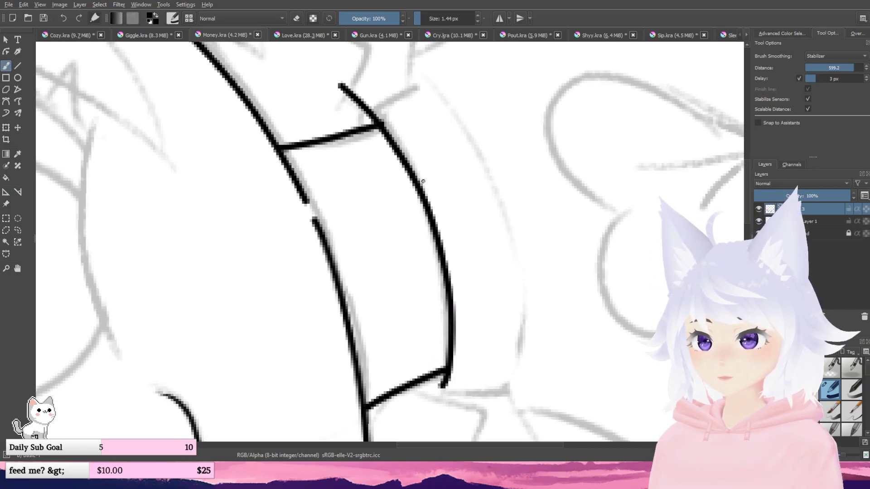
left_click_drag(423, 181, 429, 214)
key("ctrl+z")
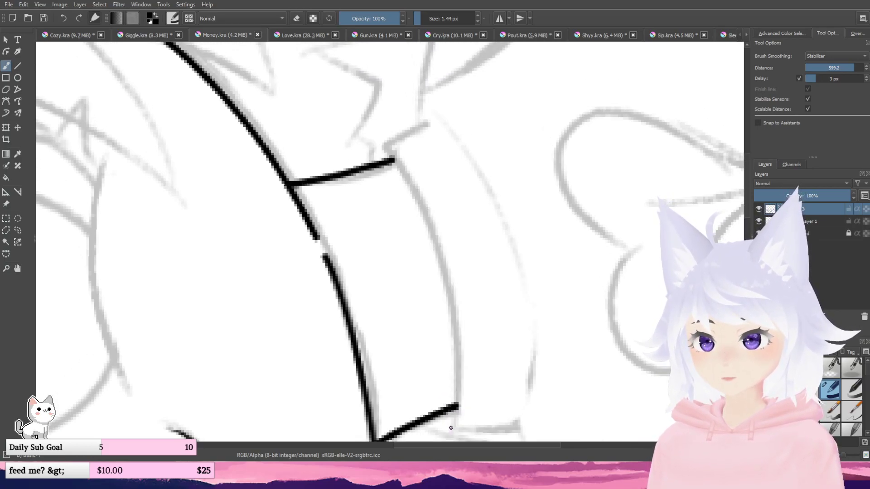
mouse_move(450, 428)
left_mouse_down()
mouse_move(432, 223)
mouse_move(382, 122)
left_mouse_up()
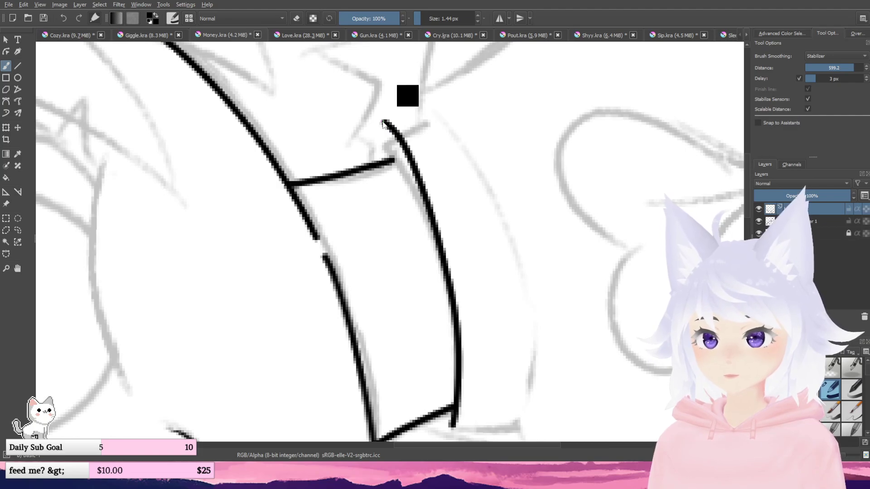
key("ctrl+z")
mouse_move(453, 429)
left_mouse_down()
mouse_move(443, 285)
mouse_move(383, 154)
left_mouse_up()
scroll(431, 140, "down", 1)
key("ctrl+z")
left_click_drag(430, 140, 435, 175)
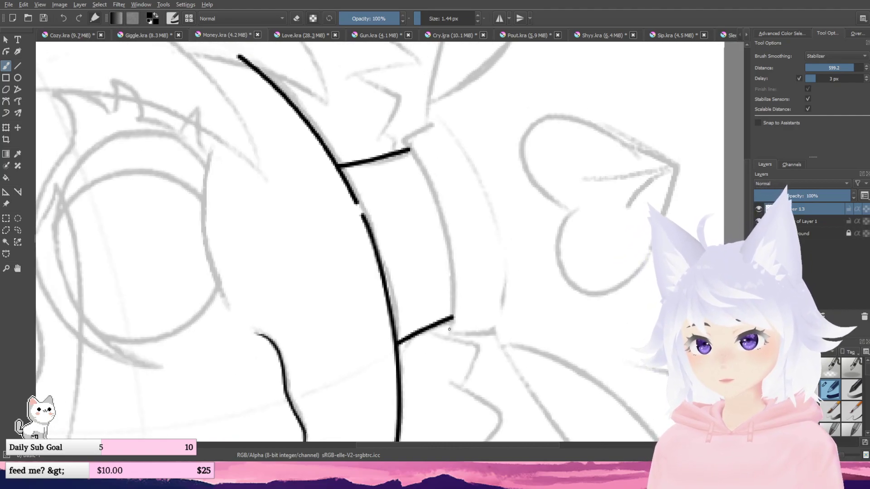
- Ink the collar's upper edge across the neck in one curve and add small hooks at both of its ends
mouse_move(450, 330)
left_mouse_down()
mouse_move(452, 259)
mouse_move(438, 196)
mouse_move(390, 135)
left_mouse_up()
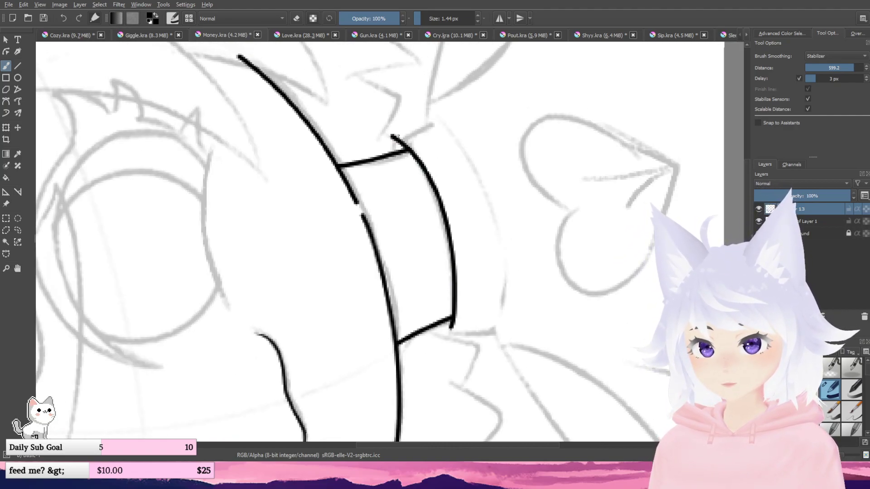
scroll(397, 136, "up", 2)
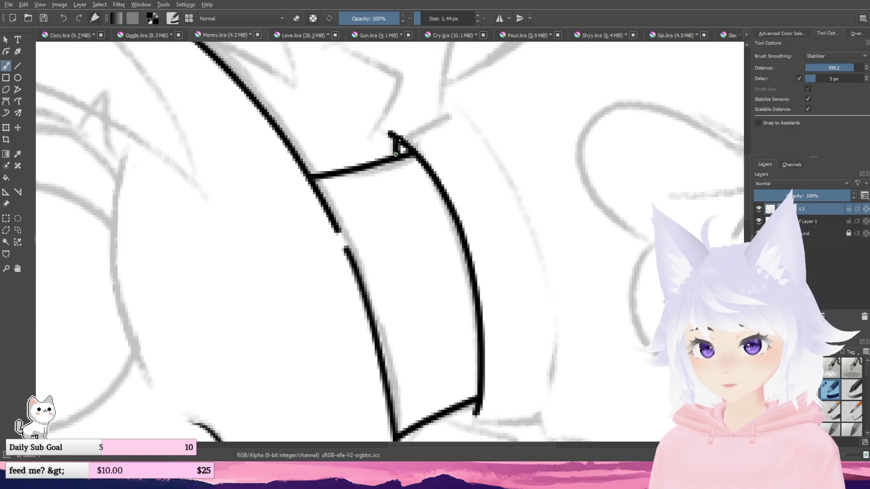
left_click_drag(430, 204, 435, 107)
key("5")
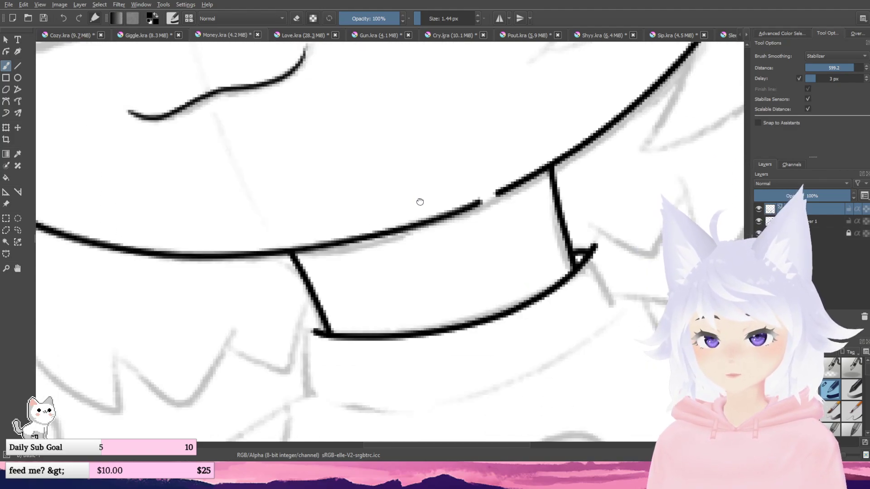
left_click_drag(420, 202, 447, 170)
scroll(342, 322, "up", 1)
mouse_move(340, 294)
left_mouse_down()
mouse_move(352, 274)
mouse_move(193, 311)
left_mouse_up()
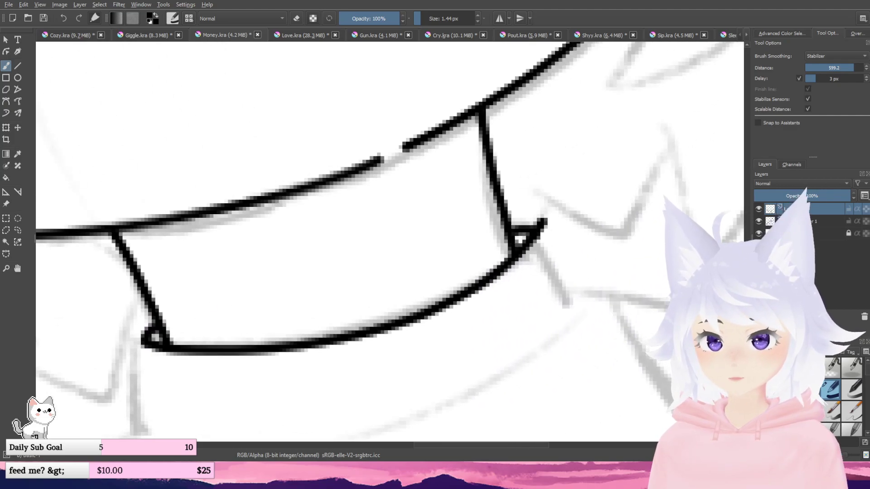
- Erase the overshoot at the collar's right corner and ink both short side edges of the collar with the 1.44 px brush
key("e")
mouse_move(550, 221)
left_mouse_down()
mouse_move(542, 199)
mouse_move(557, 227)
left_mouse_up()
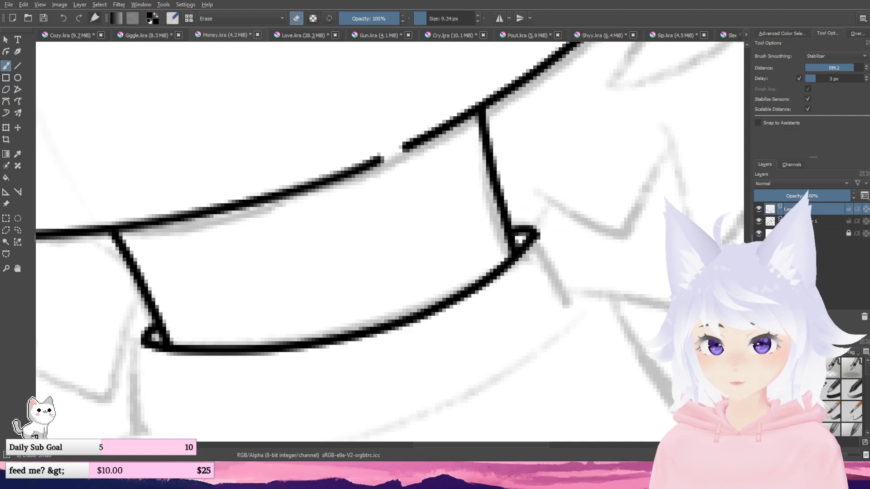
left_click(832, 390)
left_click_drag(600, 297, 463, 242)
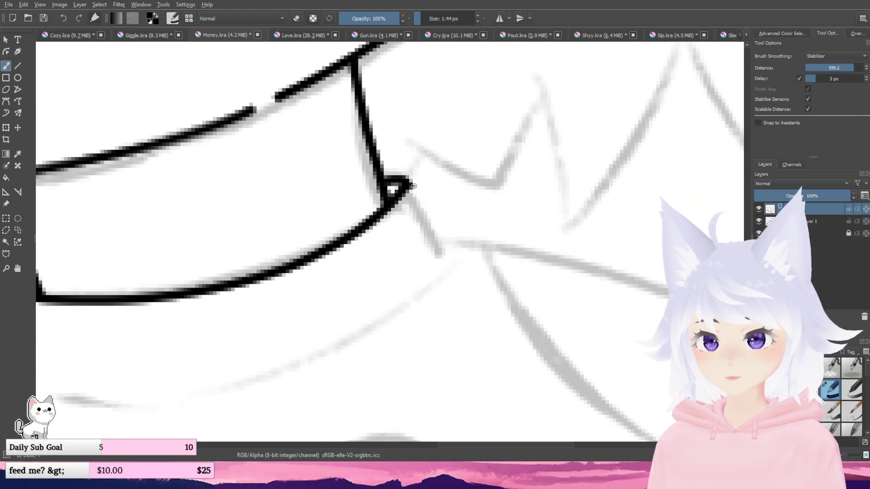
left_click_drag(410, 182, 453, 253)
left_click_drag(207, 244, 528, 192)
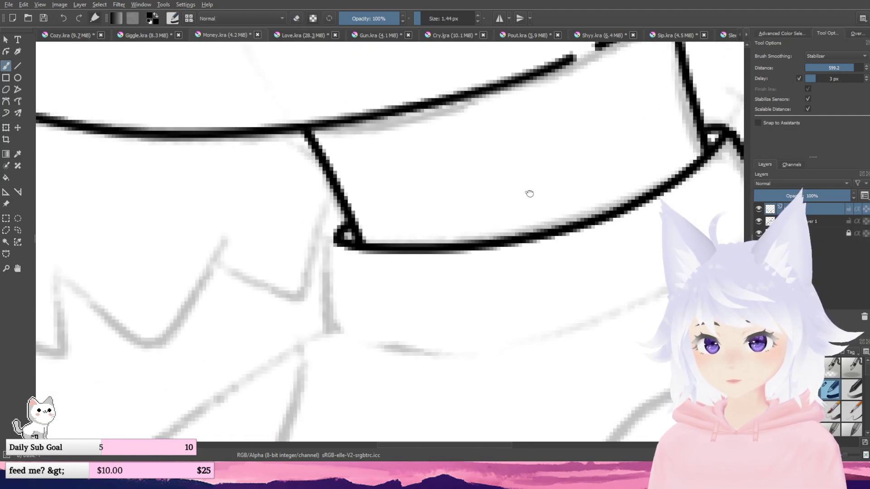
left_click_drag(338, 241, 345, 339)
scroll(349, 308, "down", 2)
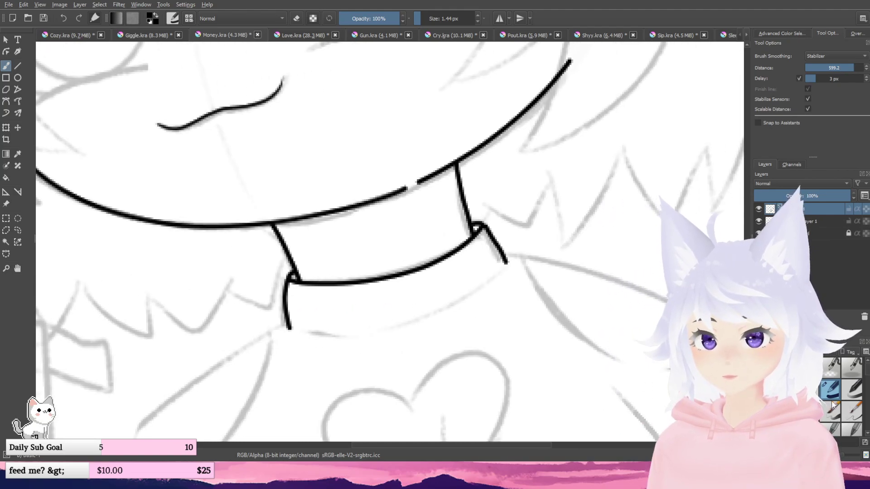
- Ink the collar's lower edge as broken tapered strokes with the 4.53 px brush
key("slash")
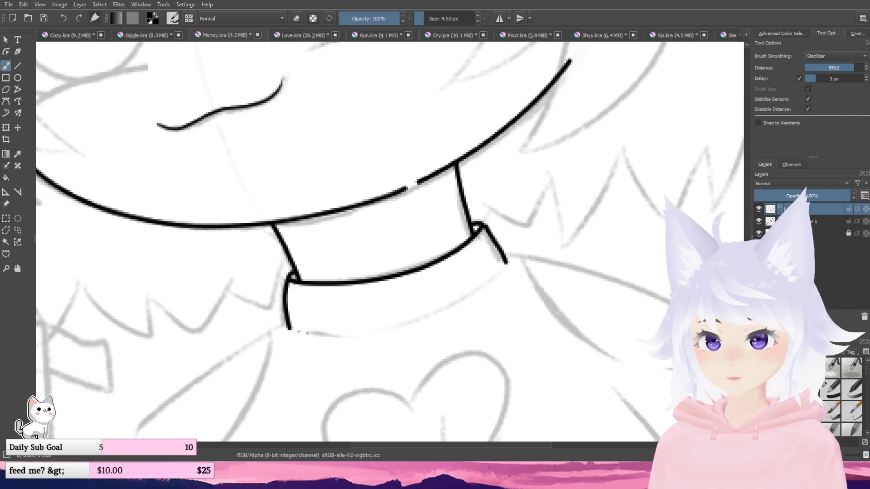
mouse_move(307, 333)
left_mouse_down()
mouse_move(426, 316)
mouse_move(493, 276)
mouse_move(432, 205)
left_mouse_up()
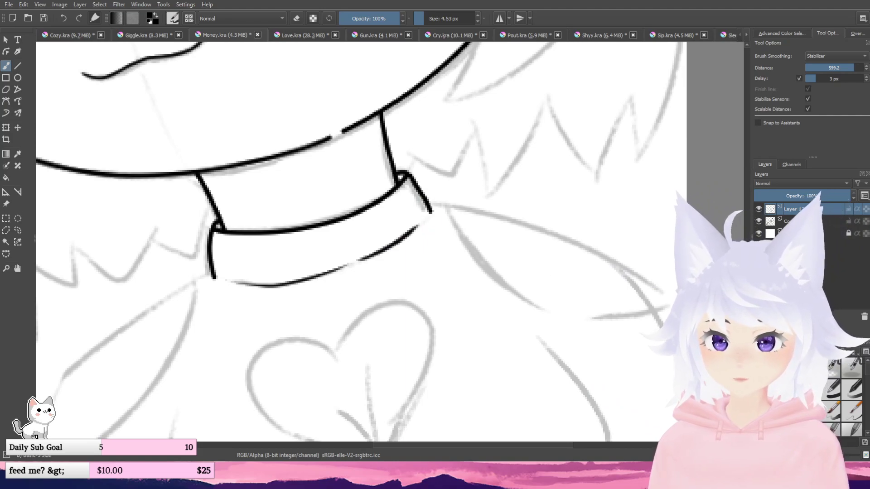
- Ink the right armhole curve from the collar out to the arm's edge with the 1.44 px brush
left_click(828, 390)
left_click_drag(621, 344, 544, 315)
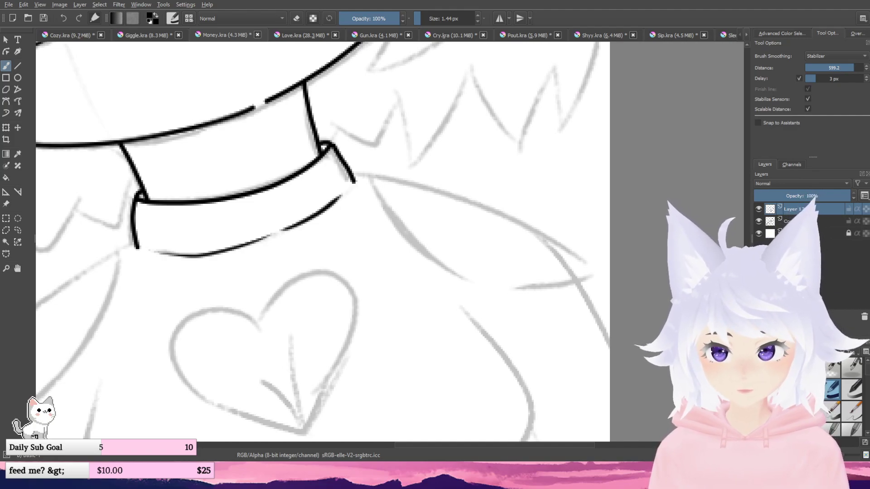
scroll(378, 204, "up", 1)
scroll(343, 195, "down", 1)
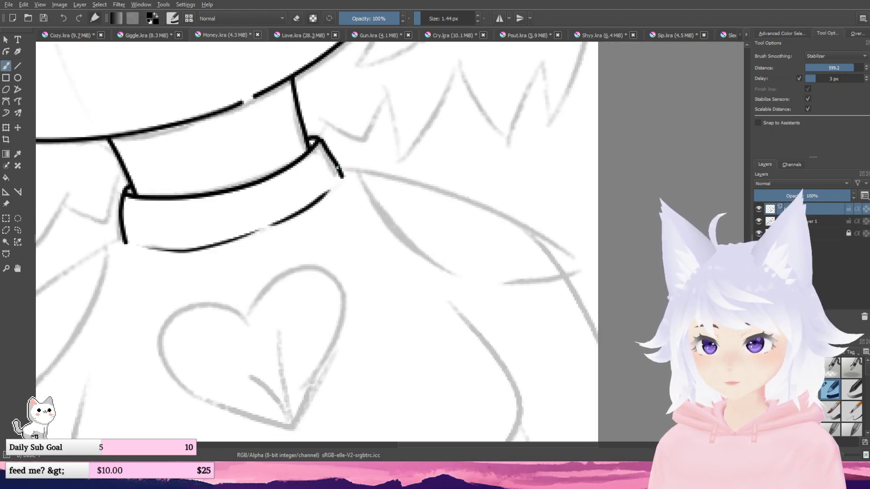
mouse_move(339, 169)
left_mouse_down()
mouse_move(359, 169)
mouse_move(397, 233)
mouse_move(438, 270)
mouse_move(527, 285)
mouse_move(560, 267)
mouse_move(531, 263)
left_mouse_up()
key("ctrl+z")
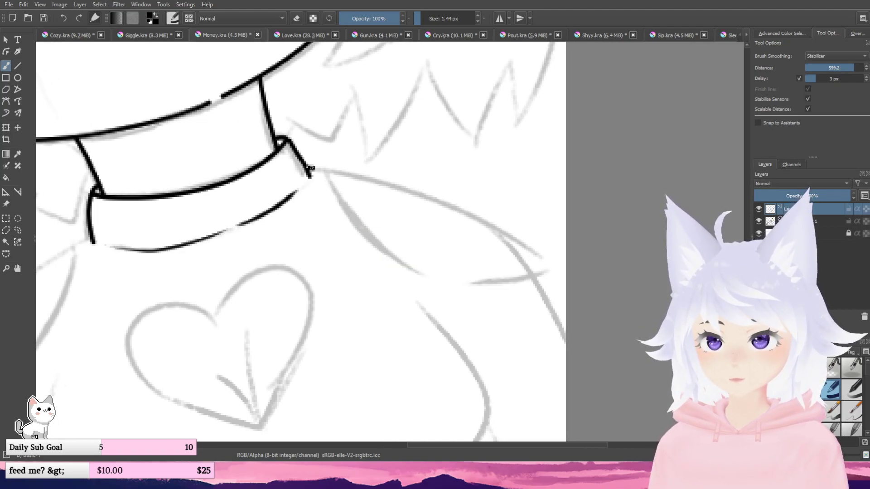
mouse_move(311, 170)
left_mouse_down()
mouse_move(333, 170)
mouse_move(367, 232)
mouse_move(446, 280)
mouse_move(526, 264)
mouse_move(529, 249)
mouse_move(539, 280)
left_mouse_up()
scroll(516, 264, "right", 1)
key("ctrl+z")
scroll(520, 259, "down", 1)
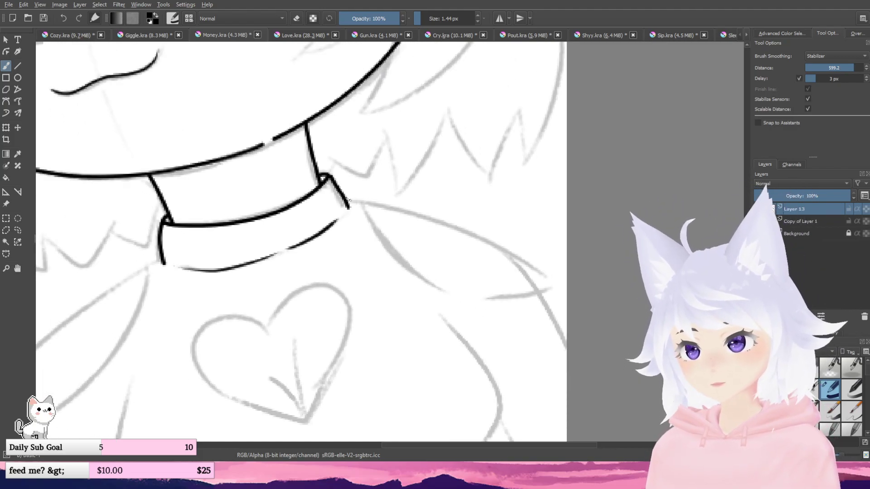
mouse_move(346, 200)
left_mouse_down()
mouse_move(363, 201)
mouse_move(373, 224)
mouse_move(528, 298)
mouse_move(543, 284)
mouse_move(566, 323)
mouse_move(604, 272)
mouse_move(701, 221)
left_mouse_up()
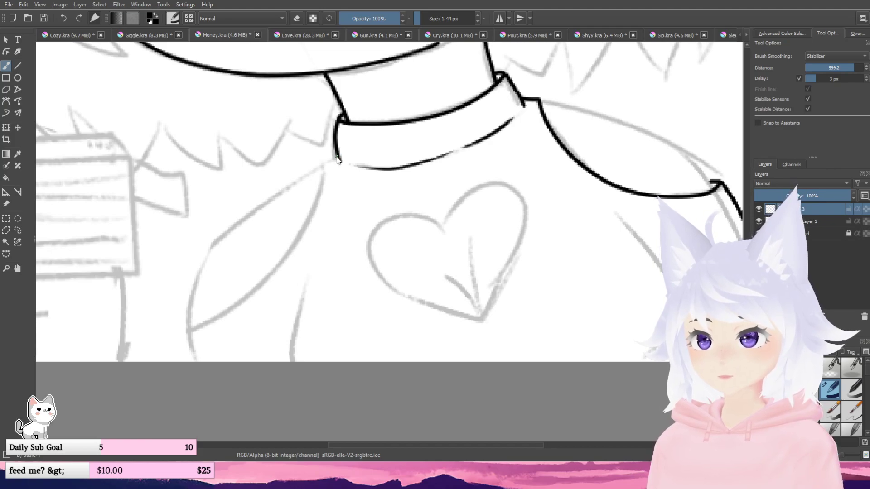
mouse_move(337, 159)
left_mouse_down()
mouse_move(297, 244)
mouse_move(258, 294)
mouse_move(215, 318)
mouse_move(198, 316)
mouse_move(235, 332)
mouse_move(290, 280)
mouse_move(340, 170)
left_mouse_up()
key("ctrl+z")
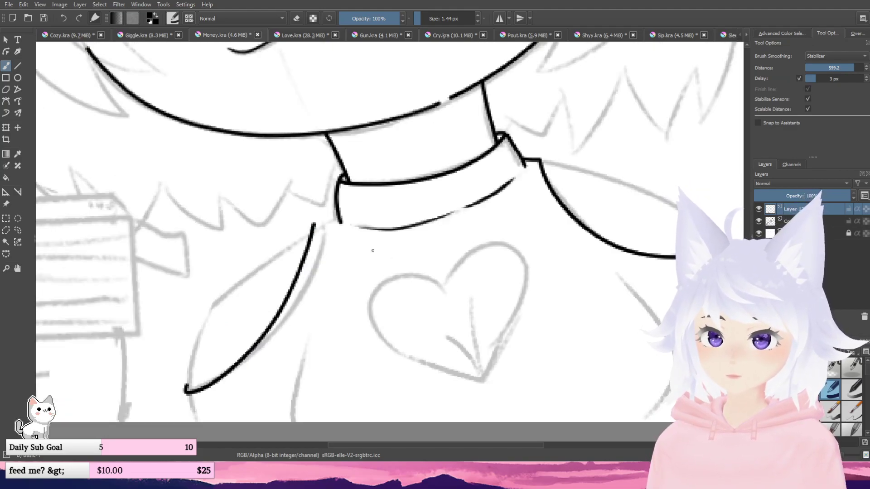
key("ctrl+z")
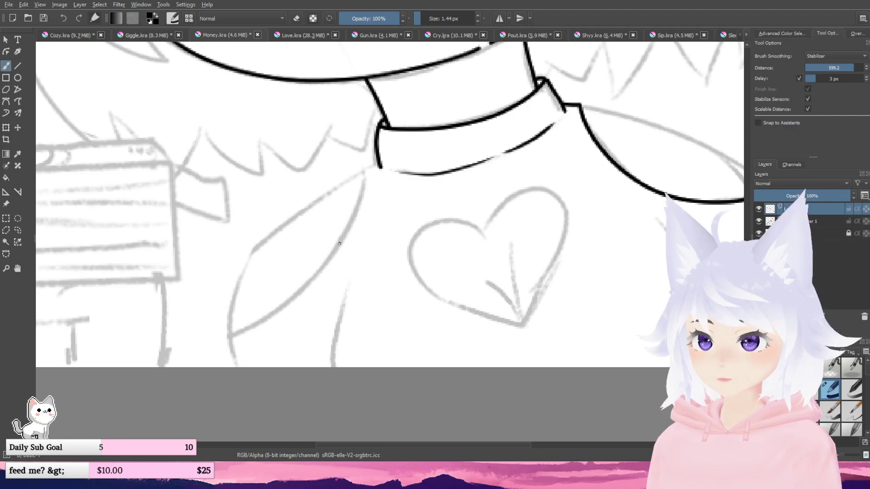
- Ink the left armhole curve from the collar down to the arm and start the arm's outer line below it
left_click_drag(340, 243, 364, 171)
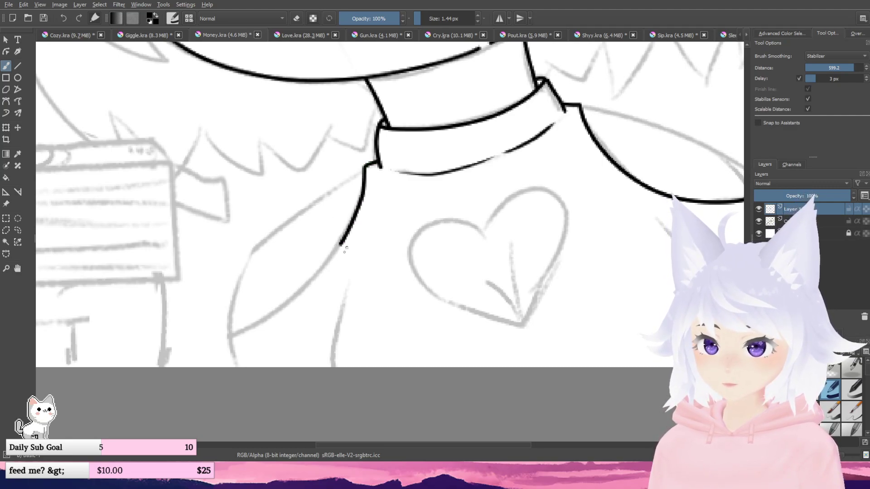
mouse_move(341, 243)
left_mouse_down()
mouse_move(291, 304)
mouse_move(230, 350)
left_mouse_up()
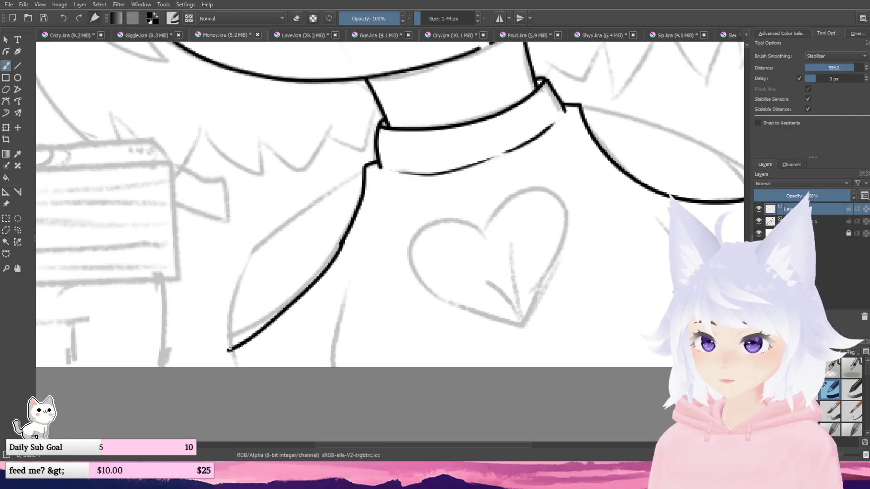
key("ctrl+z")
mouse_move(514, 354)
left_mouse_down()
mouse_move(493, 288)
mouse_move(495, 412)
mouse_move(520, 273)
left_mouse_up()
mouse_move(397, 347)
left_mouse_down()
mouse_move(393, 354)
mouse_move(407, 246)
mouse_move(438, 177)
left_mouse_up()
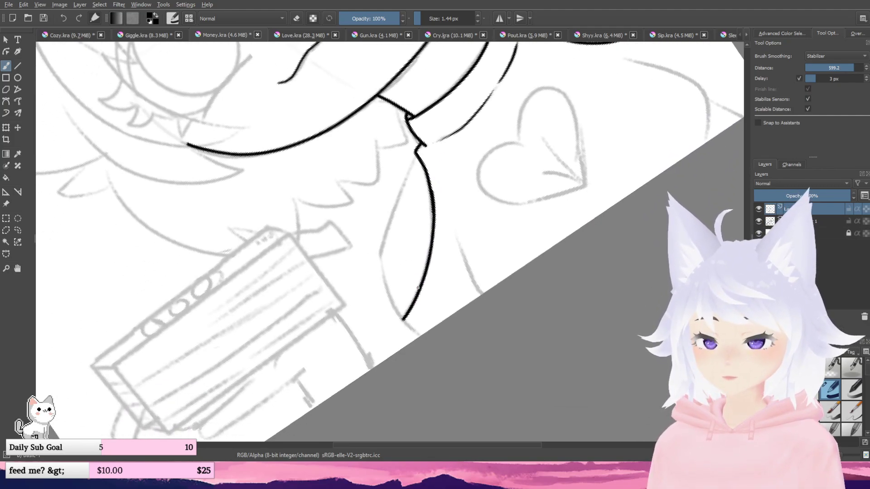
key("5")
left_click_drag(379, 352, 338, 352)
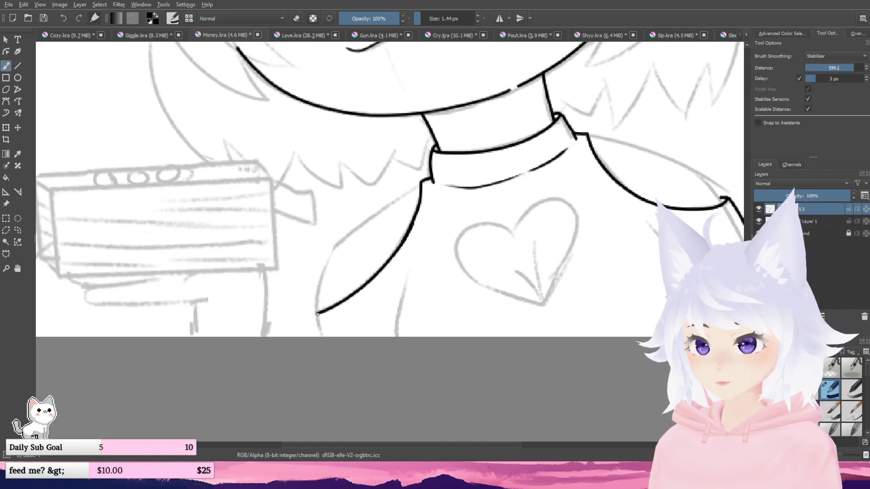
left_click_drag(317, 314, 317, 339)
- Ink the full heart outline on the chest over the sketch with the 1.44 px brush
mouse_move(380, 273)
left_mouse_down()
mouse_move(265, 325)
mouse_move(239, 349)
mouse_move(272, 313)
left_mouse_up()
scroll(240, 340, "down", 1)
scroll(272, 312, "up", 2)
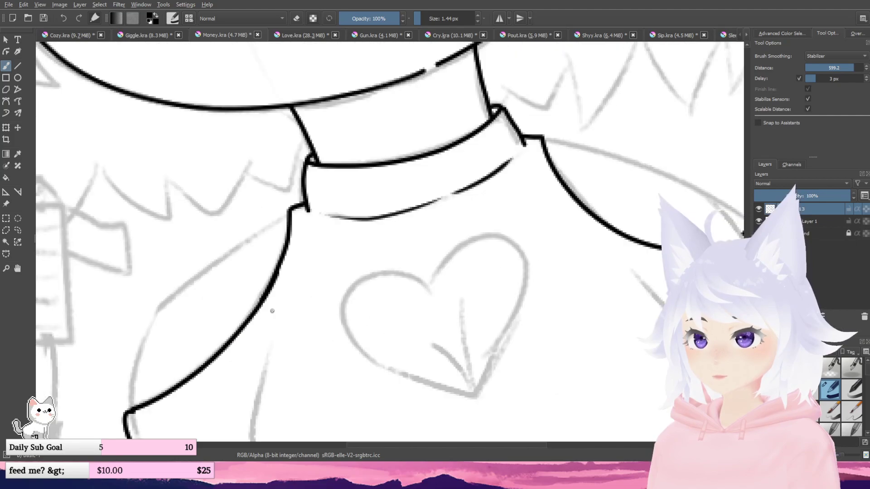
mouse_move(432, 292)
left_mouse_down()
mouse_move(487, 242)
mouse_move(479, 404)
left_mouse_up()
key("ctrl+z")
left_click_drag(475, 365, 453, 362)
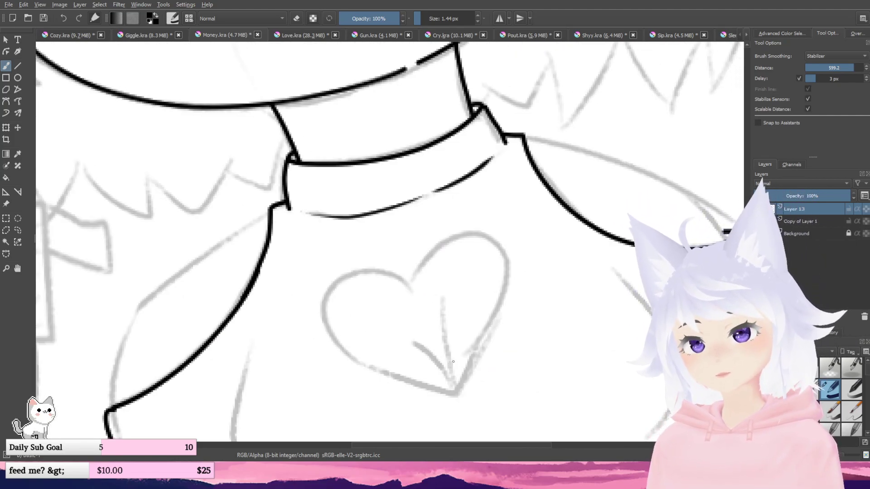
mouse_move(456, 393)
left_mouse_down()
mouse_move(483, 351)
mouse_move(500, 238)
mouse_move(411, 289)
mouse_move(386, 275)
mouse_move(428, 383)
mouse_move(458, 394)
left_mouse_up()
scroll(439, 362, "down", 1)
scroll(440, 362, "down", 3)
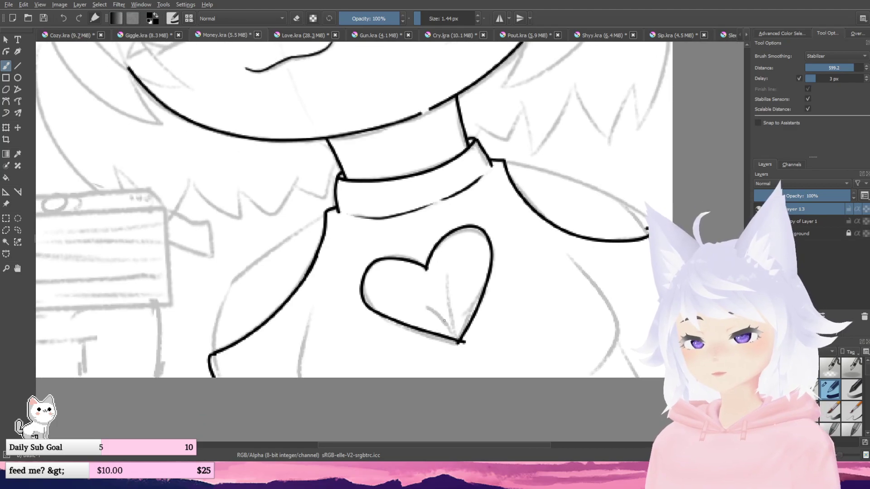
- Erase the overshooting line end at the heart's bottom tip
scroll(439, 363, "up", 6)
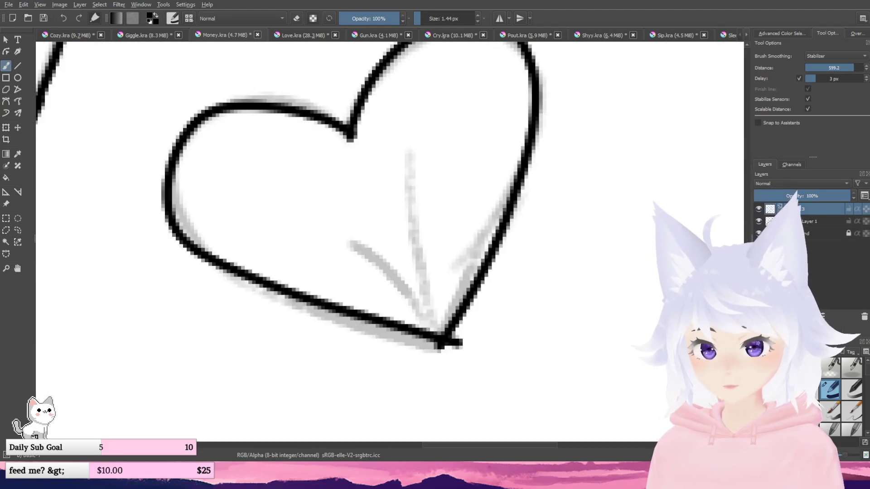
key("e")
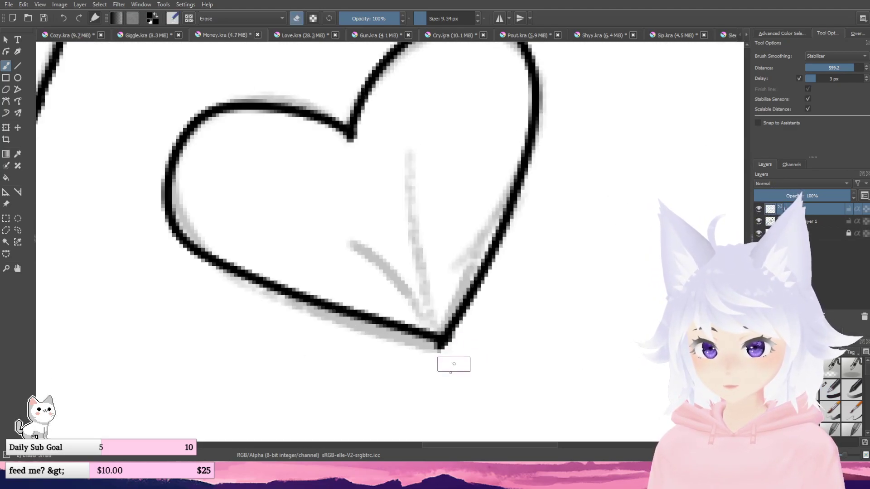
scroll(437, 358, "down", 3)
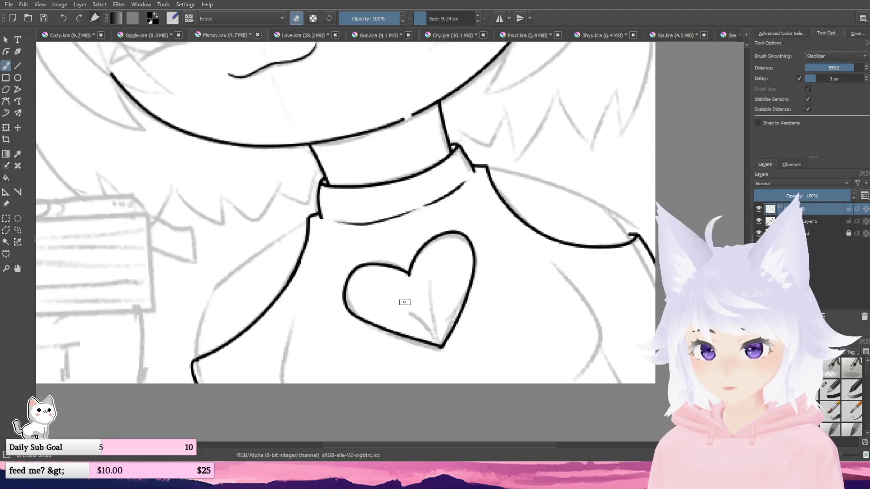
- Select the inked heart with a freehand outline and rotate it slightly clockwise with the Transform tool
left_click(18, 231)
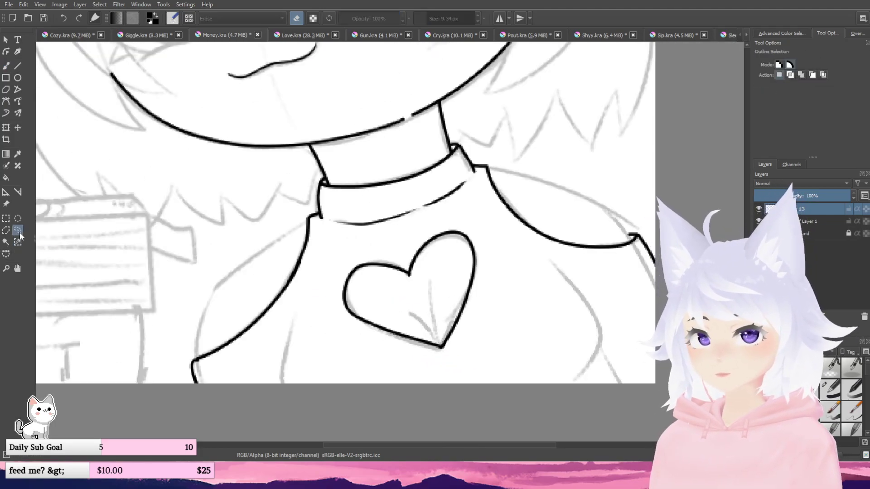
mouse_move(407, 243)
left_mouse_down()
mouse_move(496, 337)
mouse_move(333, 358)
mouse_move(381, 240)
mouse_move(420, 237)
left_mouse_up()
key("ctrl+t")
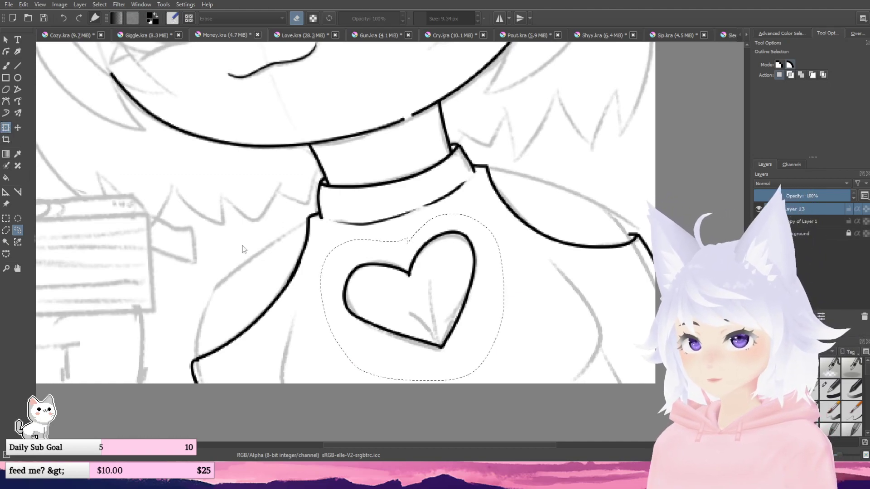
left_click_drag(320, 272, 320, 271)
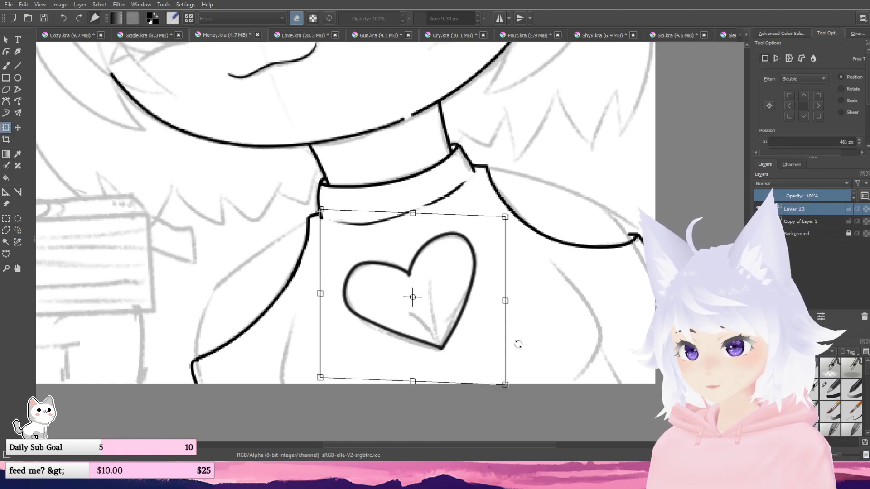
left_click_drag(519, 344, 483, 356)
left_click(17, 230)
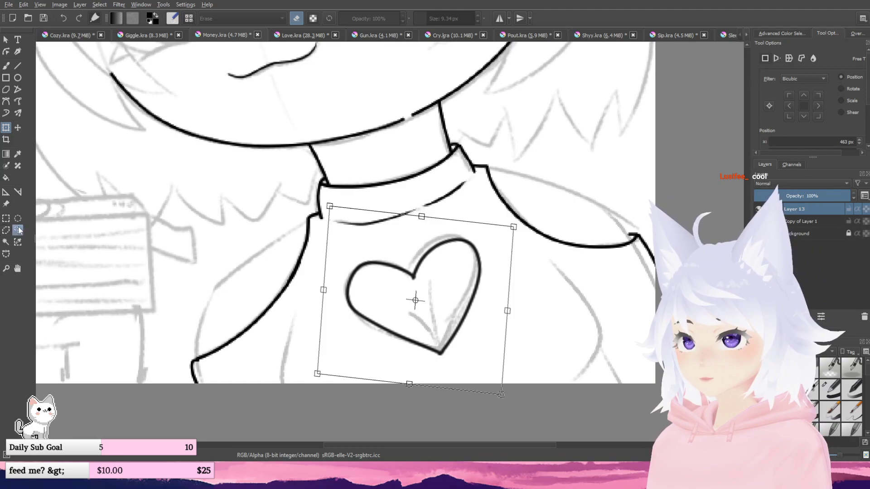
- Return to the freehand brush and switch to the 4.53 px tapered ink preset at the heart
left_click(6, 65)
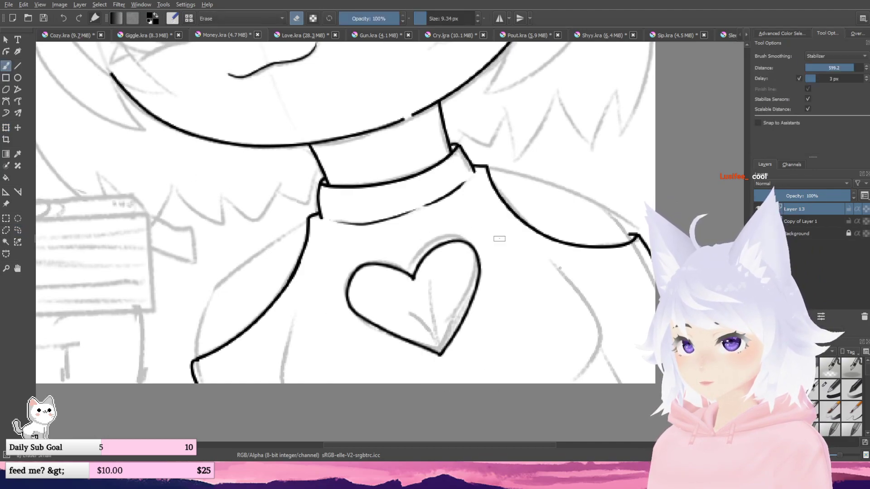
key("/")
scroll(461, 340, "up", 1)
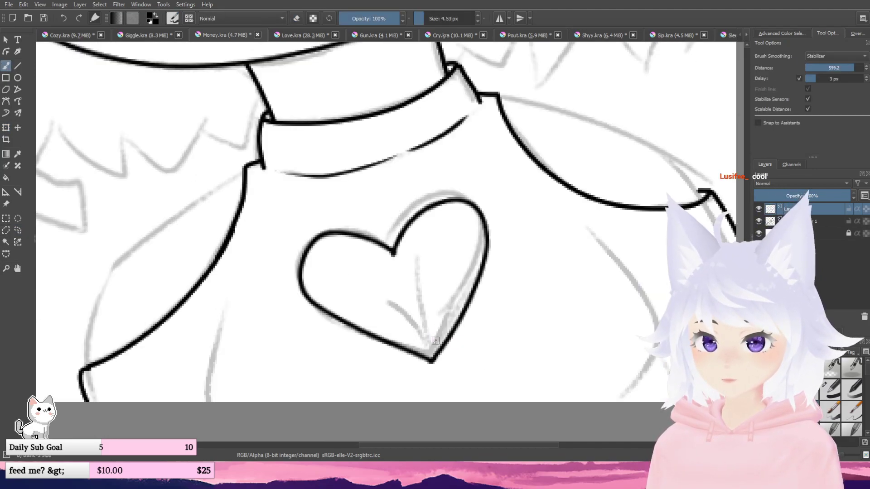
- Ink the two short crease lines rising from the lower tip of the heart cutout with the 4.53 px brush
scroll(431, 355, "down", 1)
left_click_drag(431, 360, 405, 311)
scroll(407, 291, "down", 2)
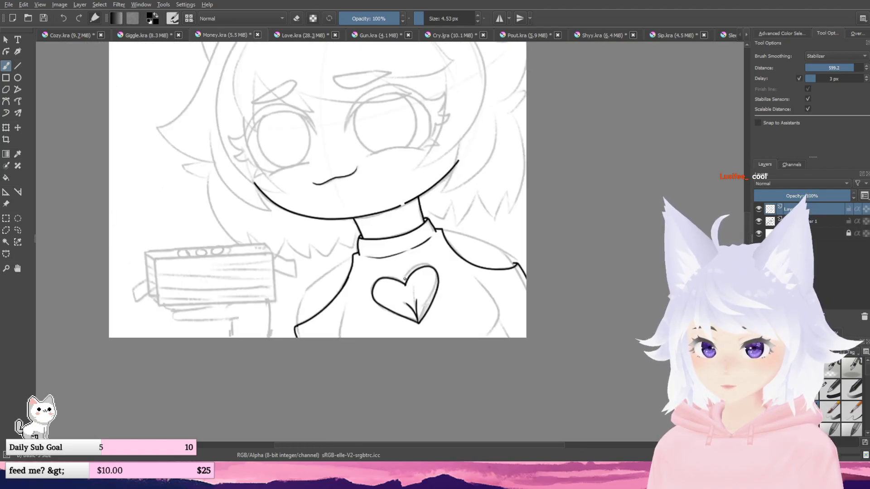
scroll(410, 299, "up", 2)
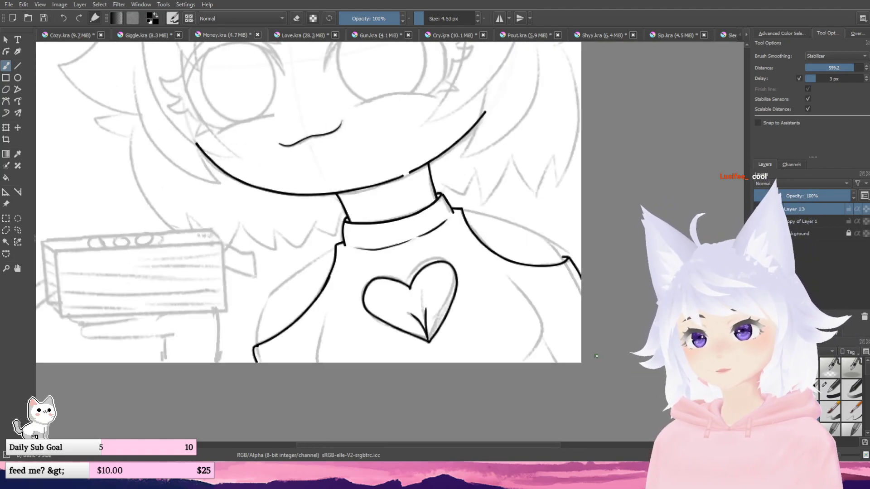
- Switch to the 1.44 px inking brush and trace the curved torso lines on both sides of the heart cutout
left_click(830, 388)
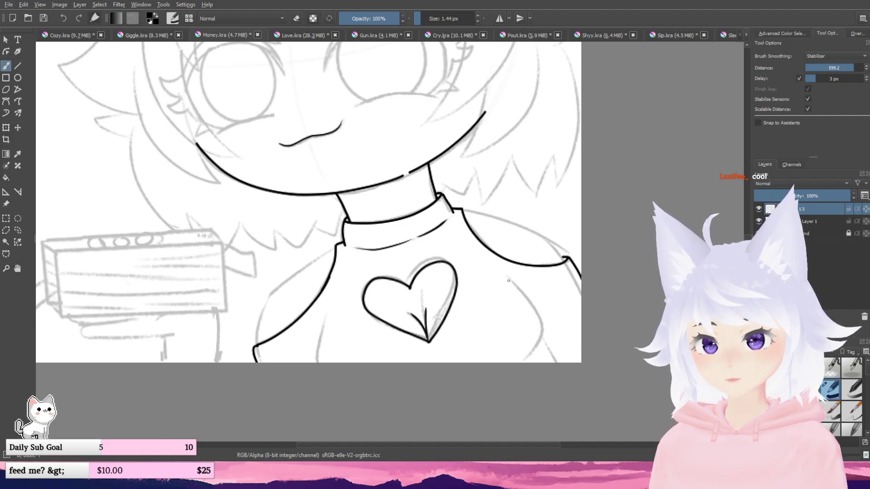
mouse_move(506, 274)
left_mouse_down()
mouse_move(549, 330)
mouse_move(540, 363)
left_mouse_up()
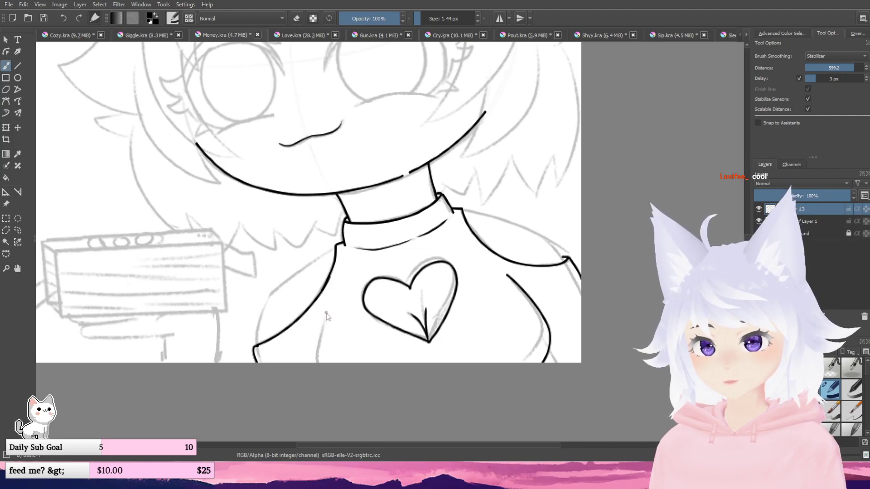
left_click_drag(326, 312, 323, 370)
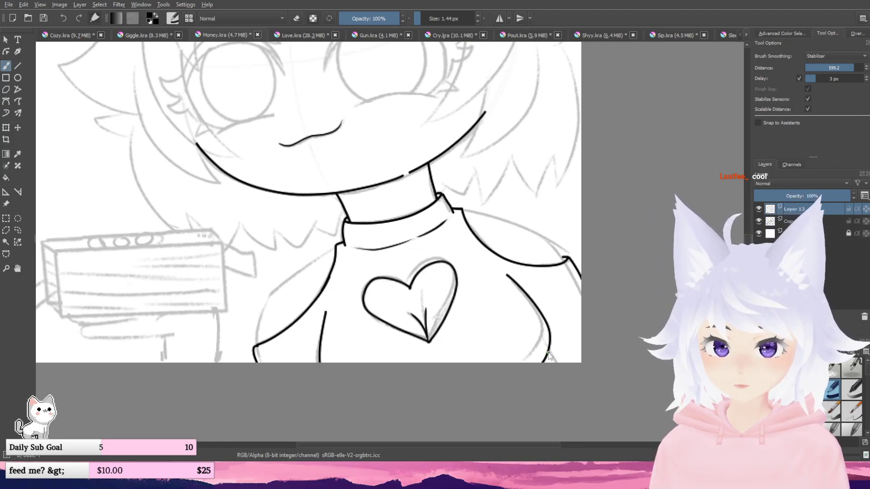
- Ink the outer contours of both bare shoulders, from the collar down to the sleeve corners
left_click_drag(532, 287, 570, 335)
scroll(560, 283, "up", 1)
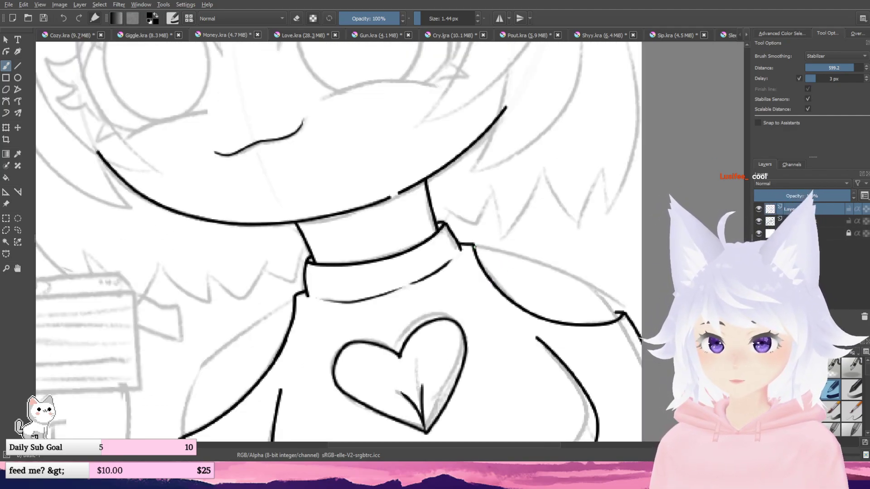
mouse_move(476, 247)
left_mouse_down()
mouse_move(586, 286)
mouse_move(612, 311)
left_mouse_up()
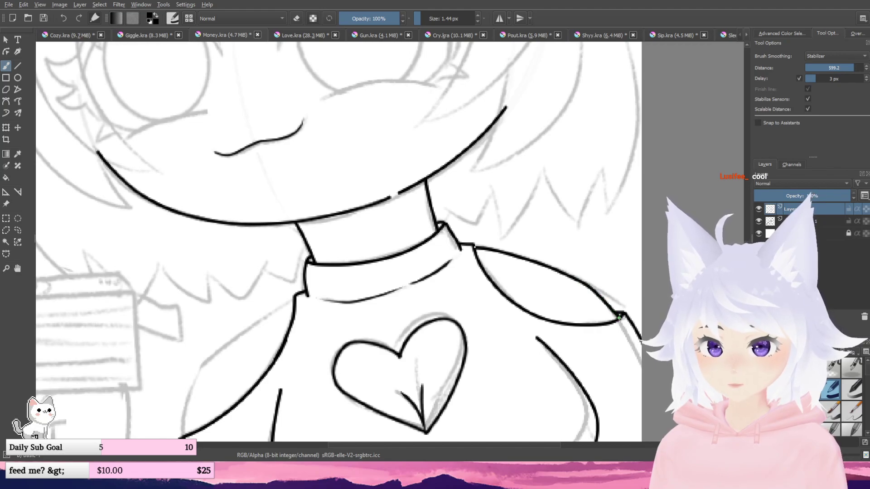
scroll(619, 317, "down", 2)
scroll(345, 296, "up", 2)
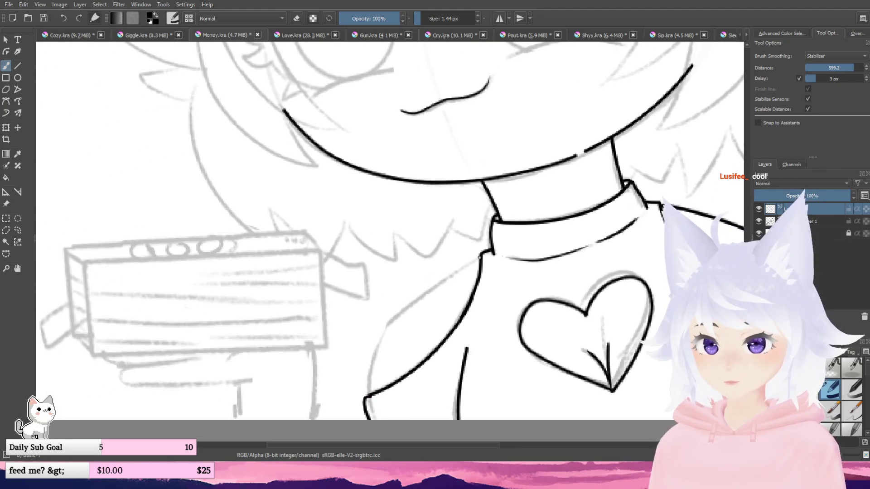
mouse_move(480, 257)
left_mouse_down()
mouse_move(383, 340)
mouse_move(371, 393)
left_mouse_up()
scroll(383, 354, "down", 4)
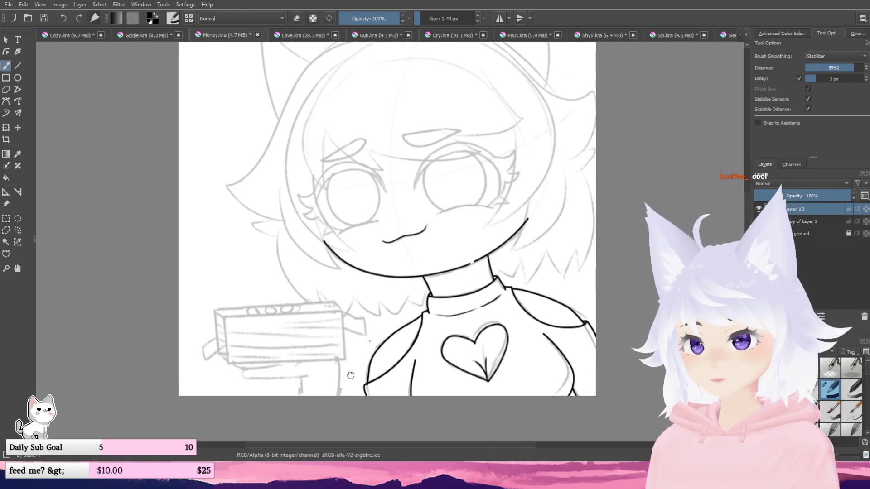
scroll(363, 339, "up", 2)
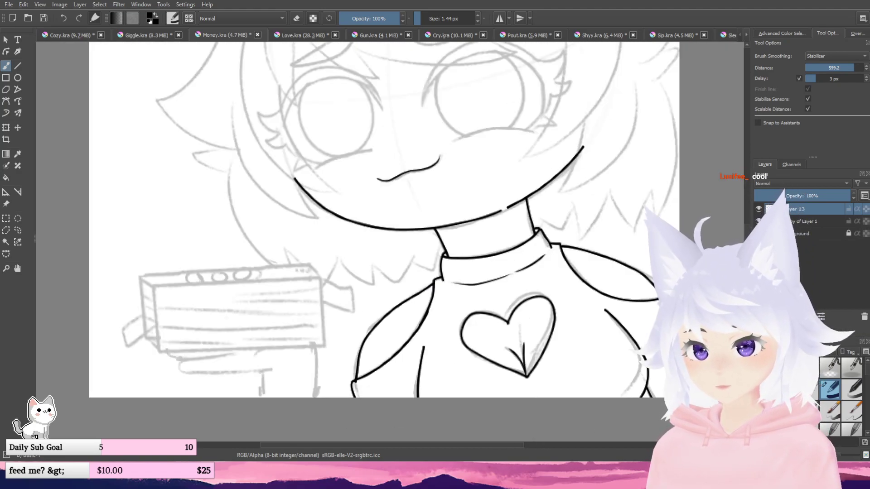
- Clean up the line junction at the lower corner of the left shoulder with the 9.34 px eraser
key("e")
scroll(308, 283, "down", 1)
scroll(309, 283, "up", 4)
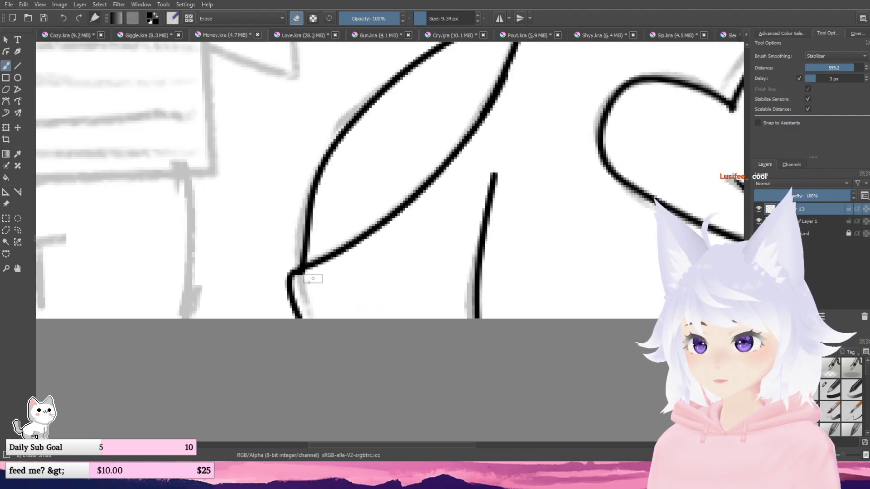
scroll(320, 276, "down", 3)
left_click_drag(505, 265, 496, 415)
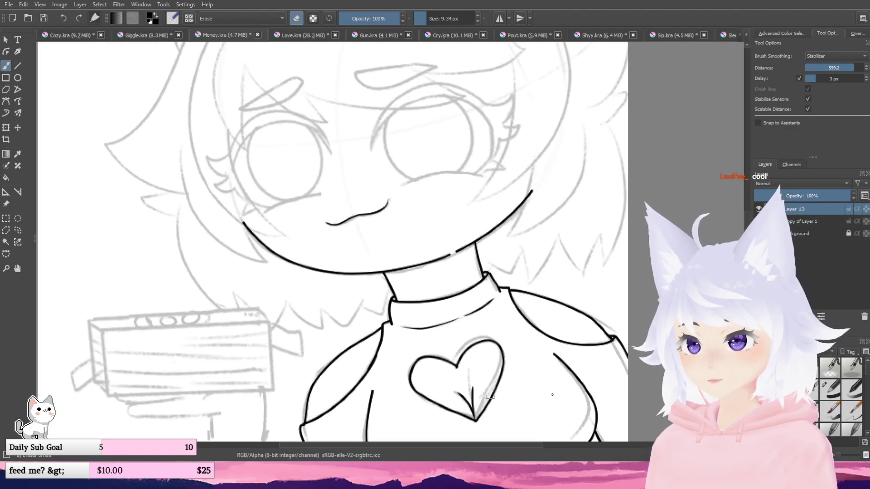
- With the 1.44 px brush, ink the long finger outline and the short palm curve of the hand beneath the box
left_click(830, 399)
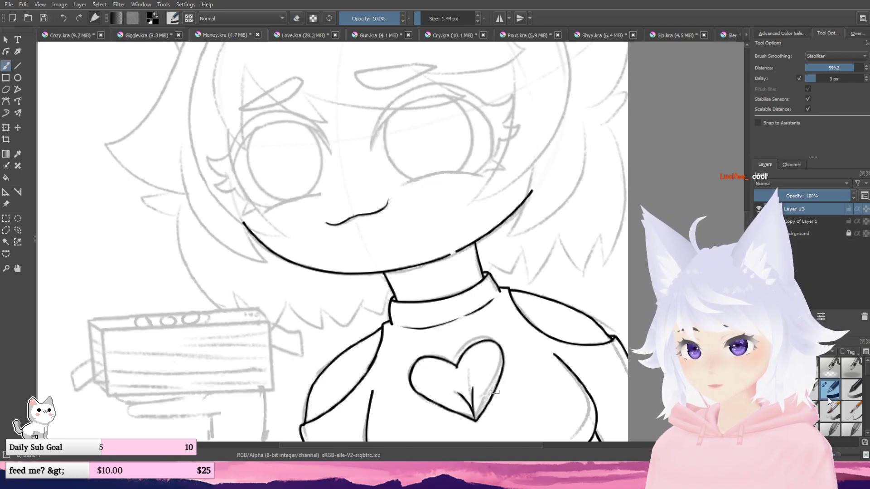
left_click_drag(209, 413, 333, 273)
scroll(332, 272, "up", 2)
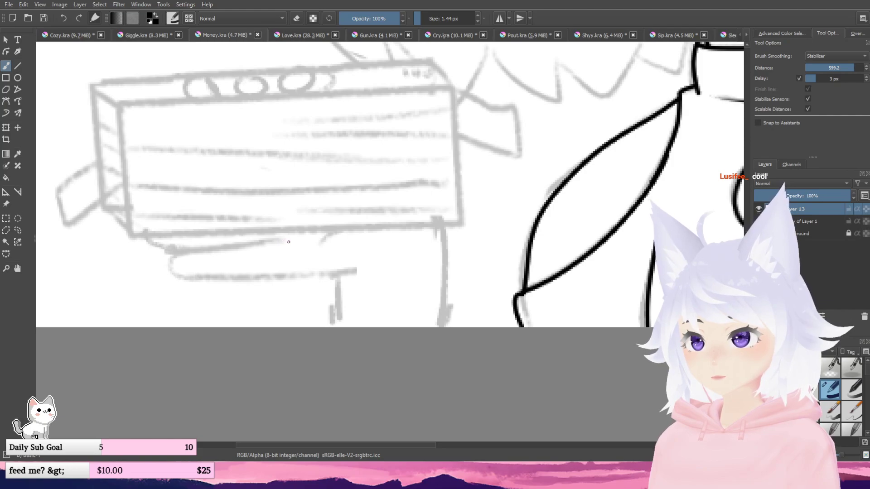
mouse_move(289, 242)
left_mouse_down()
mouse_move(194, 249)
mouse_move(167, 274)
mouse_move(343, 274)
mouse_move(405, 247)
left_mouse_up()
left_click_drag(340, 270, 301, 274)
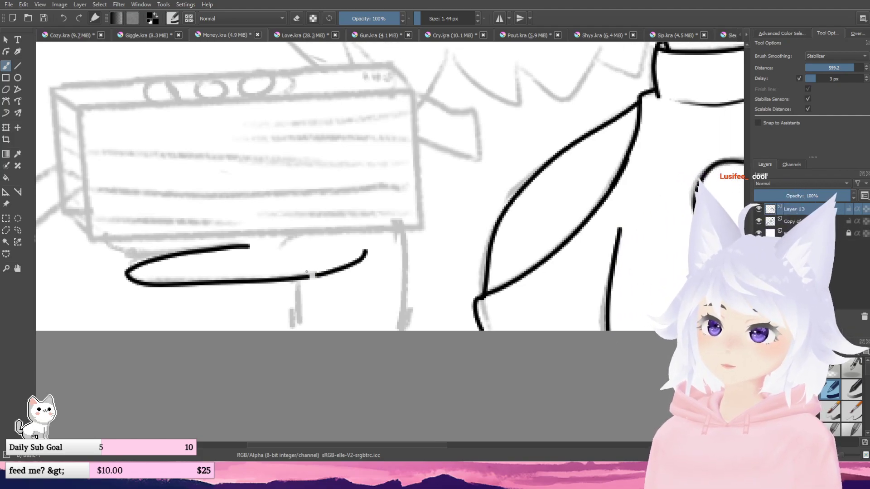
key("ctrl+z")
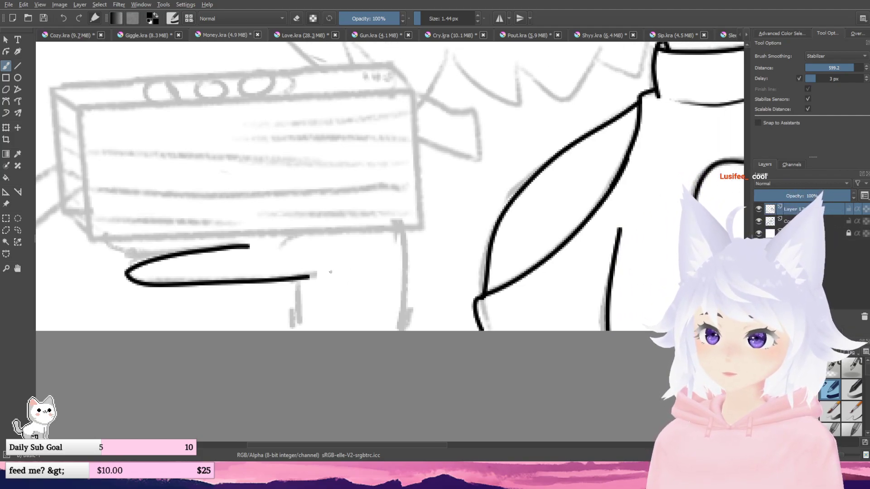
left_click_drag(333, 273, 383, 255)
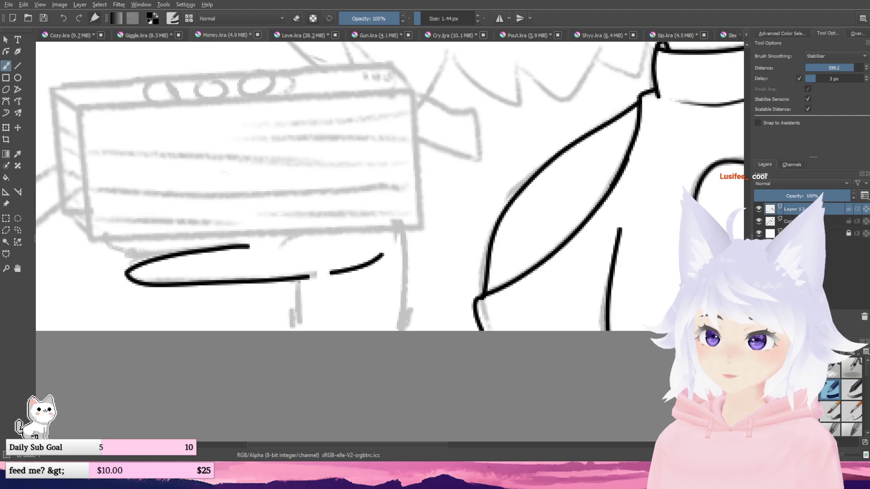
- Ink both sides of the wrist, running from the hand under the box down to the canvas edge
left_click_drag(298, 282, 306, 358)
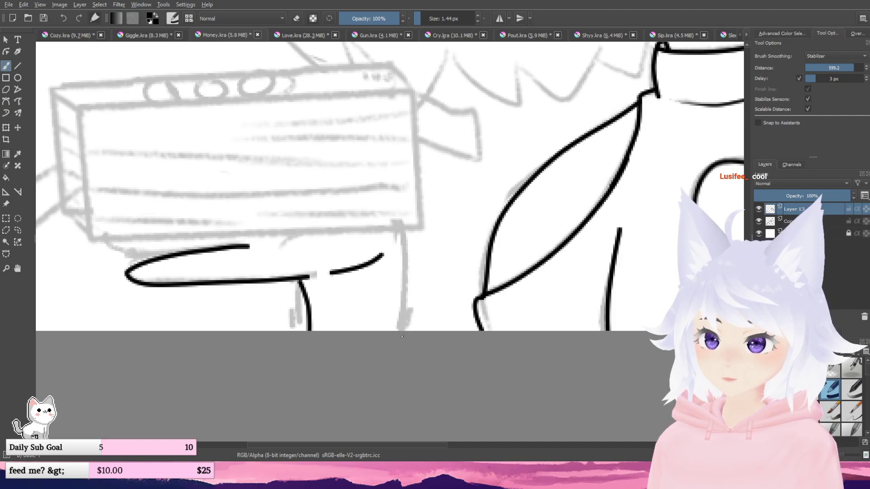
mouse_move(402, 335)
left_mouse_down()
mouse_move(410, 276)
mouse_move(396, 224)
left_mouse_up()
scroll(394, 221, "down", 2)
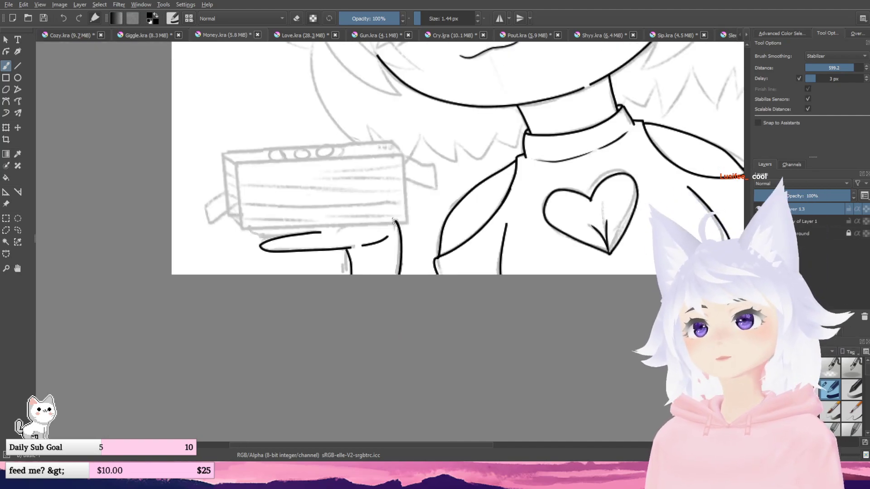
scroll(320, 232, "up", 2)
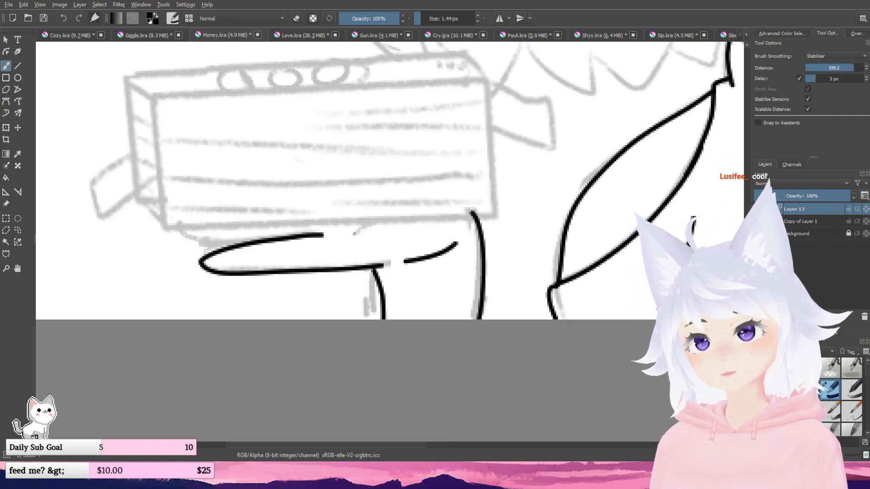
- Add the remaining short finger lines between the hand and the underside of the box
left_click_drag(358, 232, 384, 221)
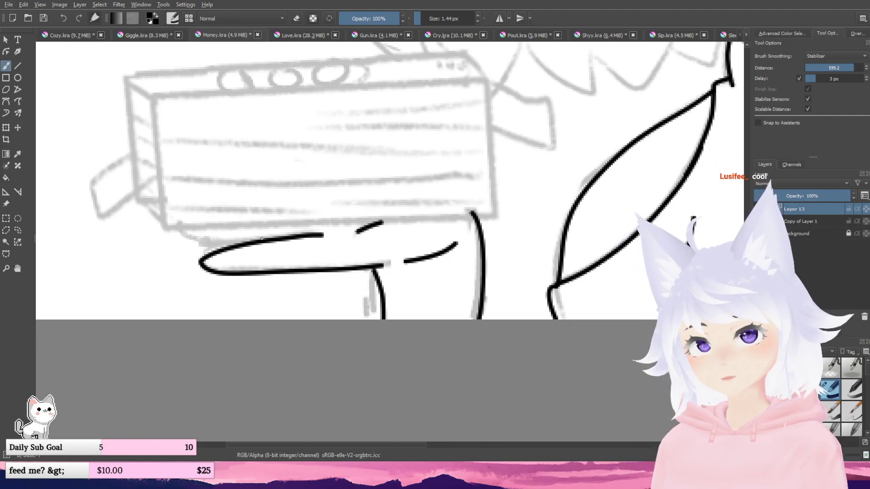
mouse_move(260, 240)
left_mouse_down()
mouse_move(192, 243)
mouse_move(194, 232)
mouse_move(263, 280)
left_mouse_up()
scroll(187, 229, "down", 1)
scroll(282, 269, "down", 1)
- Add a new layer above the line art and switch to the 4.53 px brush for inking the eyes
left_click_drag(511, 247, 393, 329)
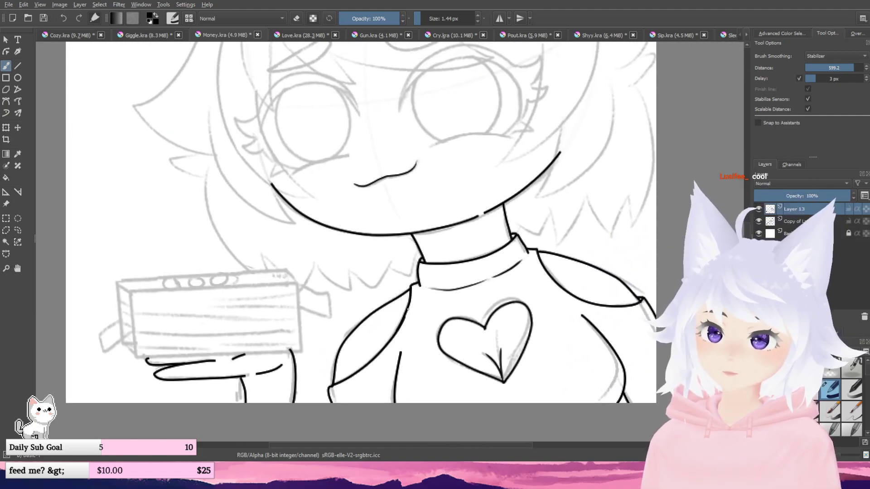
mouse_move(439, 249)
left_mouse_down()
mouse_move(402, 326)
mouse_move(466, 331)
mouse_move(434, 315)
left_mouse_up()
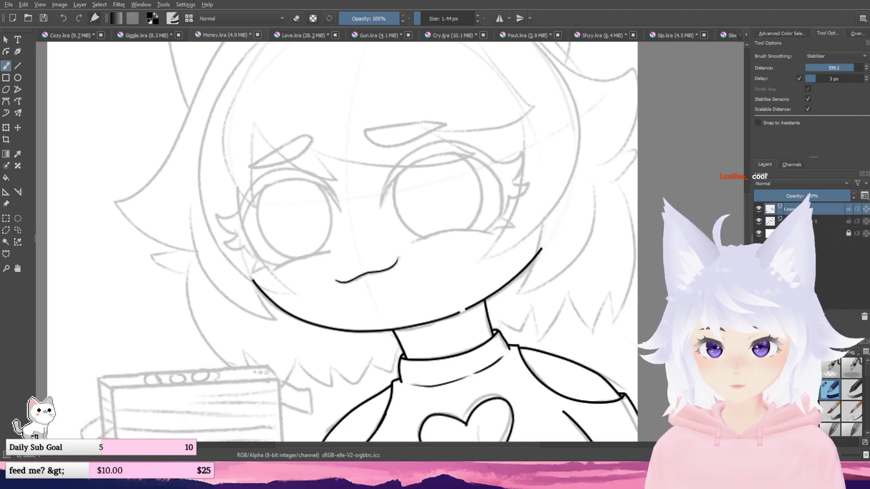
left_click(817, 416)
scroll(442, 184, "up", 2)
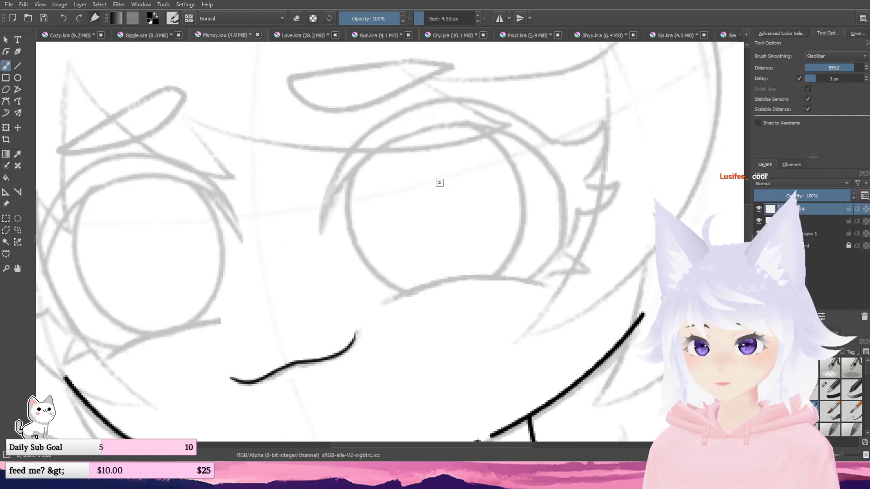
left_click_drag(436, 185, 365, 246)
scroll(287, 275, "down", 1)
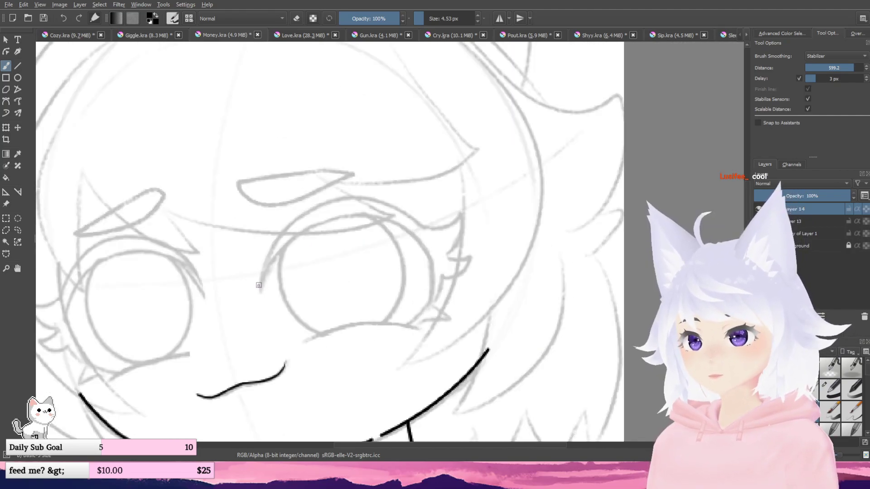
mouse_move(260, 283)
left_mouse_down()
mouse_move(380, 213)
mouse_move(428, 247)
left_mouse_up()
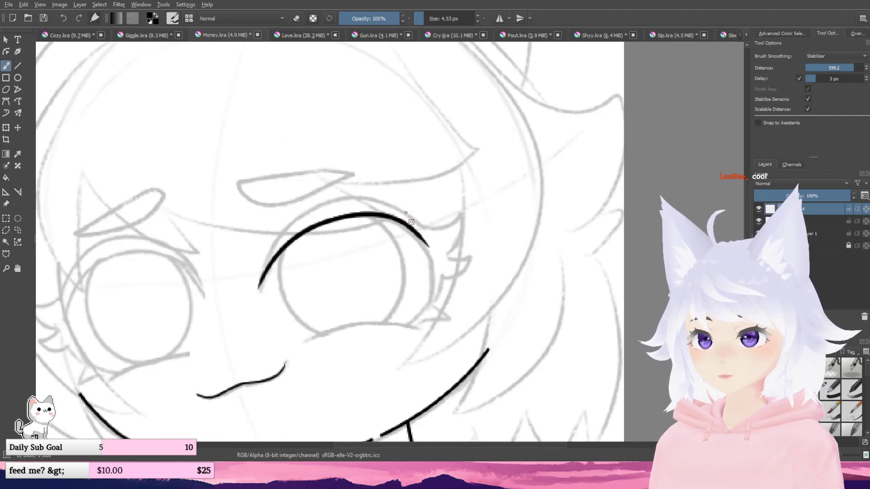
key("ctrl+z")
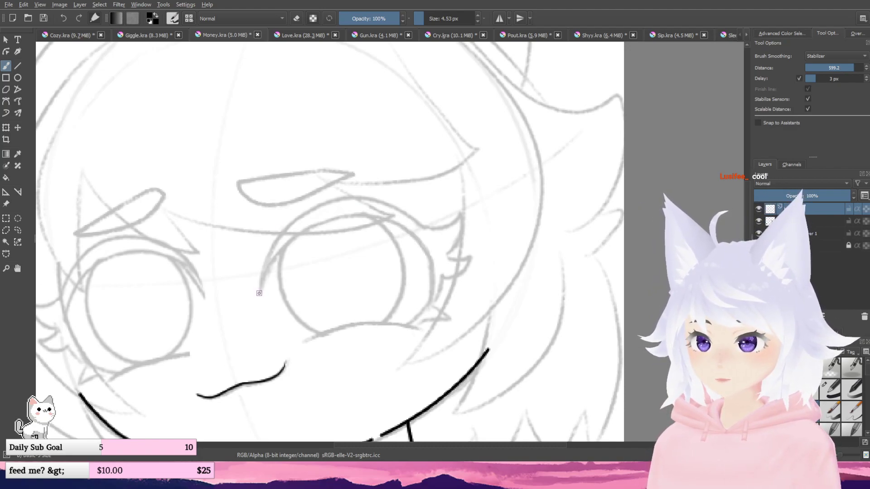
mouse_move(260, 292)
left_mouse_down()
mouse_move(331, 217)
mouse_move(421, 268)
left_mouse_up()
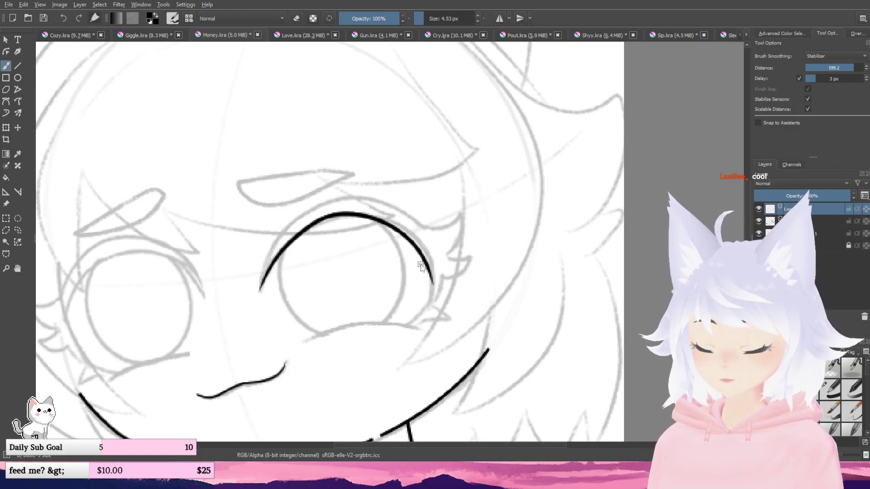
key("ctrl+z")
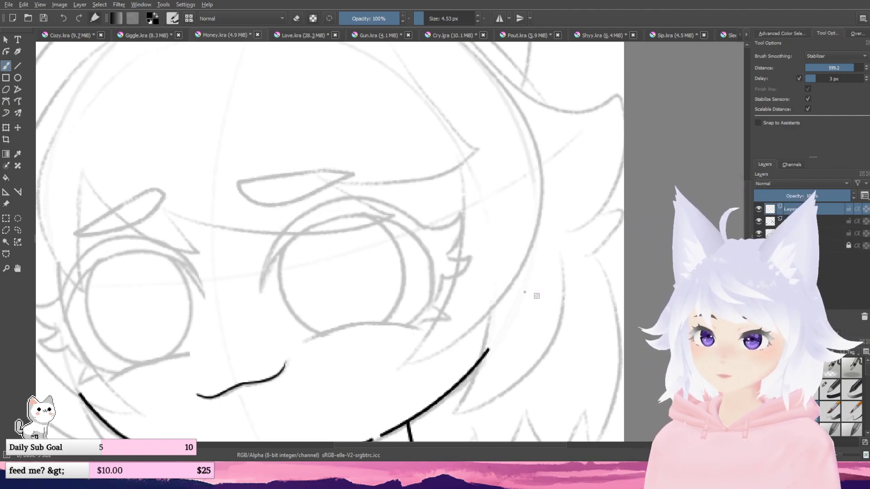
left_click_drag(498, 276, 509, 262)
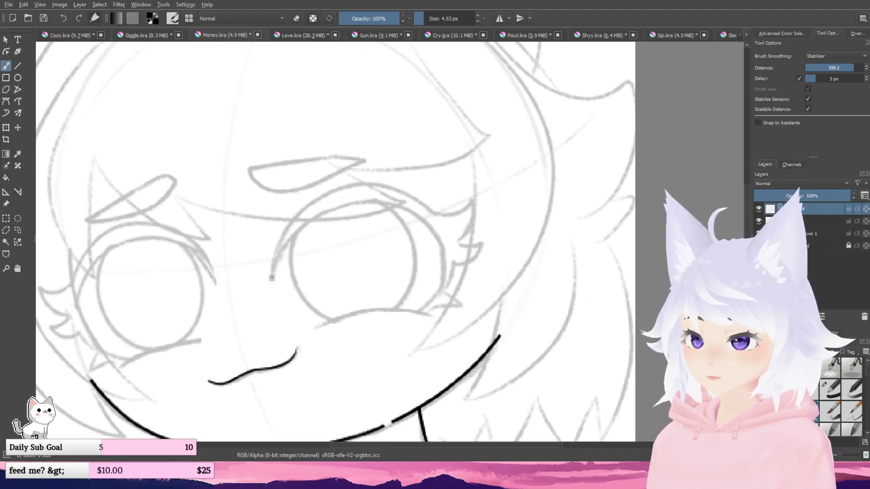
mouse_move(272, 278)
left_mouse_down()
mouse_move(446, 245)
mouse_move(498, 252)
mouse_move(532, 281)
left_mouse_up()
key("ctrl+z")
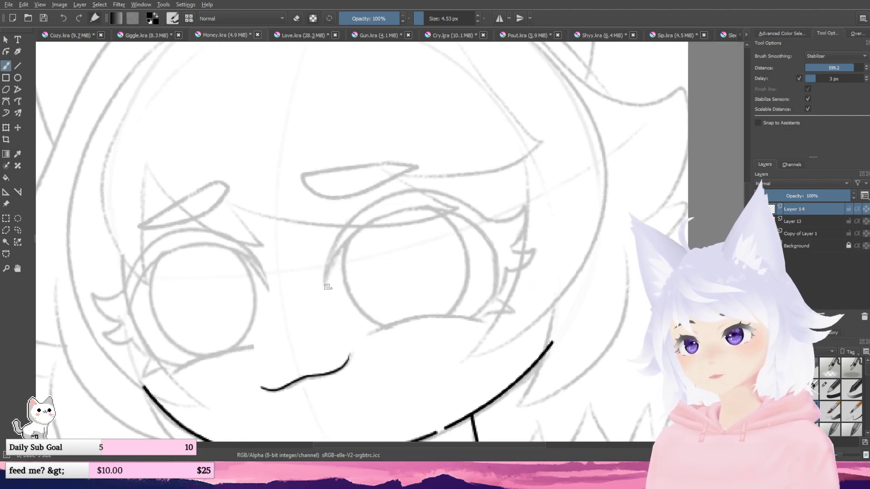
mouse_move(325, 284)
left_mouse_down()
mouse_move(335, 265)
mouse_move(425, 208)
mouse_move(510, 260)
left_mouse_up()
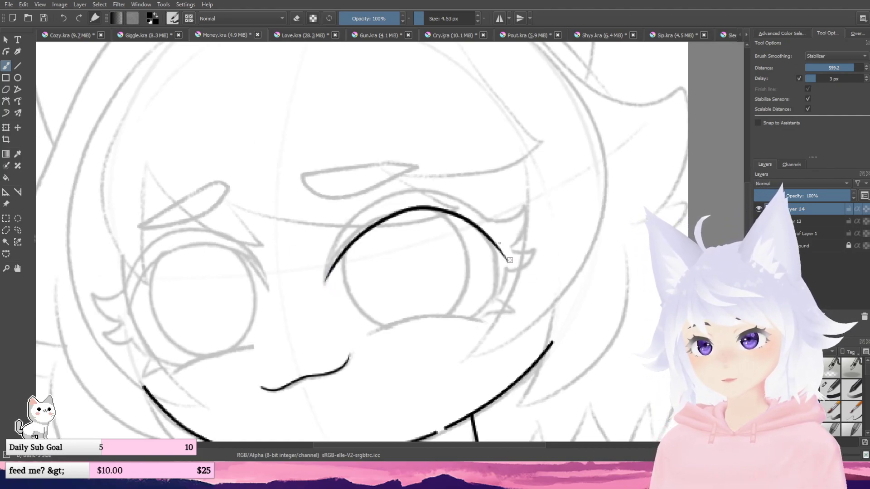
key("ctrl+z")
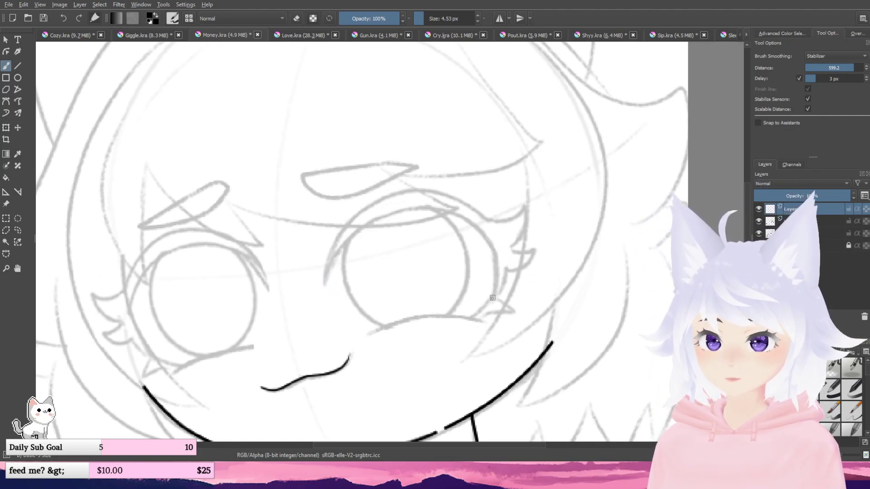
mouse_move(493, 299)
left_mouse_down()
mouse_move(482, 234)
mouse_move(447, 219)
mouse_move(401, 221)
mouse_move(330, 278)
left_mouse_up()
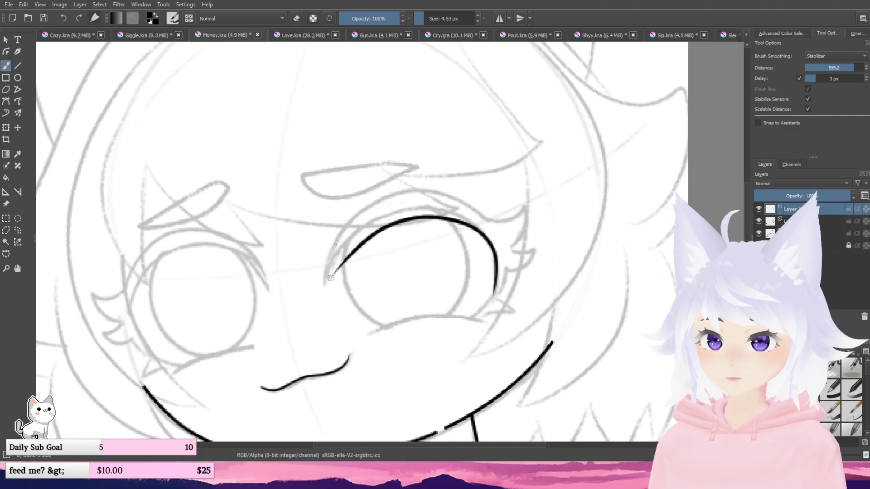
key("ctrl+z")
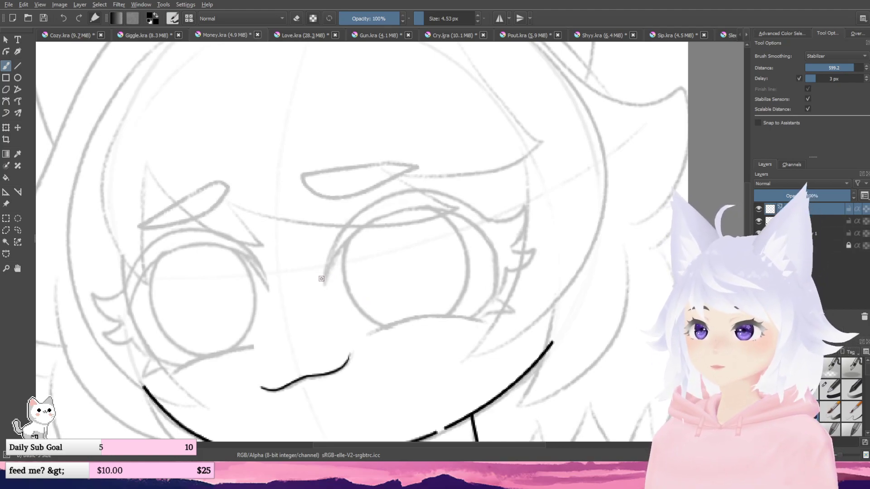
mouse_move(324, 284)
left_mouse_down()
mouse_move(334, 266)
mouse_move(511, 257)
left_mouse_up()
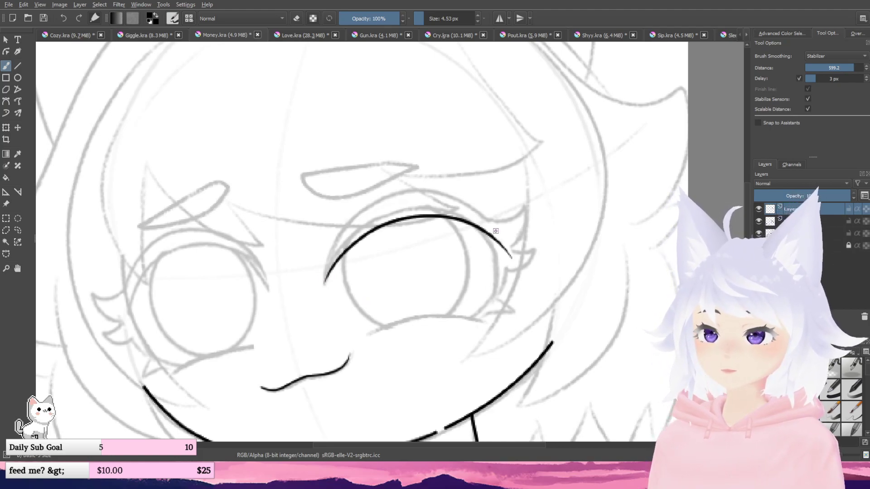
key("ctrl+z")
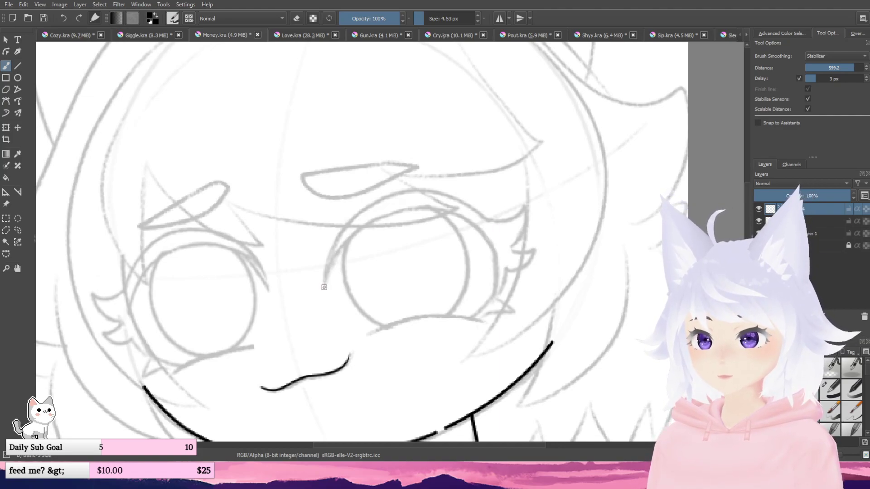
mouse_move(324, 287)
left_mouse_down()
mouse_move(344, 236)
mouse_move(385, 206)
mouse_move(471, 201)
mouse_move(431, 202)
left_mouse_up()
key("ctrl+z")
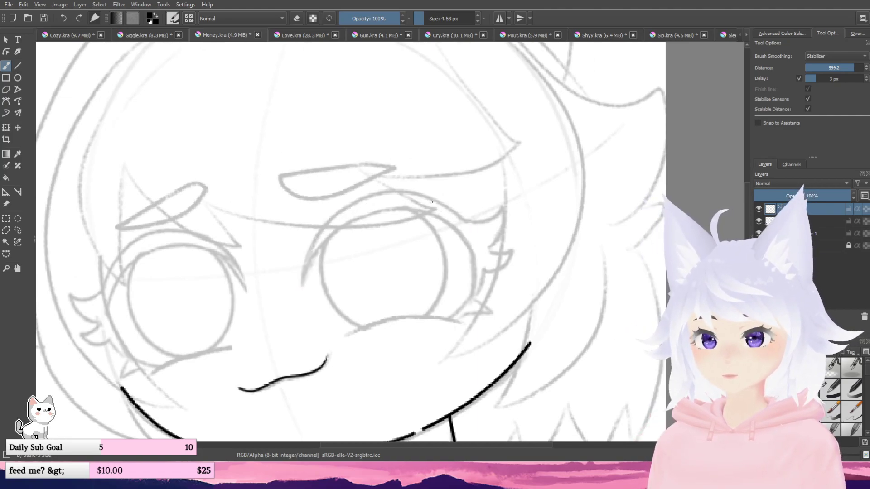
mouse_move(302, 285)
left_mouse_down()
mouse_move(323, 253)
mouse_move(365, 224)
mouse_move(469, 240)
mouse_move(439, 237)
mouse_move(464, 225)
left_mouse_up()
key("ctrl+z")
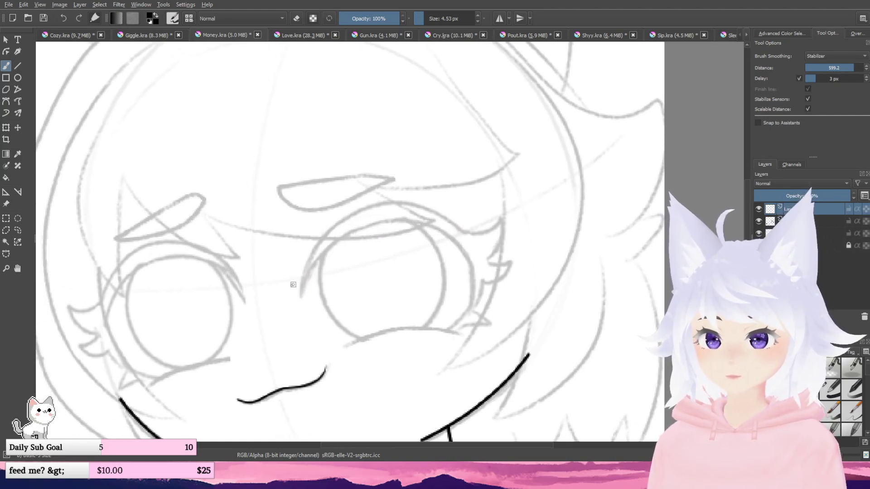
mouse_move(299, 296)
left_mouse_down()
mouse_move(325, 247)
mouse_move(407, 226)
mouse_move(464, 256)
left_mouse_up()
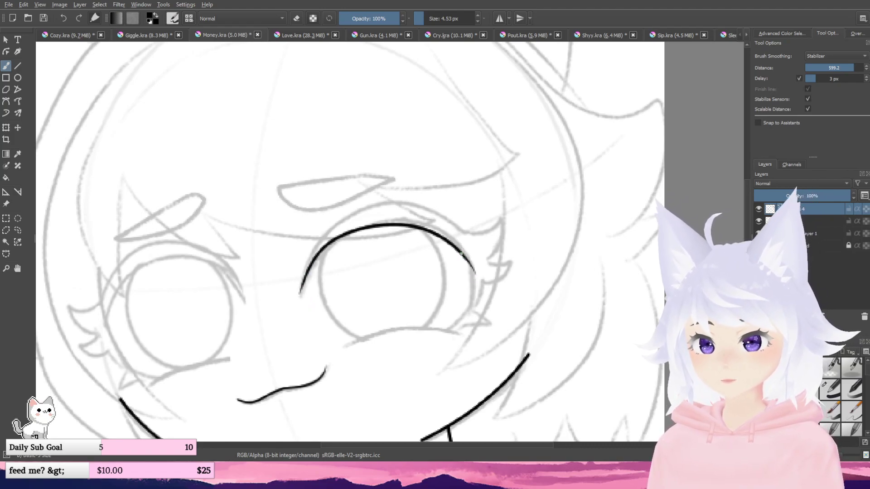
key("ctrl+z")
mouse_move(301, 296)
left_mouse_down()
mouse_move(331, 245)
mouse_move(435, 222)
mouse_move(459, 252)
left_mouse_up()
left_click_drag(435, 208, 427, 208)
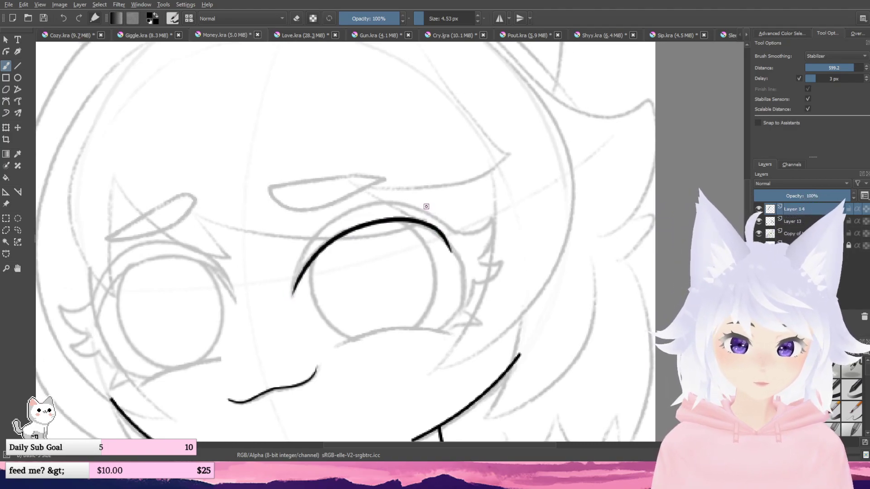
key("ctrl+z")
mouse_move(291, 295)
left_mouse_down()
mouse_move(346, 237)
mouse_move(405, 228)
mouse_move(473, 282)
left_mouse_up()
key("ctrl+z")
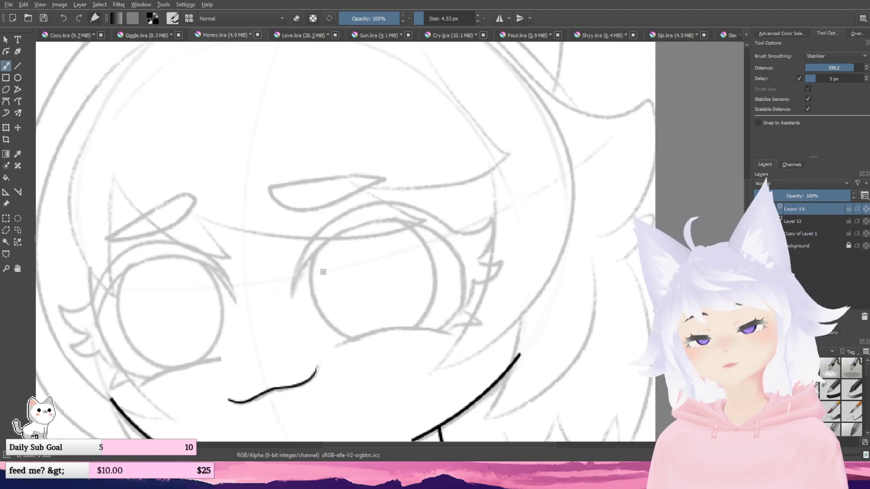
mouse_move(292, 290)
left_mouse_down()
mouse_move(313, 258)
mouse_move(371, 231)
mouse_move(449, 248)
left_mouse_up()
key("ctrl+z")
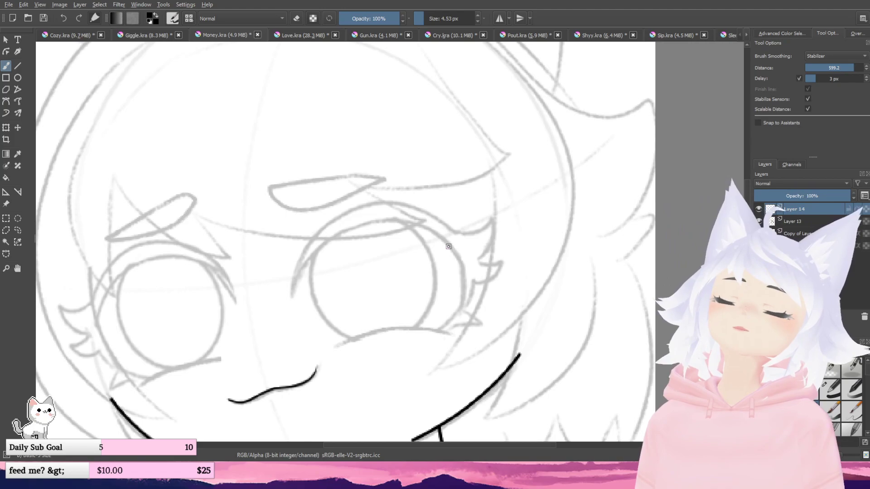
- Ink the inner upper-lid arc of the eye on the canvas's right side, adding the spiky lashes at its outer corner
mouse_move(592, 264)
left_mouse_down()
mouse_move(548, 371)
mouse_move(408, 394)
mouse_move(548, 101)
mouse_move(489, 256)
mouse_move(532, 181)
mouse_move(529, 316)
mouse_move(530, 273)
left_mouse_up()
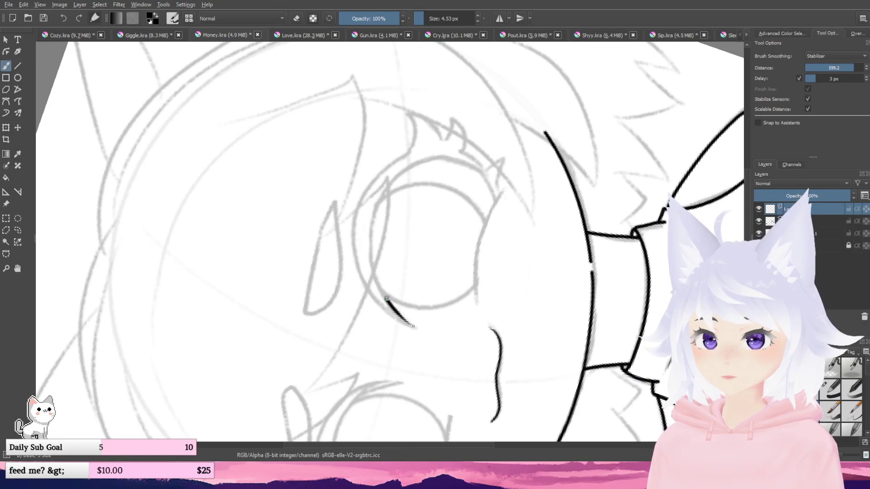
left_click_drag(387, 298, 433, 136)
key("5")
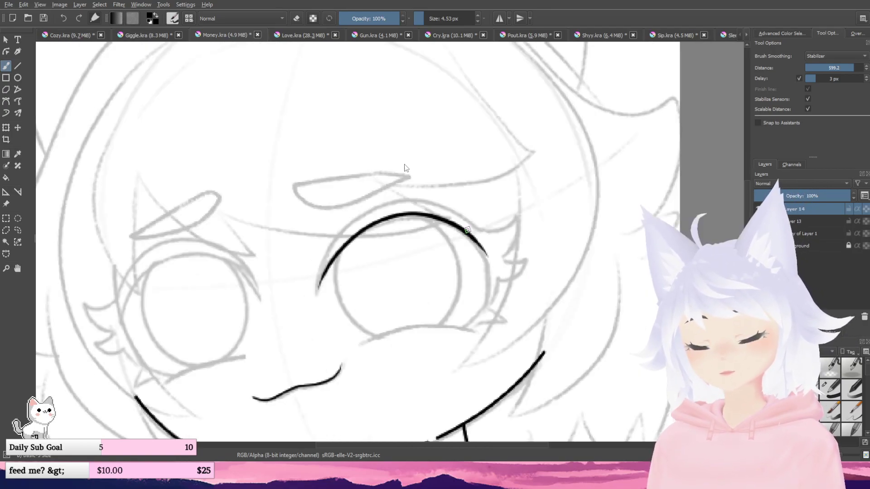
scroll(426, 213, "up", 2)
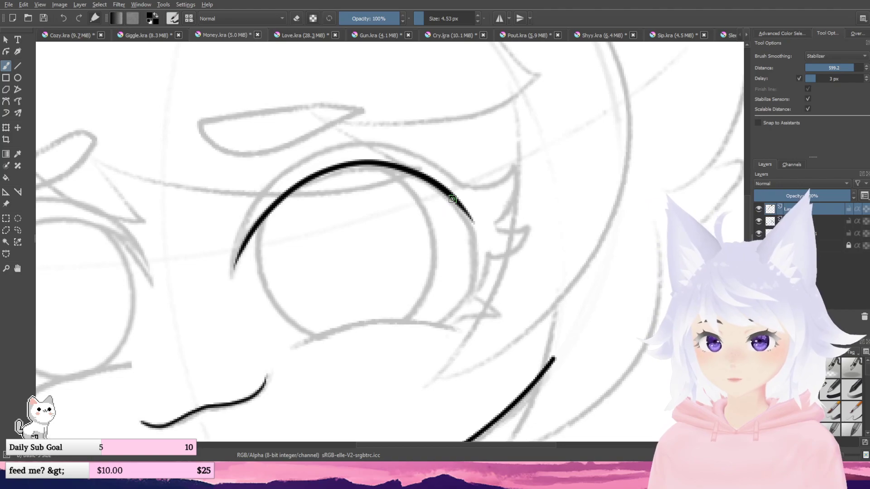
mouse_move(458, 201)
left_mouse_down()
mouse_move(472, 286)
mouse_move(493, 249)
mouse_move(534, 218)
mouse_move(515, 230)
mouse_move(491, 222)
mouse_move(518, 159)
mouse_move(487, 188)
mouse_move(455, 181)
mouse_move(487, 121)
left_mouse_up()
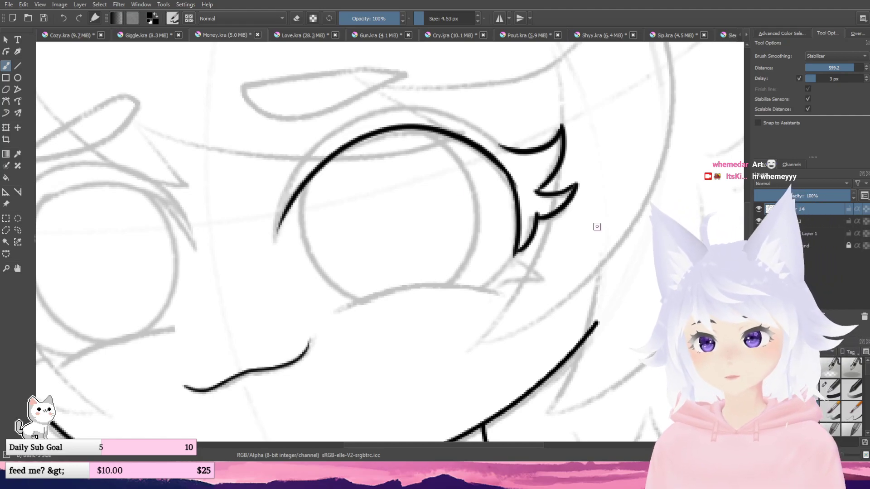
left_click_drag(378, 204, 420, 283)
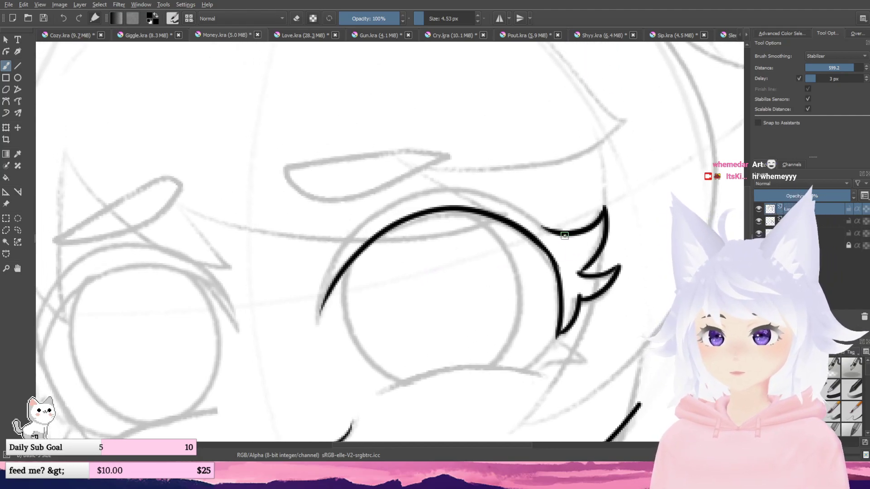
mouse_move(546, 227)
left_mouse_down()
mouse_move(413, 190)
mouse_move(311, 274)
left_mouse_up()
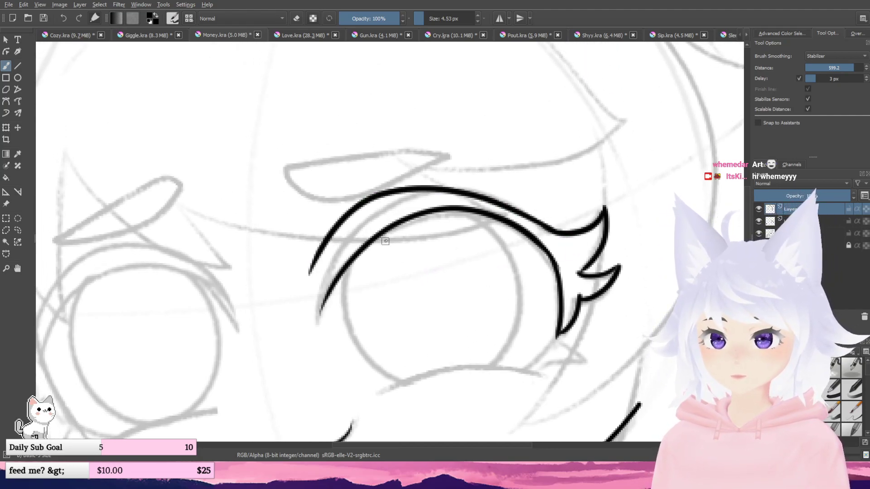
key("ctrl+z")
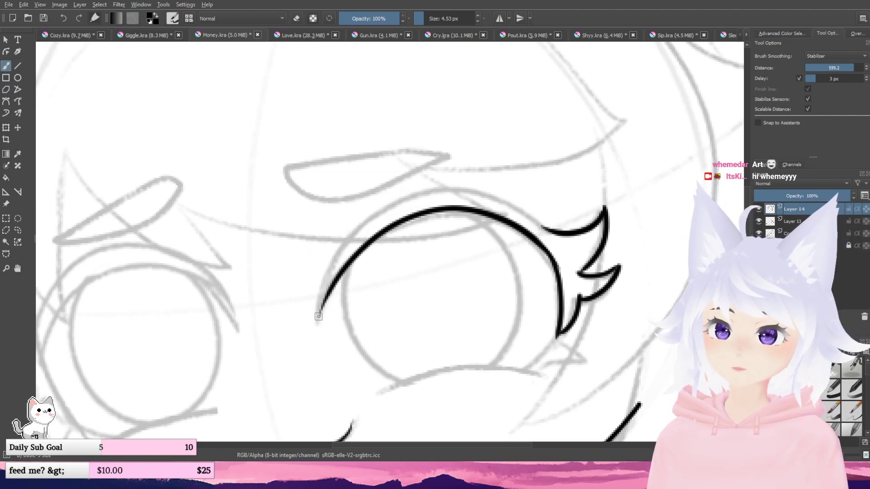
mouse_move(326, 278)
left_mouse_down()
mouse_move(352, 239)
mouse_move(405, 203)
mouse_move(516, 209)
left_mouse_up()
key("ctrl+z")
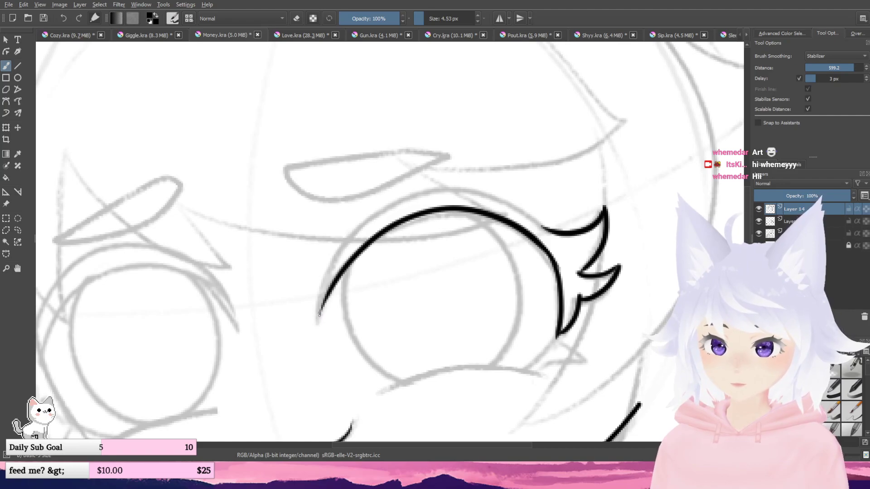
mouse_move(318, 313)
left_mouse_down()
mouse_move(349, 248)
mouse_move(416, 197)
mouse_move(504, 188)
mouse_move(549, 215)
mouse_move(548, 232)
mouse_move(485, 196)
mouse_move(405, 197)
mouse_move(316, 313)
mouse_move(348, 238)
left_mouse_up()
key("ctrl+z")
key("ctrl+z")
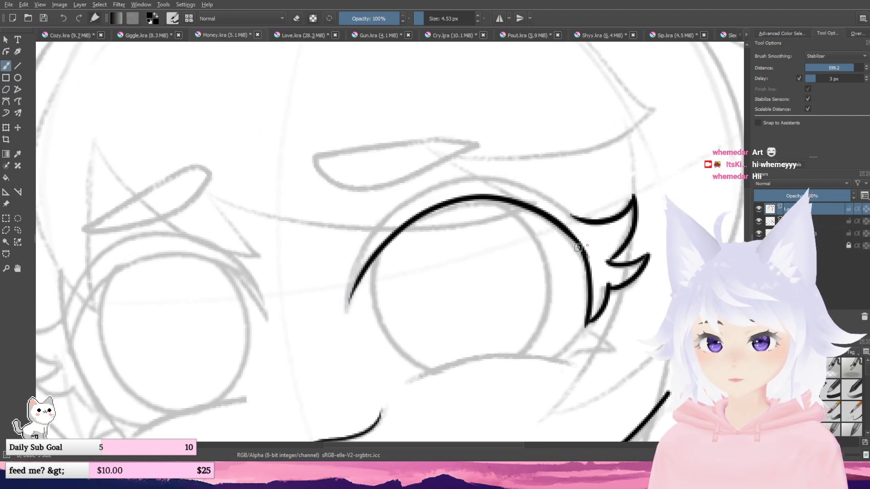
mouse_move(580, 219)
left_mouse_down()
mouse_move(480, 186)
mouse_move(398, 212)
mouse_move(349, 268)
left_mouse_up()
key("ctrl+z")
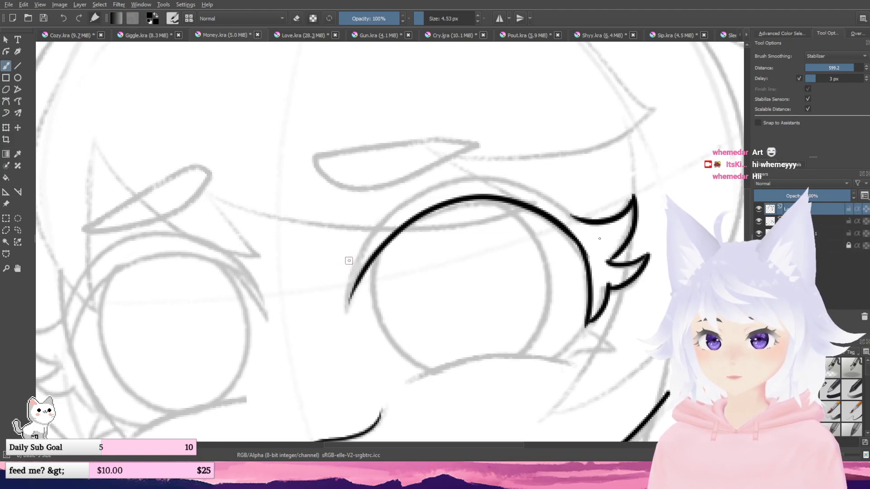
mouse_move(593, 222)
left_mouse_down()
mouse_move(494, 188)
mouse_move(399, 204)
mouse_move(326, 247)
left_mouse_up()
key("ctrl+z")
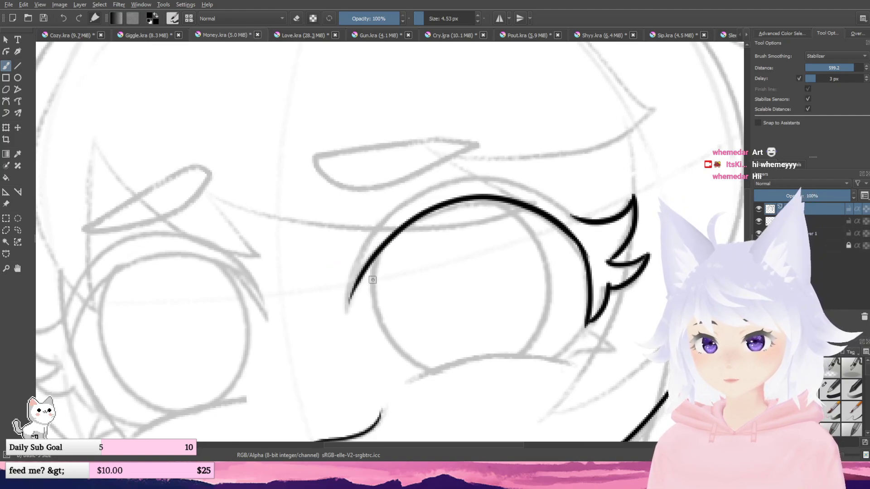
mouse_move(348, 308)
left_mouse_down()
mouse_move(385, 226)
mouse_move(544, 171)
left_mouse_up()
scroll(543, 170, "down", 2)
scroll(531, 184, "up", 2)
scroll(393, 257, "down", 1)
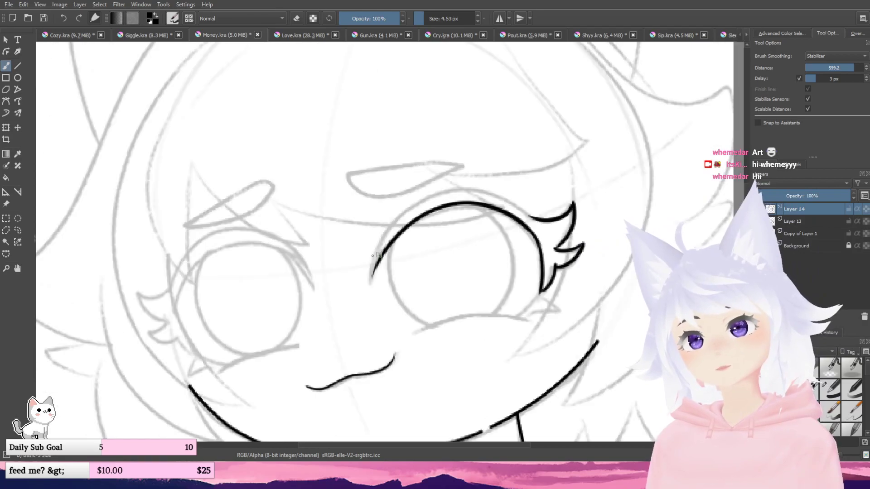
mouse_move(372, 277)
left_mouse_down()
mouse_move(444, 186)
mouse_move(550, 230)
left_mouse_up()
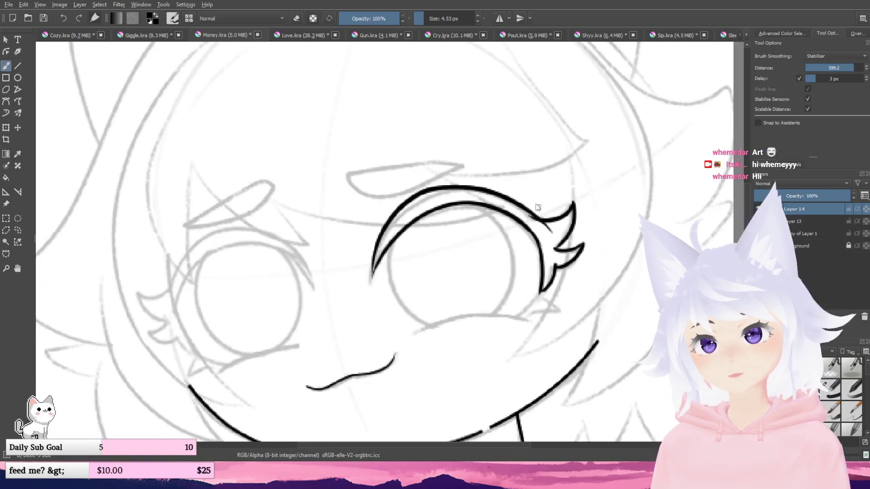
key("ctrl+z")
- Ink the upper edge of the same eyelid from its inner corner to the outer lashes, on a rotated view
mouse_move(629, 304)
left_mouse_down()
mouse_move(577, 120)
mouse_move(449, 39)
left_mouse_up()
left_click_drag(444, 109, 461, 136)
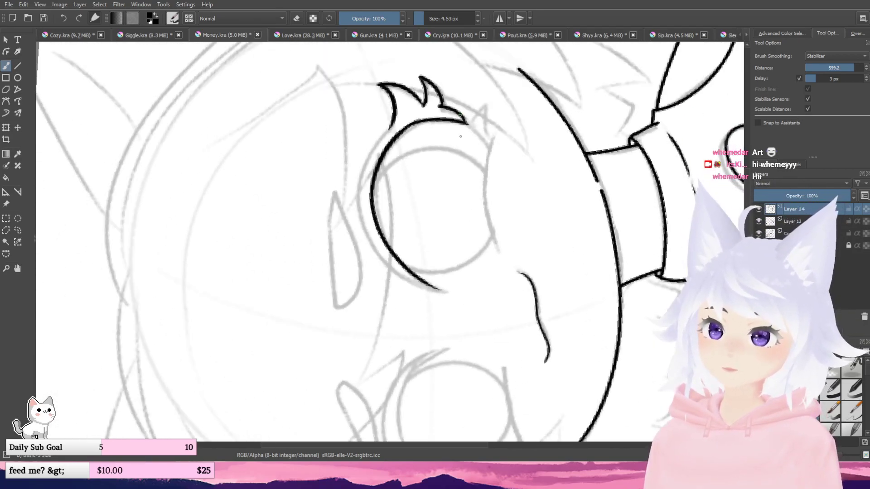
mouse_move(444, 293)
left_mouse_down()
mouse_move(410, 281)
mouse_move(359, 232)
mouse_move(361, 174)
mouse_move(393, 132)
left_mouse_up()
left_click_drag(502, 163, 510, 167)
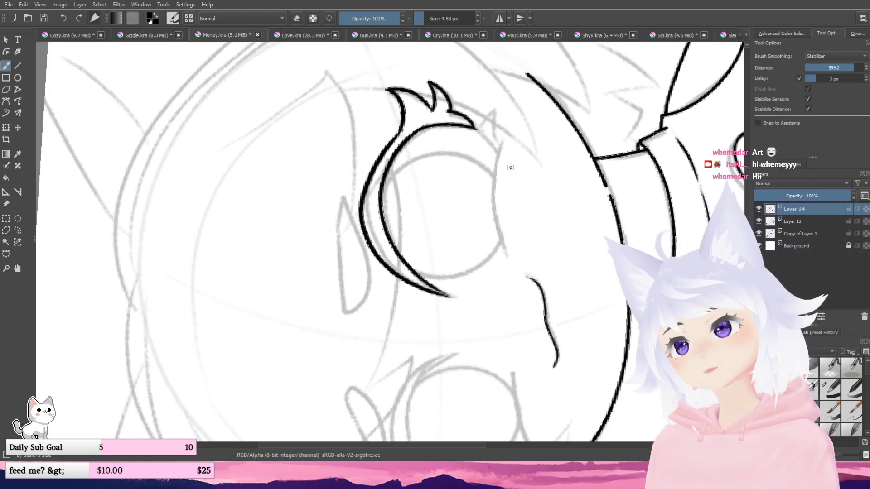
key("5")
- Try to re-ink the outer part of the upper eyelid edge where it meets the spiky lashes
left_click_drag(479, 246, 408, 277)
scroll(463, 187, "up", 1)
scroll(408, 277, "up", 1)
left_click_drag(300, 187, 488, 272)
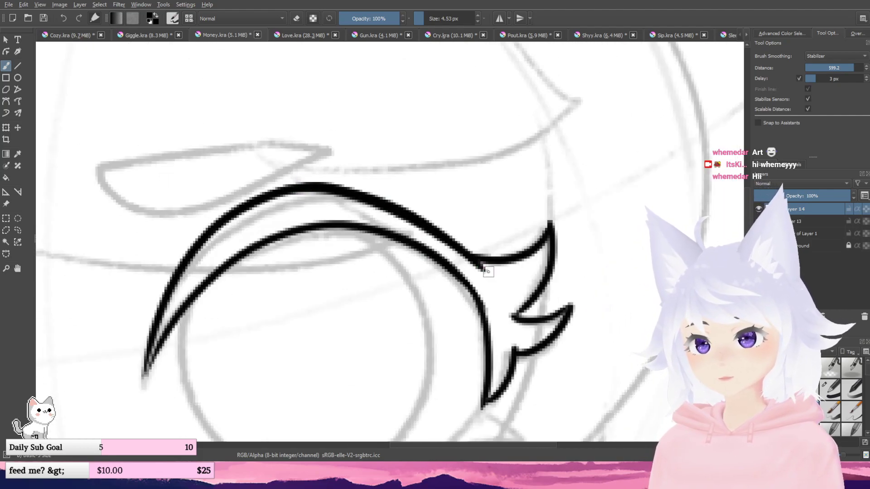
key("ctrl+z")
mouse_move(625, 209)
left_mouse_down()
mouse_move(538, 386)
mouse_move(497, 414)
left_mouse_up()
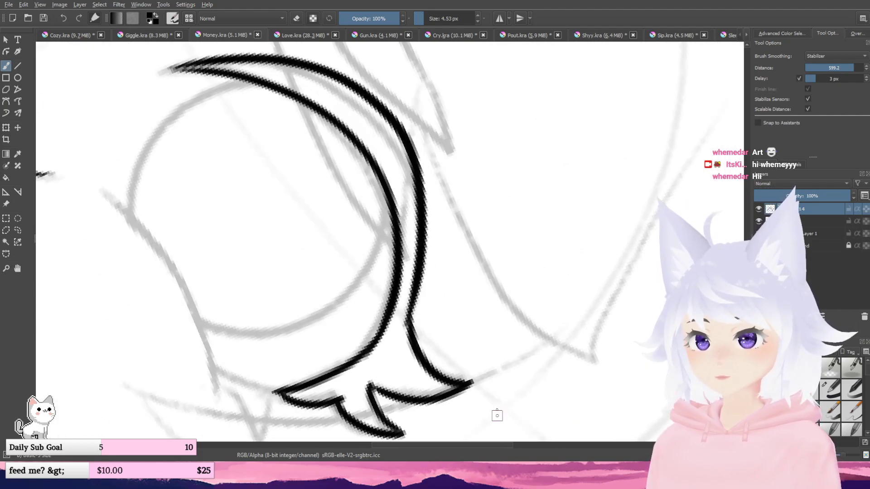
left_click_drag(415, 341, 435, 141)
scroll(441, 131, "down", 2)
key("ctrl+z")
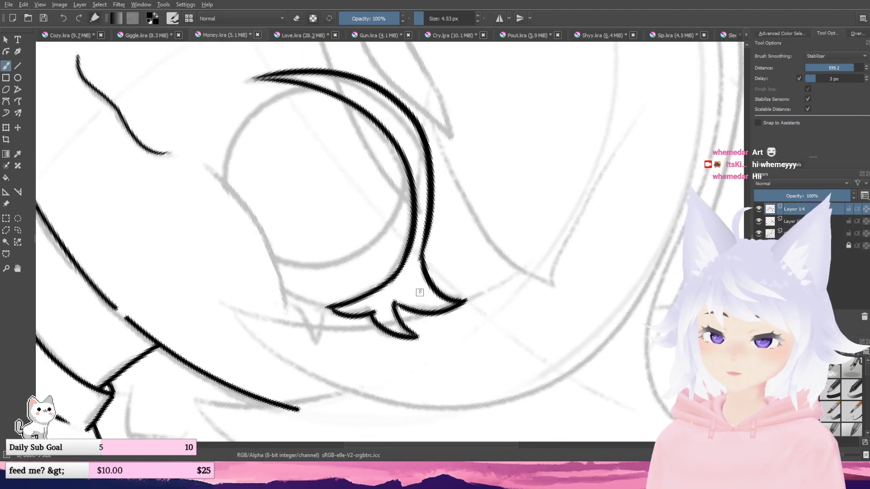
- Ink a fuller outer curve from the top lash up into the crest of the eyelid's upper edge, on a rotated view
mouse_move(430, 274)
left_mouse_down()
mouse_move(438, 231)
mouse_move(433, 164)
mouse_move(399, 109)
left_mouse_up()
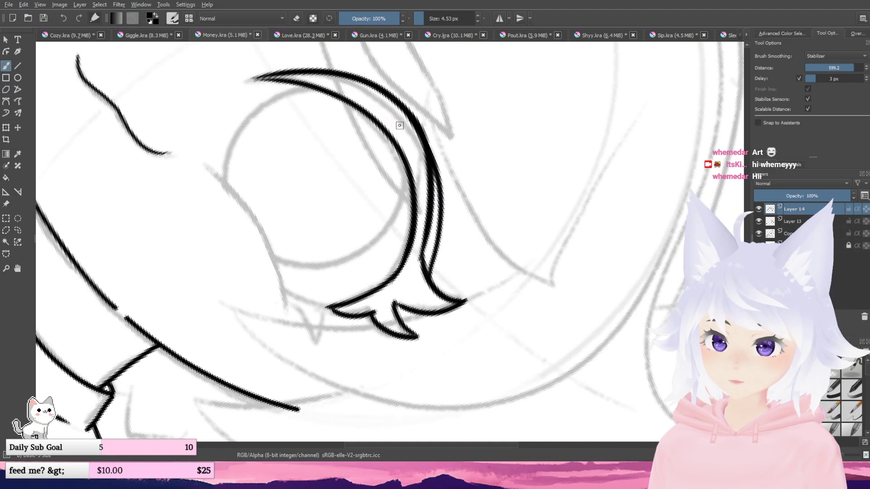
scroll(533, 186, "down", 3)
key("5")
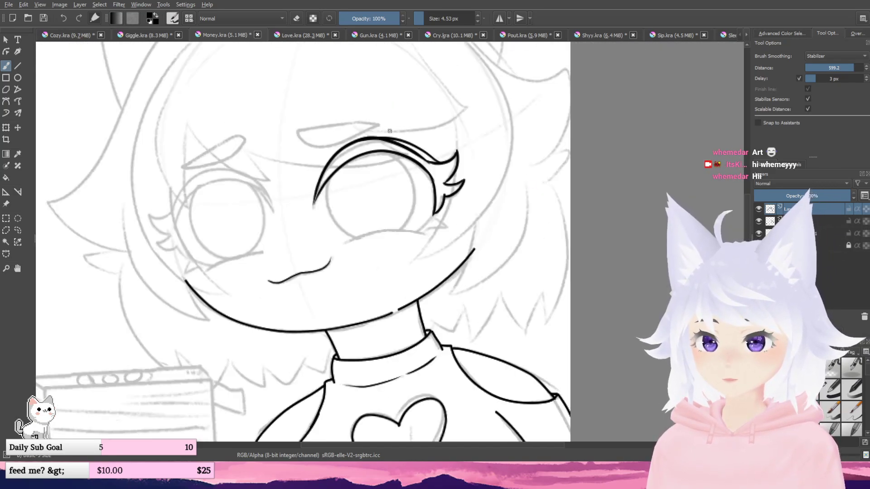
- Erase the superseded inner line beneath the new outer curve of the upper eyelid with the 9.34 px eraser
scroll(390, 130, "up", 3)
key("e")
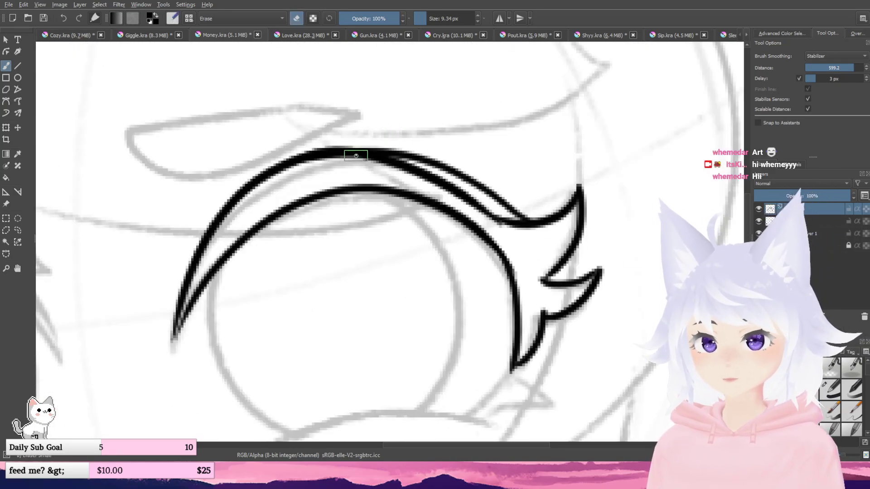
scroll(349, 156, "up", 3)
mouse_move(349, 177)
left_mouse_down()
mouse_move(474, 187)
mouse_move(364, 176)
mouse_move(370, 165)
mouse_move(296, 169)
left_mouse_up()
scroll(296, 168, "down", 3)
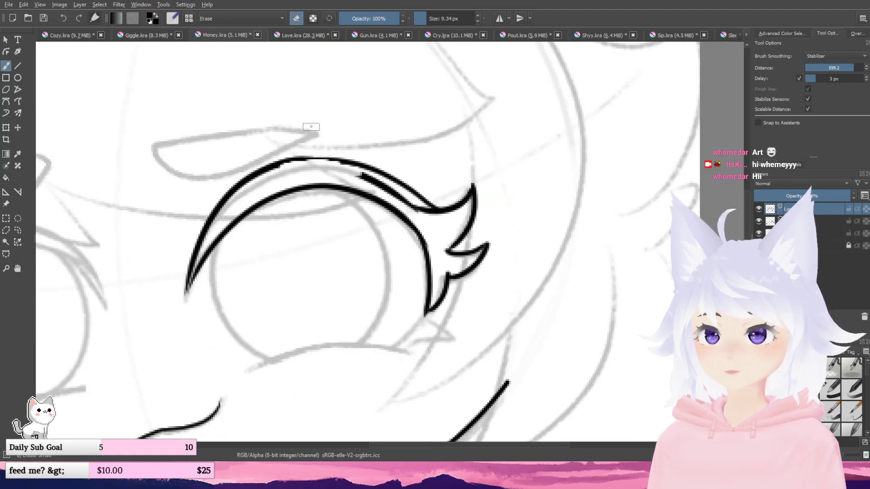
key("ctrl+z")
scroll(311, 162, "up", 1)
mouse_move(343, 186)
left_mouse_down()
mouse_move(378, 182)
mouse_move(494, 240)
mouse_move(486, 239)
mouse_move(502, 237)
left_mouse_up()
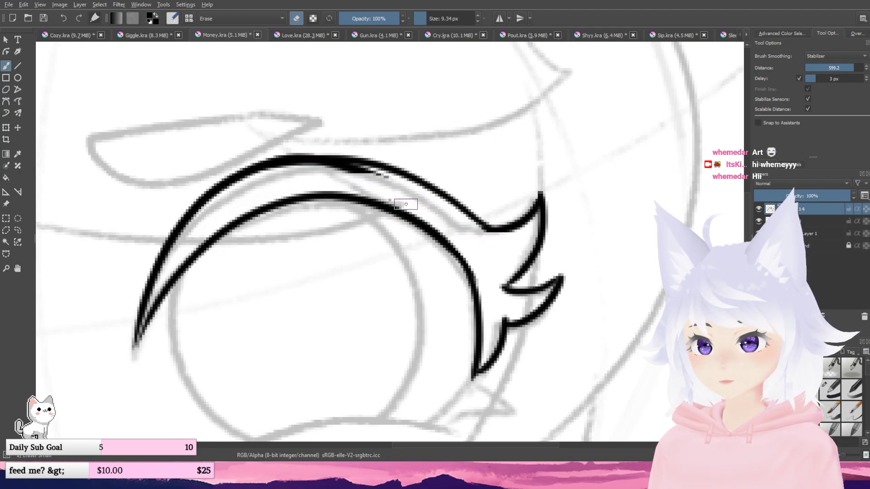
mouse_move(387, 189)
left_mouse_down()
mouse_move(349, 169)
mouse_move(287, 171)
mouse_move(266, 183)
mouse_move(395, 162)
mouse_move(420, 148)
left_mouse_up()
scroll(266, 183, "down", 2)
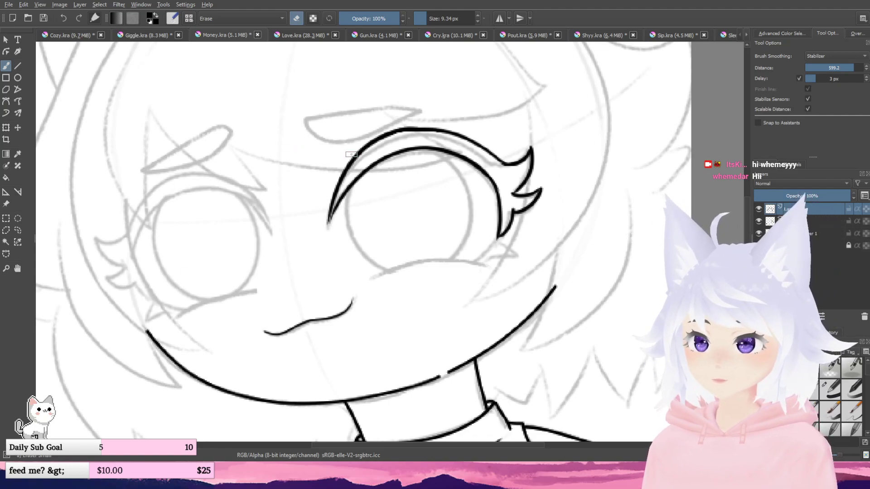
- Try to ink a lower-corner line with a small pointed lash under the outer lashes using the 4.53 px brush
left_click_drag(362, 156, 351, 192)
key("/")
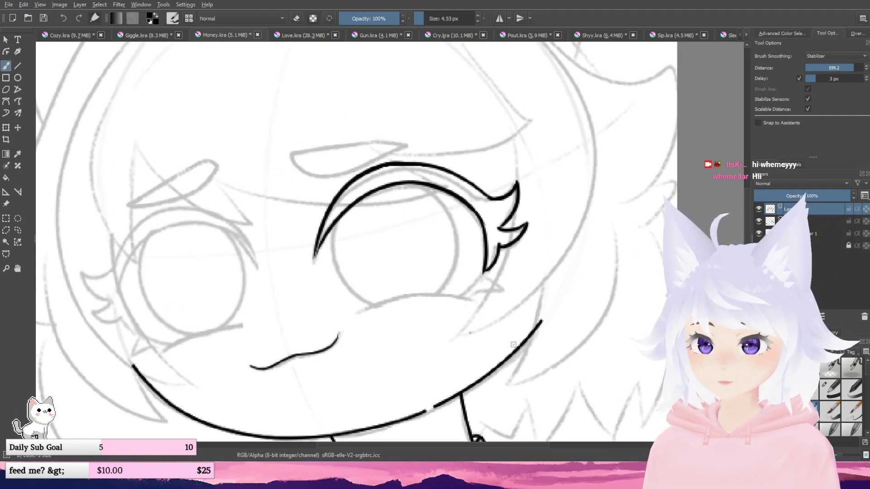
left_click_drag(409, 307, 404, 288)
scroll(429, 274, "up", 1)
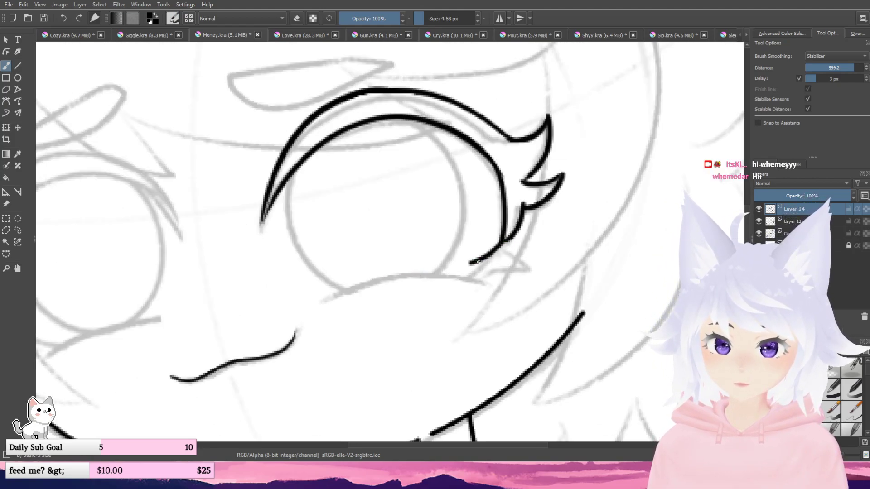
mouse_move(481, 261)
left_mouse_down()
mouse_move(516, 258)
mouse_move(508, 249)
left_mouse_up()
scroll(489, 213, "down", 1)
scroll(512, 223, "up", 2)
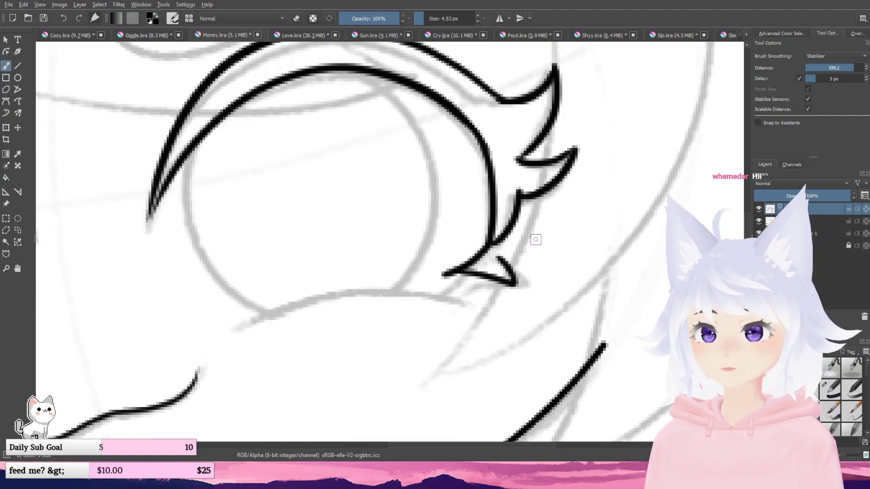
scroll(535, 239, "down", 2)
scroll(495, 222, "down", 2)
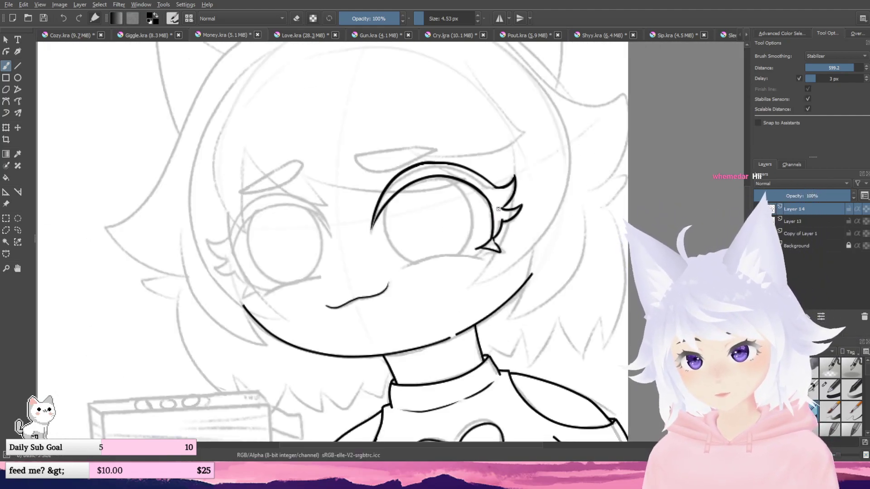
key("ctrl+z")
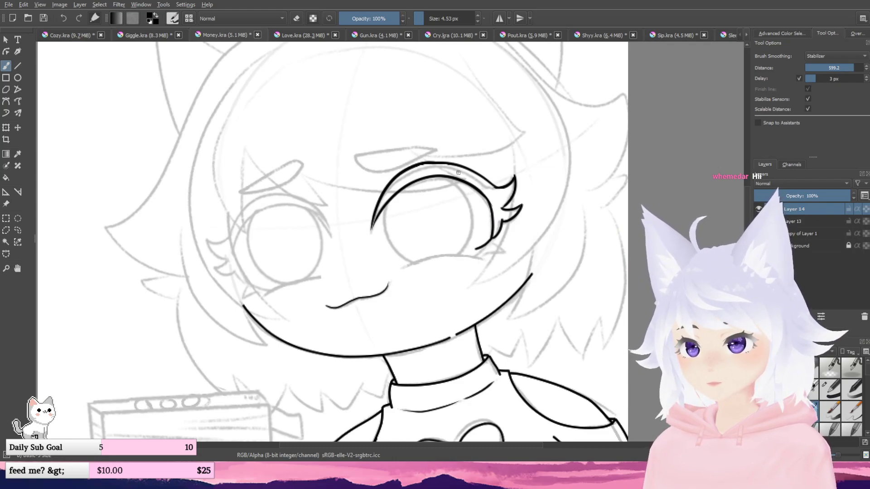
- Trim the thick section of the eyelid's upper edge with the eraser to even out its line weight
scroll(458, 173, "up", 2)
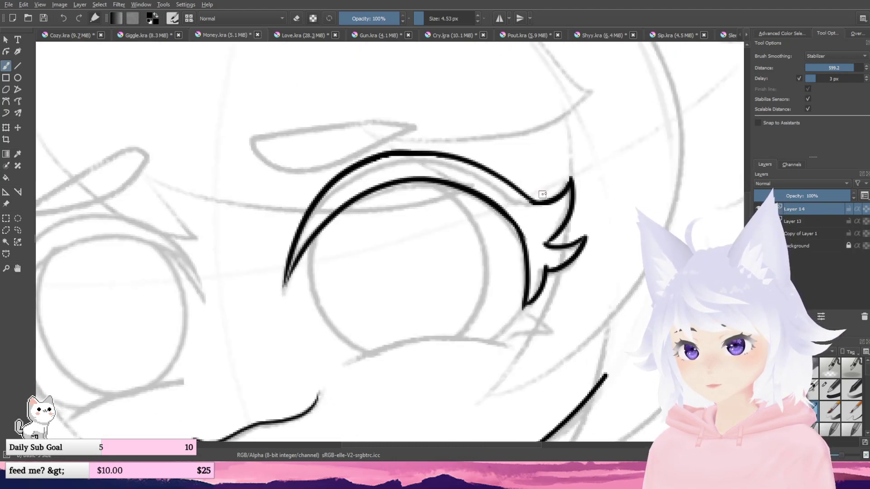
left_click_drag(569, 191, 408, 343)
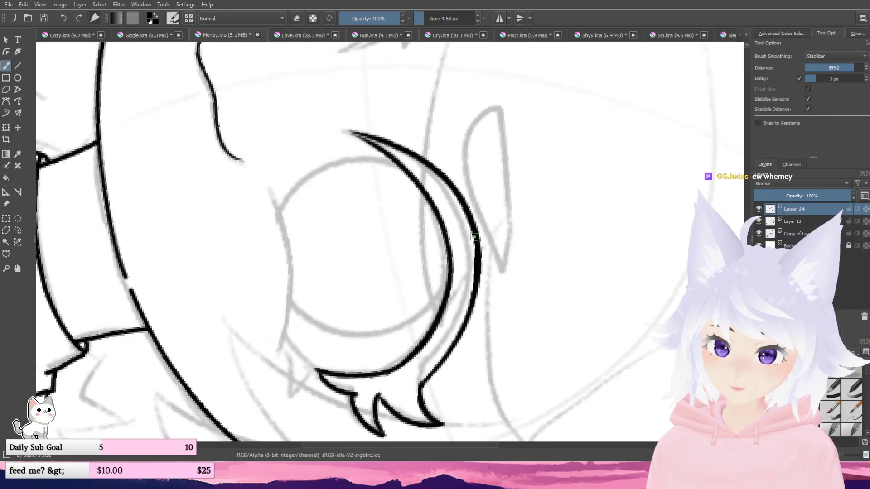
key("e")
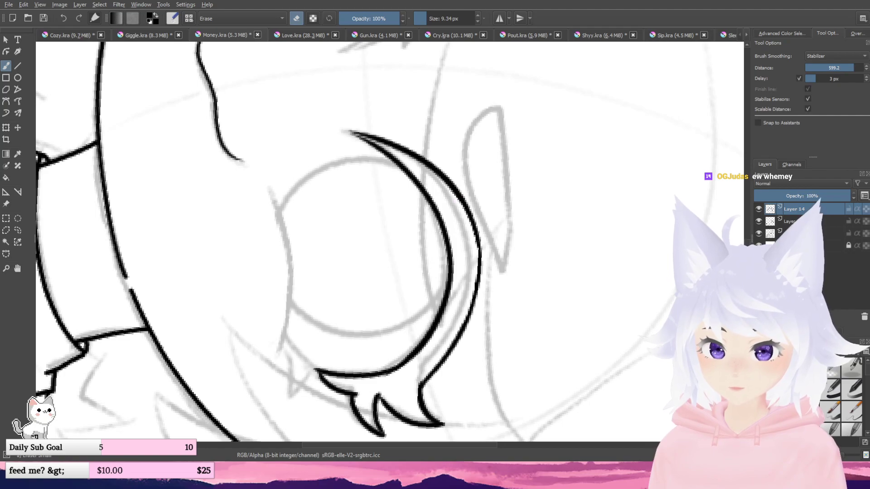
key("e")
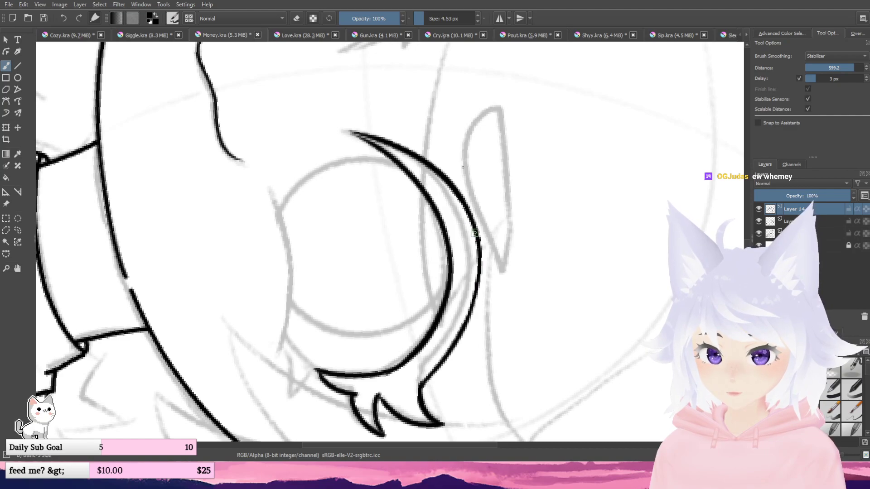
key("5")
scroll(465, 157, "down", 1)
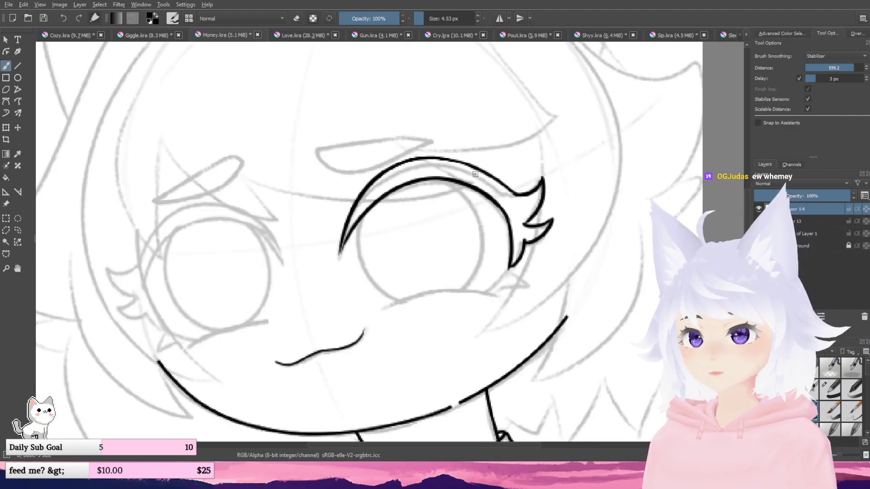
scroll(469, 161, "down", 1)
scroll(351, 213, "up", 2)
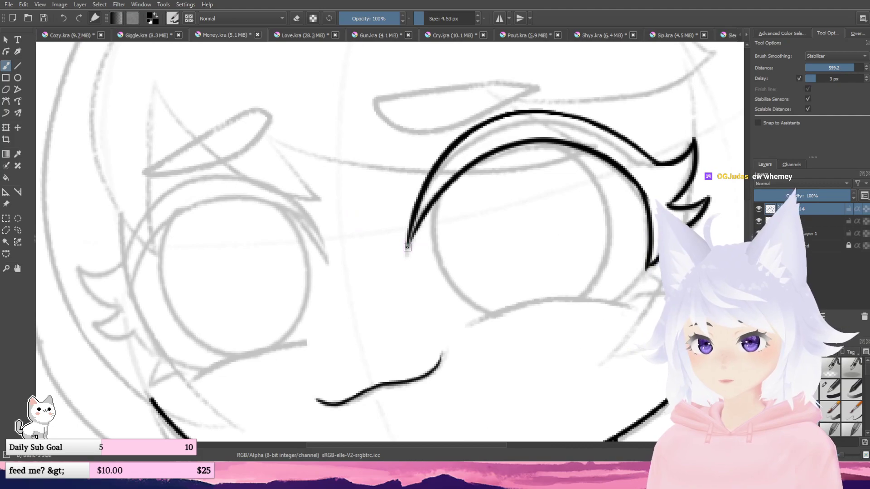
scroll(410, 243, "down", 2)
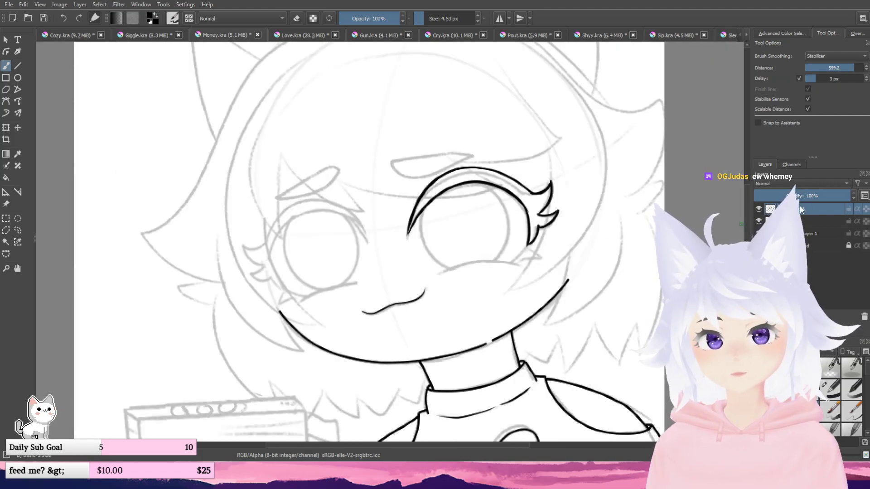
- Duplicate the eyelid layer and transform the copy, mirrored horizontally and tilted, over the other sketched eye
key("ctrl+j")
key("ctrl+t")
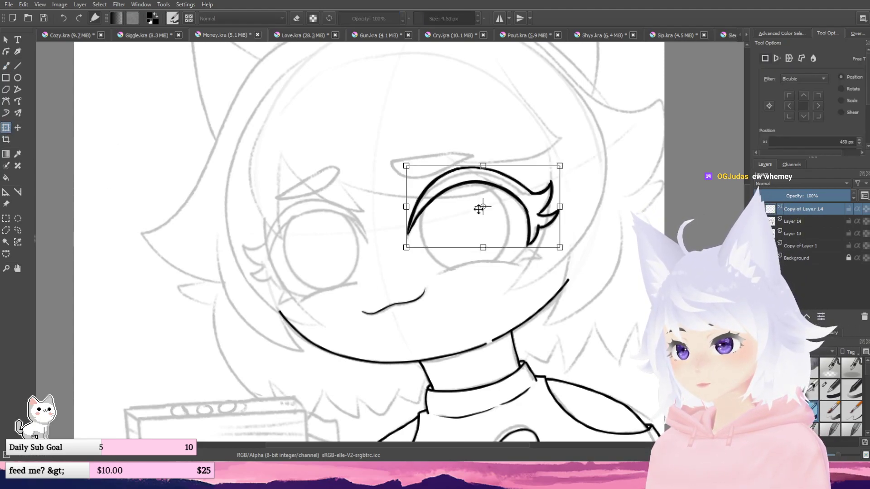
key("h")
left_click_drag(478, 209, 275, 236)
left_click_drag(304, 308, 340, 303)
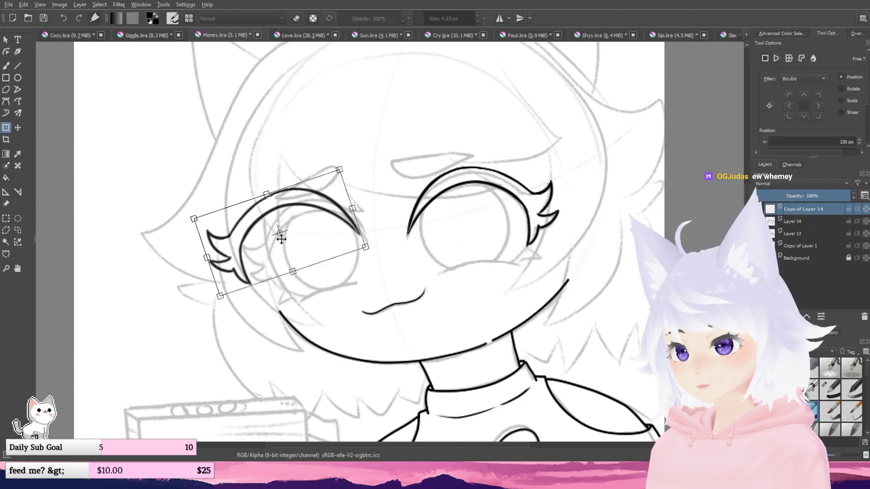
mouse_move(281, 238)
left_mouse_down()
mouse_move(292, 242)
mouse_move(287, 237)
left_mouse_up()
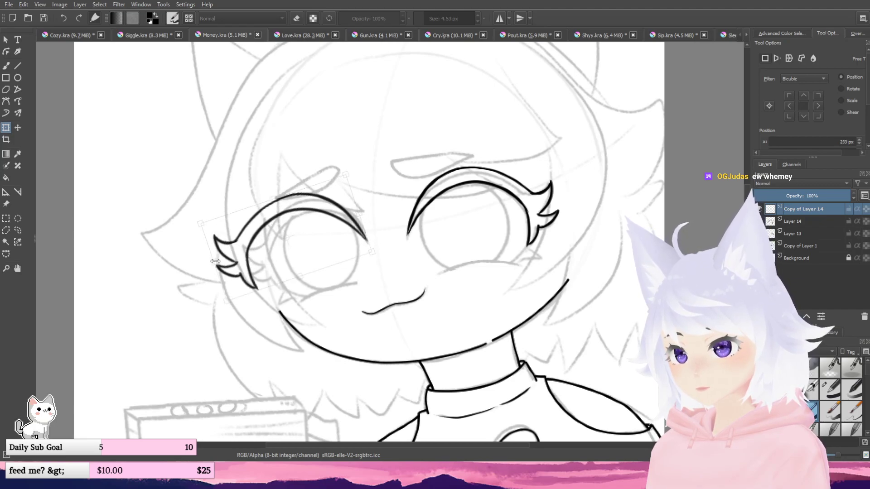
- Narrow the mirrored eyelid, fine-tune its tilt and position to fit the sketched eye, and apply the transform
left_click_drag(216, 261, 280, 243)
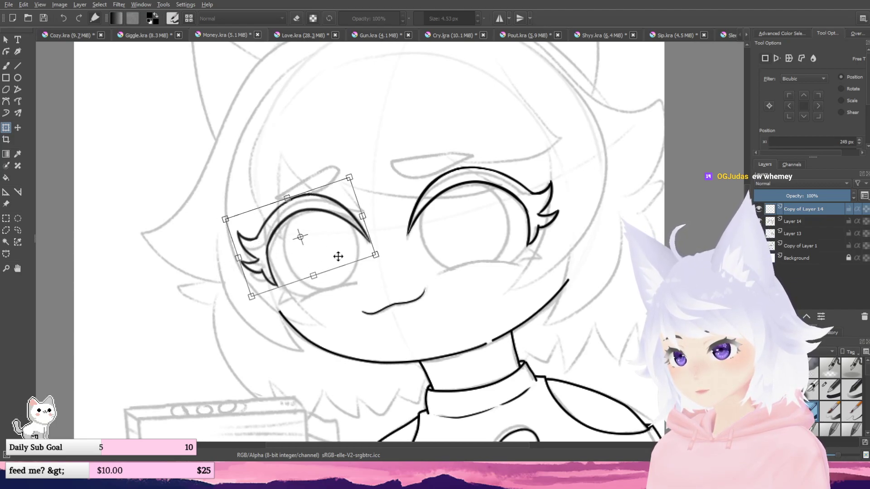
left_click_drag(282, 273, 278, 270)
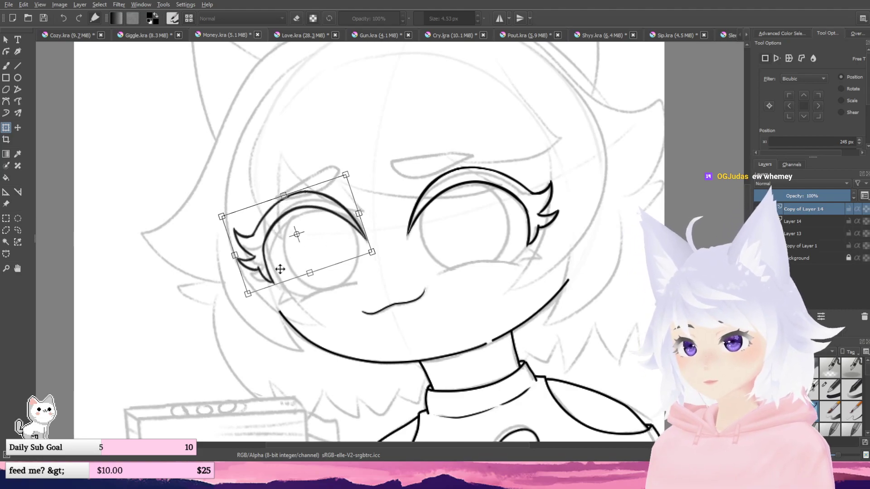
mouse_move(319, 252)
left_mouse_down()
mouse_move(333, 253)
mouse_move(317, 249)
left_mouse_up()
left_click_drag(269, 291, 298, 254)
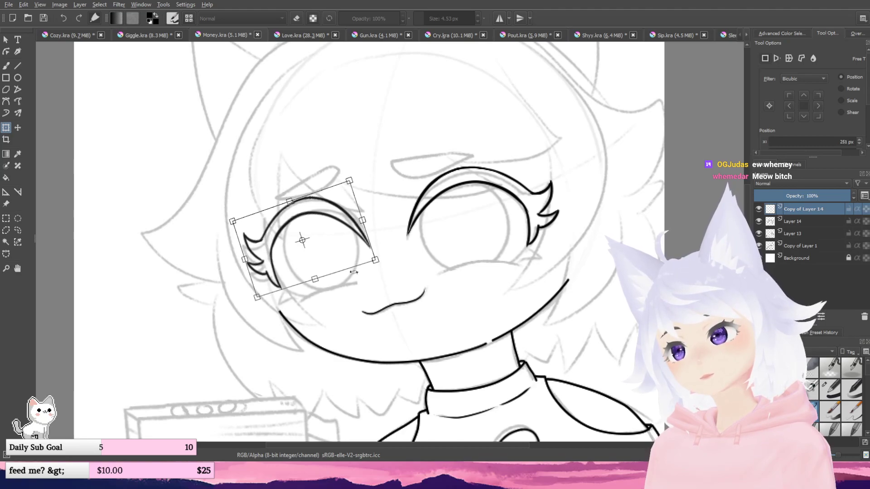
left_click_drag(348, 268, 335, 268)
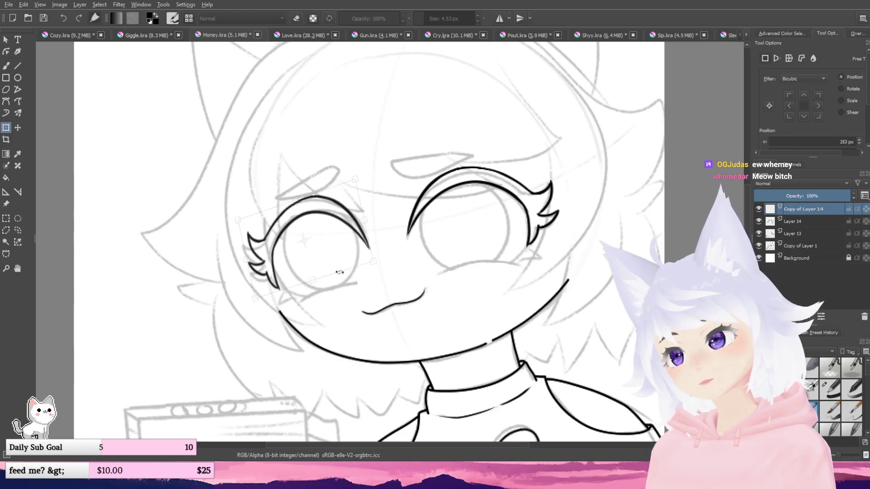
left_click_drag(312, 261, 312, 262)
left_click_drag(363, 199, 366, 205)
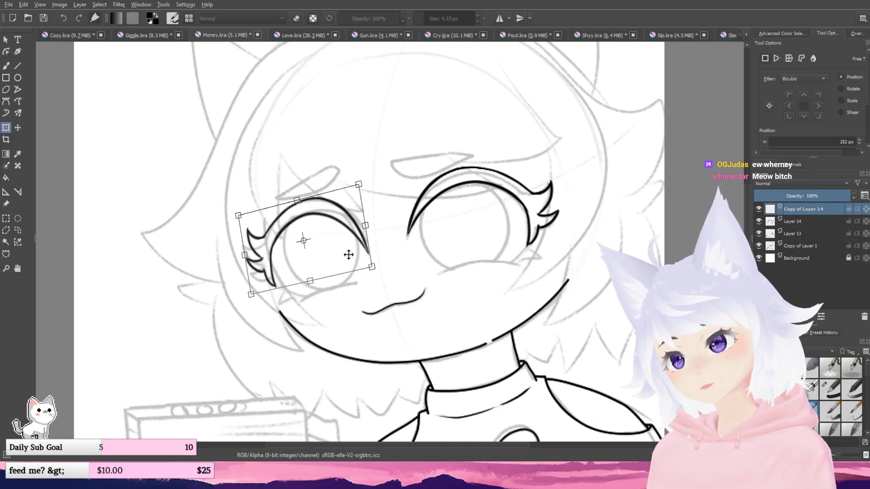
left_click_drag(327, 265, 326, 262)
left_click_drag(331, 295, 336, 294)
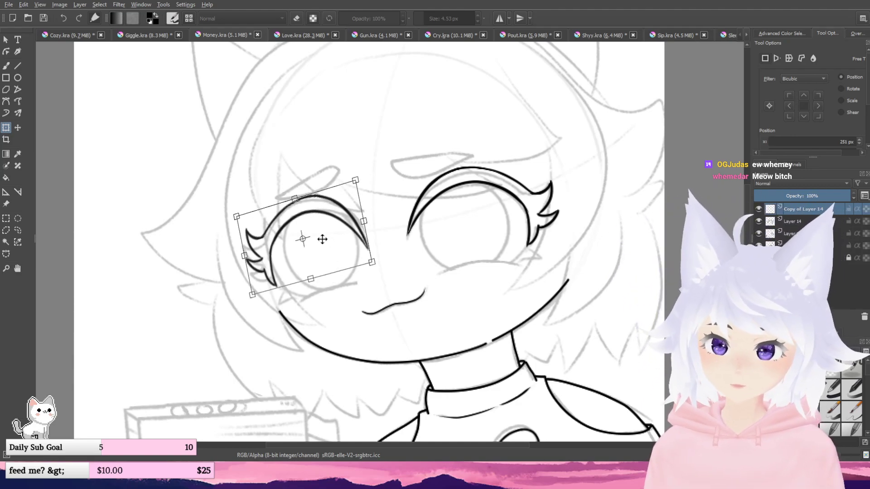
left_click_drag(322, 236, 322, 241)
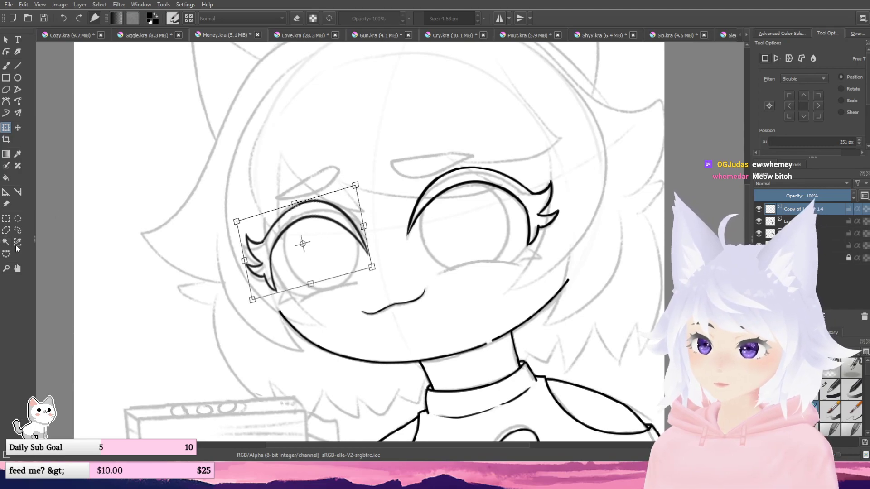
left_click(18, 230)
key("b")
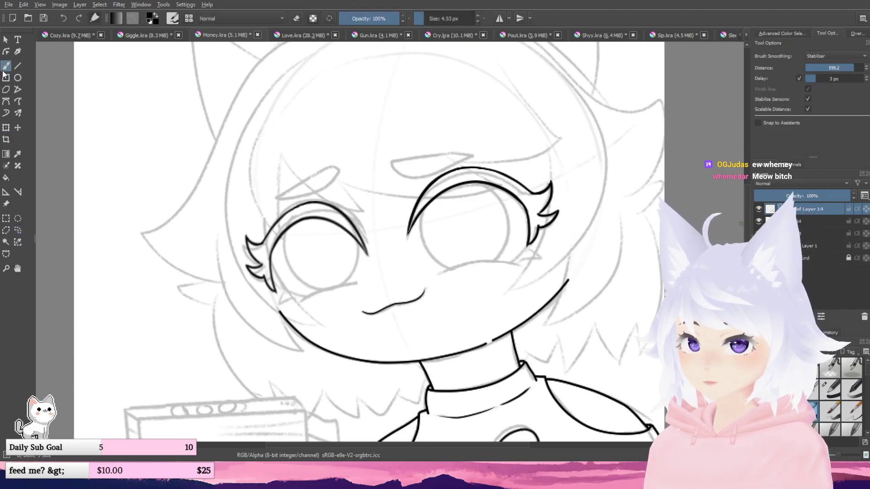
- Redraw the lower outer corner of the mirrored eyelid as an inward-curving point and erase the old downward lash lines
scroll(300, 310, "up", 1)
scroll(301, 310, "up", 1)
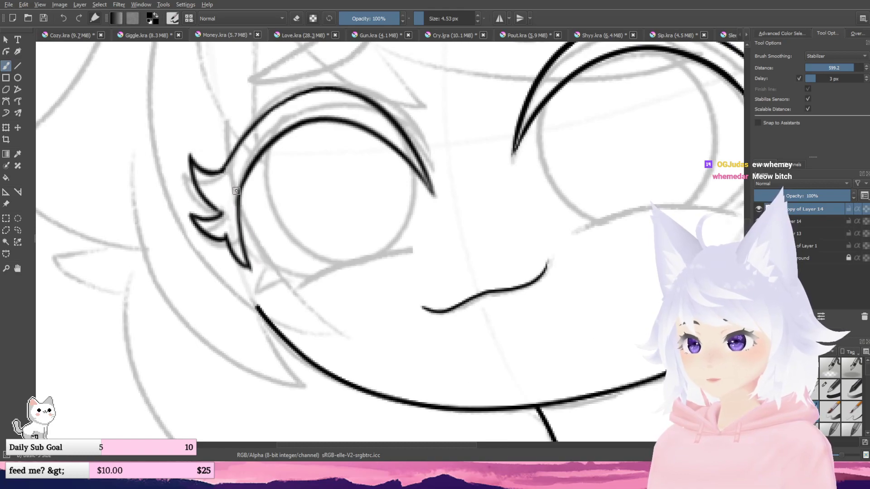
mouse_move(239, 192)
left_mouse_down()
mouse_move(283, 268)
mouse_move(231, 239)
left_mouse_up()
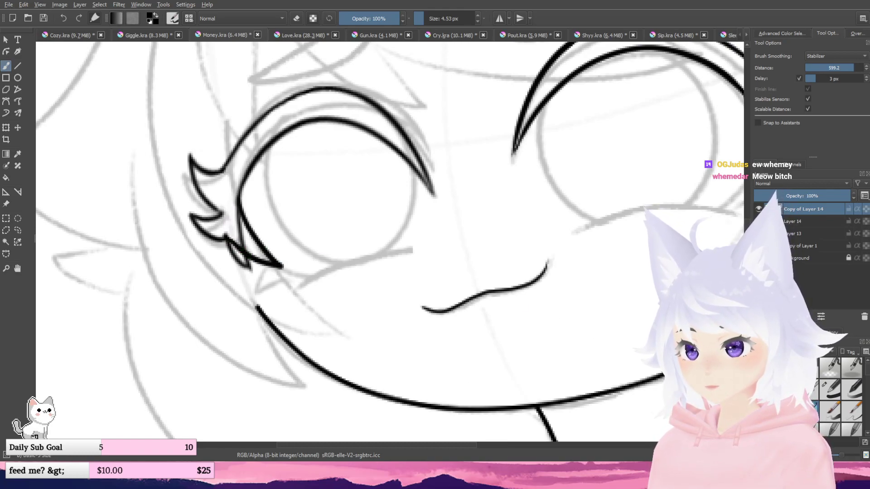
key("e")
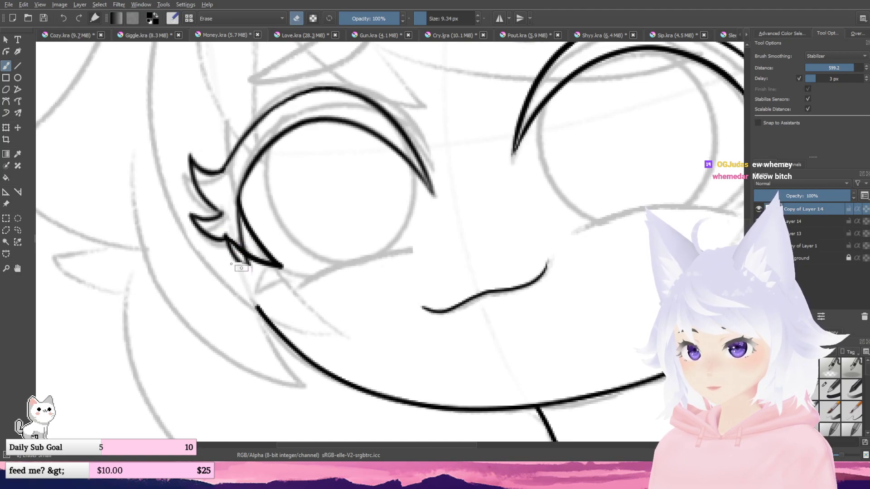
mouse_move(241, 268)
left_mouse_down()
mouse_move(219, 247)
mouse_move(257, 277)
left_mouse_up()
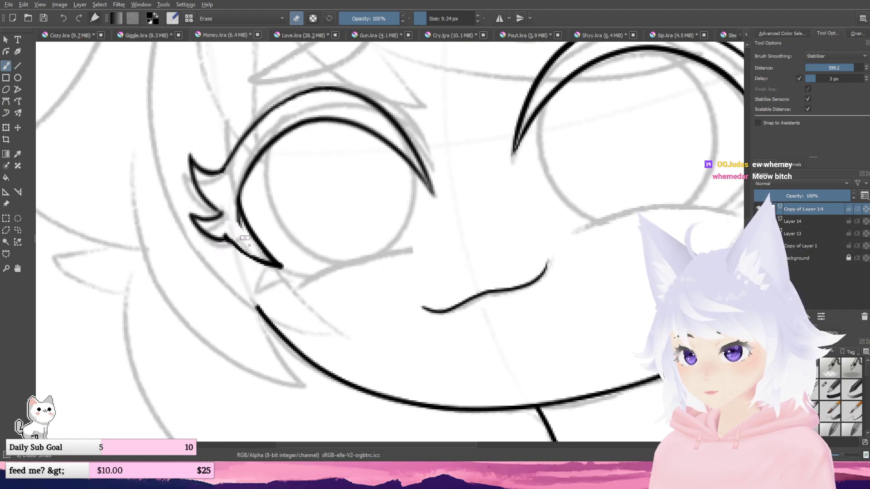
scroll(233, 177, "down", 3)
left_click_drag(234, 176, 263, 215)
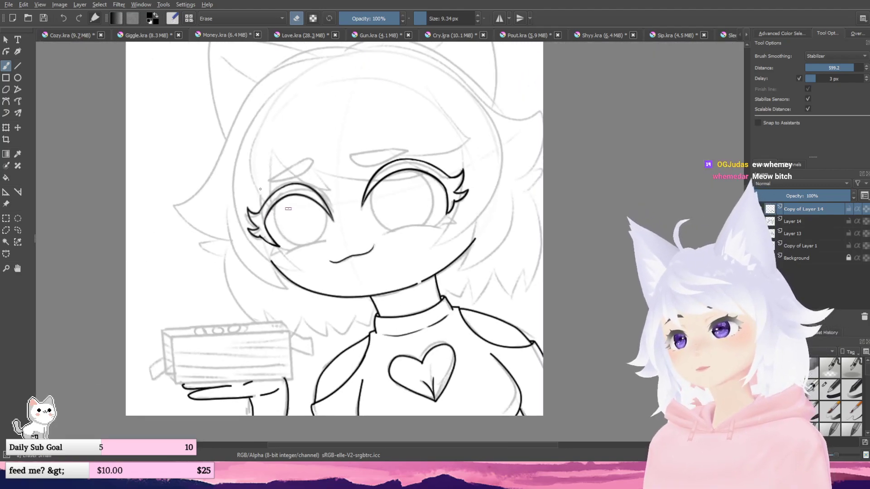
- Tilt the mirrored eyelid slightly counterclockwise, nudge it over the sketched eye, and apply the transform
key("ctrl+t")
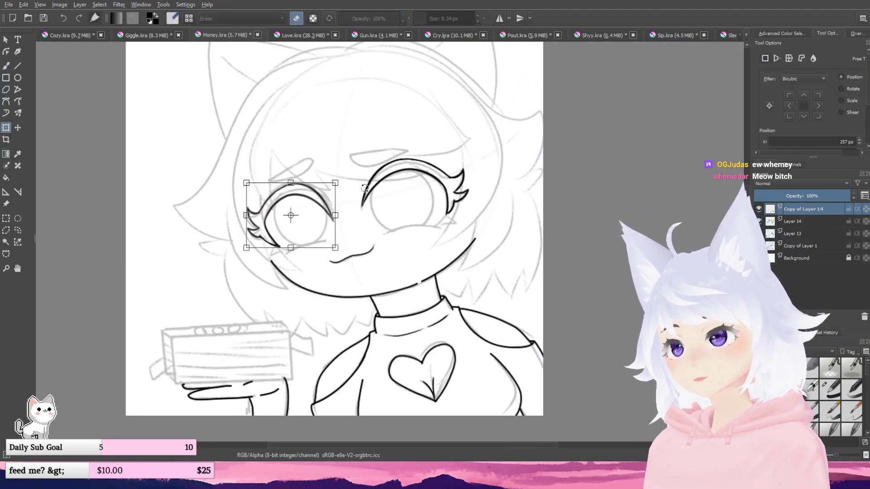
left_click_drag(334, 195, 291, 207)
left_click_drag(286, 289, 292, 288)
left_click_drag(285, 222, 284, 219)
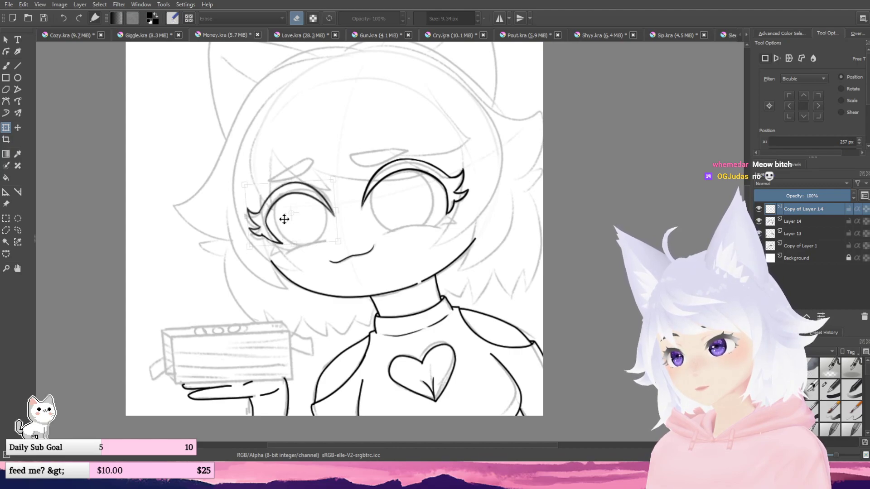
left_click_drag(249, 246, 247, 248)
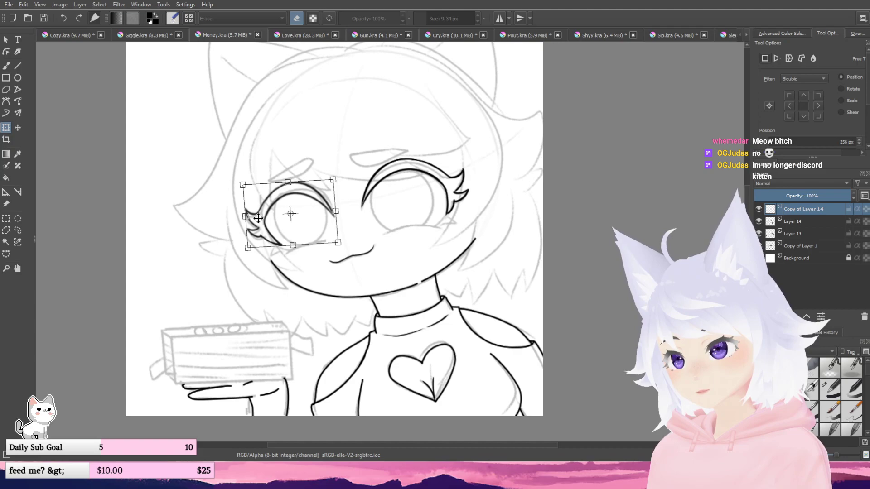
left_click(18, 230)
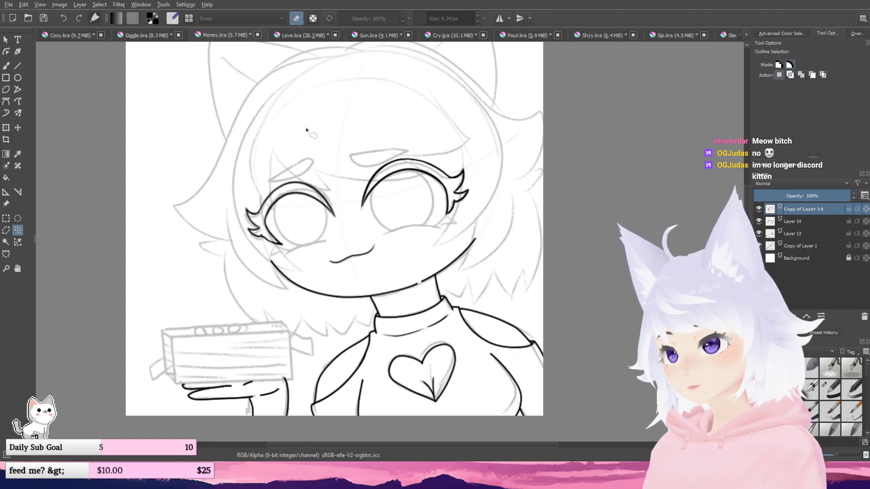
left_click(5, 66)
mouse_move(354, 216)
left_mouse_down()
mouse_move(348, 245)
mouse_move(356, 237)
left_mouse_up()
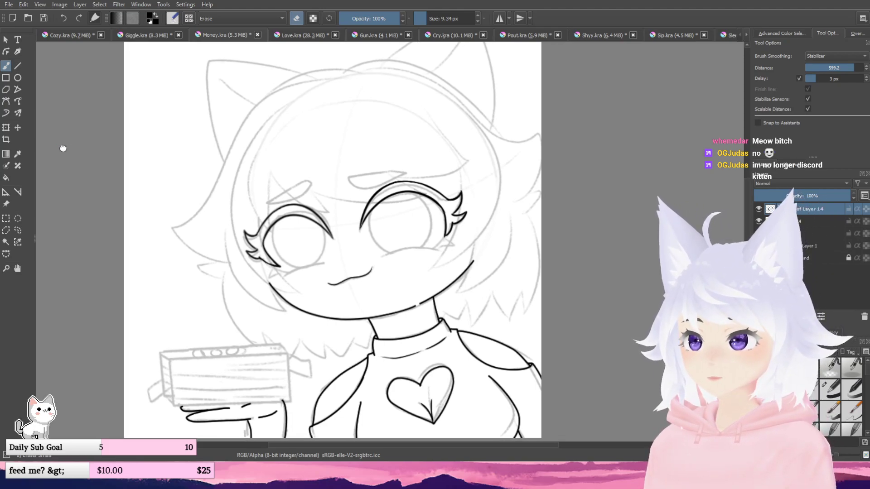
left_click_drag(64, 145, 171, 165)
left_click_drag(343, 222, 274, 206)
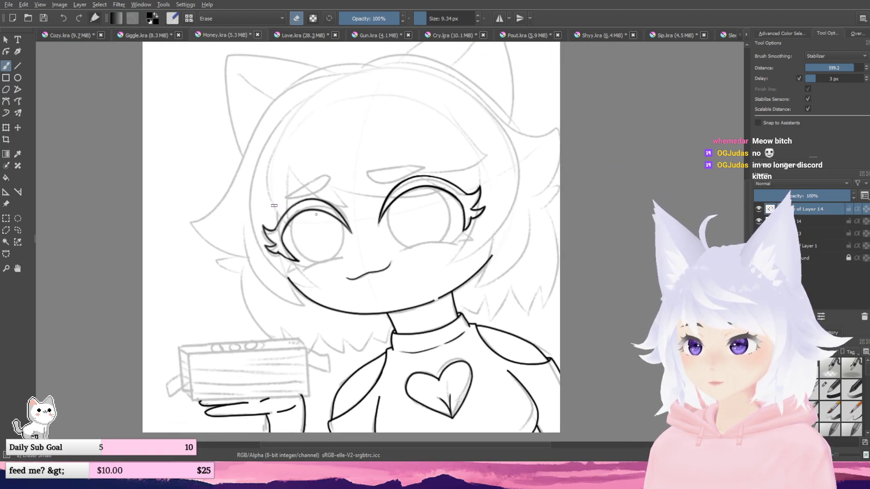
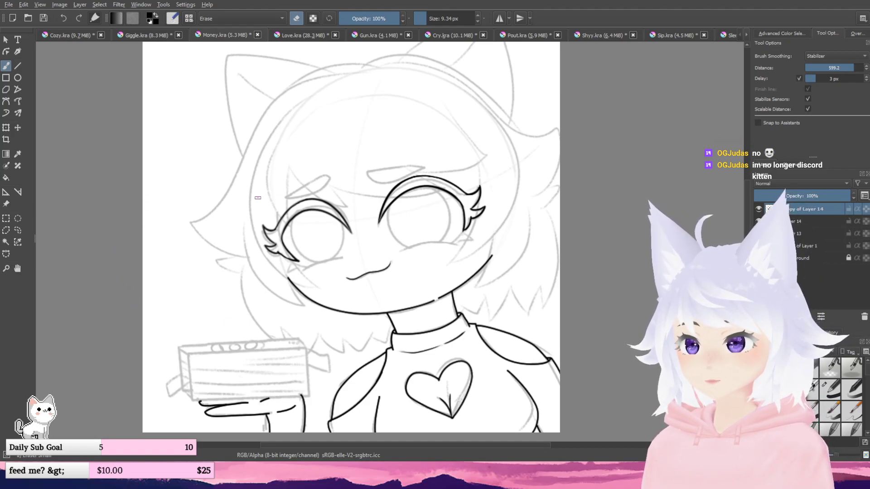
- Merge the mirrored eyelid into Layer 14 and shift both eyelids together slightly down and to the left
scroll(258, 198, "up", 3)
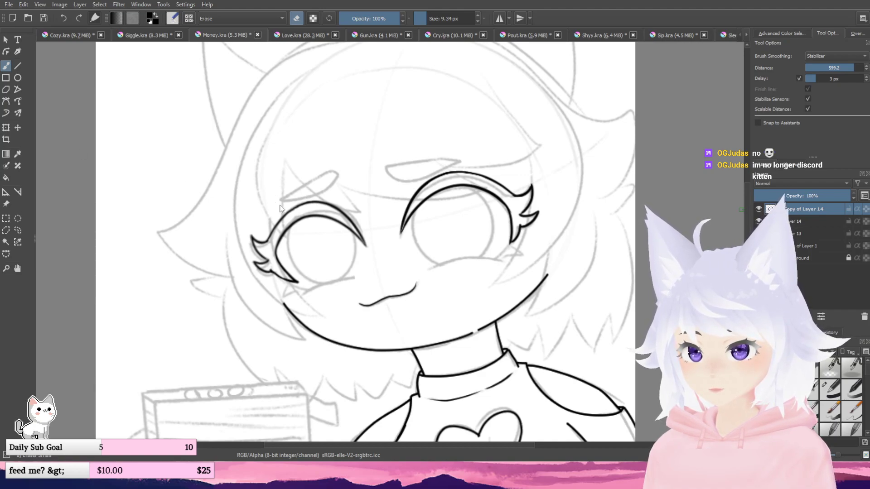
key("ctrl+e")
key("ctrl+t")
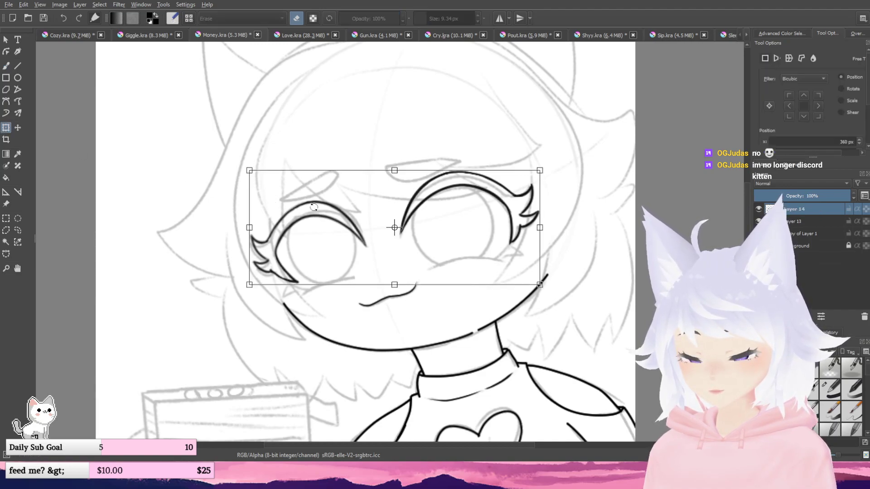
left_click_drag(321, 207, 317, 208)
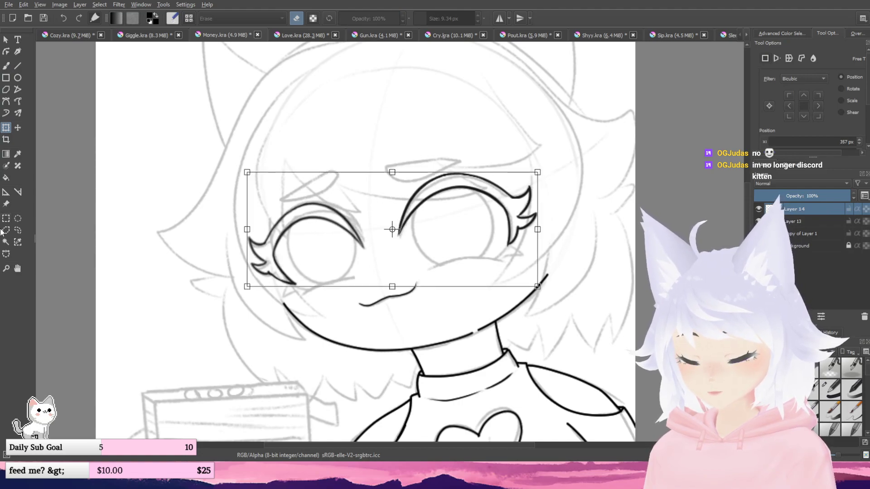
left_click(17, 231)
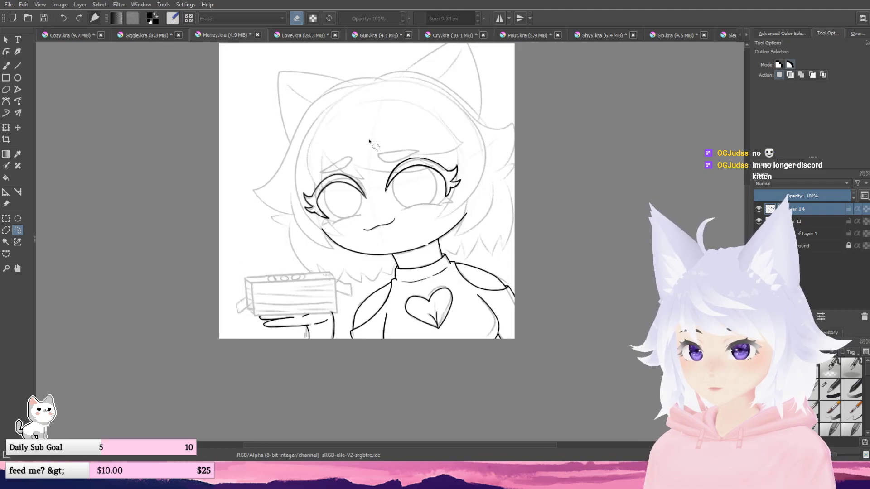
scroll(369, 140, "down", 2)
left_click_drag(315, 171, 312, 188)
left_click(6, 65)
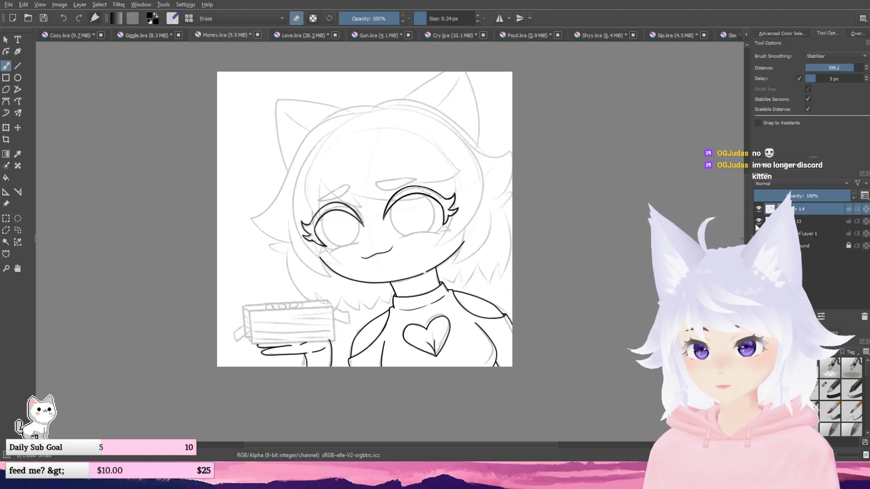
- Make Layer 13 active and choose the 4.53 px inking brush
left_click(798, 222)
left_click(759, 221)
left_click(759, 221)
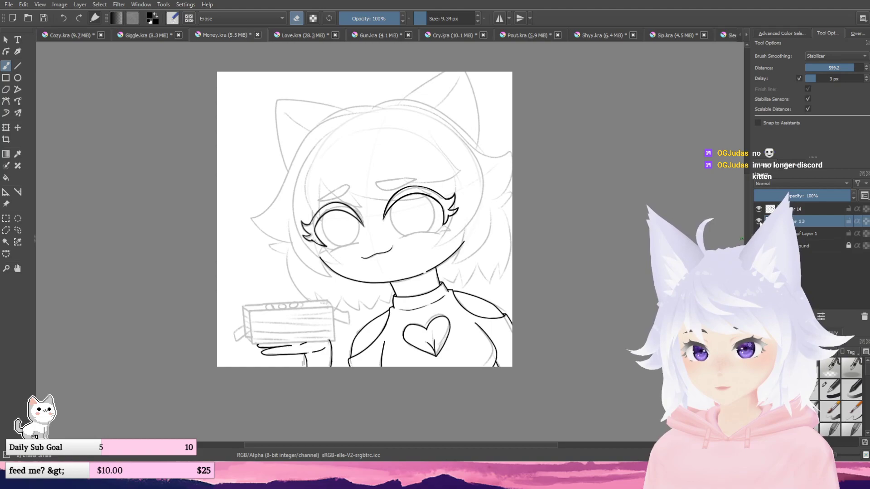
left_click(812, 208)
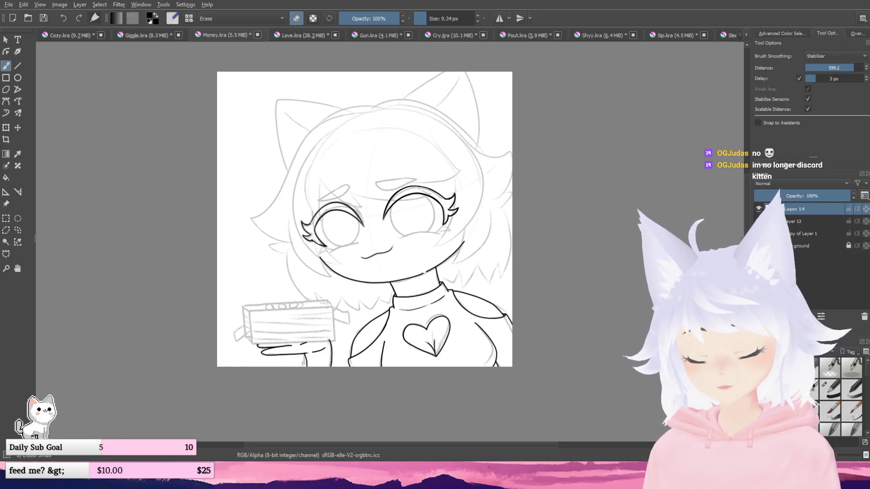
left_click(819, 222)
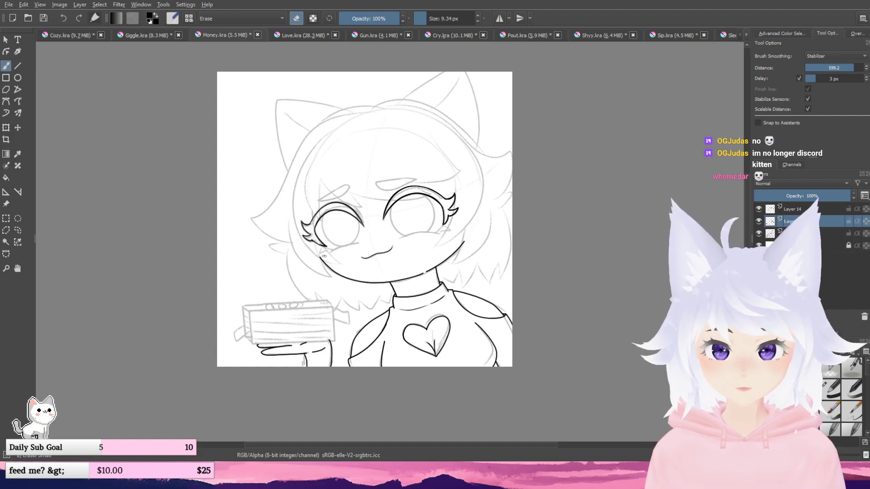
scroll(372, 215, "up", 1)
left_click_drag(372, 216, 385, 247)
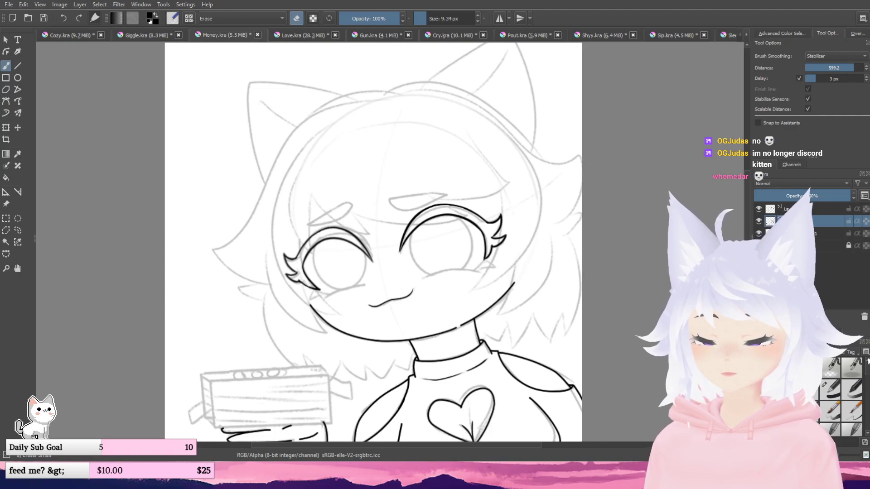
left_click(831, 390)
scroll(389, 309, "down", 1)
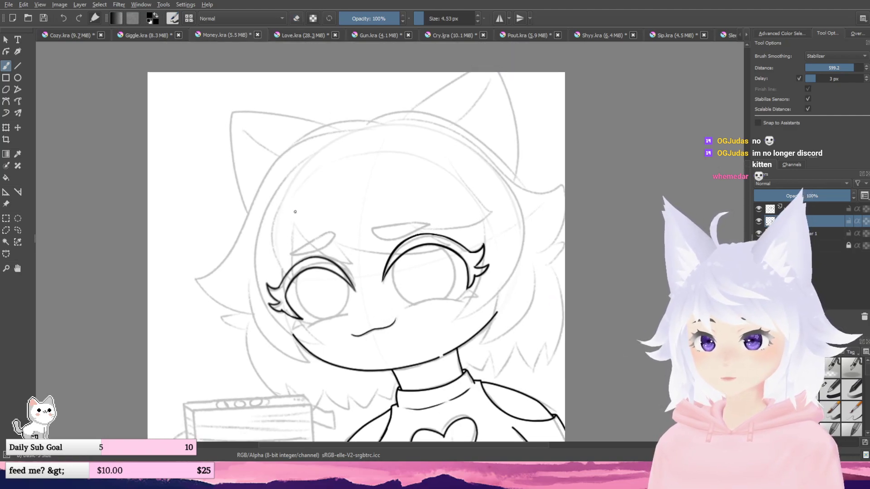
- Ink the curved outer edge of the fringe down to the smaller eye, redoing the stroke until it fits
mouse_move(295, 183)
left_mouse_down()
mouse_move(275, 212)
mouse_move(275, 272)
mouse_move(294, 292)
left_mouse_up()
left_click_drag(298, 255, 294, 226)
key("ctrl+z")
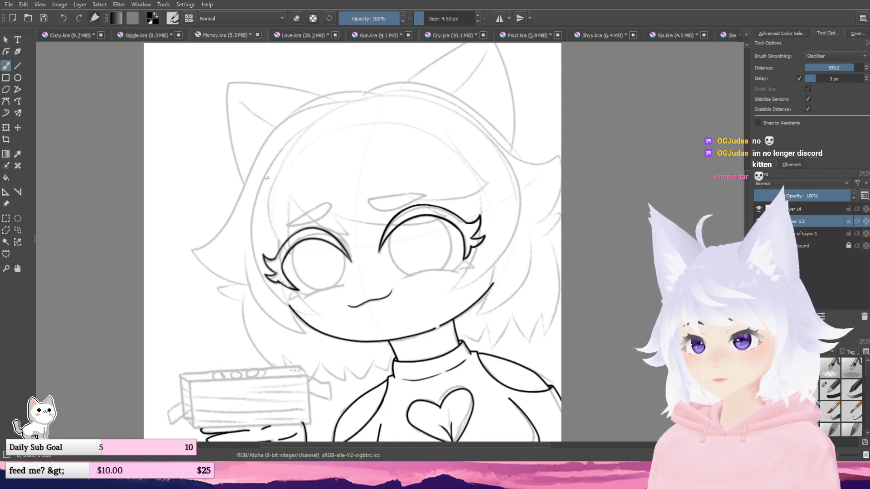
mouse_move(286, 162)
left_mouse_down()
mouse_move(265, 211)
mouse_move(298, 269)
left_mouse_up()
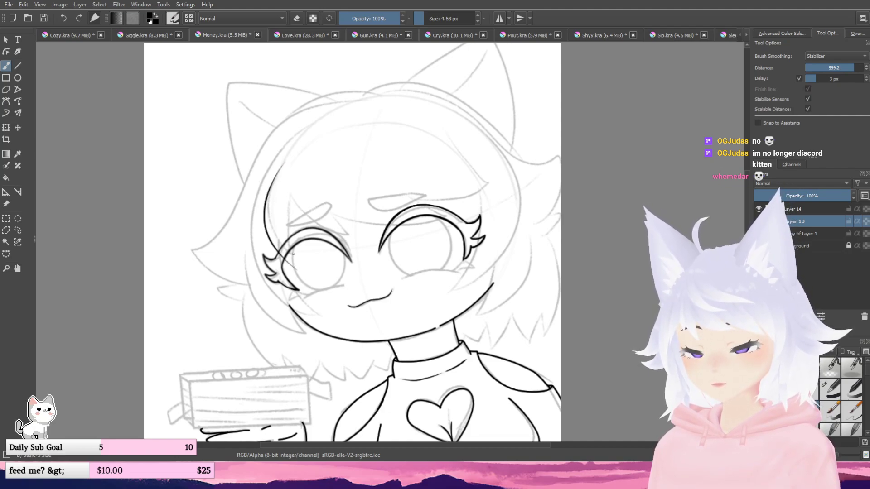
key("ctrl+z")
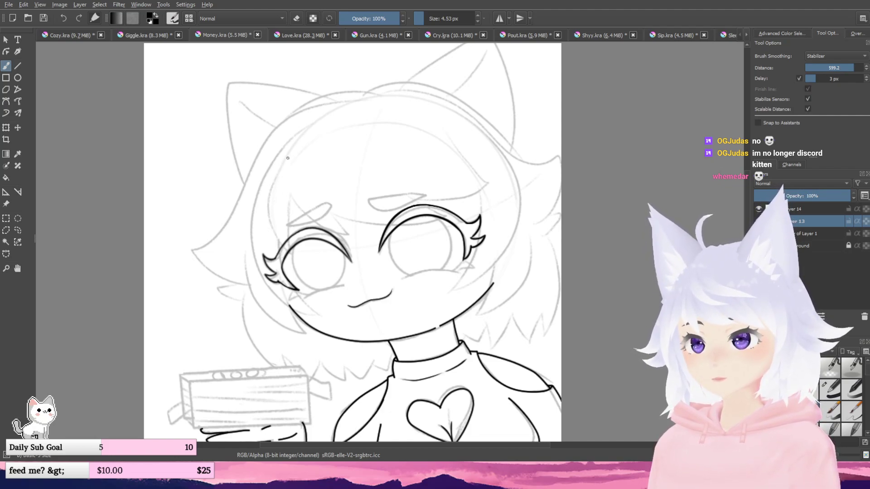
mouse_move(288, 159)
left_mouse_down()
mouse_move(273, 187)
mouse_move(299, 261)
left_mouse_up()
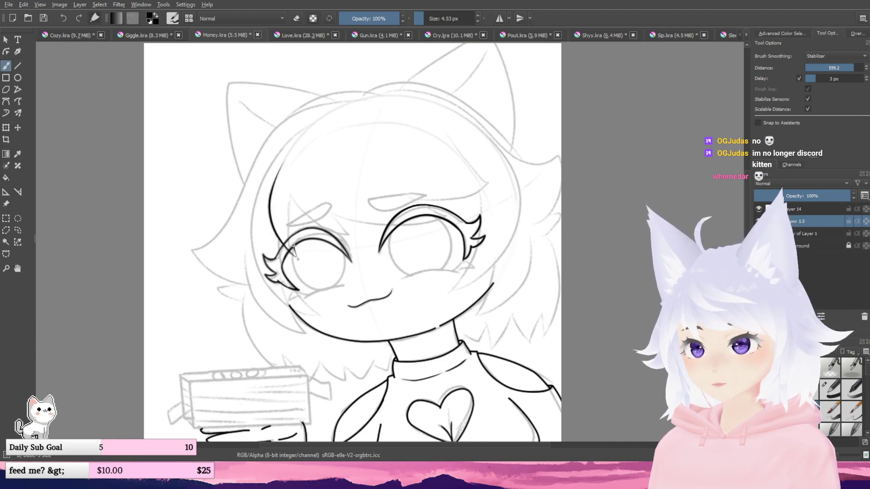
- Ink the pointed fringe strands over the smaller eye, from the forehead peak down to the eye and in toward the nose
mouse_move(292, 200)
left_mouse_down()
mouse_move(296, 256)
mouse_move(318, 217)
mouse_move(363, 236)
left_mouse_up()
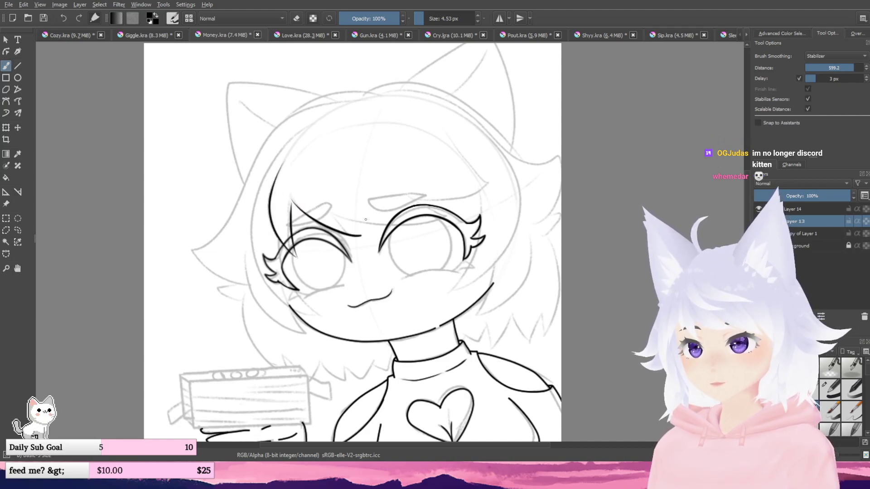
key("ctrl+z")
key("ctrl+z")
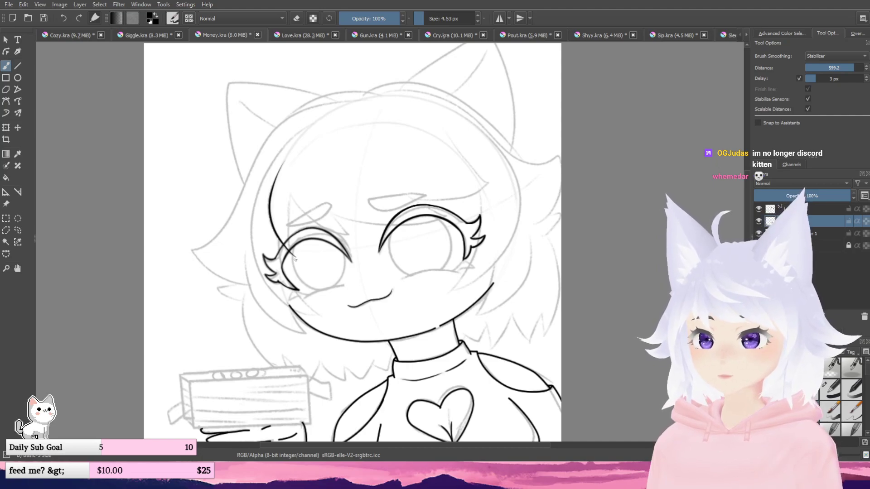
mouse_move(296, 257)
left_mouse_down()
mouse_move(291, 191)
mouse_move(307, 214)
mouse_move(357, 236)
mouse_move(330, 211)
mouse_move(367, 222)
mouse_move(441, 184)
left_mouse_up()
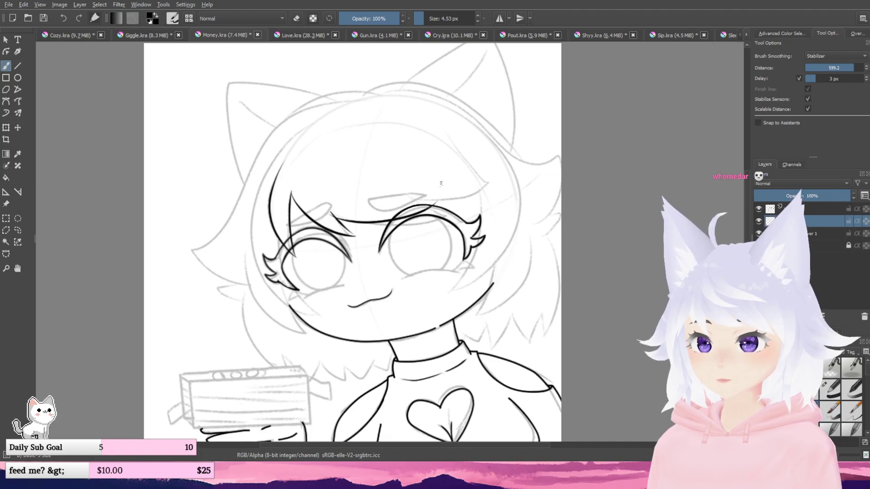
- Ink the lower fringe edge sweeping from above the nose across the top of the larger eye, redoing the stroke until it fits
key("ctrl+z")
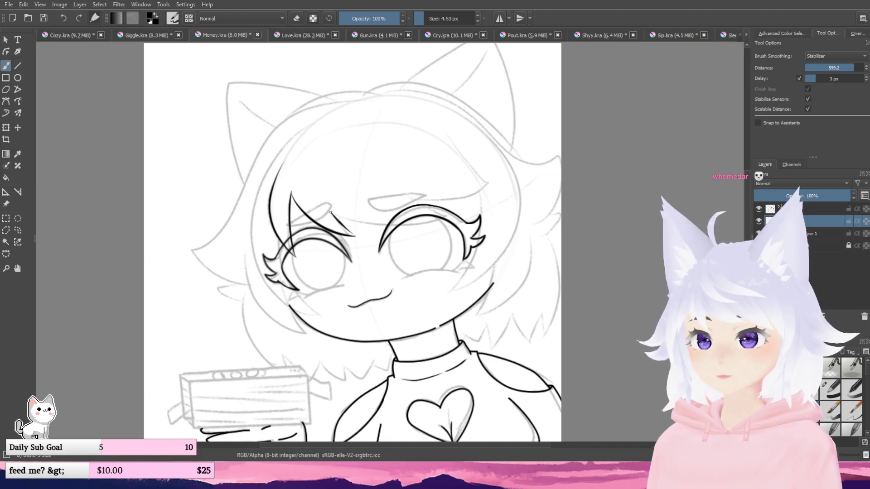
mouse_move(328, 211)
left_mouse_down()
mouse_move(353, 222)
mouse_move(444, 210)
mouse_move(423, 200)
mouse_move(491, 182)
mouse_move(455, 136)
mouse_move(383, 104)
mouse_move(376, 127)
left_mouse_up()
key("ctrl+z")
key("ctrl+z")
key("ctrl+z")
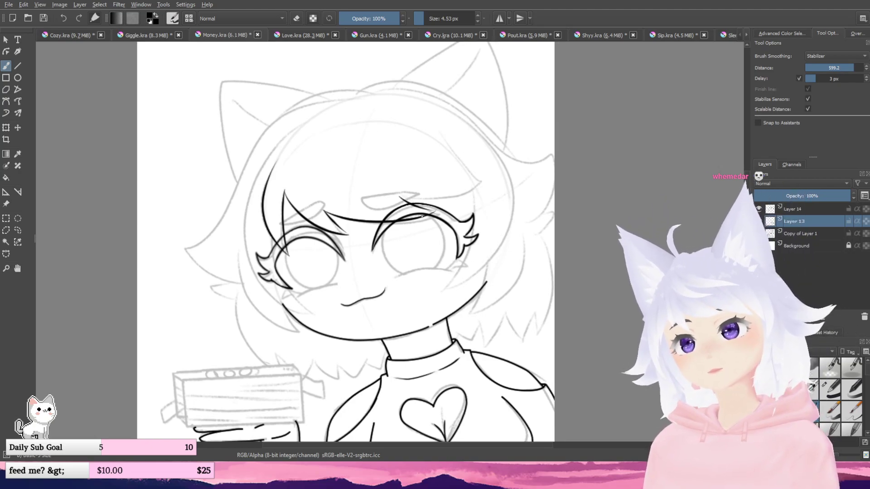
scroll(421, 216, "up", 1)
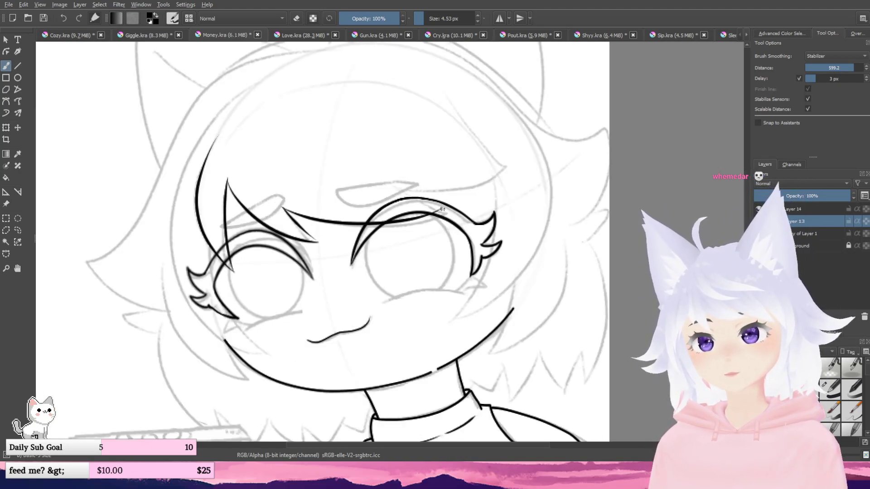
key("ctrl+z")
left_click_drag(442, 209, 426, 220)
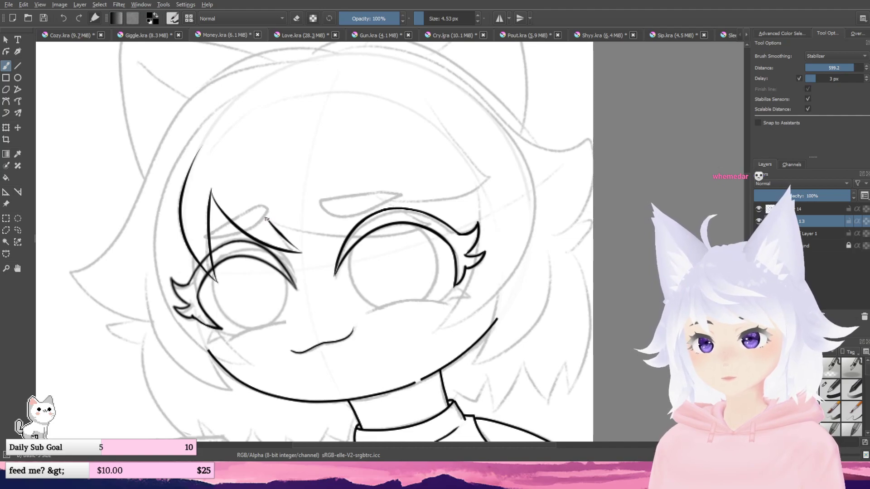
mouse_move(267, 218)
left_mouse_down()
mouse_move(354, 240)
mouse_move(453, 213)
left_mouse_up()
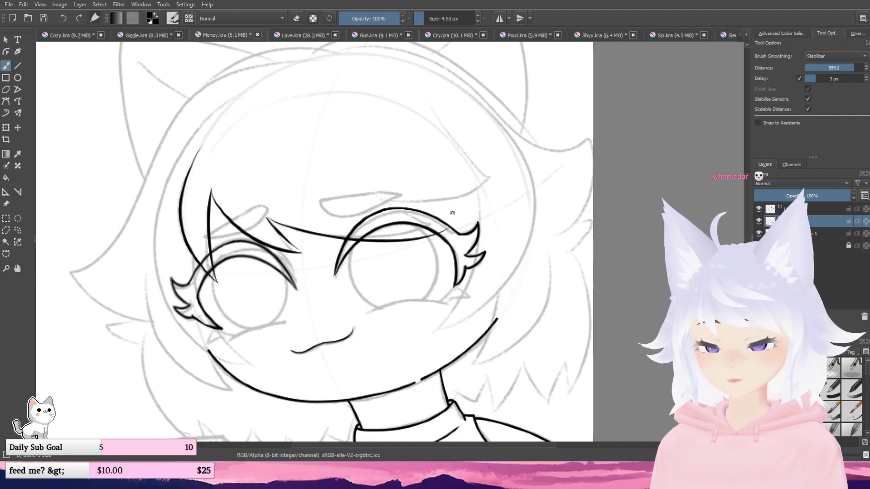
key("ctrl+z")
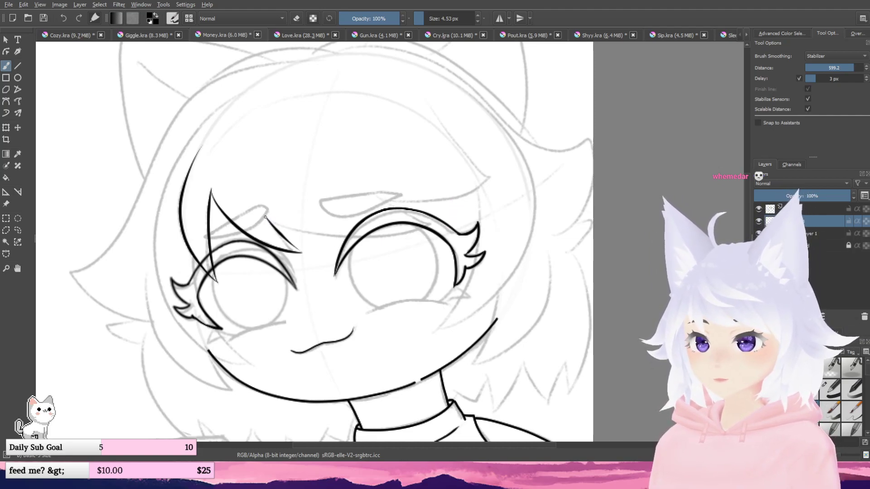
mouse_move(266, 218)
left_mouse_down()
mouse_move(326, 236)
mouse_move(441, 217)
mouse_move(371, 188)
left_mouse_up()
key("ctrl+z")
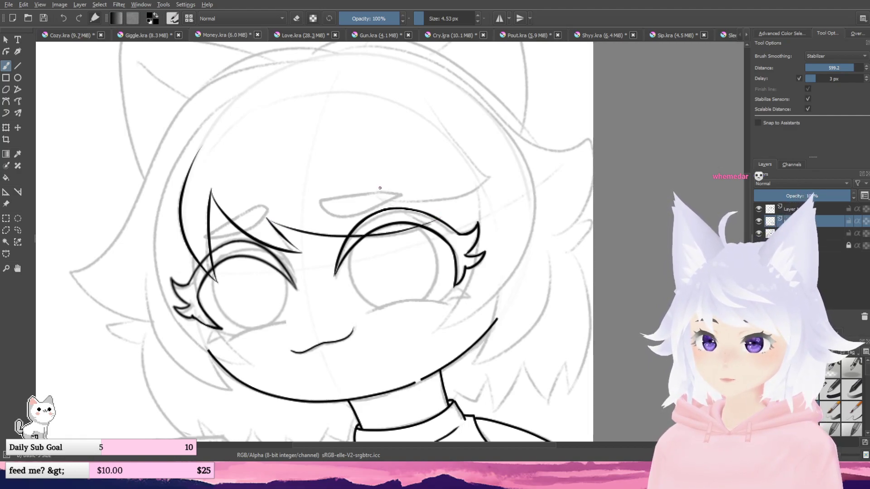
key("ctrl+z")
mouse_move(265, 219)
left_mouse_down()
mouse_move(341, 234)
mouse_move(439, 216)
left_mouse_up()
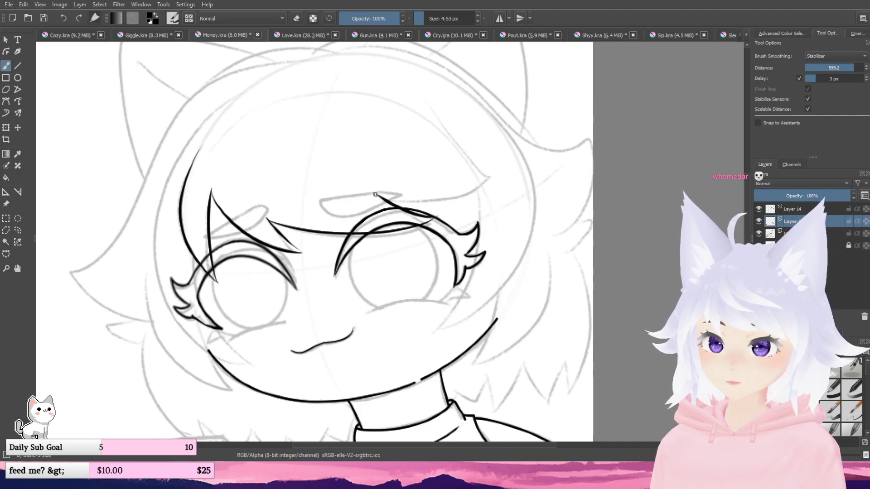
- Ink the pointed outer fringe tip beyond the larger eye, with its underside and the curved edge rising toward the crown
mouse_move(378, 195)
left_mouse_down()
mouse_move(499, 174)
mouse_move(369, 72)
left_mouse_up()
left_click_drag(389, 117, 448, 147)
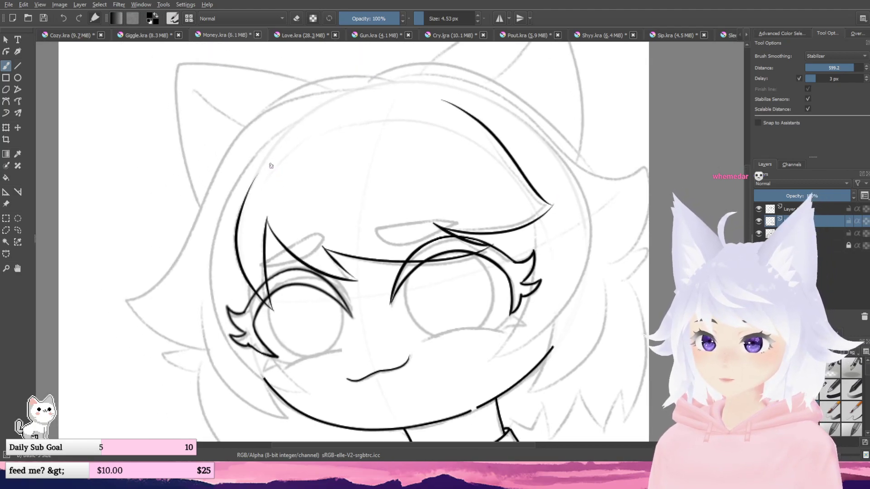
- Ink the fringe's upper edge on the smaller eye's side and the pointed lock sweeping across the forehead, redoing strokes until they fit
left_click_drag(281, 134, 401, 92)
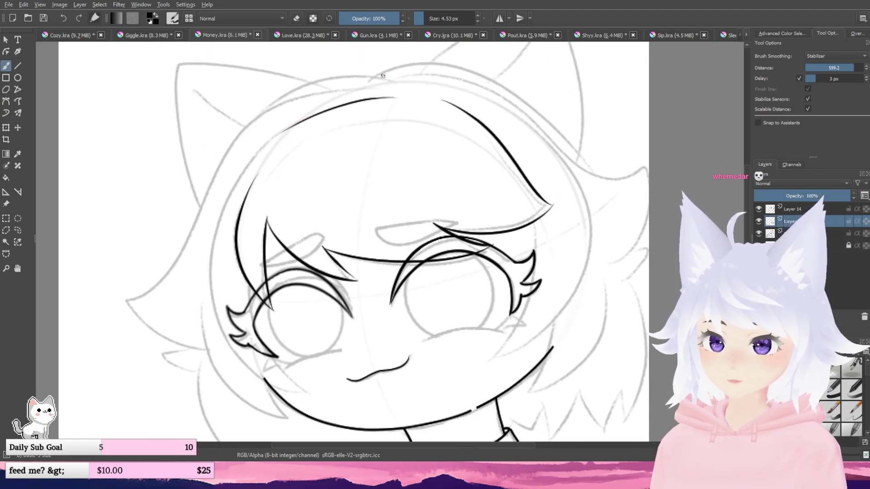
key("ctrl+z")
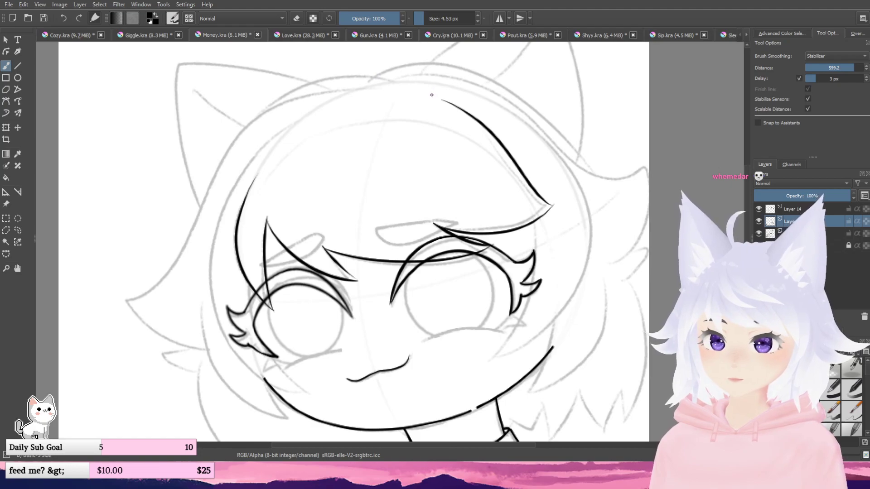
mouse_move(433, 93)
left_mouse_down()
mouse_move(388, 91)
mouse_move(290, 131)
left_mouse_up()
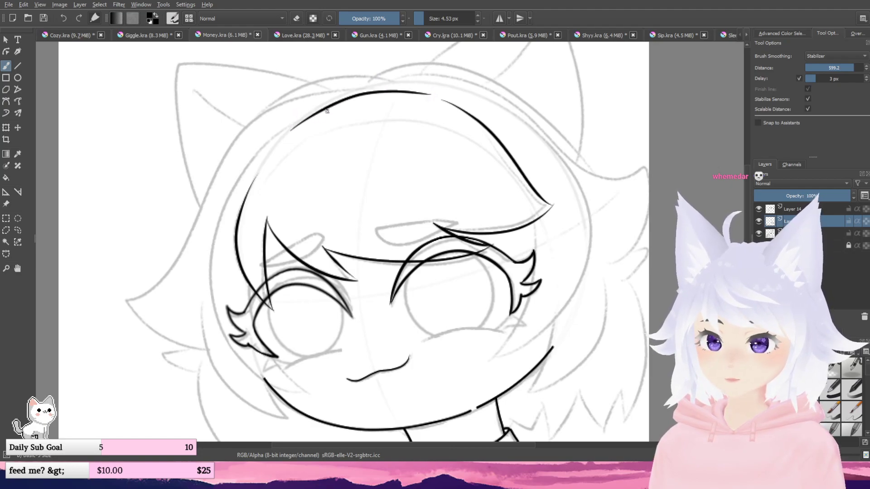
key("ctrl+z")
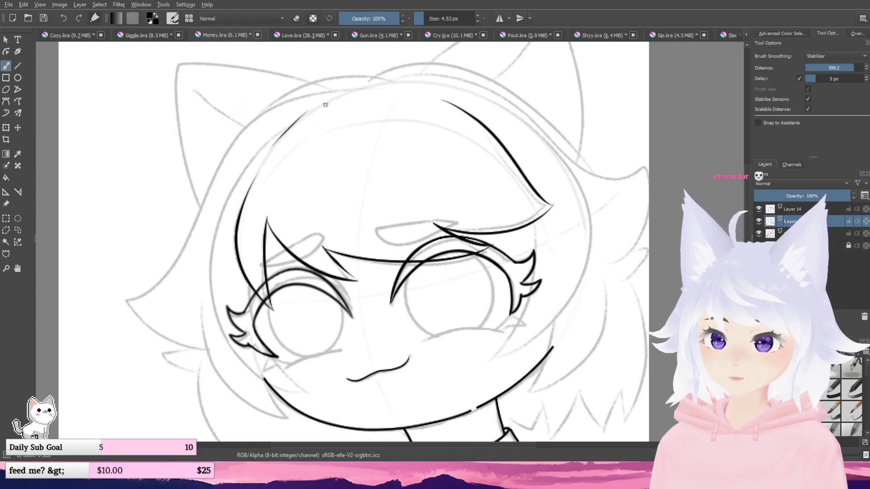
mouse_move(330, 102)
left_mouse_down()
mouse_move(305, 125)
mouse_move(292, 184)
mouse_move(306, 199)
mouse_move(310, 157)
mouse_move(325, 187)
mouse_move(389, 207)
mouse_move(489, 184)
mouse_move(415, 180)
mouse_move(348, 93)
mouse_move(321, 110)
left_mouse_up()
scroll(324, 82, "down", 3)
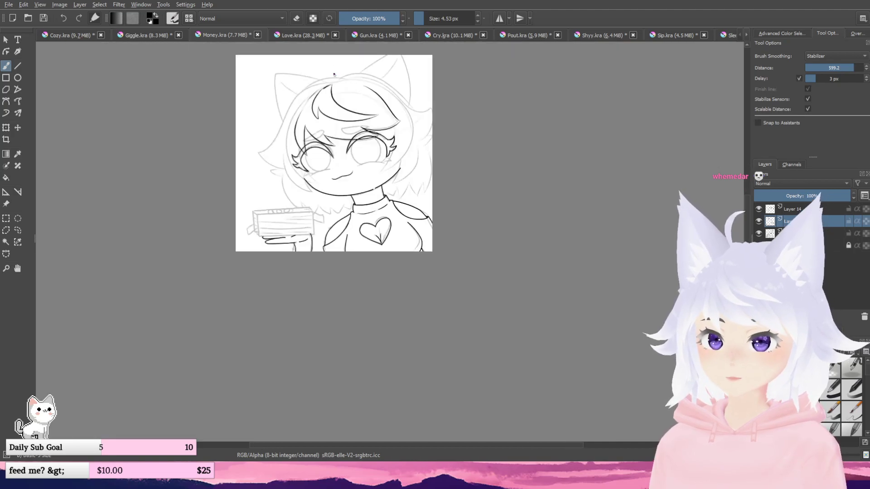
left_click_drag(334, 75, 338, 122)
scroll(329, 157, "up", 2)
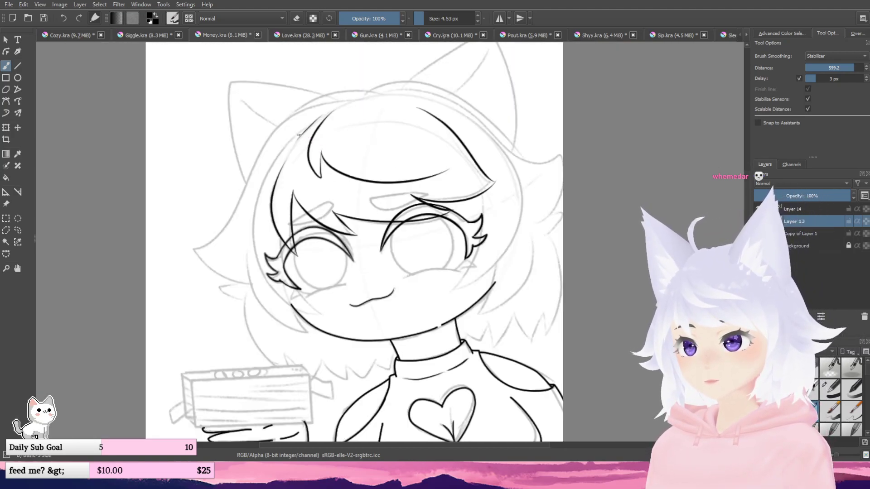
scroll(292, 149, "up", 2)
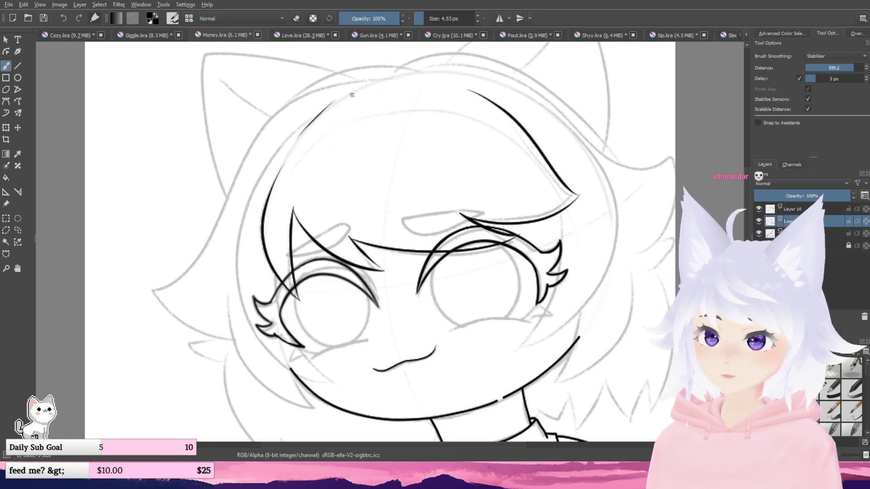
mouse_move(349, 95)
left_mouse_down()
mouse_move(311, 154)
mouse_move(315, 189)
mouse_move(322, 144)
mouse_move(510, 173)
mouse_move(373, 82)
mouse_move(336, 102)
left_mouse_up()
scroll(340, 65, "down", 2)
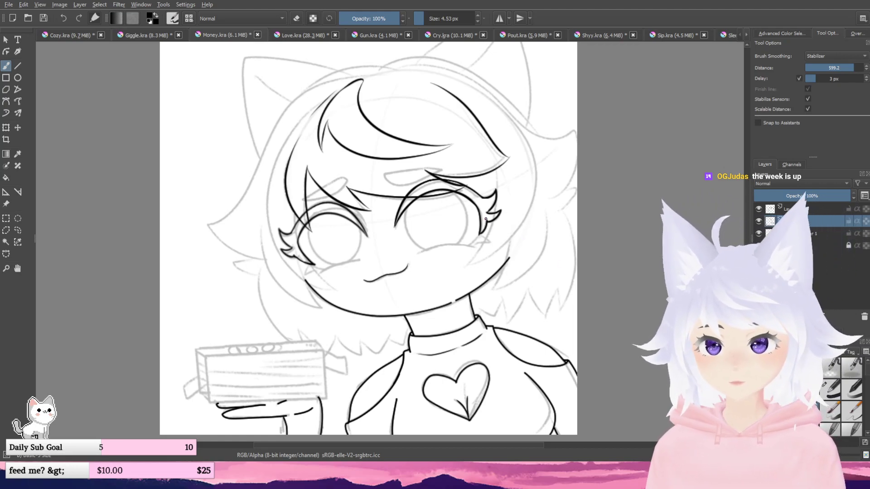
- Ink the inner hair outlines framing both sides of the face, from the cheeks up to the crown, redoing strokes until they fit
left_click_drag(486, 219, 480, 243)
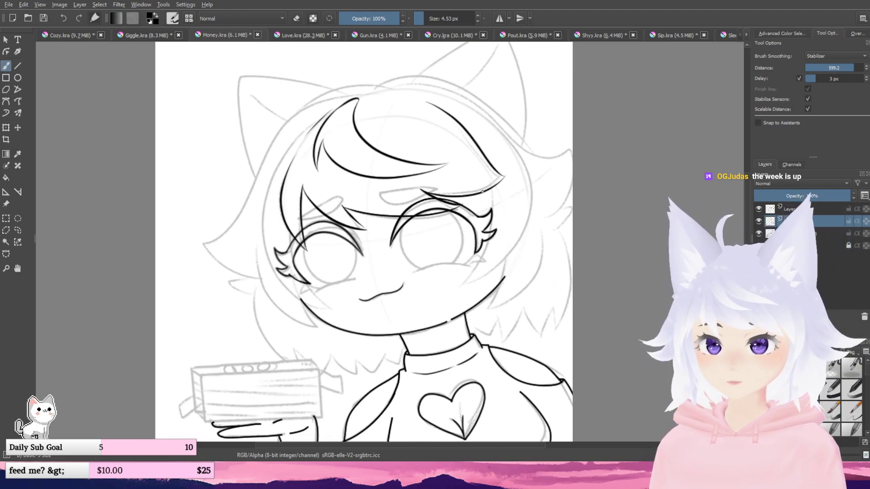
mouse_move(482, 193)
left_mouse_down()
mouse_move(481, 252)
mouse_move(462, 284)
mouse_move(528, 190)
mouse_move(449, 95)
left_mouse_up()
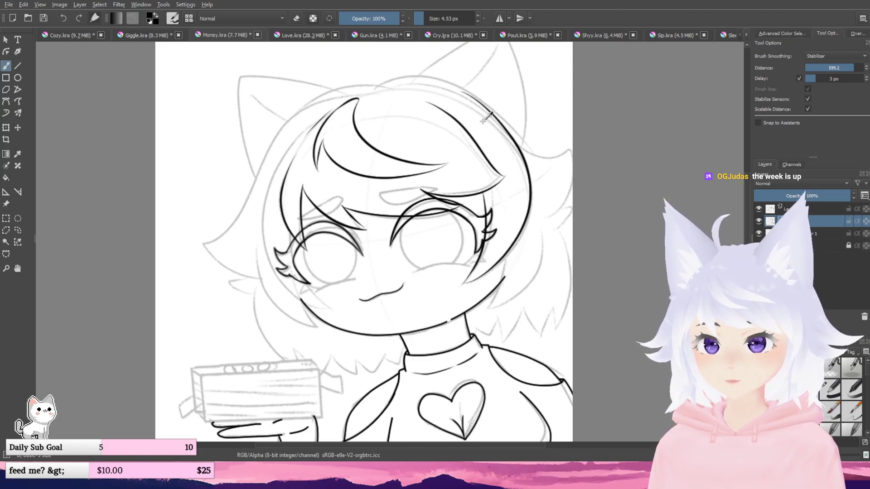
key("ctrl+z")
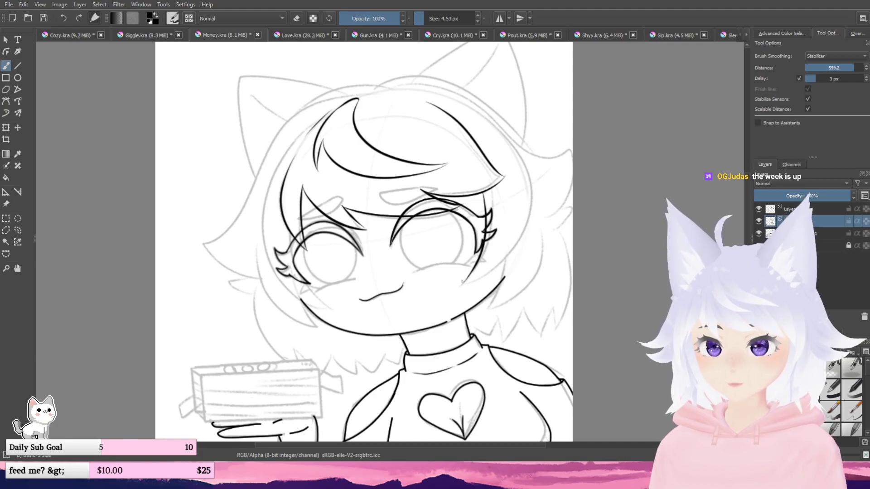
mouse_move(461, 285)
left_mouse_down()
mouse_move(525, 220)
mouse_move(423, 102)
left_mouse_up()
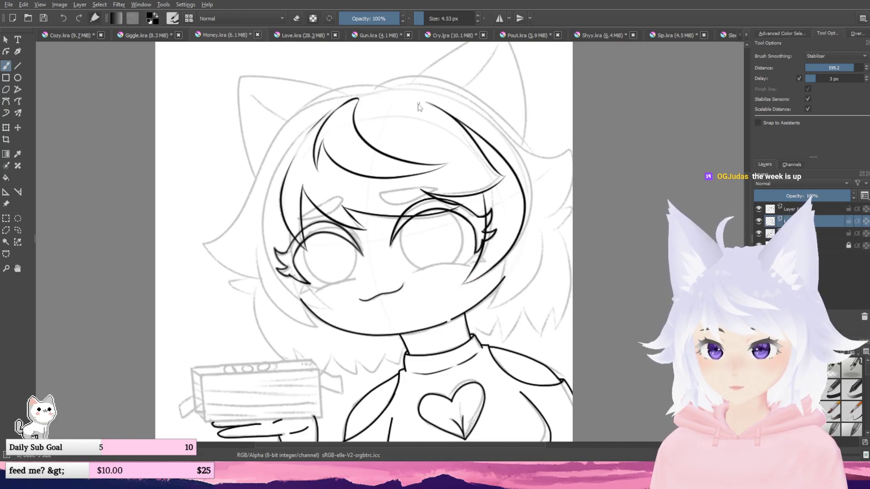
key("ctrl+z")
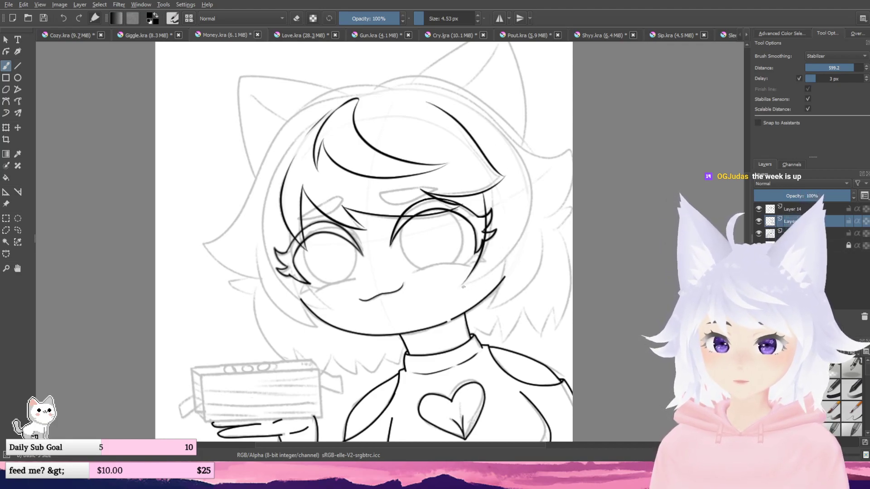
mouse_move(461, 284)
left_mouse_down()
mouse_move(473, 280)
mouse_move(526, 204)
mouse_move(412, 102)
left_mouse_up()
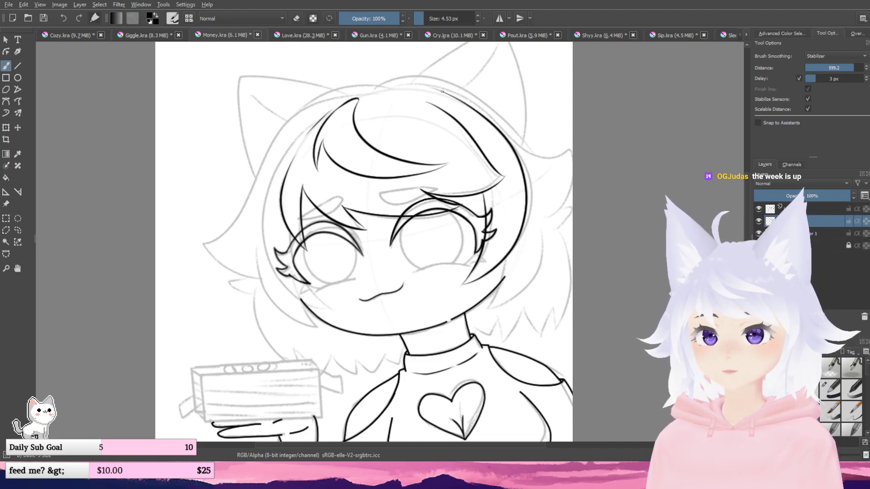
left_click_drag(441, 90, 386, 89)
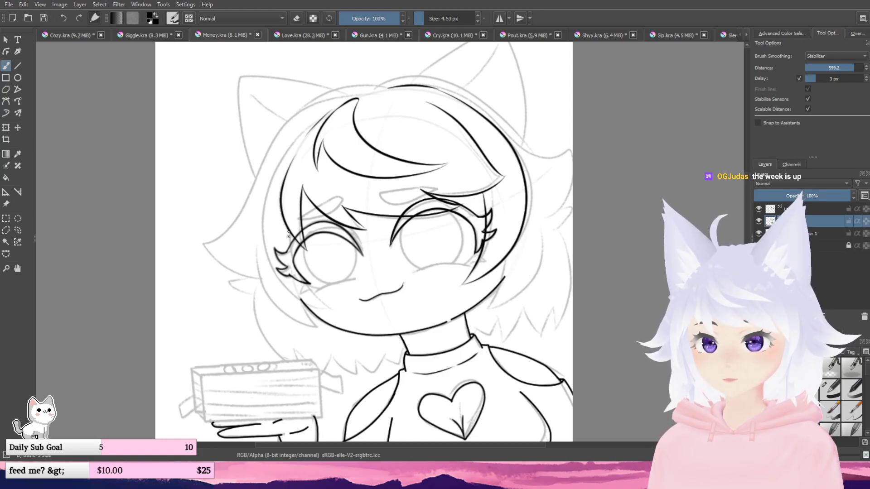
mouse_move(288, 234)
left_mouse_down()
mouse_move(294, 279)
mouse_move(314, 308)
mouse_move(277, 282)
mouse_move(257, 209)
mouse_move(327, 109)
left_mouse_up()
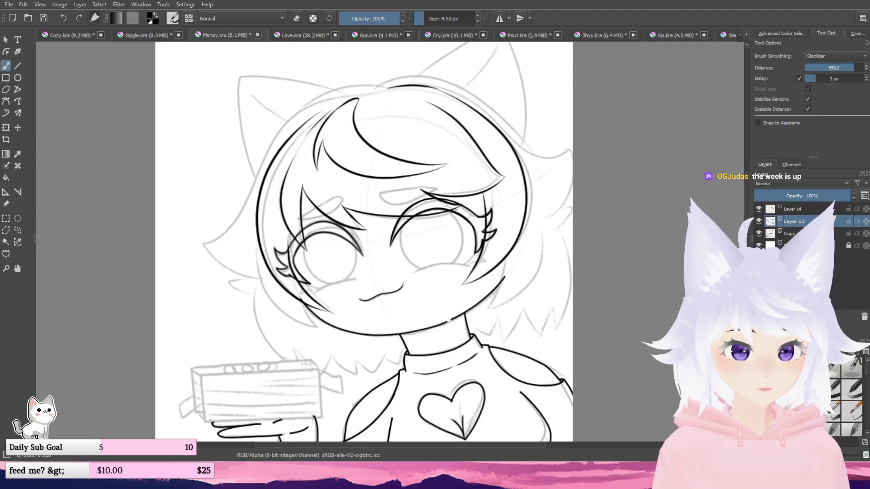
mouse_move(412, 210)
left_mouse_down()
mouse_move(388, 229)
mouse_move(391, 178)
left_mouse_up()
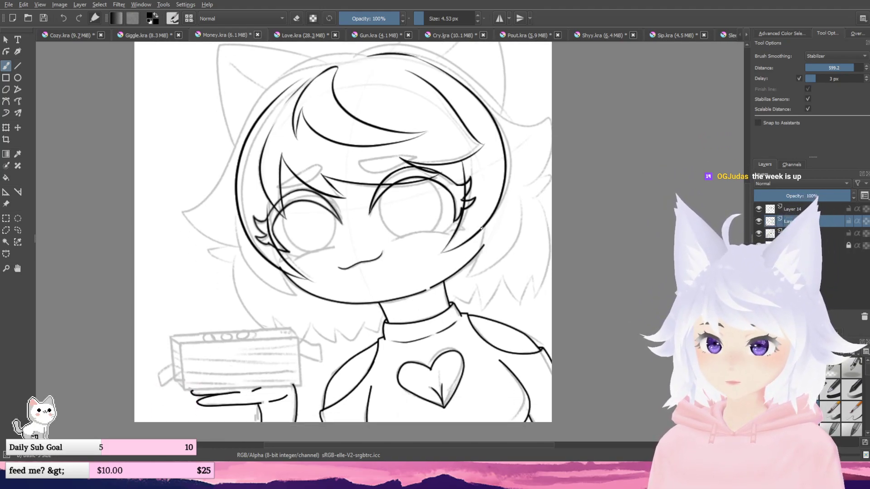
- Ink the lock behind the cheek and the outer hair edge from the crown to the canvas edge on the larger eye's side
mouse_move(481, 231)
left_mouse_down()
mouse_move(463, 276)
mouse_move(504, 257)
mouse_move(520, 178)
left_mouse_up()
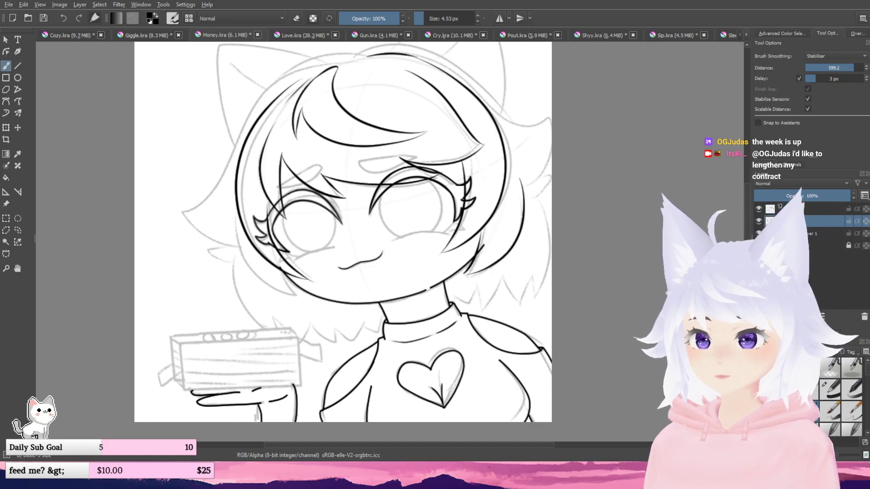
left_click_drag(553, 145, 563, 193)
scroll(563, 193, "up", 1)
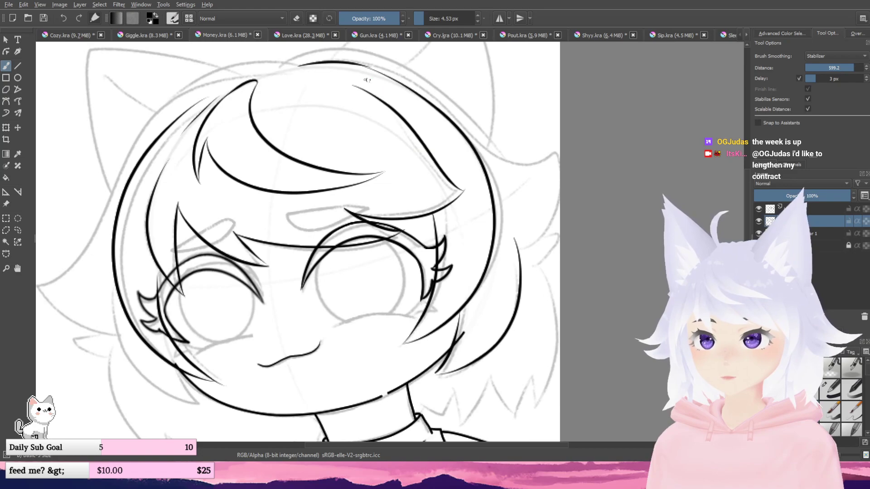
mouse_move(289, 68)
left_mouse_down()
mouse_move(306, 89)
mouse_move(335, 79)
mouse_move(407, 92)
mouse_move(524, 187)
mouse_move(615, 195)
mouse_move(574, 223)
left_mouse_up()
key("ctrl+z")
scroll(546, 207, "down", 2)
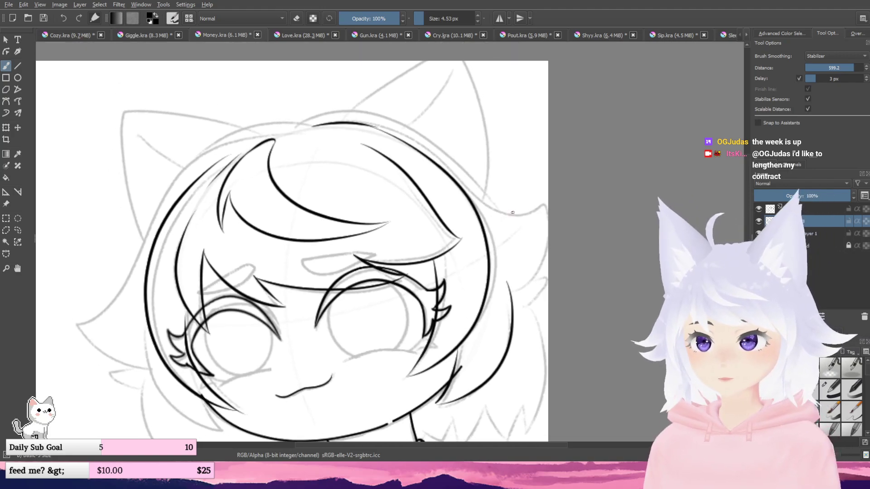
mouse_move(295, 128)
left_mouse_down()
mouse_move(371, 112)
mouse_move(534, 202)
mouse_move(553, 194)
mouse_move(515, 288)
left_mouse_up()
left_click_drag(572, 232, 565, 217)
key("ctrl+z")
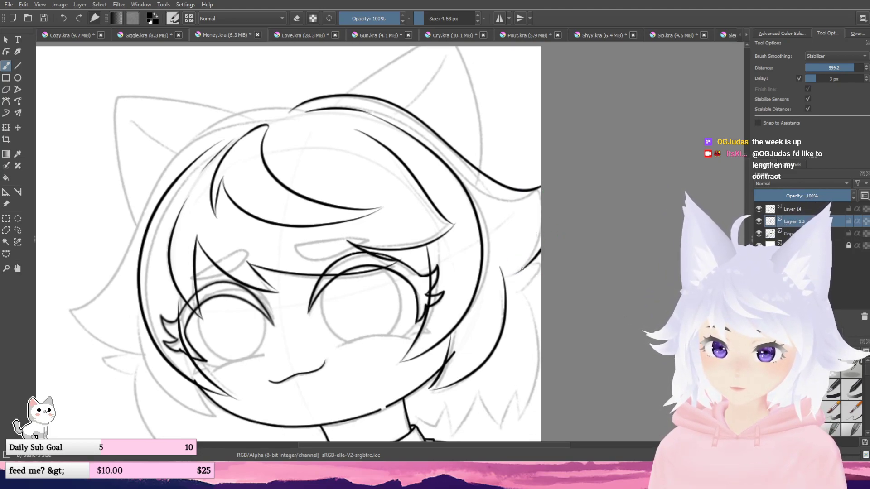
- Ink the back hair on the larger eye's side, curving down into jagged pointed ends beside the collar
mouse_move(521, 271)
left_mouse_down()
mouse_move(540, 267)
mouse_move(520, 291)
mouse_move(563, 211)
mouse_move(569, 244)
mouse_move(537, 338)
mouse_move(531, 341)
mouse_move(505, 309)
mouse_move(478, 350)
mouse_move(476, 320)
mouse_move(467, 339)
mouse_move(448, 331)
left_mouse_up()
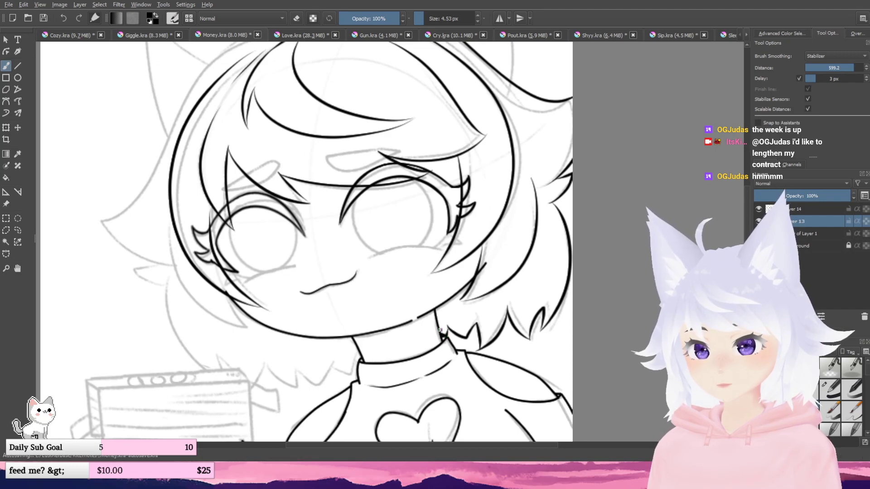
scroll(445, 329, "down", 1)
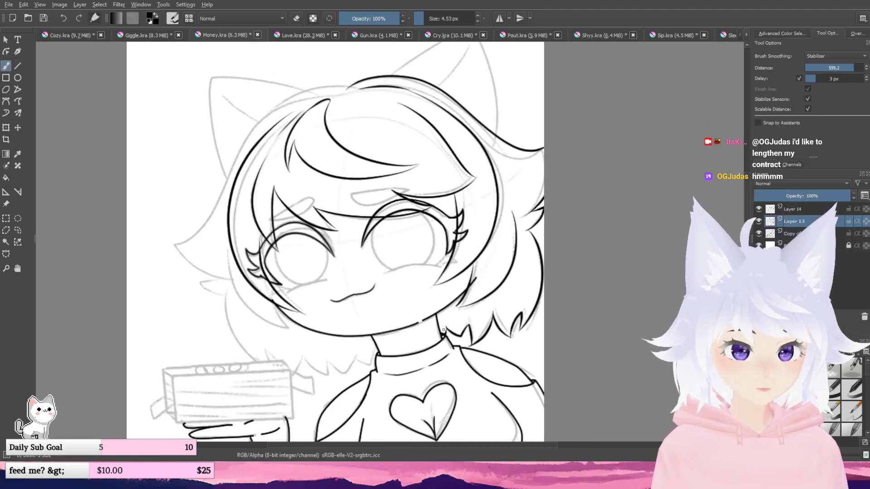
- Ink the outer hair edge on the smaller eye's side from the crown to its flared tip and short lower lock, redoing strokes
left_click_drag(360, 185, 404, 189)
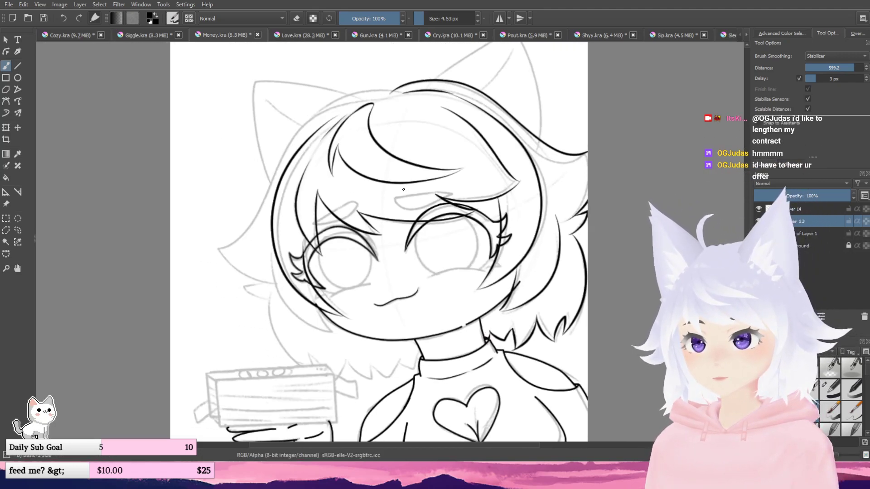
mouse_move(390, 93)
left_mouse_down()
mouse_move(320, 116)
mouse_move(257, 210)
mouse_move(208, 238)
left_mouse_up()
left_click_drag(260, 254, 274, 264)
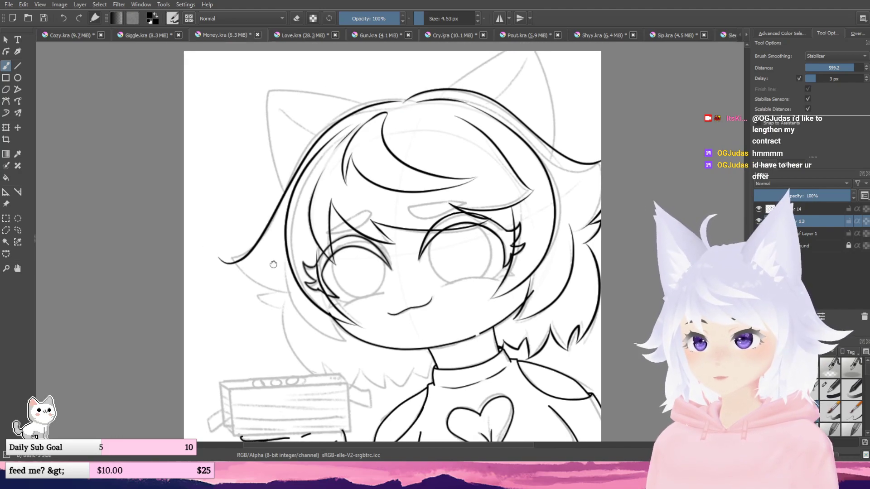
key("ctrl+z")
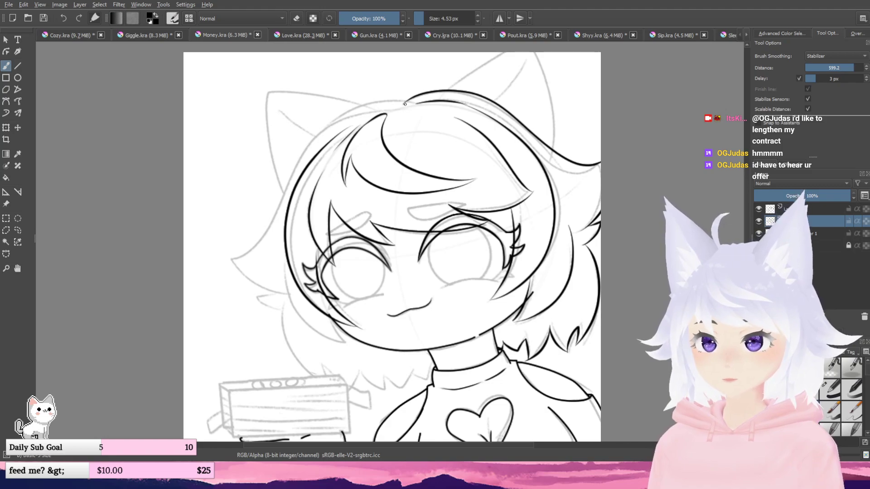
mouse_move(405, 104)
left_mouse_down()
mouse_move(362, 106)
mouse_move(217, 238)
mouse_move(277, 283)
left_mouse_up()
scroll(276, 283, "up", 2)
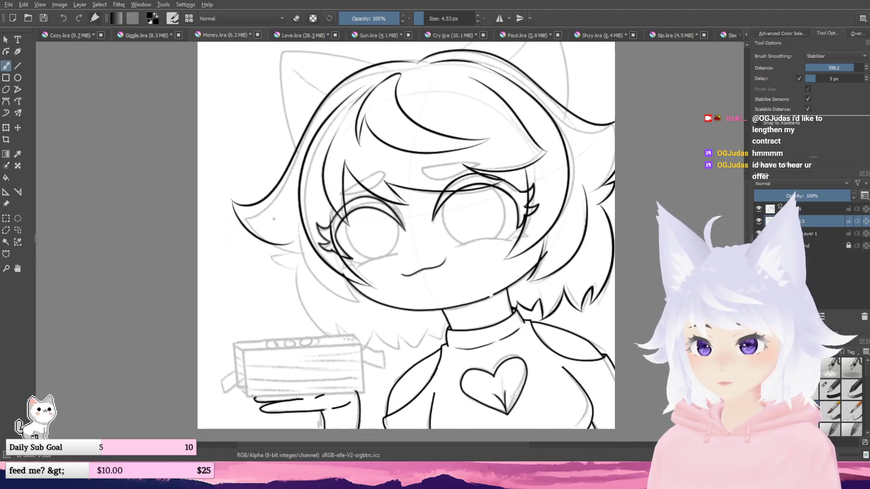
mouse_move(257, 249)
left_mouse_down()
mouse_move(279, 262)
mouse_move(301, 253)
left_mouse_up()
scroll(301, 252, "down", 1)
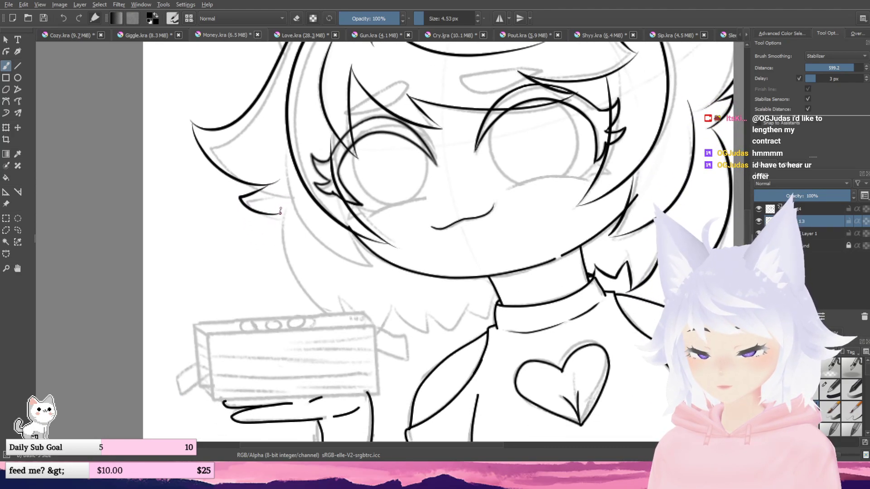
- Ink the back hair on the smaller eye's side, curving down behind the box into jagged points that reach the collar
mouse_move(280, 208)
left_mouse_down()
mouse_move(285, 257)
mouse_move(311, 304)
mouse_move(355, 326)
left_mouse_up()
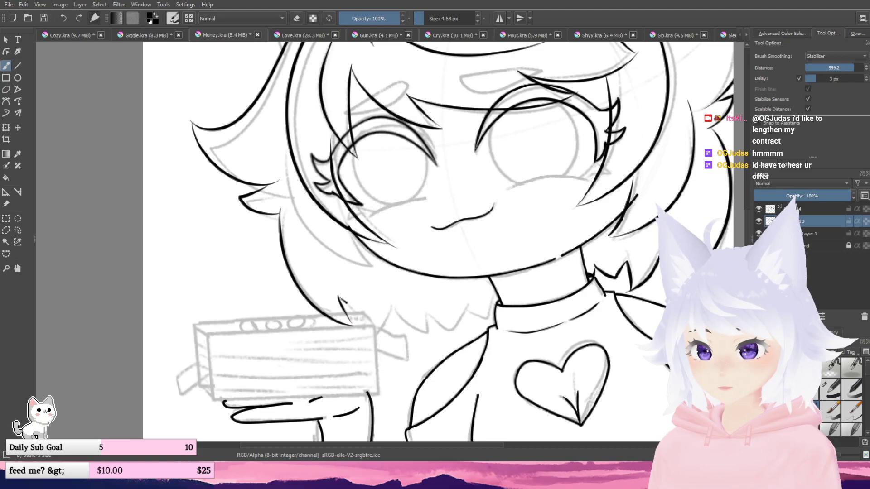
mouse_move(347, 304)
left_mouse_down()
mouse_move(369, 336)
mouse_move(388, 303)
mouse_move(434, 330)
mouse_move(425, 302)
mouse_move(447, 330)
mouse_move(466, 302)
mouse_move(498, 294)
mouse_move(466, 325)
left_mouse_up()
left_click_drag(422, 306, 464, 345)
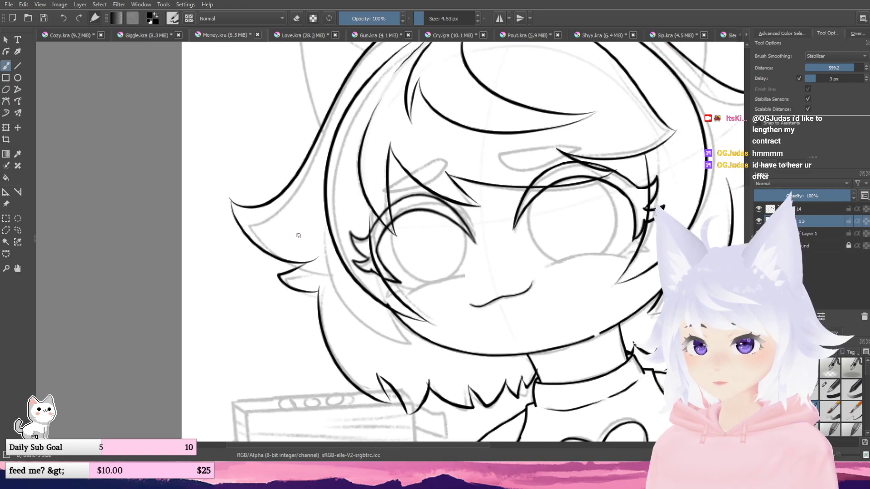
- Ink the outline of the cat ear on the smaller eye's side, redrawing it with the tip extended farther out than the sketch
left_click_drag(344, 296, 359, 219)
scroll(358, 213, "down", 1)
left_click_drag(457, 189, 413, 299)
left_click_drag(422, 255, 423, 232)
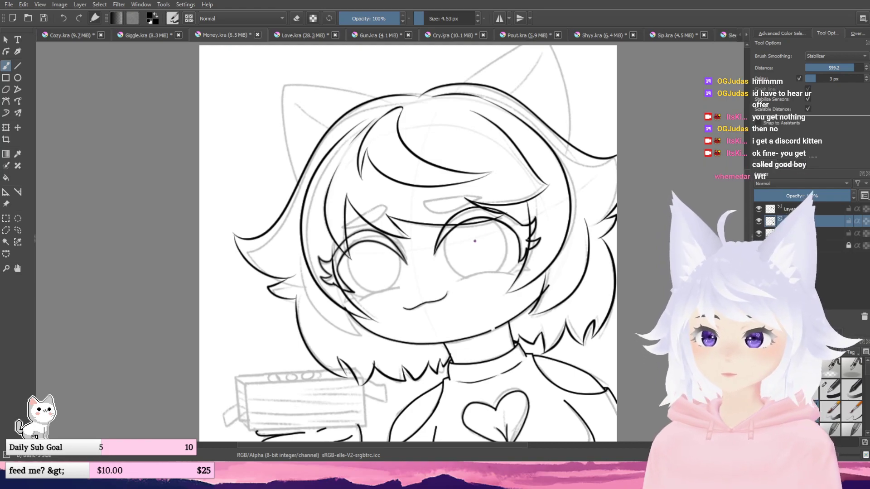
left_click_drag(484, 231, 502, 251)
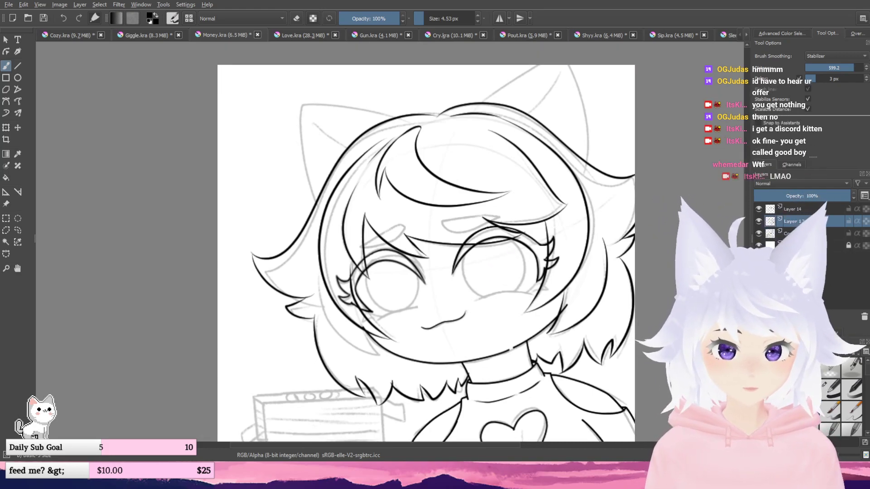
left_click_drag(432, 172, 458, 195)
scroll(458, 194, "up", 1)
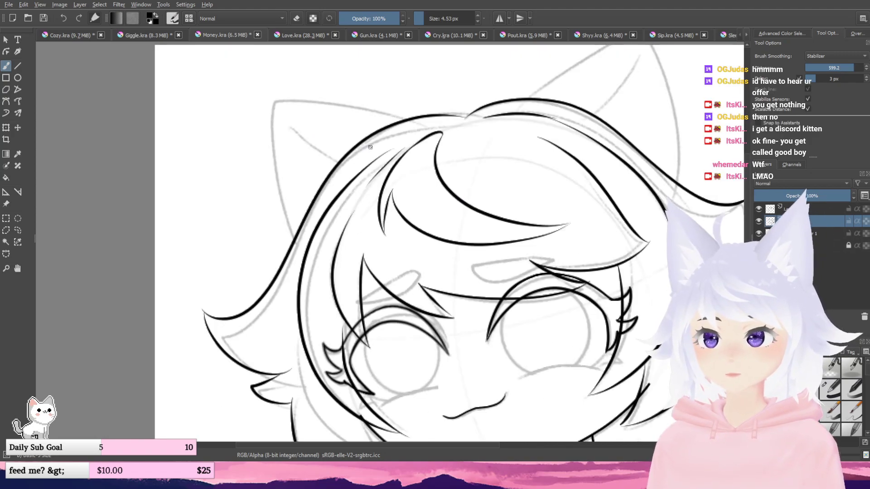
mouse_move(407, 121)
left_mouse_down()
mouse_move(284, 80)
mouse_move(243, 81)
mouse_move(246, 159)
mouse_move(293, 250)
left_mouse_up()
scroll(279, 189, "down", 2)
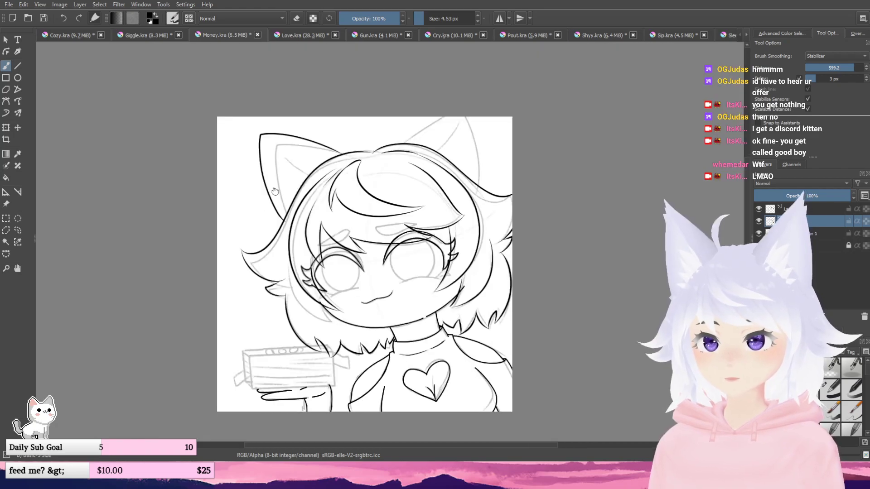
key("ctrl+z")
left_click_drag(270, 190, 273, 218)
scroll(266, 217, "up", 2)
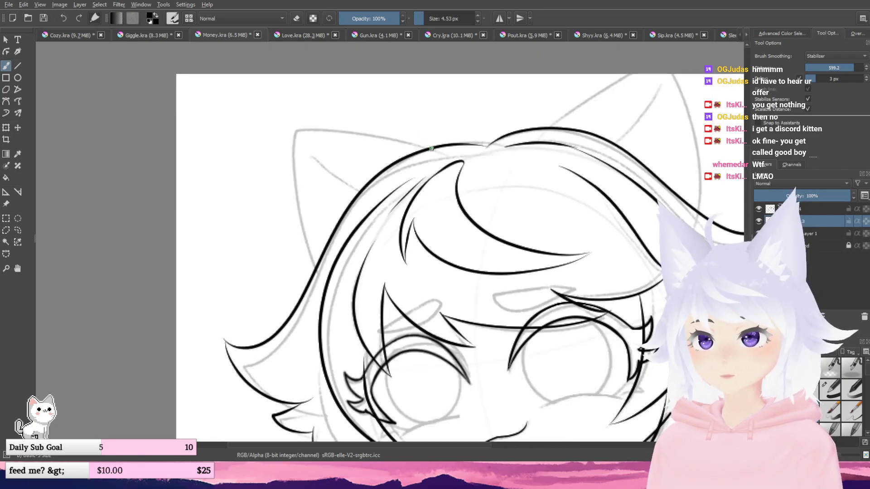
mouse_move(433, 148)
left_mouse_down()
mouse_move(396, 138)
mouse_move(252, 128)
mouse_move(322, 277)
left_mouse_up()
- Undo the outer side of that ear and re-ink it from the tip down to the hair
left_click_drag(444, 273, 447, 249)
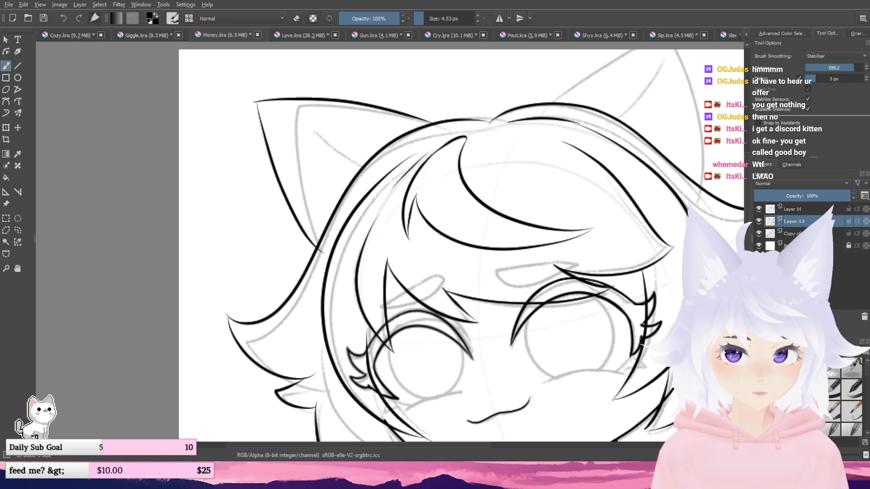
left_click_drag(186, 199, 167, 204)
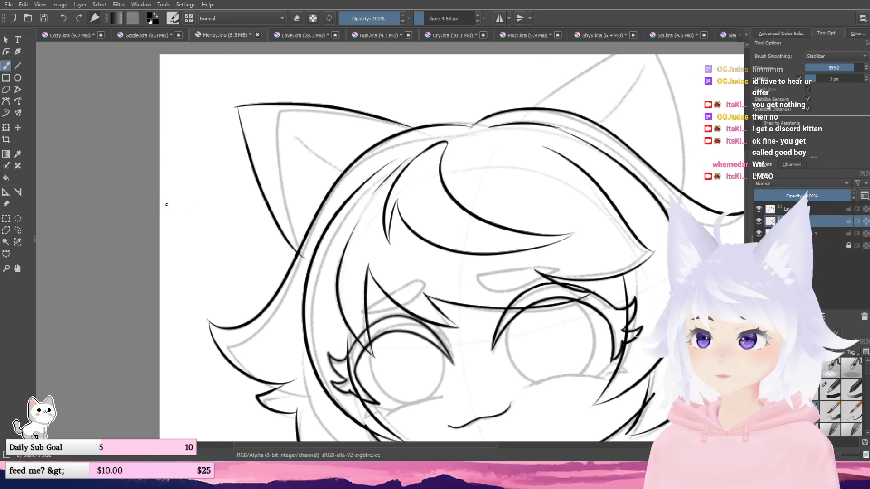
key("ctrl+z")
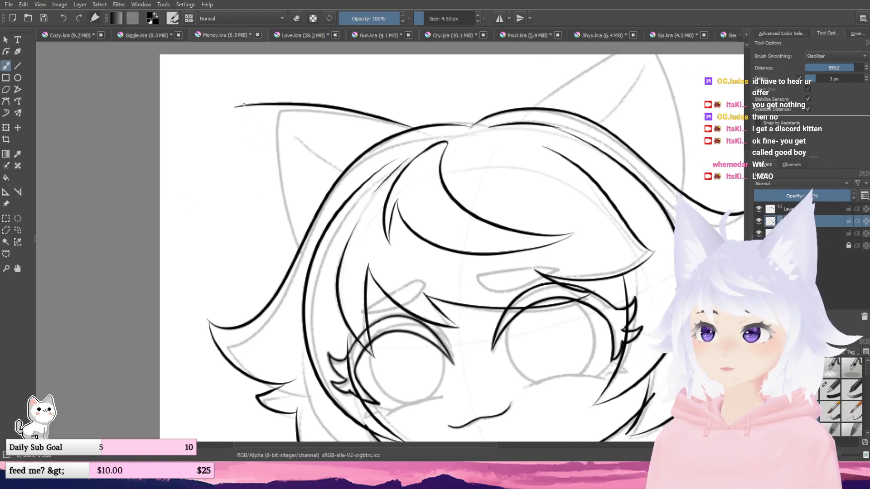
mouse_move(244, 105)
left_mouse_down()
mouse_move(259, 184)
mouse_move(288, 250)
mouse_move(262, 270)
left_mouse_up()
- Ink the outline of the cat ear on the larger eye's side up to the canvas edge, undoing the first attempt
scroll(261, 269, "down", 1)
left_click_drag(347, 254, 294, 260)
scroll(295, 260, "up", 1)
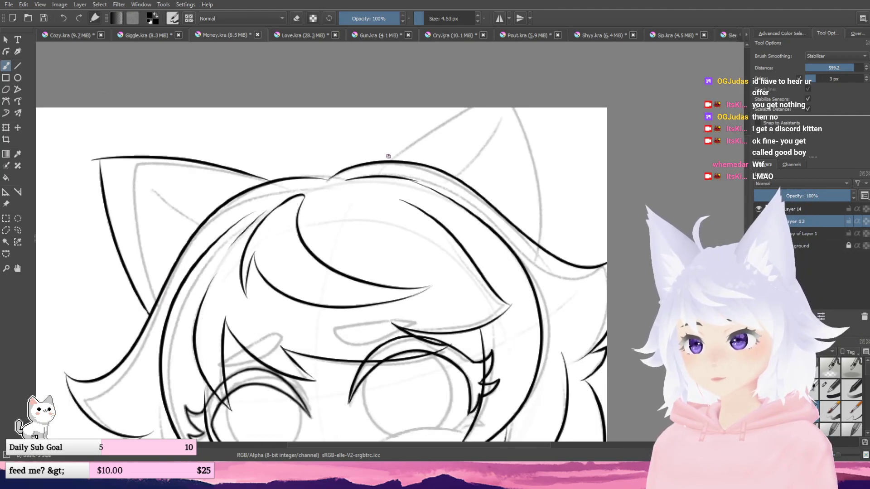
mouse_move(390, 162)
left_mouse_down()
mouse_move(541, 111)
mouse_move(544, 259)
left_mouse_up()
scroll(543, 224, "down", 2)
key("ctrl+z")
key("ctrl+z")
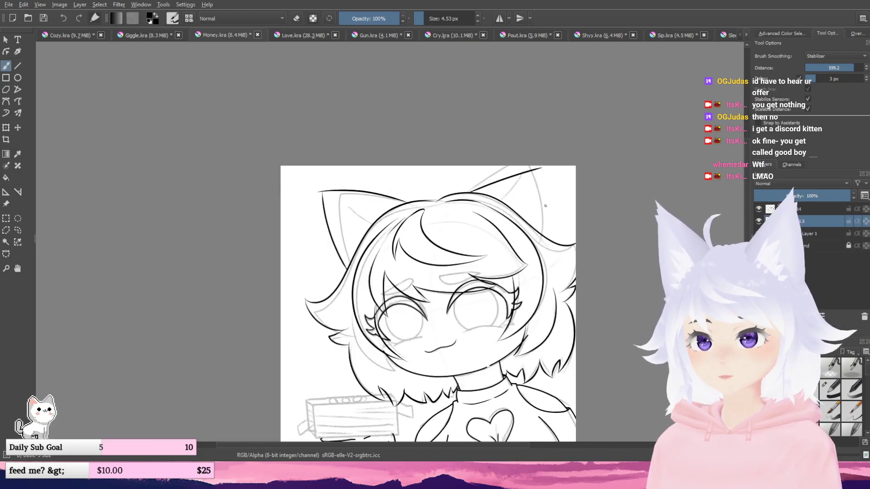
scroll(430, 247, "up", 3)
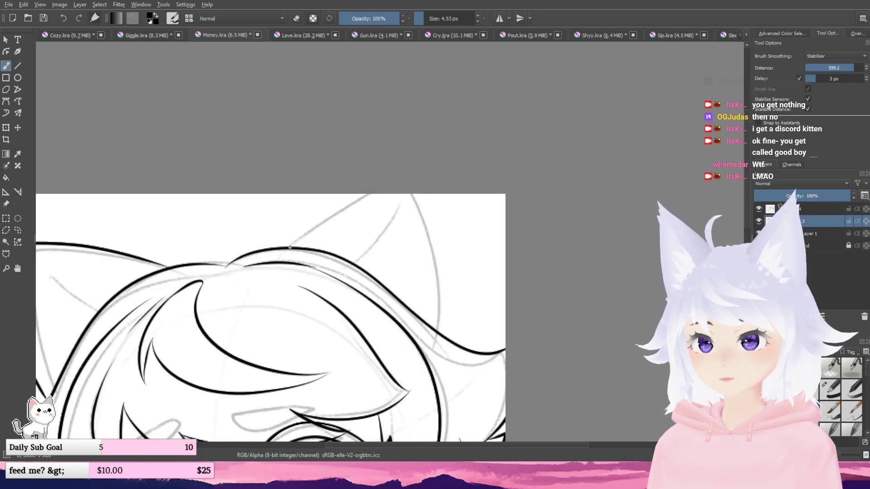
mouse_move(295, 249)
left_mouse_down()
mouse_move(326, 223)
mouse_move(437, 182)
mouse_move(448, 284)
mouse_move(438, 339)
left_mouse_up()
left_click_drag(440, 288, 534, 252)
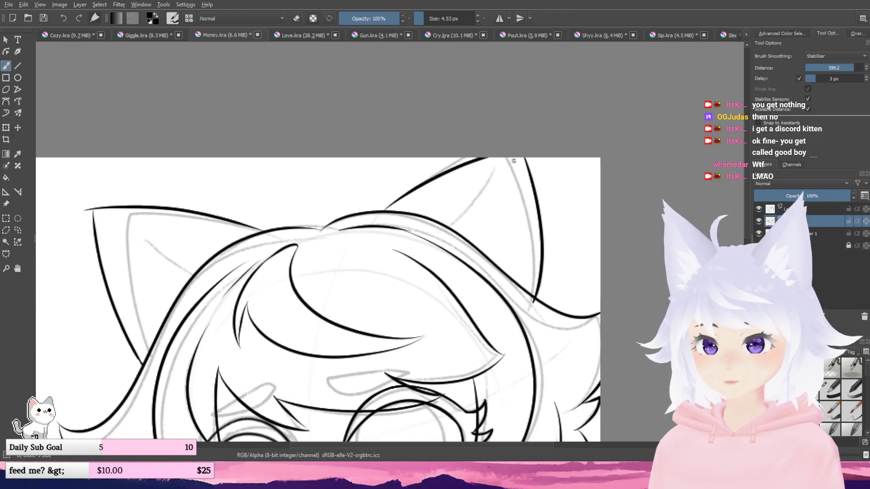
- Ink the inner-ear lines and the jagged fur tufts inside both cat ears
left_click_drag(509, 164, 444, 226)
mouse_move(395, 201)
left_mouse_down()
mouse_move(500, 202)
mouse_move(595, 182)
left_mouse_up()
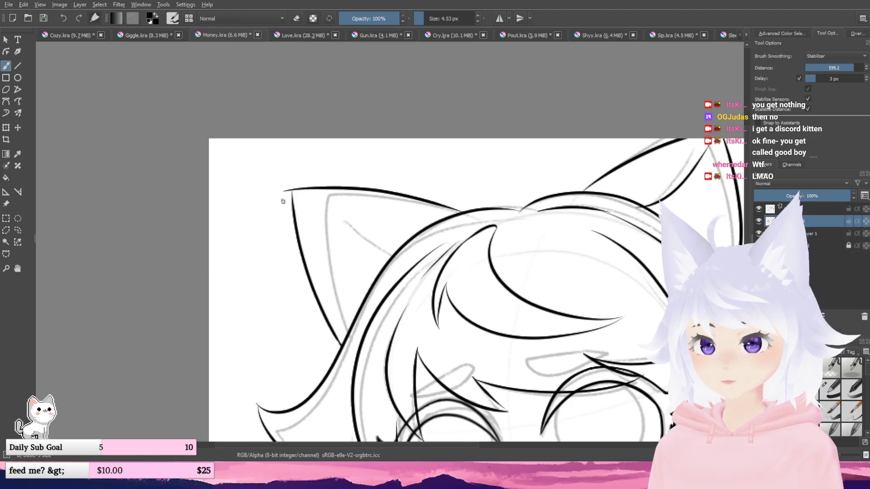
mouse_move(303, 200)
left_mouse_down()
mouse_move(343, 232)
mouse_move(402, 252)
mouse_move(352, 243)
mouse_move(337, 251)
mouse_move(361, 265)
mouse_move(357, 295)
left_mouse_up()
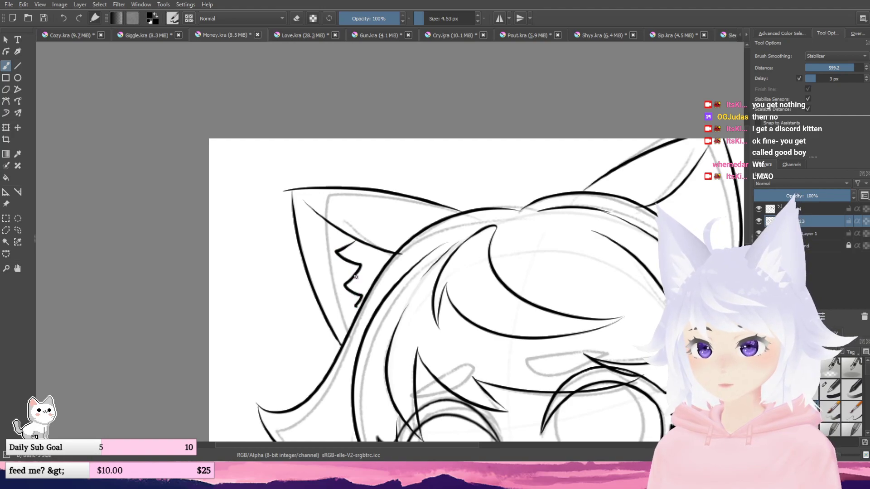
scroll(354, 309, "up", 4)
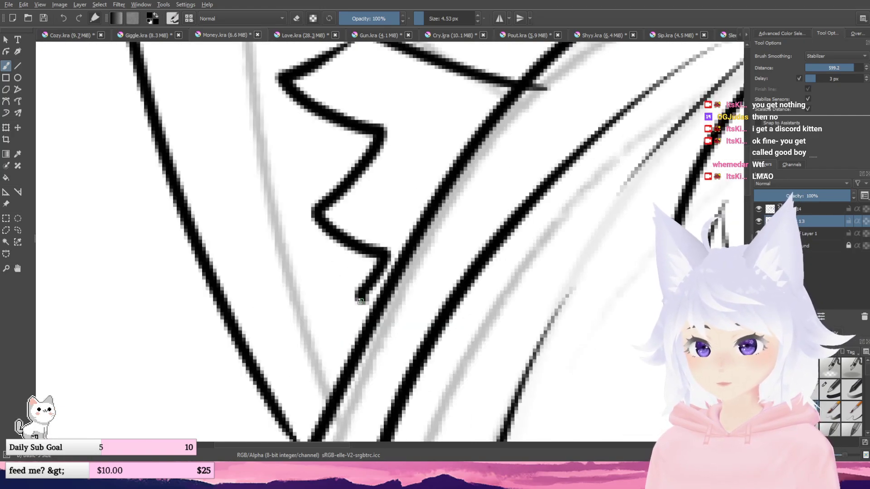
left_click_drag(362, 298, 372, 309)
scroll(373, 309, "down", 1)
scroll(372, 309, "down", 2)
left_click_drag(499, 288, 176, 301)
left_click_drag(419, 299, 313, 298)
mouse_move(383, 144)
left_mouse_down()
mouse_move(417, 152)
mouse_move(386, 183)
mouse_move(415, 195)
mouse_move(392, 217)
mouse_move(406, 224)
mouse_move(388, 209)
mouse_move(427, 230)
left_mouse_up()
scroll(387, 209, "down", 2)
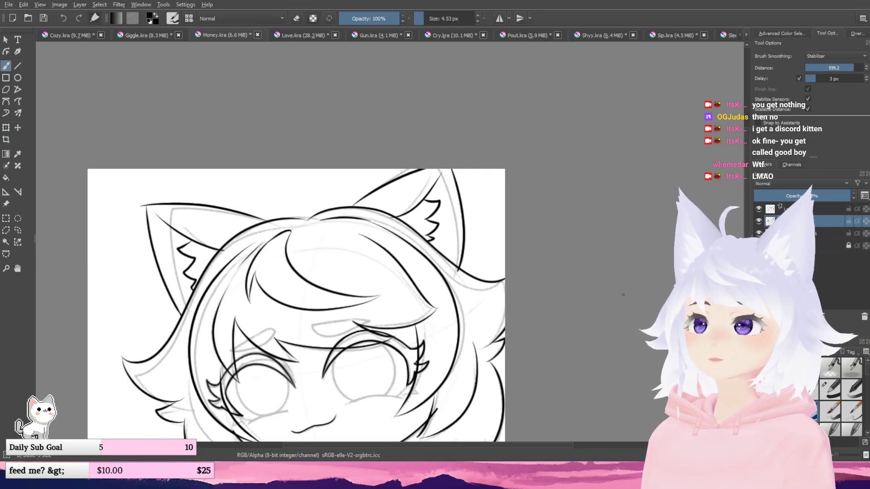
- Erase the line ends that overshoot at the ear bases, the ear tip and where the inner-ear line crosses the hair
key("e")
scroll(437, 349, "up", 3)
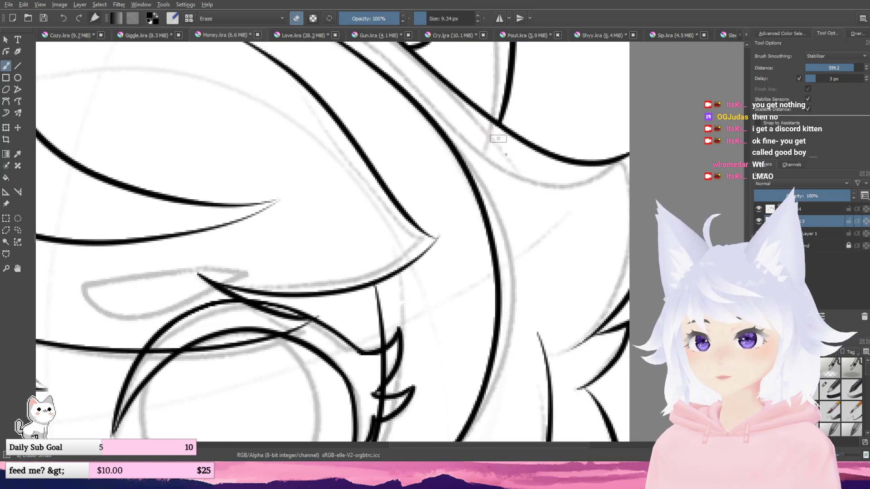
left_click_drag(479, 150, 588, 393)
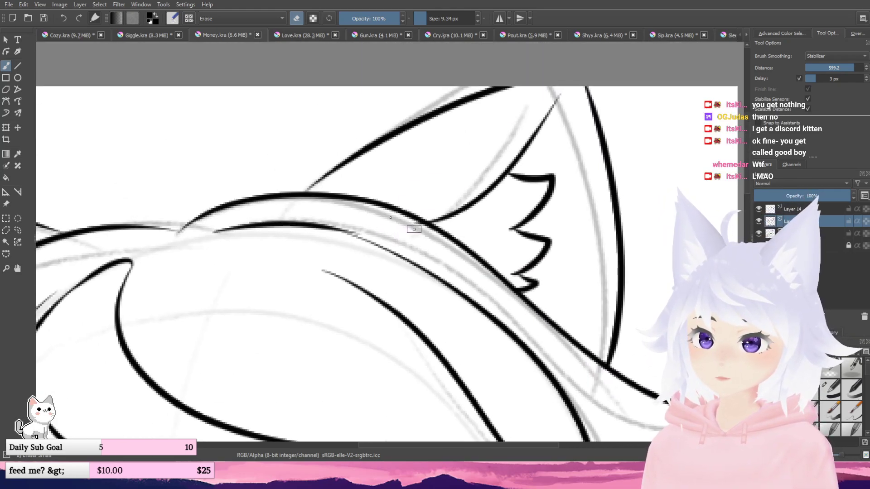
left_click_drag(279, 255, 622, 235)
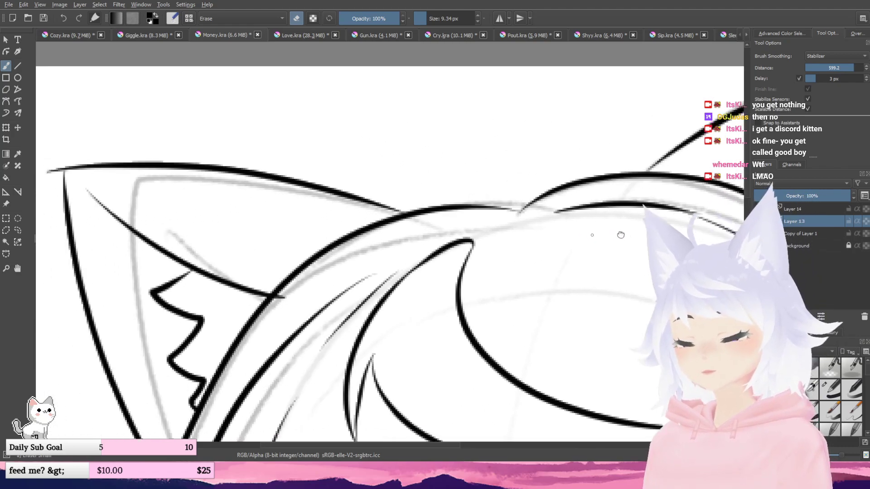
left_click_drag(273, 234, 487, 200)
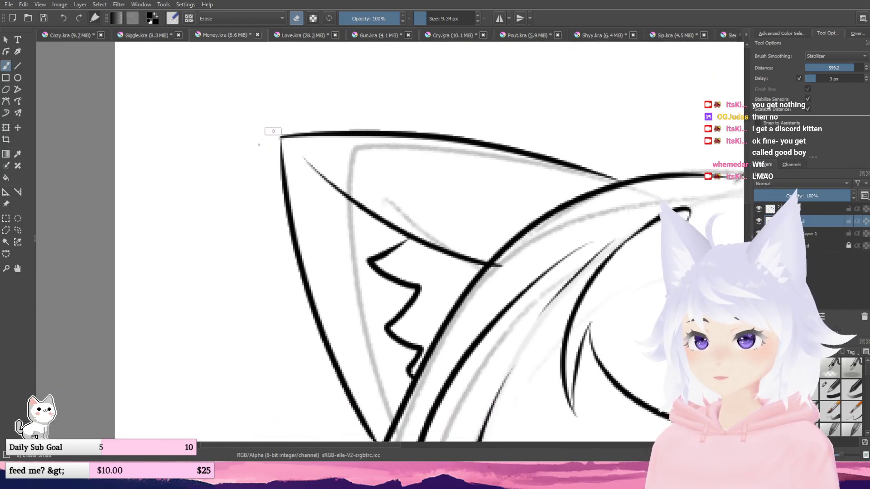
left_click_drag(384, 238, 327, 52)
scroll(317, 222, "down", 2)
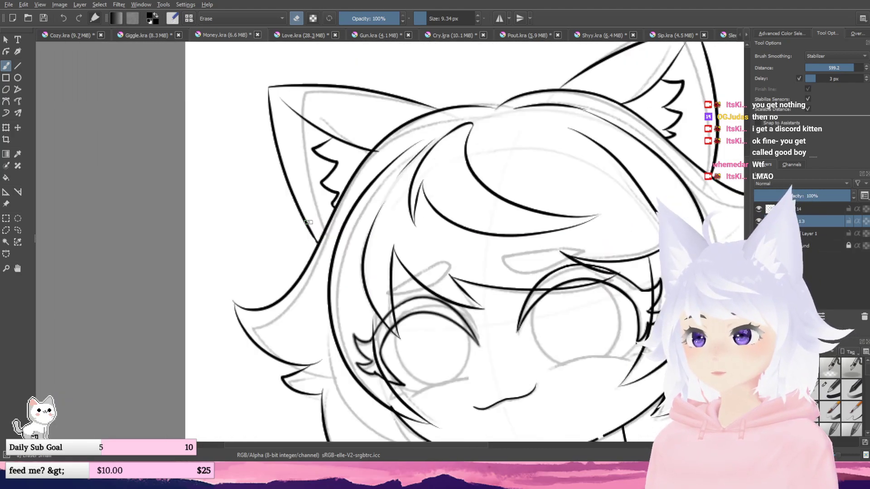
left_click_drag(313, 132, 280, 209)
scroll(280, 209, "up", 4)
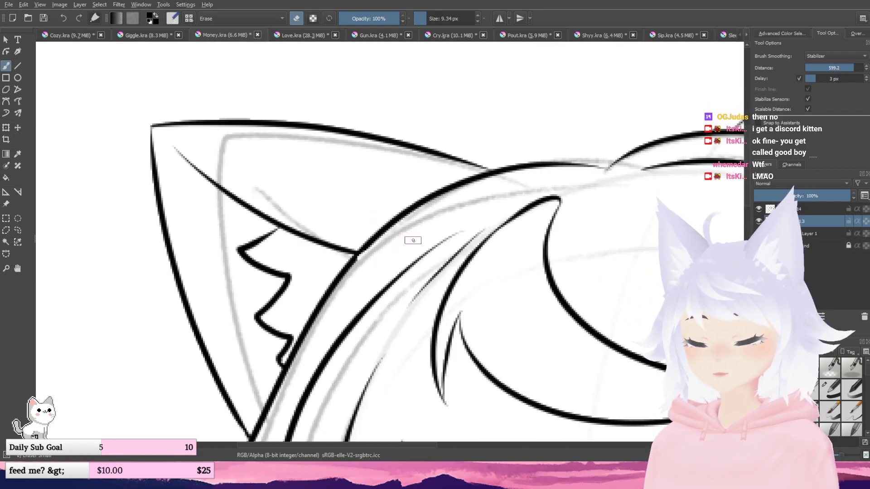
mouse_move(379, 244)
left_mouse_down()
mouse_move(366, 264)
mouse_move(367, 221)
mouse_move(377, 263)
mouse_move(365, 143)
left_mouse_up()
scroll(369, 259, "down", 4)
scroll(366, 144, "up", 1)
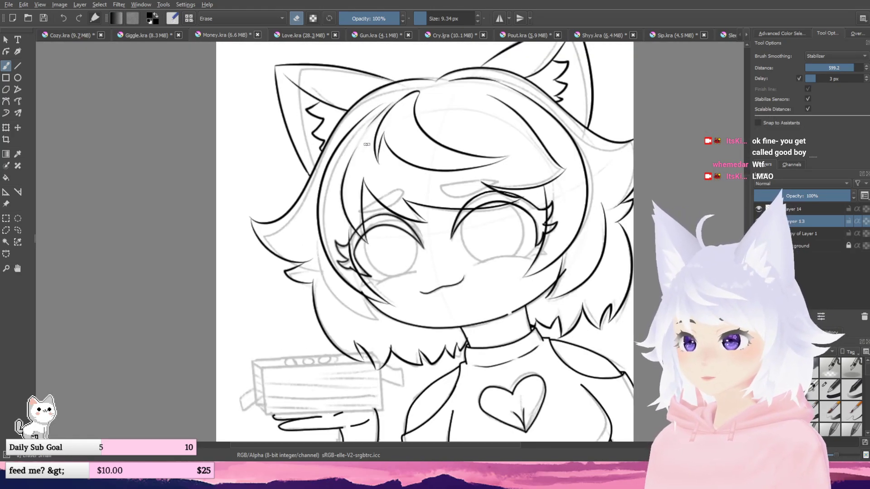
- On Layer 14, ink the straight edges of the held box-shaped stack's top face over the sketch with a 1.44 px brush
scroll(370, 154, "down", 2)
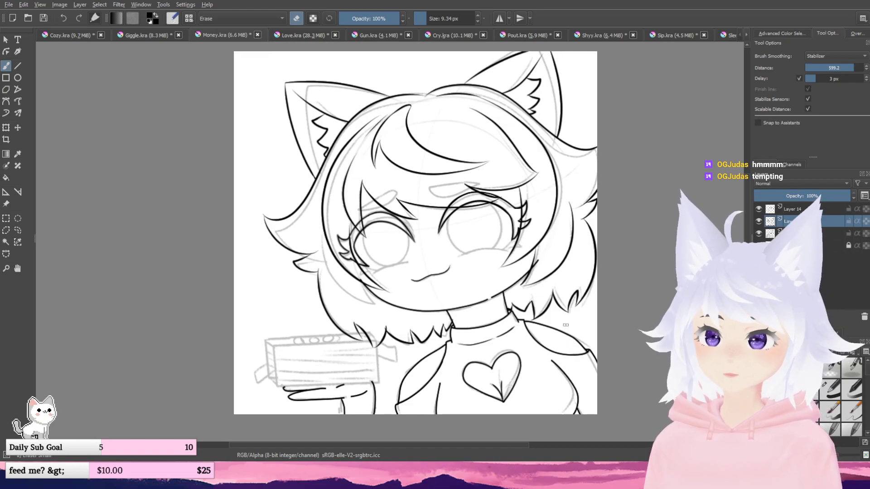
left_click_drag(566, 318, 565, 326)
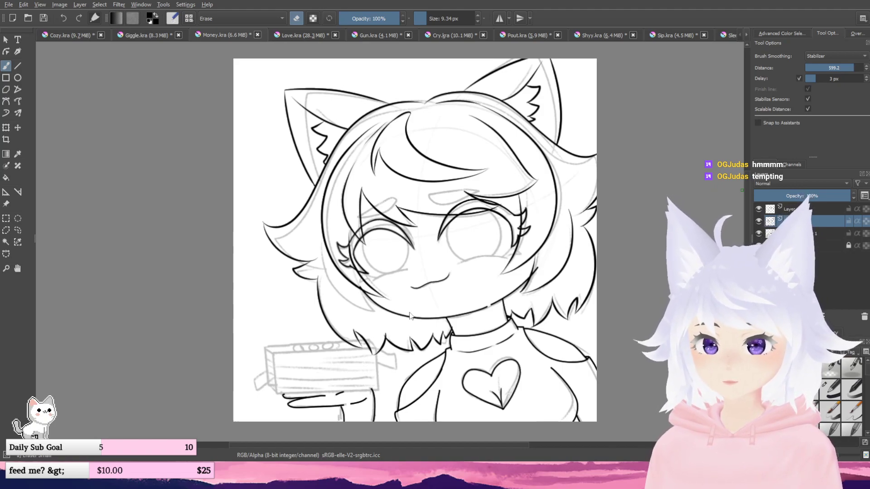
left_click(765, 210)
left_click_drag(48, 299, 92, 254)
left_click(6, 77)
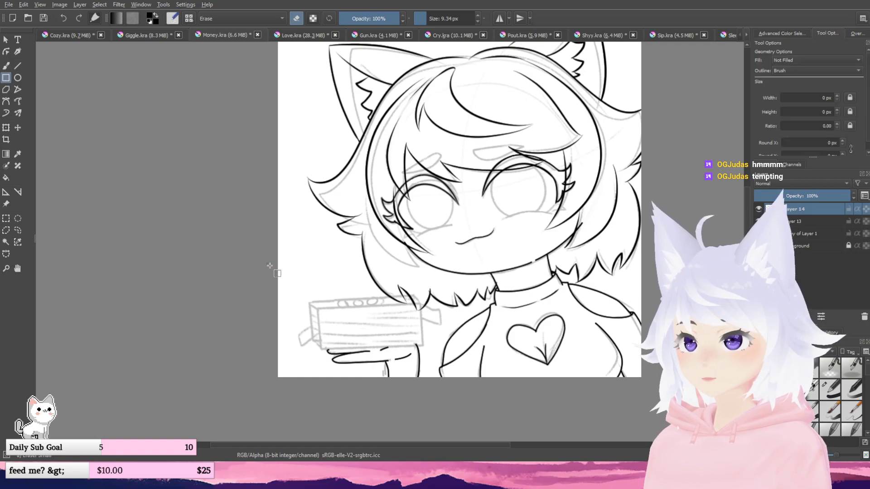
scroll(339, 320, "up", 1)
key("v")
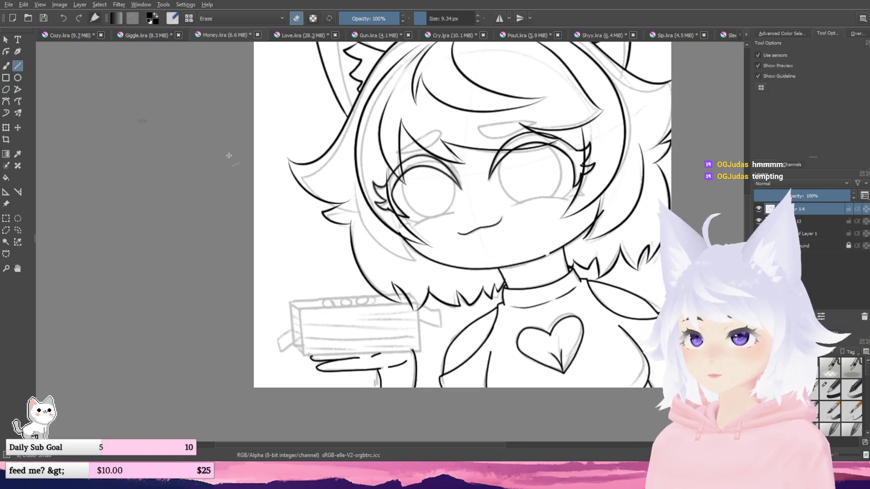
scroll(346, 291, "up", 2)
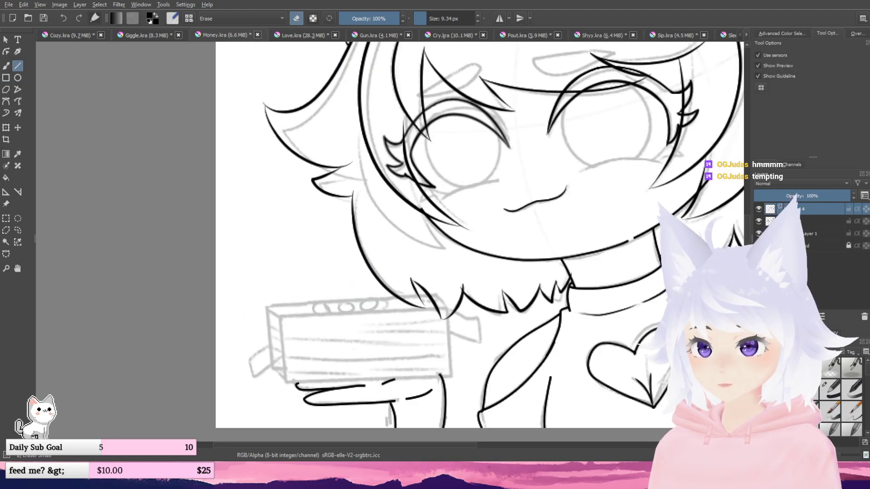
left_click(833, 394)
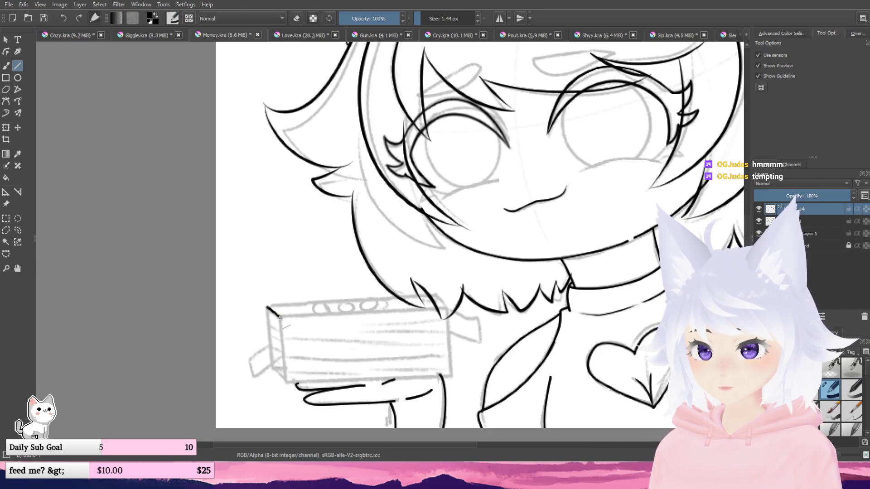
left_click_drag(267, 307, 281, 317)
left_click_drag(405, 305, 446, 308)
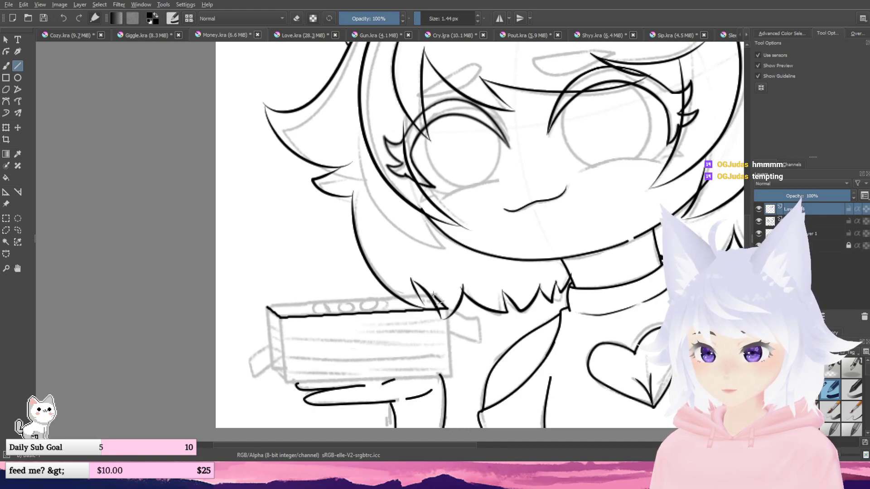
left_click_drag(433, 295, 266, 307)
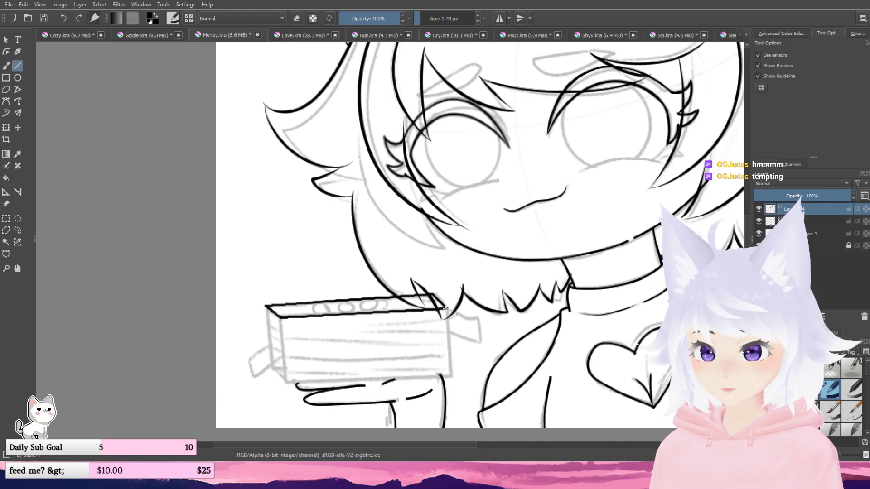
- Ink the stack's front face and narrow side face below the top, giving both faces uneven, wavy outer vertical edges
mouse_move(447, 335)
left_mouse_down()
mouse_move(451, 377)
mouse_move(286, 382)
mouse_move(280, 317)
left_mouse_up()
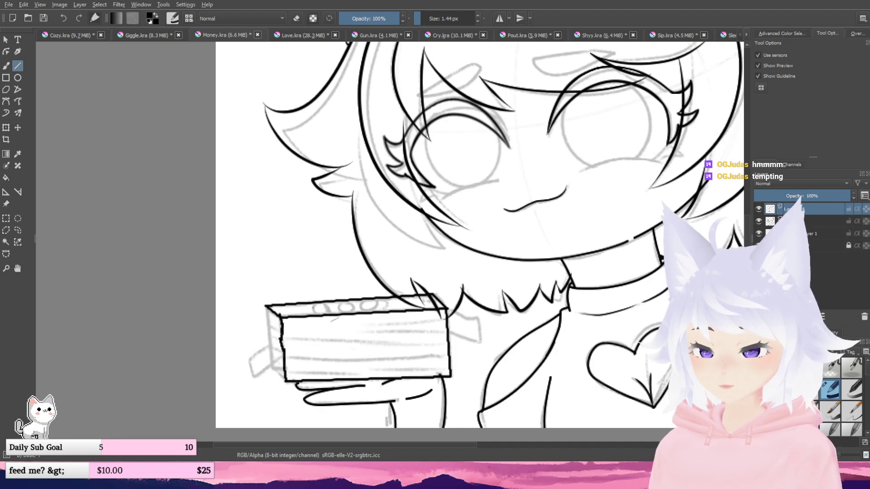
scroll(276, 335, "up", 1)
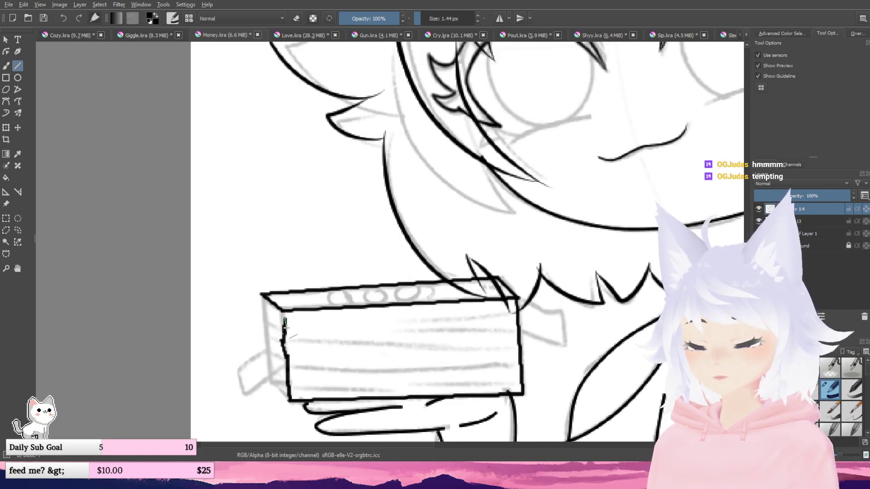
mouse_move(285, 324)
left_mouse_down()
mouse_move(262, 320)
mouse_move(261, 335)
mouse_move(268, 382)
mouse_move(281, 394)
mouse_move(285, 345)
mouse_move(258, 324)
left_mouse_up()
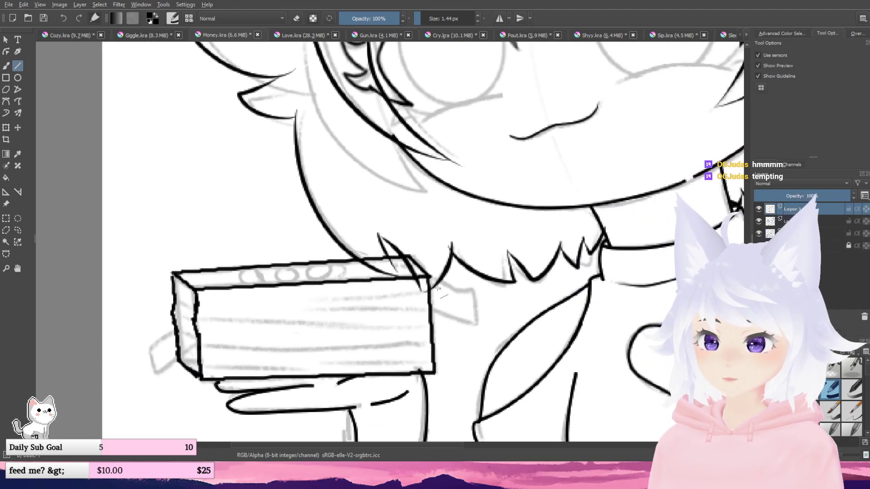
- Ink the outlines of the two band ends sticking out from either side of the stack with the freehand brush
left_click(6, 66)
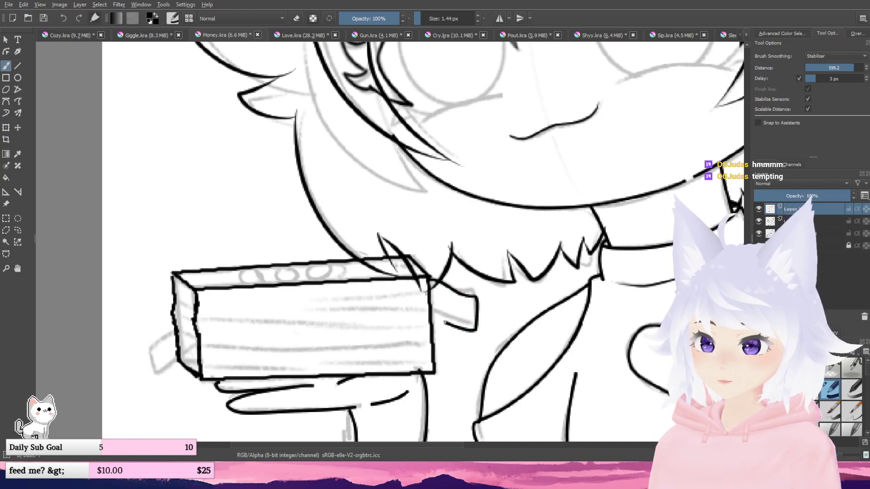
left_click_drag(430, 305, 489, 304)
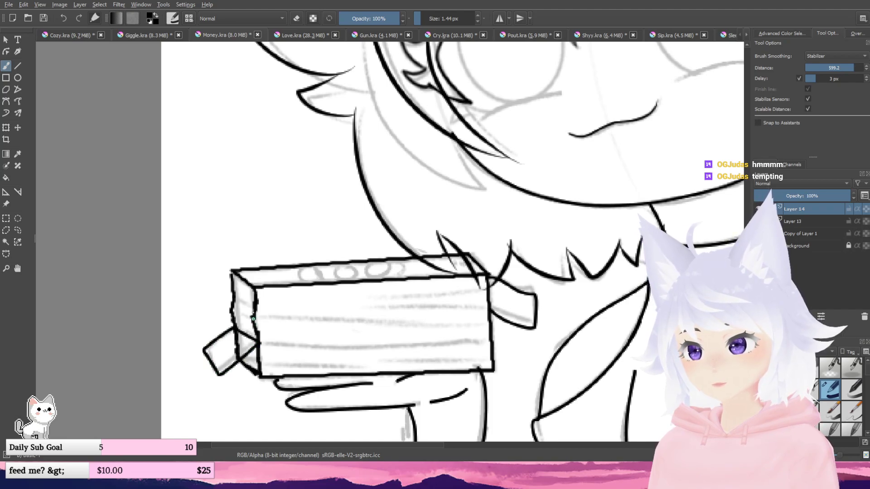
scroll(254, 296, "down", 2)
left_click_drag(288, 316, 322, 318)
scroll(323, 318, "up", 2)
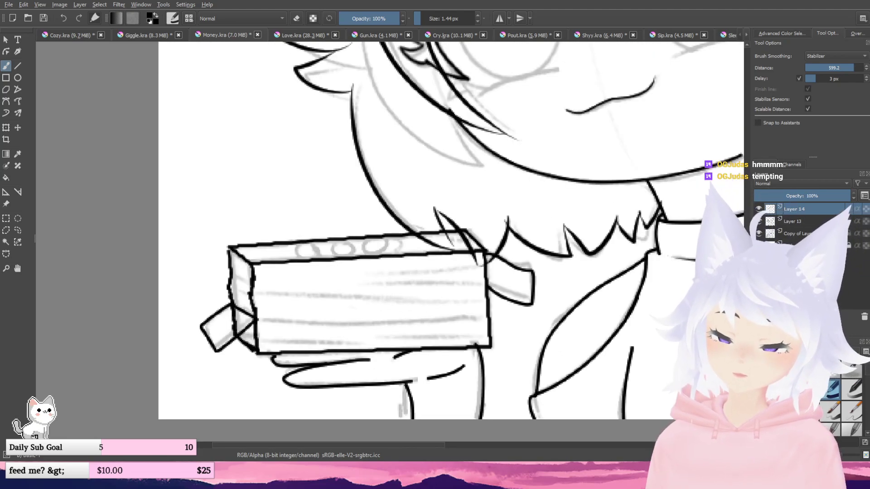
- Erase the part of the stack's side-face edge that runs through the band end on the narrow side
key("e")
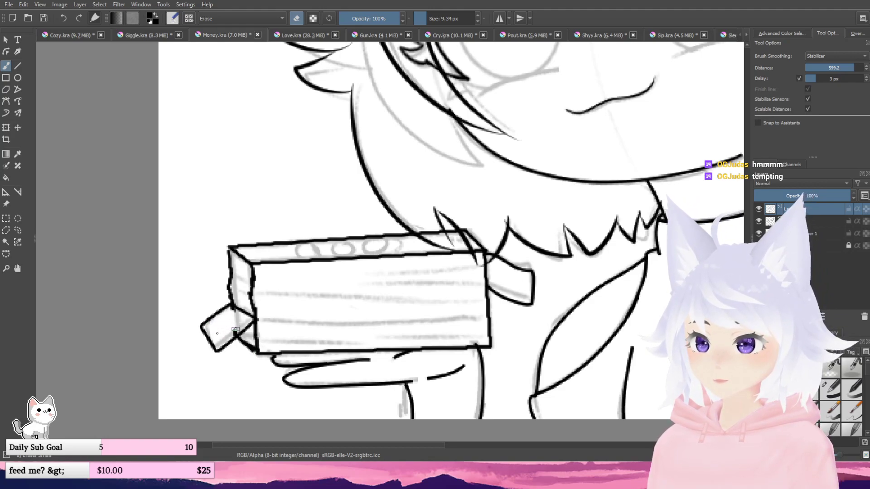
scroll(225, 320, "up", 3)
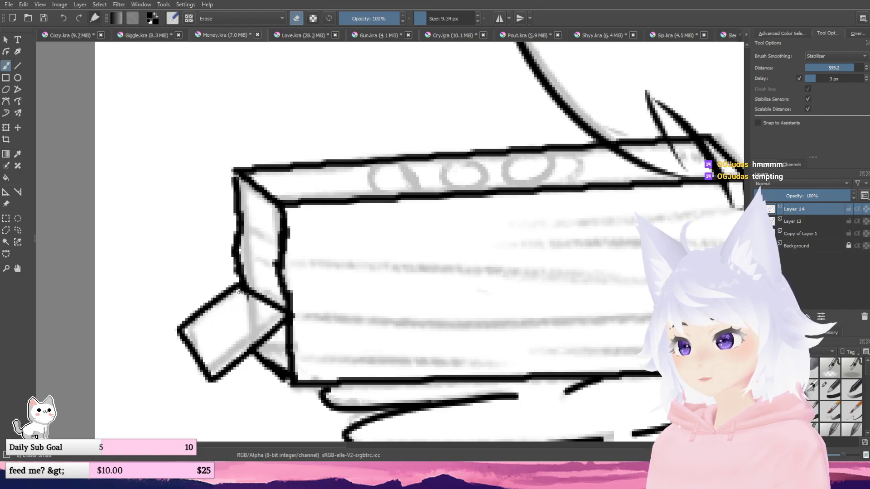
scroll(251, 311, "down", 4)
scroll(201, 288, "up", 1)
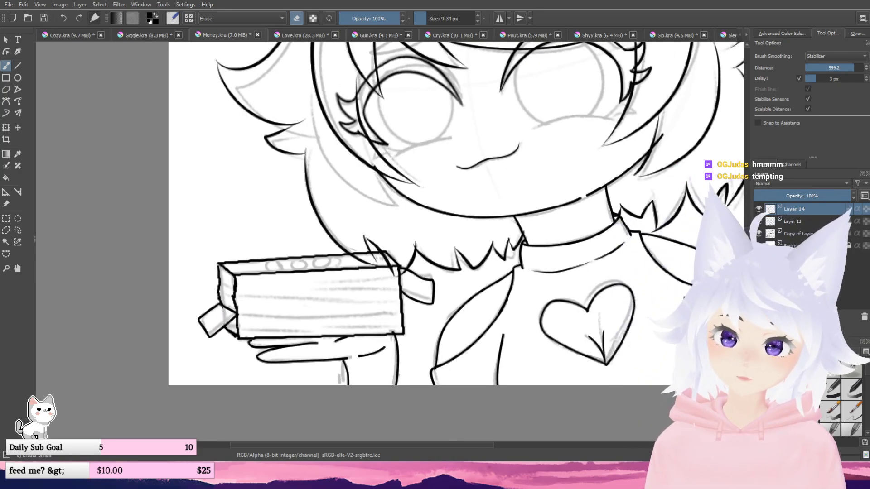
- Add thin, tapering sheet lines across the stack's front face and side face with a 4.53 px brush
key("e")
scroll(211, 286, "up", 2)
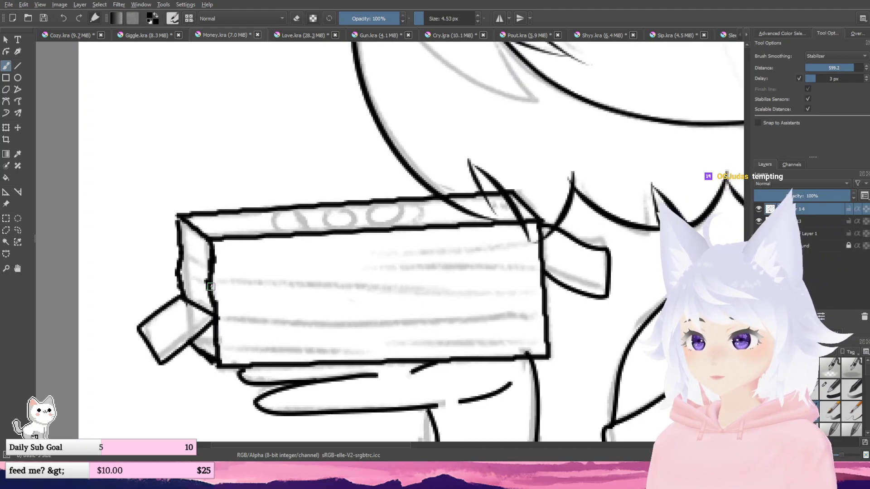
left_click_drag(209, 282, 517, 269)
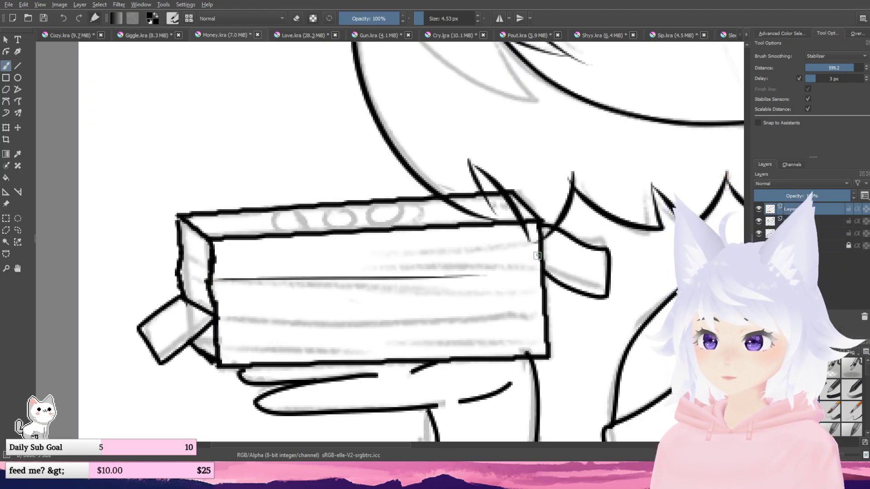
left_click_drag(283, 263, 306, 257)
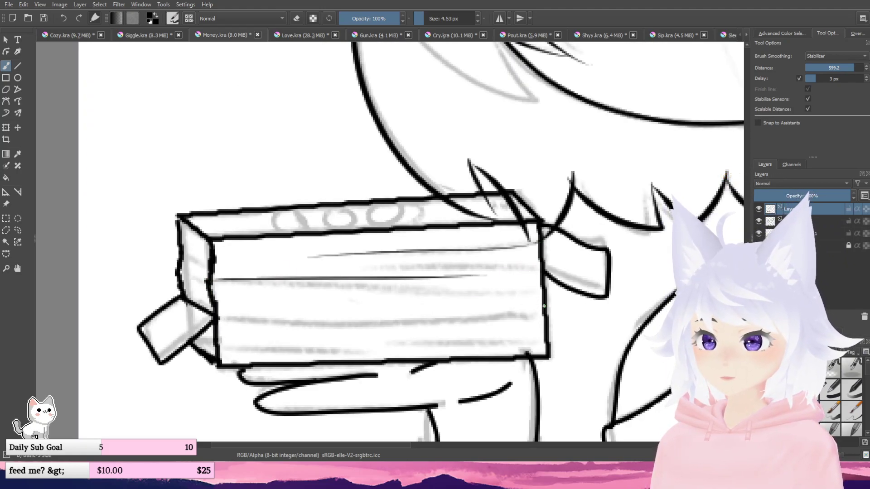
left_click_drag(543, 306, 242, 313)
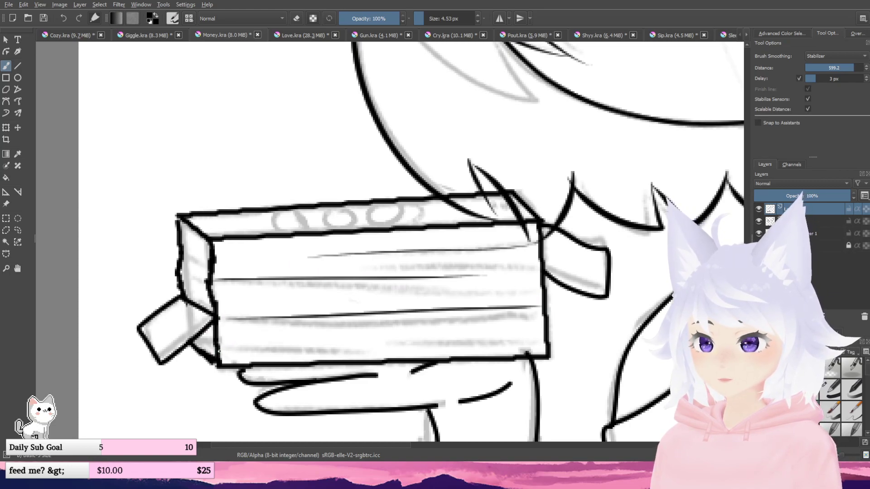
left_click_drag(219, 351, 531, 311)
left_click_drag(486, 285, 441, 280)
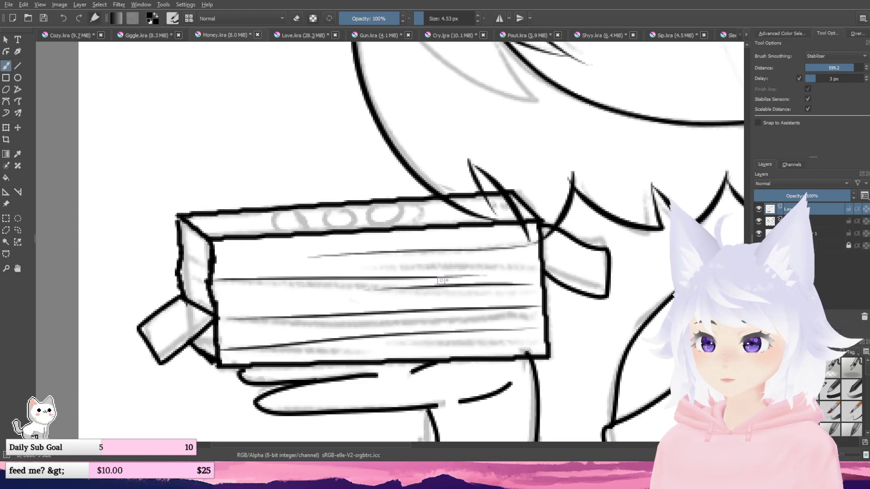
left_click_drag(209, 267, 363, 263)
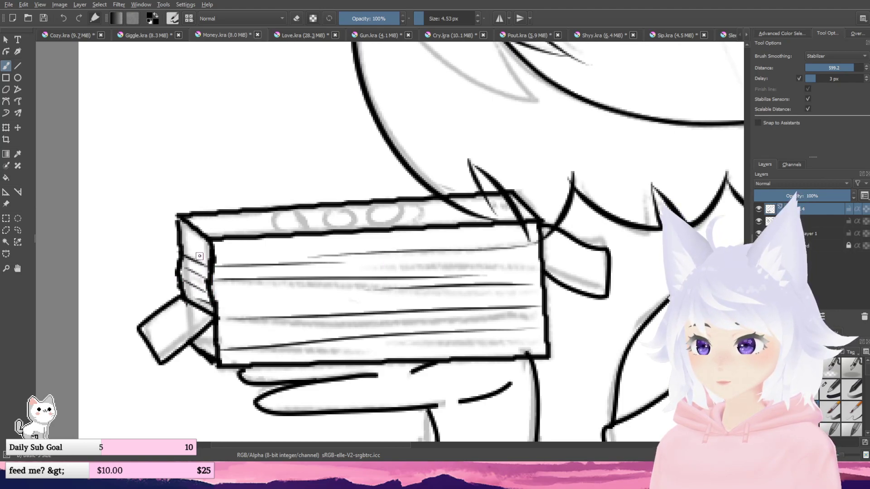
- On Layer 13, erase the hair lines that overlap the top and front of the stack
scroll(185, 243, "down", 3)
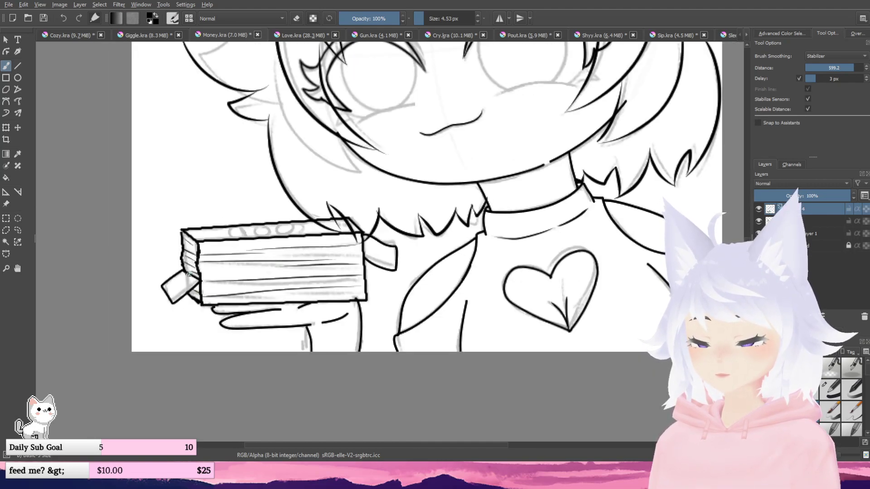
scroll(192, 269, "down", 2)
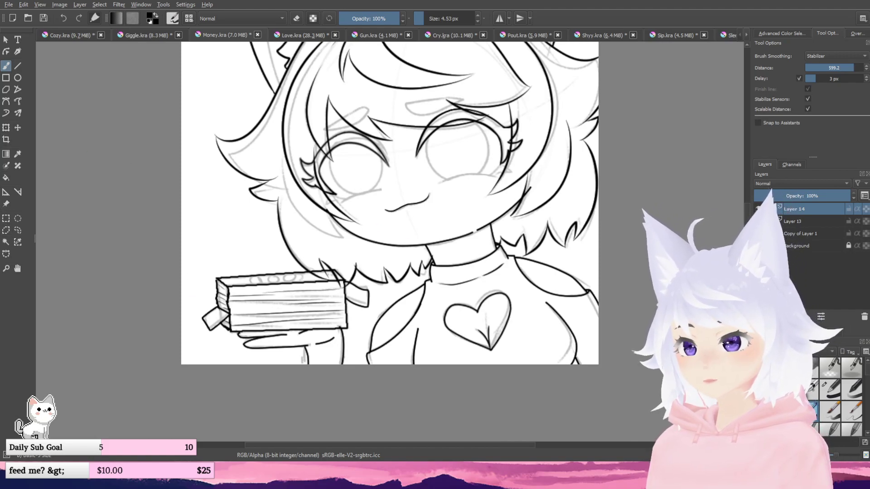
key("Page_Down")
key("slash")
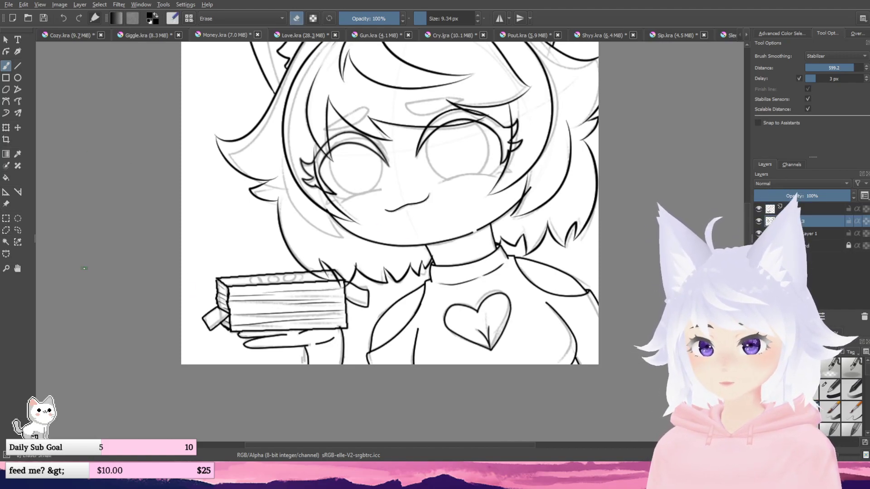
scroll(84, 269, "up", 2)
left_click_drag(575, 292, 560, 288)
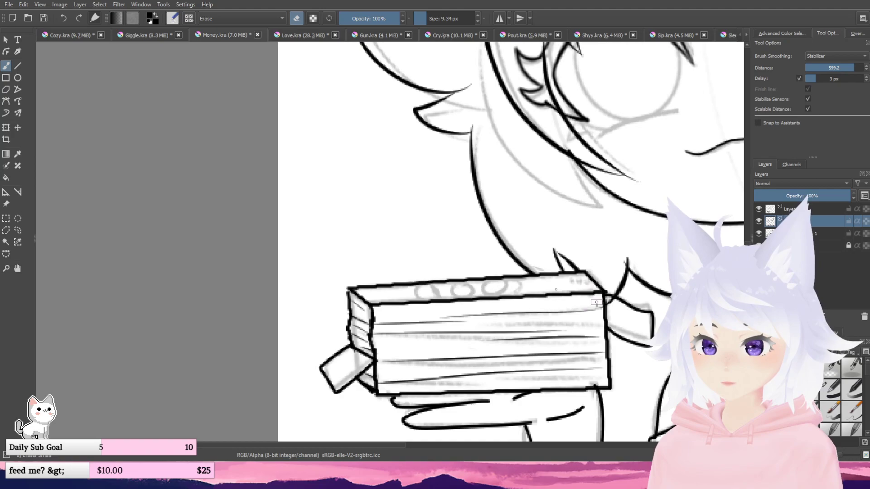
- Handwrite the number 100 on Layer 14 in the empty area above the stack with the 1.44 px brush
scroll(572, 365, "down", 4)
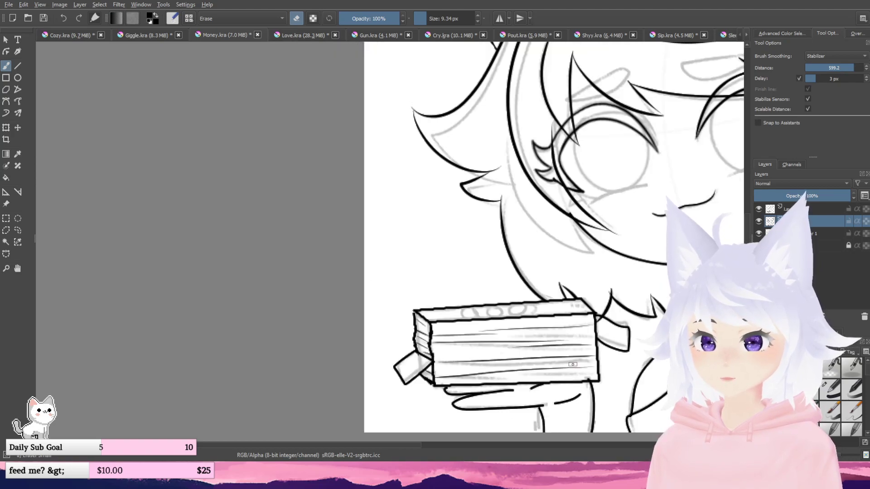
scroll(563, 380, "up", 1)
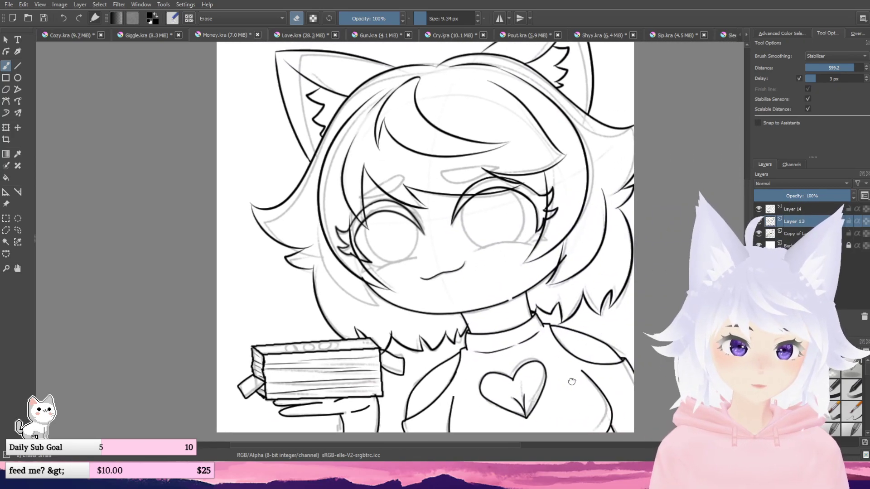
scroll(564, 381, "up", 1)
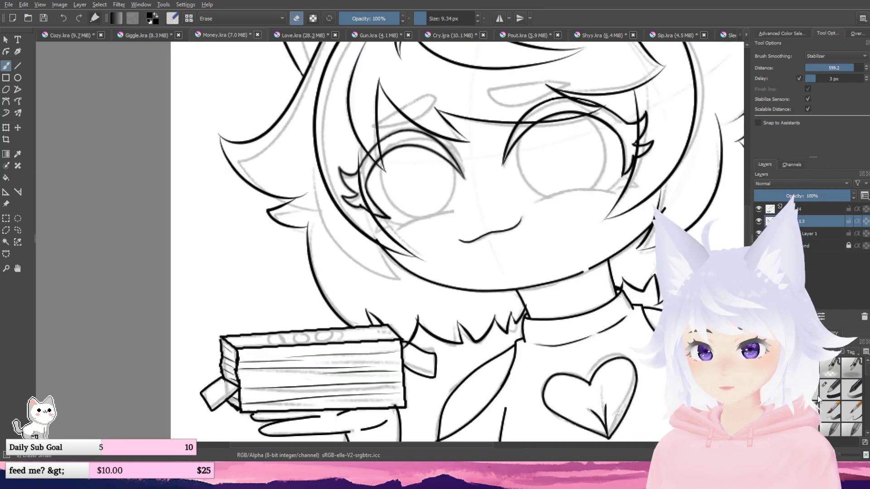
key("e")
left_click_drag(302, 357, 326, 357)
scroll(326, 358, "up", 1)
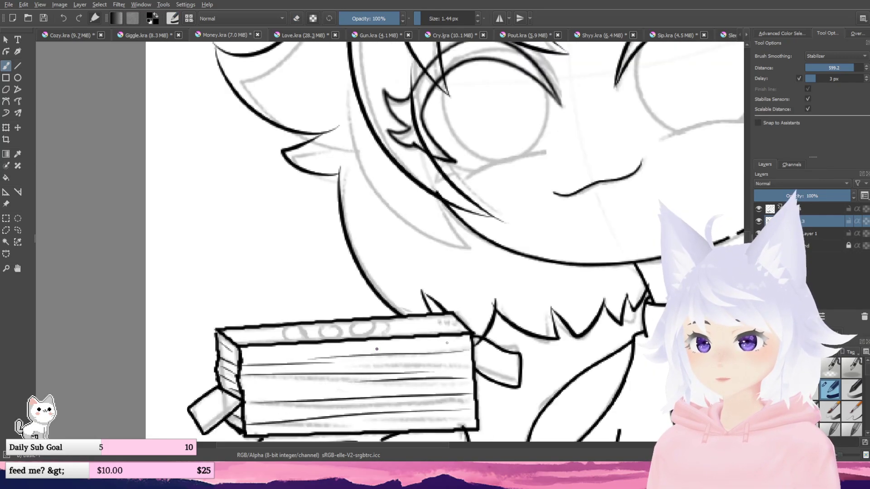
left_click(759, 210)
left_click(759, 211)
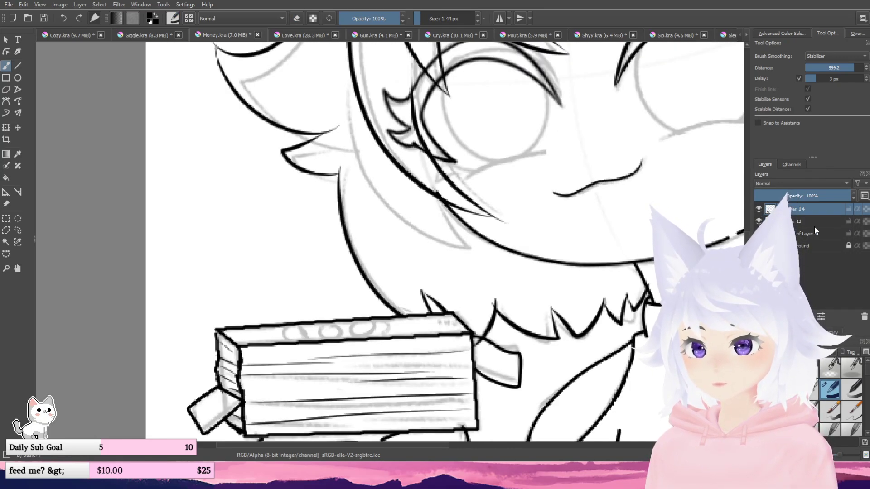
mouse_move(223, 235)
left_mouse_down()
mouse_move(287, 254)
mouse_move(271, 270)
mouse_move(275, 290)
left_mouse_up()
mouse_move(289, 239)
left_mouse_down()
mouse_move(284, 273)
mouse_move(298, 286)
mouse_move(305, 263)
mouse_move(290, 237)
mouse_move(309, 249)
mouse_move(315, 277)
mouse_move(334, 249)
left_mouse_up()
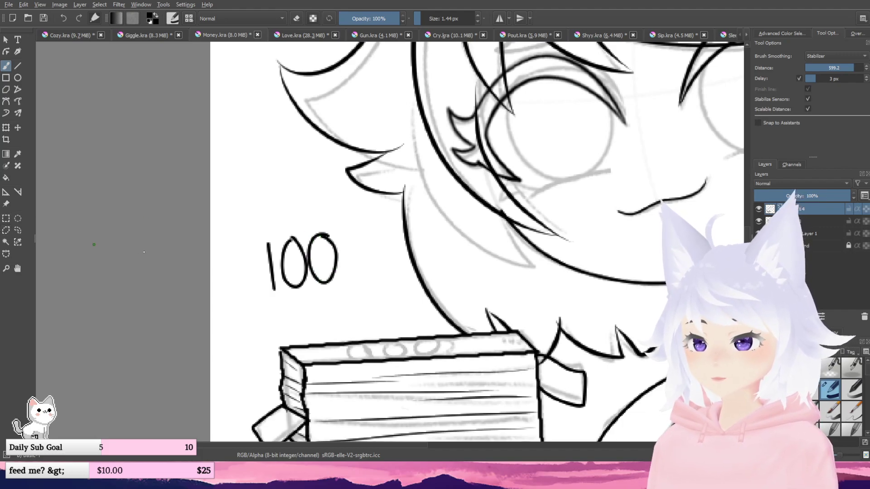
- Undo the two handwritten zeros and redraw them as narrow upright ellipses beside the 1, the second about 21 by 36 px
scroll(94, 212, "left", 1)
key("ctrl+z")
key("ctrl+z")
left_click(18, 77)
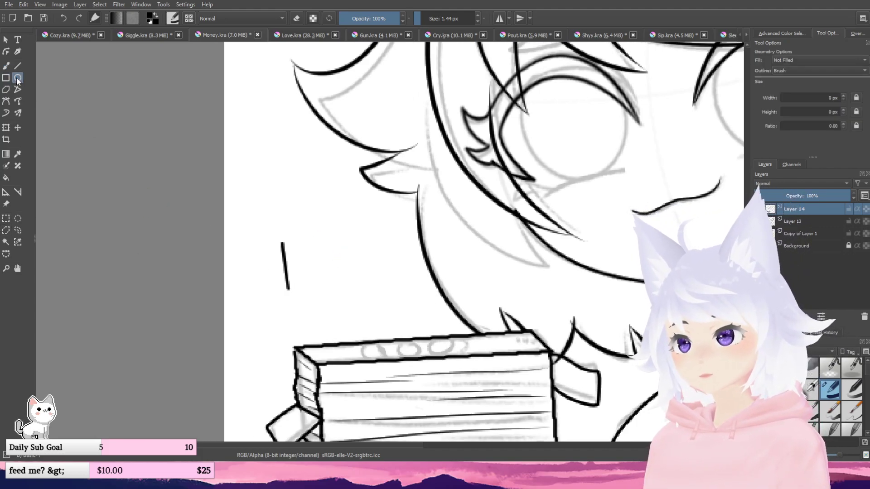
left_click_drag(293, 245, 325, 288)
left_click_drag(332, 246, 359, 286)
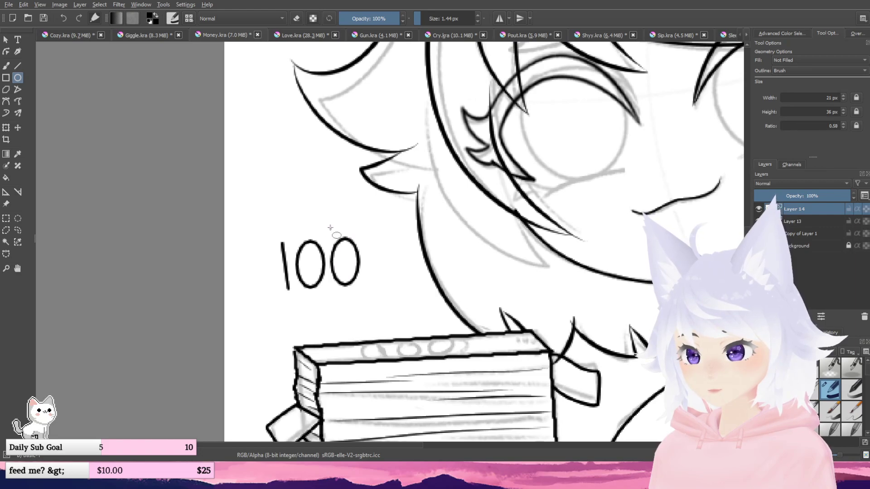
- Select the handwritten 100 on Layer 14 and transform it, flattened and slanted, to fit the top face of the money stack
left_click(5, 219)
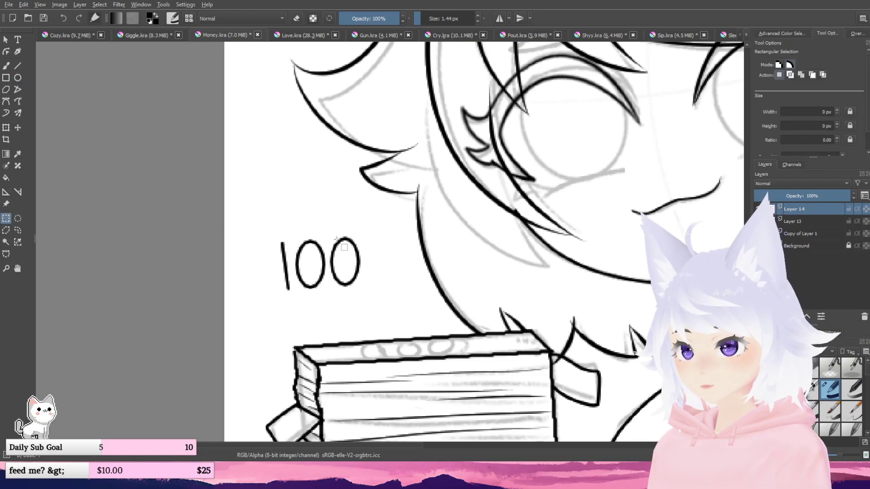
left_click_drag(265, 230, 373, 306)
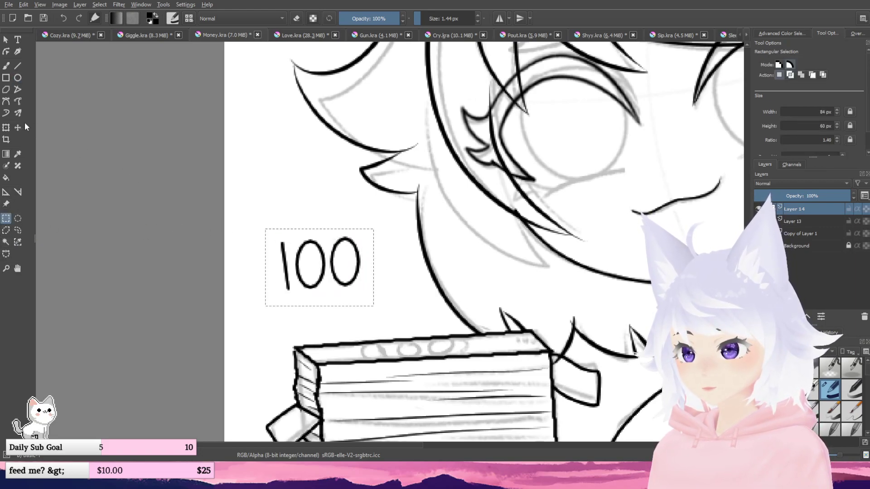
left_click(6, 129)
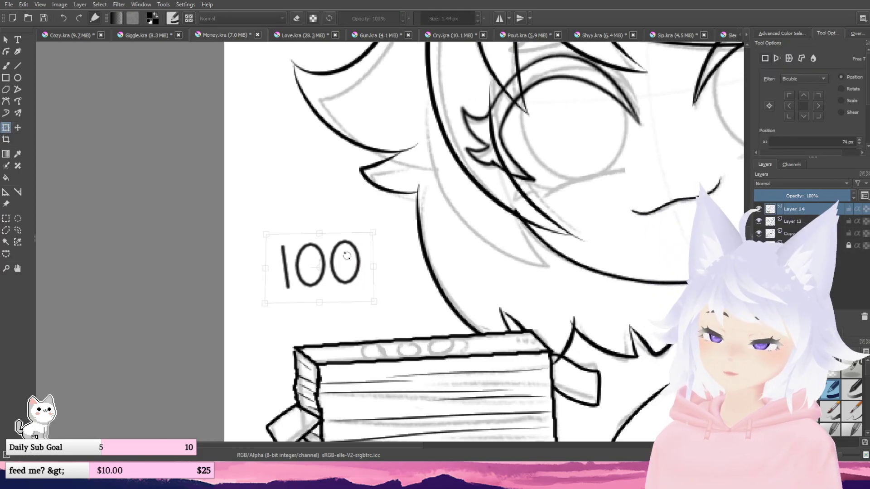
left_click_drag(350, 251, 448, 339)
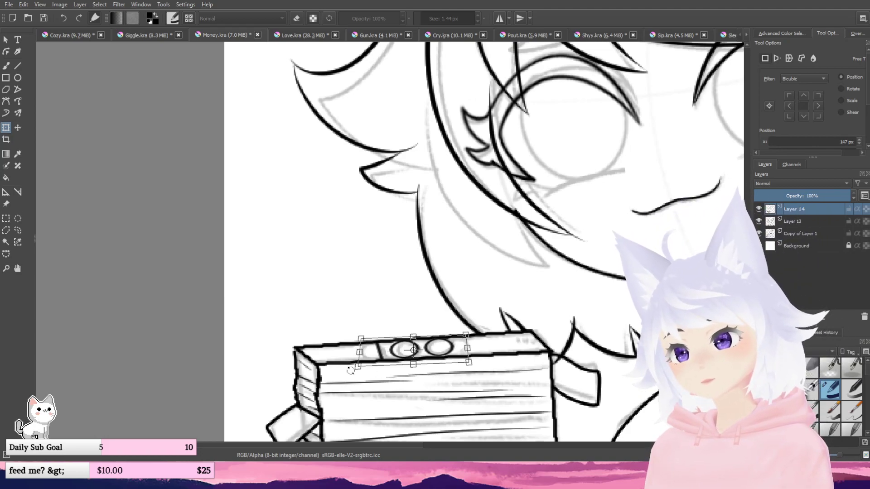
key("Return")
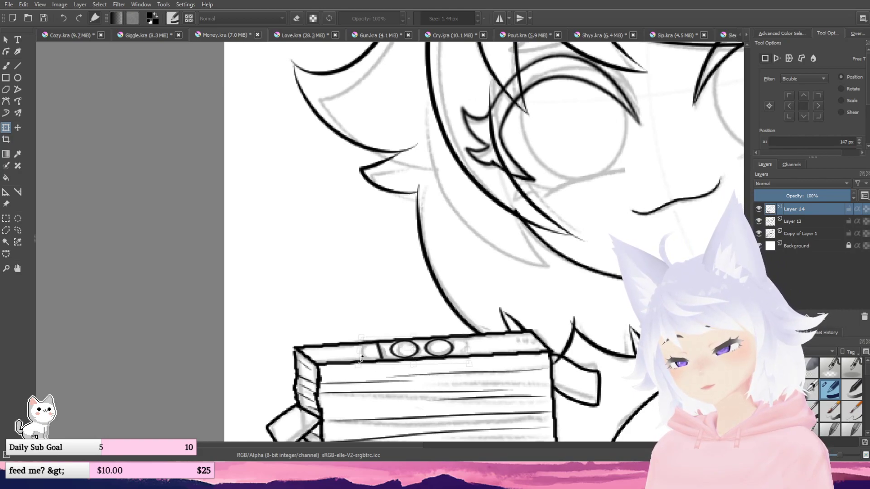
left_click(16, 230)
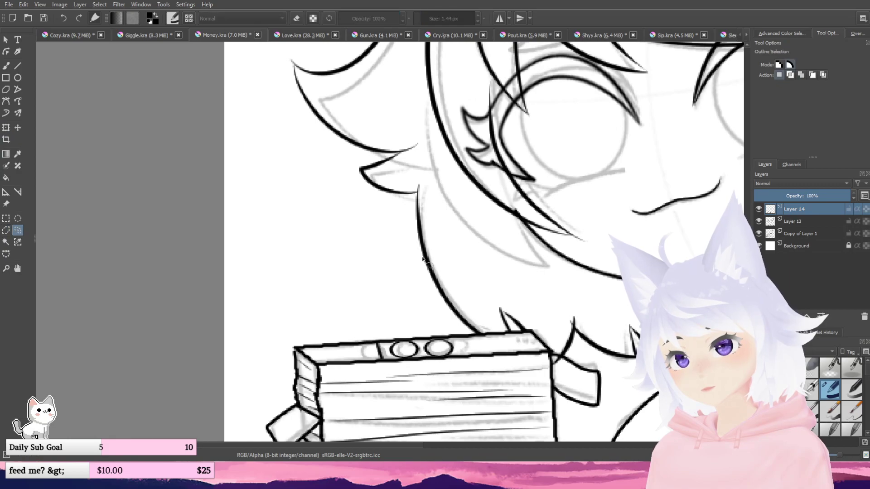
scroll(374, 266, "down", 5)
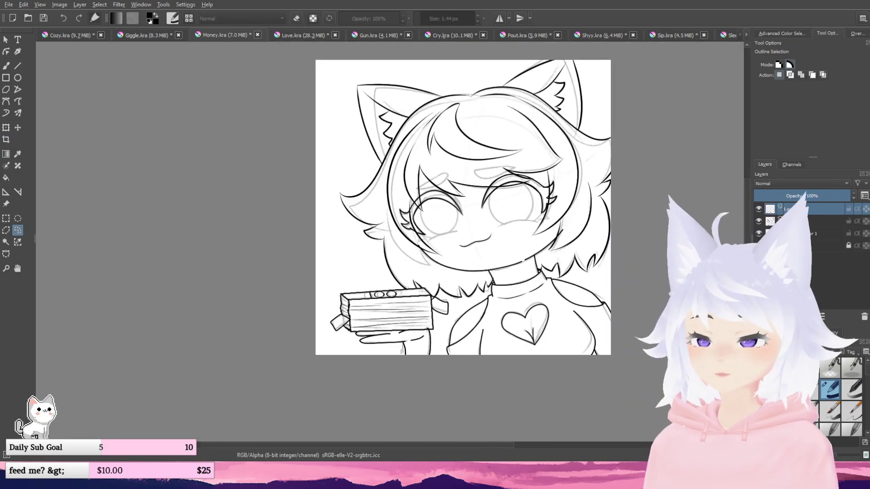
left_click(759, 232)
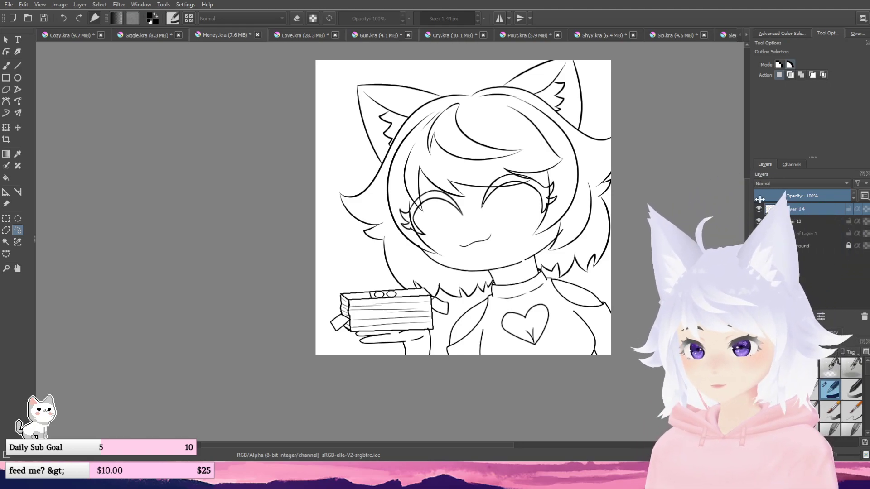
left_click(759, 234)
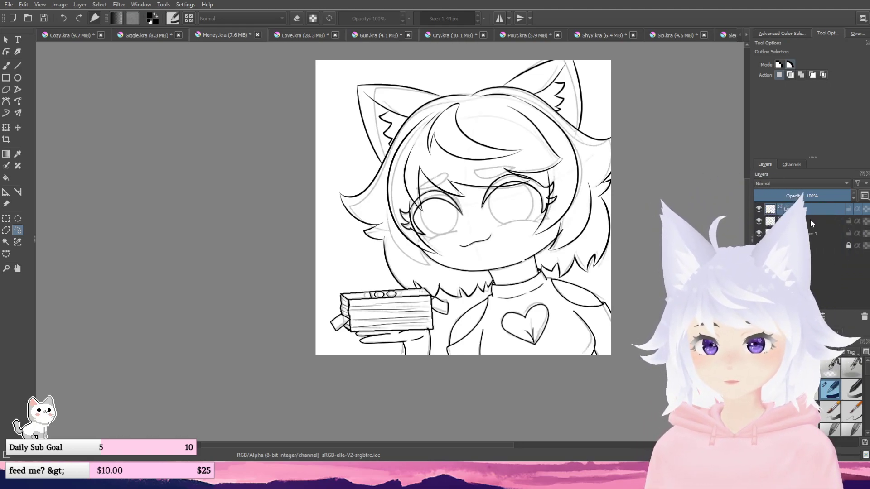
- On Layer 13, ink a tapering lower lid line under the right-hand eye with the 4.53 px brush
left_click(796, 221)
left_click(809, 391)
scroll(513, 220, "up", 2)
left_click_drag(508, 241, 465, 267)
left_click(6, 66)
key("plus")
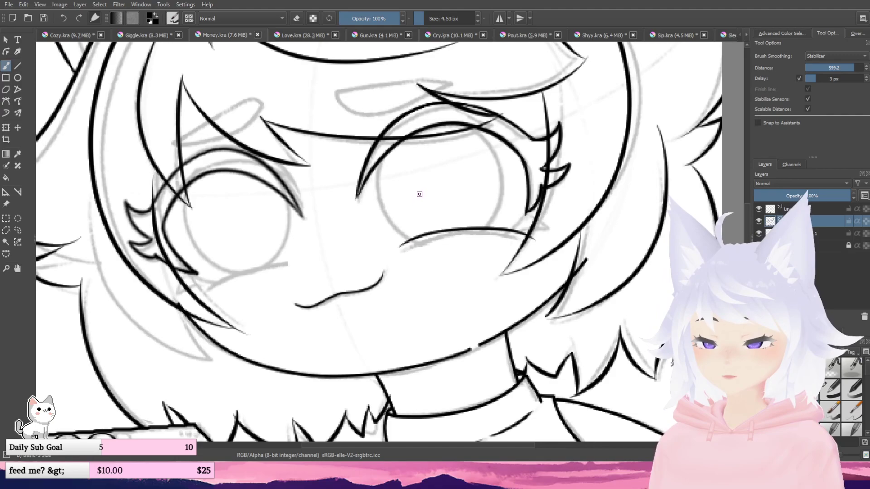
left_click_drag(420, 193, 475, 208)
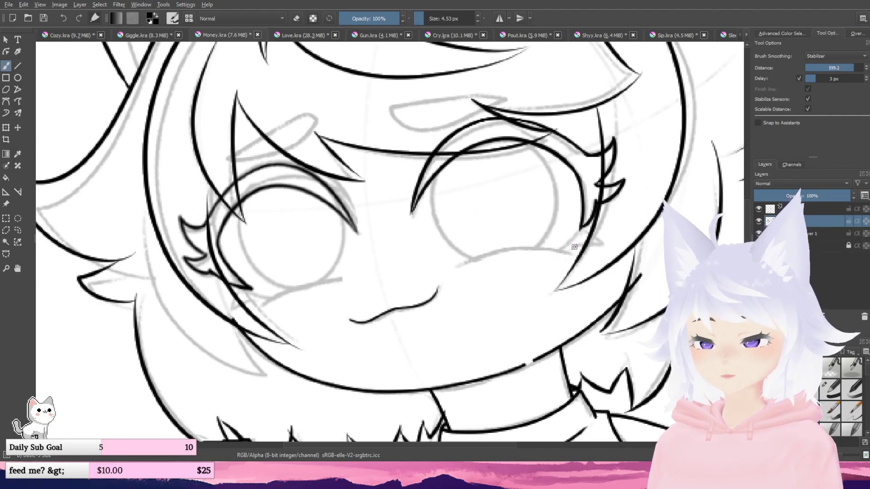
mouse_move(575, 247)
left_mouse_down()
mouse_move(448, 265)
mouse_move(459, 231)
mouse_move(573, 237)
left_mouse_up()
key("ctrl+z")
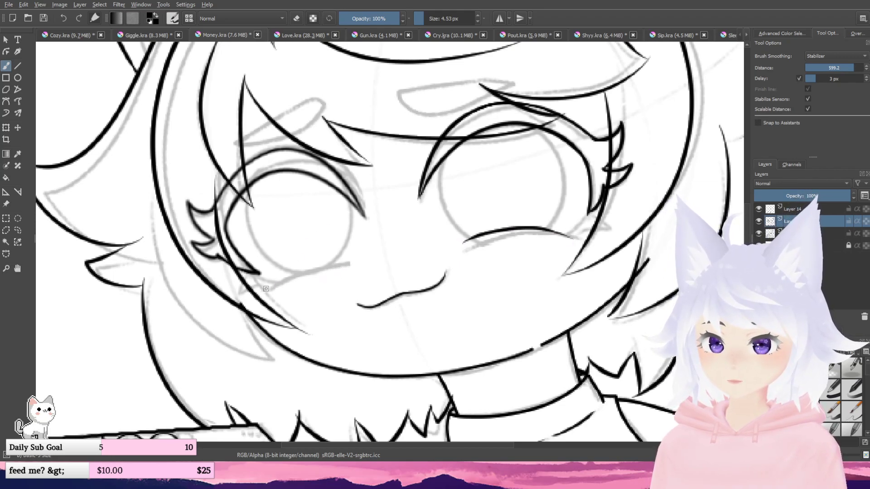
- Try a lower lid line for the left-hand eye along the grey sketch, undoing each attempt
left_click_drag(268, 283, 350, 264)
key("ctrl+z")
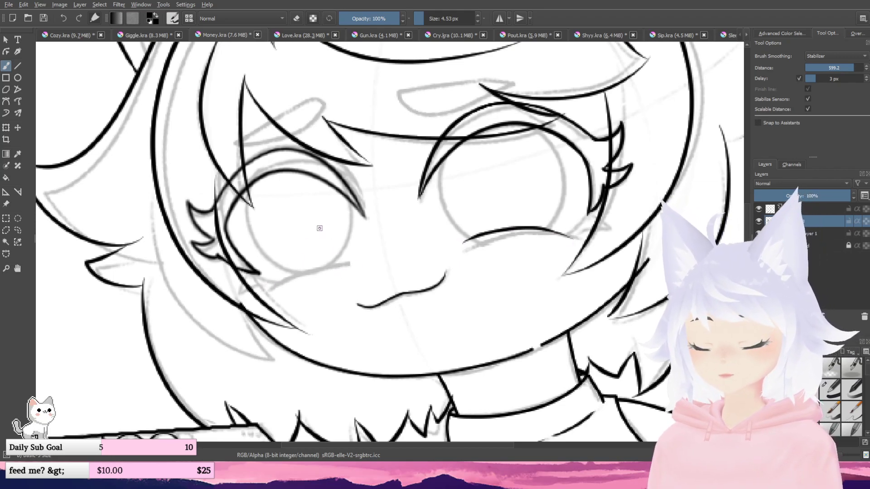
left_click_drag(351, 267, 262, 284)
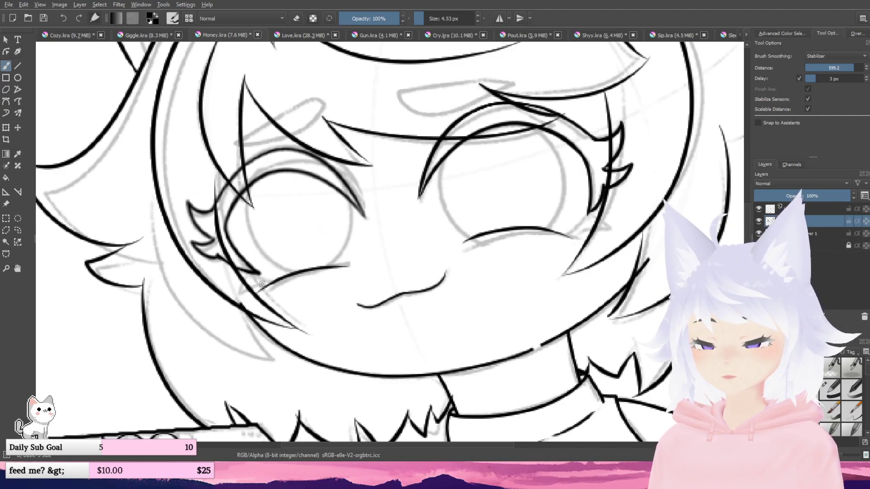
scroll(331, 244, "down", 3)
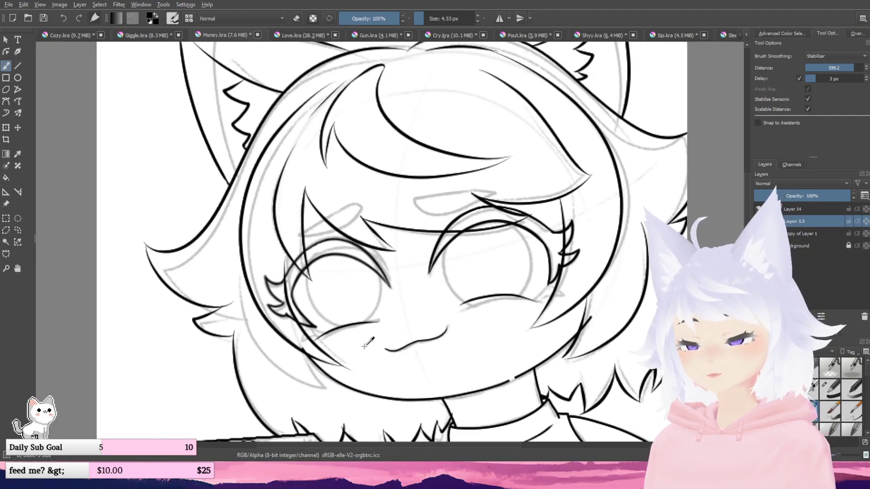
key("ctrl+z")
scroll(297, 344, "up", 3)
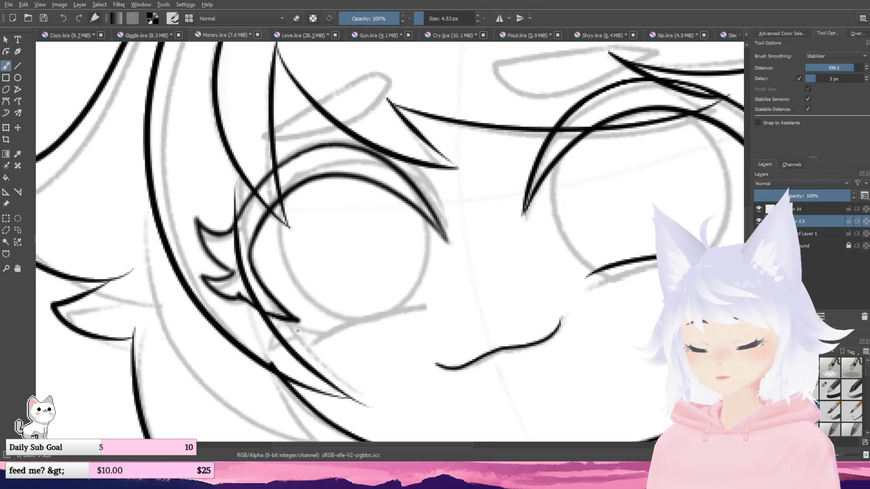
left_click_drag(298, 331, 431, 294)
key("ctrl+z")
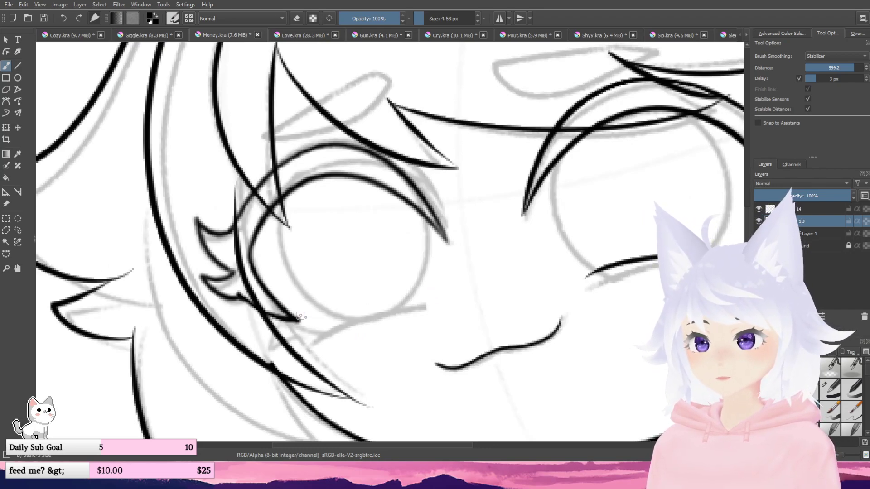
- Ink the left-hand eye's lower lid as a shallow arc from the lower tip of the outer lashes, slightly above the sketch line
scroll(300, 316, "down", 2)
left_click_drag(340, 306, 429, 286)
scroll(430, 287, "down", 2)
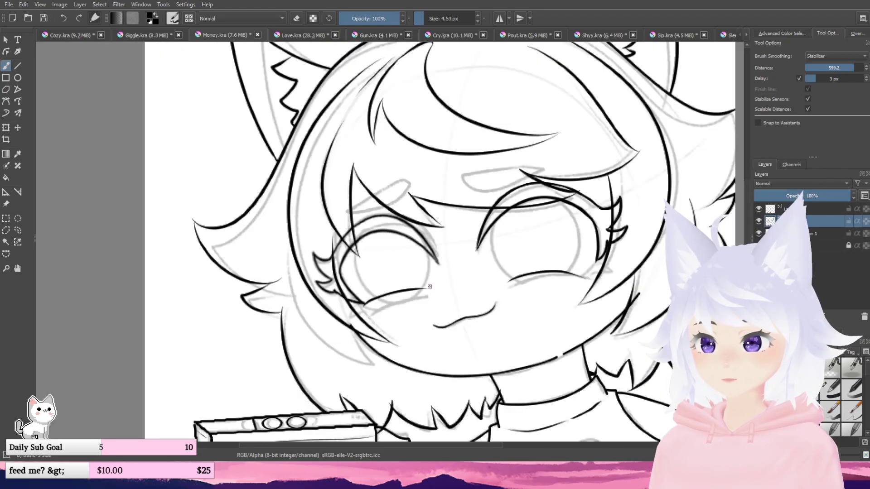
key("ctrl+z")
scroll(429, 287, "up", 2)
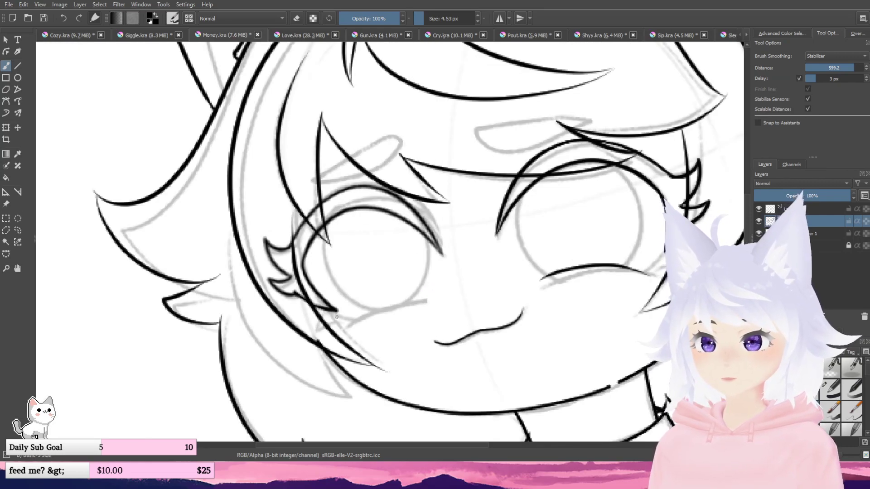
mouse_move(336, 317)
left_mouse_down()
mouse_move(386, 295)
mouse_move(434, 290)
left_mouse_up()
key("ctrl+z")
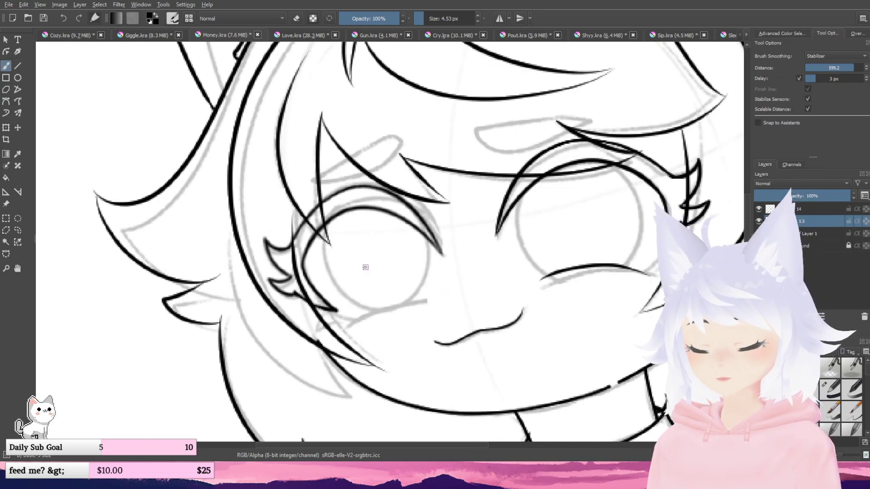
mouse_move(337, 311)
left_mouse_down()
mouse_move(379, 295)
mouse_move(442, 294)
left_mouse_up()
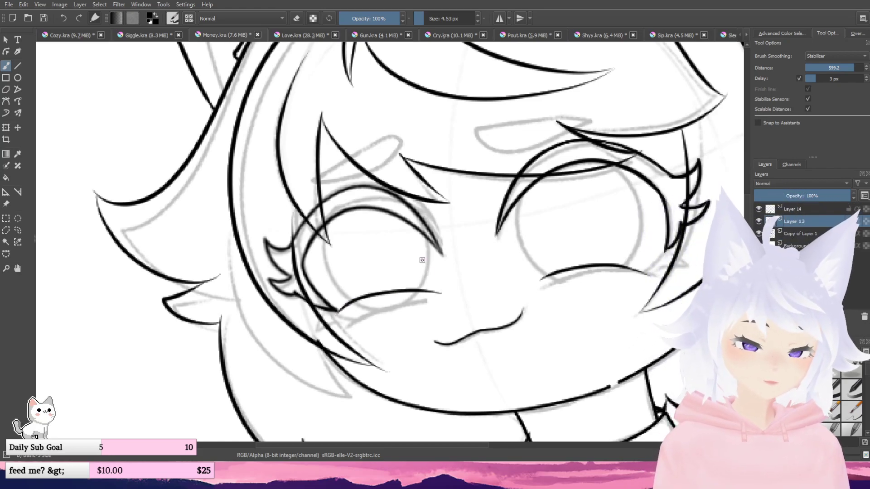
scroll(422, 260, "down", 4)
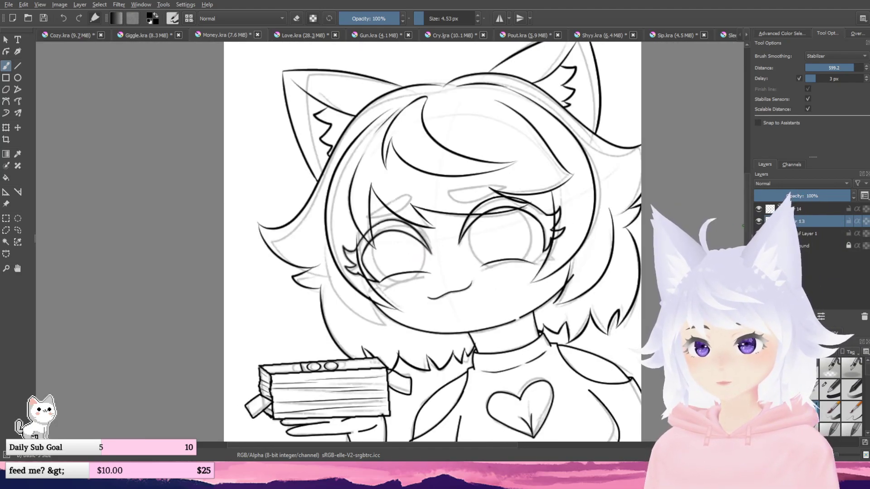
- On Layer 14, ink the right-hand eyebrow as a tapered outline reaching past the sketch toward the middle of the forehead, redrawing undone attempts
left_click(804, 209)
scroll(433, 174, "up", 4)
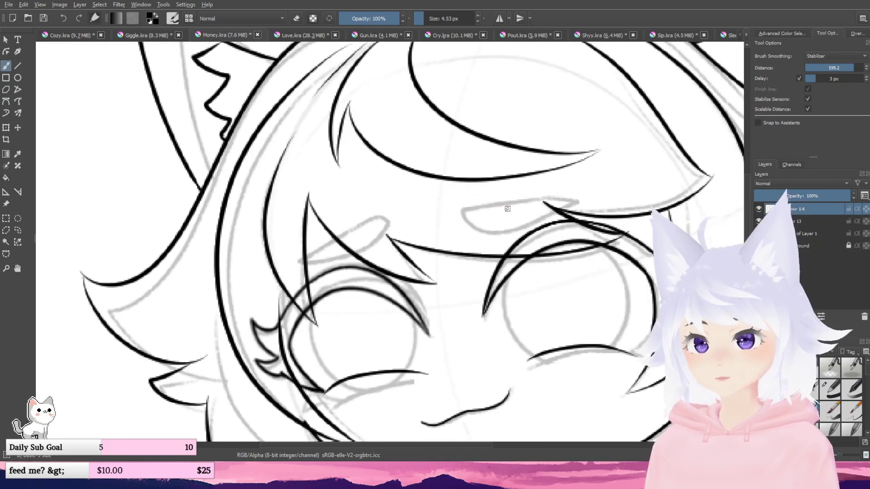
mouse_move(507, 208)
left_mouse_down()
mouse_move(388, 210)
mouse_move(470, 205)
mouse_move(430, 229)
mouse_move(349, 233)
mouse_move(342, 209)
mouse_move(429, 207)
left_mouse_up()
key("ctrl+z")
scroll(532, 212, "up", 2)
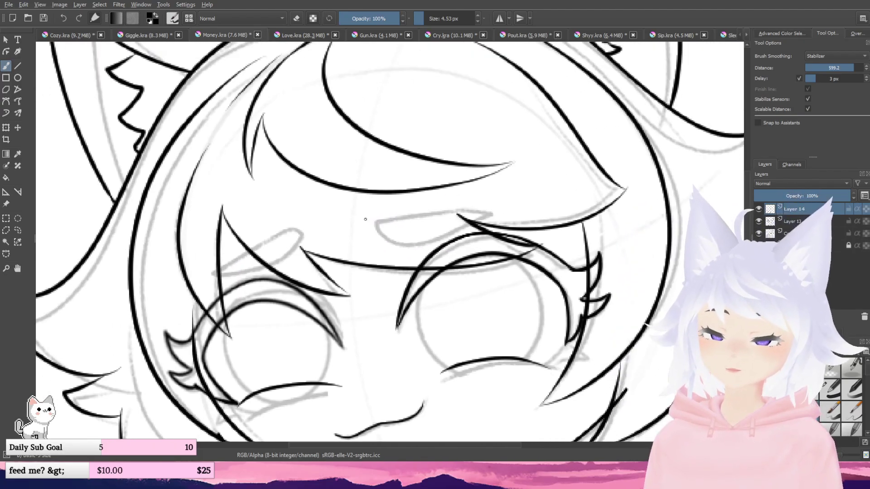
mouse_move(533, 212)
left_mouse_down()
mouse_move(395, 200)
mouse_move(408, 228)
mouse_move(495, 238)
mouse_move(537, 217)
mouse_move(514, 206)
mouse_move(480, 134)
mouse_move(463, 207)
mouse_move(373, 202)
mouse_move(373, 212)
mouse_move(472, 213)
left_mouse_up()
scroll(512, 199, "down", 2)
key("ctrl+z")
scroll(458, 198, "up", 1)
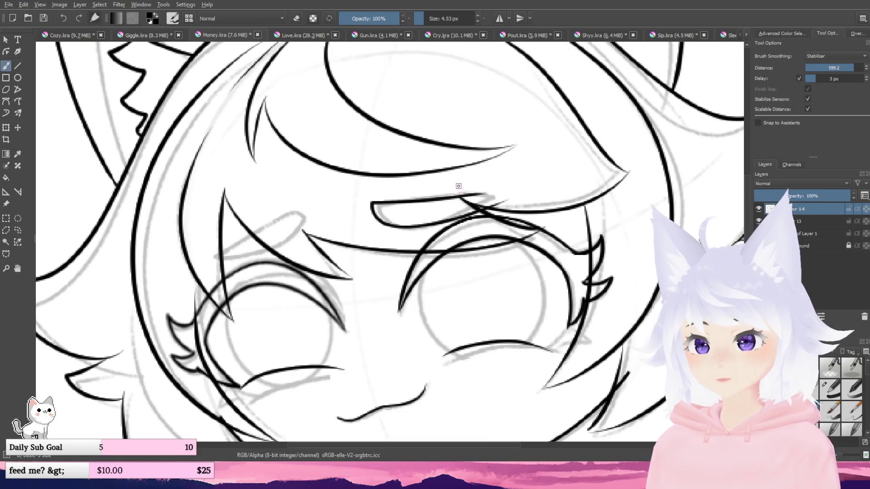
key("ctrl+z")
scroll(459, 186, "up", 1)
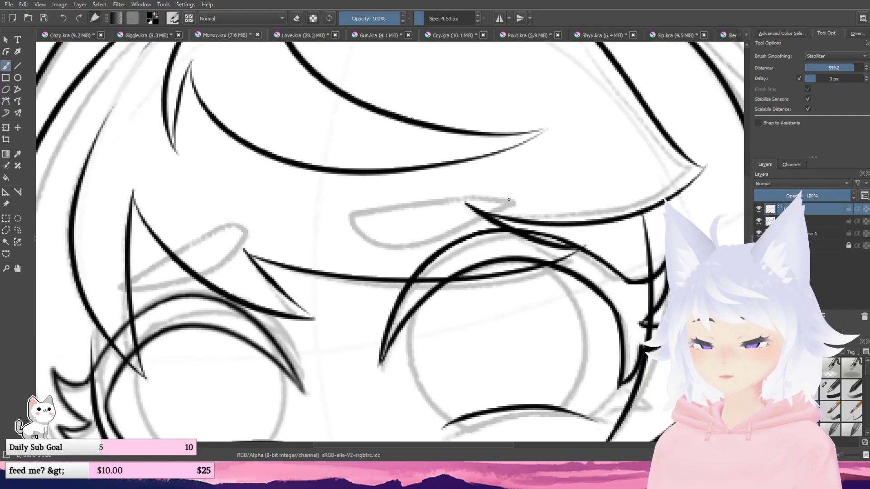
mouse_move(509, 199)
left_mouse_down()
mouse_move(313, 208)
mouse_move(336, 239)
mouse_move(410, 249)
mouse_move(505, 207)
left_mouse_up()
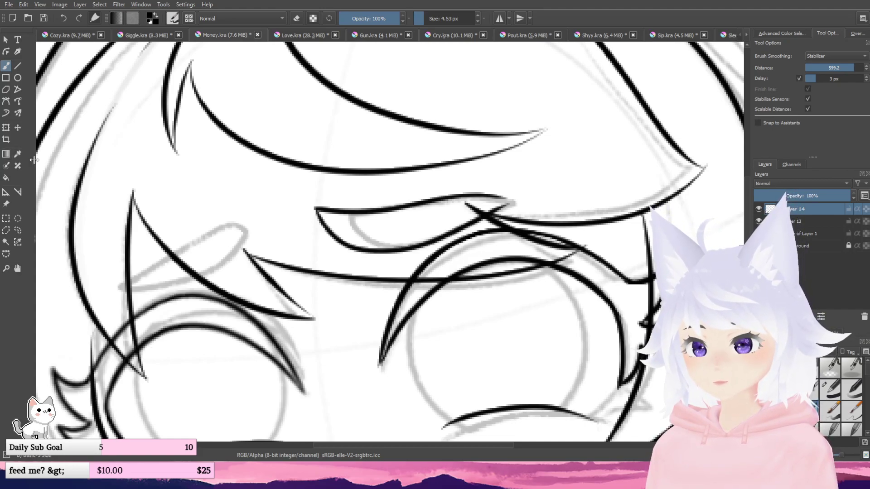
- Ink the left-hand eyebrow over its sketch as a slanted, tapered outline with the 4.53 px brush
scroll(227, 190, "down", 3)
left_click_drag(293, 205, 385, 215)
scroll(308, 254, "up", 2)
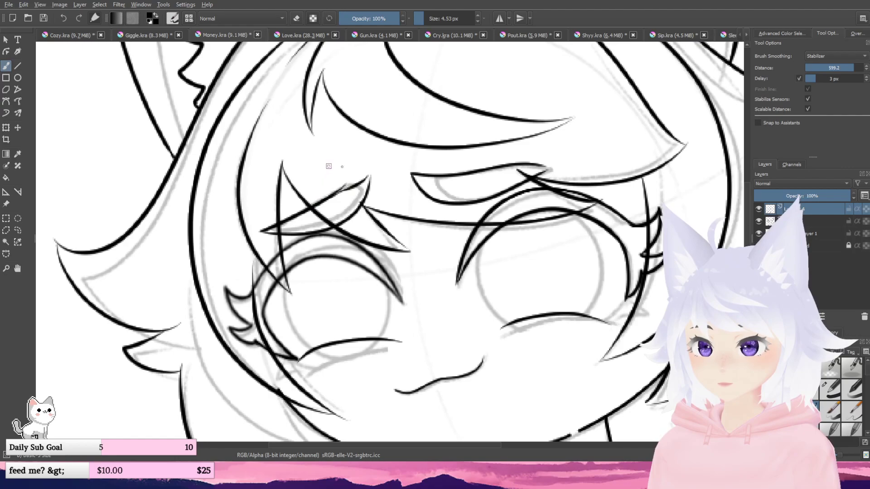
key("e")
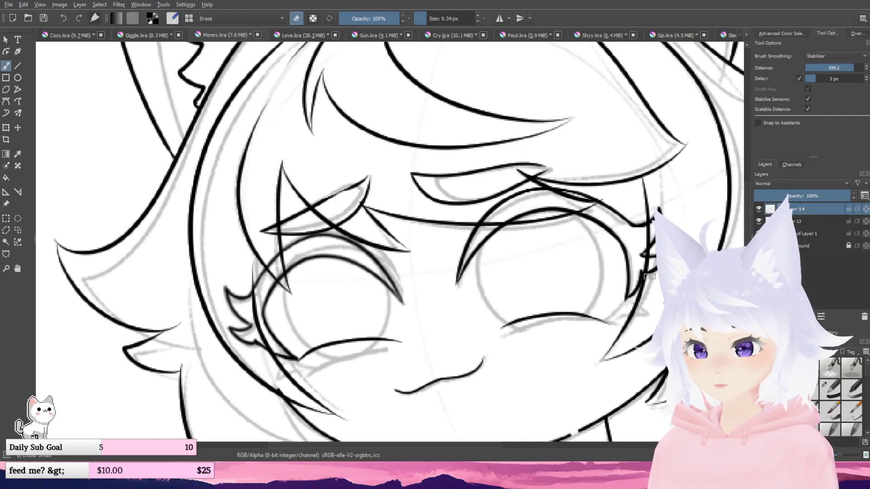
left_click(822, 410)
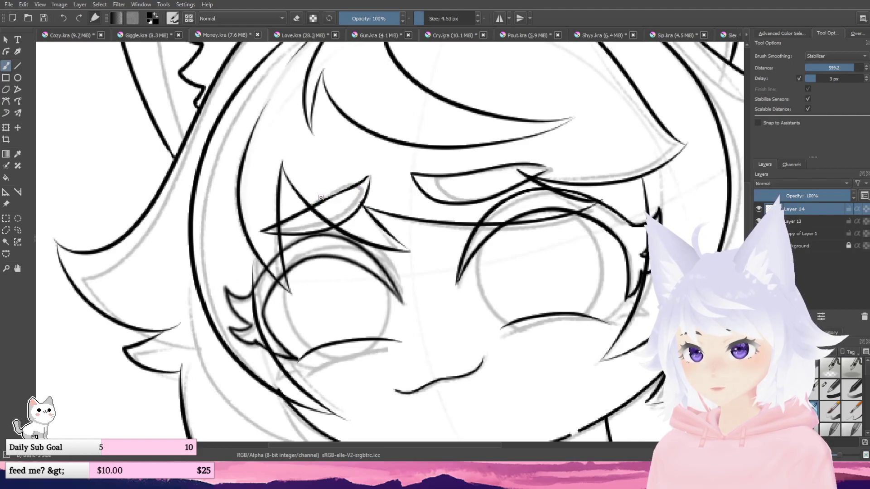
- Hide the Copy of Layer 1 sketch and add a new paint layer directly above it, below Layer 13
scroll(321, 198, "down", 5)
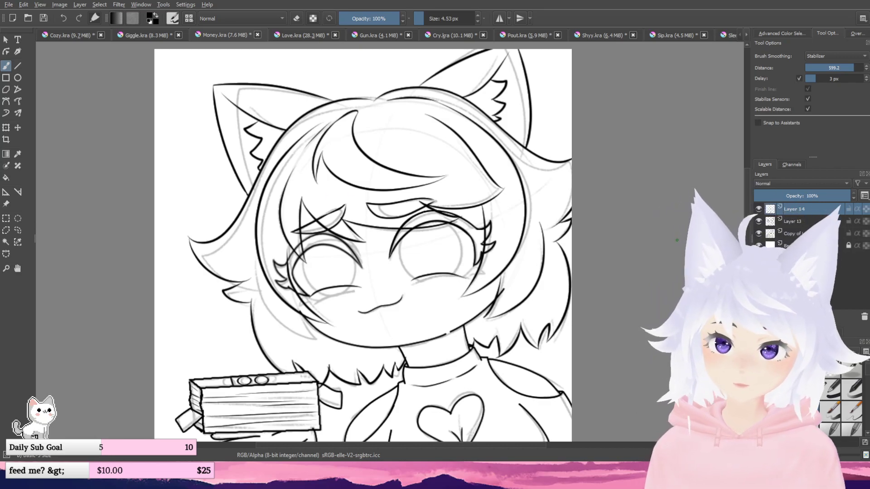
left_click_drag(701, 233, 715, 192)
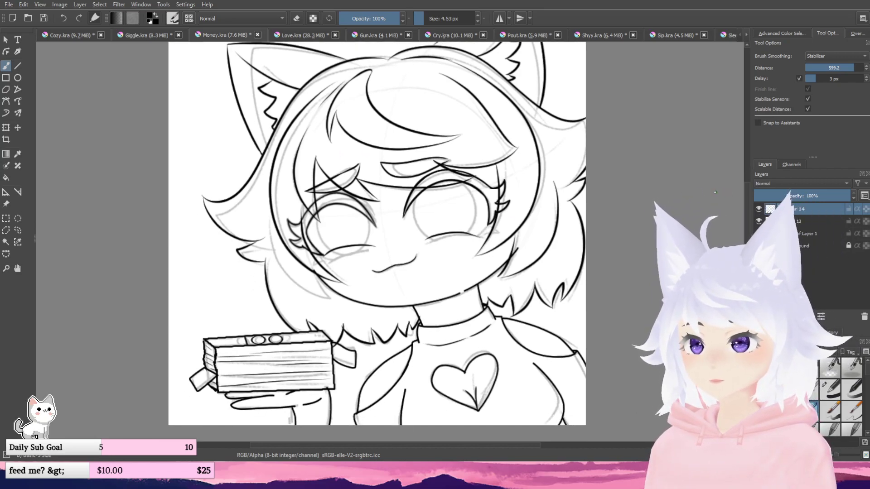
left_click(758, 233)
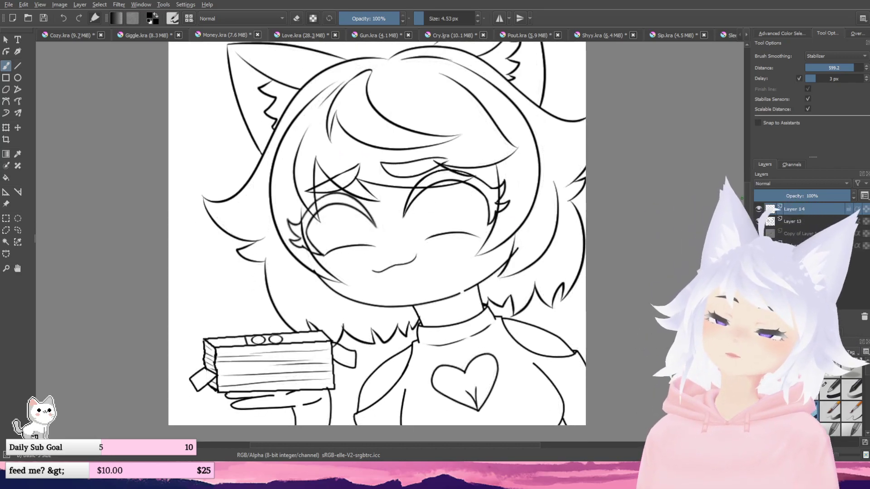
left_click(17, 78)
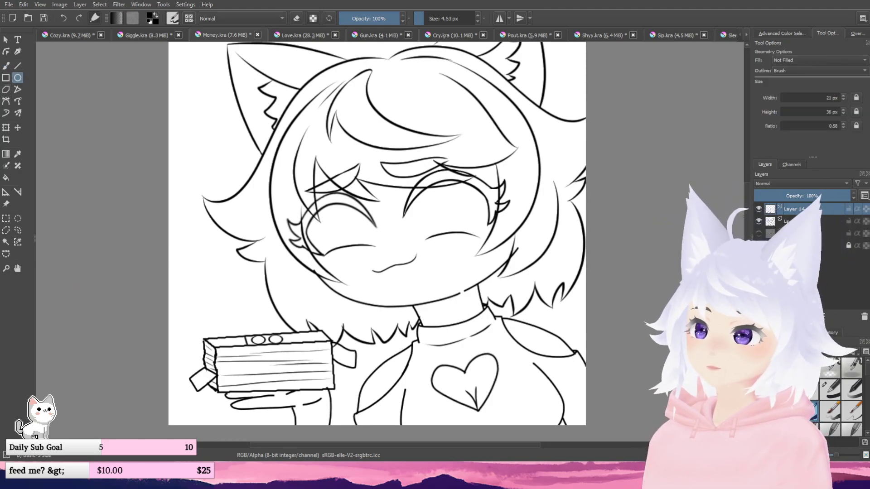
left_click(766, 221)
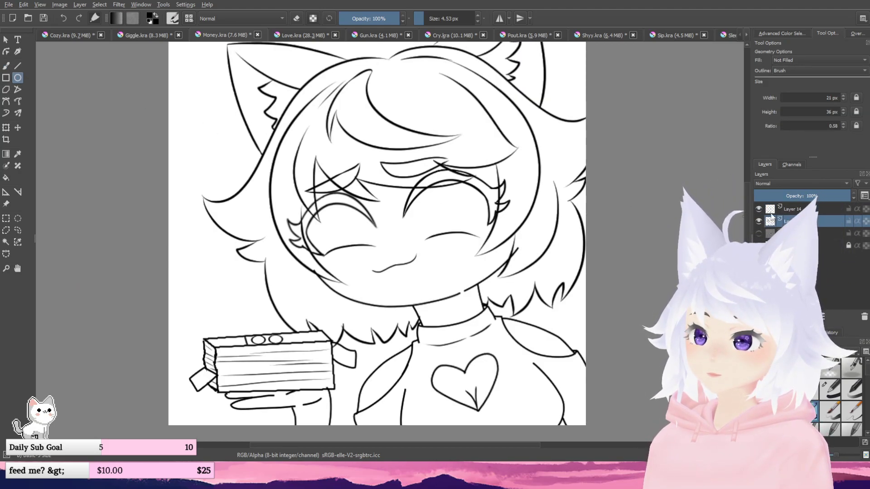
left_click(771, 210)
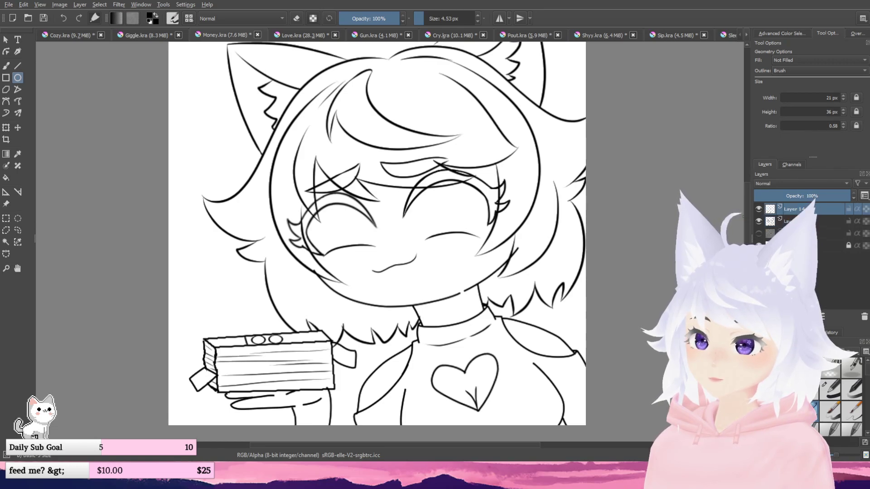
left_click(772, 234)
key("Insert")
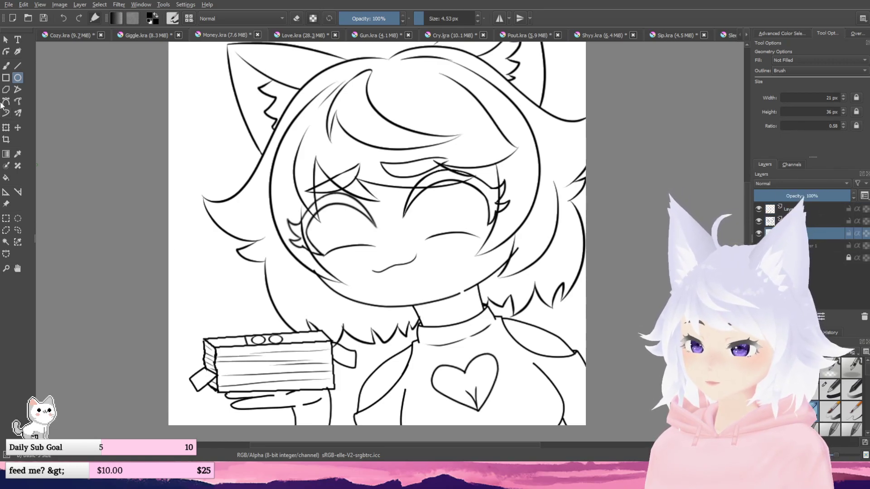
- Show the sketch and outline both irises as ellipses with the 1.44 px brush, the right-hand one about 92 by 107 px, redrawing undone attempts
left_click(830, 389)
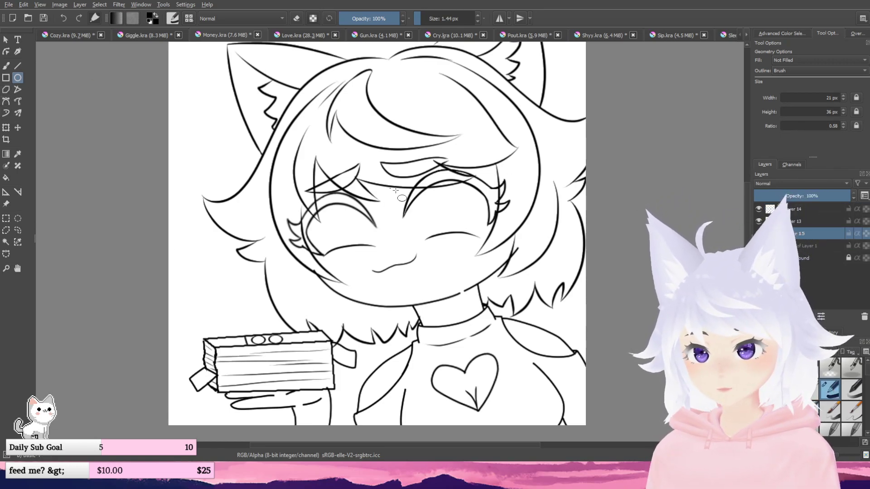
left_click(759, 246)
mouse_move(469, 234)
left_mouse_down()
mouse_move(413, 177)
mouse_move(471, 242)
left_mouse_up()
key("ctrl+z")
key("ctrl+z")
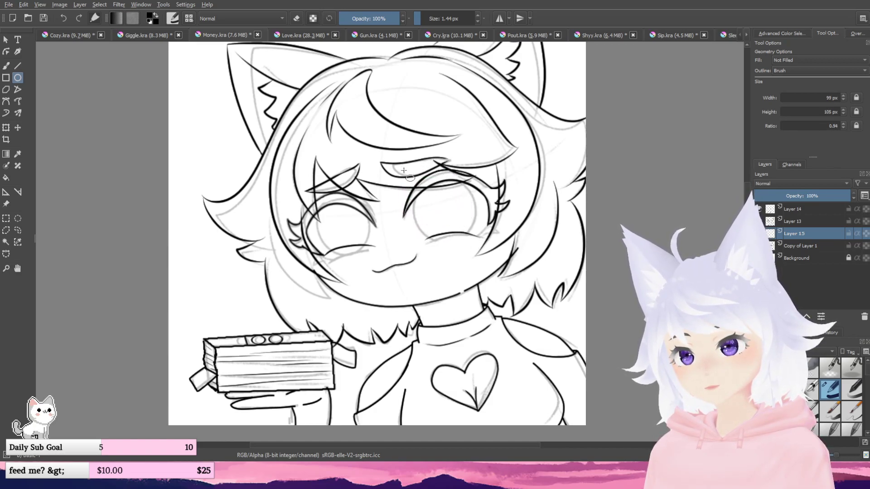
left_click_drag(403, 170, 452, 213)
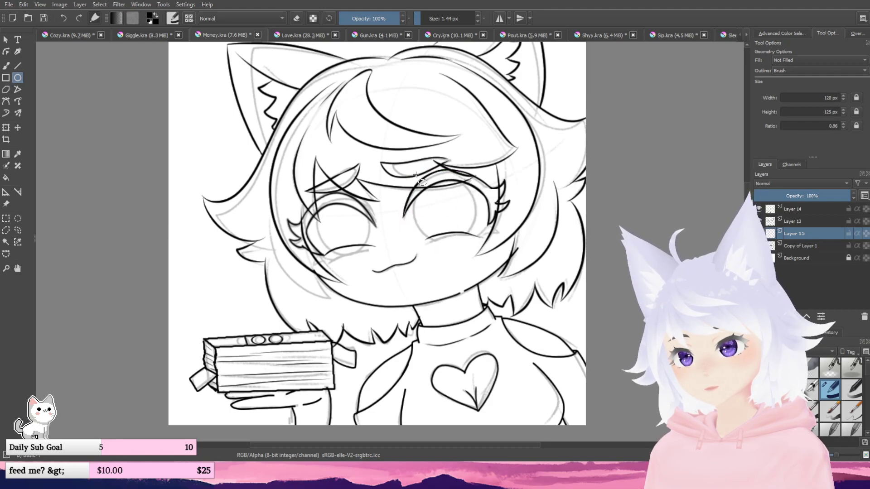
left_click_drag(416, 175, 474, 243)
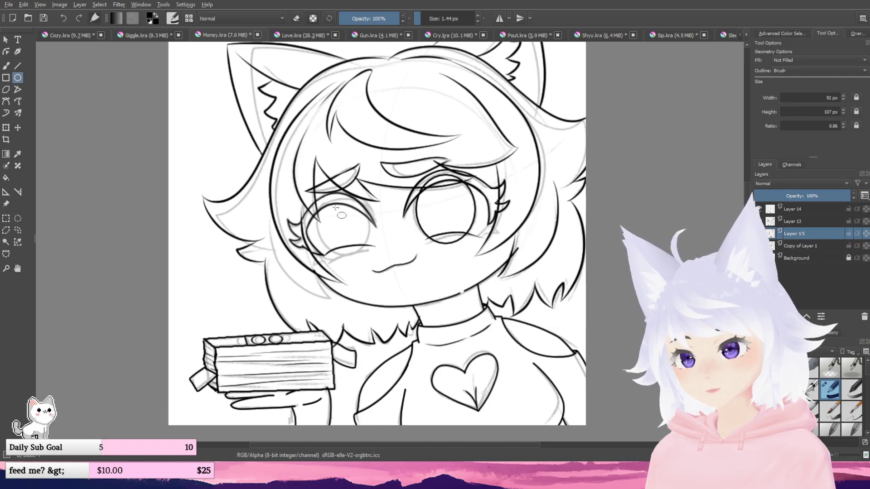
left_click_drag(317, 199, 360, 252)
- With the 9.34 px eraser, remove the parts of the right-hand iris outline above the upper lid and below the lower lid line
left_click(6, 66)
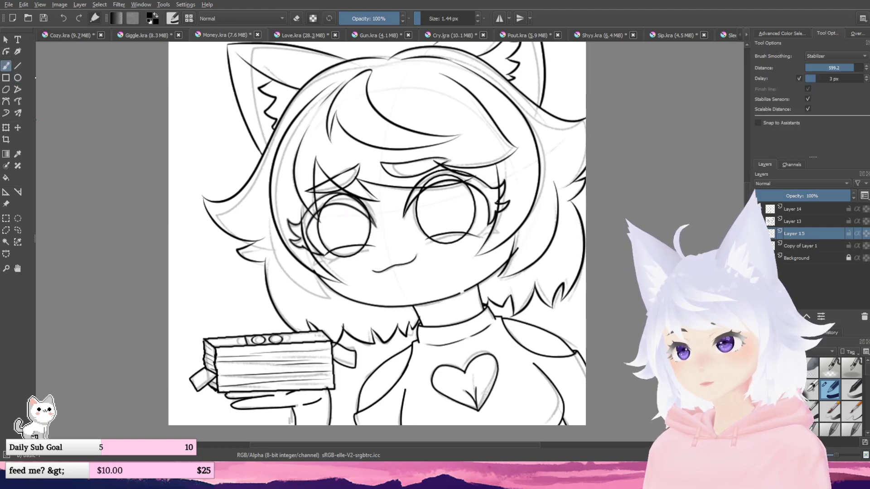
scroll(353, 208, "up", 1)
key("slash")
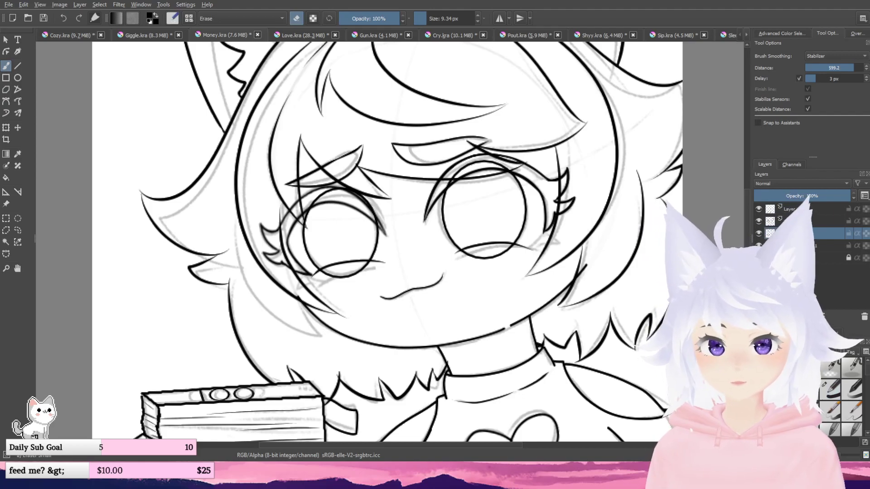
left_click_drag(442, 188, 482, 161)
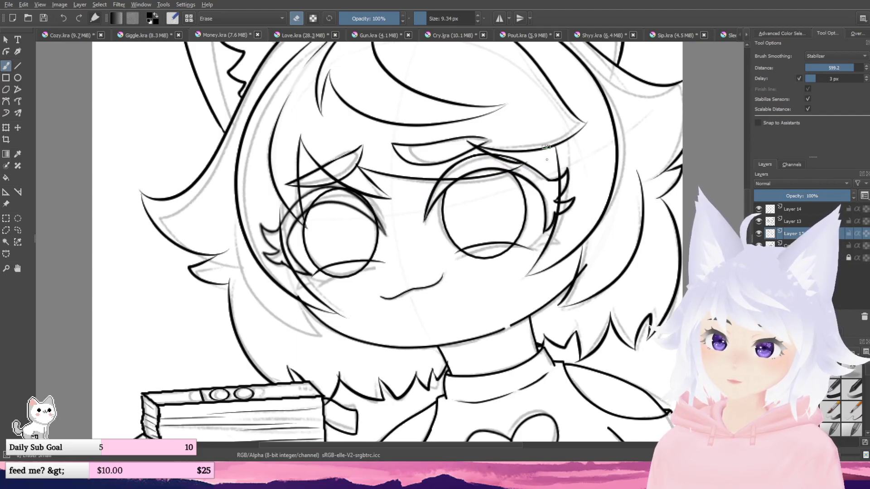
scroll(472, 261, "up", 3)
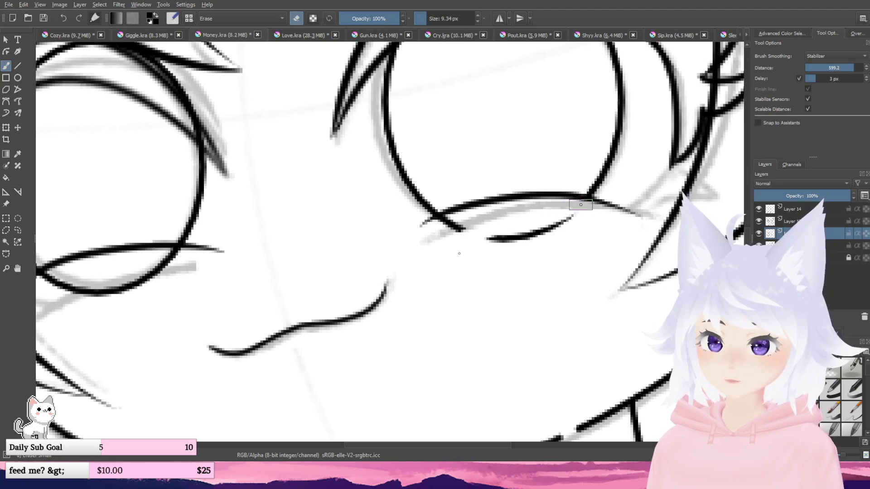
mouse_move(503, 229)
left_mouse_down()
mouse_move(532, 224)
mouse_move(497, 234)
mouse_move(525, 221)
mouse_move(493, 210)
mouse_move(528, 276)
mouse_move(545, 255)
mouse_move(526, 232)
mouse_move(558, 217)
mouse_move(563, 204)
mouse_move(461, 247)
mouse_move(530, 223)
mouse_move(475, 266)
mouse_move(503, 234)
mouse_move(427, 244)
mouse_move(459, 221)
mouse_move(415, 236)
mouse_move(439, 218)
left_mouse_up()
key("ctrl+z")
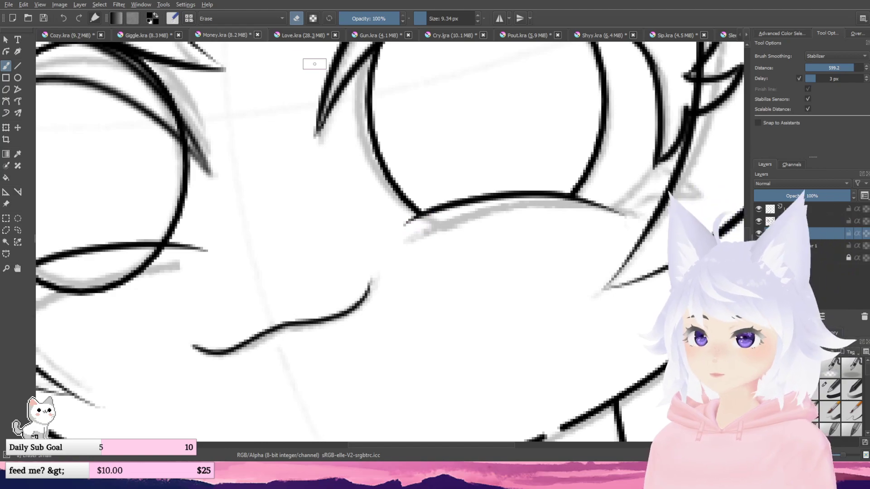
- Erase the left-hand iris outline where it extends above the upper lid and below the lower lid line
mouse_move(145, 119)
left_mouse_down()
mouse_move(174, 138)
mouse_move(520, 208)
mouse_move(429, 133)
mouse_move(515, 184)
left_mouse_up()
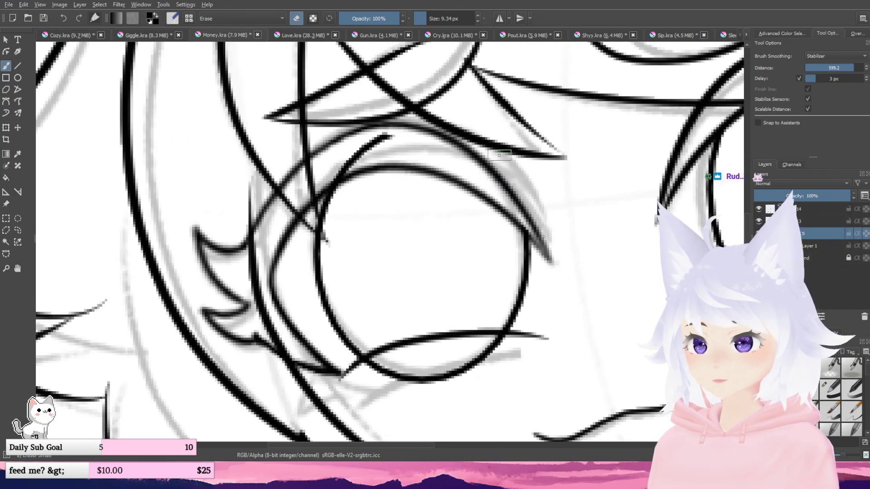
mouse_move(499, 155)
left_mouse_down()
mouse_move(389, 142)
mouse_move(342, 166)
left_mouse_up()
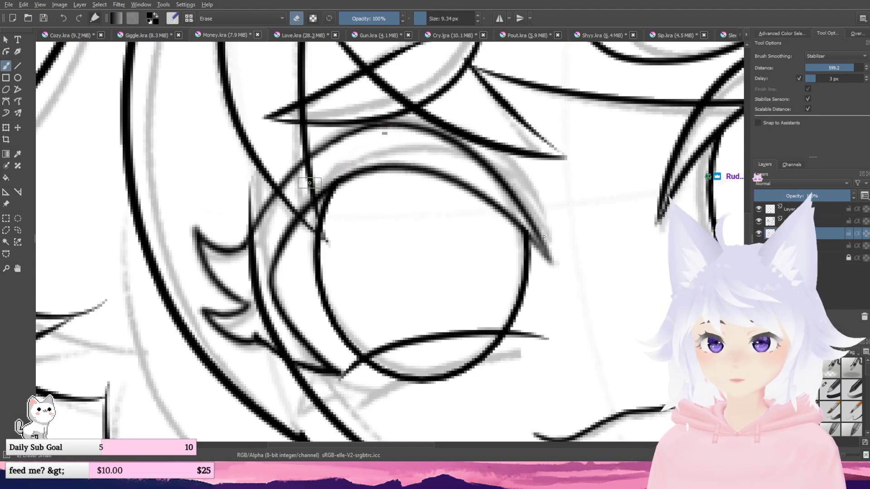
scroll(396, 133, "down", 3)
scroll(395, 274, "up", 2)
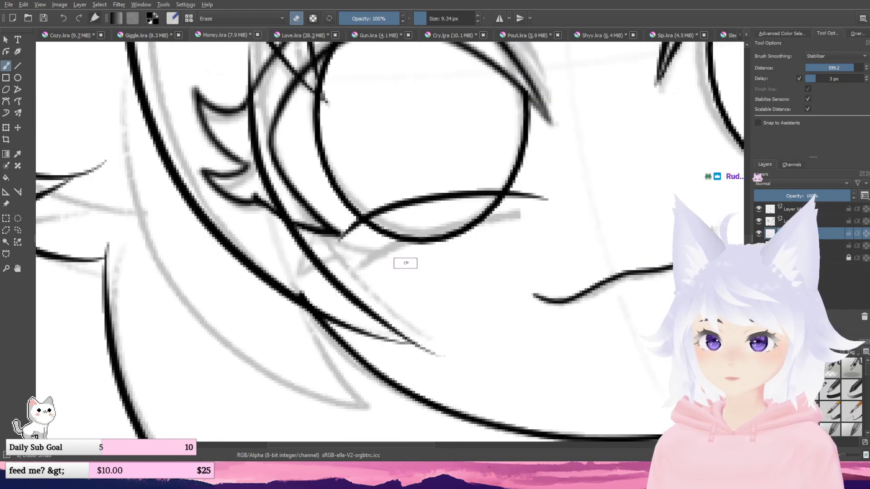
mouse_move(410, 262)
left_mouse_down()
mouse_move(488, 220)
mouse_move(488, 203)
mouse_move(500, 200)
mouse_move(403, 242)
mouse_move(458, 228)
mouse_move(414, 244)
mouse_move(456, 220)
mouse_move(378, 242)
mouse_move(408, 212)
left_mouse_up()
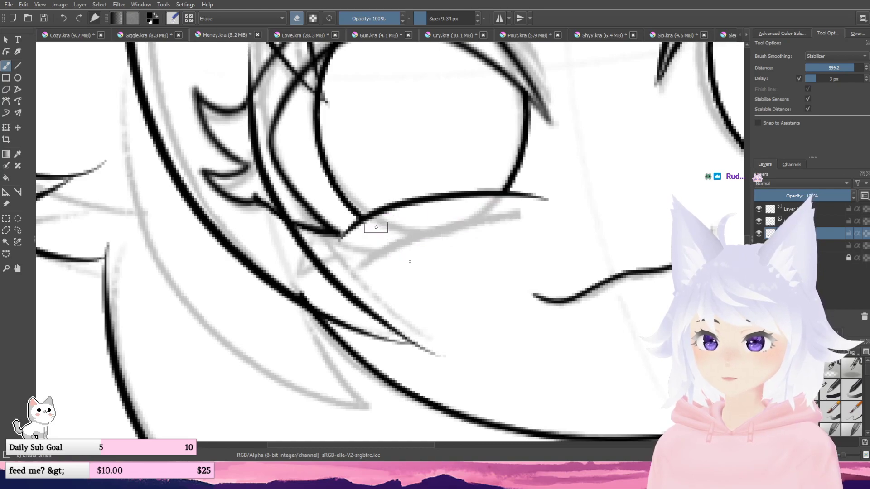
- Hide the sketch copy and toggle Layer 14's visibility to check which line art it holds
scroll(375, 226, "down", 5)
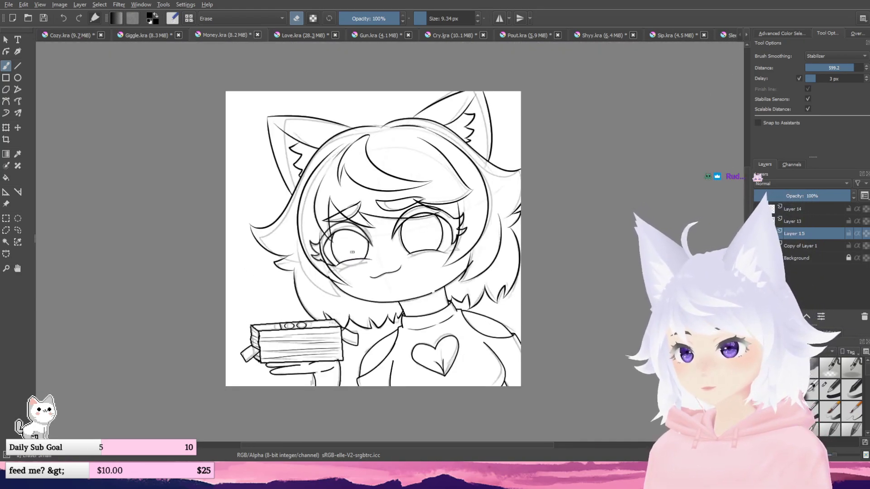
left_click(758, 246)
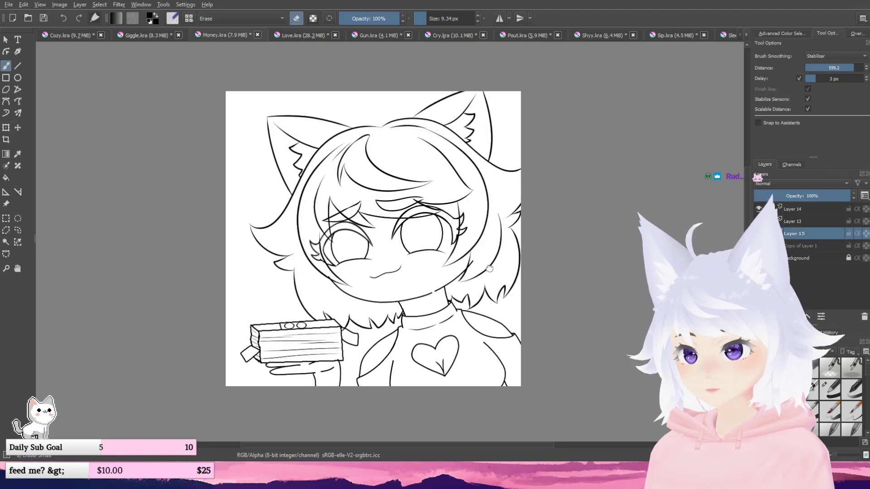
left_click_drag(481, 255, 507, 224)
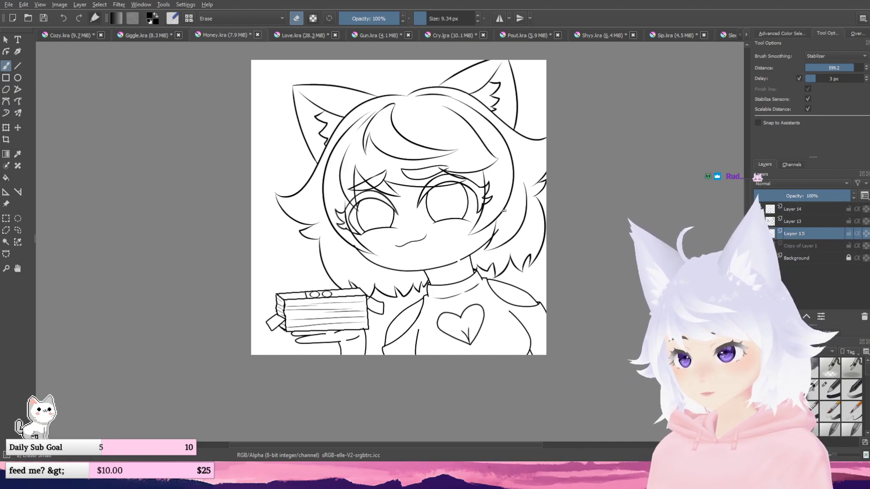
left_click(781, 218)
left_click(759, 209)
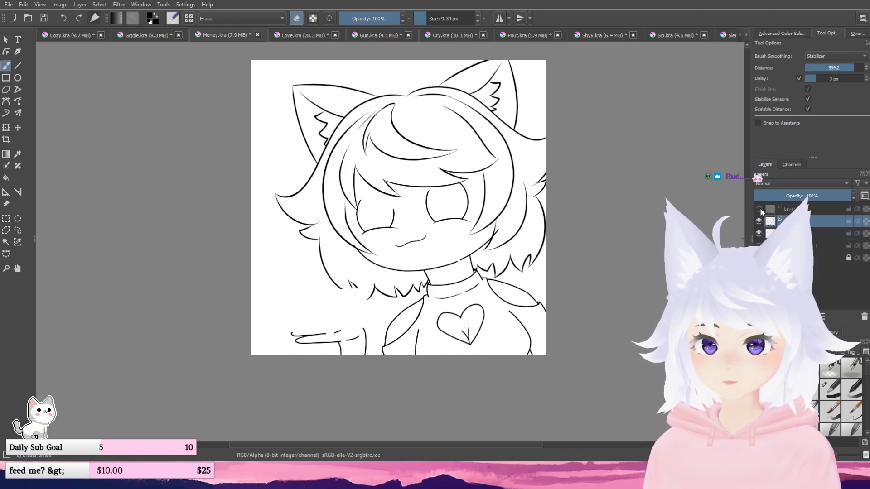
left_click(759, 209)
- On Layer 14, draw outward-bowed arcs on both sides of the circles on the money stack's top face with the 4.53 px brush
left_click(793, 209)
left_click(808, 411)
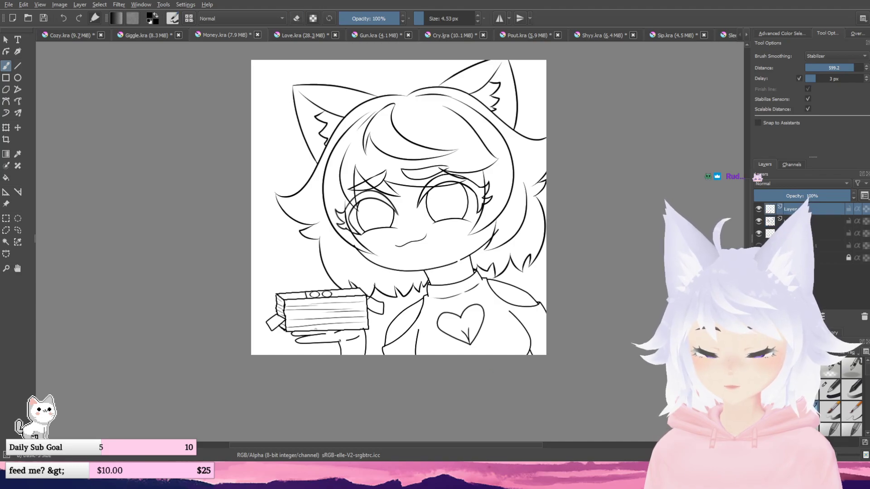
scroll(344, 301, "up", 3)
scroll(344, 302, "up", 2)
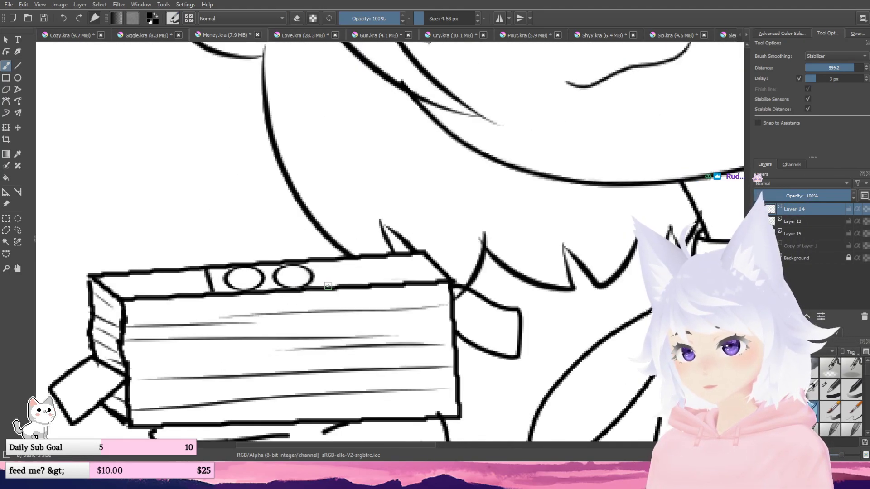
left_click_drag(331, 286, 331, 261)
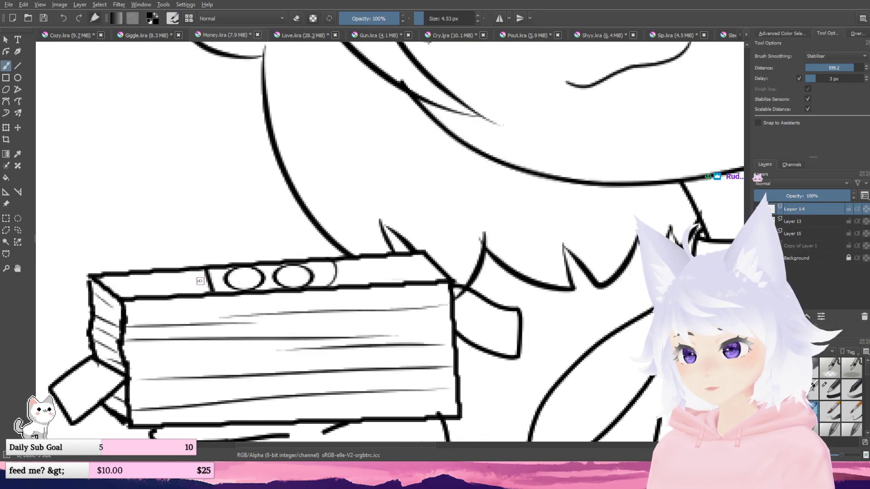
left_click_drag(236, 246, 317, 253)
key("ctrl+z")
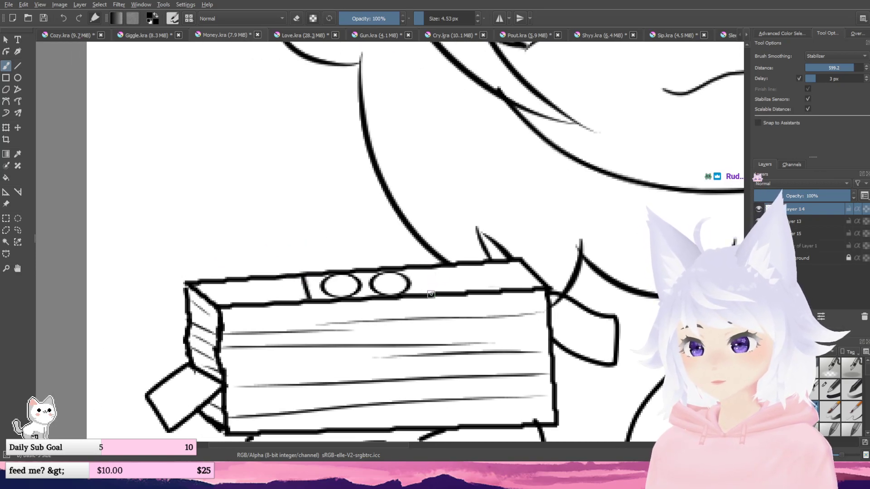
left_click_drag(428, 291, 425, 267)
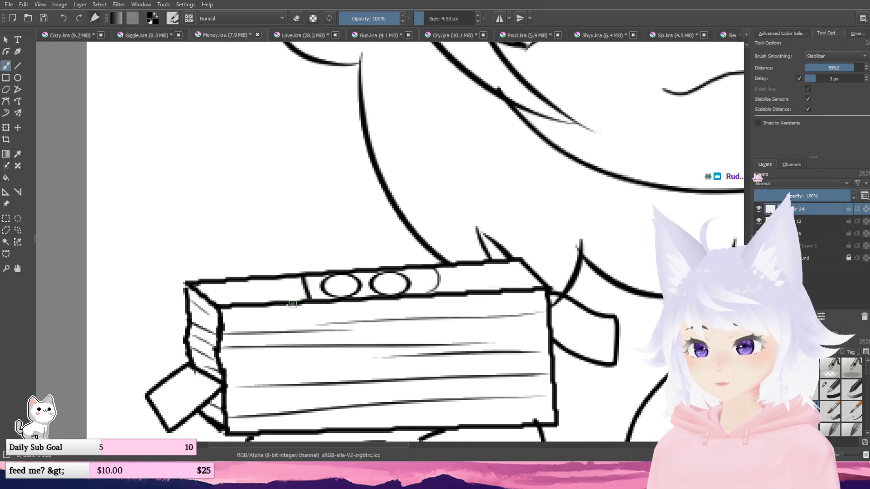
left_click_drag(271, 285, 283, 307)
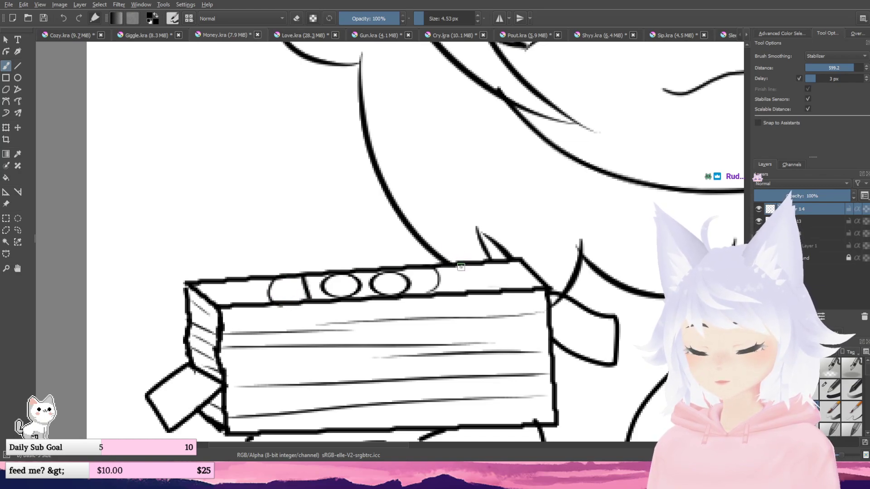
- Letter a small 100 near the right-hand end of the stack's top face and a small 10 at its left-hand end
left_click_drag(457, 267, 462, 275)
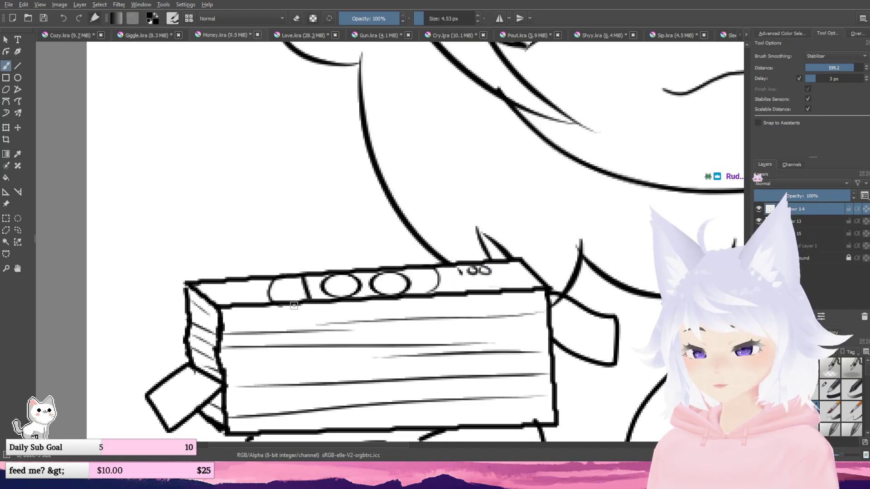
left_click_drag(218, 296, 236, 300)
scroll(310, 276, "down", 2)
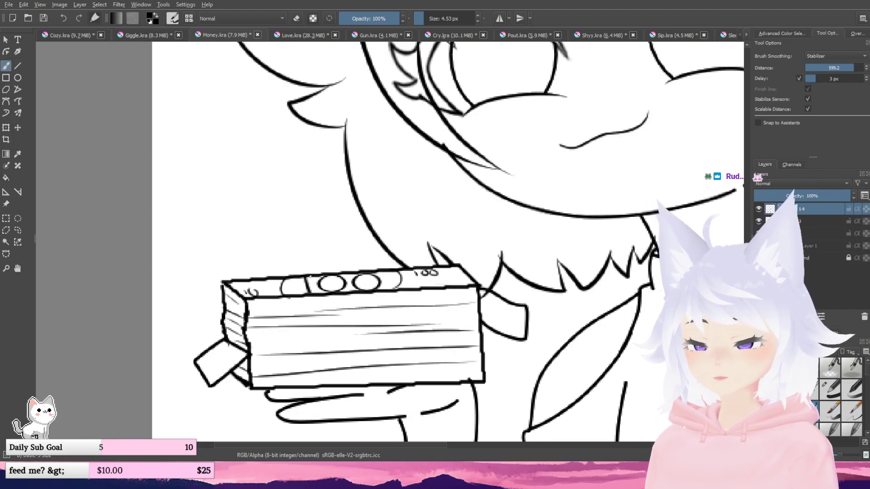
- Review the whole line drawing, toggle Layer 13's visibility to check its lines, and make it the active layer
scroll(310, 276, "down", 3)
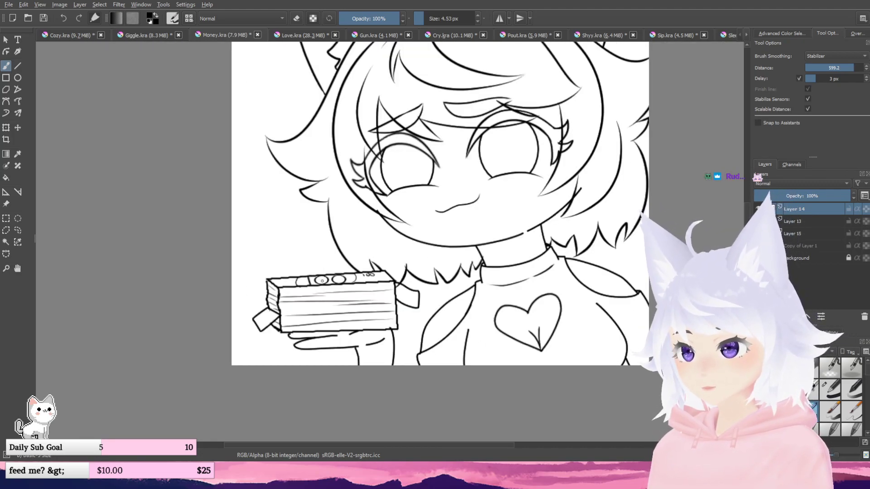
scroll(294, 278, "down", 4)
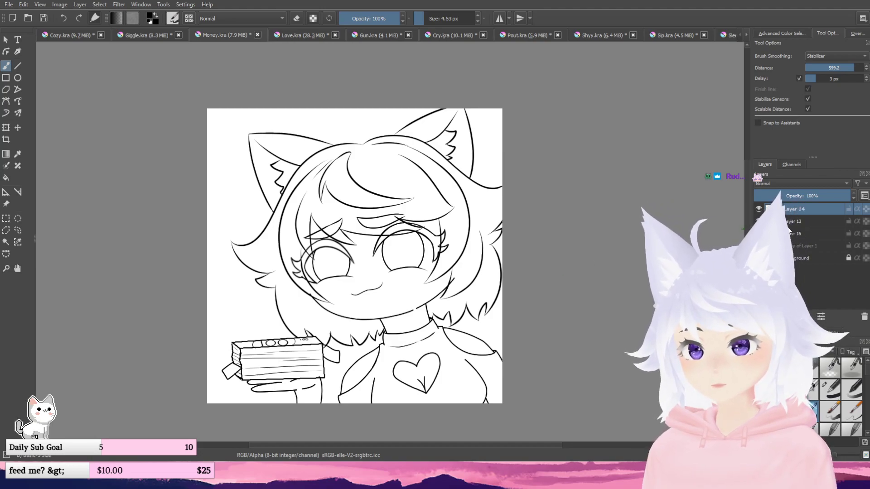
left_click(758, 221)
left_click(758, 221)
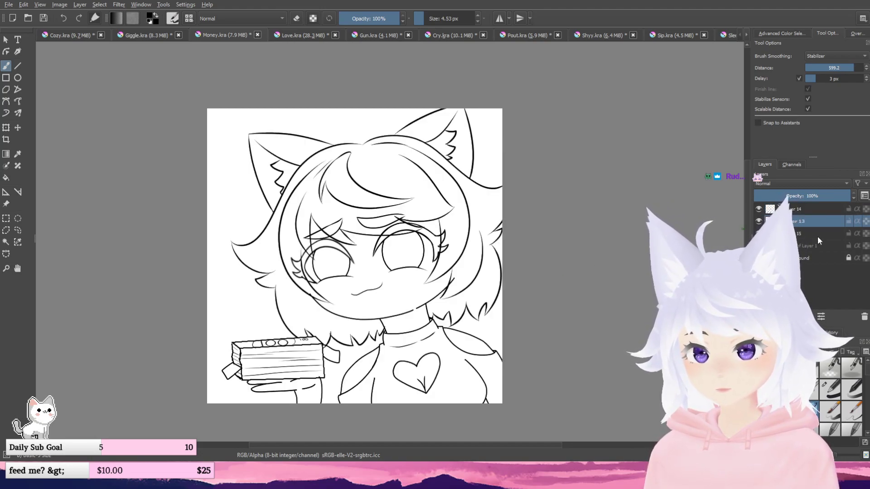
- Erase the jaw line's overshoot past the hair strand near the neck with the 9.34 px eraser
scroll(270, 237, "up", 5)
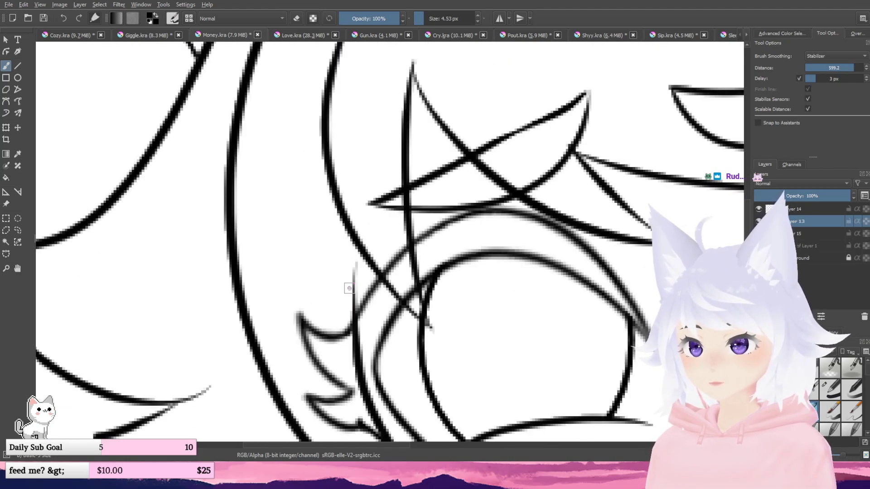
mouse_move(353, 305)
left_mouse_down()
mouse_move(359, 244)
mouse_move(375, 243)
left_mouse_up()
scroll(358, 243, "down", 4)
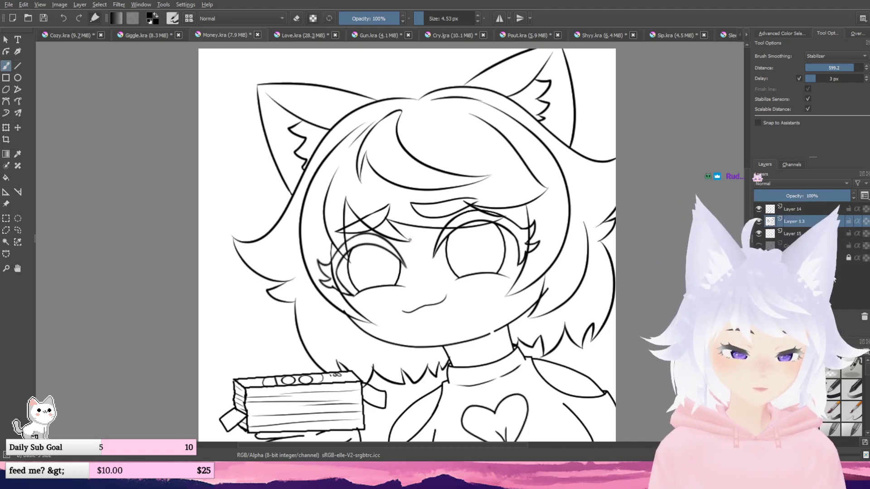
key("slash")
scroll(521, 299, "up", 3)
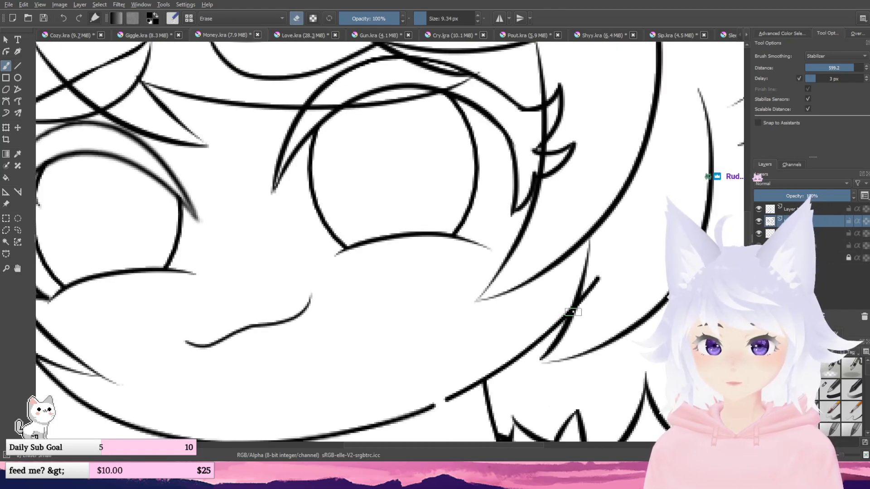
scroll(574, 311, "up", 1)
mouse_move(575, 311)
left_mouse_down()
mouse_move(388, 265)
mouse_move(423, 208)
mouse_move(404, 270)
mouse_move(426, 209)
left_mouse_up()
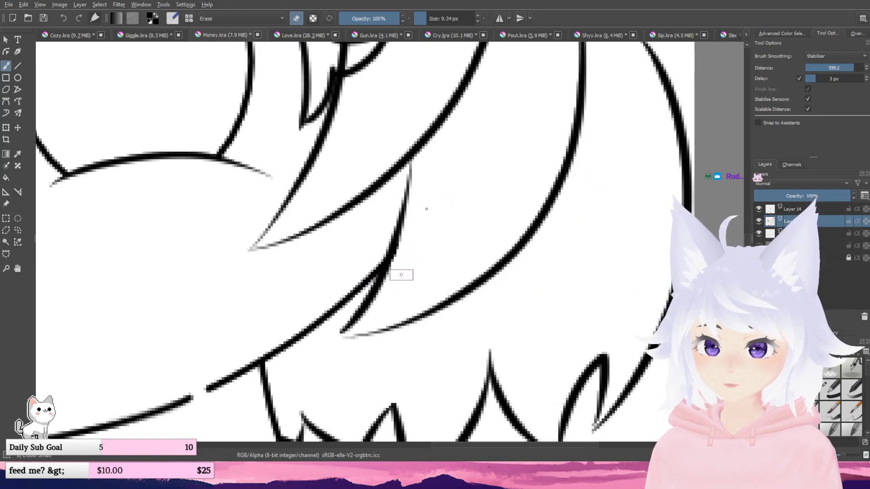
- Check the jaw and hair lines on the cheek above the money stack, and save Money.kra
scroll(367, 256, "down", 5)
left_click_drag(242, 285, 546, 292)
scroll(419, 281, "up", 4)
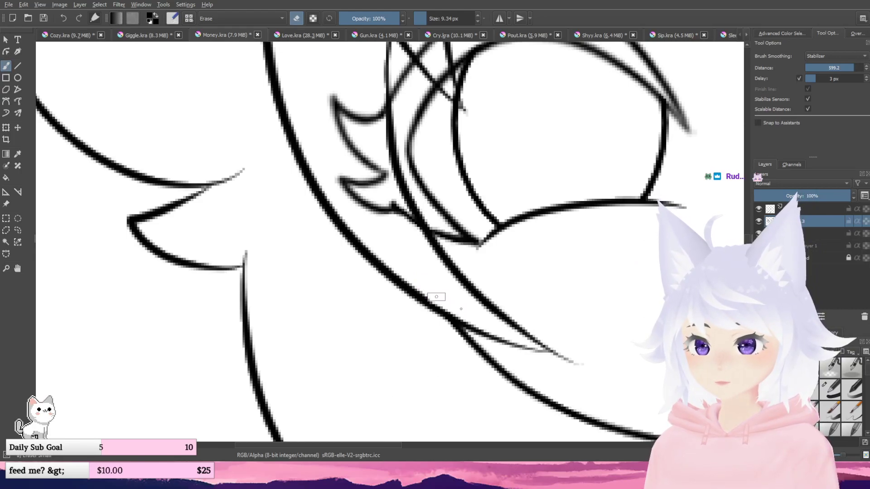
scroll(393, 254, "down", 4)
mouse_move(442, 259)
left_mouse_down()
mouse_move(392, 254)
mouse_move(343, 277)
left_mouse_up()
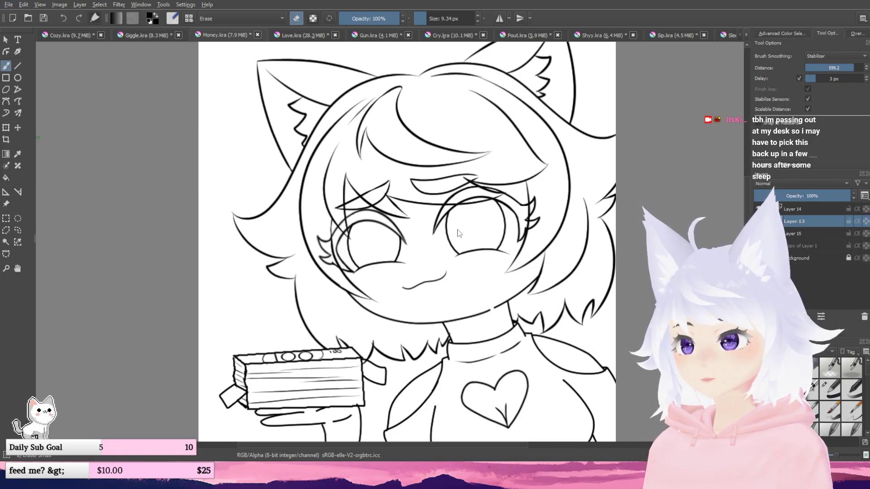
key("ctrl+s")
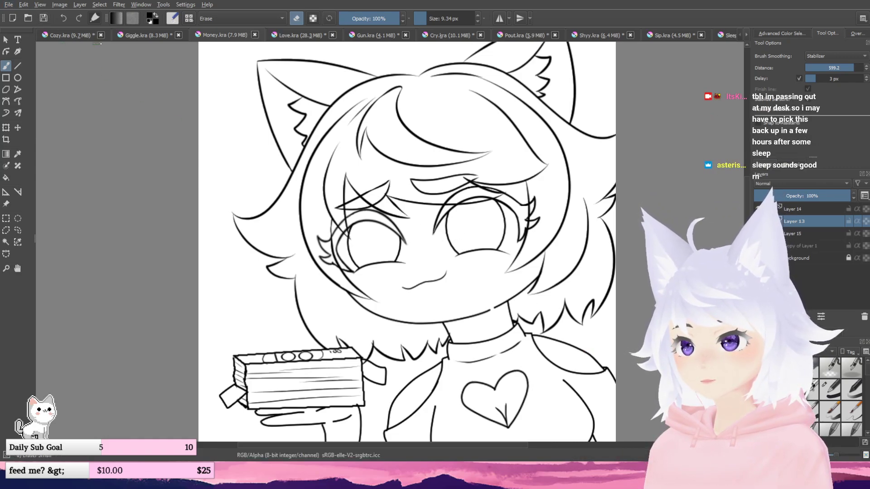
- Save the Giggle.kra and Cozy.kra line art documents
left_click(140, 34)
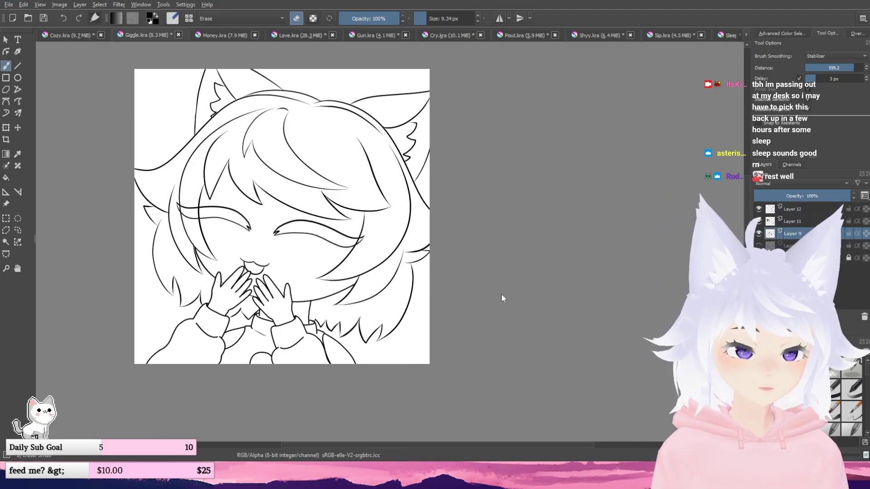
key("ctrl+s")
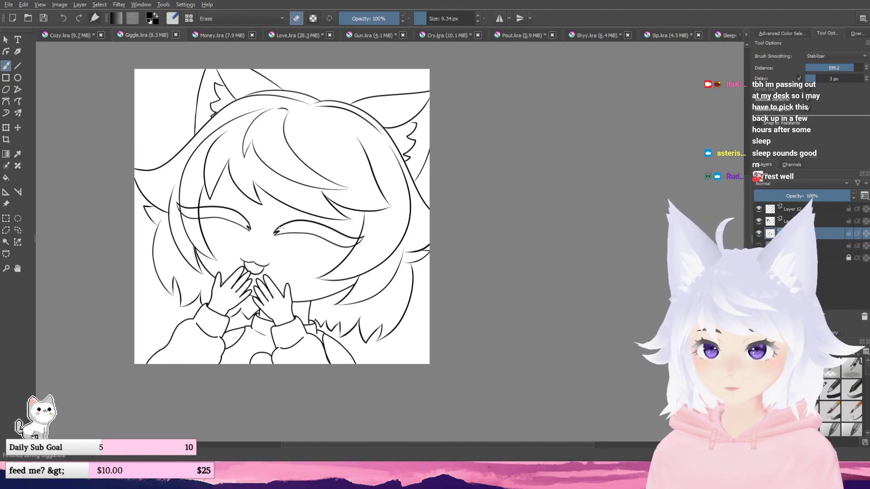
left_click_drag(262, 190, 268, 193)
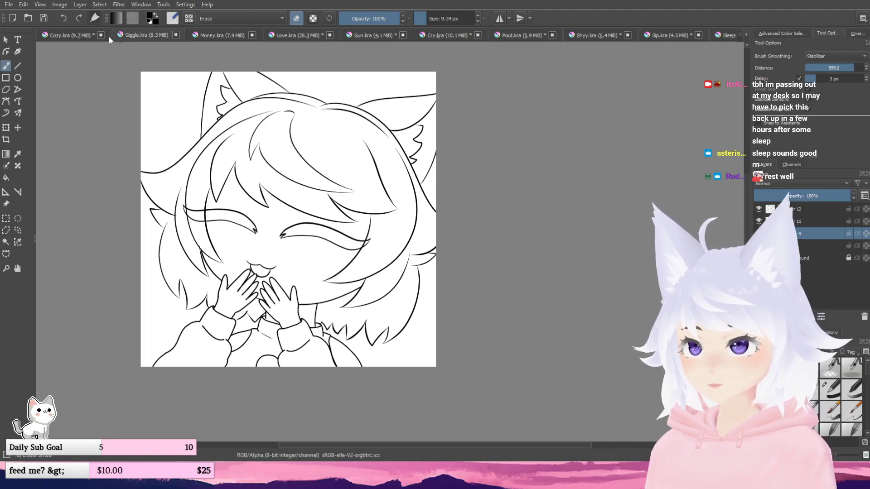
left_click(84, 35)
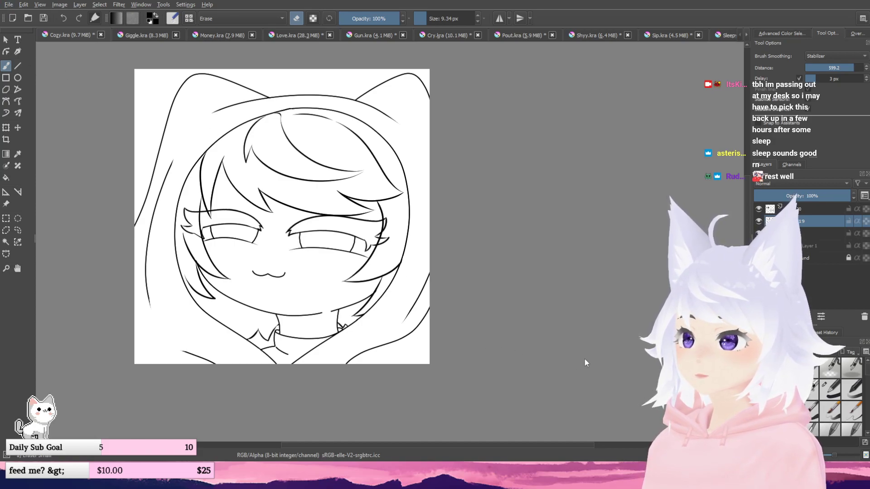
key("ctrl+s")
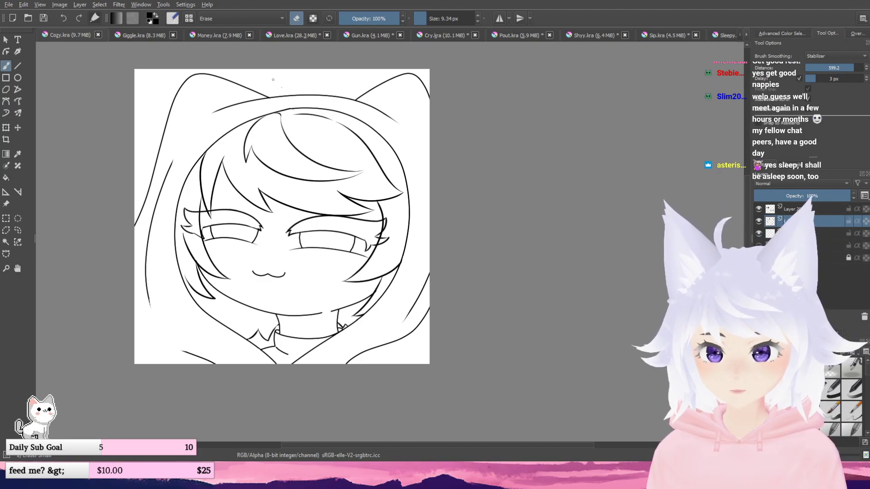
- Review the Money and Giggle line art and the rough Shyy sketch
left_click(213, 35)
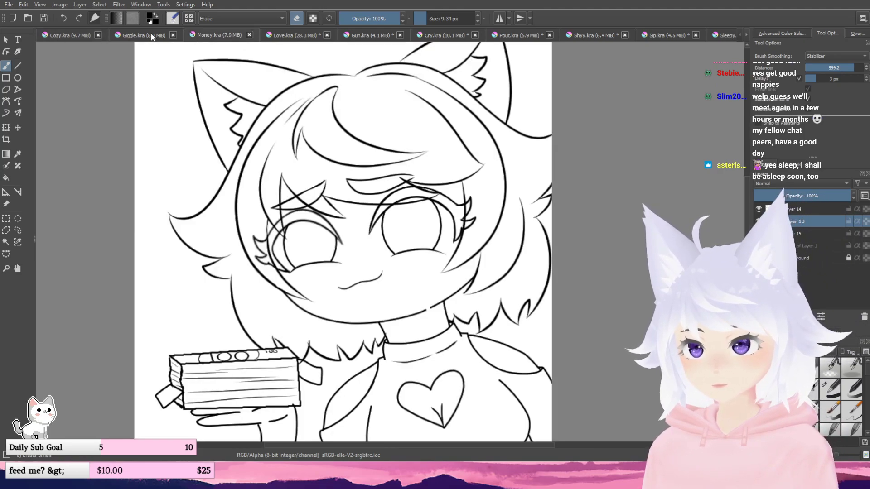
scroll(335, 217, "down", 2)
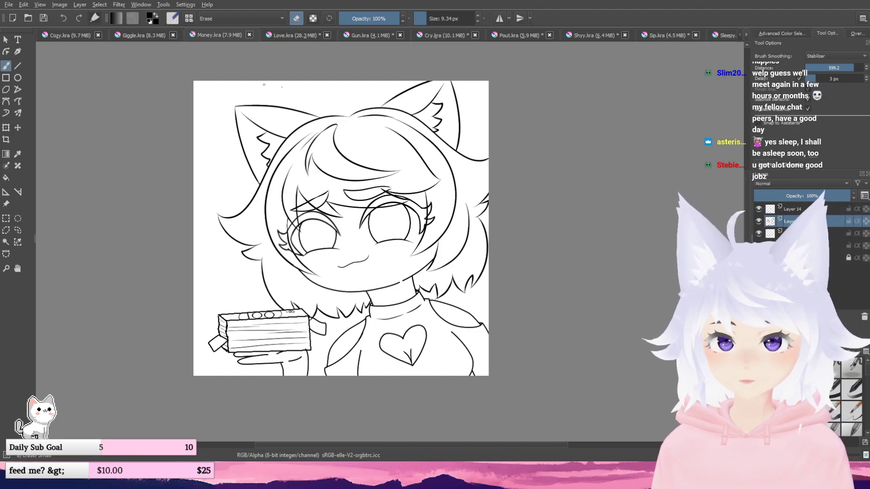
left_click(152, 32)
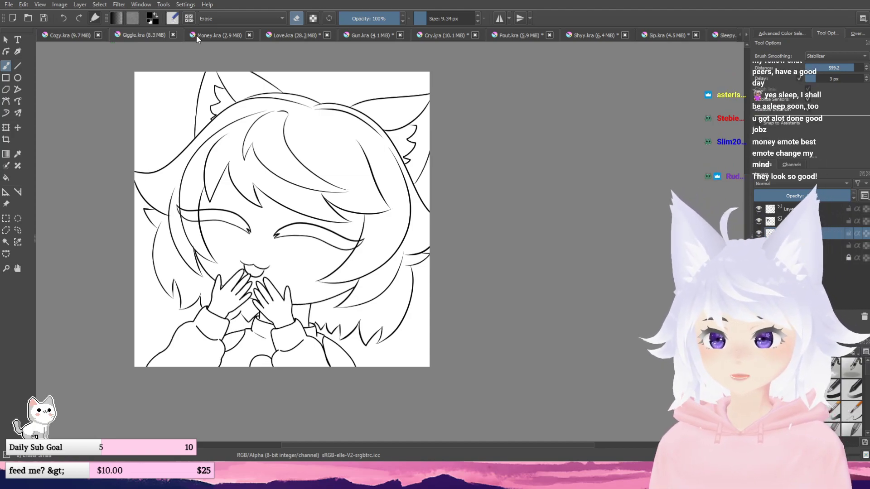
left_click(599, 35)
mouse_move(308, 306)
left_mouse_down()
mouse_move(308, 290)
mouse_move(310, 307)
left_mouse_up()
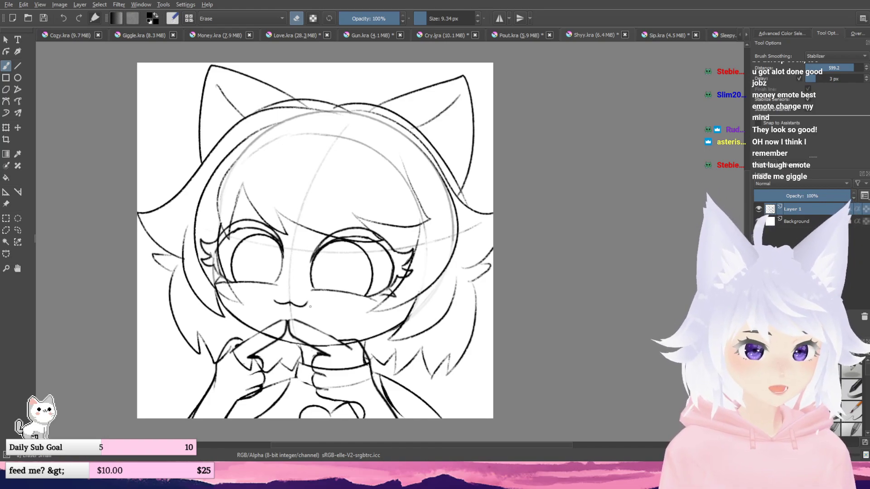
left_click(134, 37)
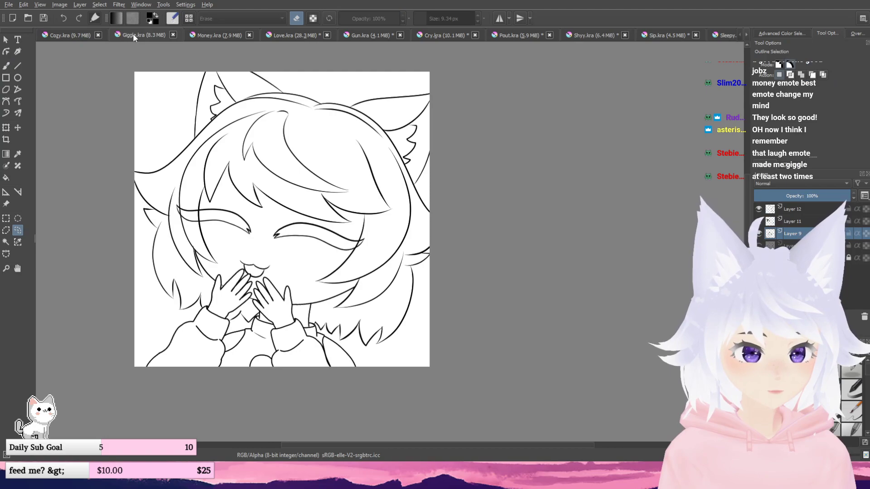
left_click_drag(287, 130, 326, 146)
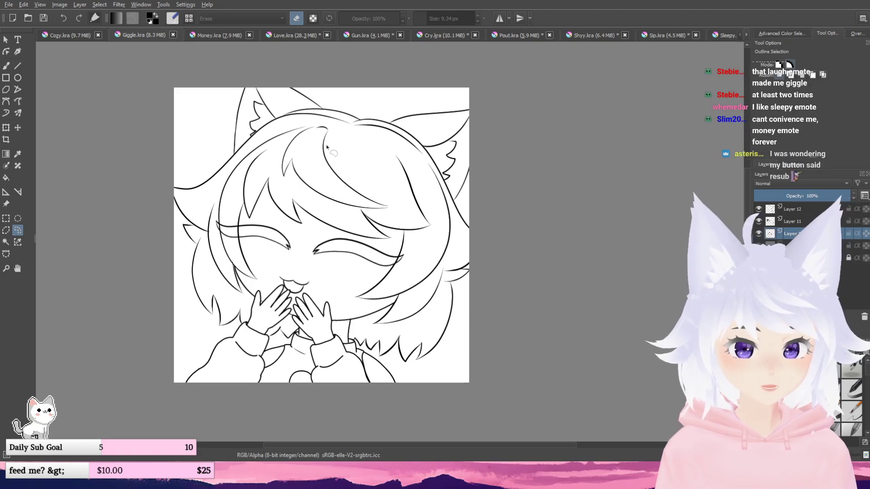
left_click_drag(285, 96, 288, 98)
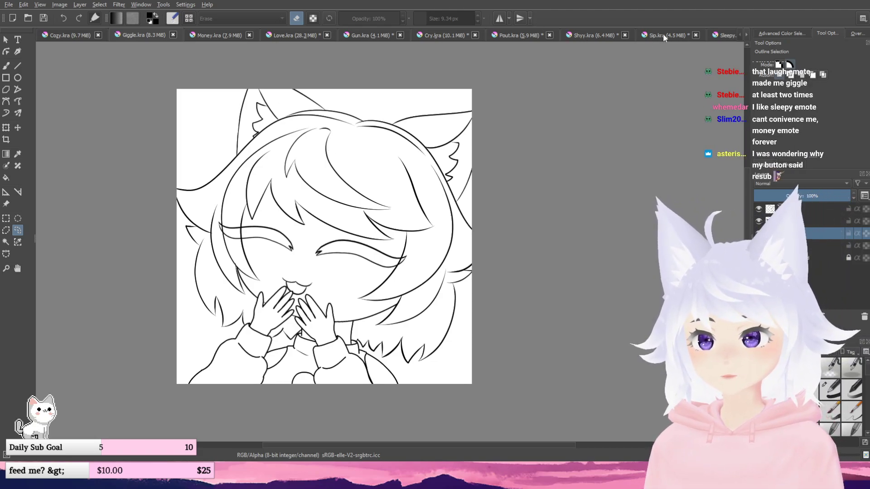
- Look over the rough sketches in the Sleepy, Sip, Gun and Love documents
left_click(726, 36)
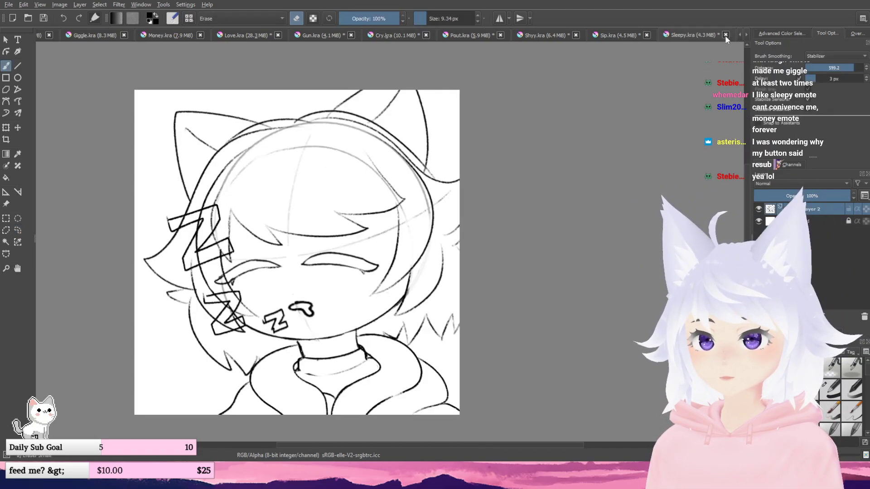
left_click_drag(325, 271, 345, 263)
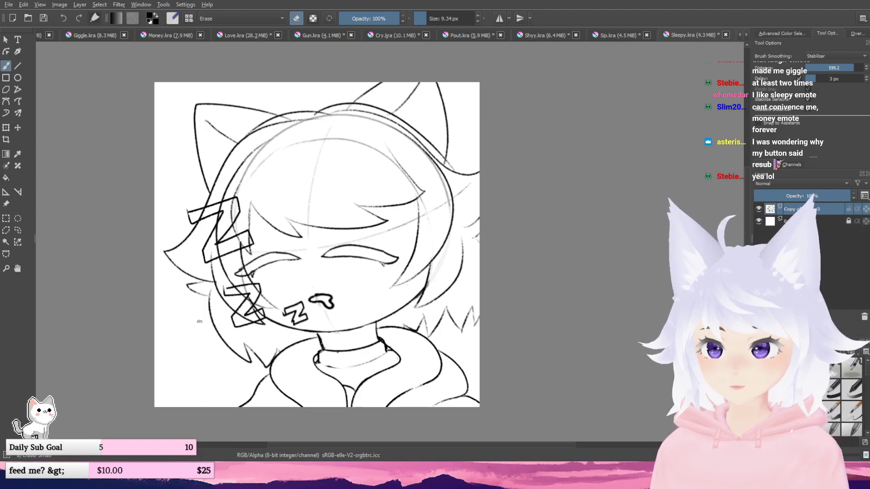
left_click_drag(199, 321, 211, 322)
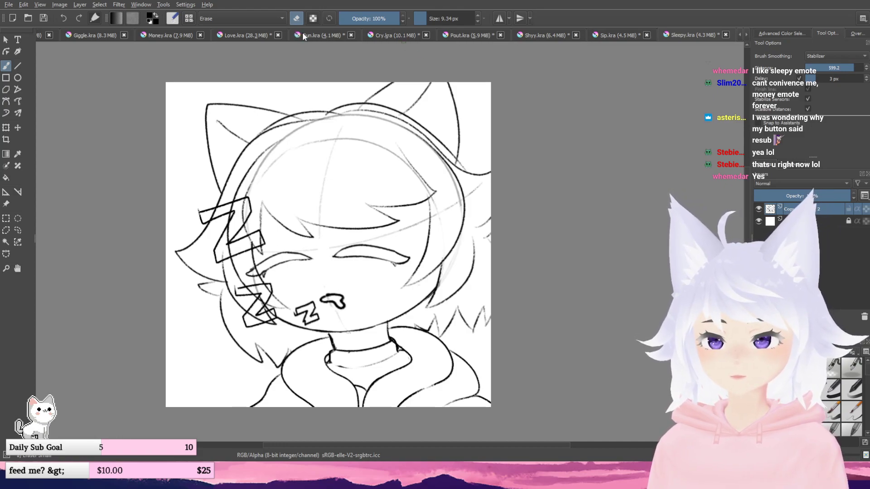
left_click(614, 35)
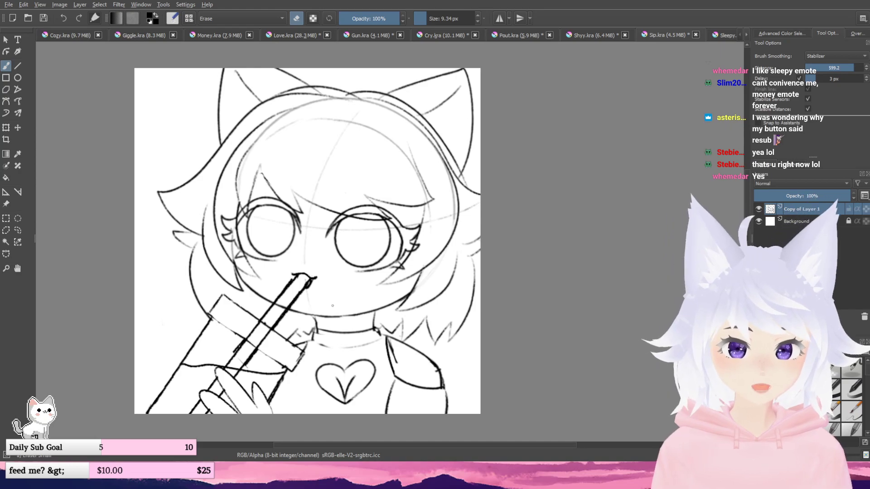
left_click(724, 37)
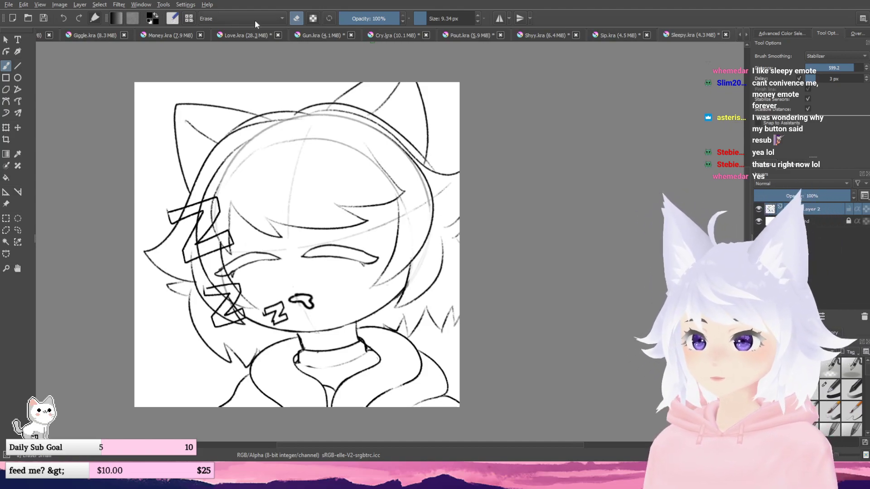
left_click(308, 31)
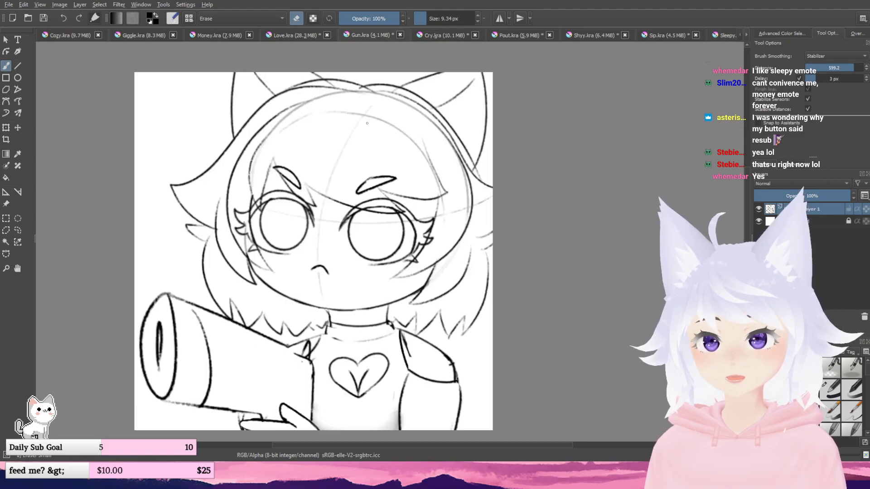
left_click_drag(325, 205, 341, 204)
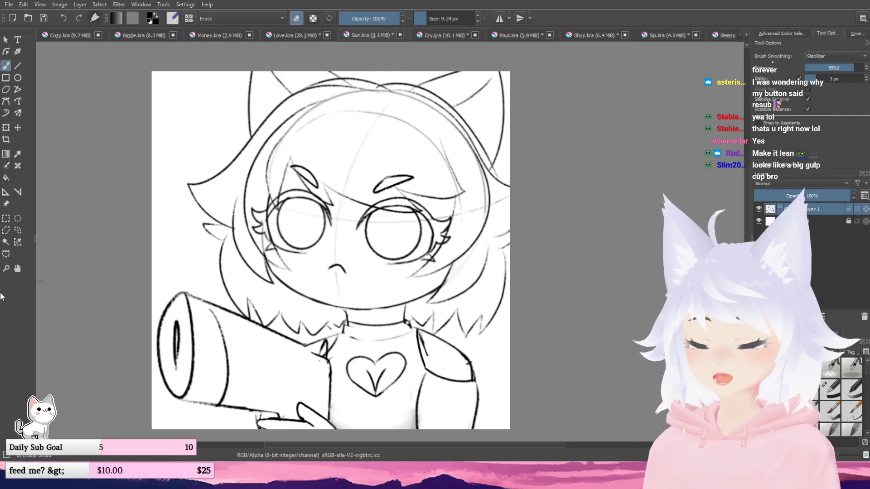
left_click_drag(292, 346, 299, 316)
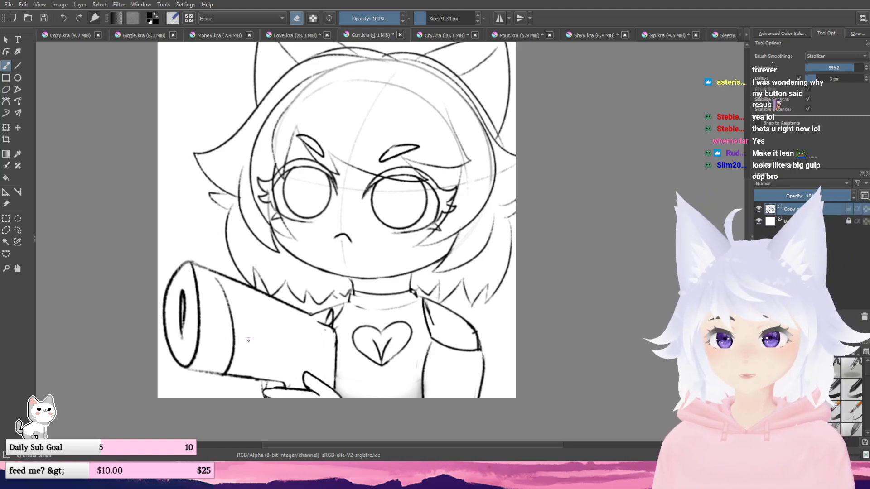
left_click_drag(310, 327, 320, 325)
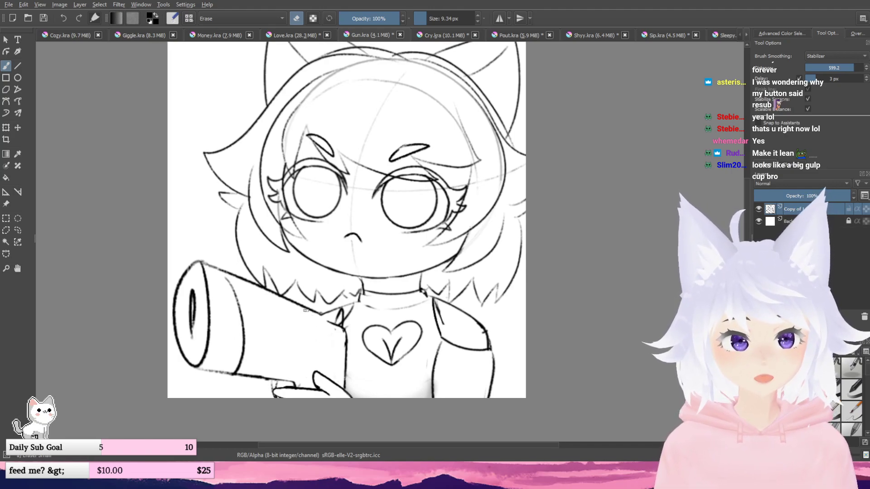
left_click(301, 38)
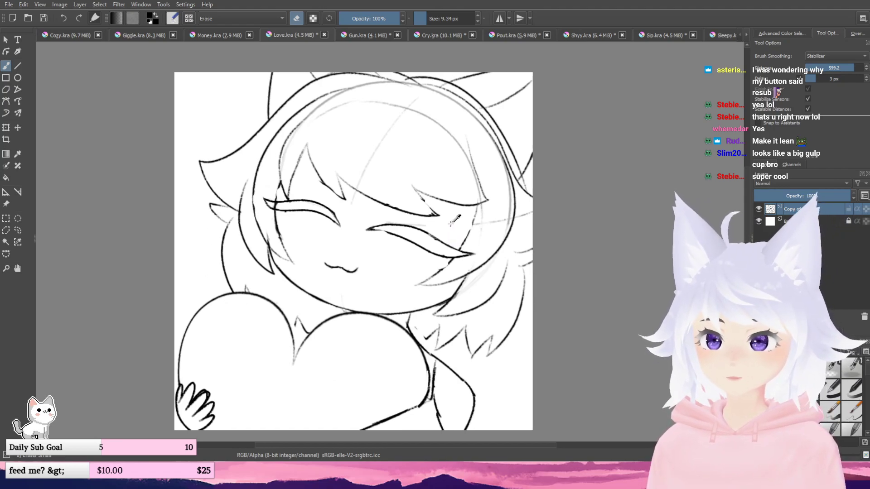
scroll(449, 235, "down", 1)
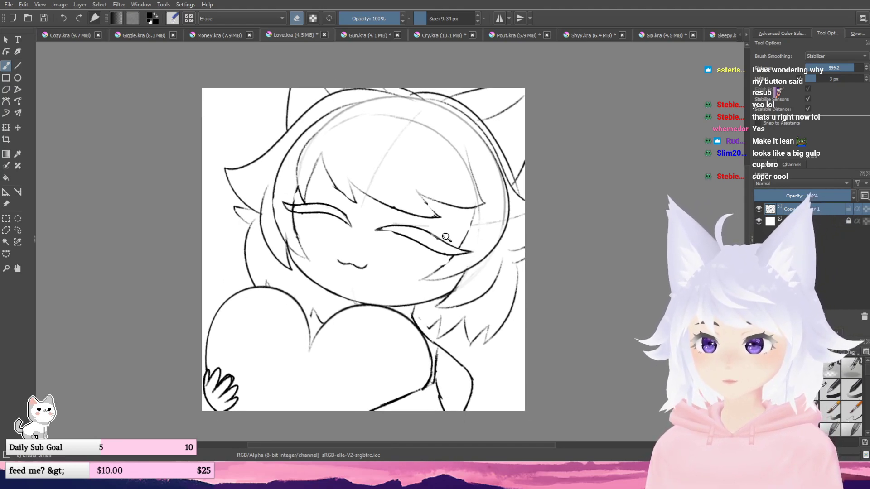
- Save Money.kra and Love.kra, and return to the Giggle line art
left_click(223, 35)
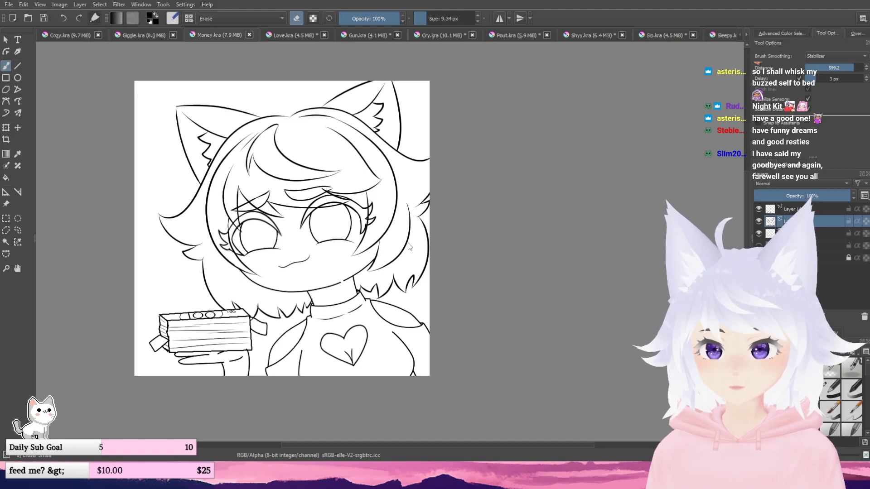
key("ctrl+s")
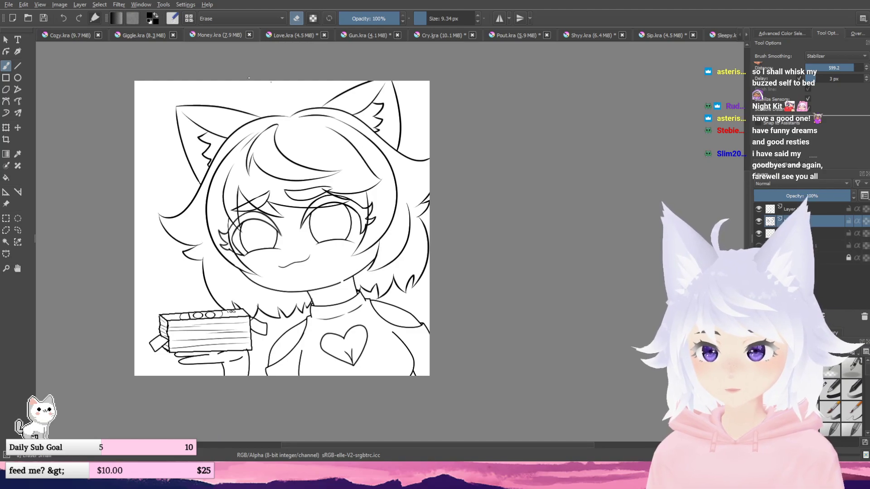
left_click(284, 35)
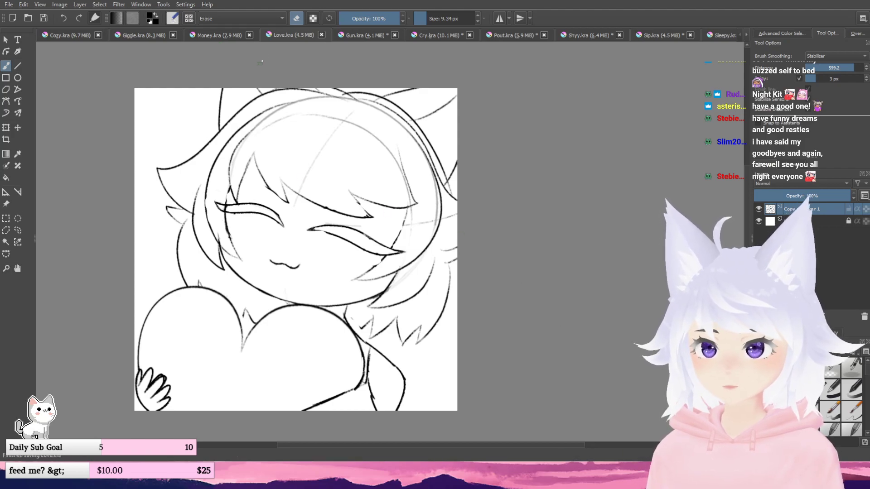
left_click(200, 35)
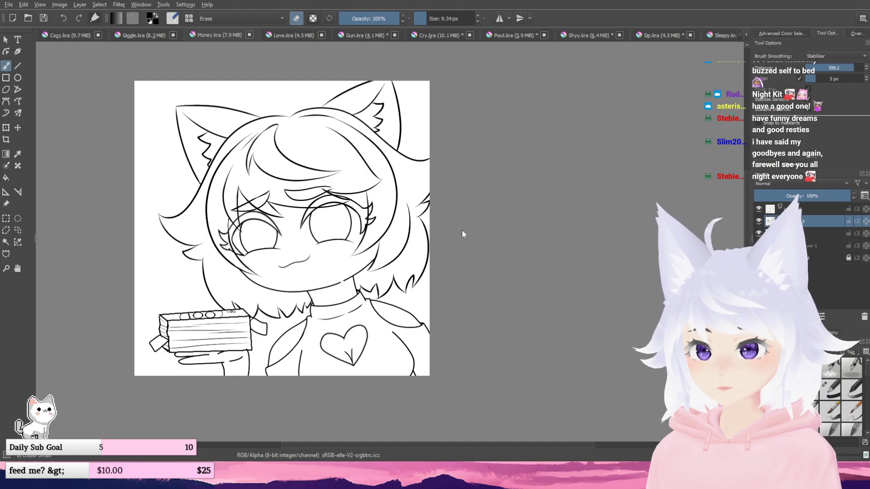
left_click(126, 35)
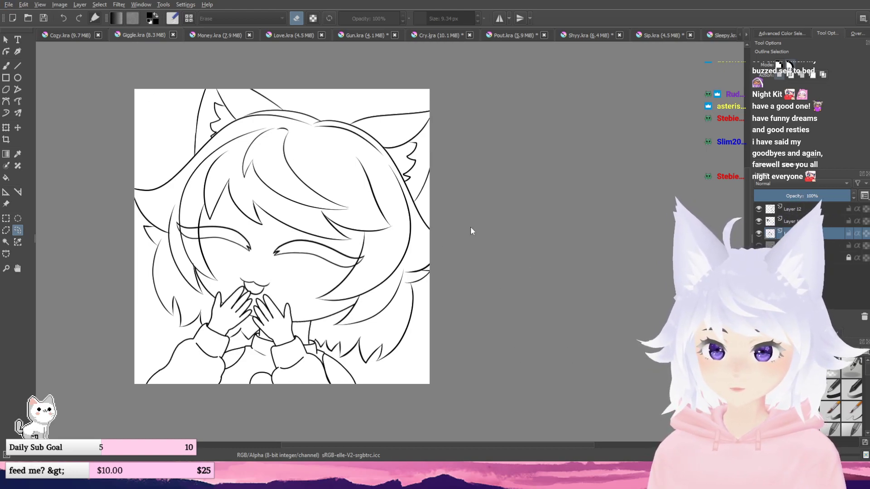
- Save the Cozy.kra line art and the rough sketch in Gun.kra
left_click(58, 35)
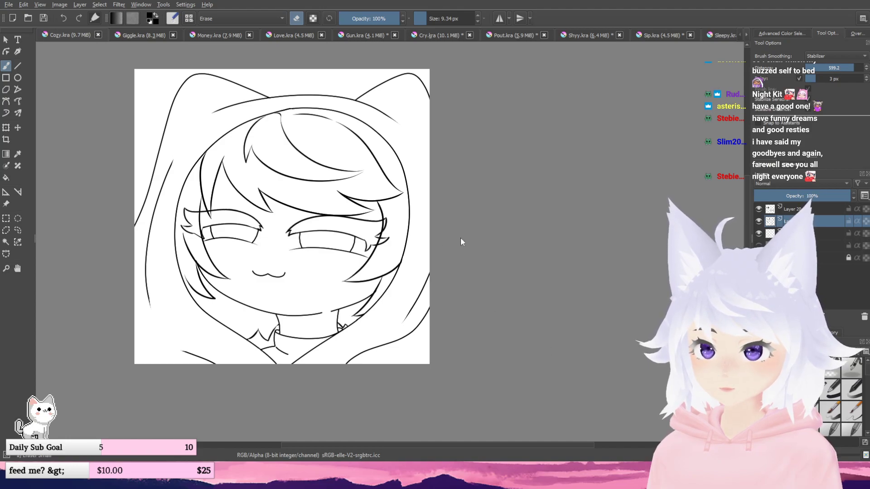
key("ctrl+s")
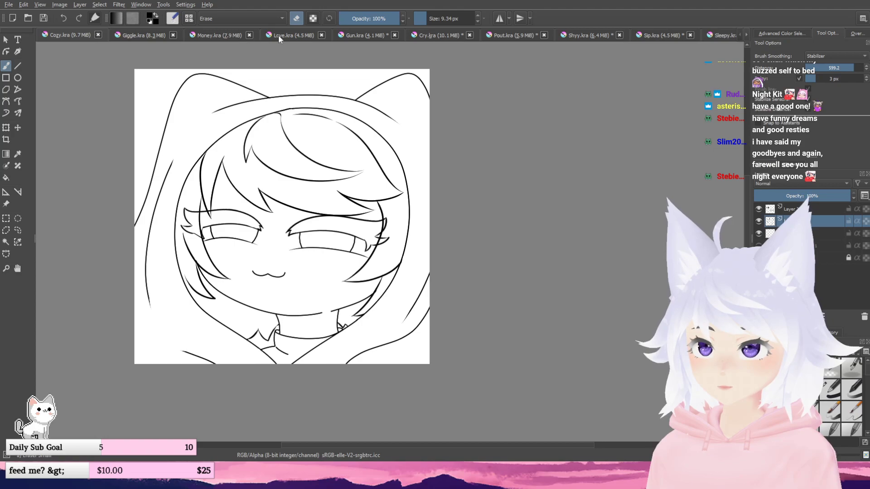
left_click(281, 34)
left_click(356, 34)
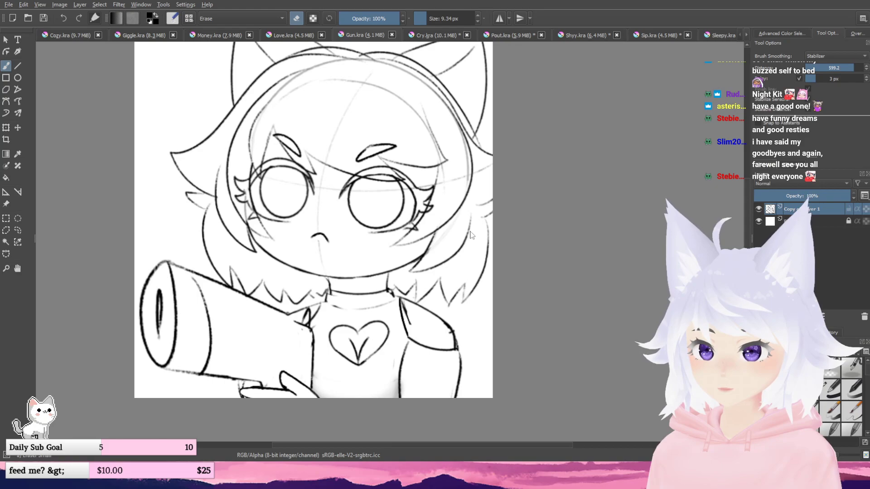
key("ctrl+s")
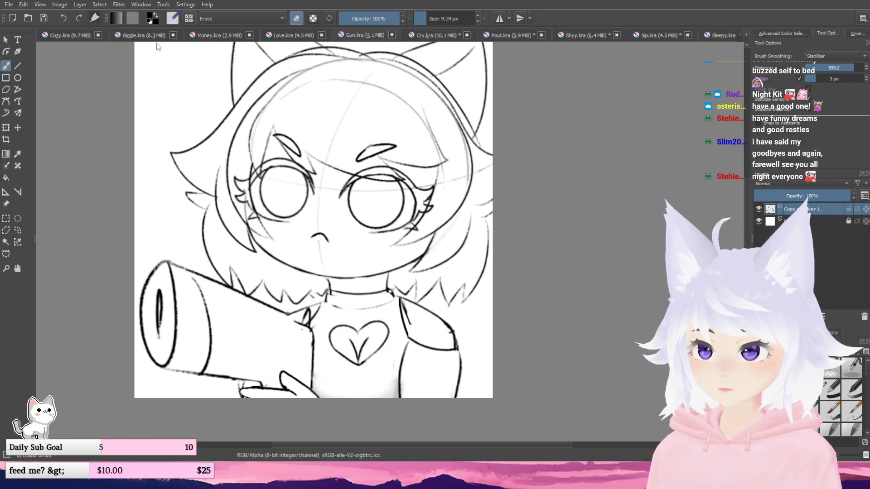
- Save the rough sketches in Cry.kra, Pout.kra and Shyy.kra
key("ctrl+Tab")
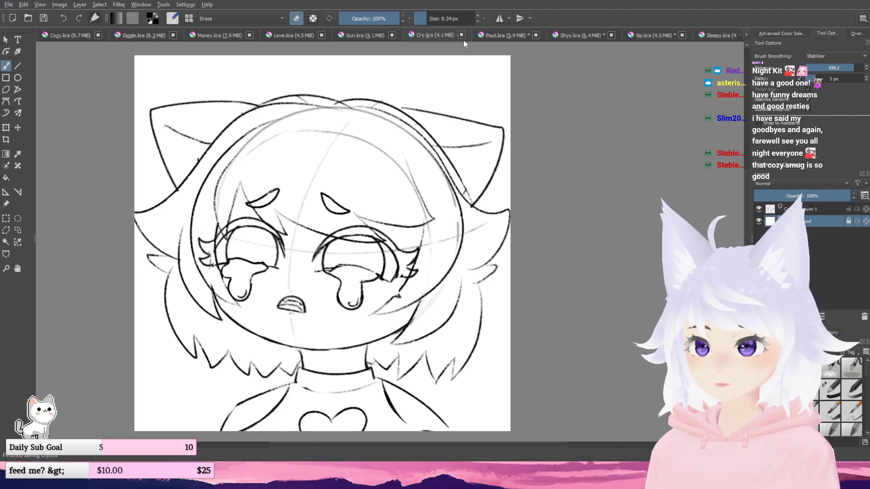
left_click(513, 36)
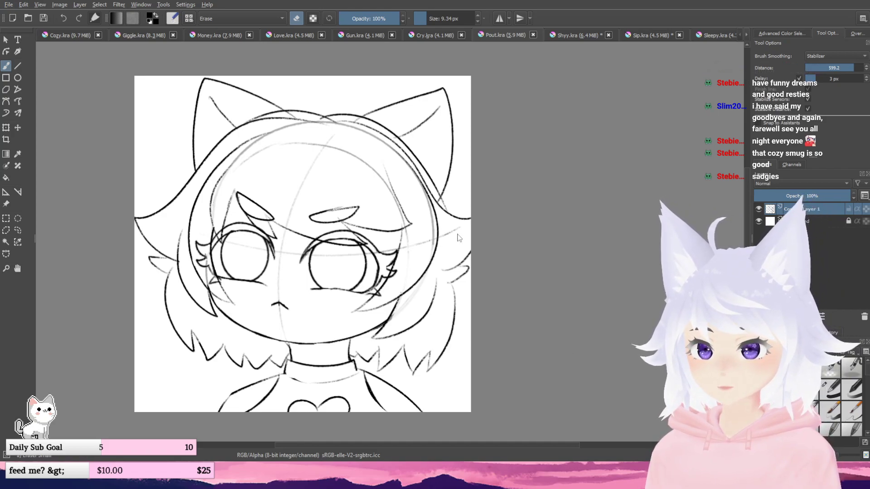
left_click(586, 35)
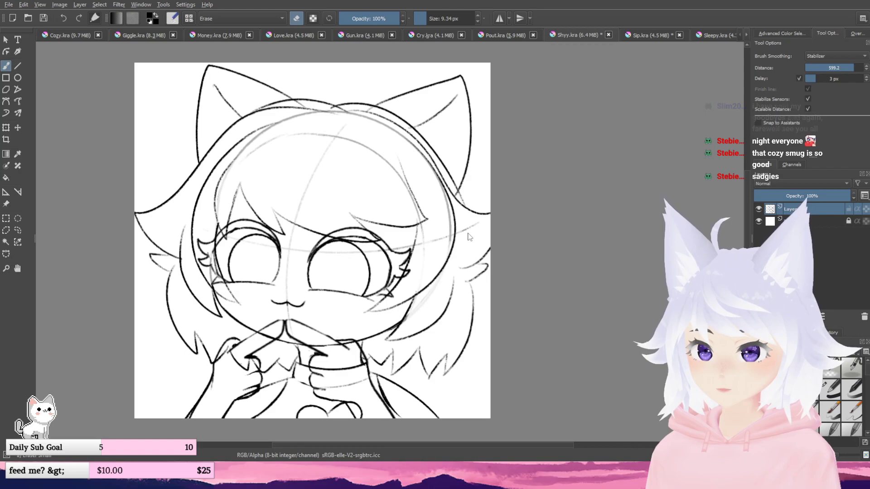
key("ctrl+s")
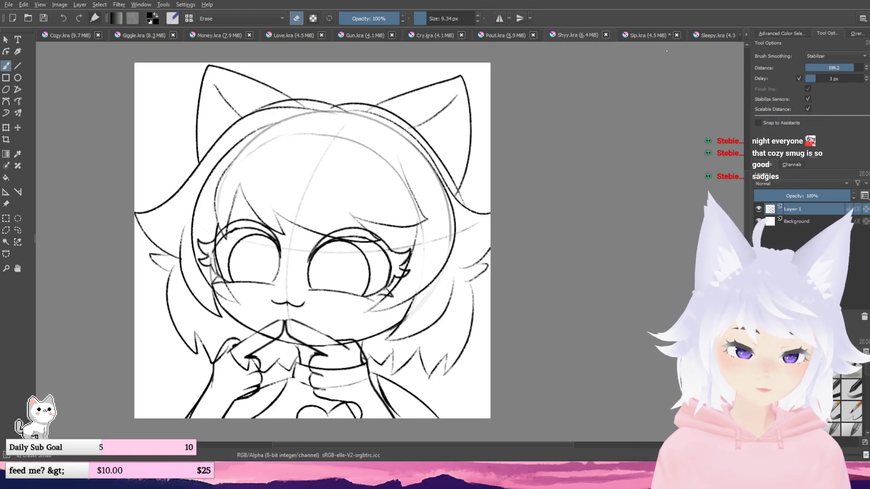
- Save the rough sketches in Sip.kra and Sleepy.kra
left_click(645, 36)
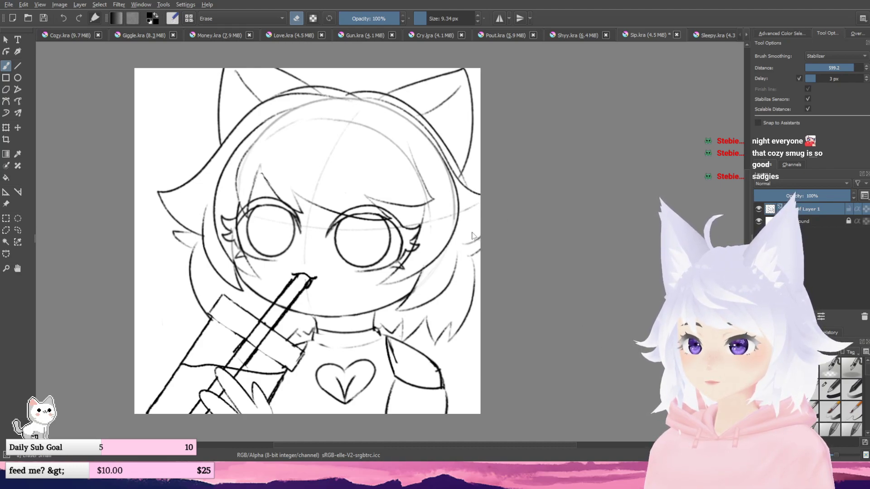
key("ctrl+s")
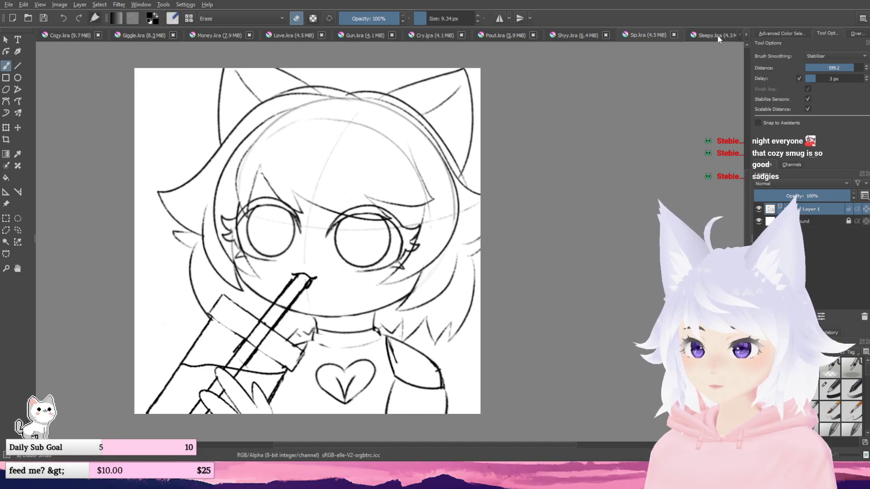
left_click(717, 35)
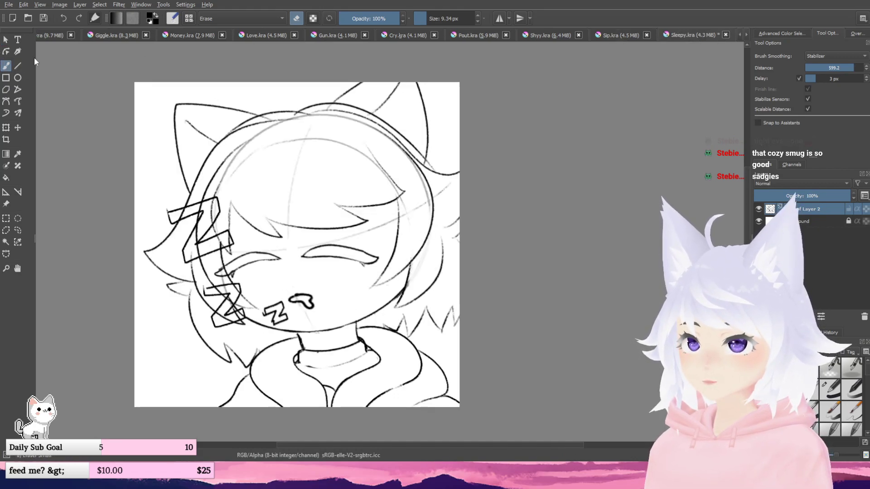
left_click(8, 4)
key("alt")
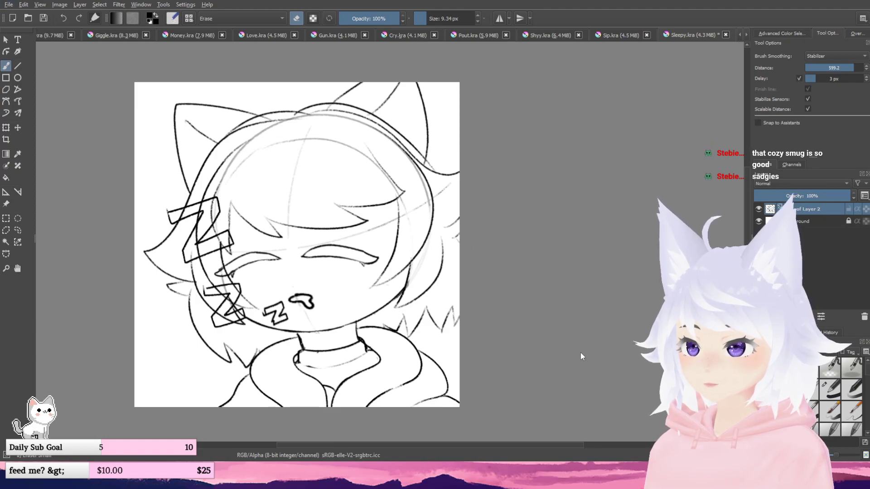
key("ctrl+s")
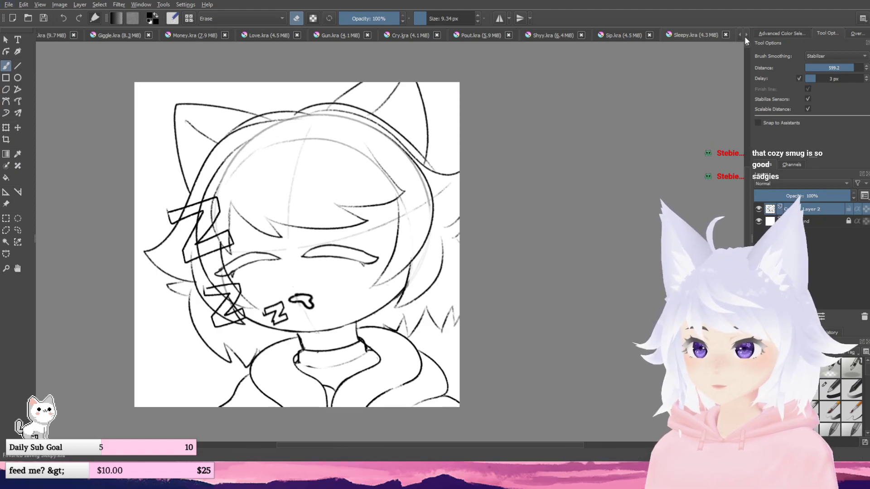
- Switch to the Sweat.kra sketch and save it
left_click(746, 33)
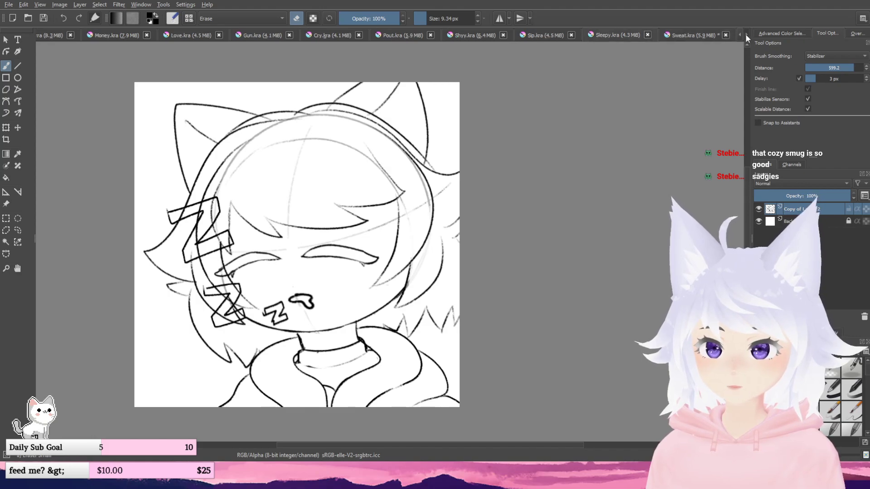
left_click(746, 34)
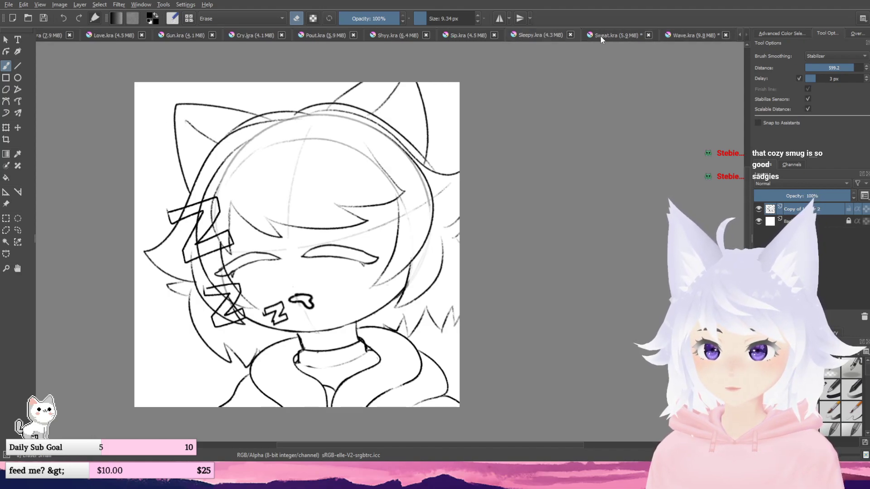
key("ctrl+Tab")
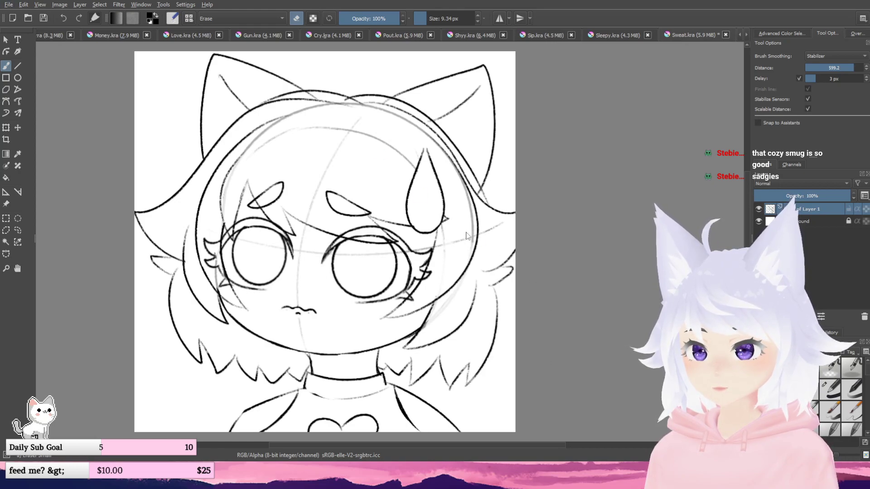
key("ctrl+s")
left_click_drag(459, 296, 477, 304)
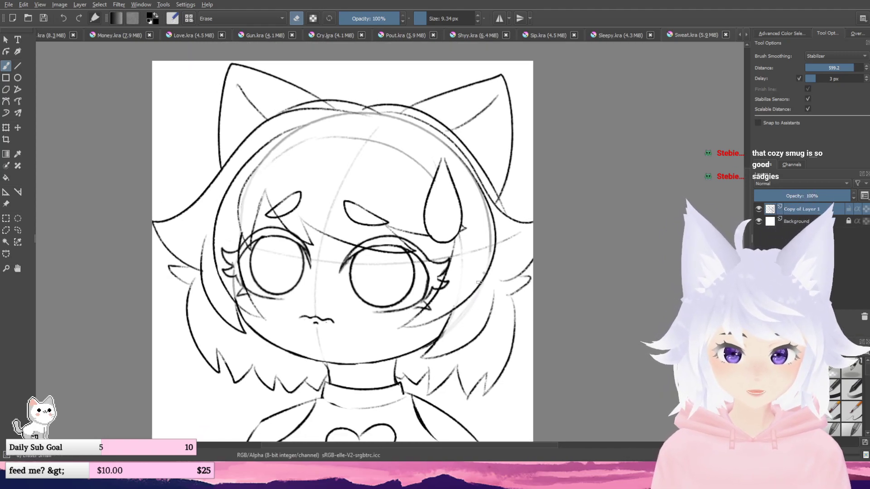
- In Wave.kra, enlarge and reposition the waving sketch on Copy of Layer 1 to fill the canvas, and save the document
left_click(746, 35)
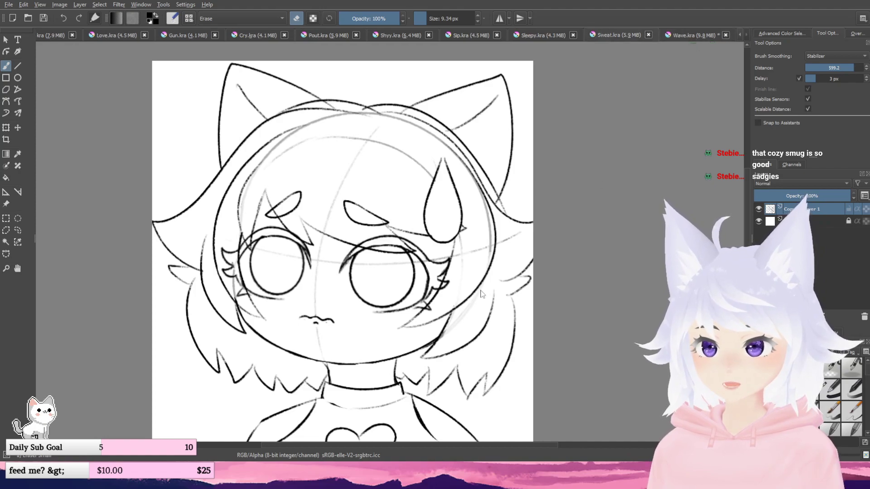
left_click(693, 34)
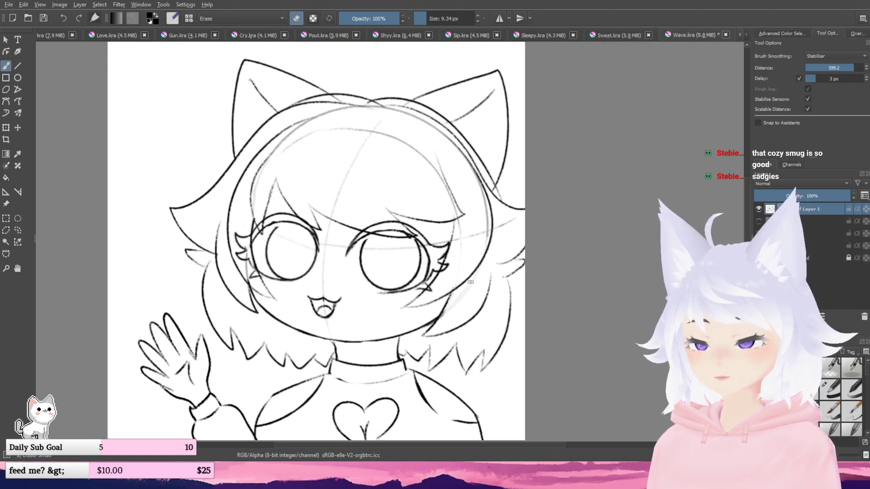
left_click_drag(469, 264, 469, 273)
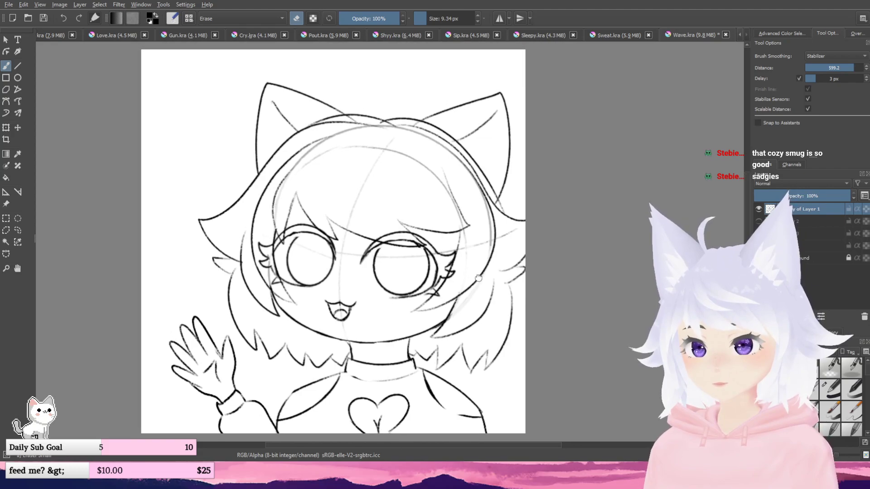
key("ctrl+t")
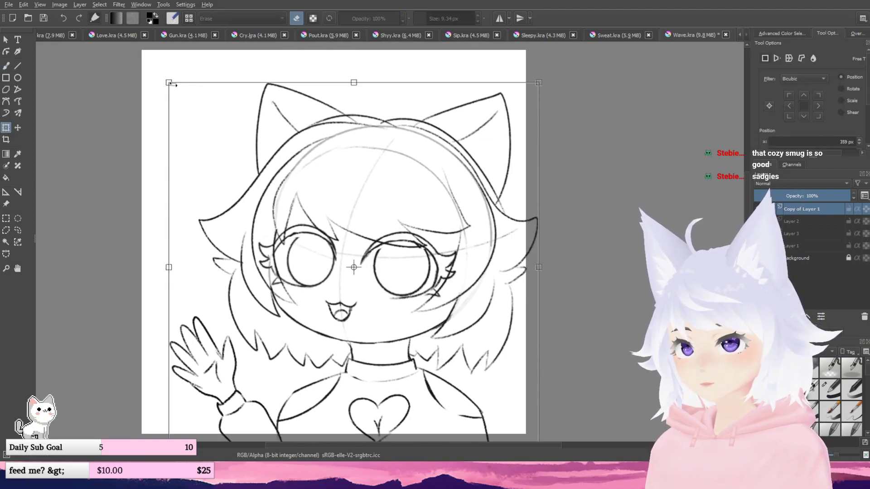
left_click_drag(168, 82, 144, 43)
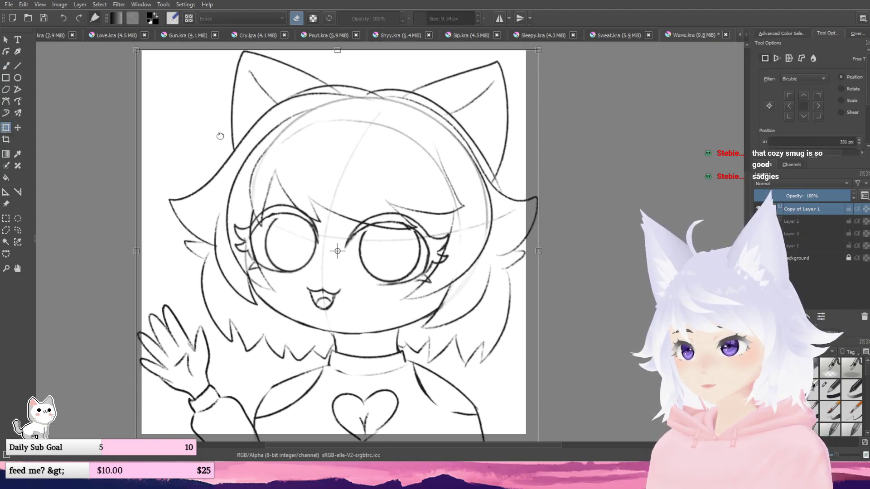
left_click_drag(231, 165, 244, 165)
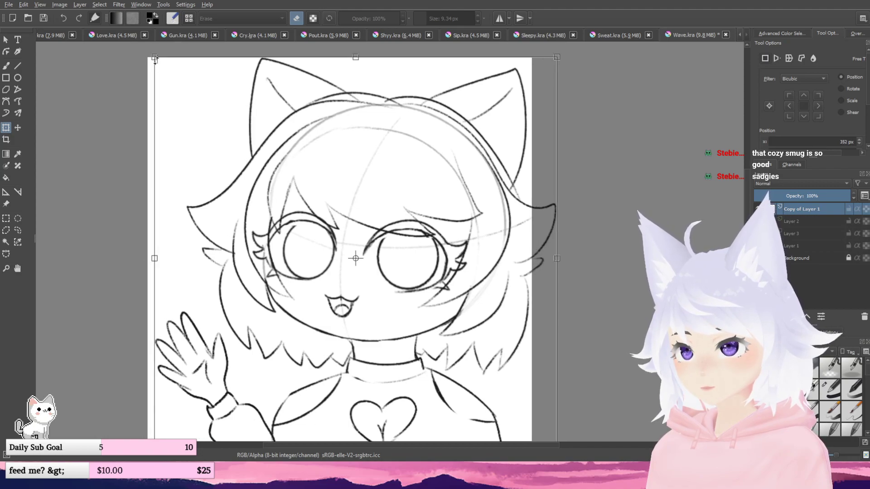
left_click_drag(155, 58, 153, 55)
mouse_move(214, 152)
left_mouse_down()
mouse_move(209, 120)
mouse_move(219, 145)
left_mouse_up()
left_click_drag(259, 82, 276, 161)
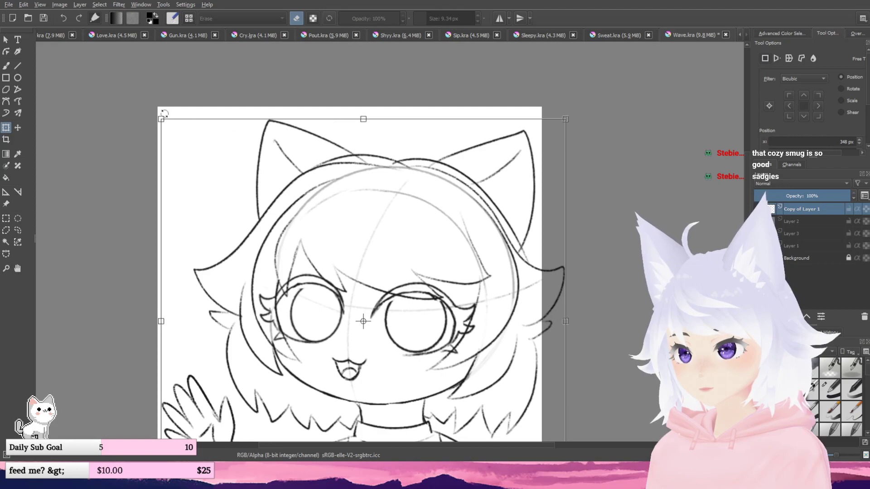
left_click_drag(161, 118, 162, 115)
left_click_drag(264, 192, 265, 193)
mouse_move(324, 245)
left_mouse_down()
mouse_move(367, 123)
mouse_move(324, 211)
left_mouse_up()
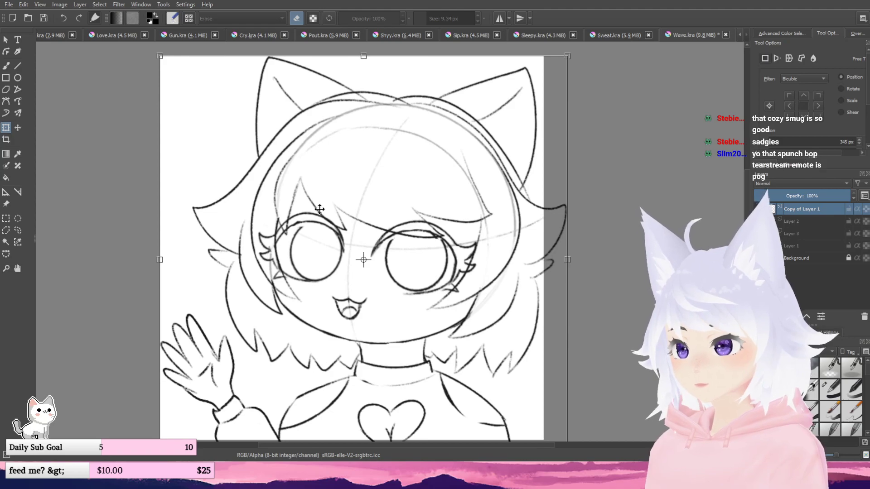
left_click(798, 223)
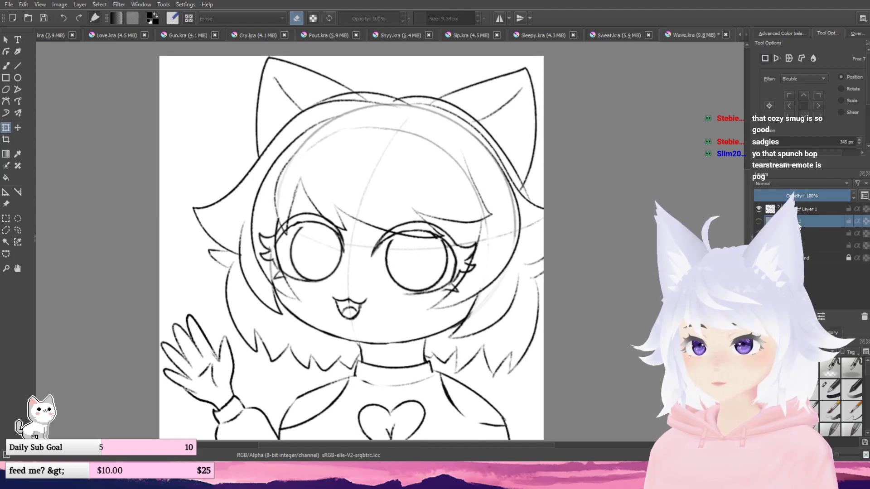
left_click_drag(342, 235, 345, 226)
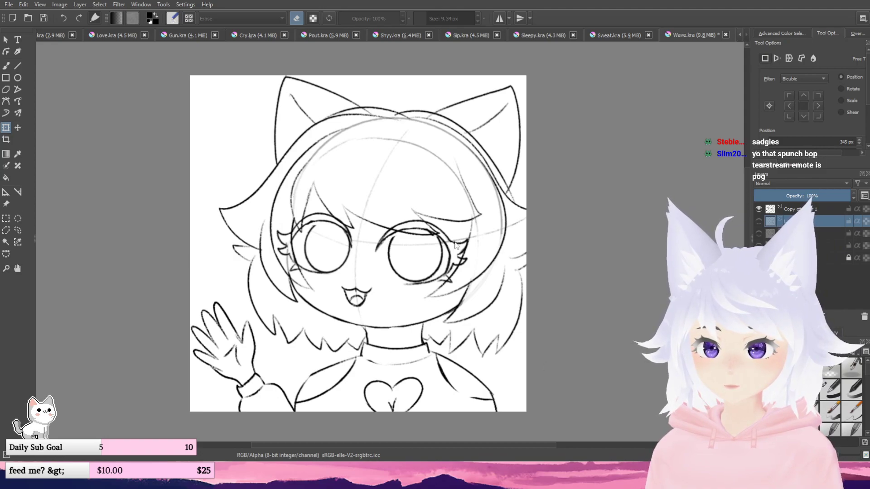
key("ctrl+s")
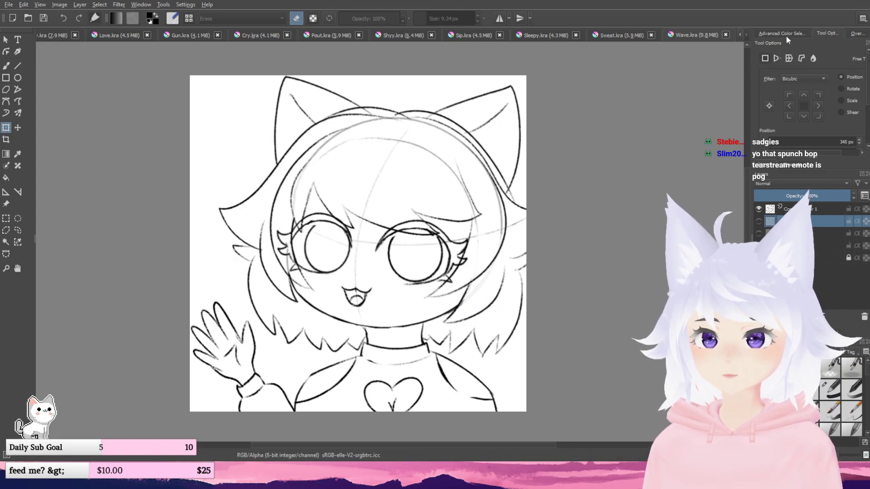